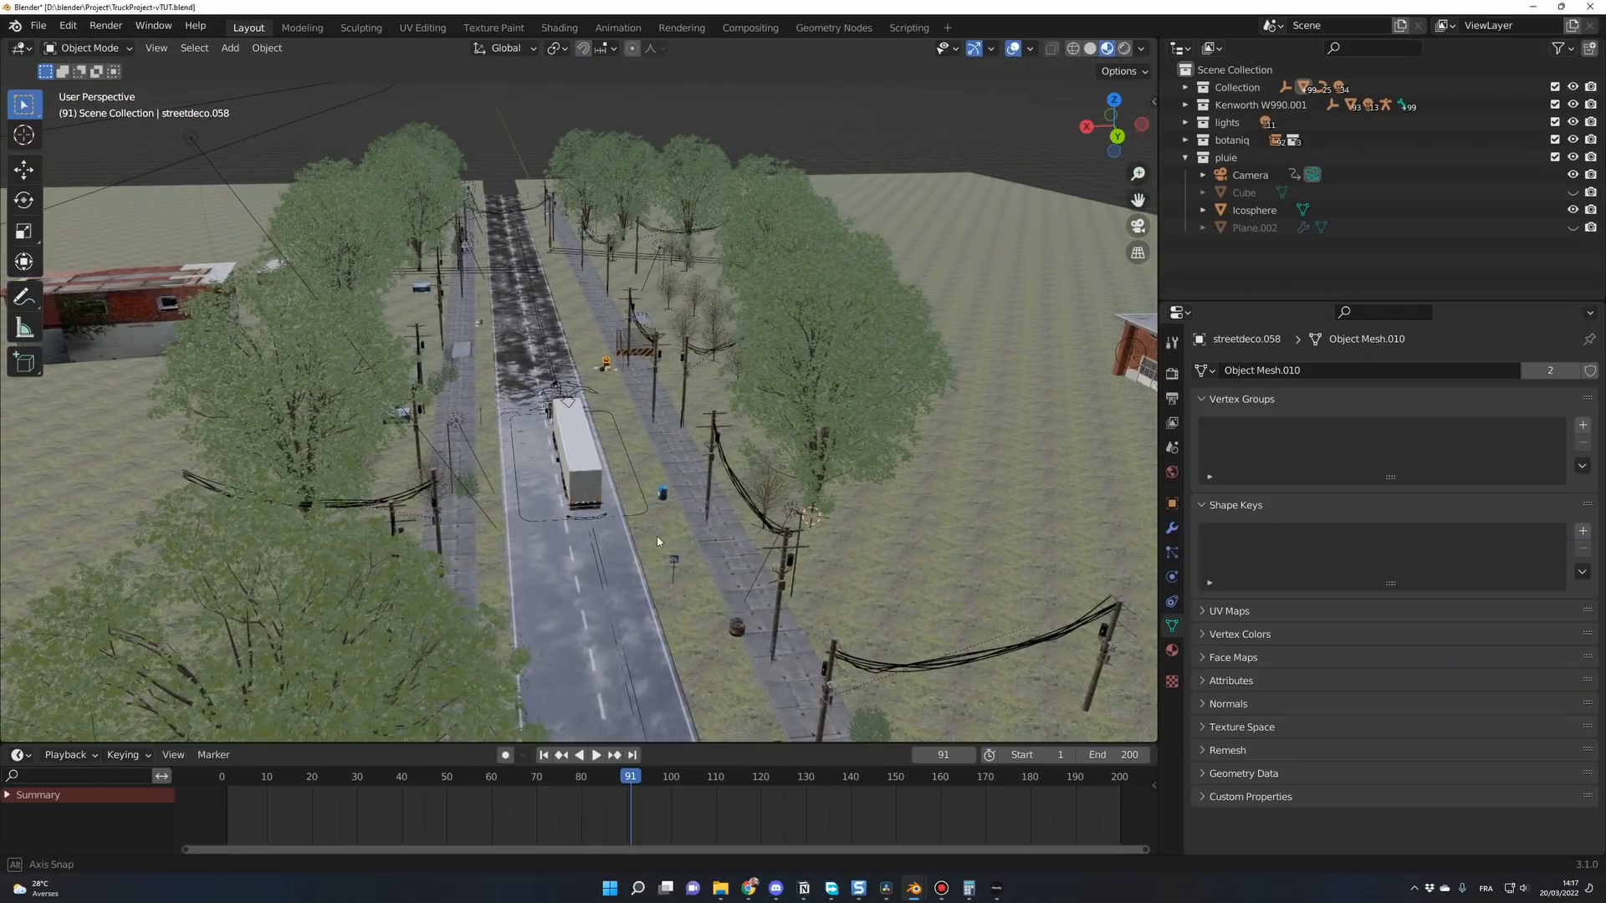
pyautogui.scroll(8, 636, 378)
pyautogui.moveTo(636, 378); pyautogui.dragTo(1458, 247, button='middle')
pyautogui.scroll(-5, 619, 393)
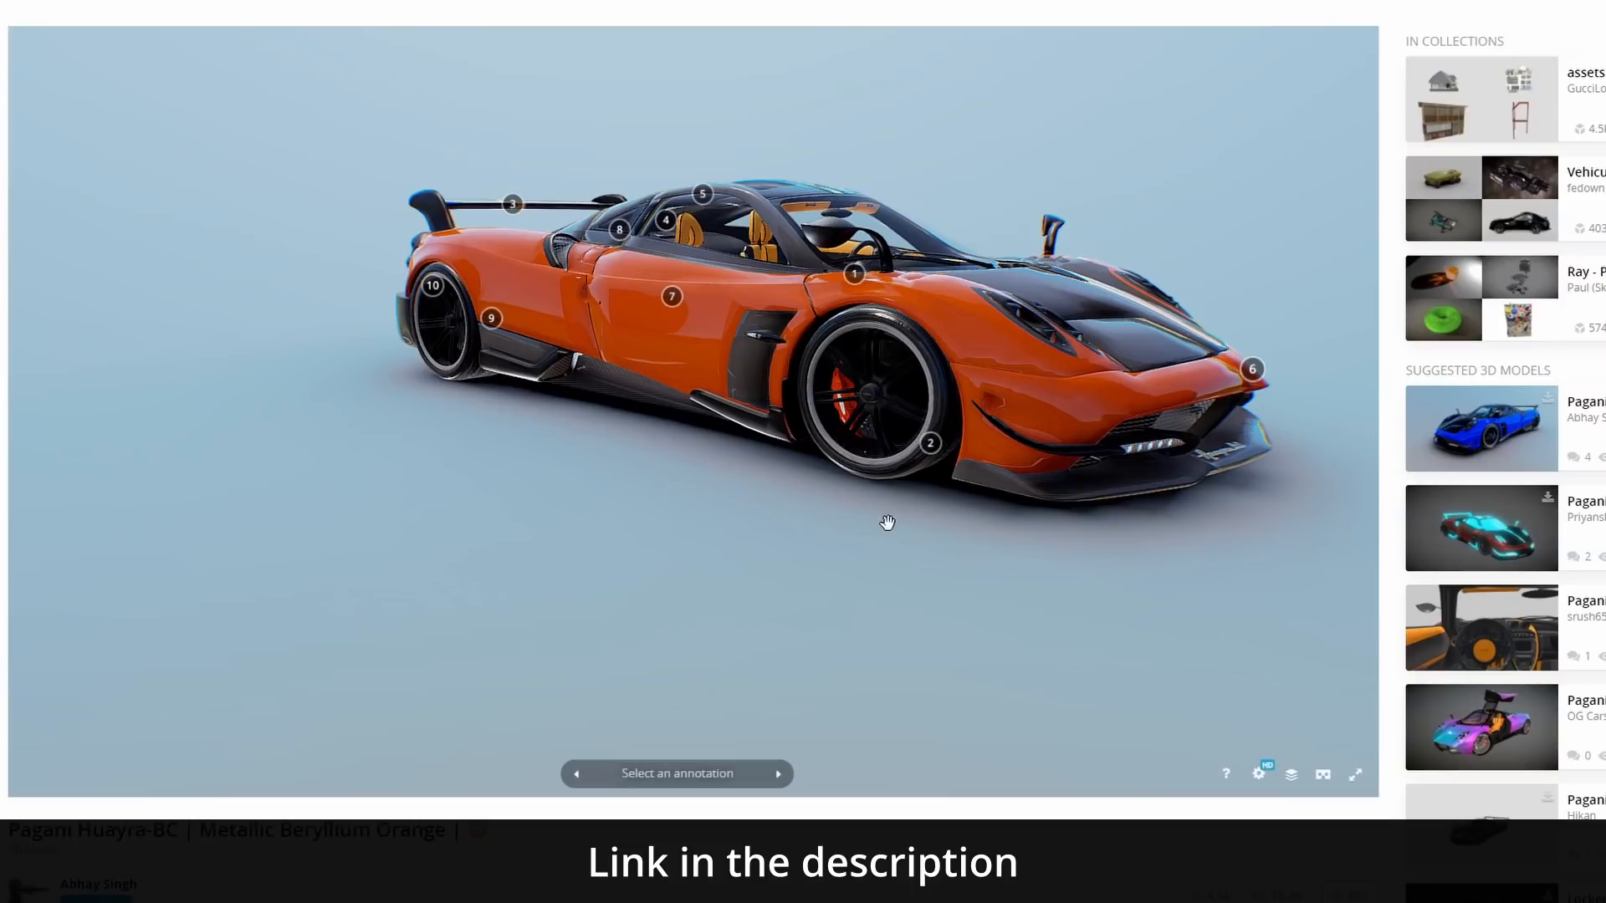
pyautogui.click(928, 443)
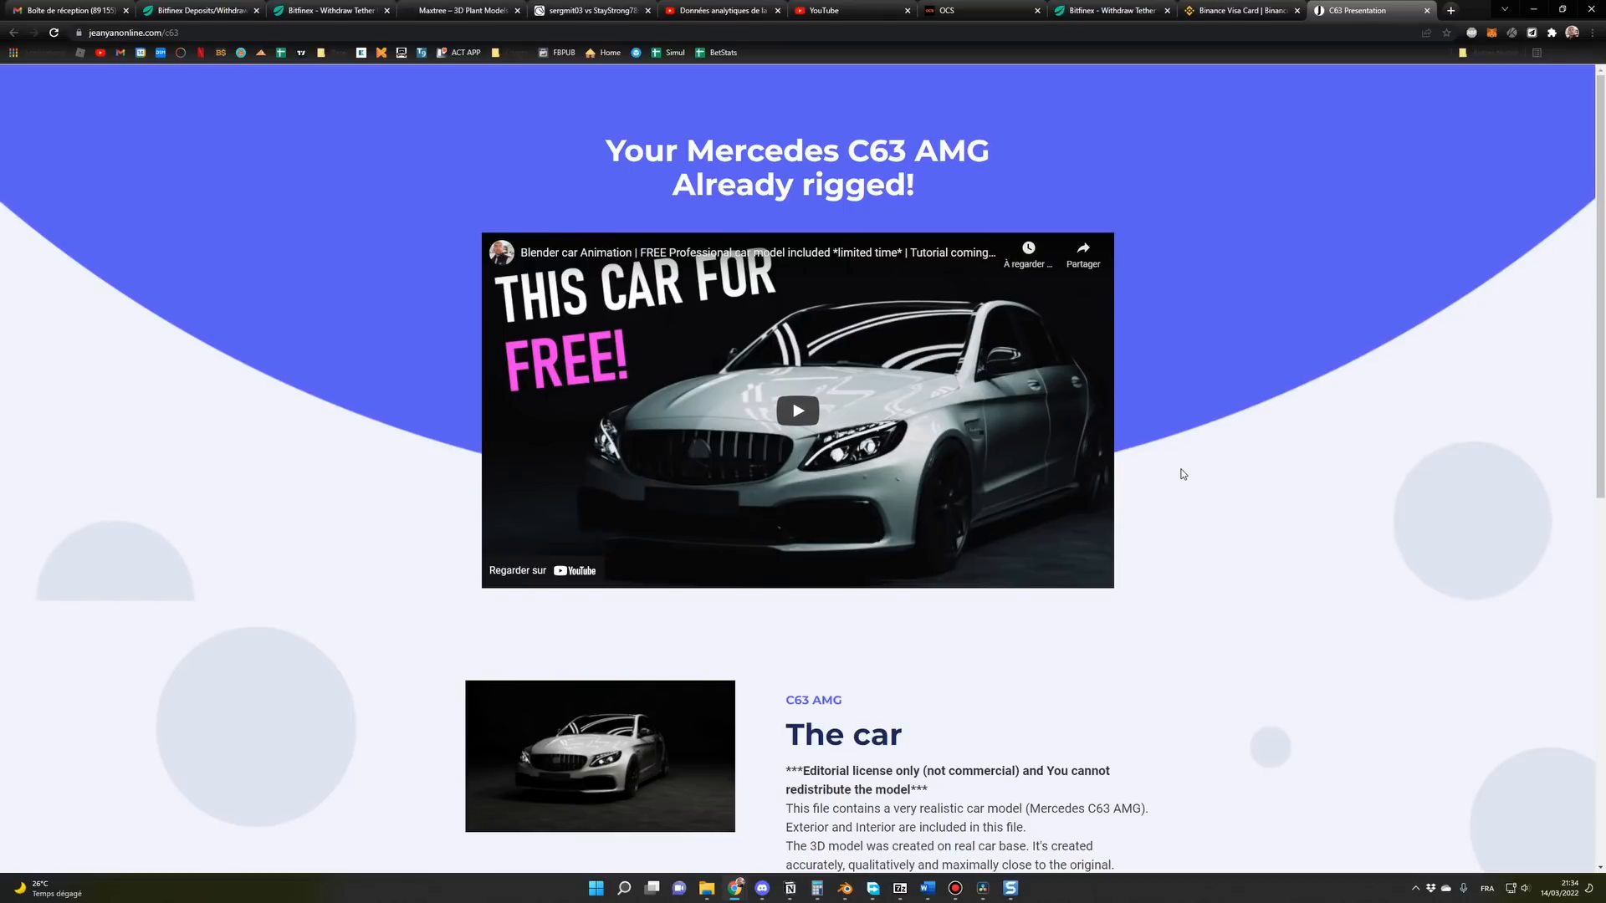
pyautogui.scroll(-5, 1182, 474)
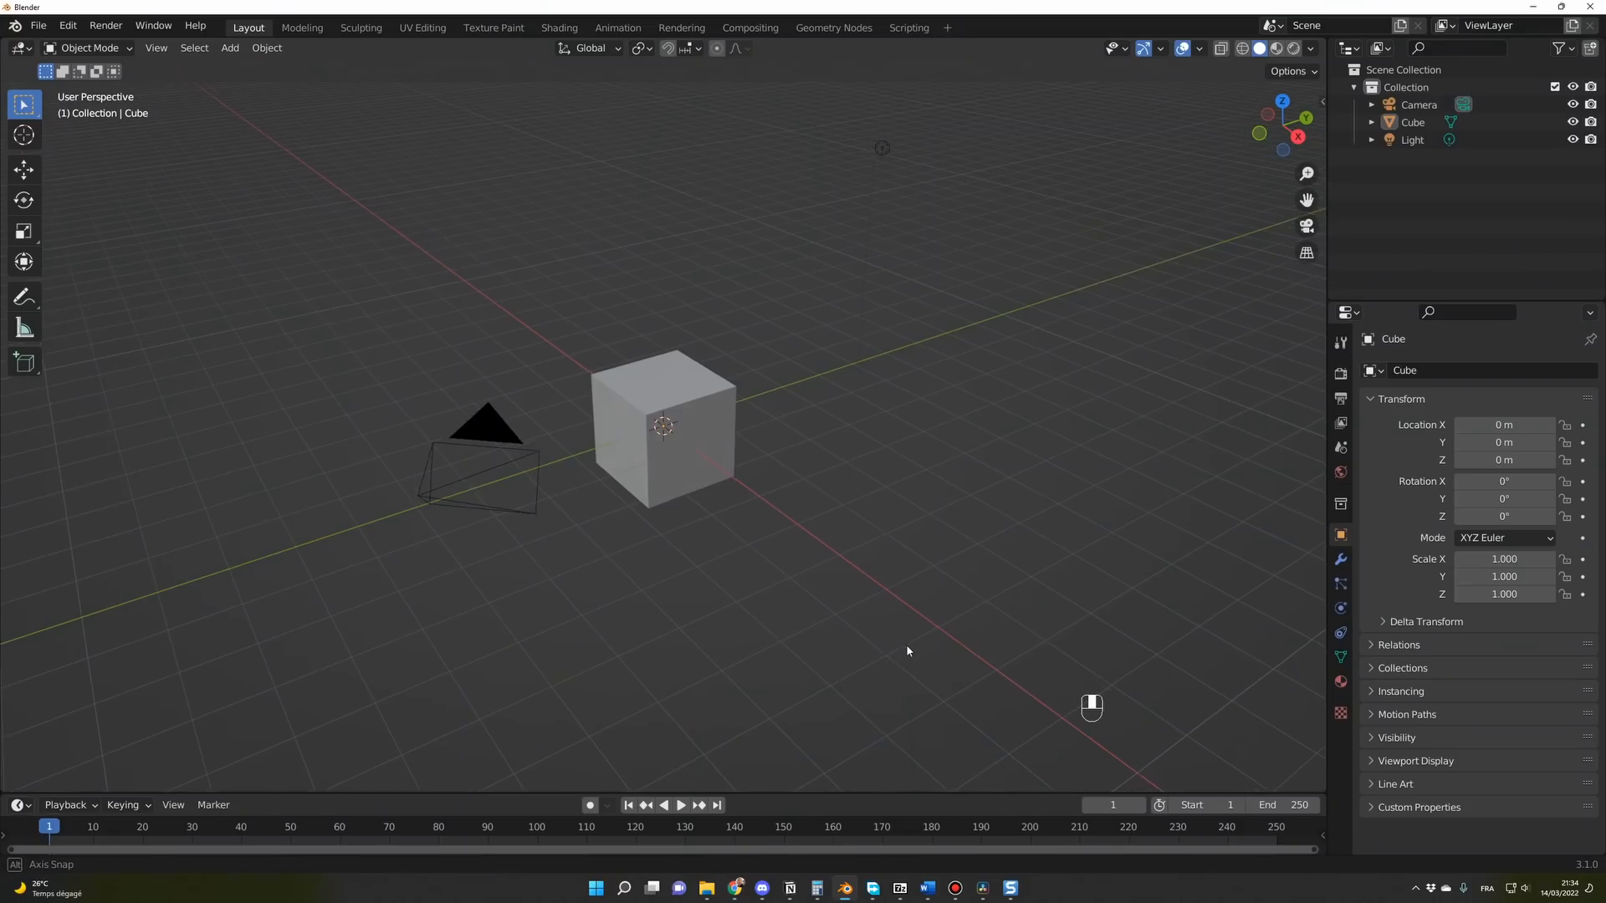
# Delete the default camera, cube and light from the new scene.
pyautogui.moveTo(906, 644); pyautogui.dragTo(887, 648, button='middle')
pyautogui.press('a')
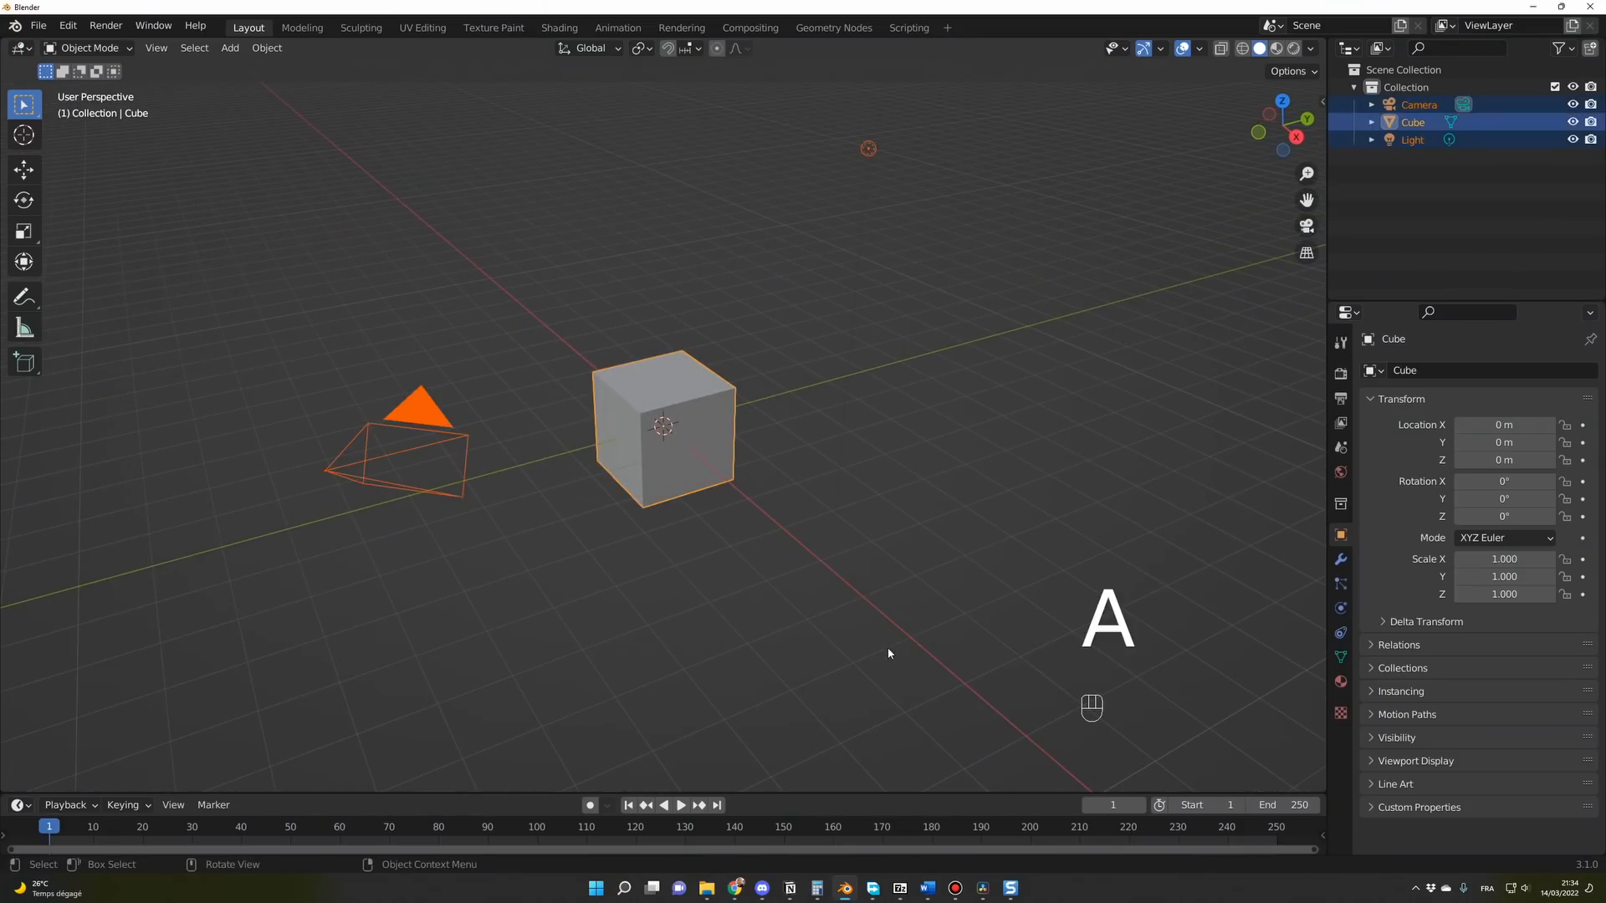
pyautogui.press('Delete')
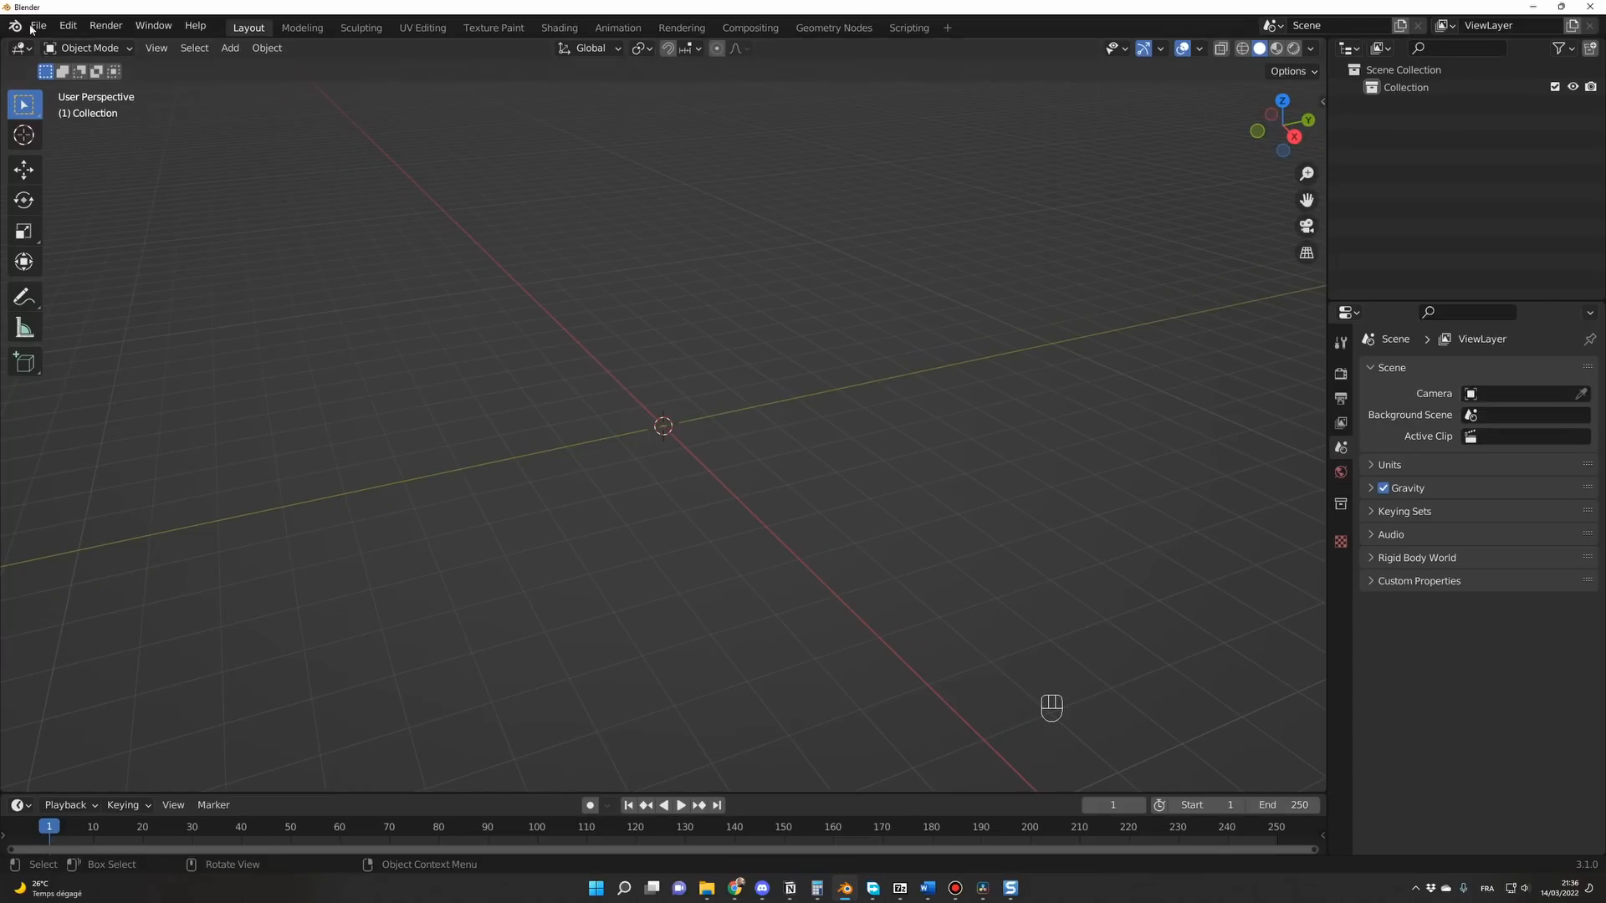
# Append all objects from Mercedes C63-AMG V2.blend in the SuperCars Package models folder.
pyautogui.click(38, 25)
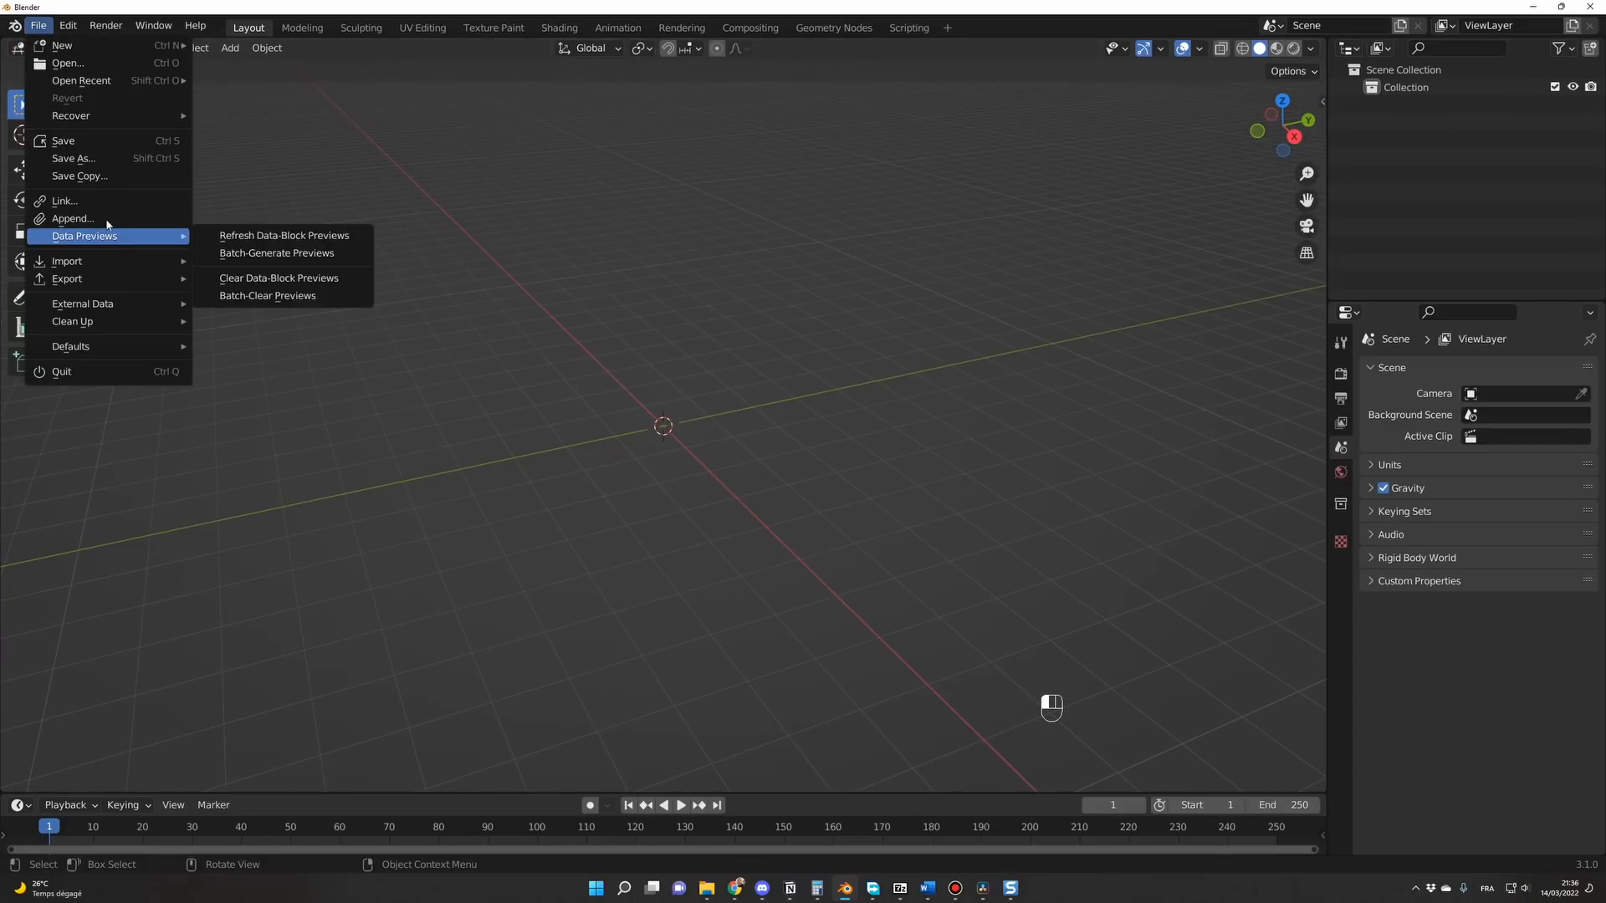
pyautogui.click(51, 219)
pyautogui.click(401, 610)
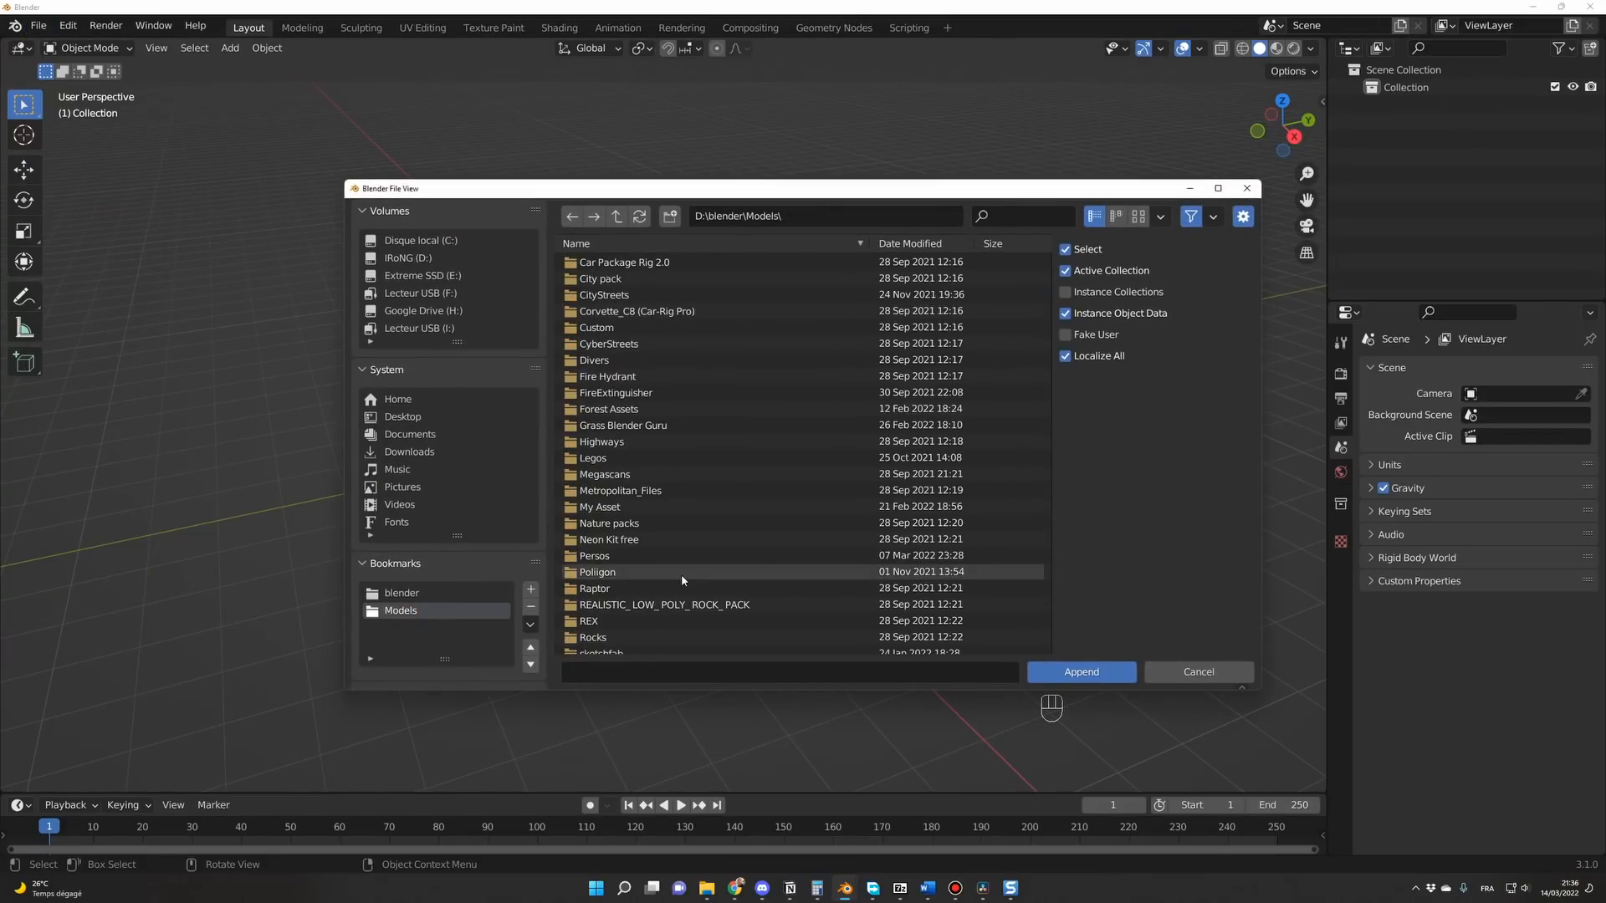
pyautogui.scroll(-5, 716, 545)
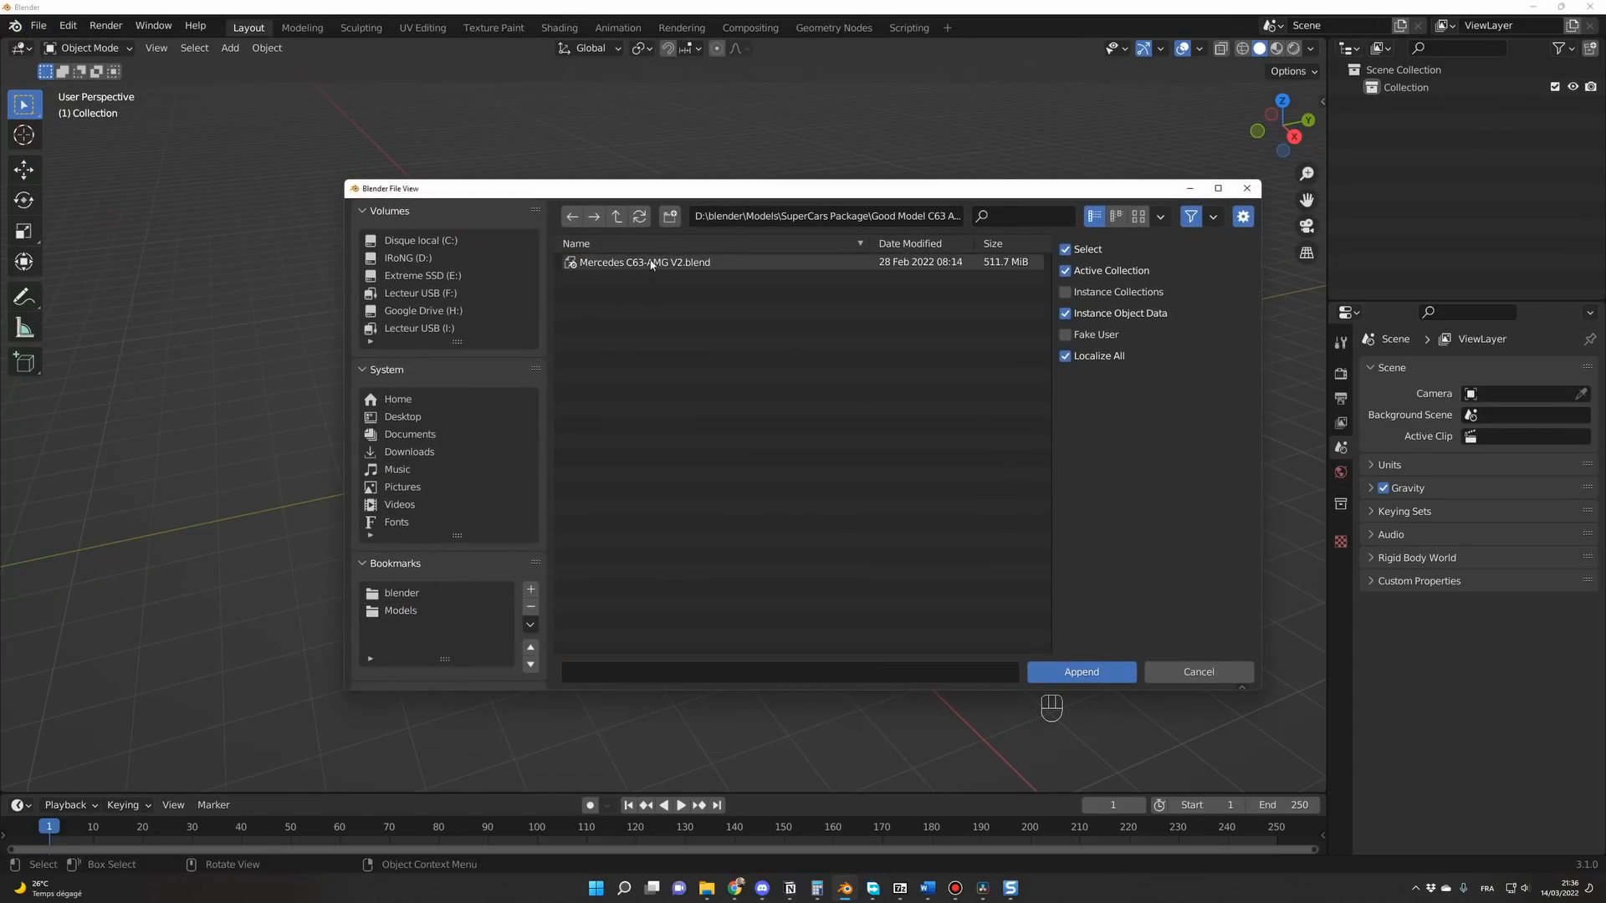
pyautogui.doubleClick(651, 262)
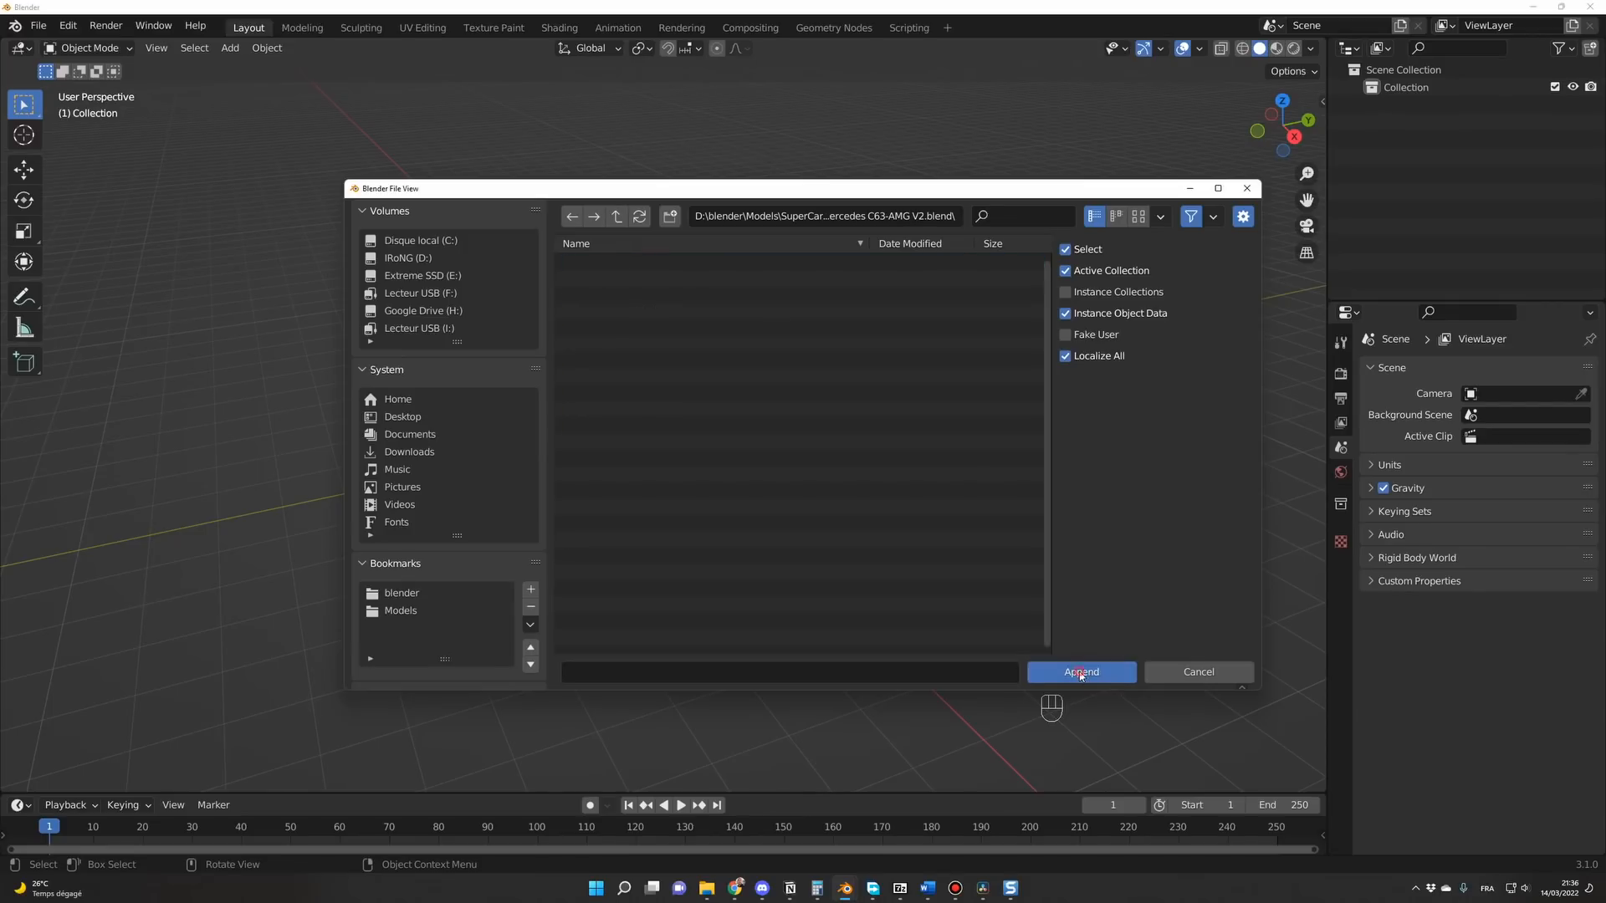
pyautogui.doubleClick(595, 377)
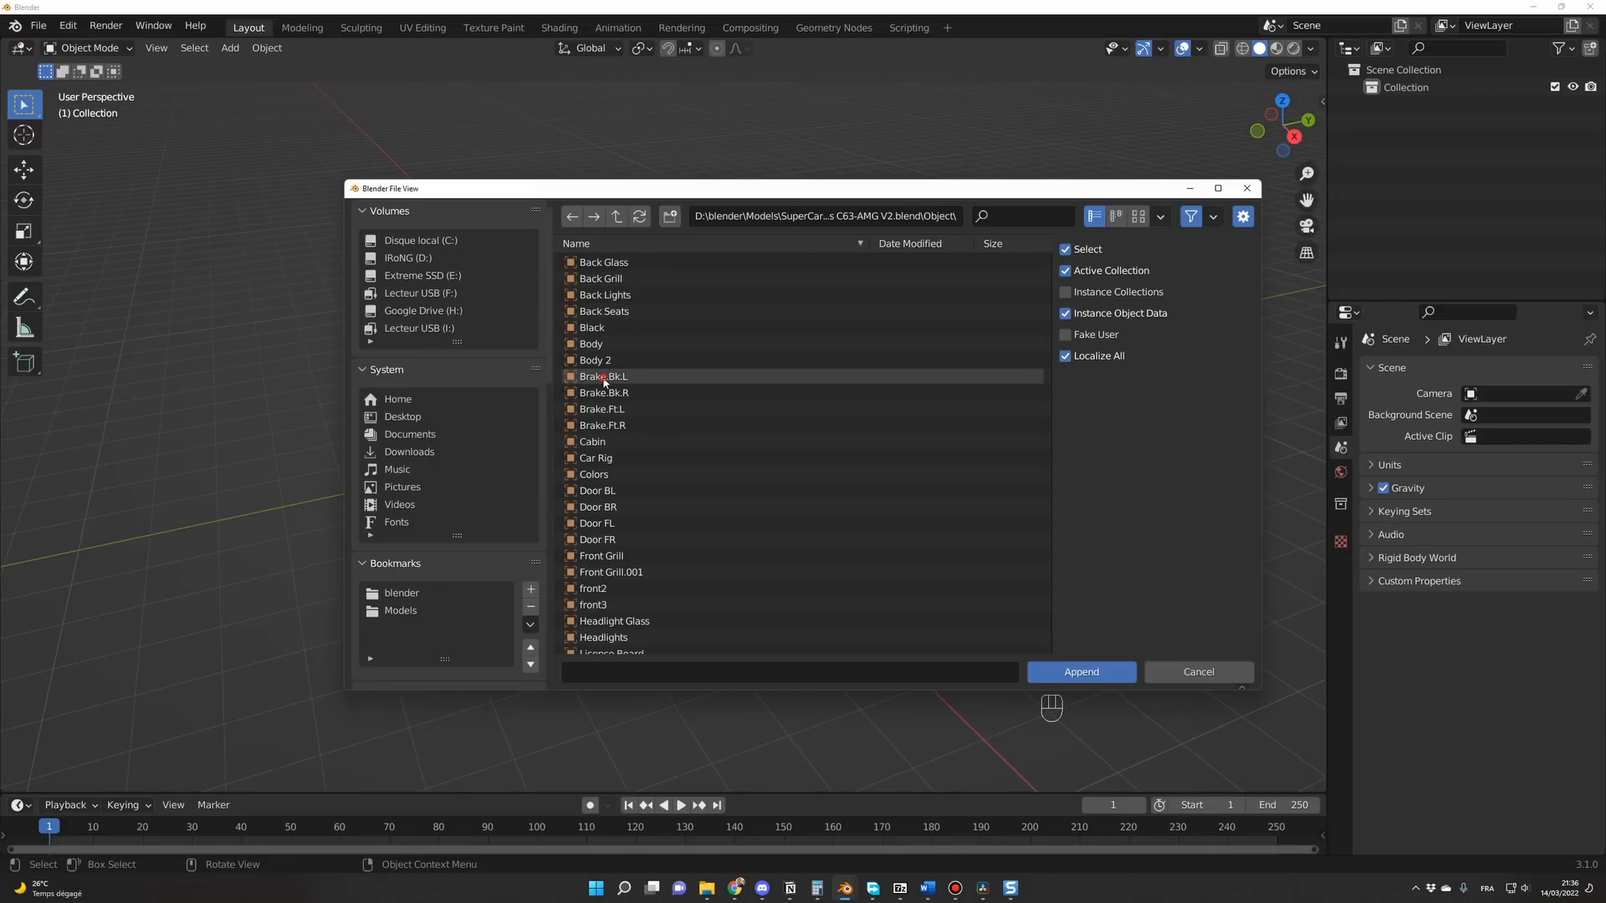
pyautogui.click(820, 424)
pyautogui.press('a')
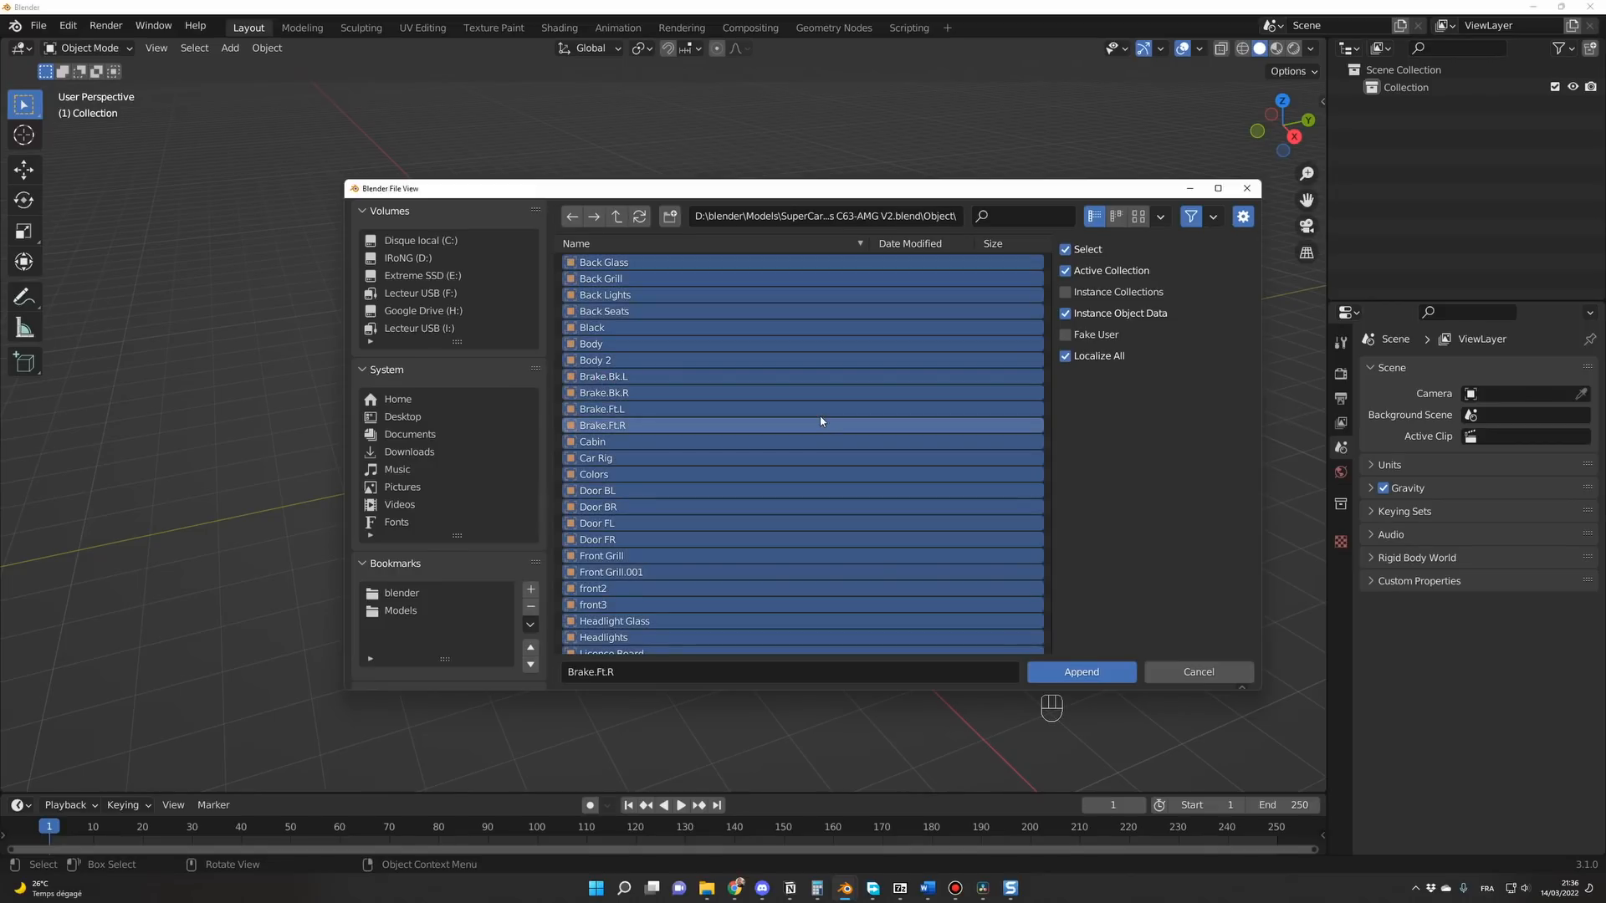
pyautogui.press('Return')
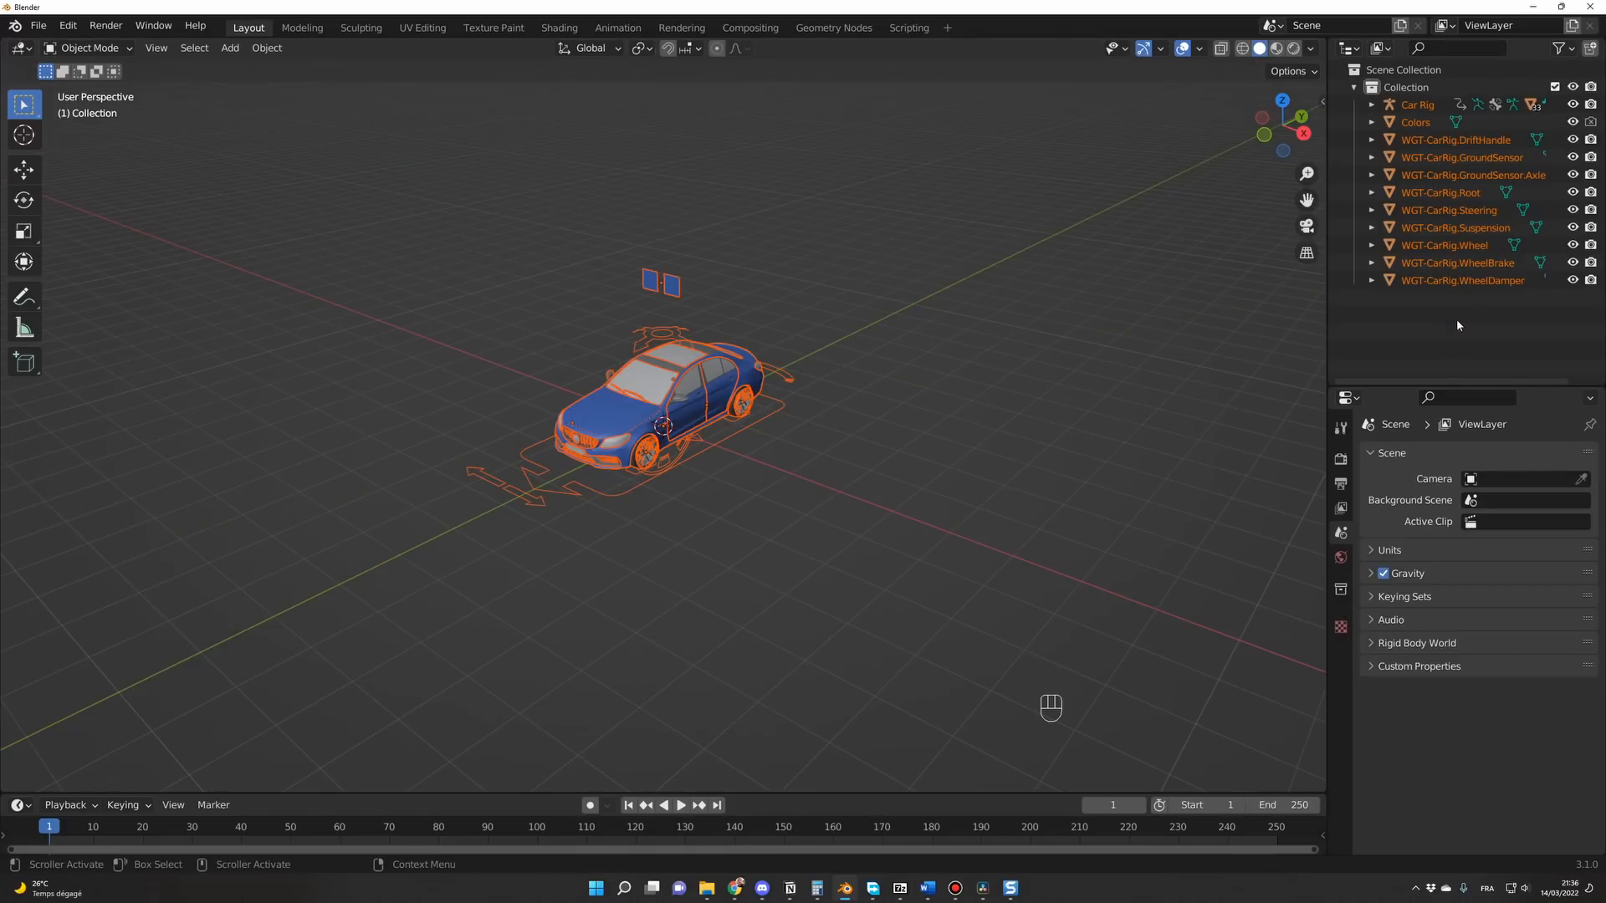
# Hide all the WGT-CarRig widget objects and switch the viewport shading to Material Preview.
pyautogui.moveTo(1457, 319); pyautogui.dragTo(1408, 139)
pyautogui.press('h')
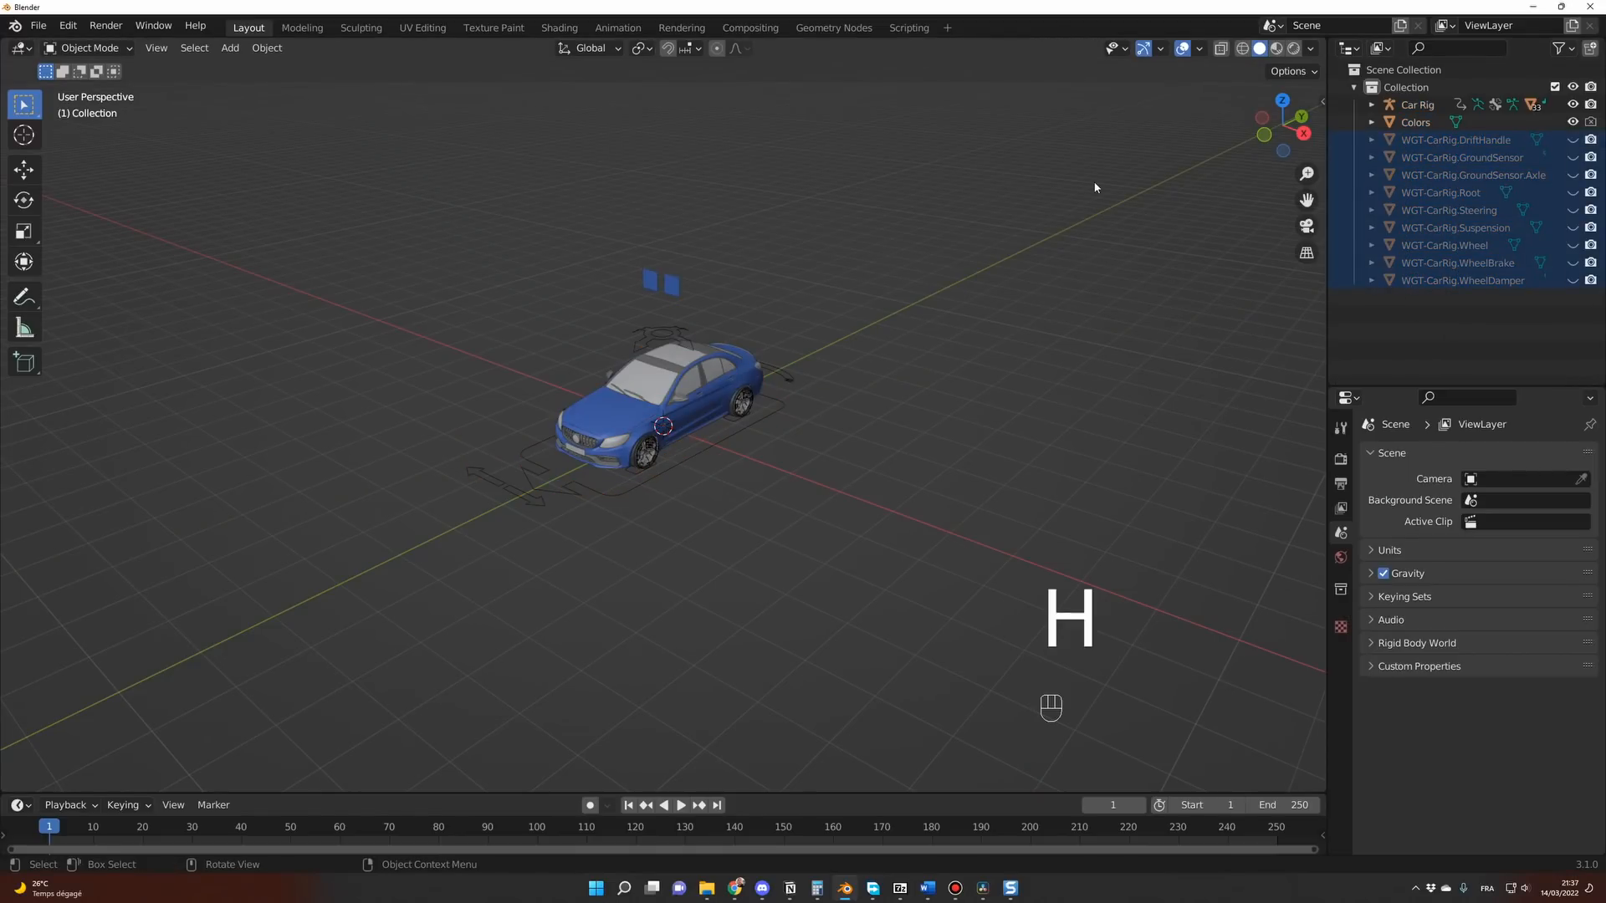
pyautogui.scroll(4, 1007, 419)
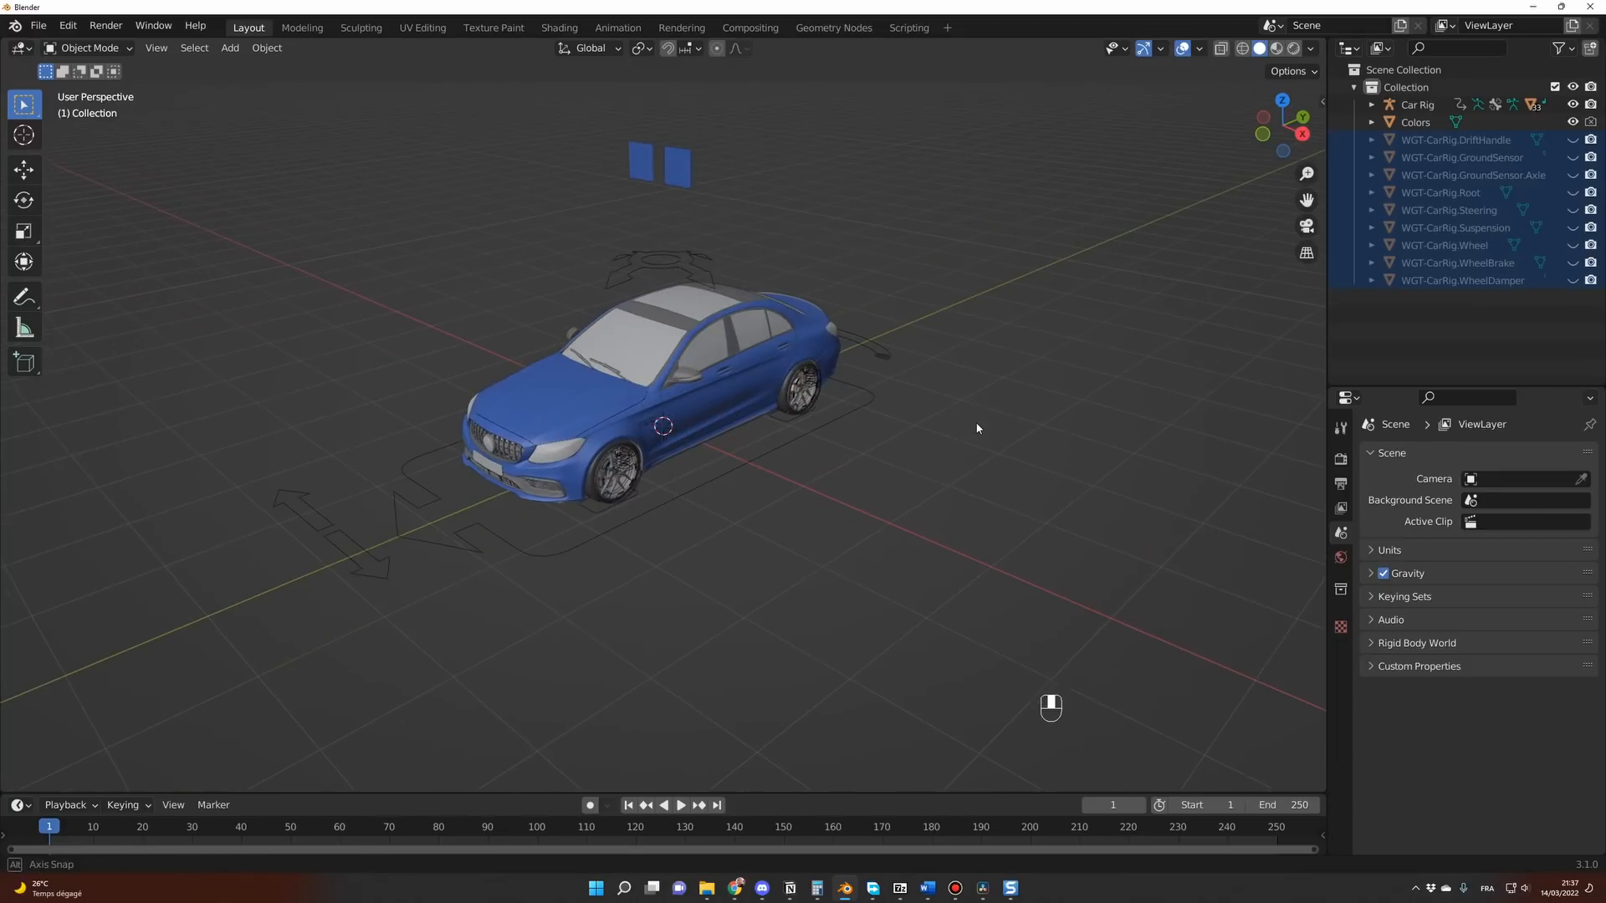
pyautogui.moveTo(1025, 359); pyautogui.dragTo(1041, 359, button='middle')
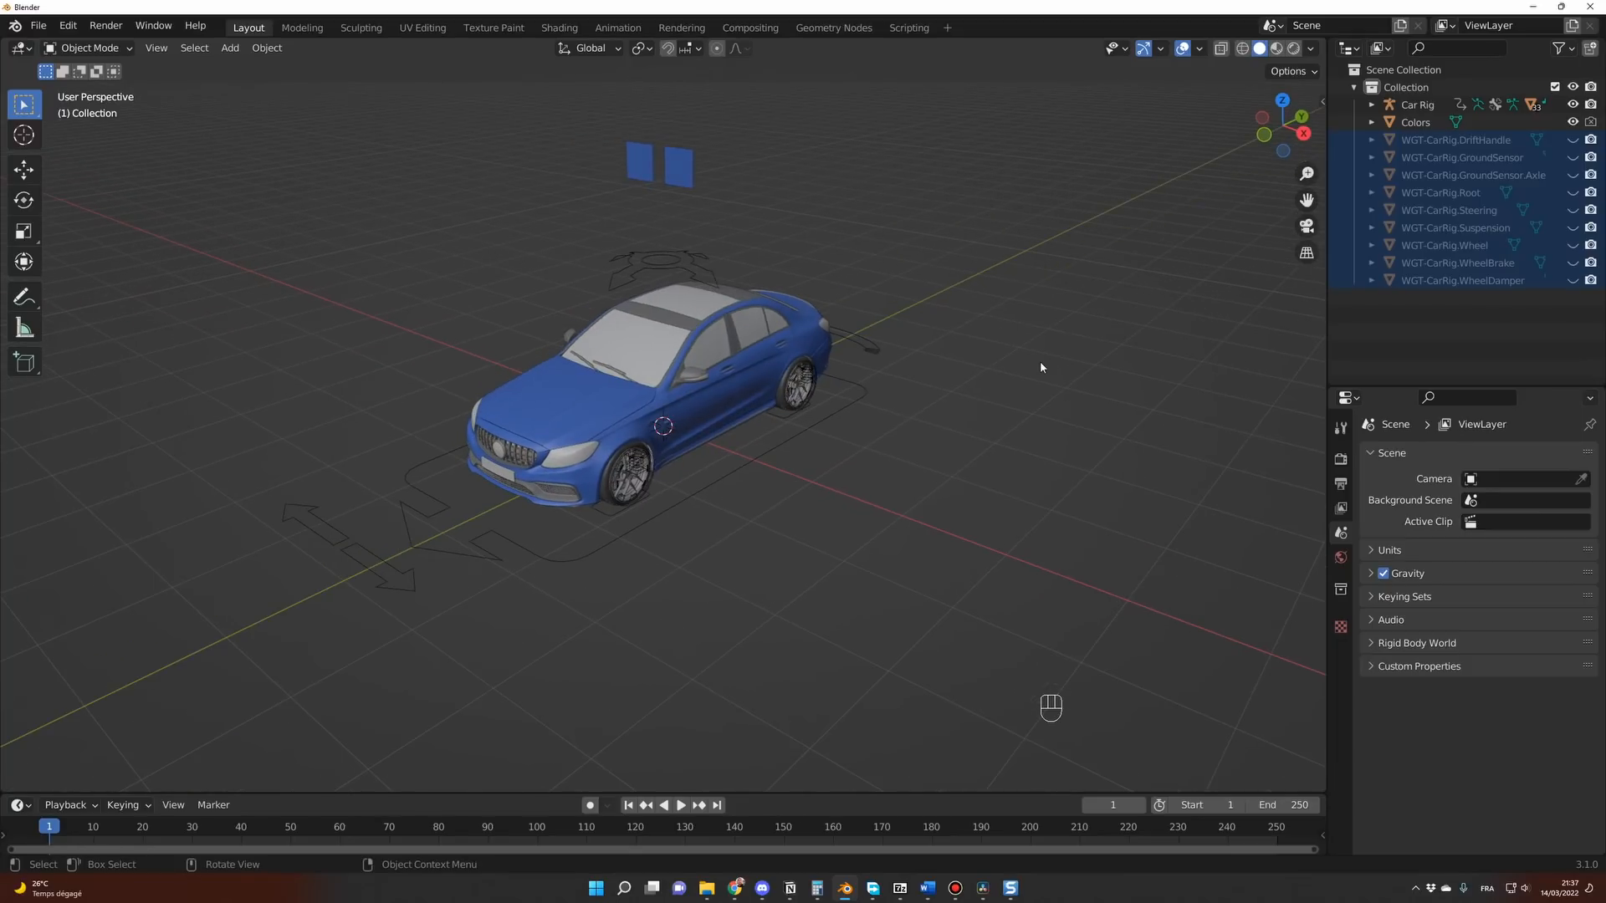
pyautogui.press('z')
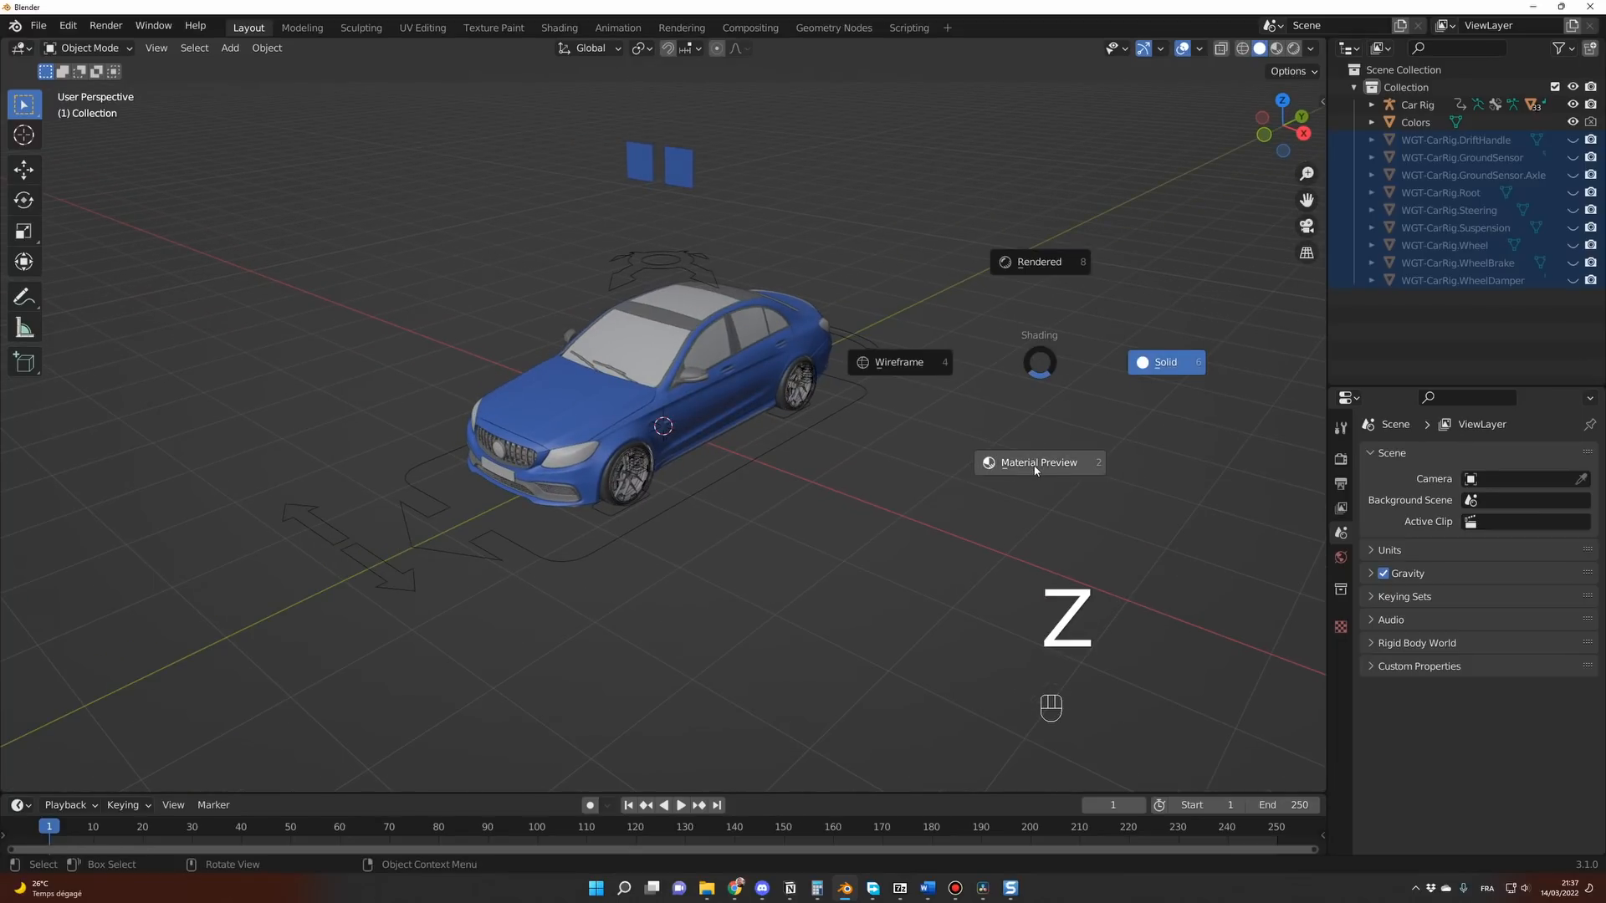
pyautogui.click(1035, 465)
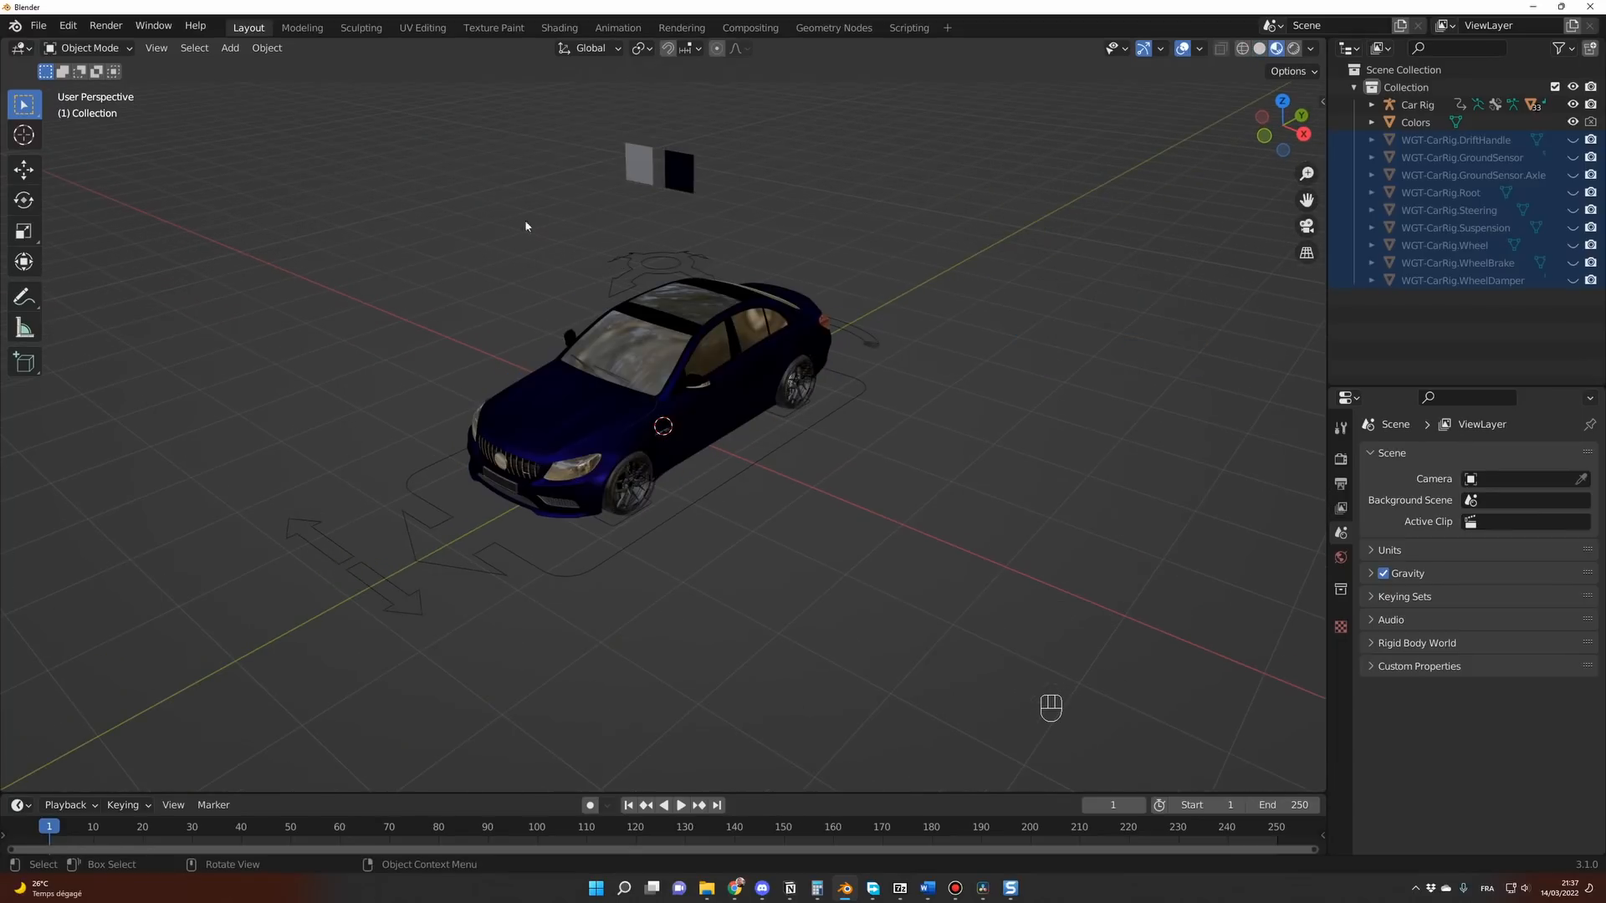
# In the Shading workspace, replace the C-Blue material of the car body with a silver paint.
pyautogui.click(560, 27)
pyautogui.click(690, 379)
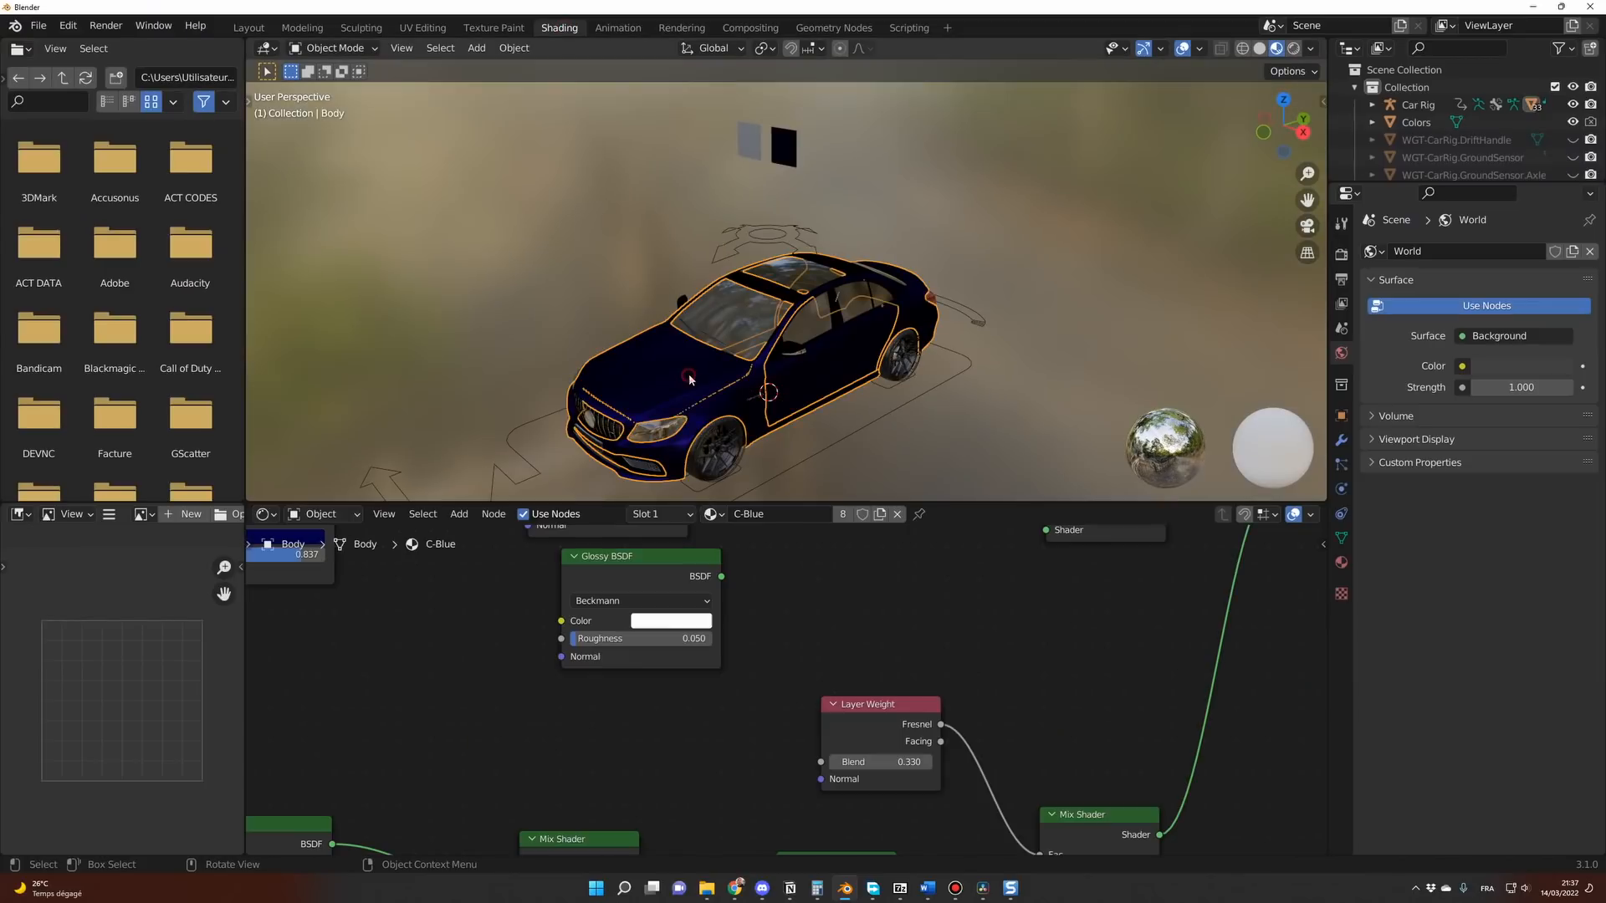
pyautogui.click(711, 513)
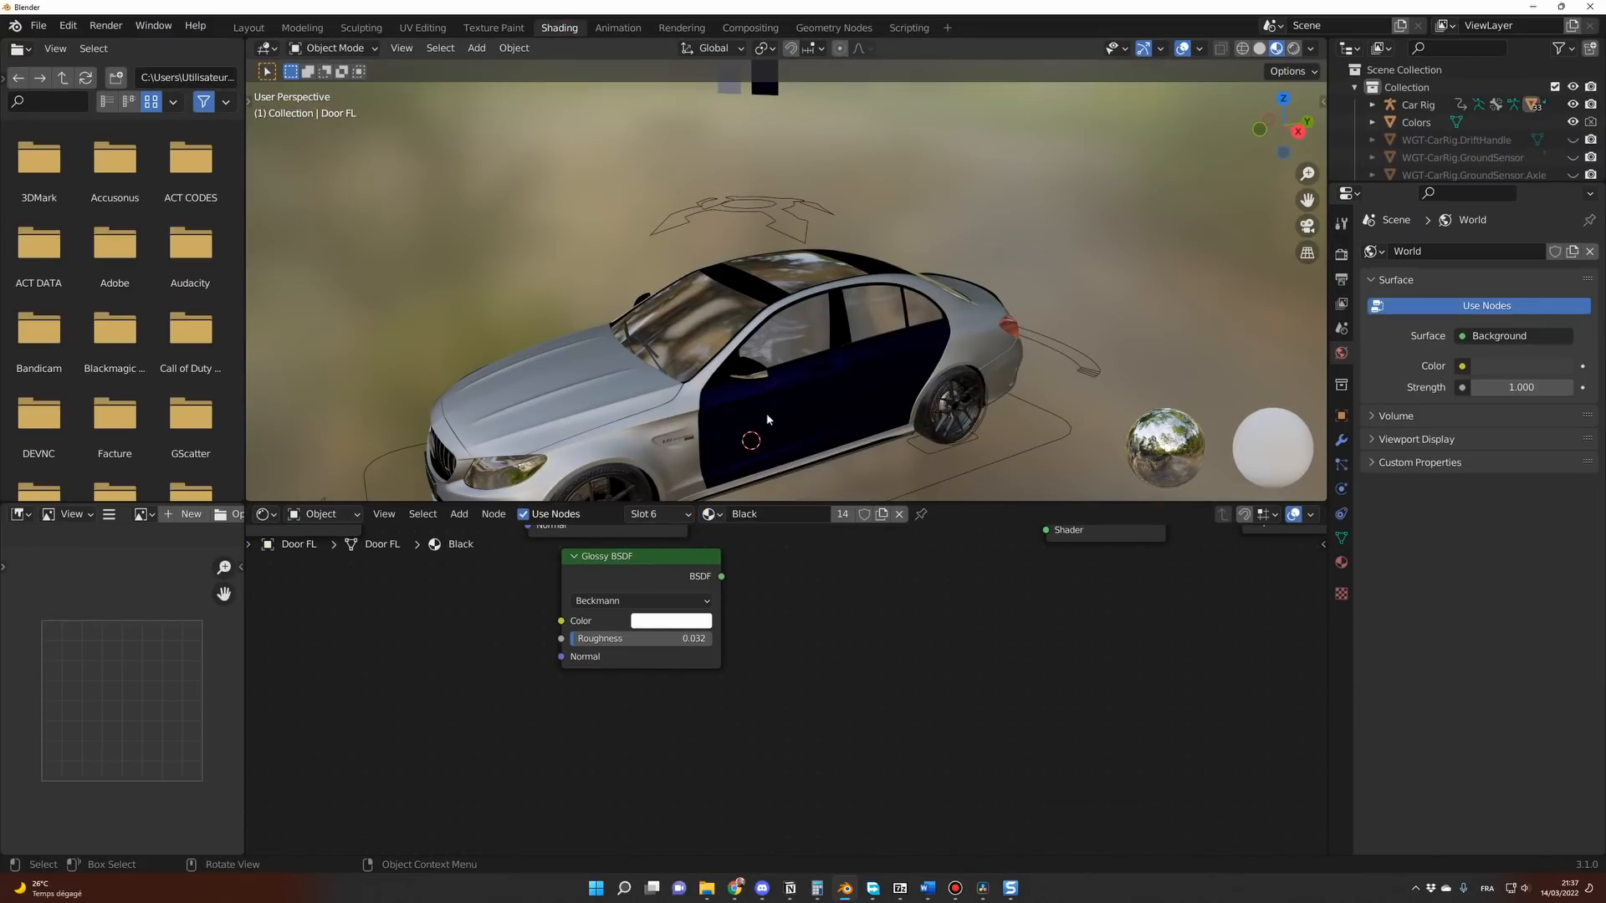
# Select the C-Blue material slot of the Door FL object and open the list of replacement materials.
pyautogui.click(769, 416)
pyautogui.click(690, 516)
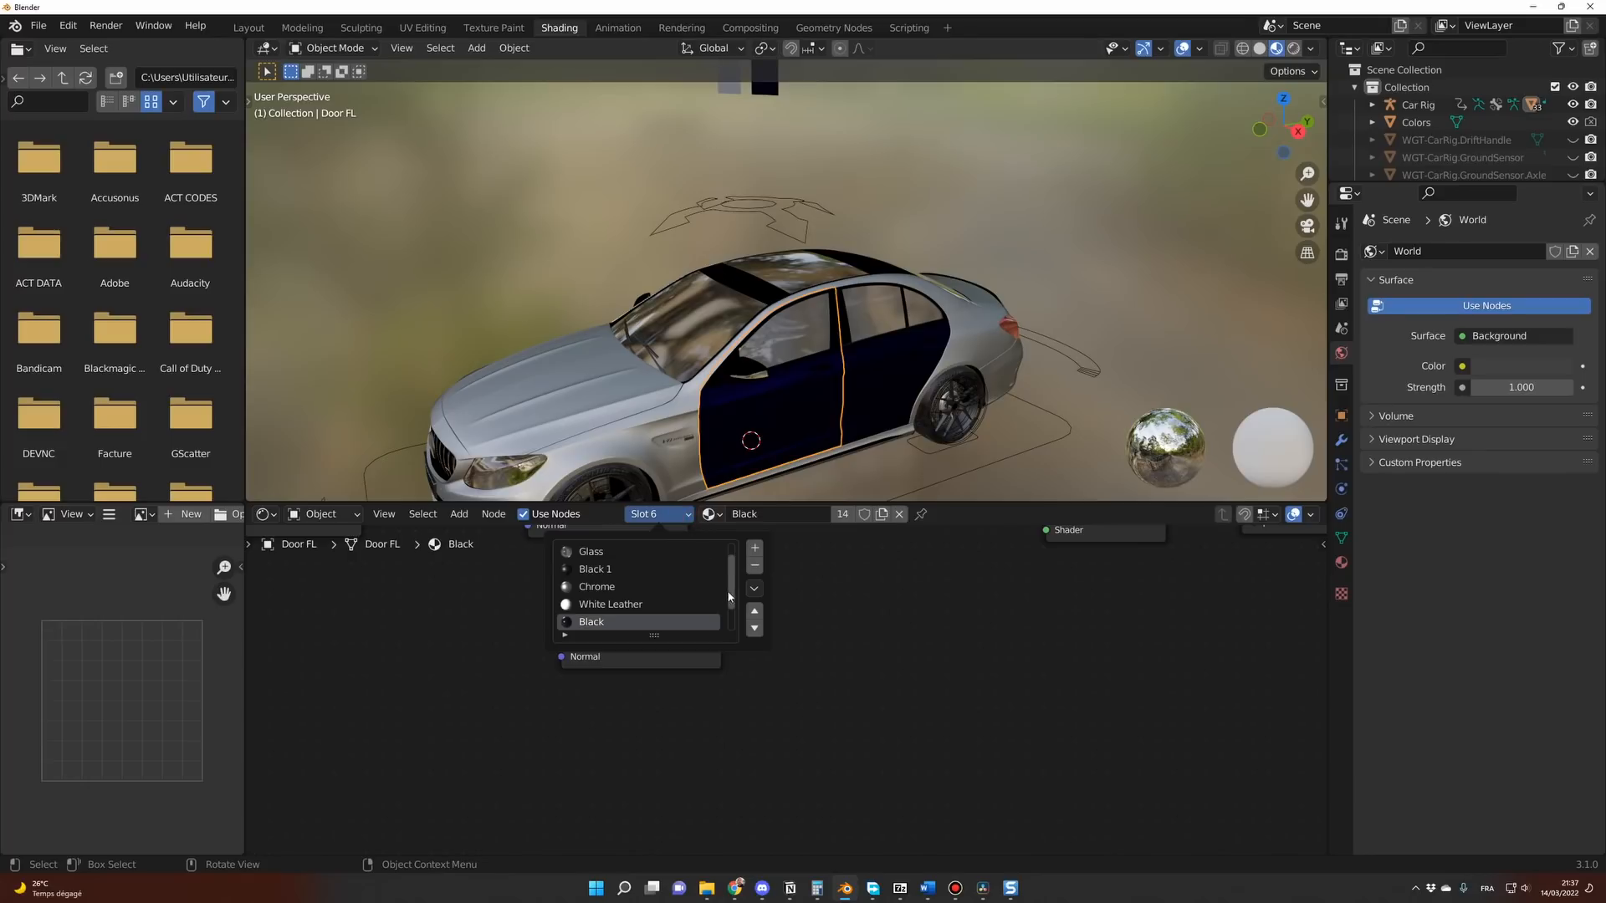
pyautogui.moveTo(728, 559); pyautogui.dragTo(637, 524)
pyautogui.click(691, 552)
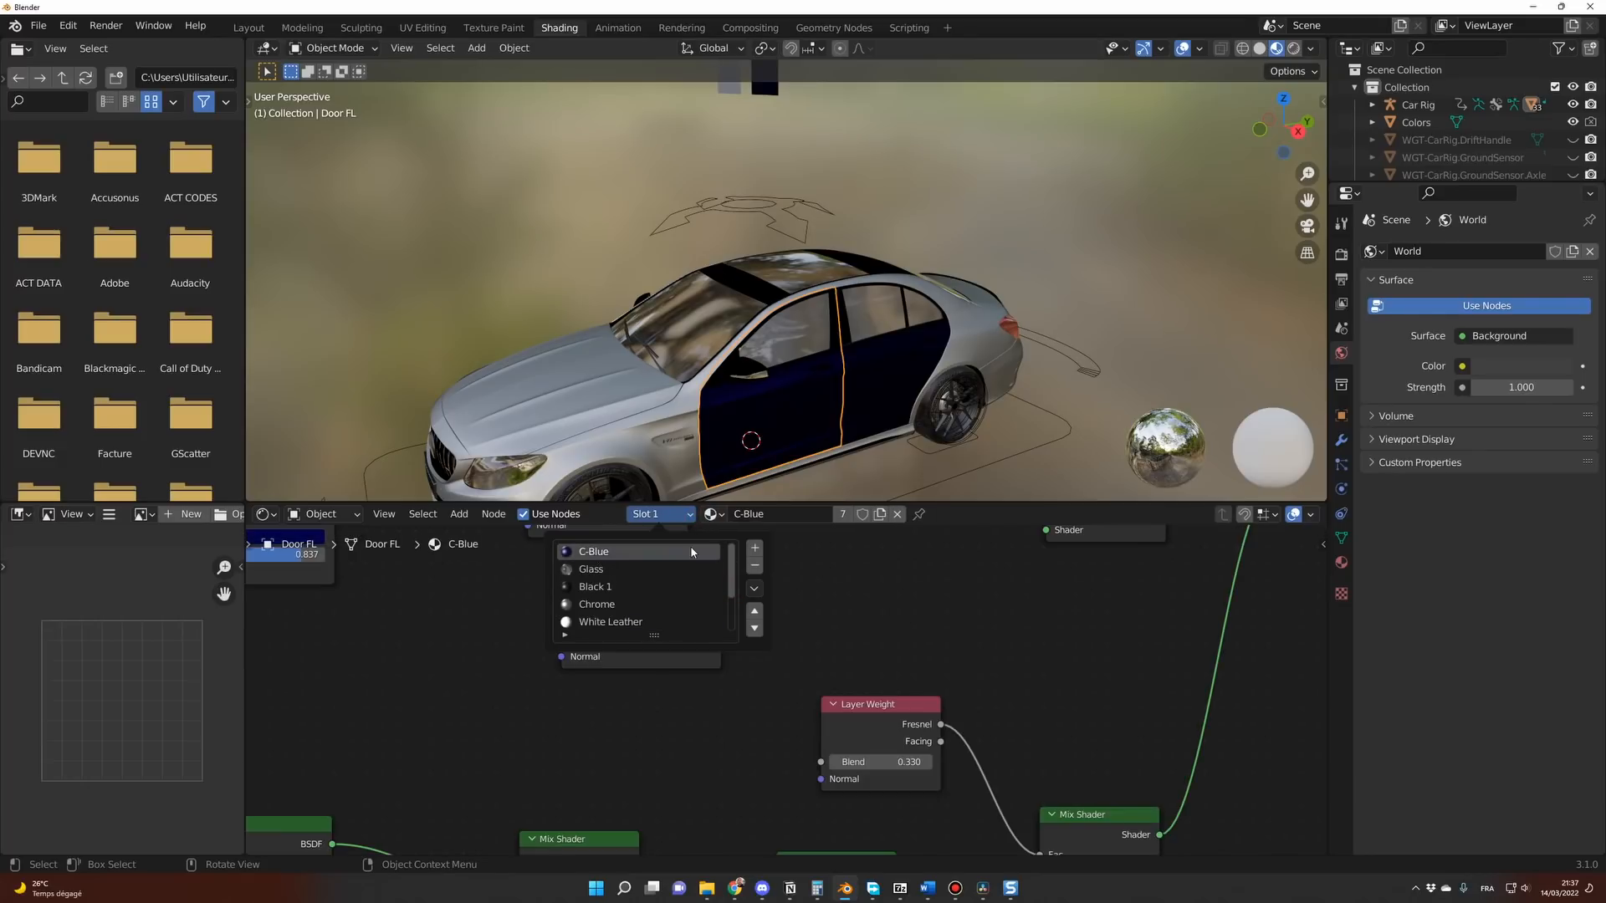
pyautogui.click(715, 515)
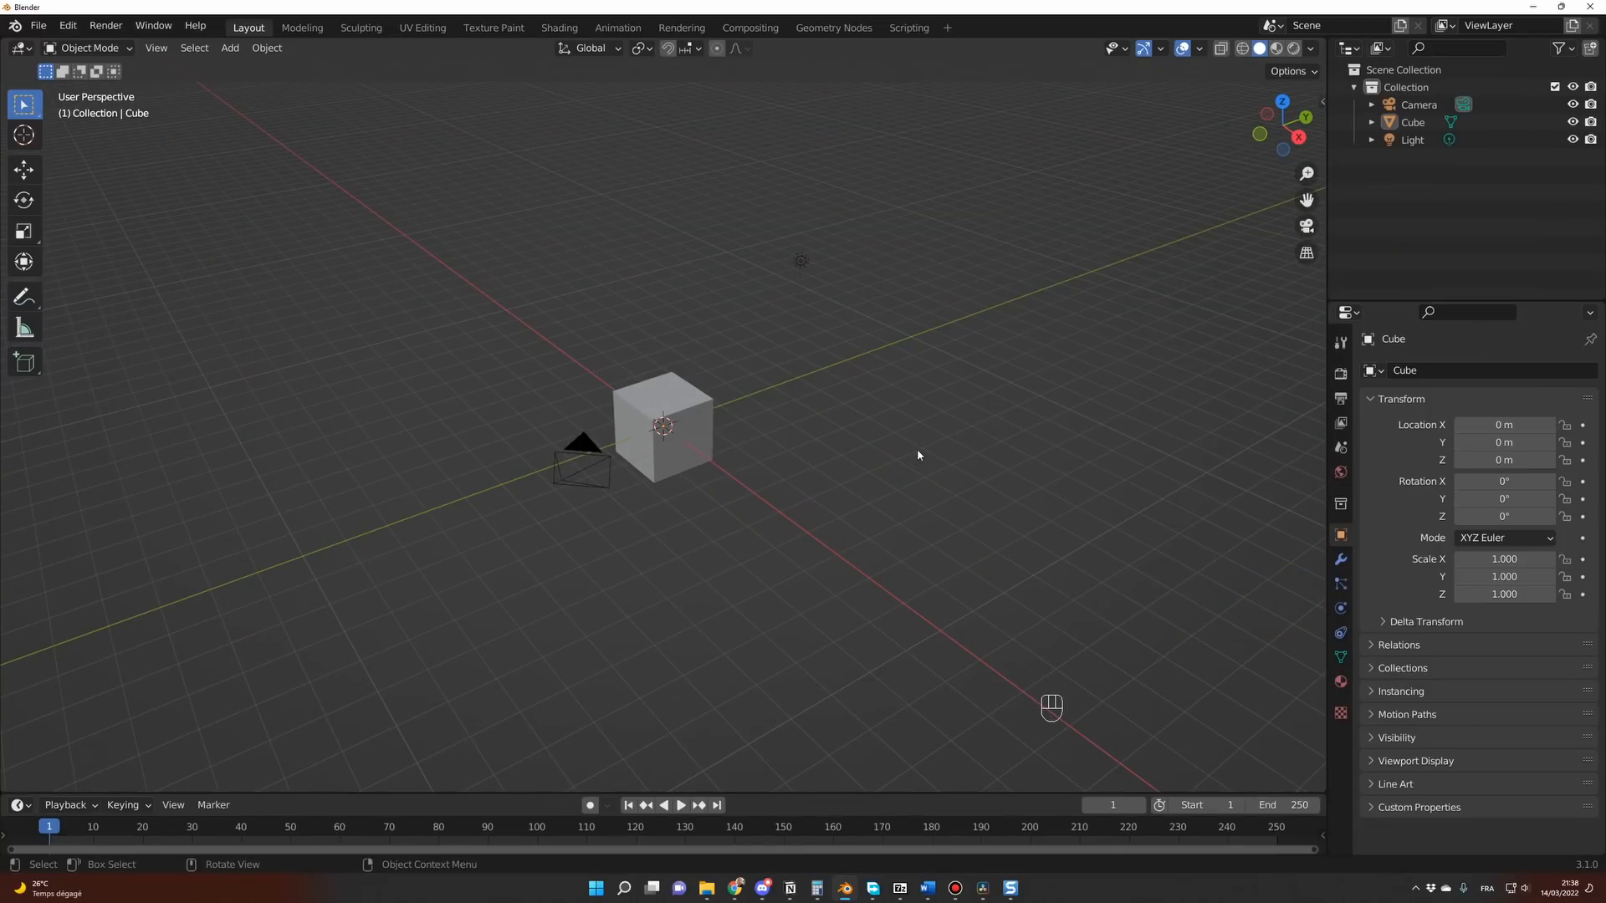
# Empty the fresh default scene by deleting its camera, cube and light.
pyautogui.moveTo(918, 450); pyautogui.dragTo(902, 449, button='middle')
pyautogui.press('a')
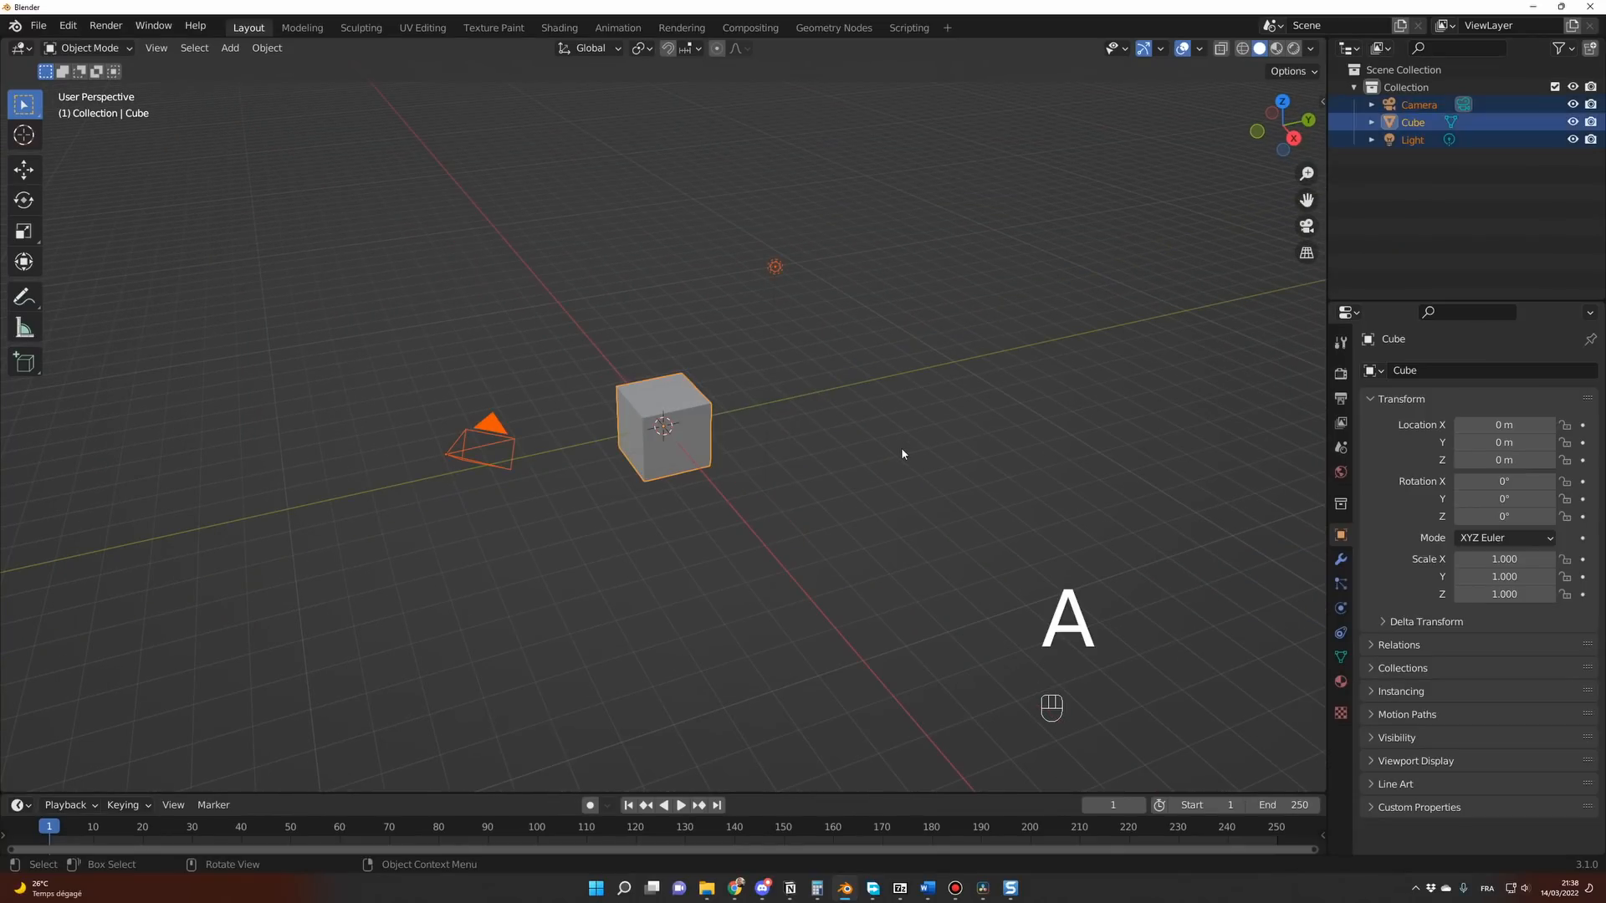
pyautogui.press('Delete')
pyautogui.moveTo(901, 448); pyautogui.dragTo(1010, 408, button='middle')
# In the Transportation add-on, choose the Kenworth W990 model from the Truck category.
pyautogui.press('n')
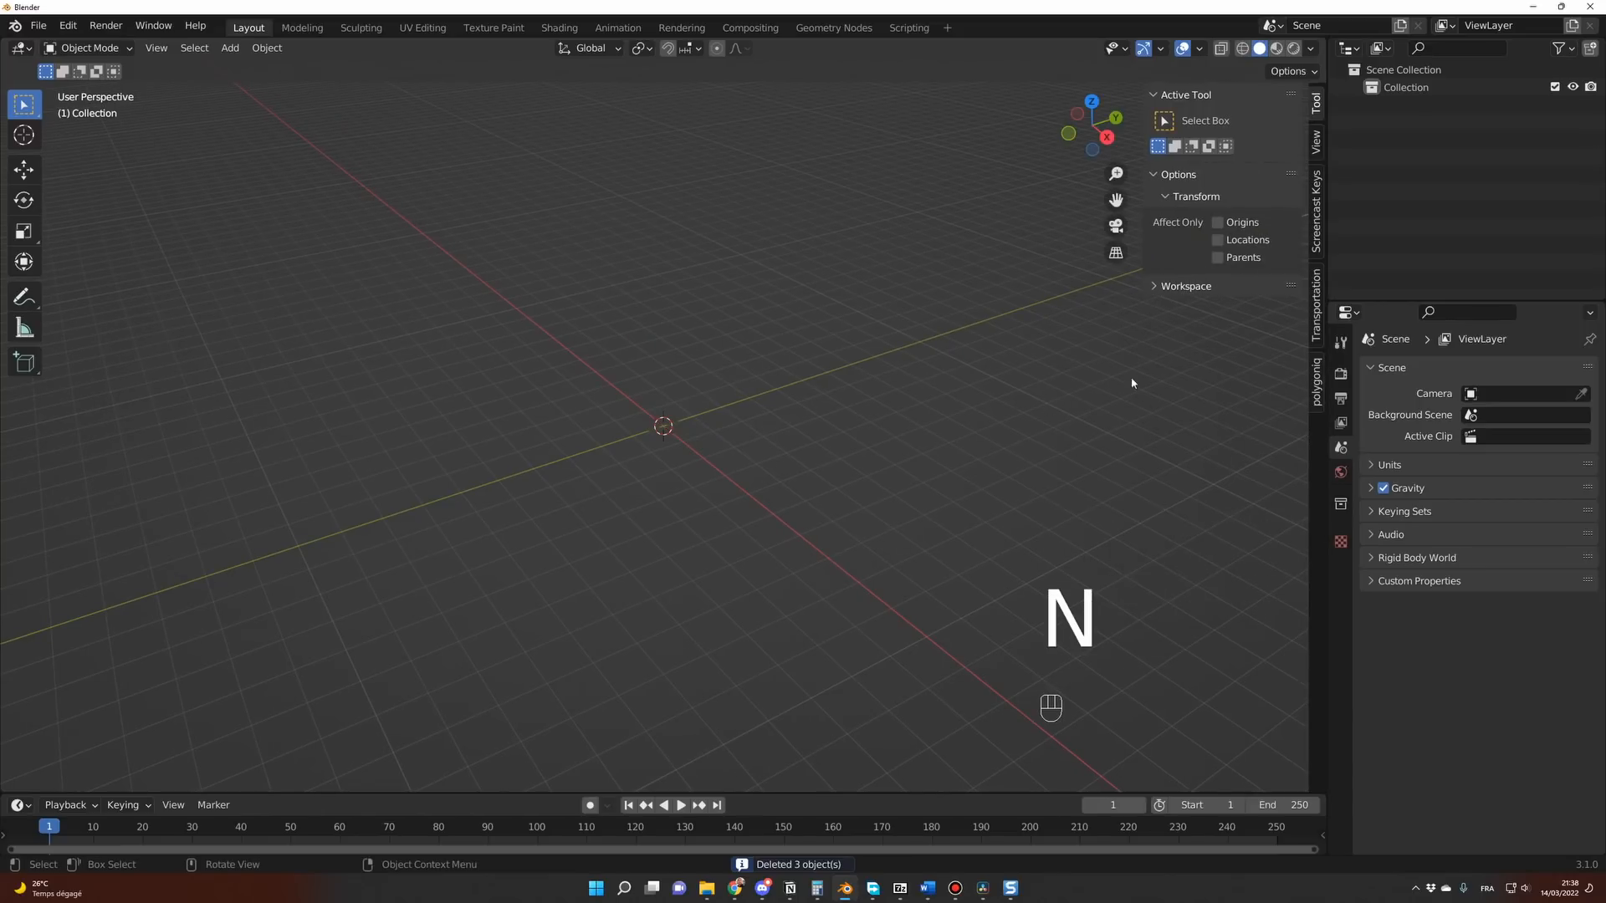
pyautogui.click(1318, 311)
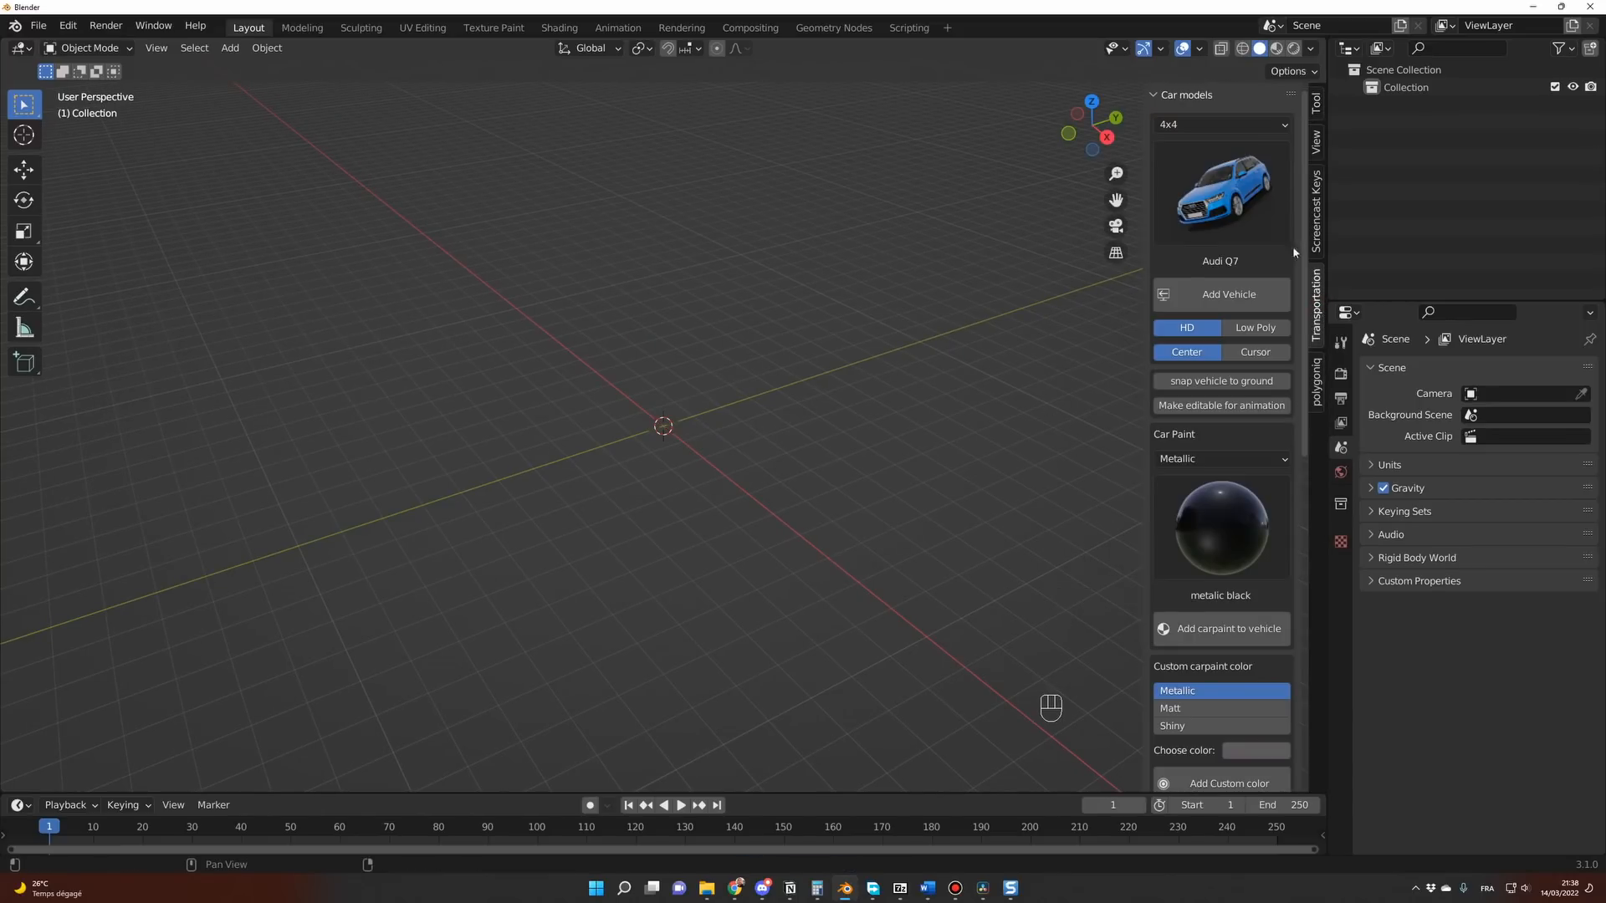
pyautogui.click(1242, 127)
pyautogui.click(1190, 445)
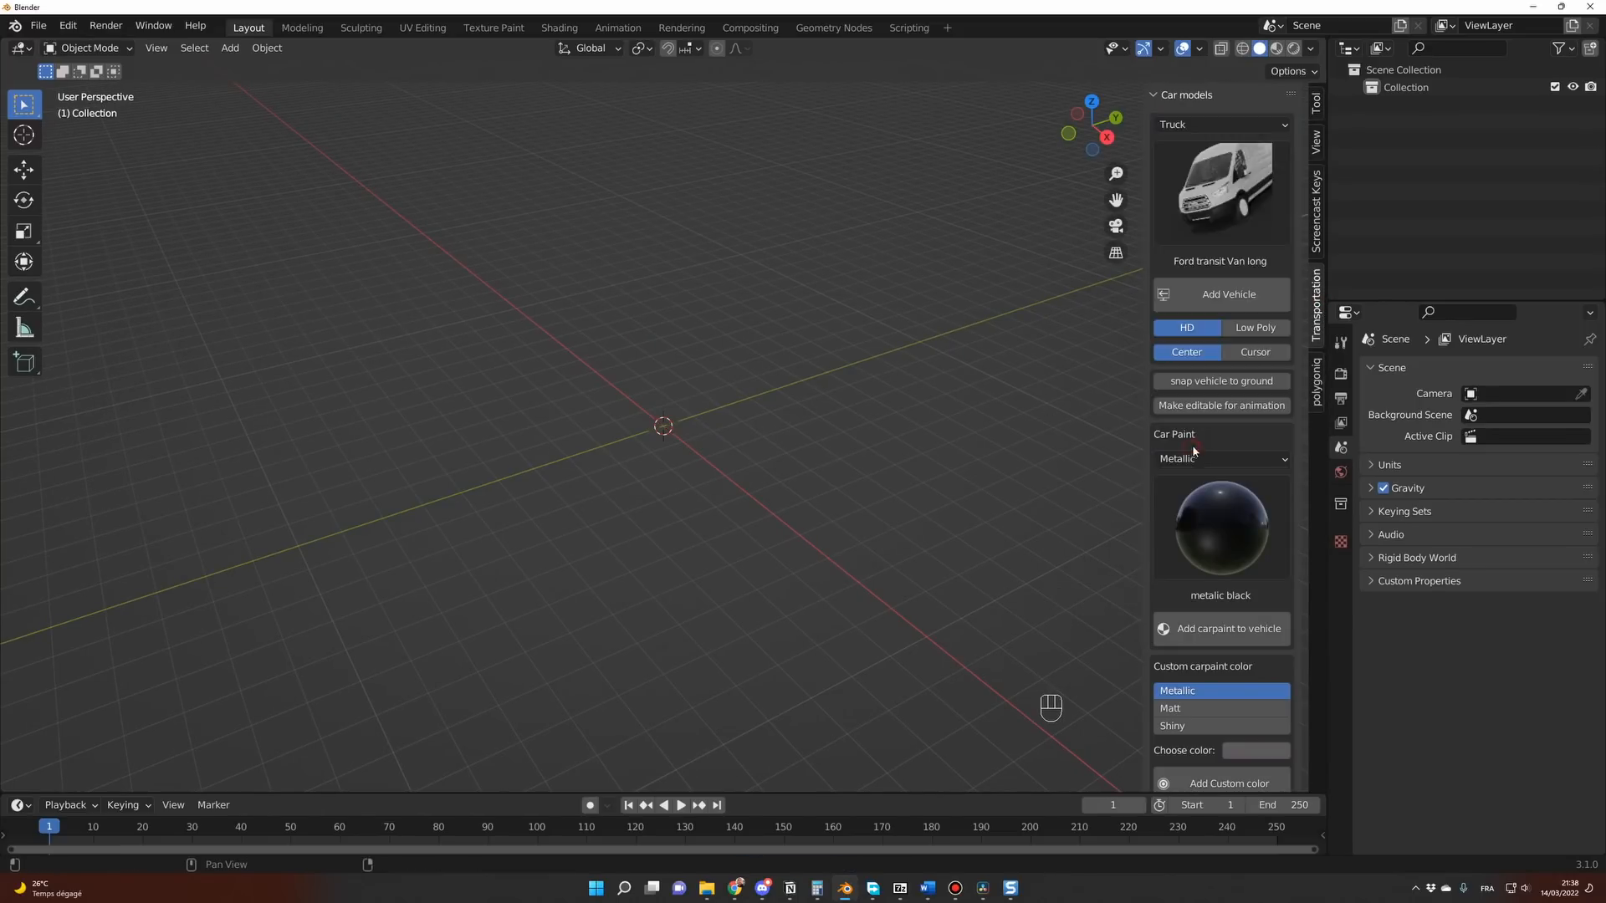
pyautogui.click(1209, 177)
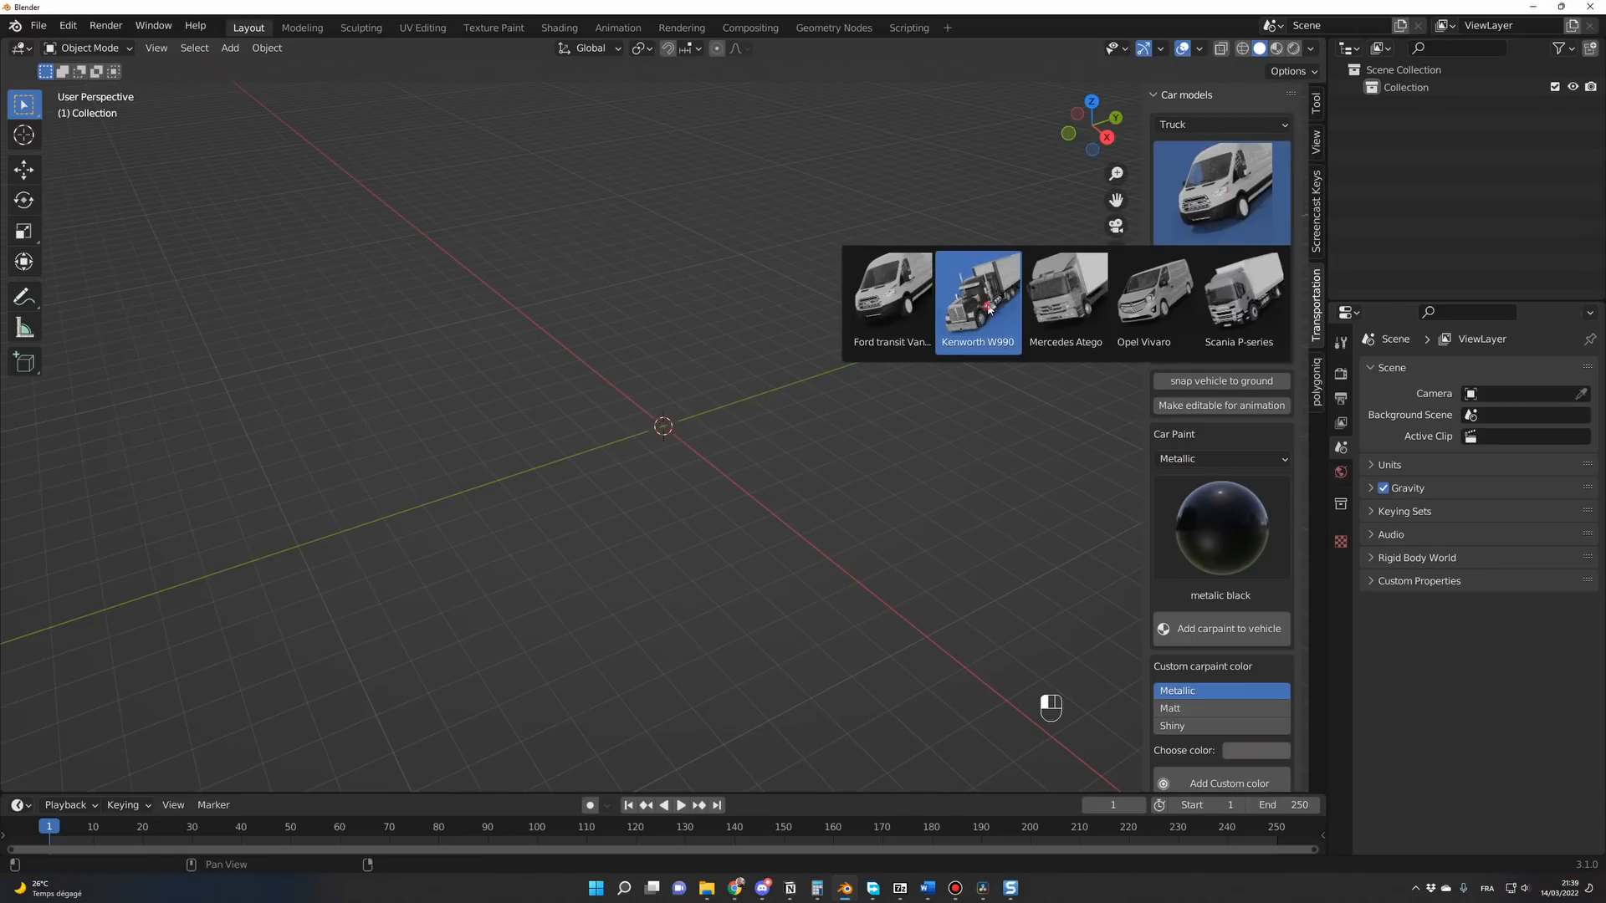
pyautogui.click(988, 311)
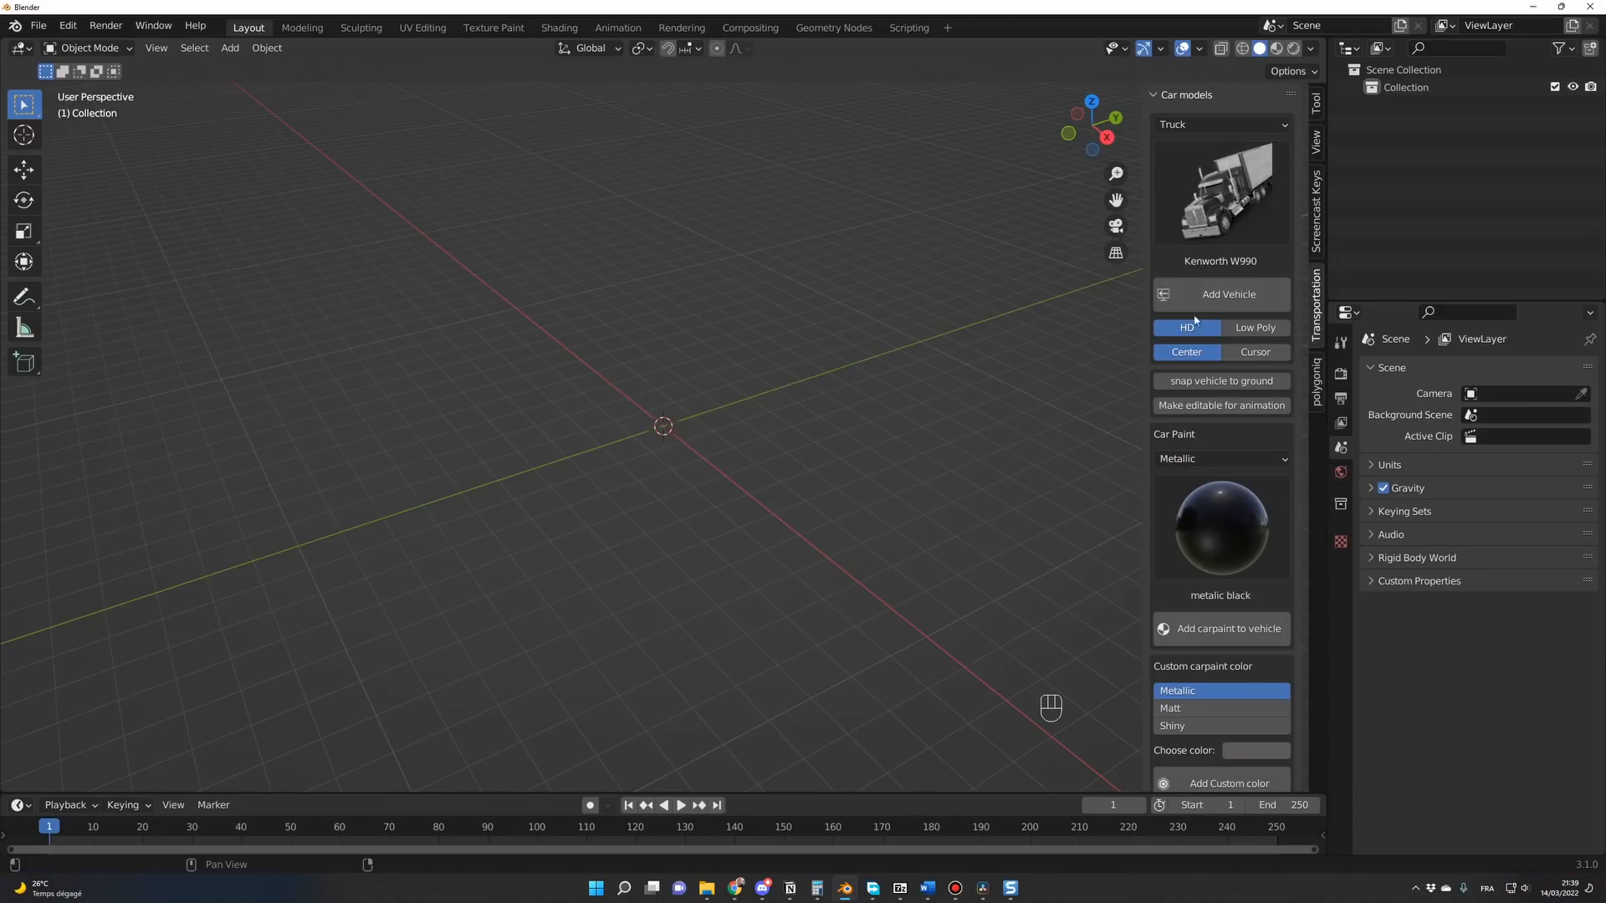
# Add the HD Kenworth W990 at the scene center and make it editable for animation.
pyautogui.click(1223, 294)
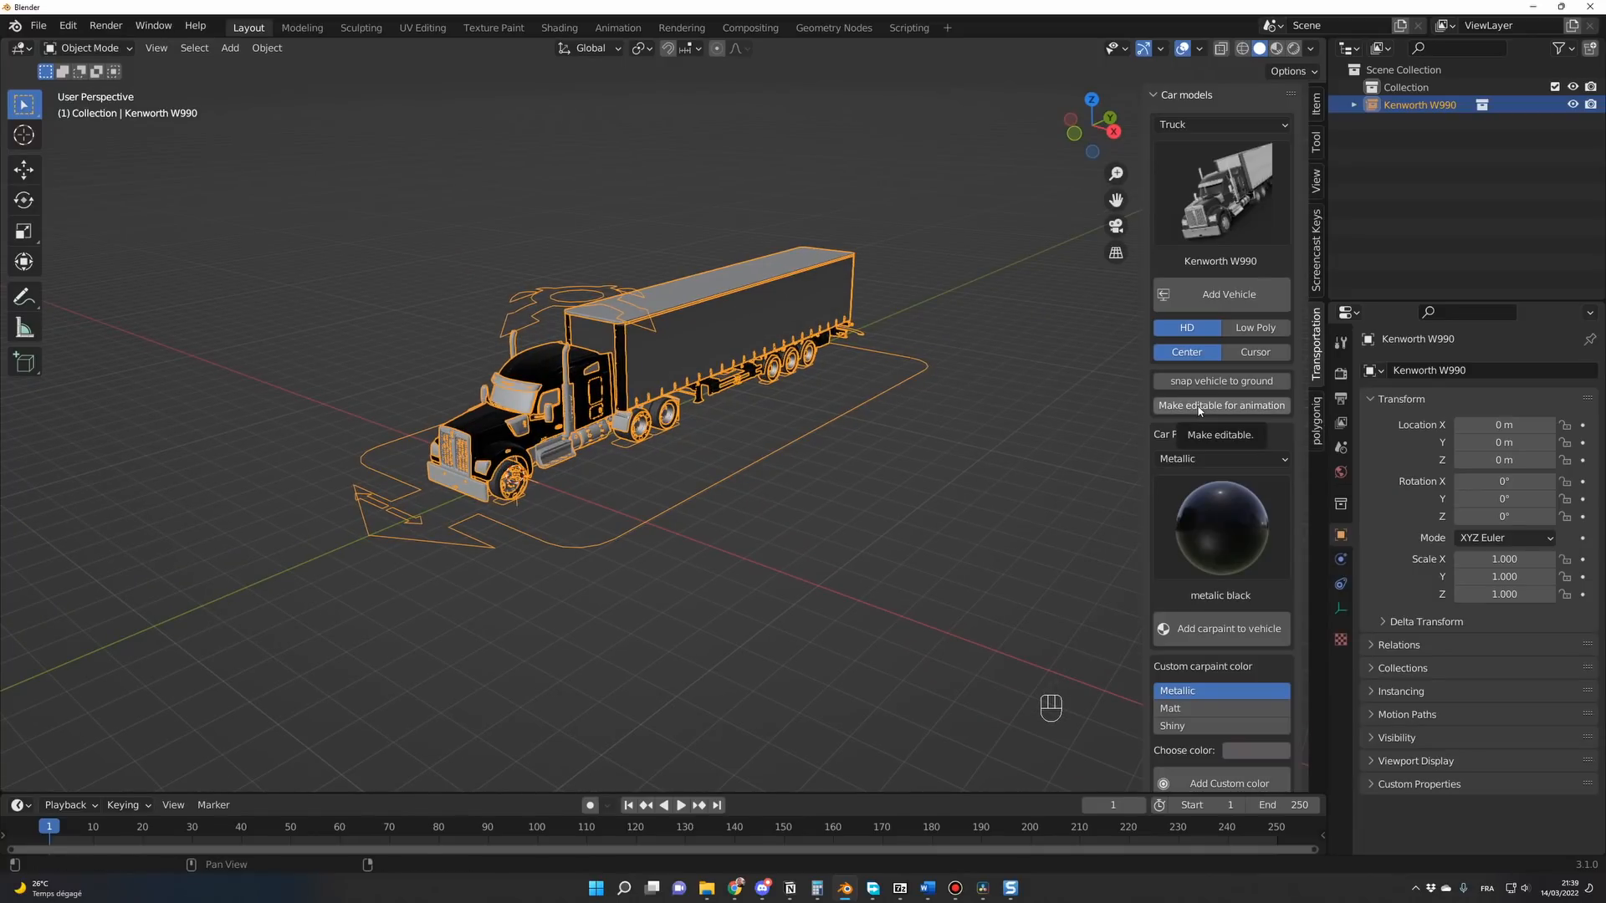
pyautogui.click(1199, 407)
pyautogui.click(639, 526)
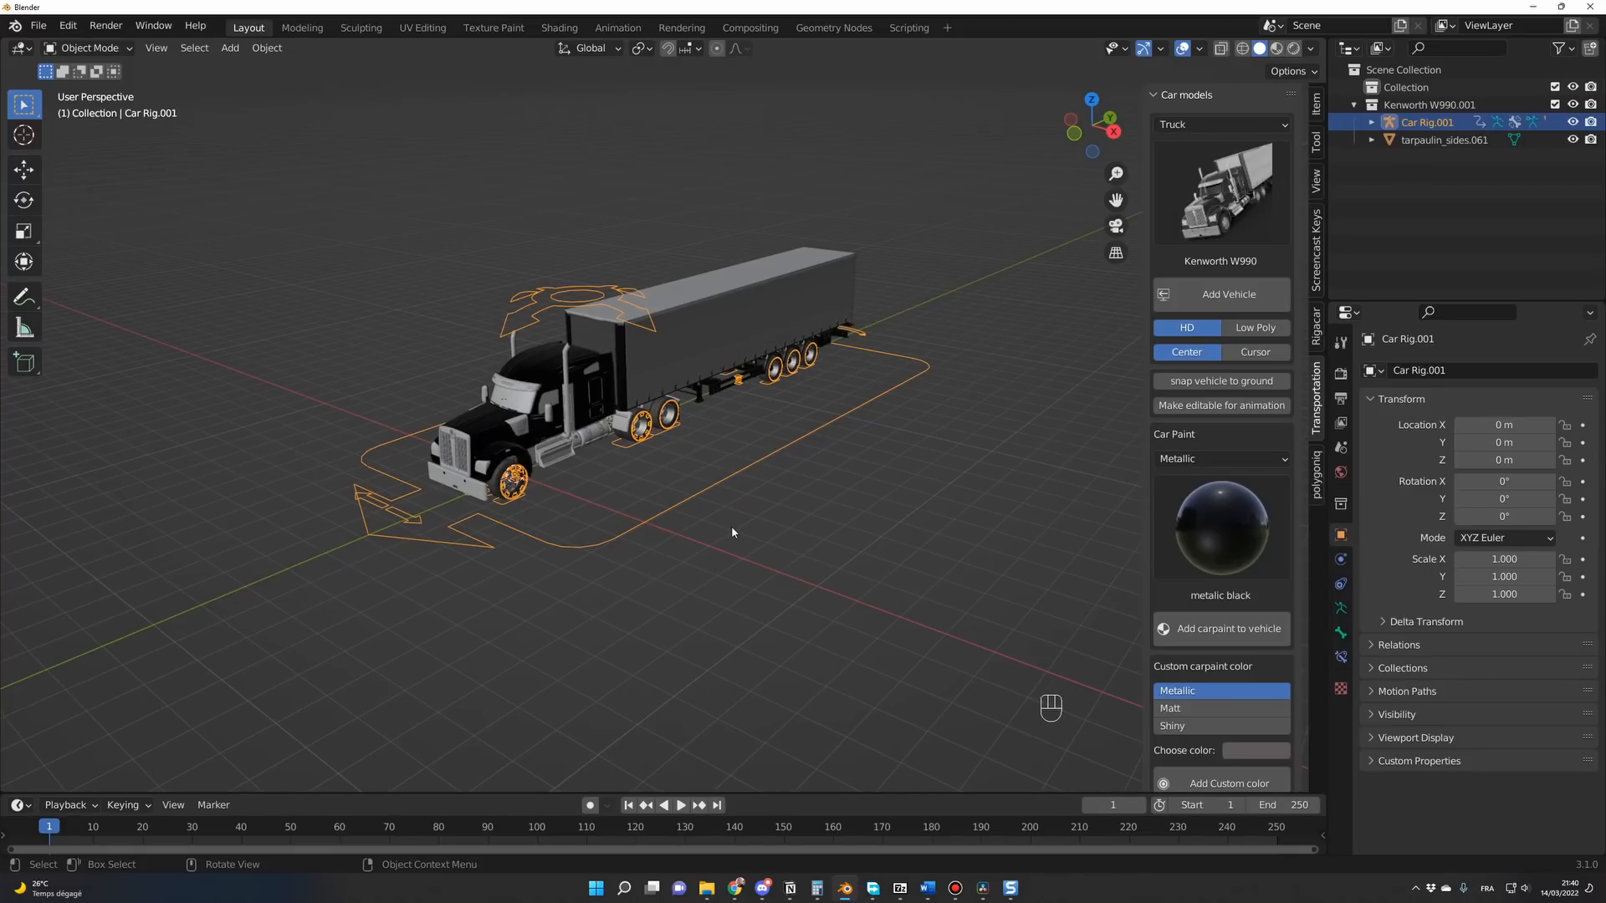
# Install the Rigacar add-on in the preferences from rigacar.v7.0.zip, stored in the D:\blender\Plugins folder.
pyautogui.hotkey('alt', 'Tab')
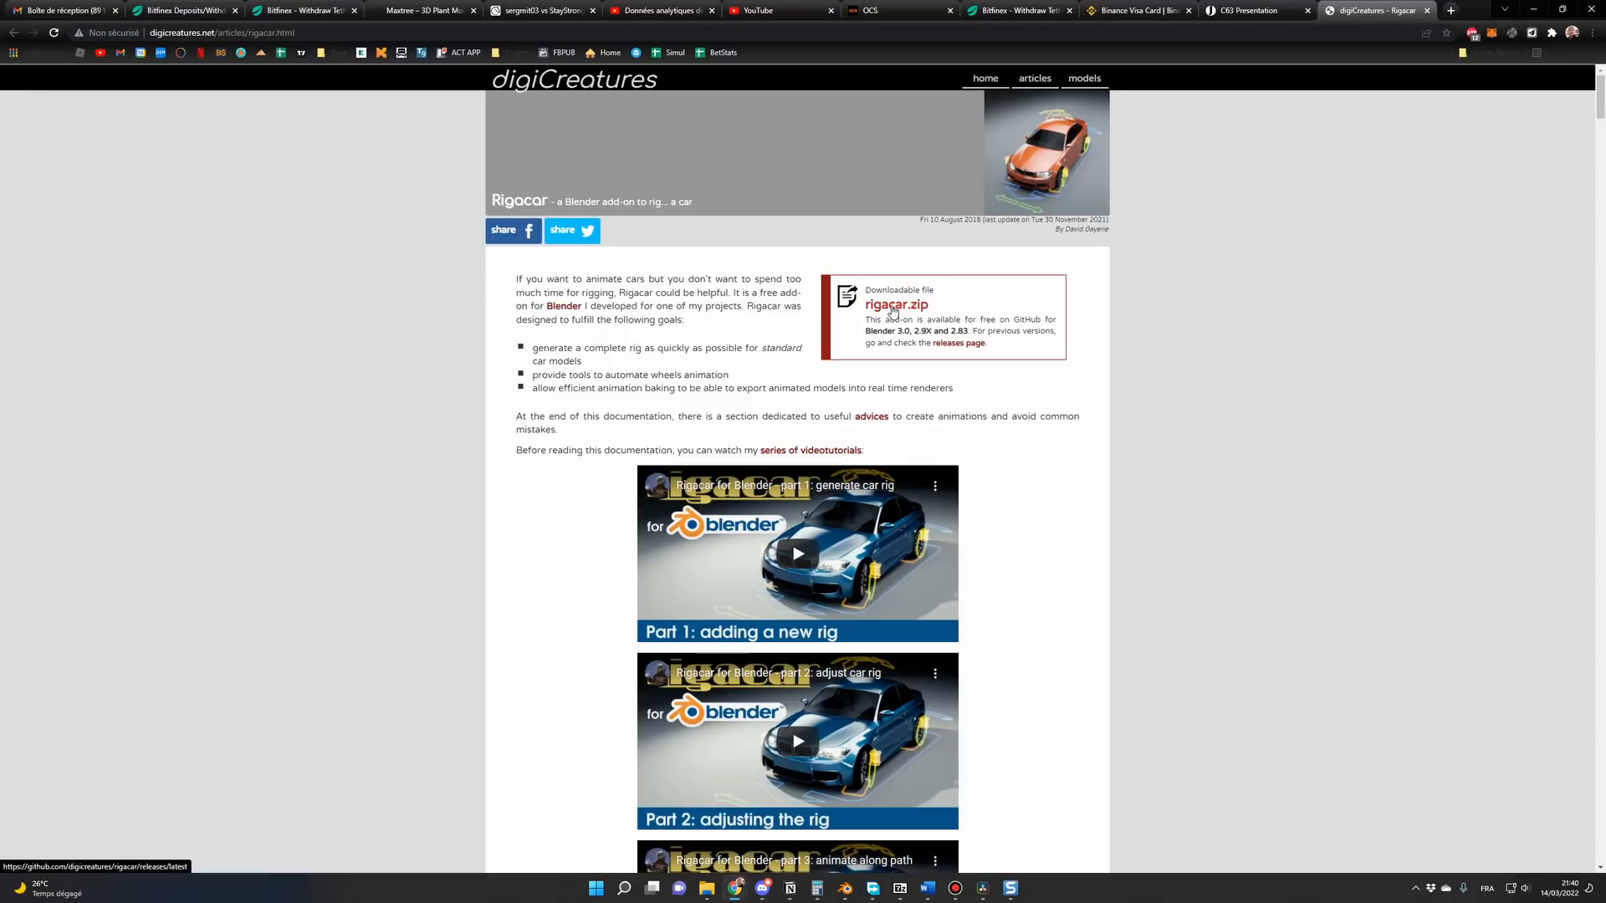
pyautogui.hotkey('alt', 'Tab')
pyautogui.click(67, 25)
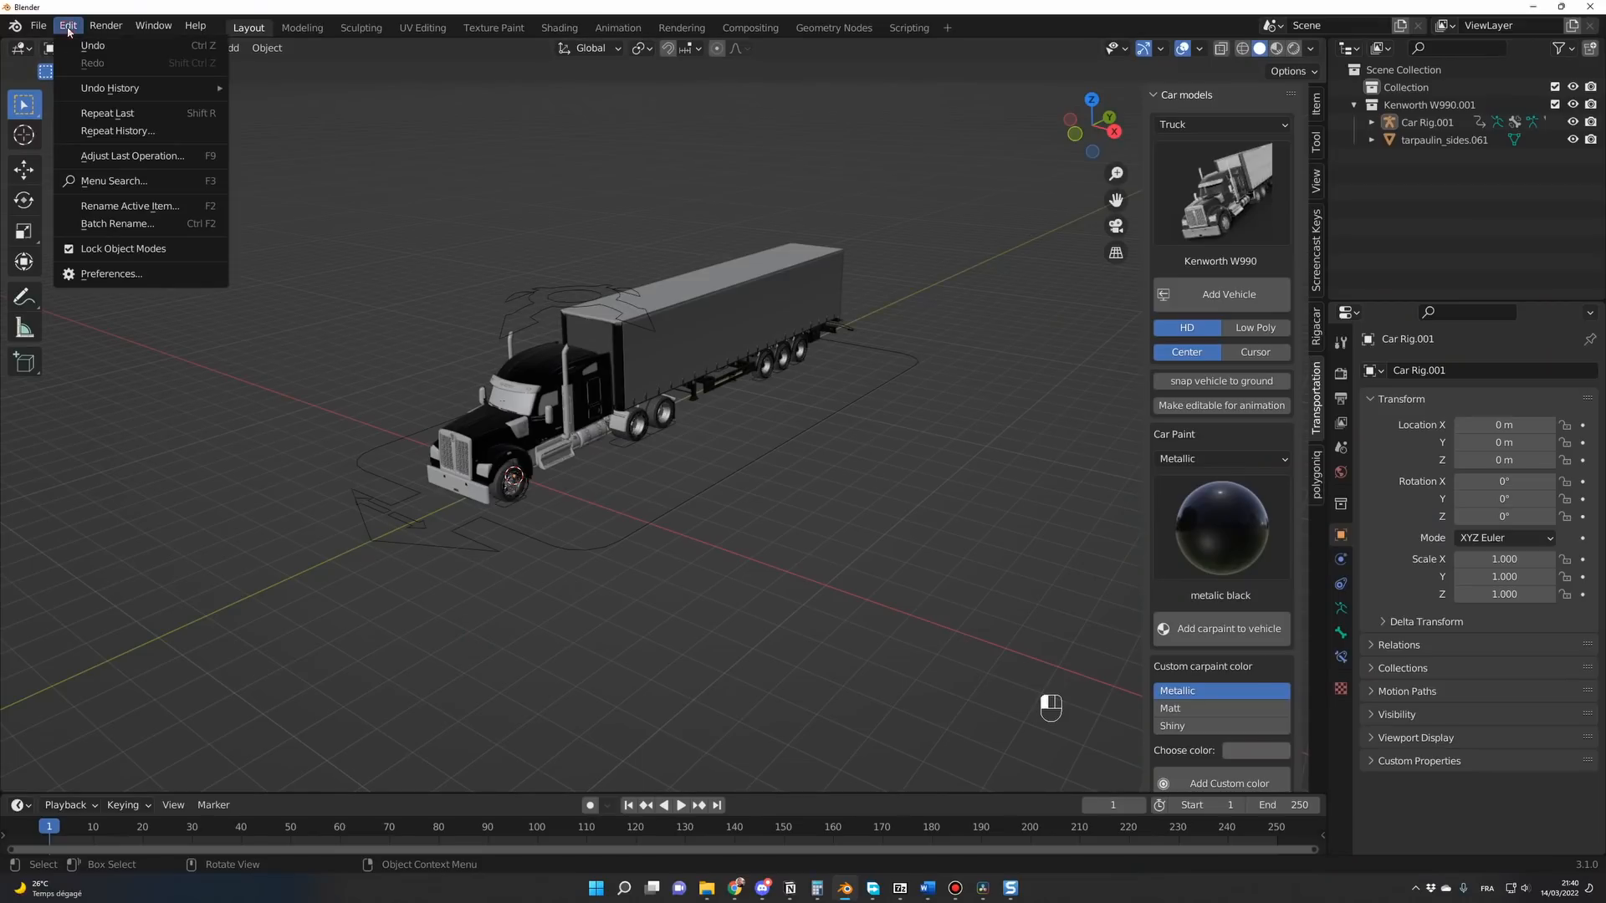
pyautogui.click(92, 274)
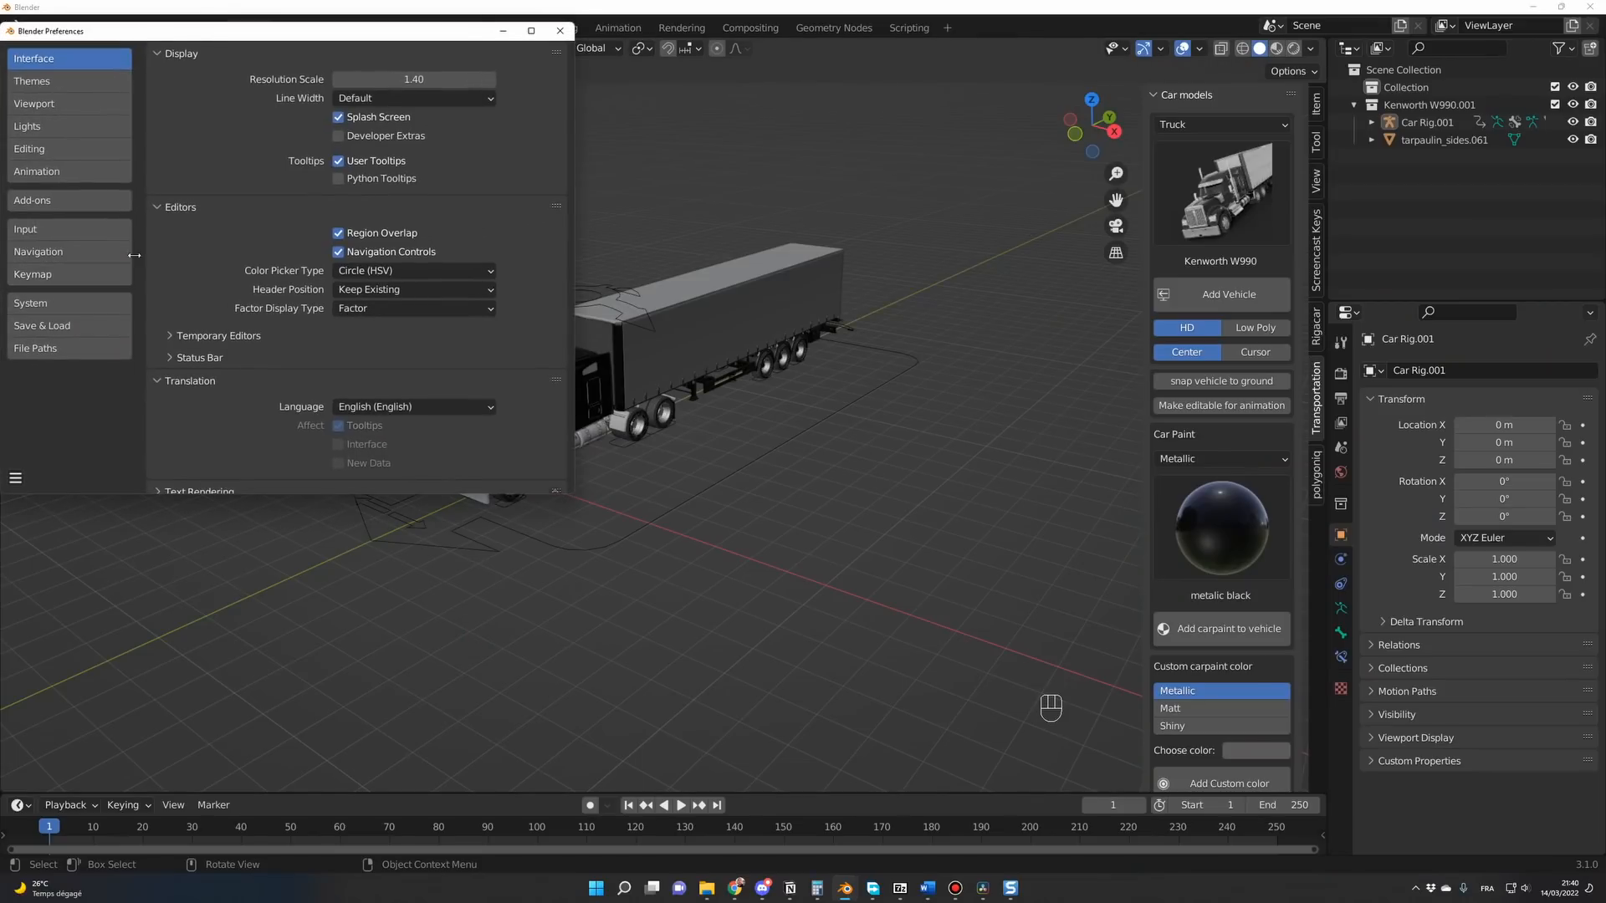
pyautogui.click(69, 200)
pyautogui.click(447, 59)
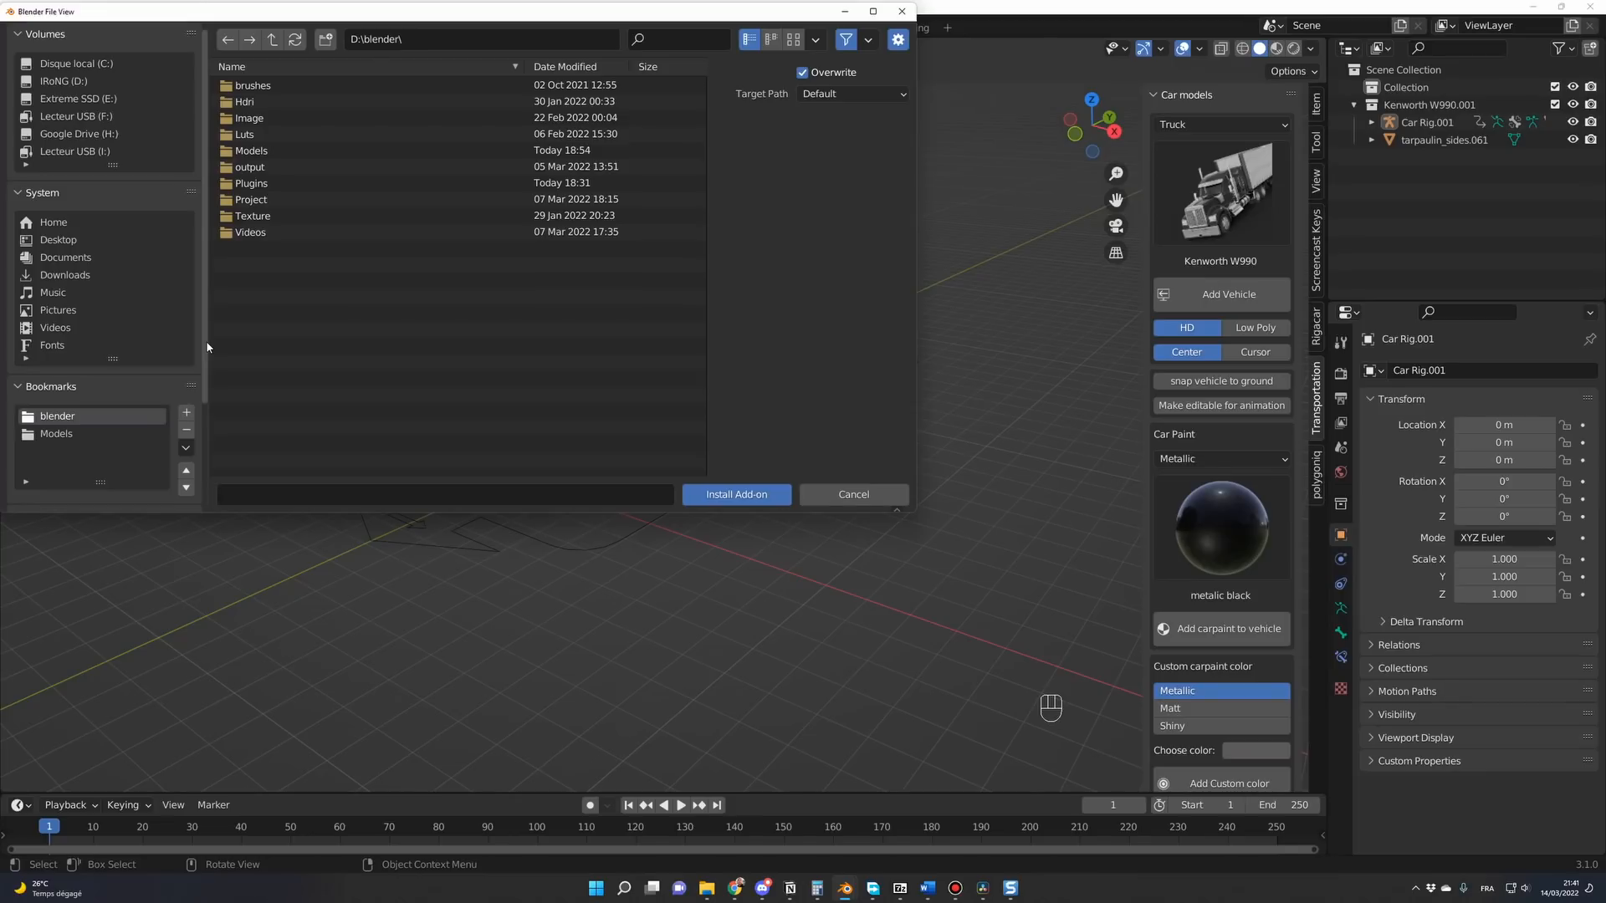
pyautogui.doubleClick(251, 183)
pyautogui.scroll(-5, 279, 402)
pyautogui.click(279, 403)
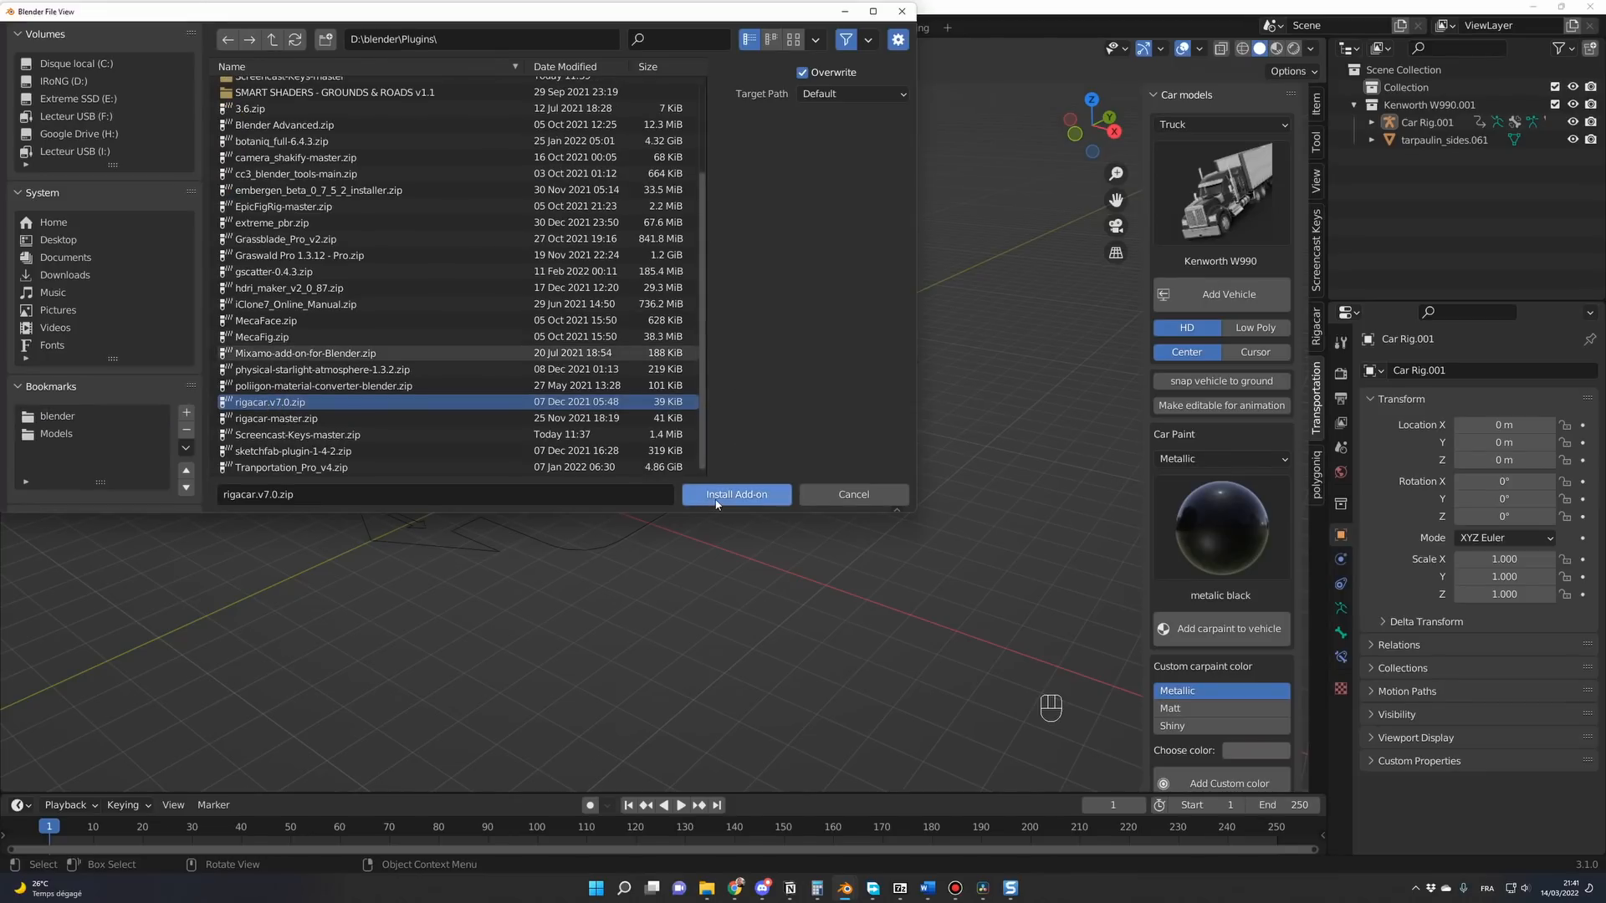
pyautogui.click(717, 503)
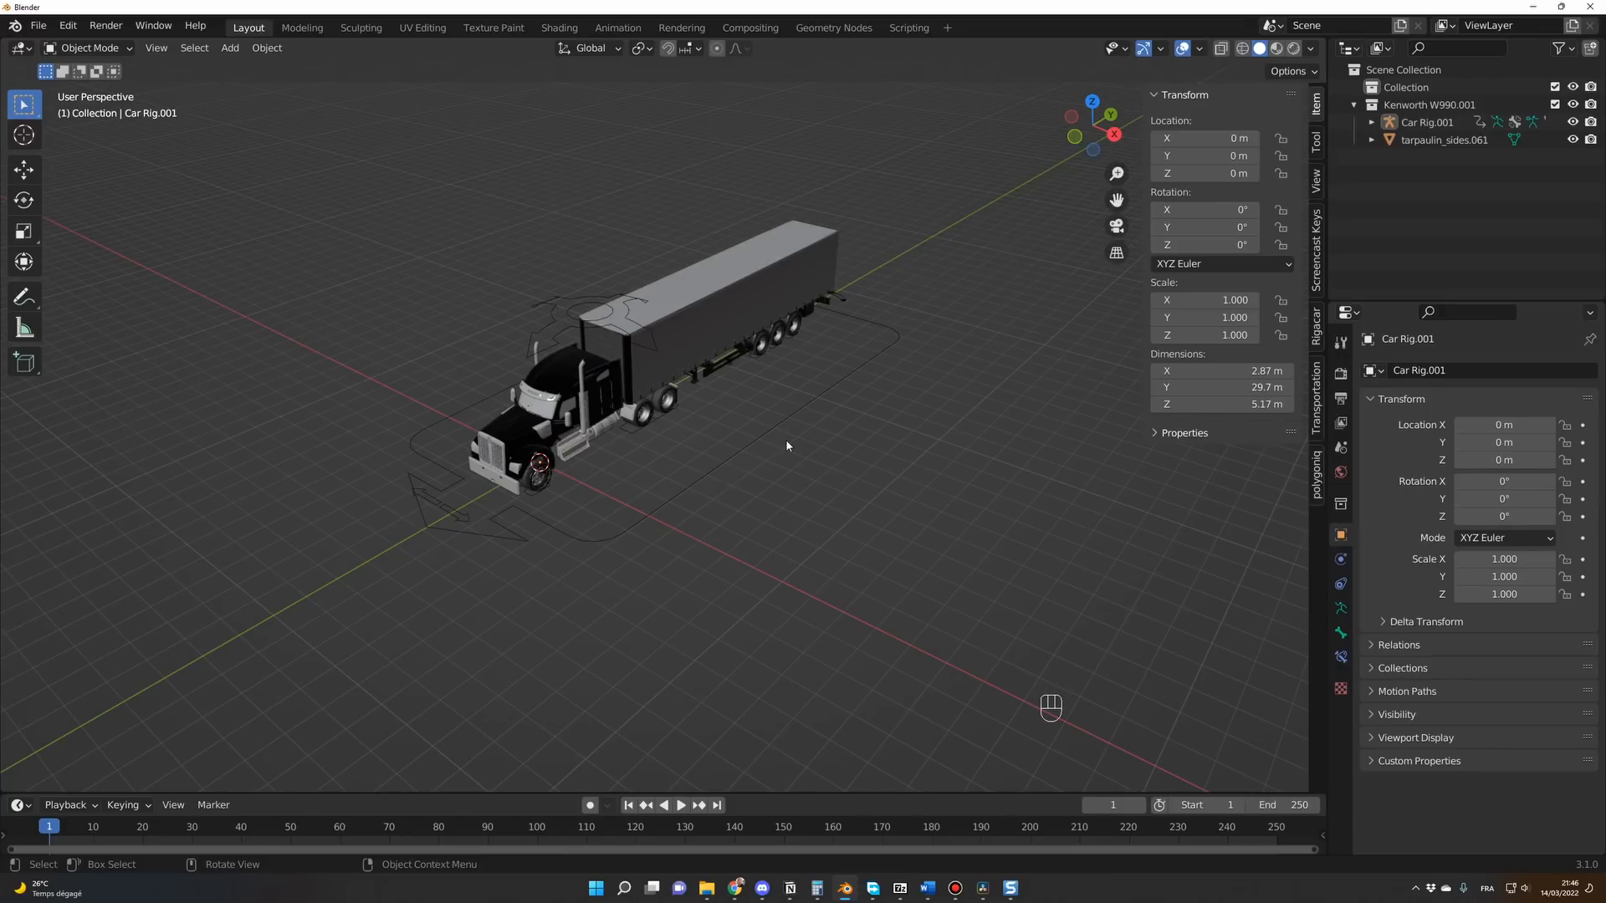
# Add a Path curve and move it along the X axis beside the truck to about 8.12 m.
pyautogui.hotkey('shift', 'a')
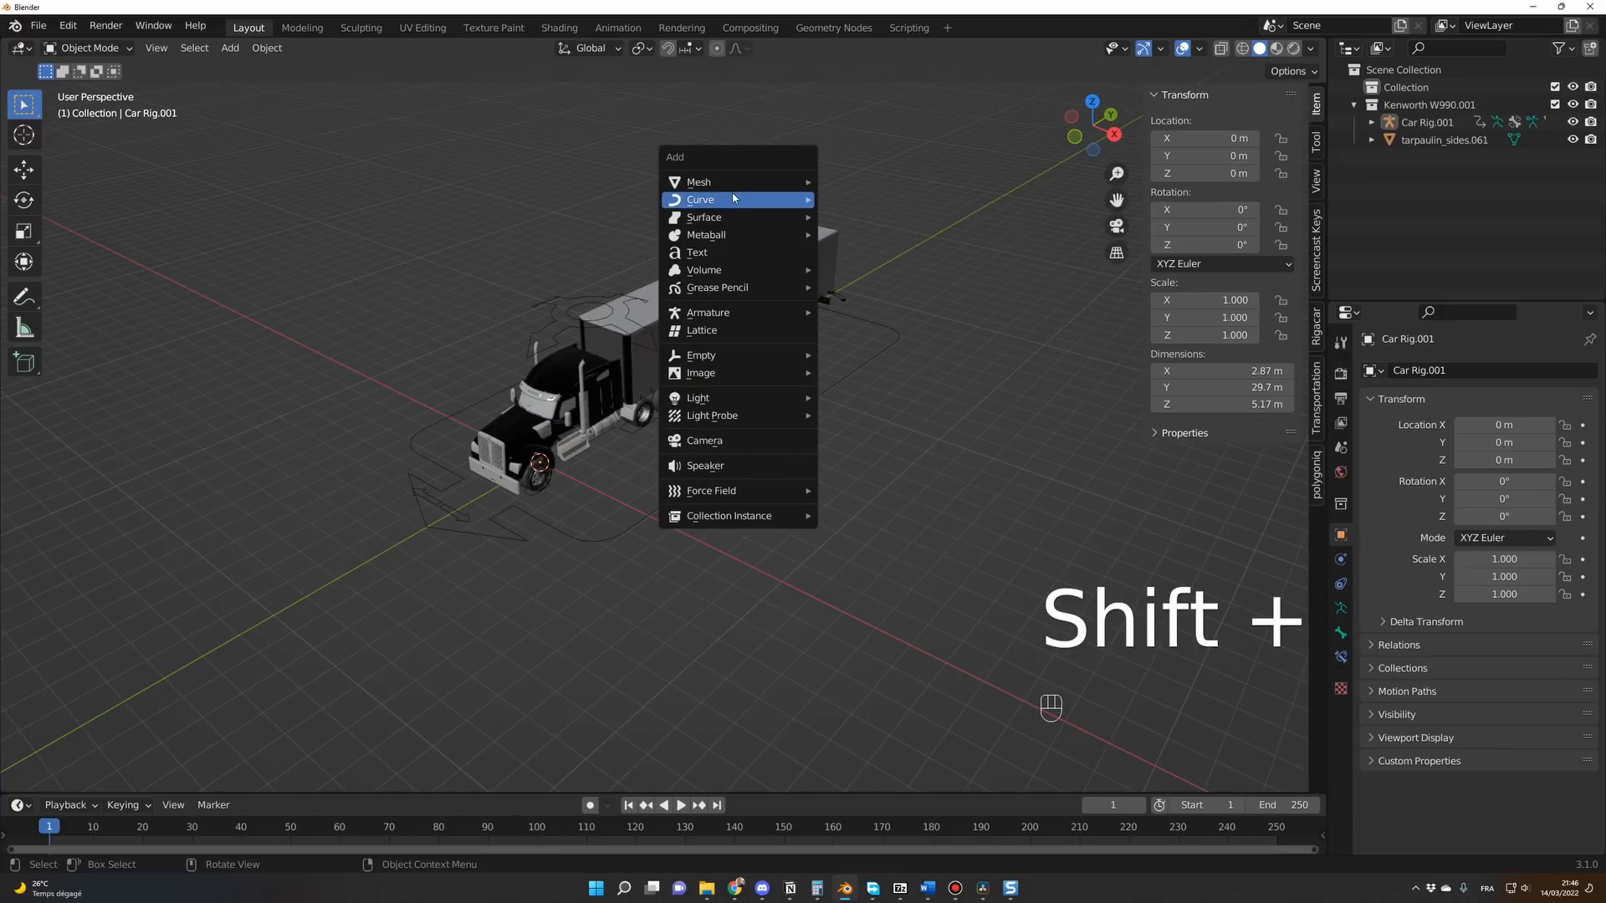
pyautogui.moveTo(735, 205)
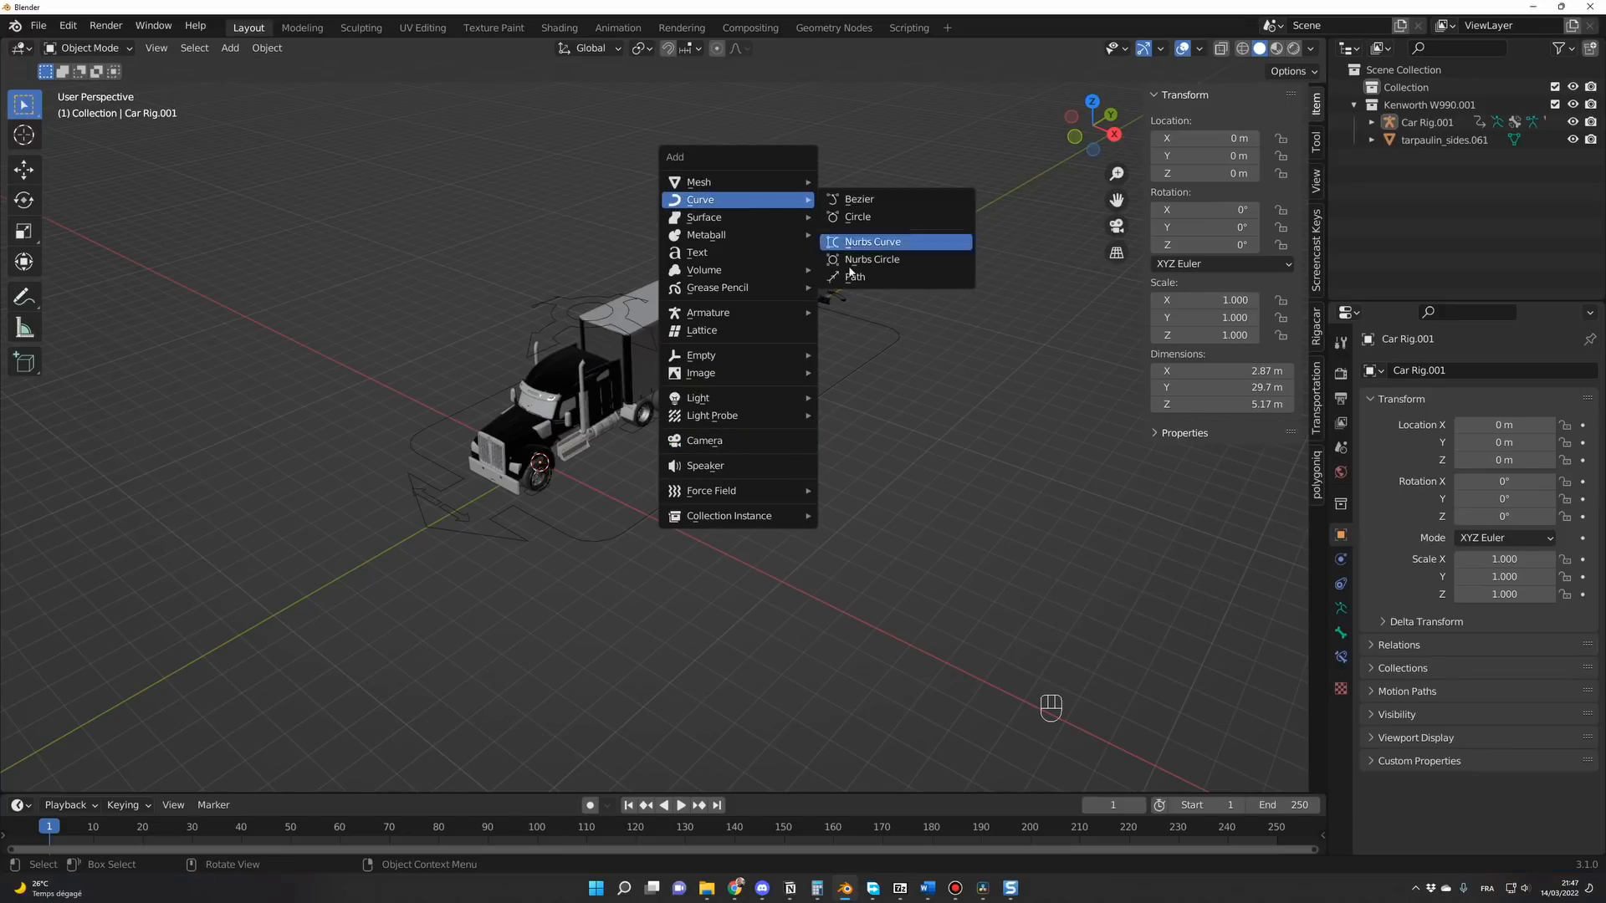
pyautogui.click(853, 277)
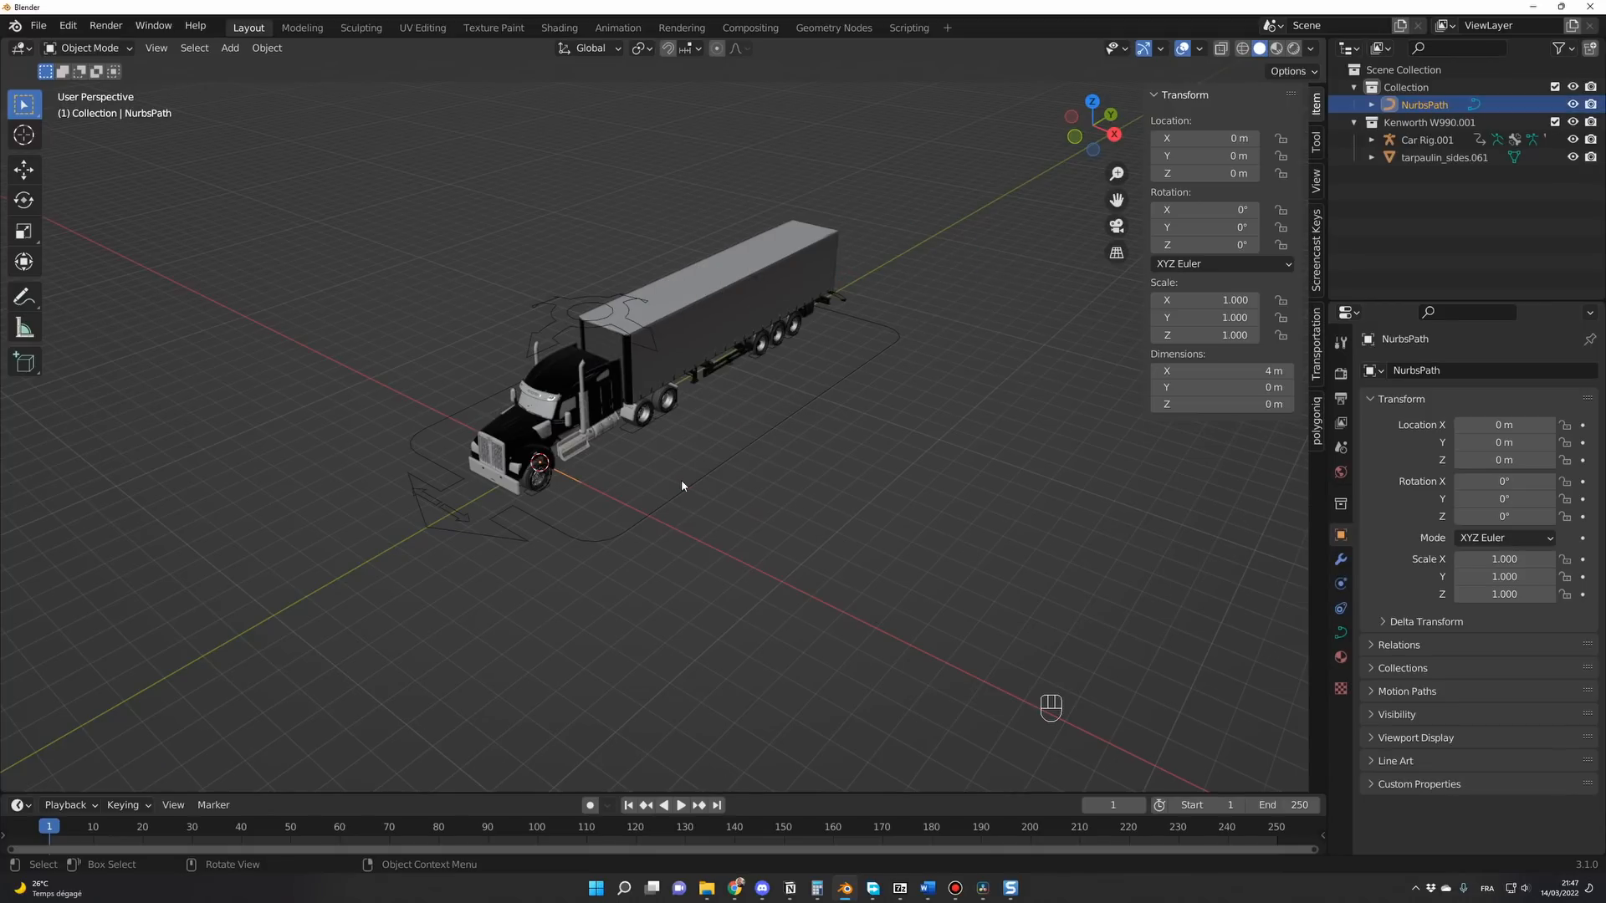
pyautogui.press('g')
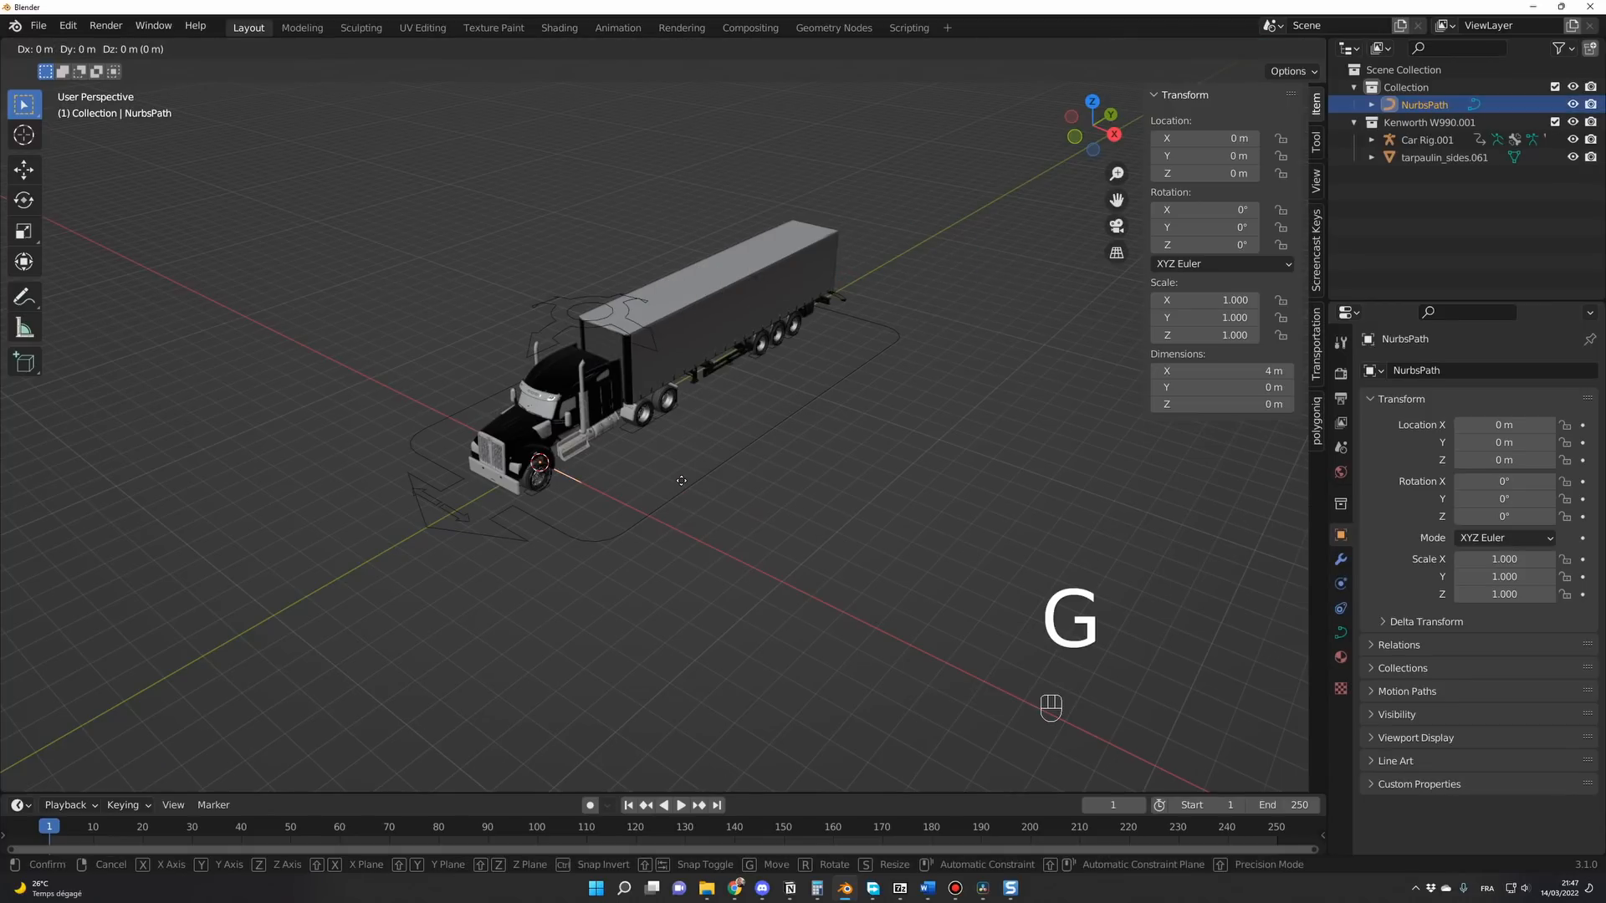
pyautogui.press('x')
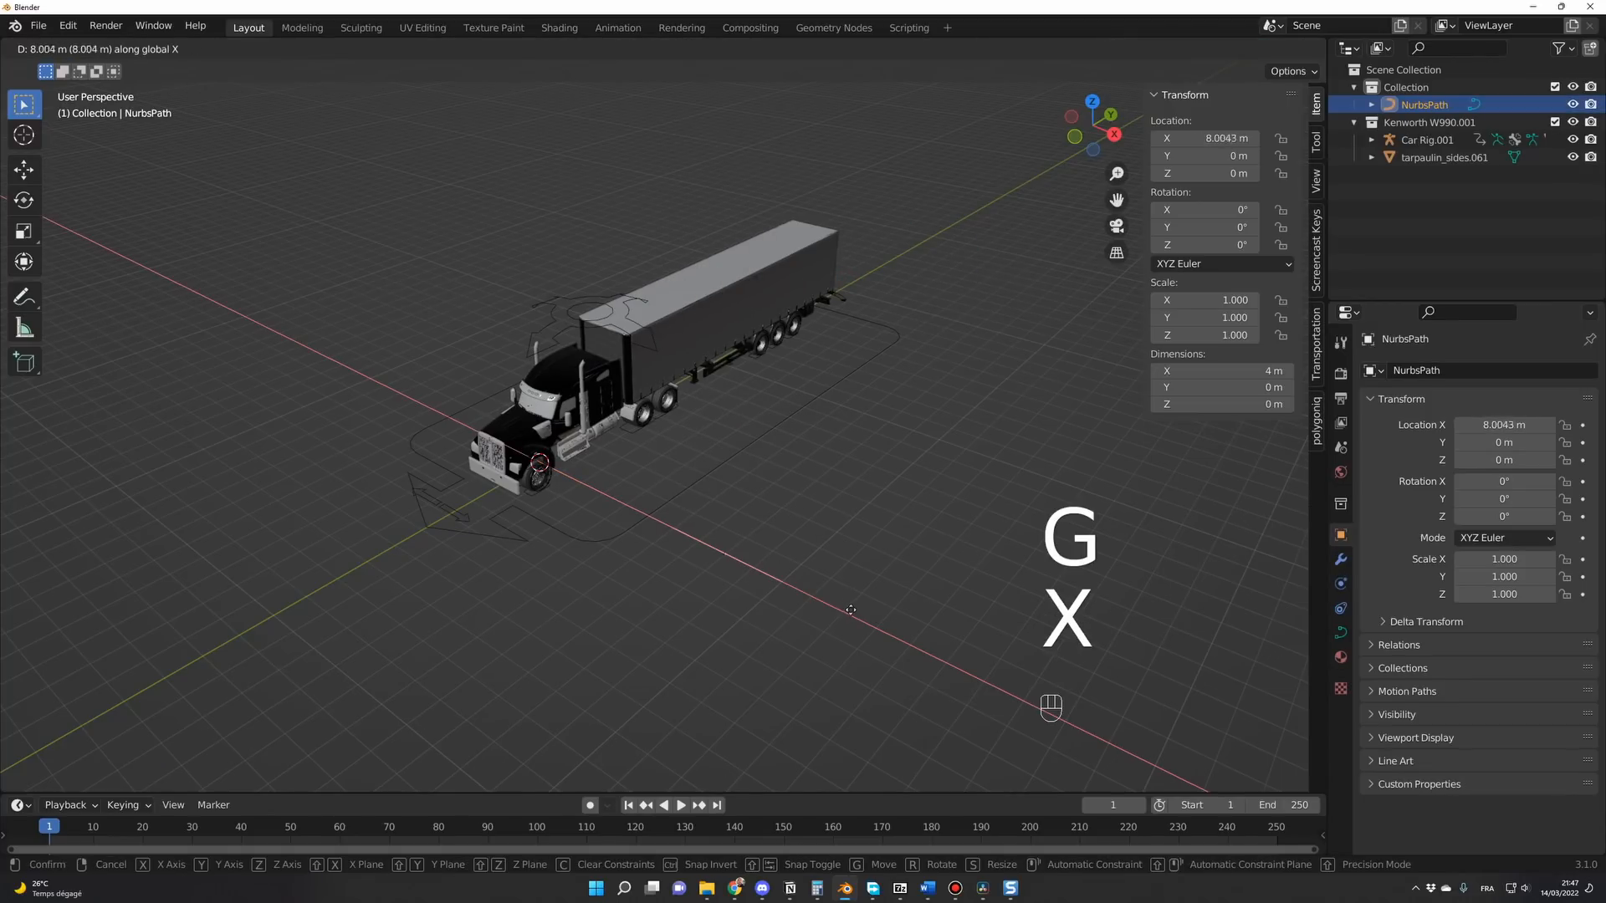
pyautogui.click(850, 609)
# Put the path in Edit Mode and enable the display of curve normals in the viewport overlays.
pyautogui.scroll(5, 842, 477)
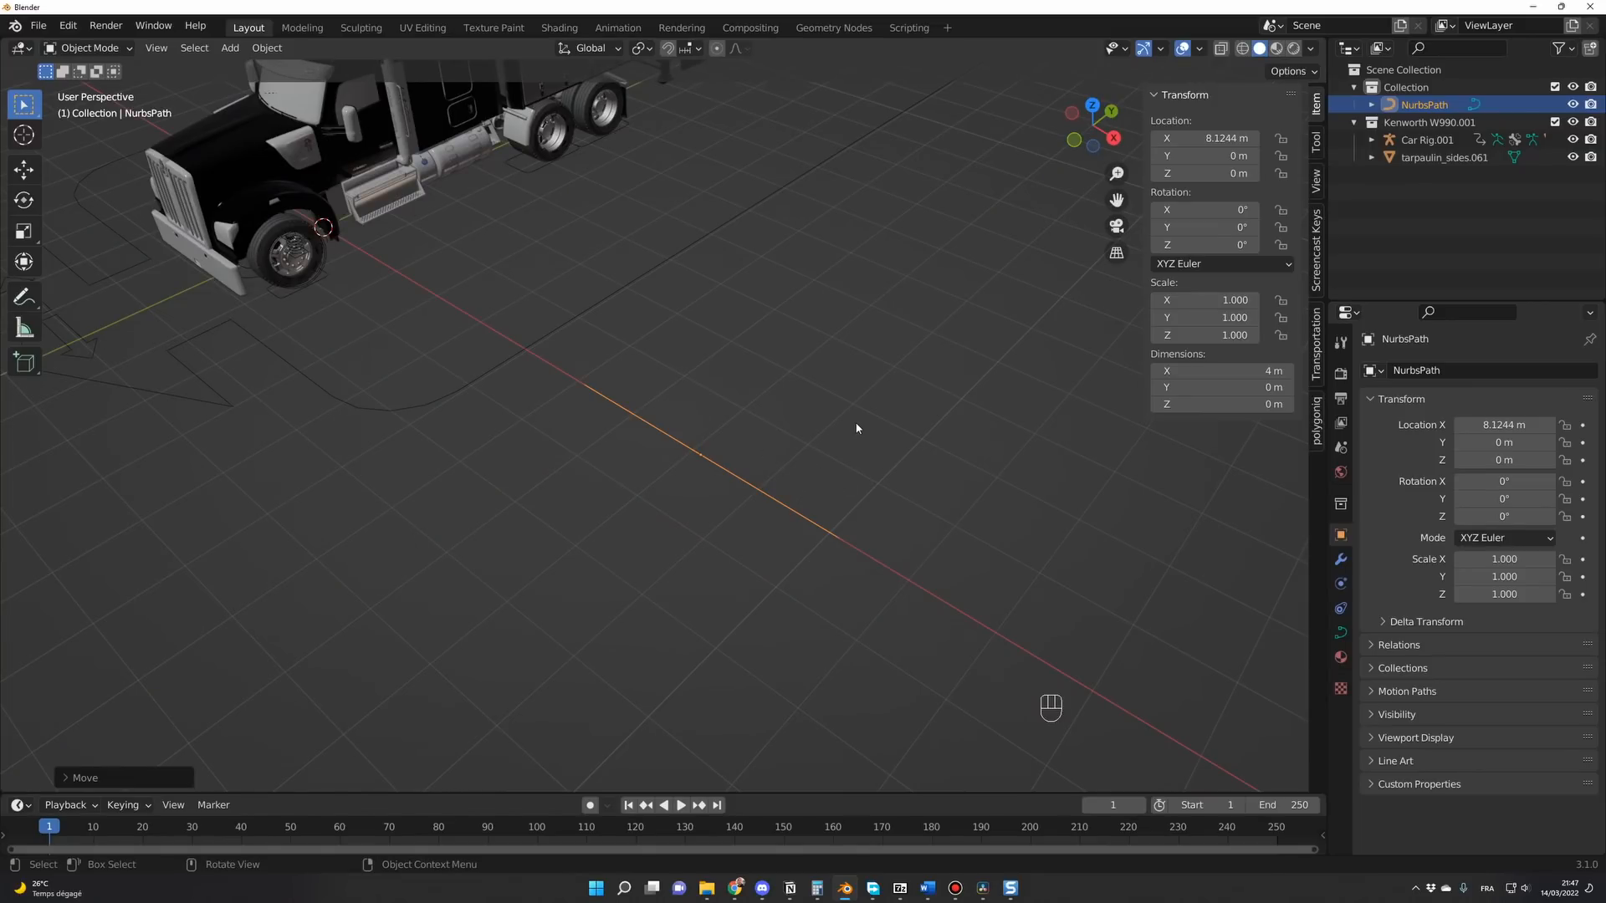
pyautogui.press('Tab')
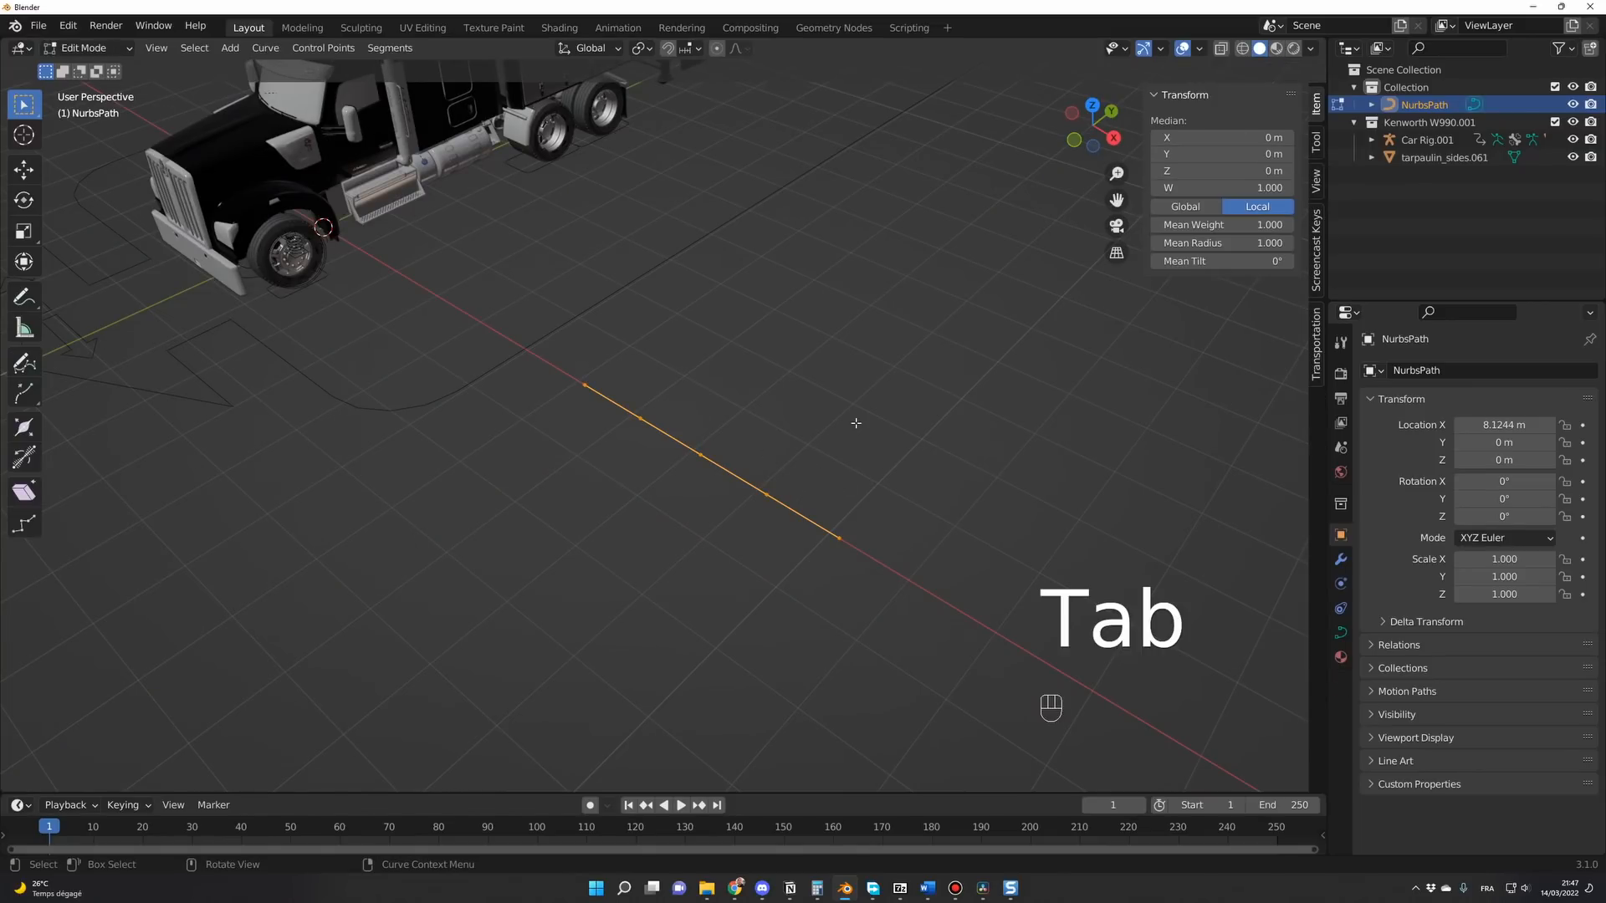
pyautogui.click(84, 47)
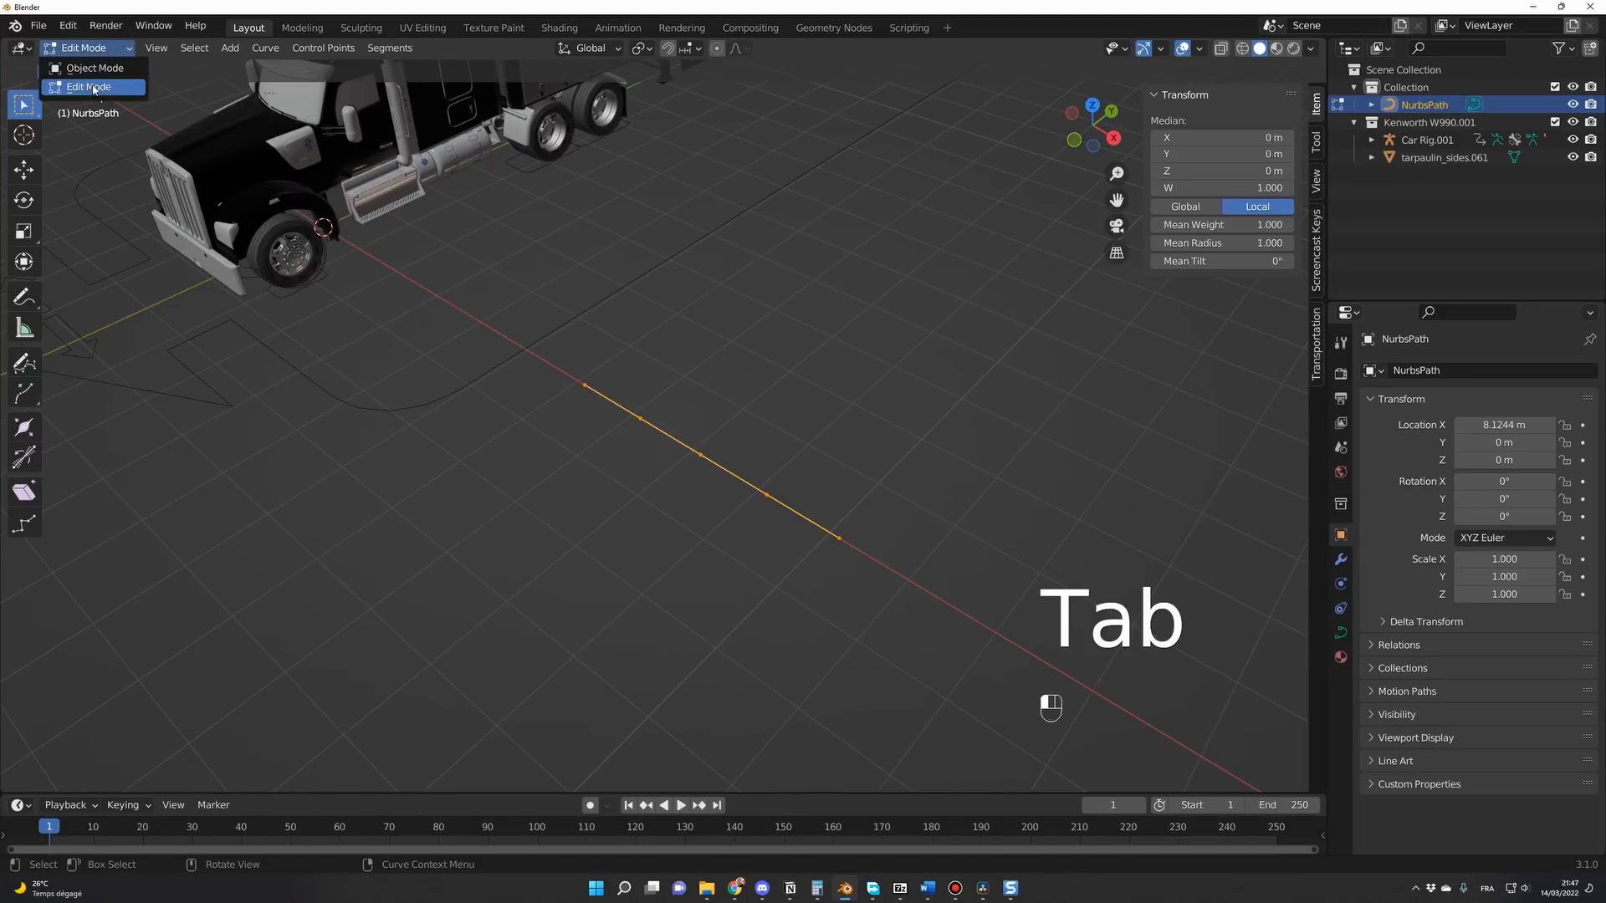
pyautogui.click(93, 88)
pyautogui.click(1201, 49)
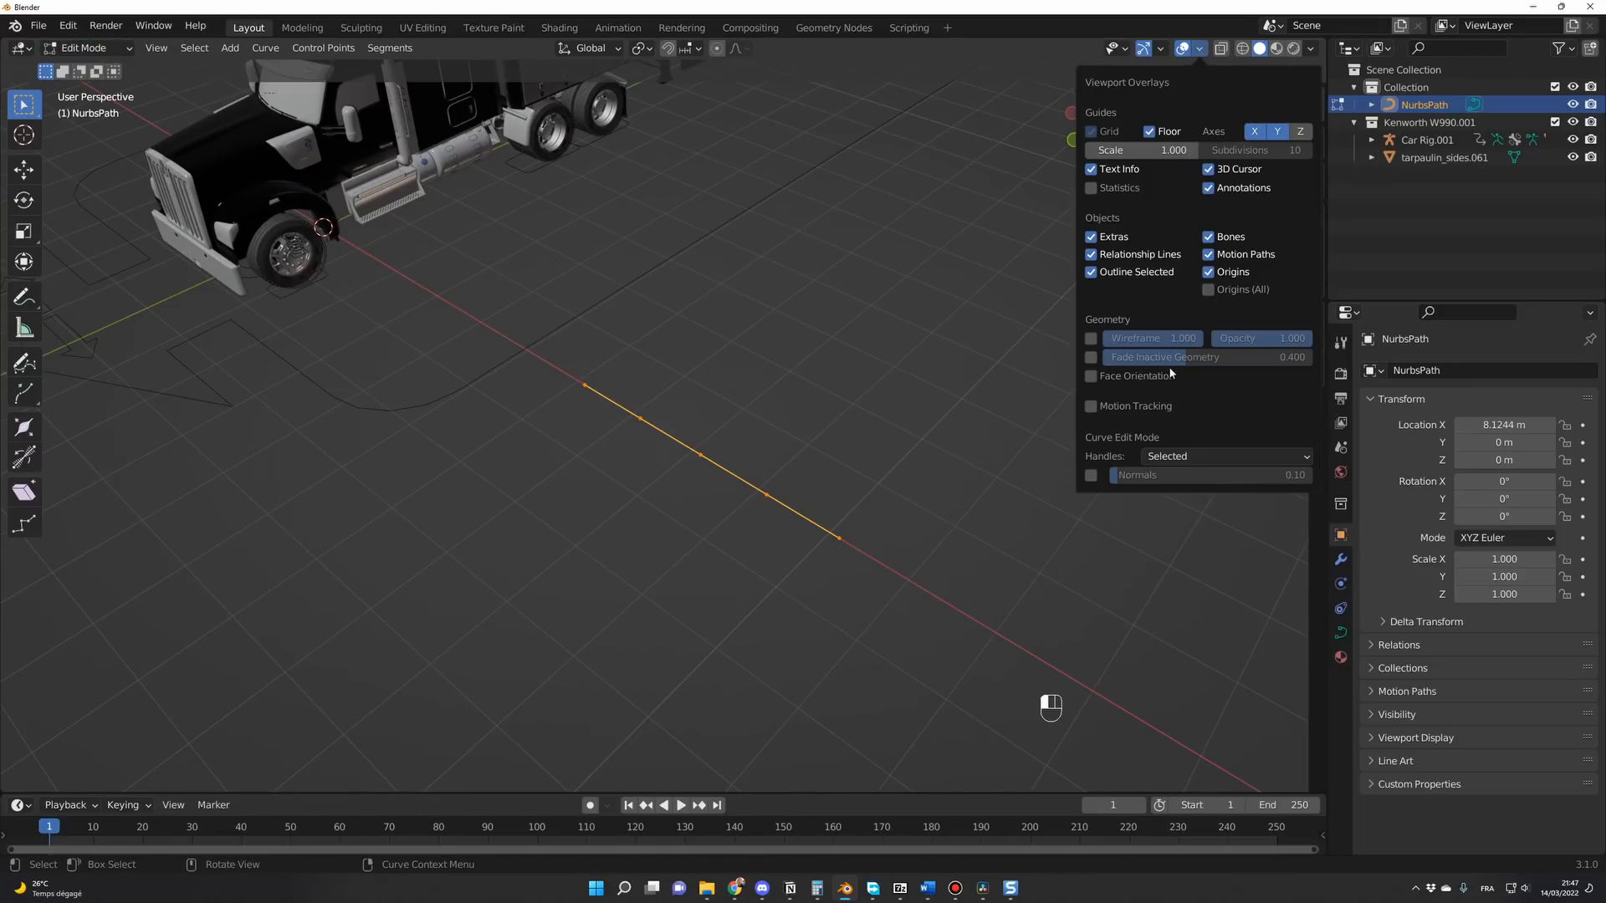
pyautogui.click(1091, 475)
pyautogui.press('n')
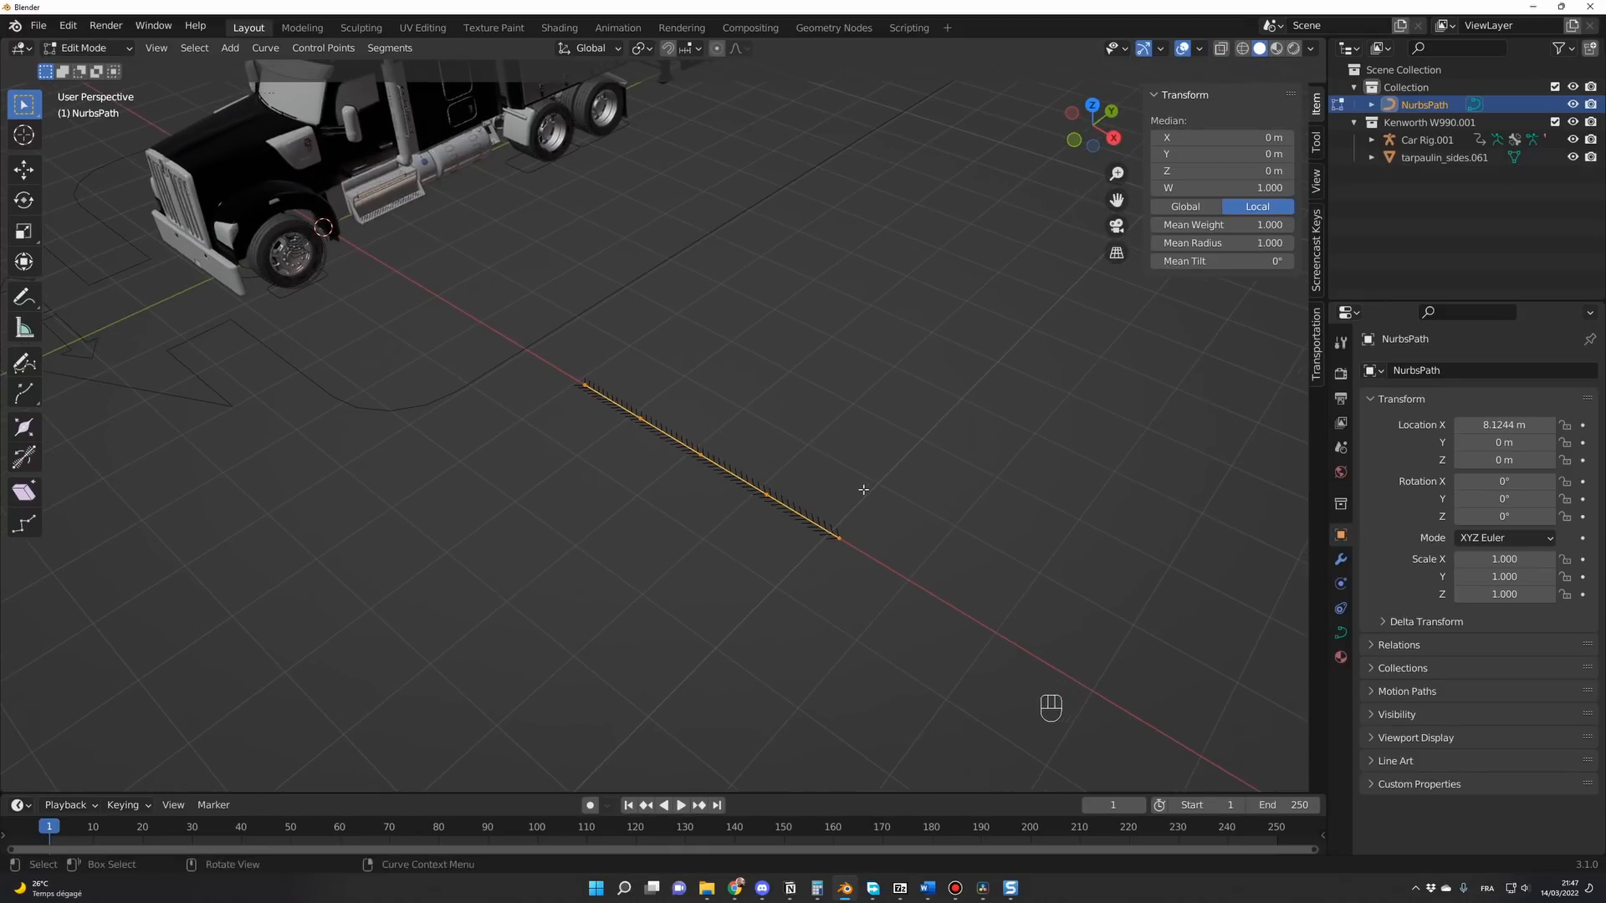
# Set the path's Z rotation to -90° in Object Mode and check its direction through the normals in Edit Mode.
pyautogui.press('Tab')
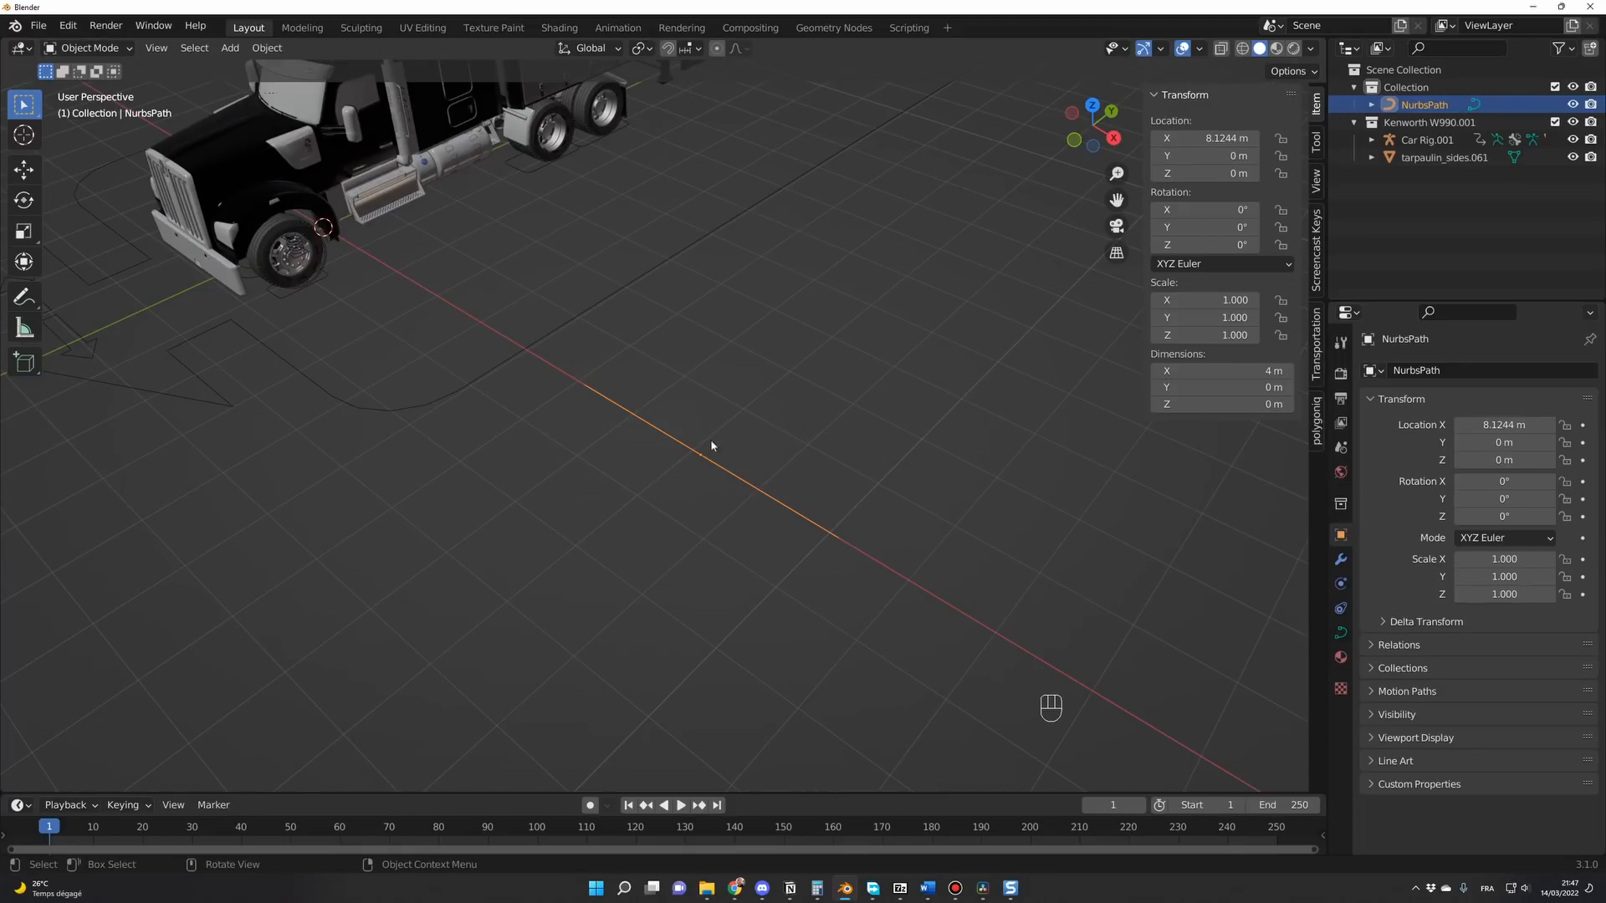
pyautogui.doubleClick(1199, 245)
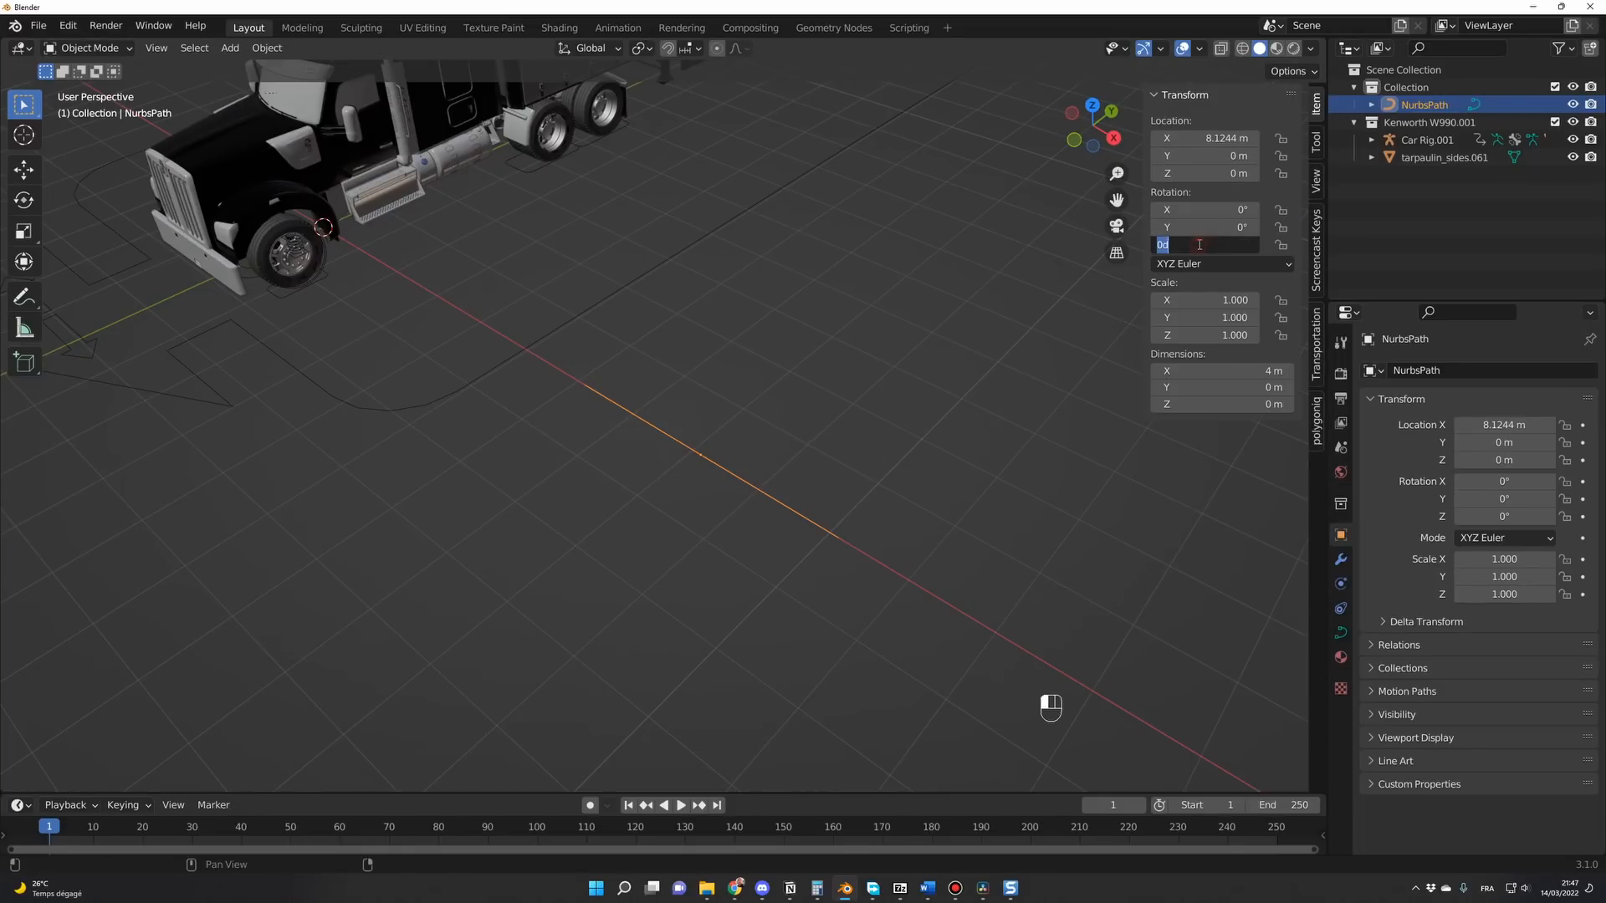
pyautogui.write('-90')
pyautogui.press('Return')
pyautogui.press('Tab')
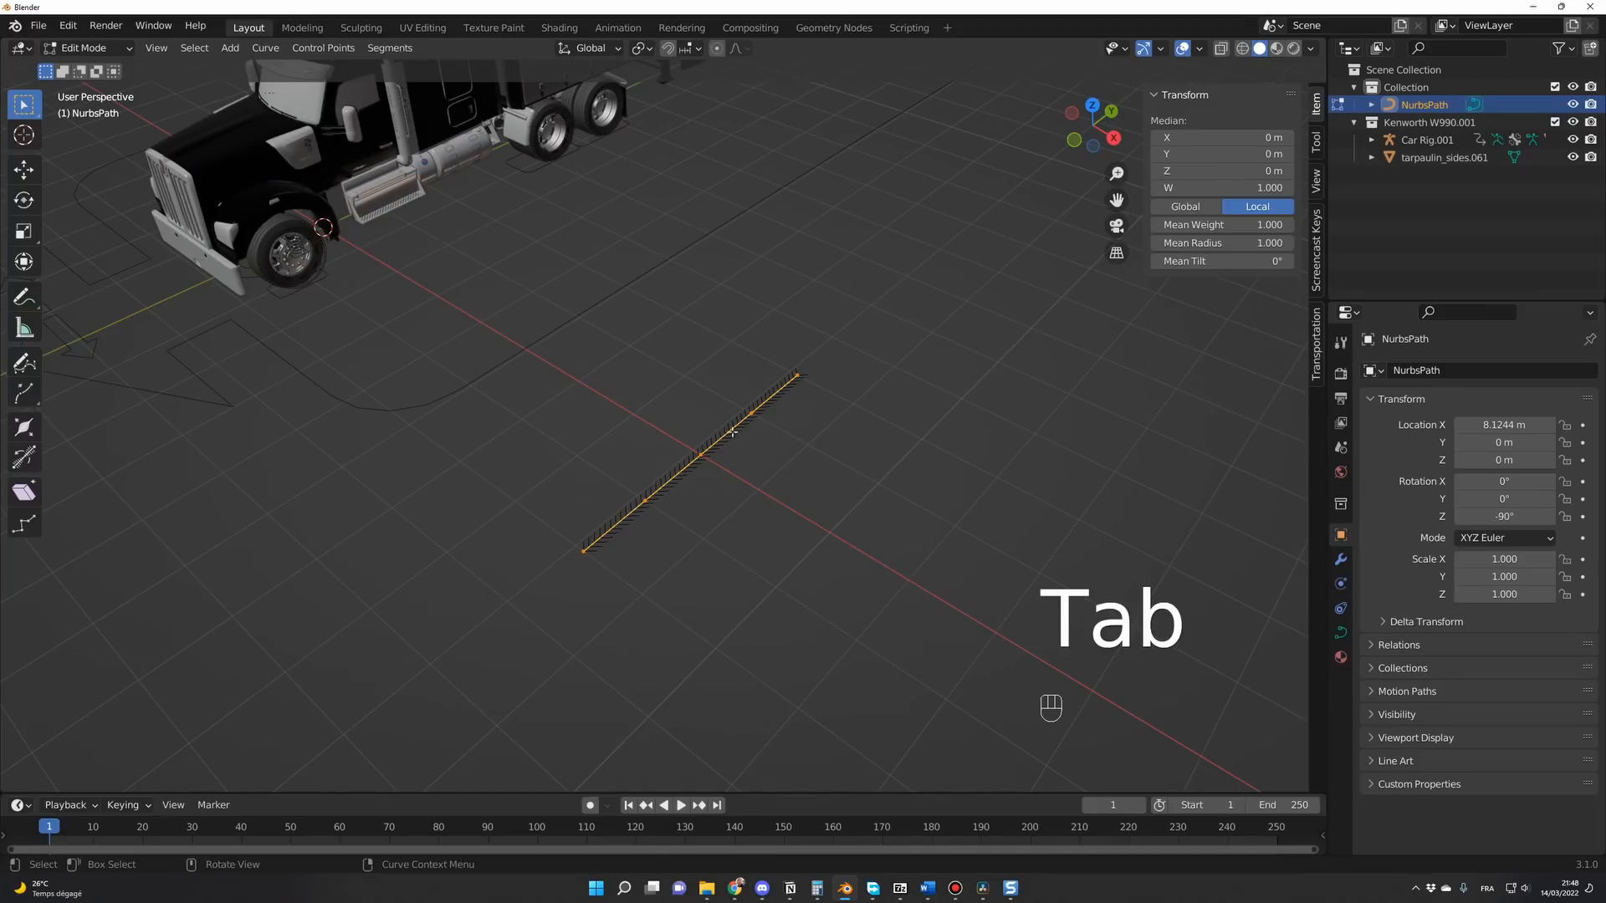
pyautogui.press('Tab')
# Scale the path up uniformly to about 4.1 times its size.
pyautogui.scroll(-6, 745, 427)
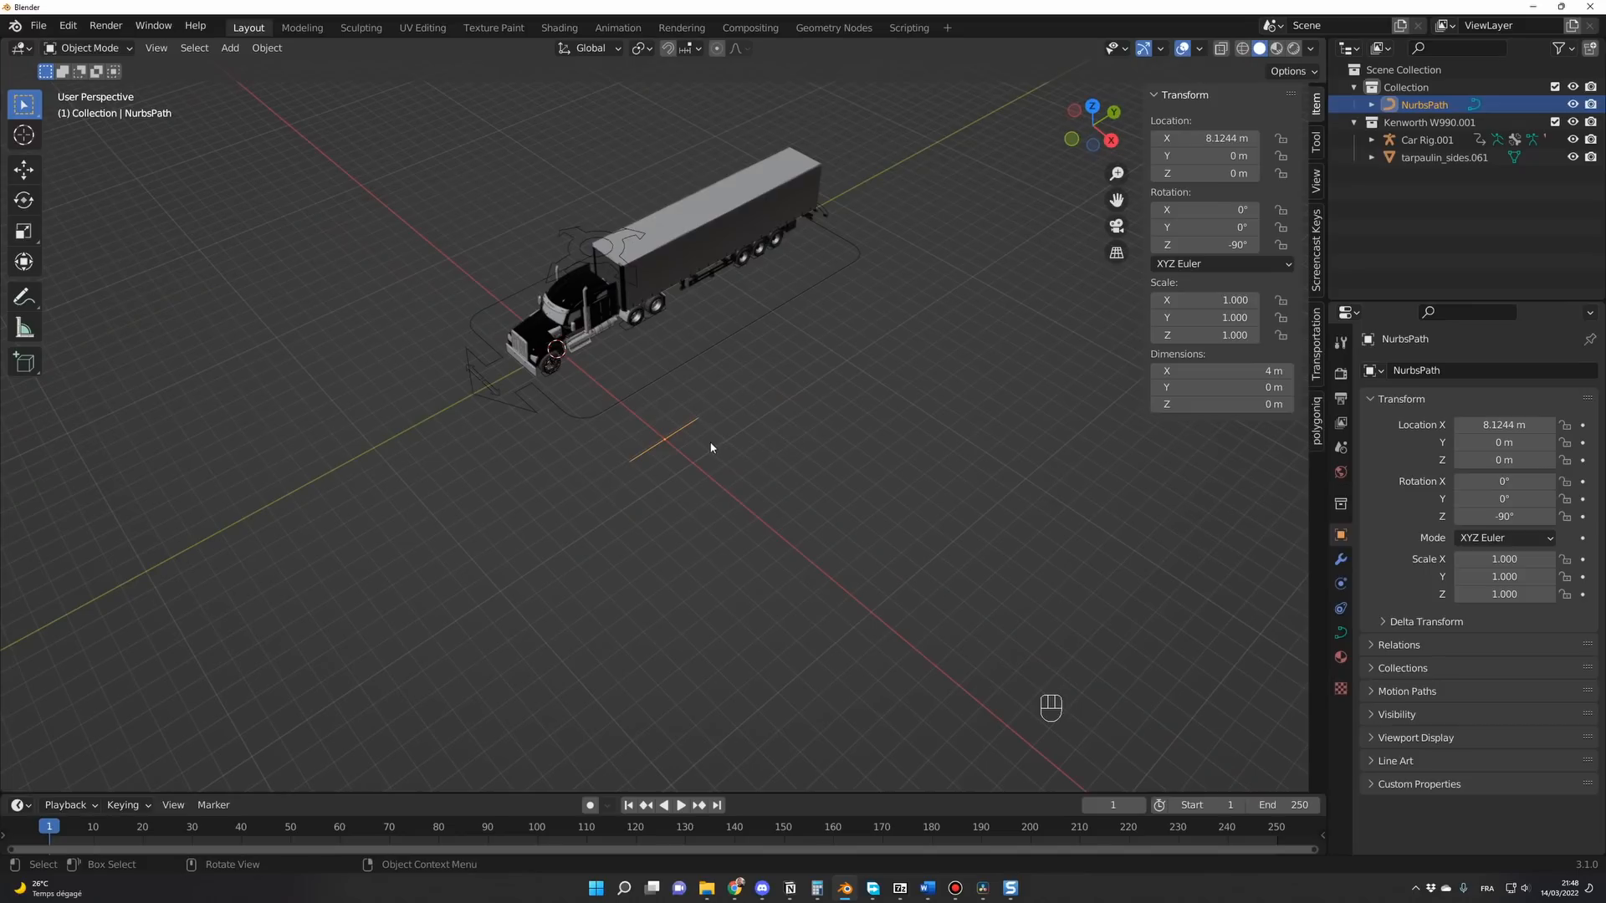
pyautogui.press('s')
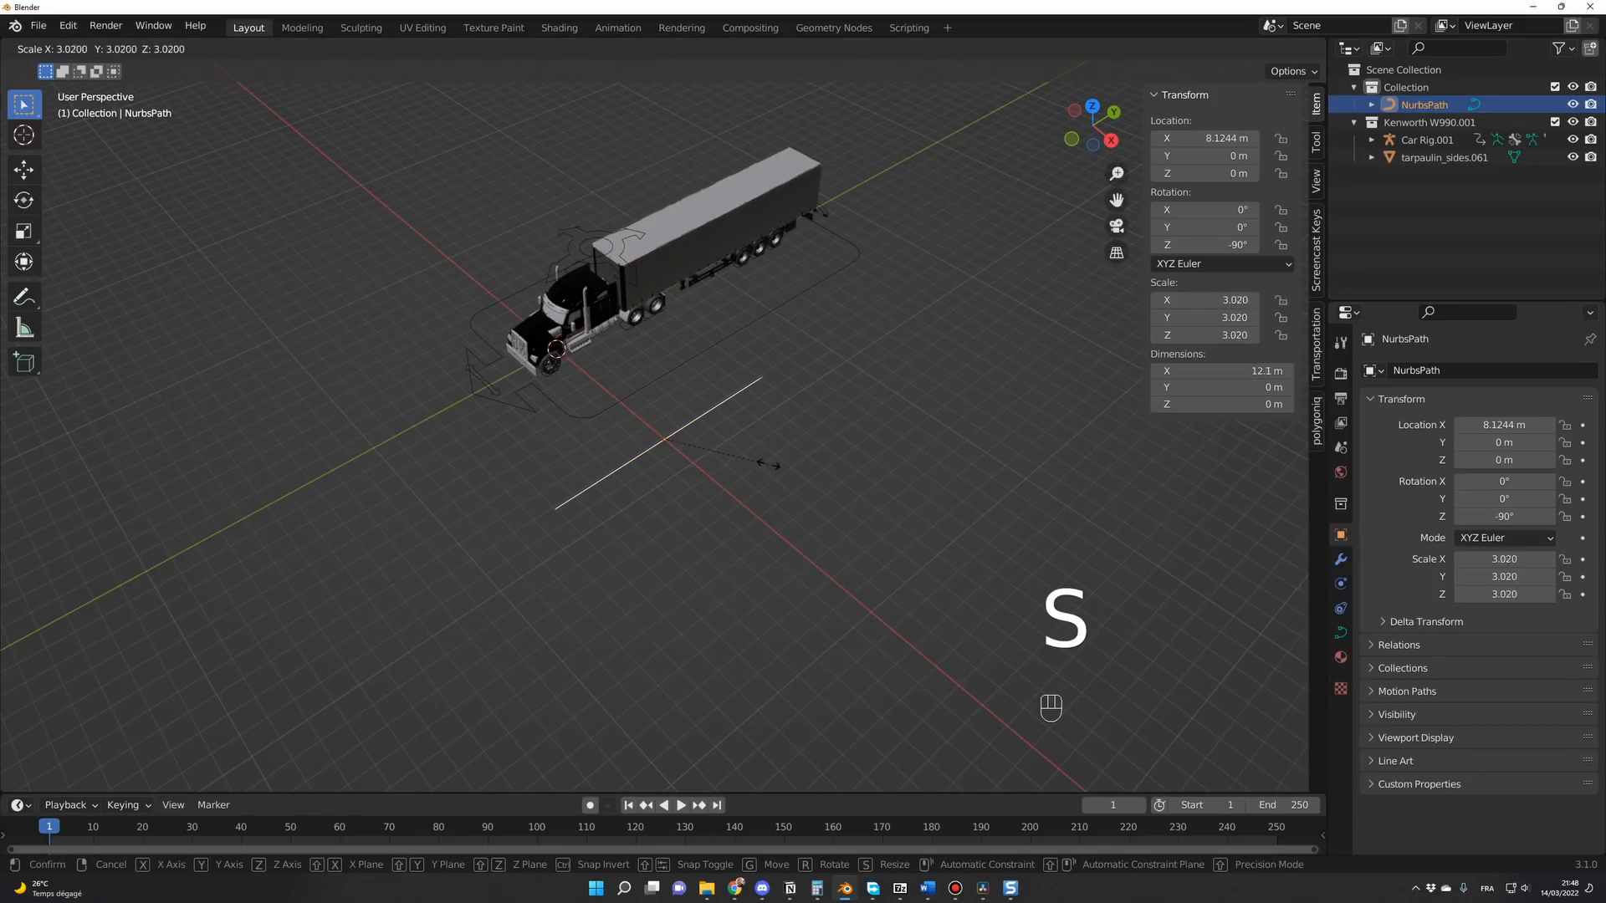
pyautogui.click(804, 475)
pyautogui.scroll(1, 813, 473)
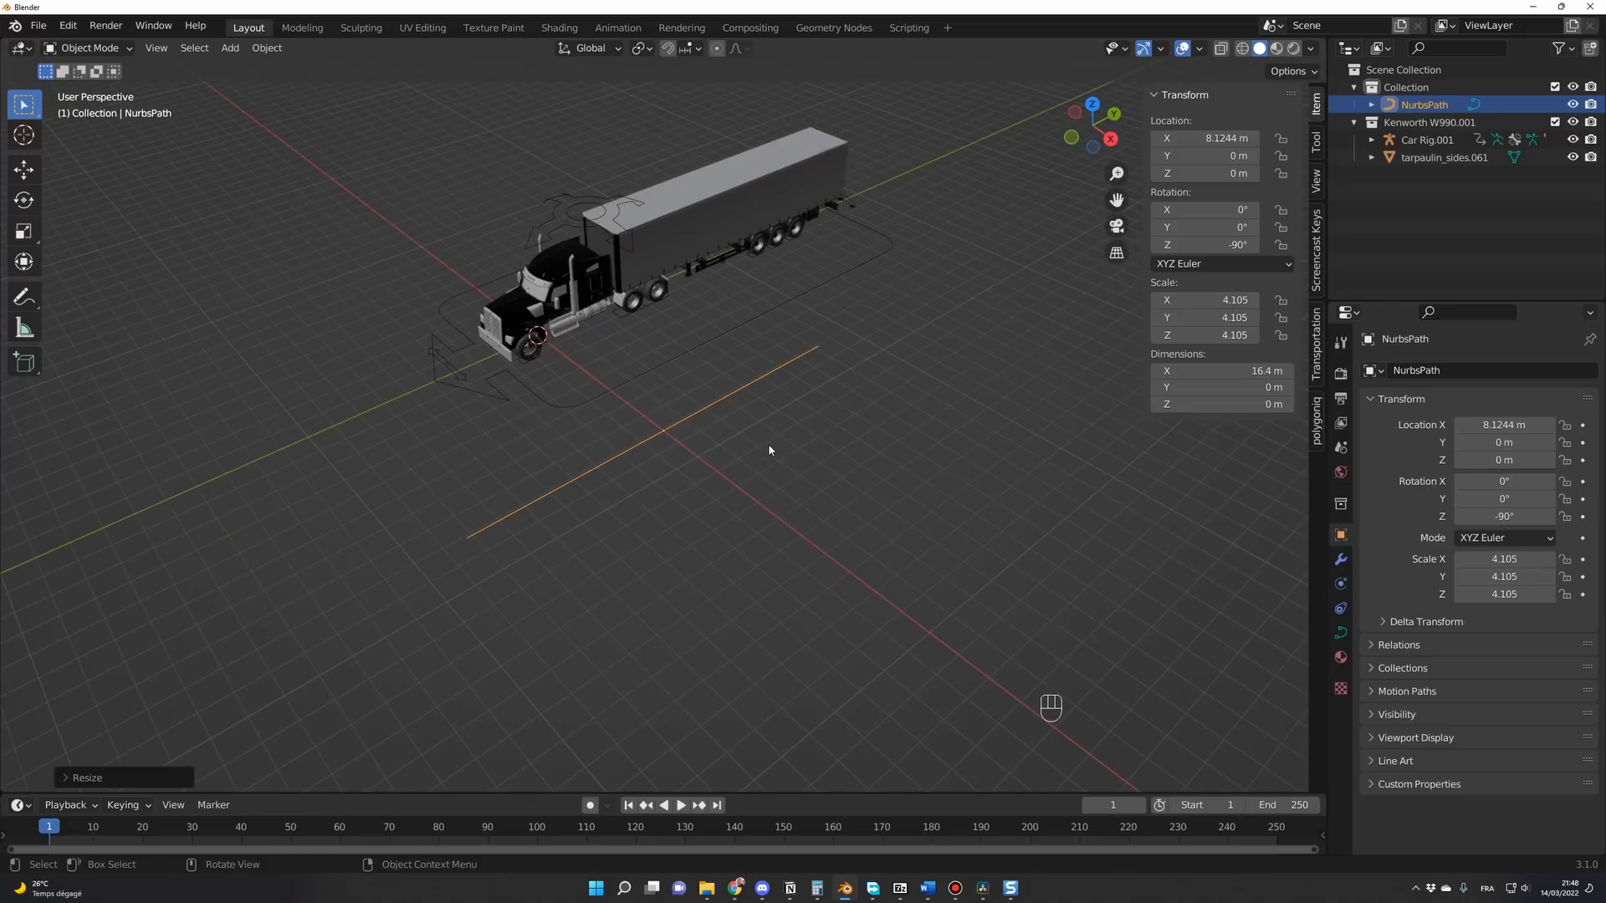
# Select the truck's Car Rig.001 armature and switch it to Pose Mode.
pyautogui.click(790, 387)
pyautogui.click(686, 355)
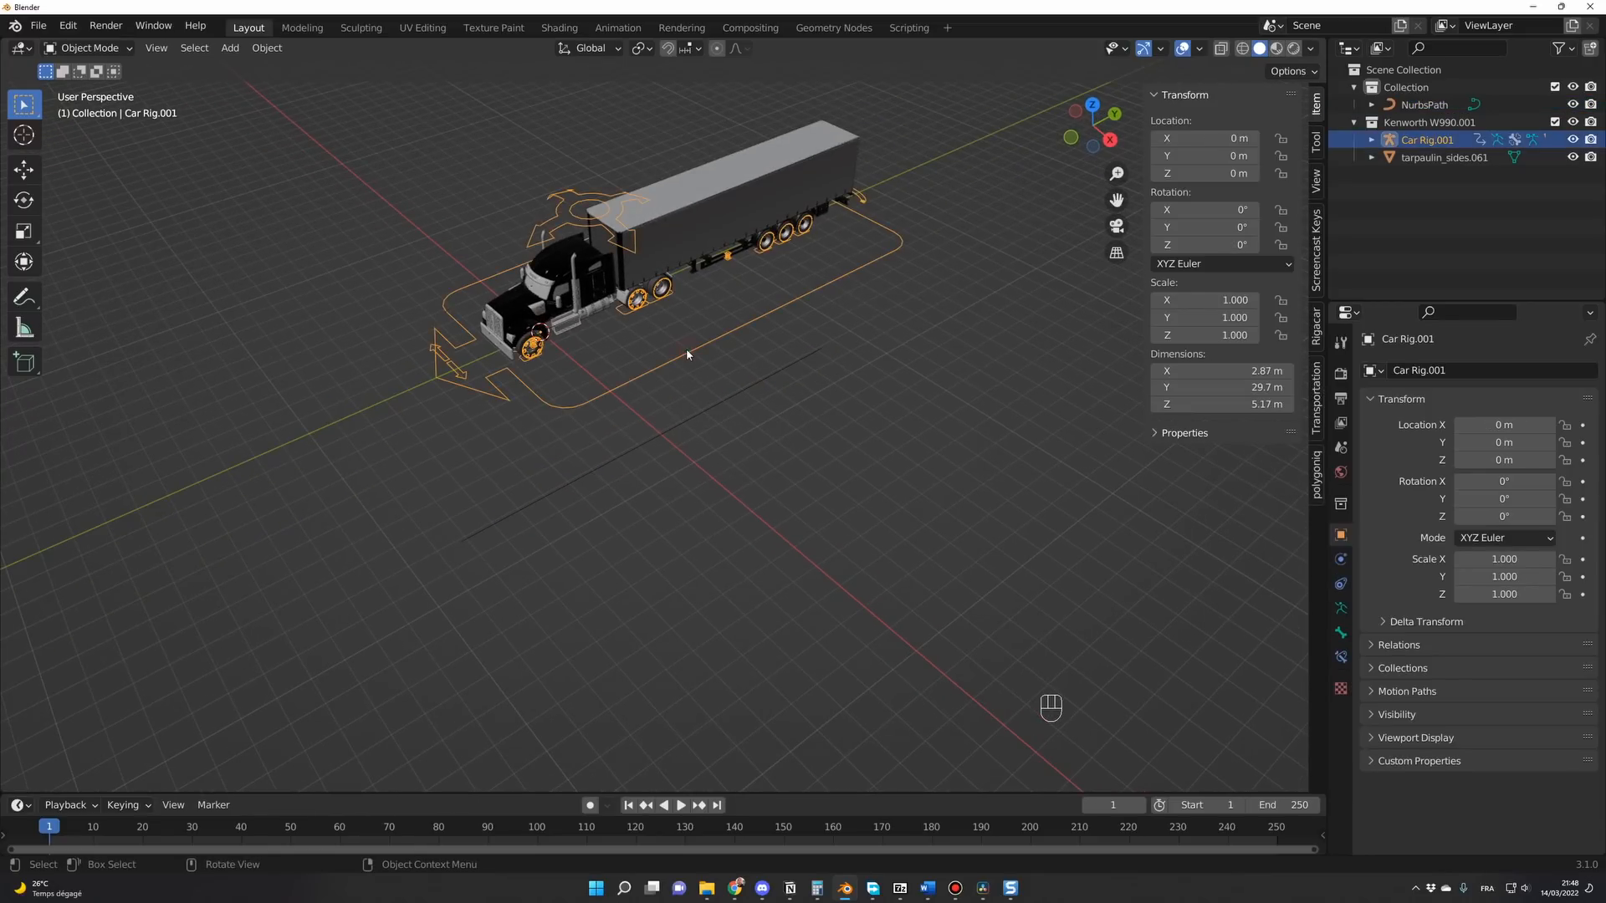
pyautogui.click(115, 50)
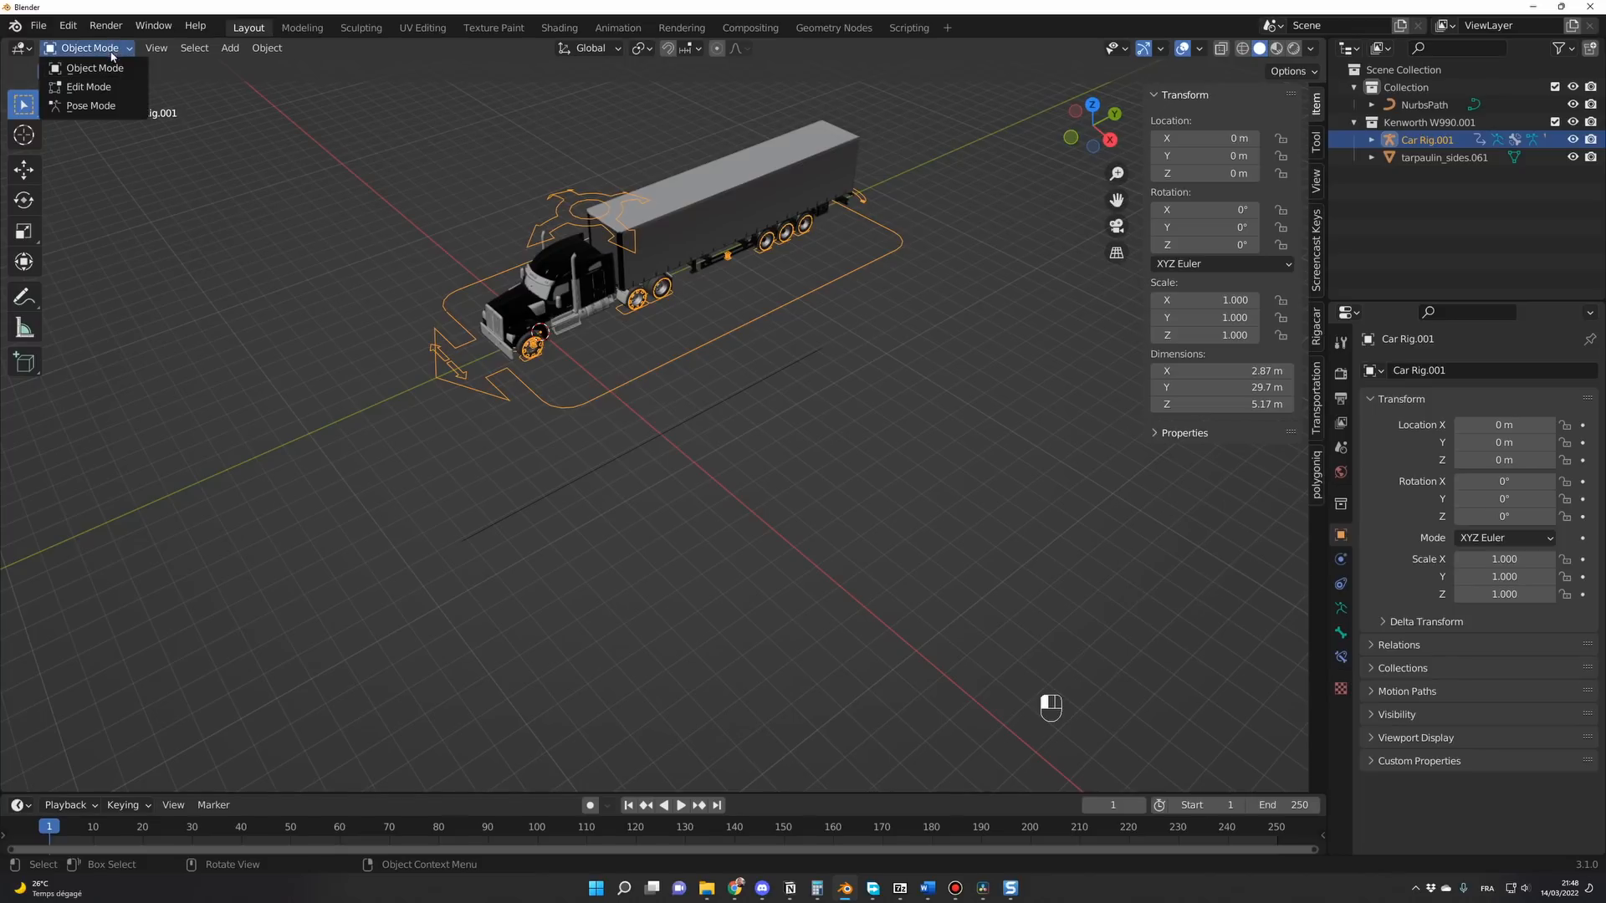
pyautogui.click(92, 105)
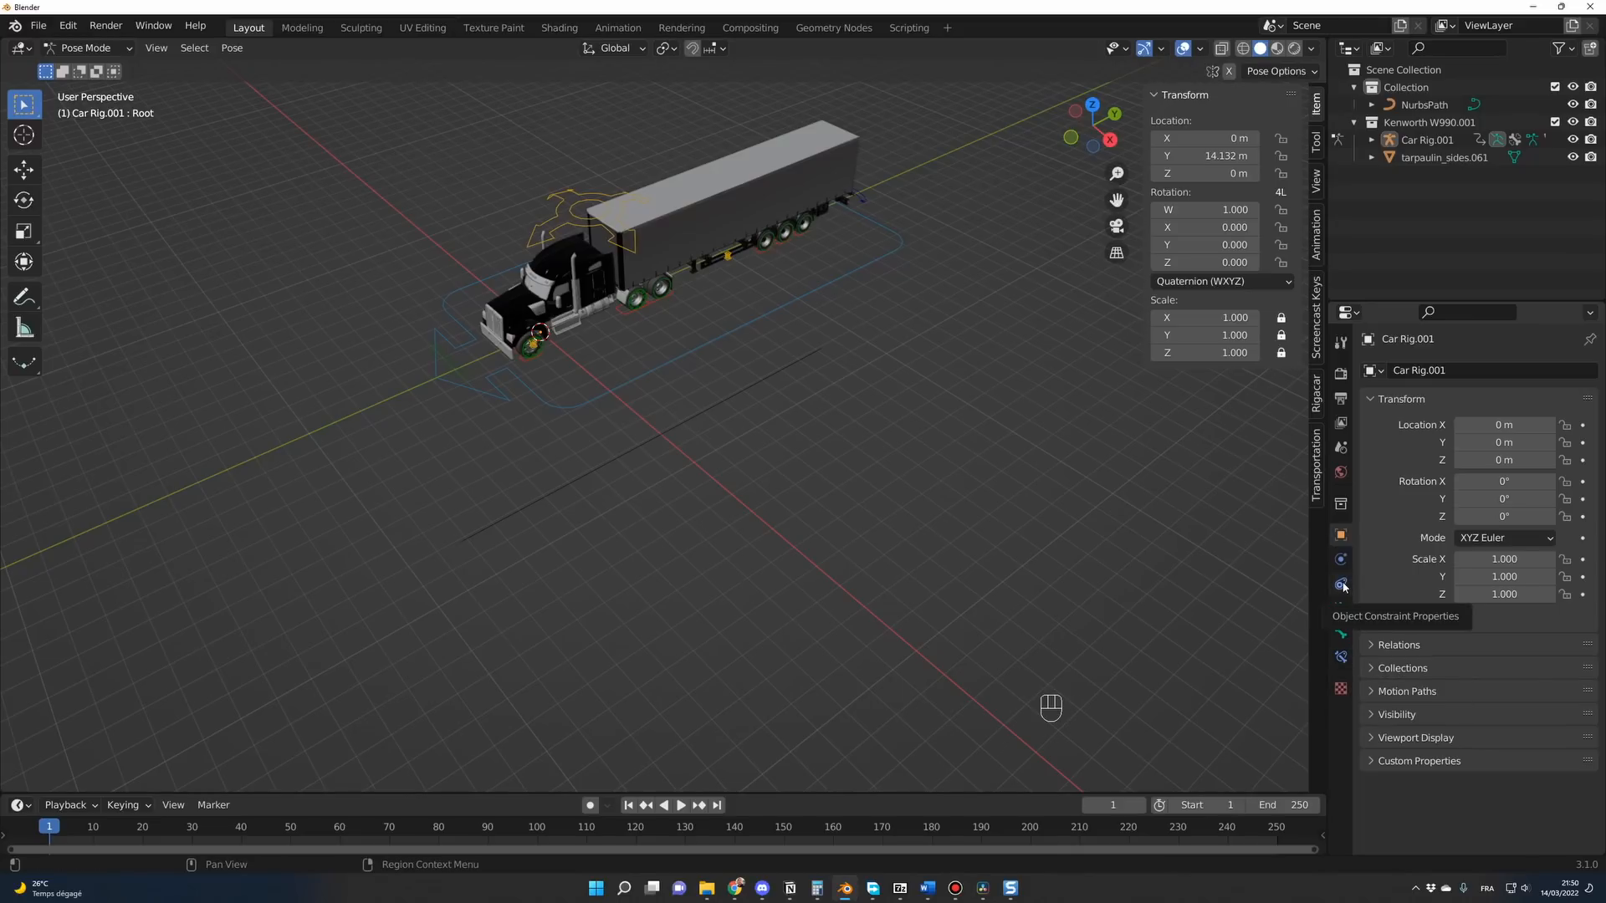
# Add a Follow Path bone constraint to the rig's Root bone and pick NurbsPath as its target.
pyautogui.click(1341, 658)
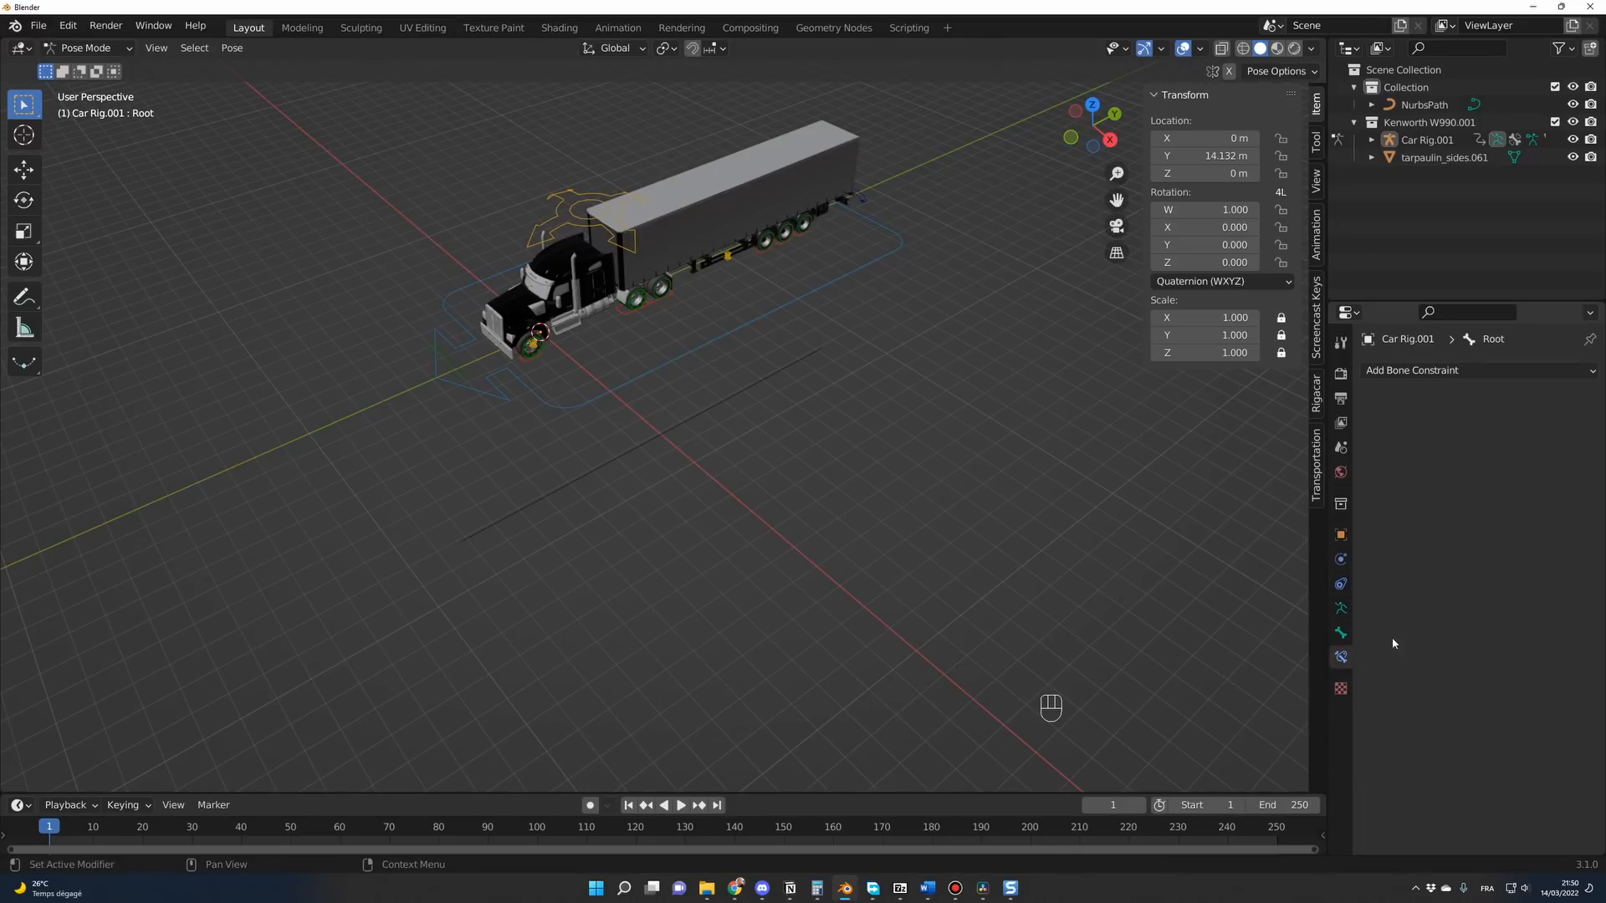
pyautogui.click(1411, 372)
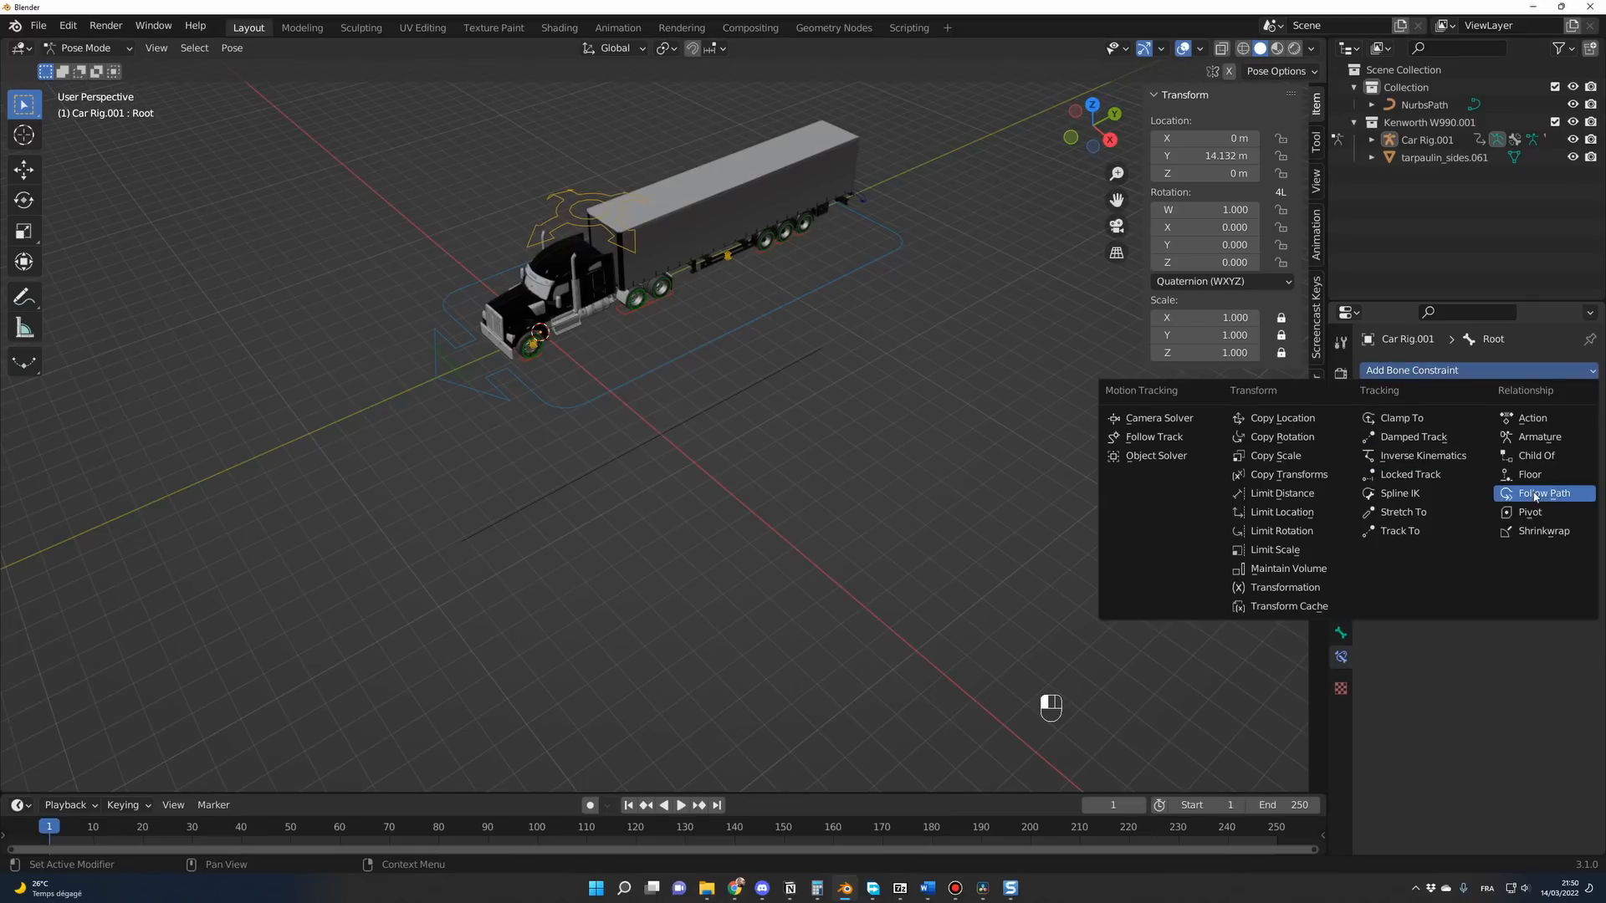
pyautogui.click(1534, 493)
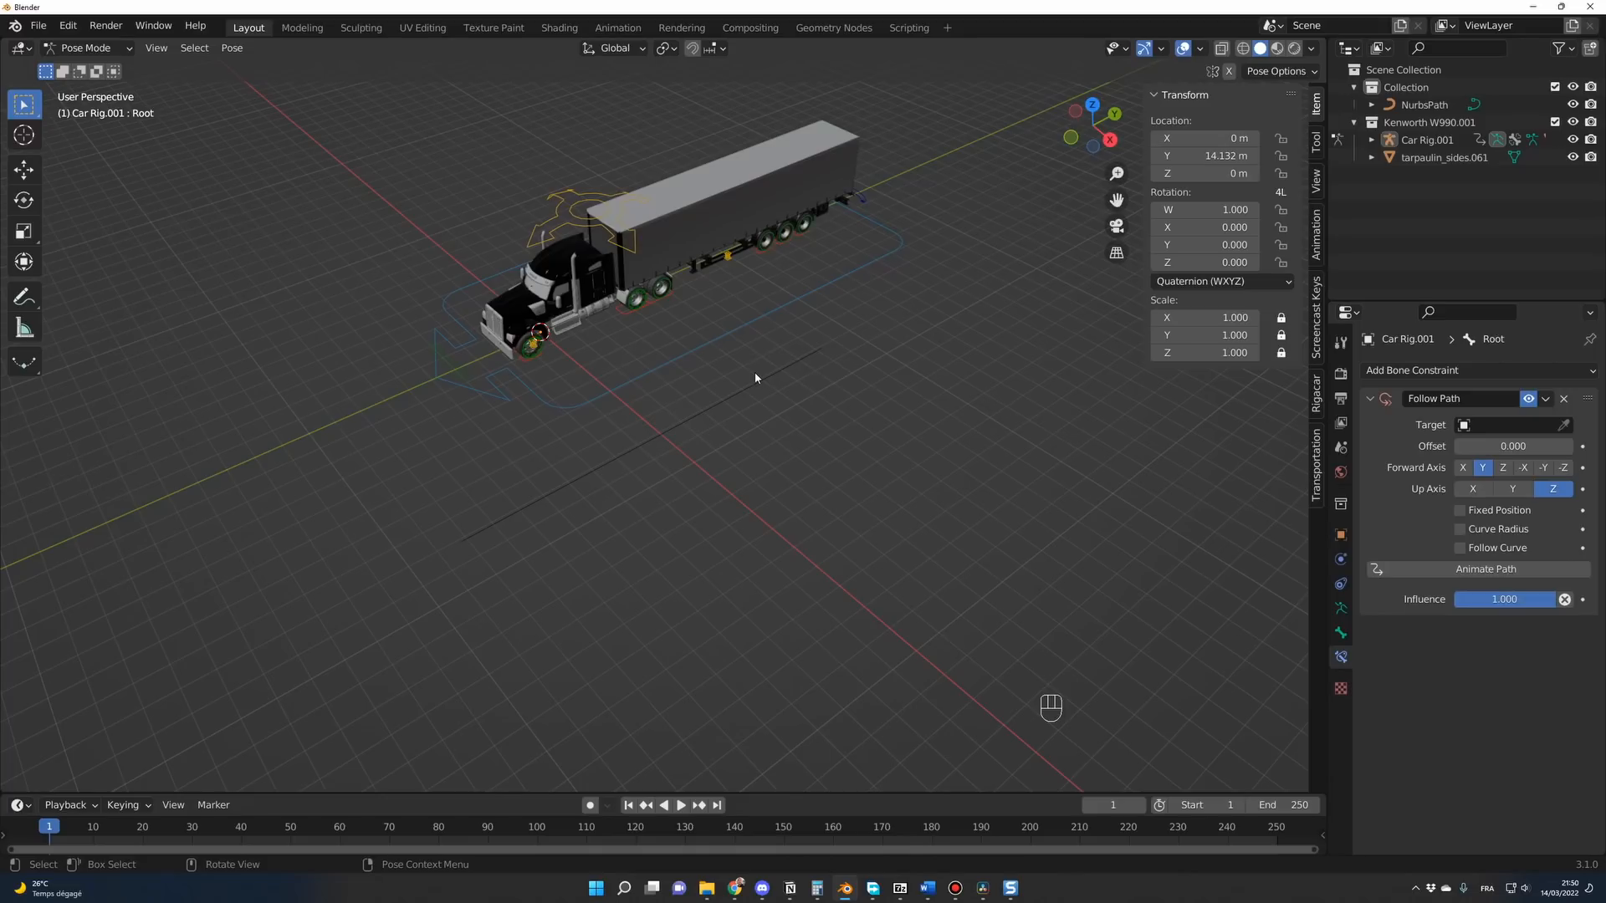
pyautogui.click(1564, 426)
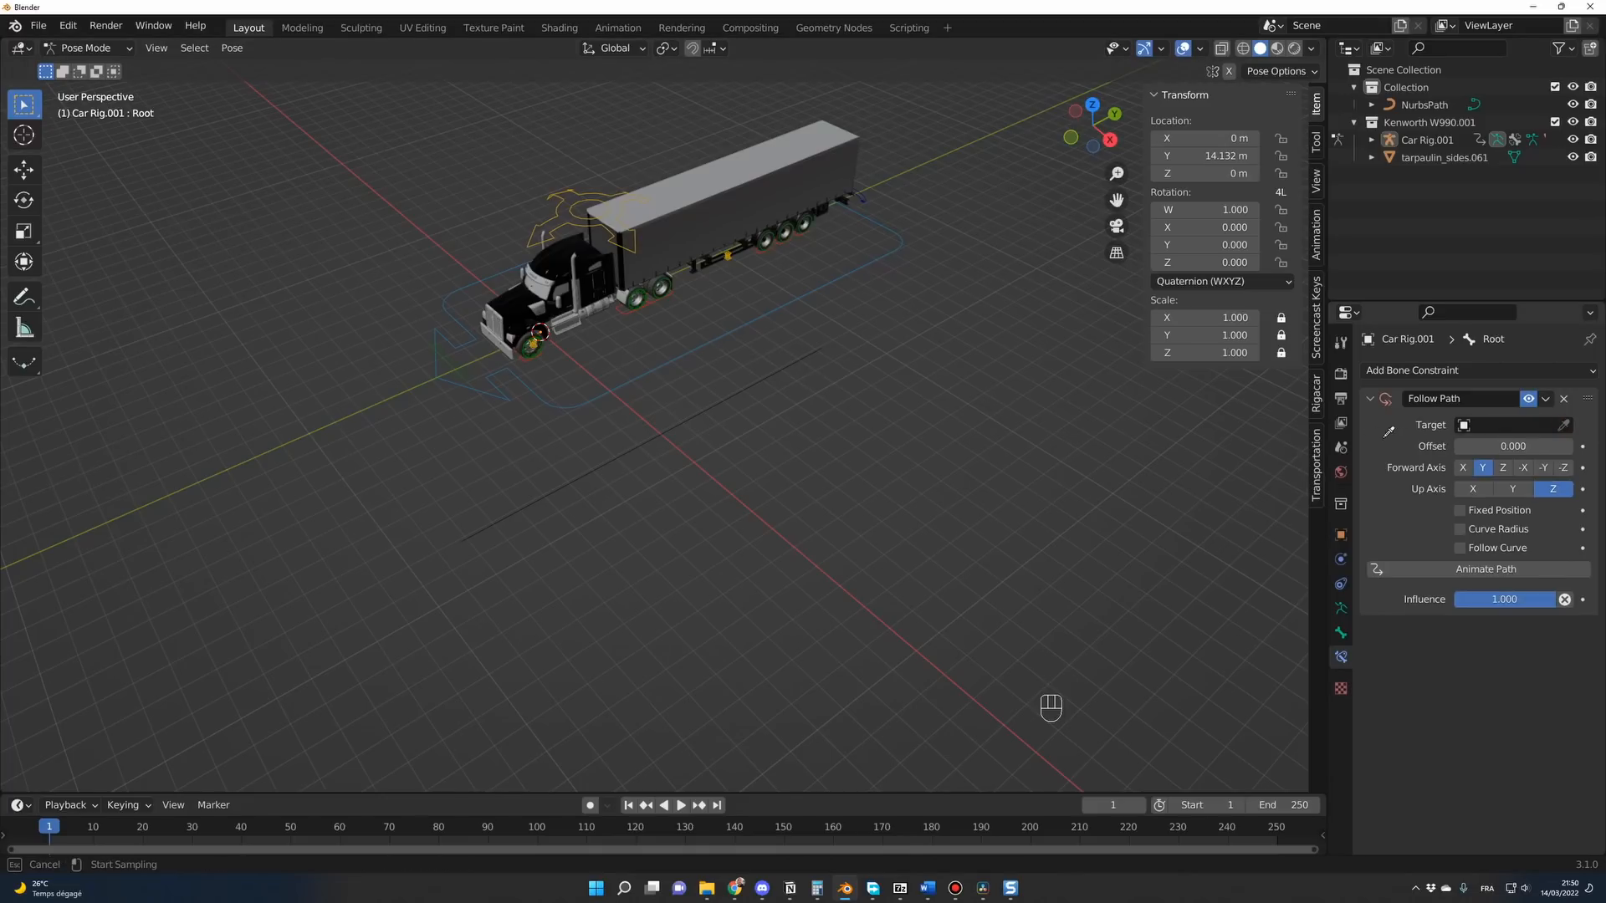
pyautogui.click(1434, 101)
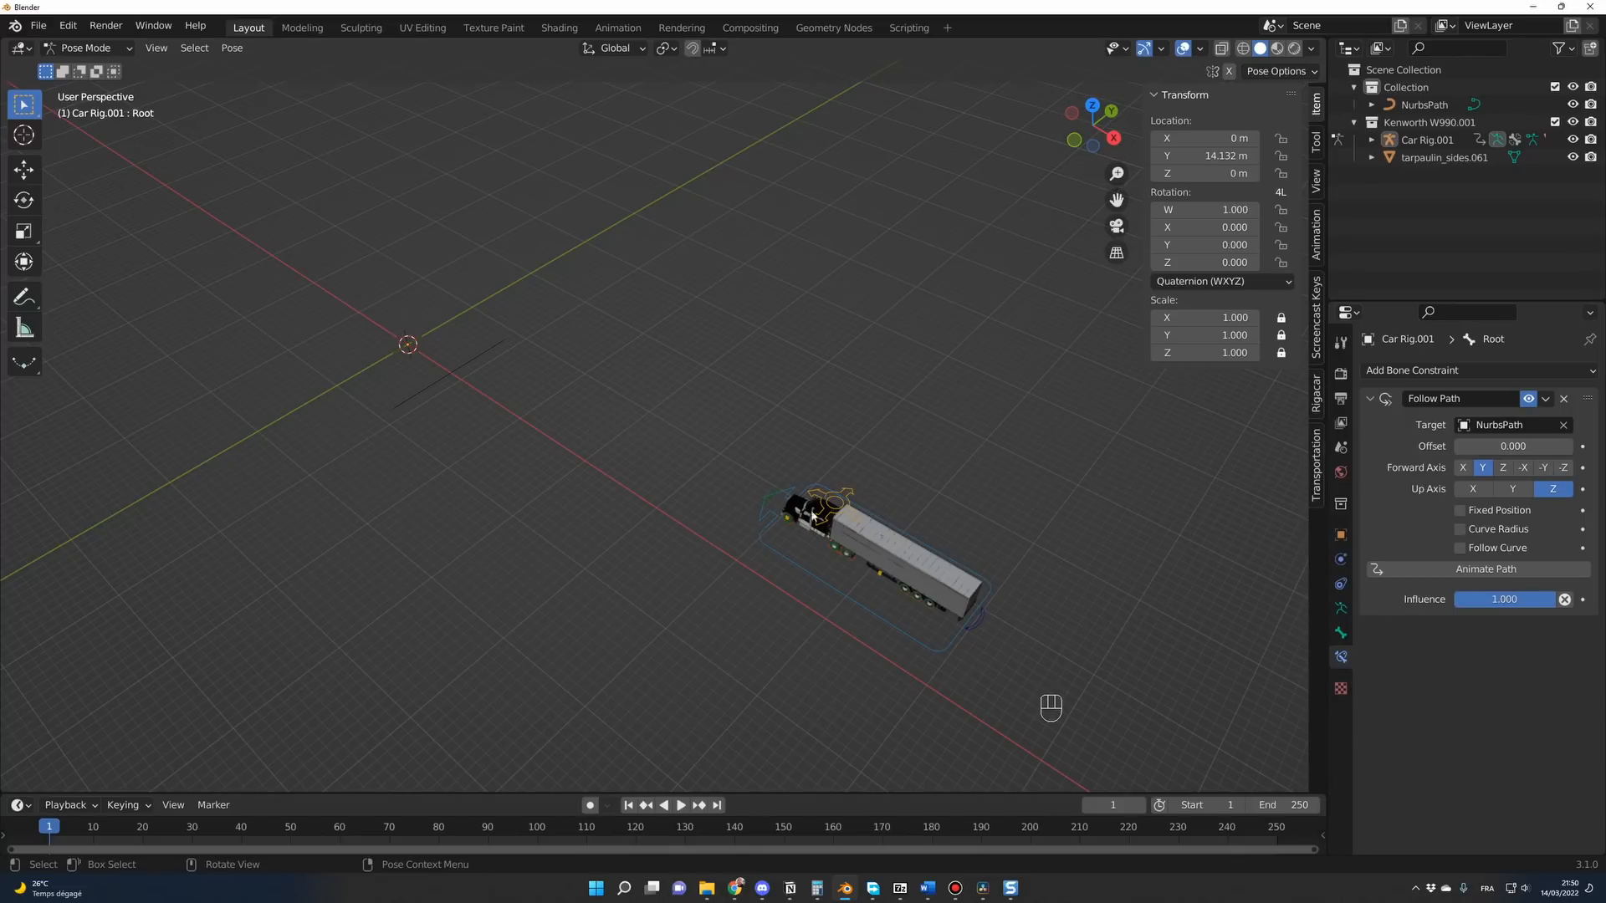
# Enable Follow Curve and Fixed Position on the Follow Path constraint and set its forward axis to -Y.
pyautogui.click(1460, 549)
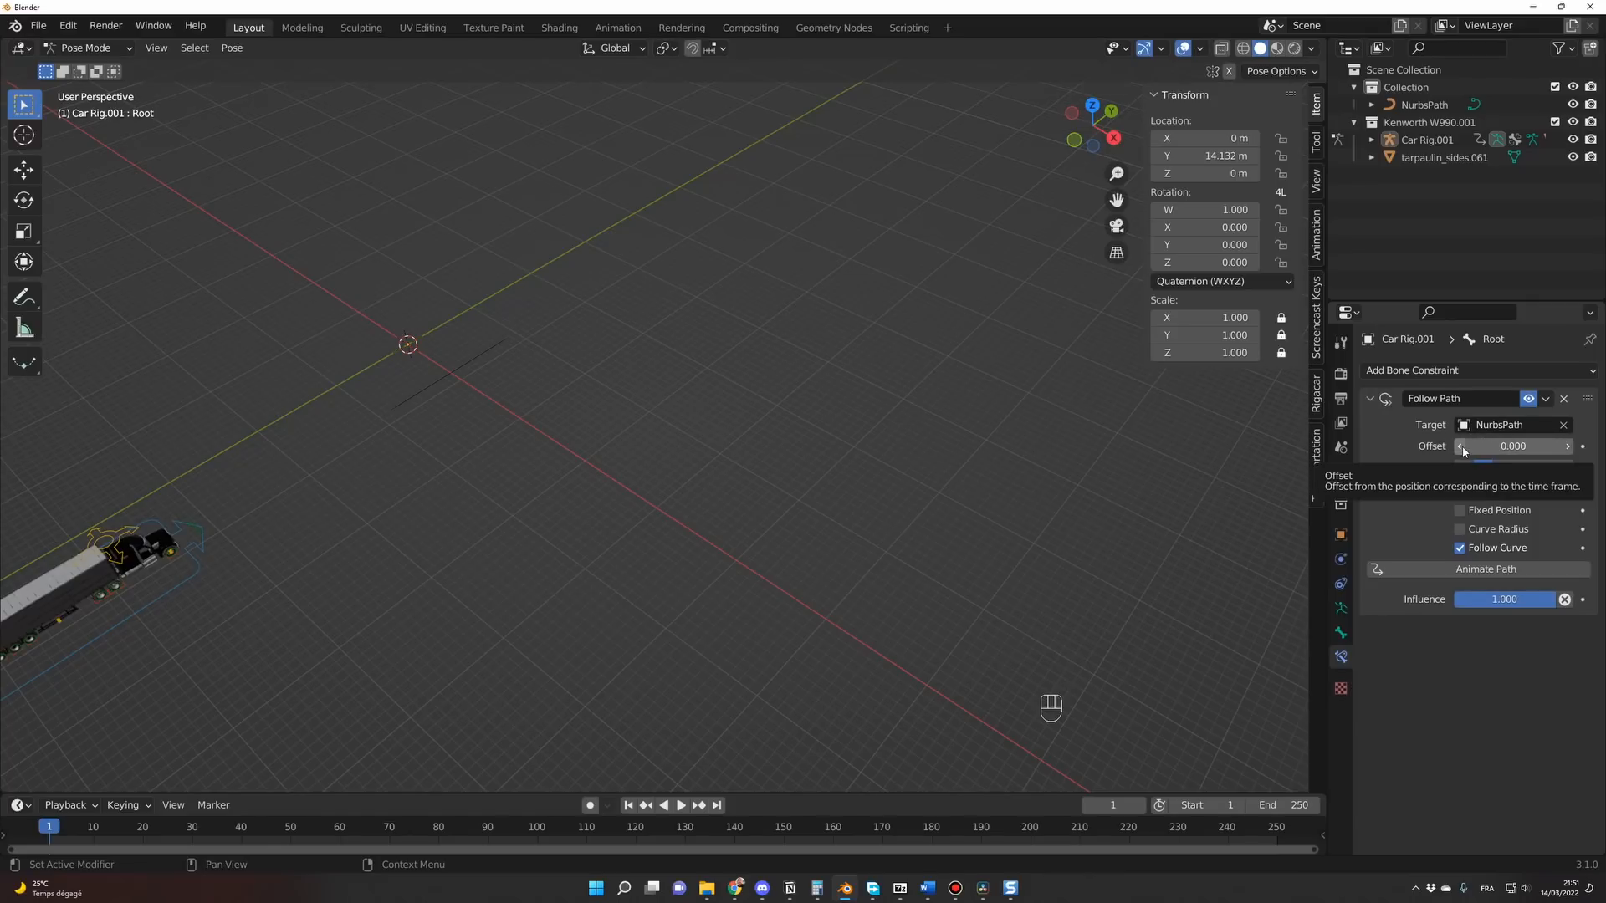
pyautogui.moveTo(1488, 449); pyautogui.dragTo(1455, 446)
pyautogui.click(1460, 510)
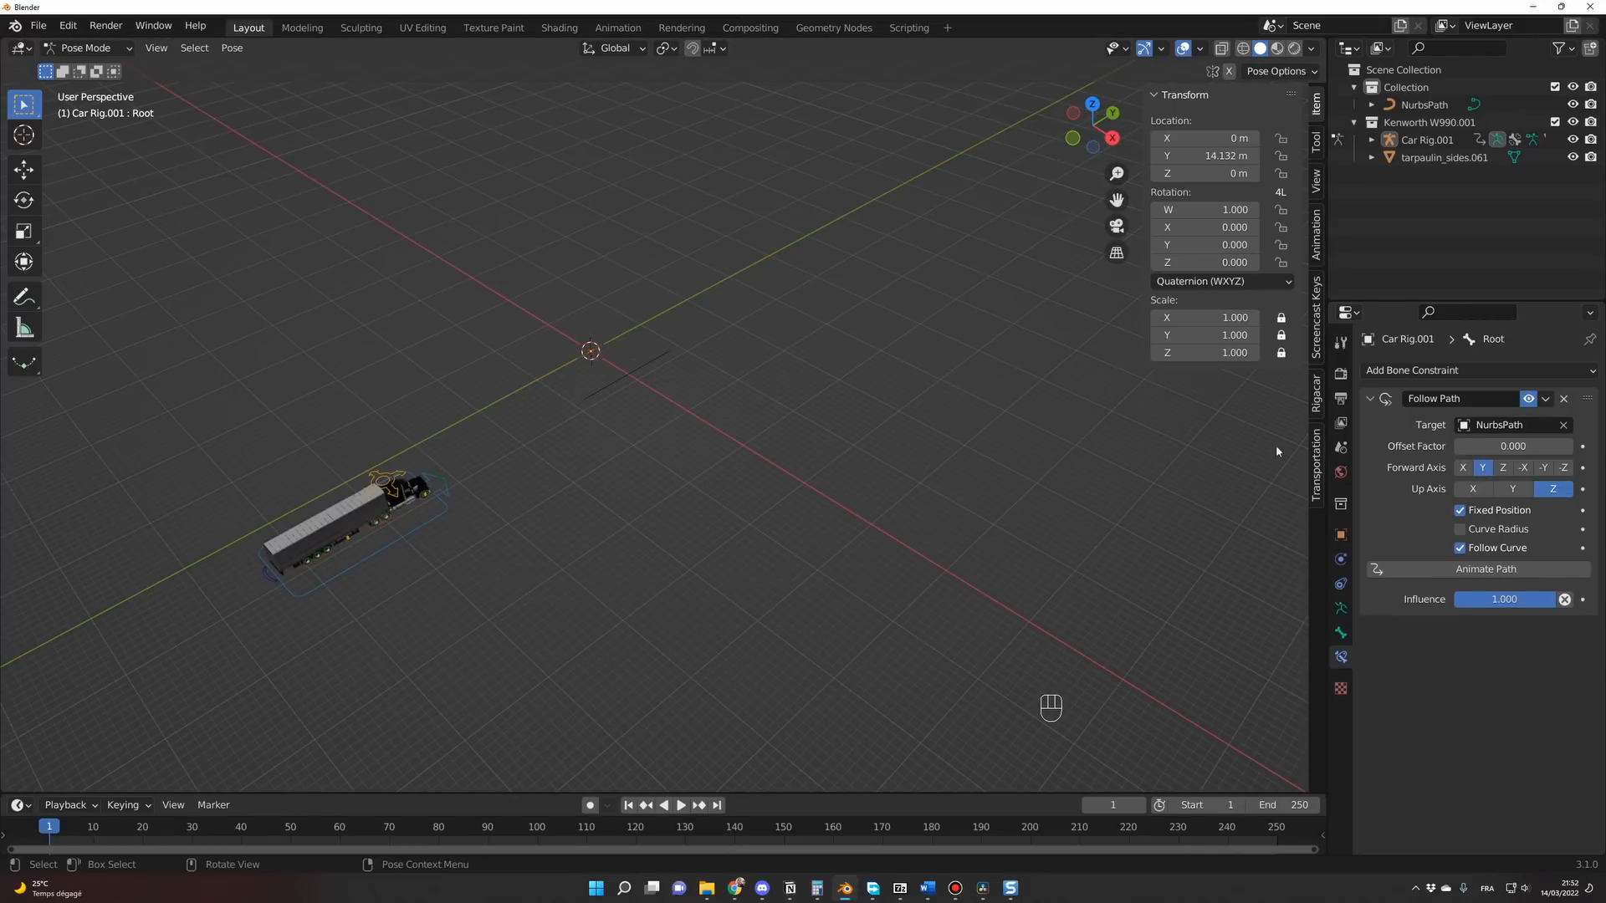
pyautogui.click(1544, 468)
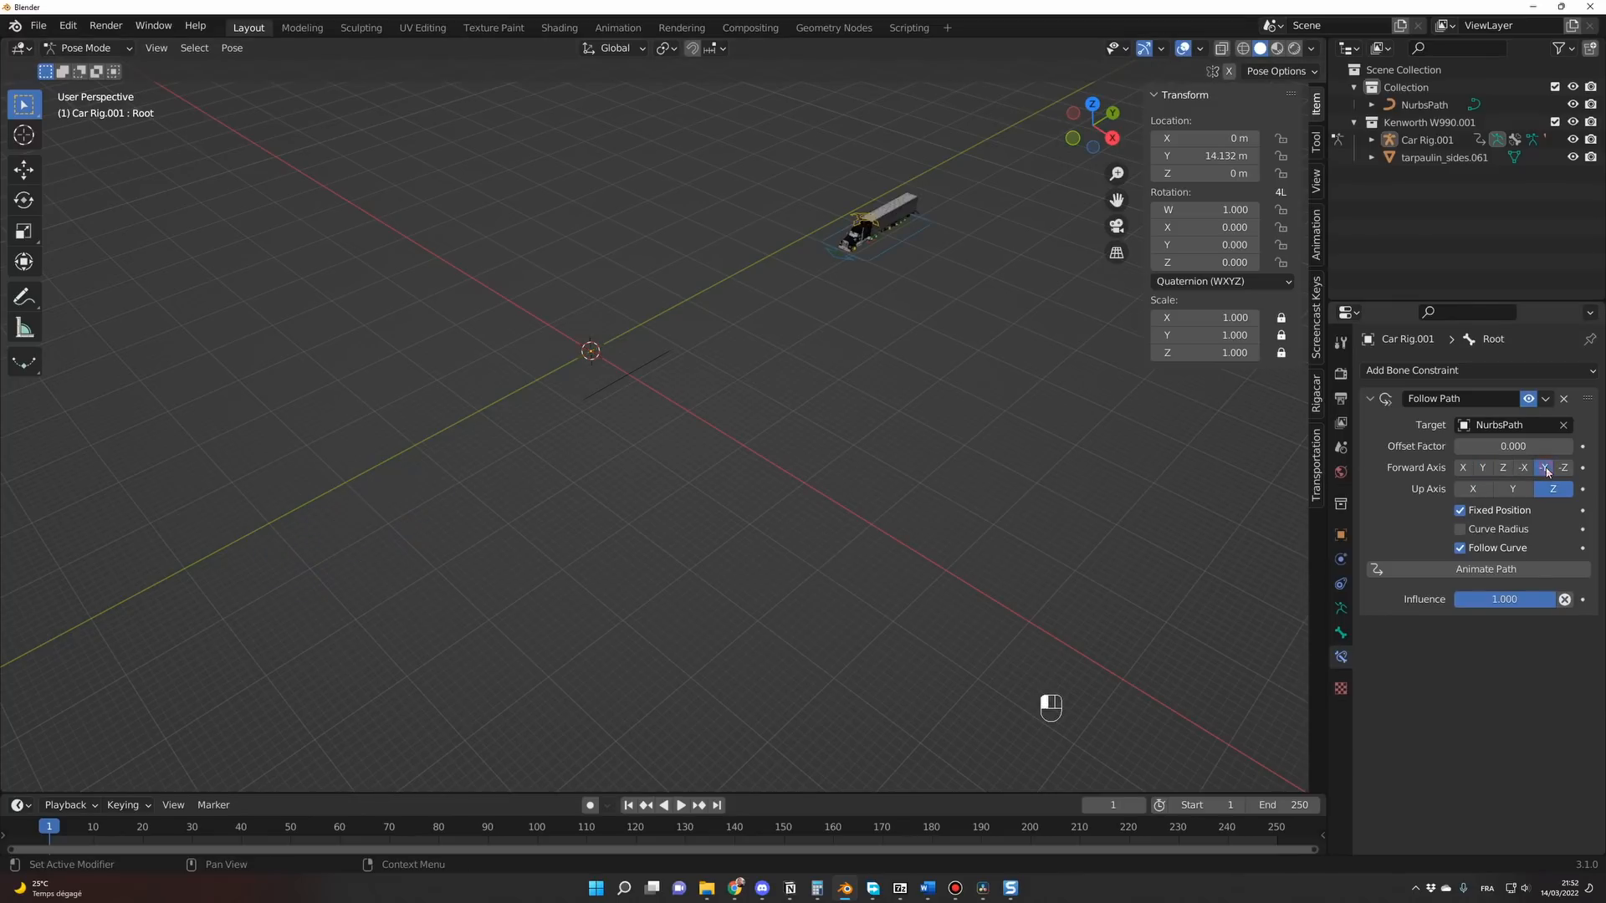
pyautogui.moveTo(1260, 411); pyautogui.dragTo(1249, 426, button='middle')
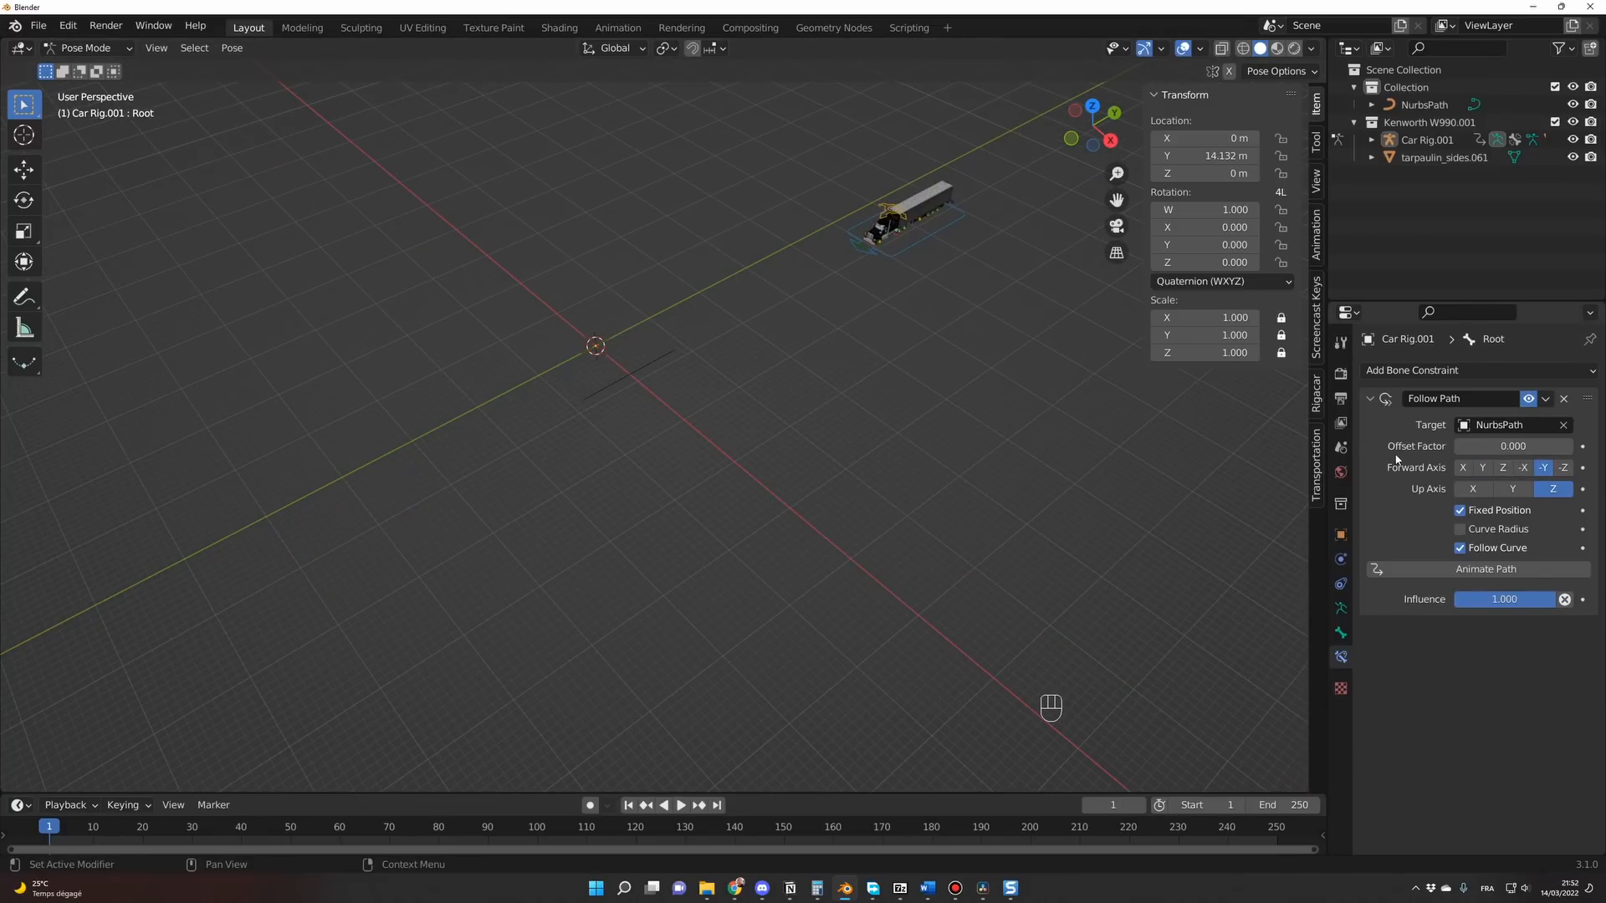
pyautogui.moveTo(1459, 446)
pyautogui.mouseDown()
pyautogui.moveTo(1572, 446)
pyautogui.moveTo(1455, 445)
pyautogui.mouseUp()
pyautogui.keyDown('shift'); pyautogui.moveTo(992, 479); pyautogui.dragTo(903, 512, button='middle'); pyautogui.keyUp('shift')
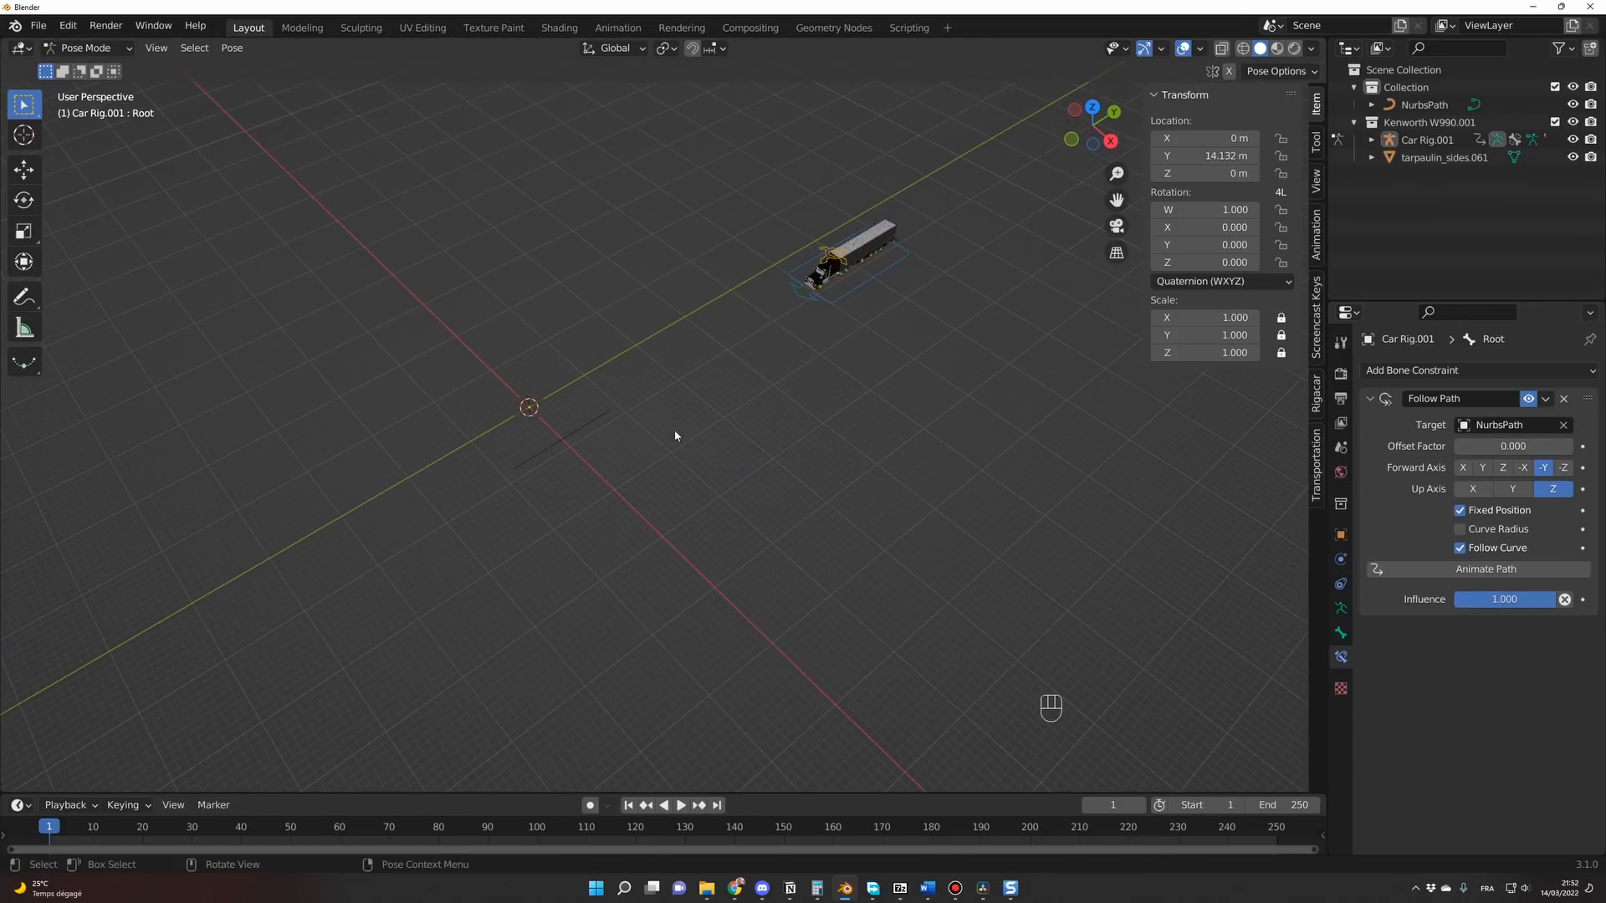
# Set the Root bone's Y location to 0 m and test the Follow Path constraint's offset factor.
pyautogui.scroll(2, 615, 414)
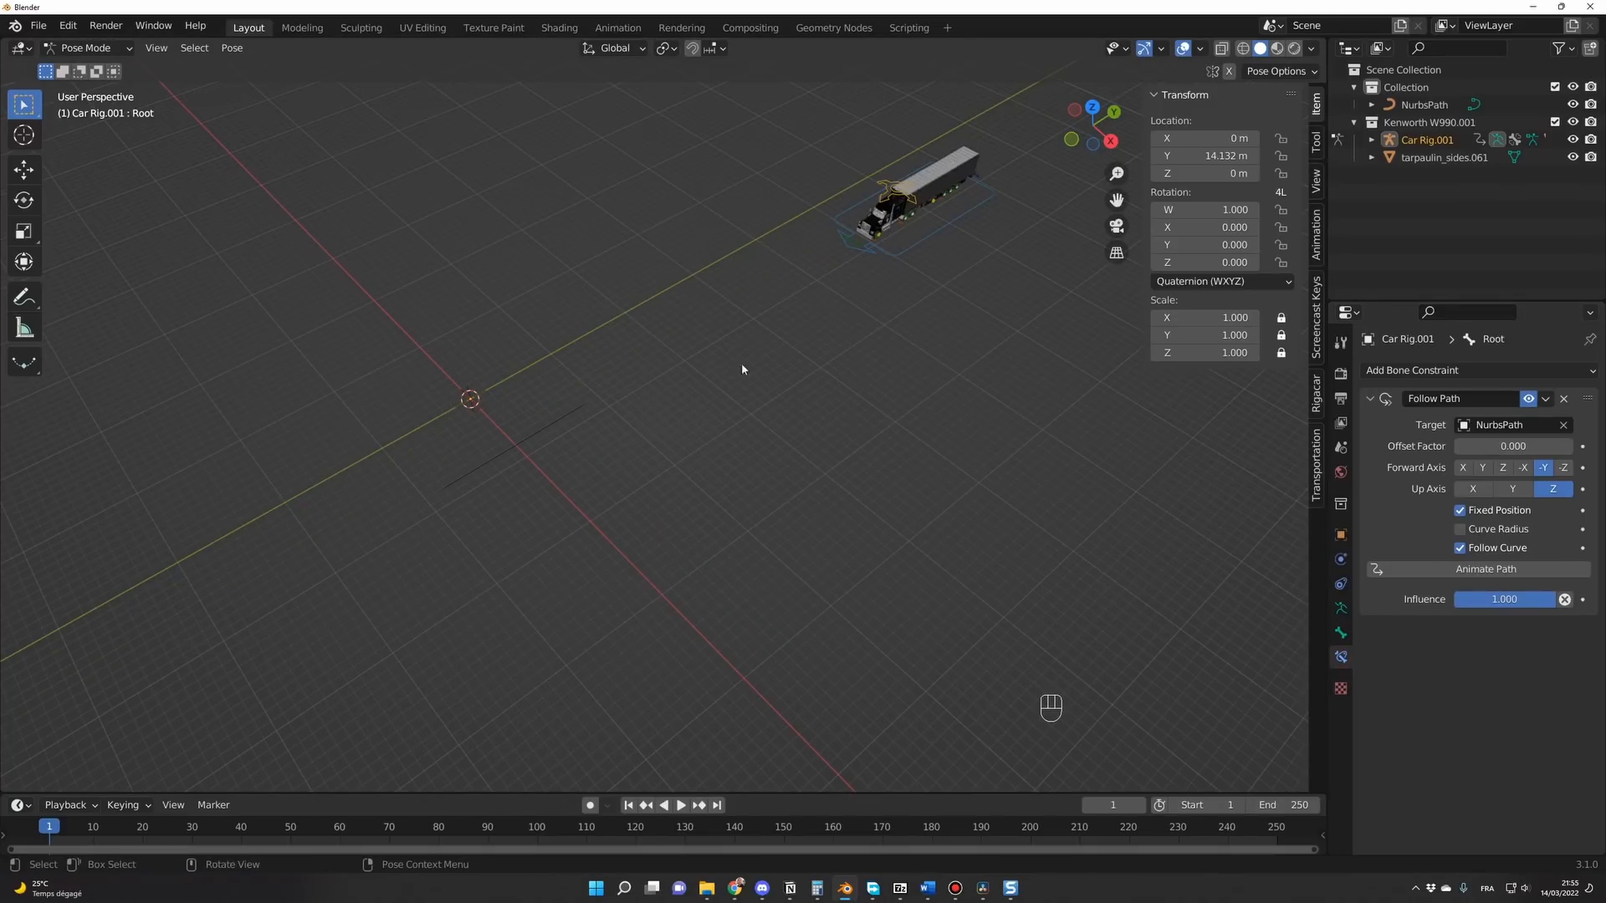
pyautogui.click(1341, 535)
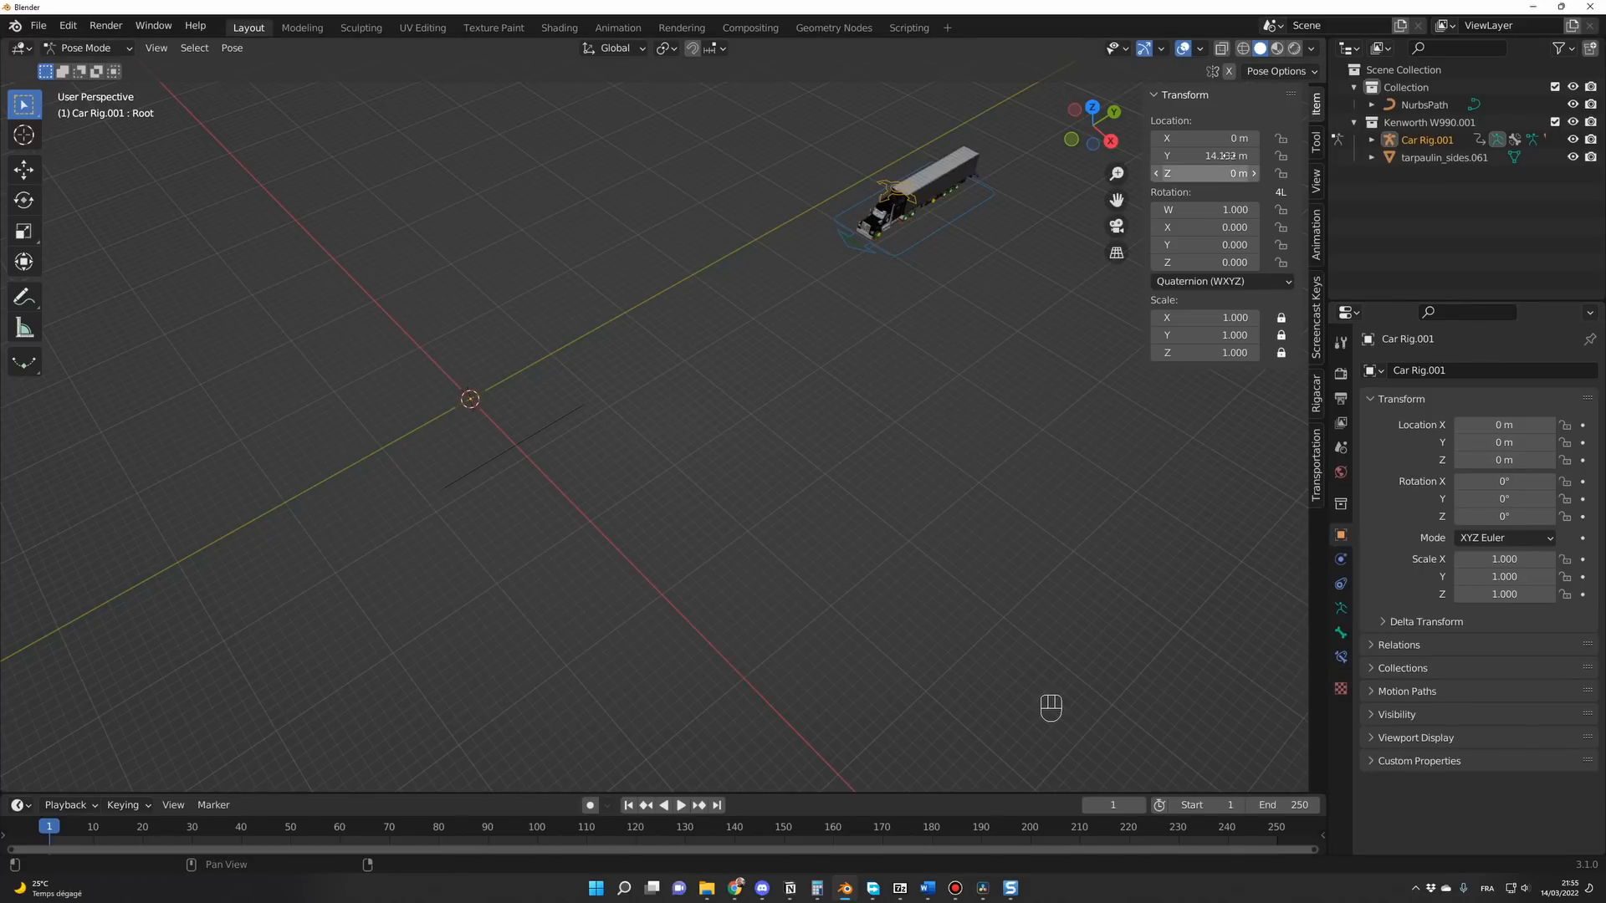
pyautogui.click(1221, 155)
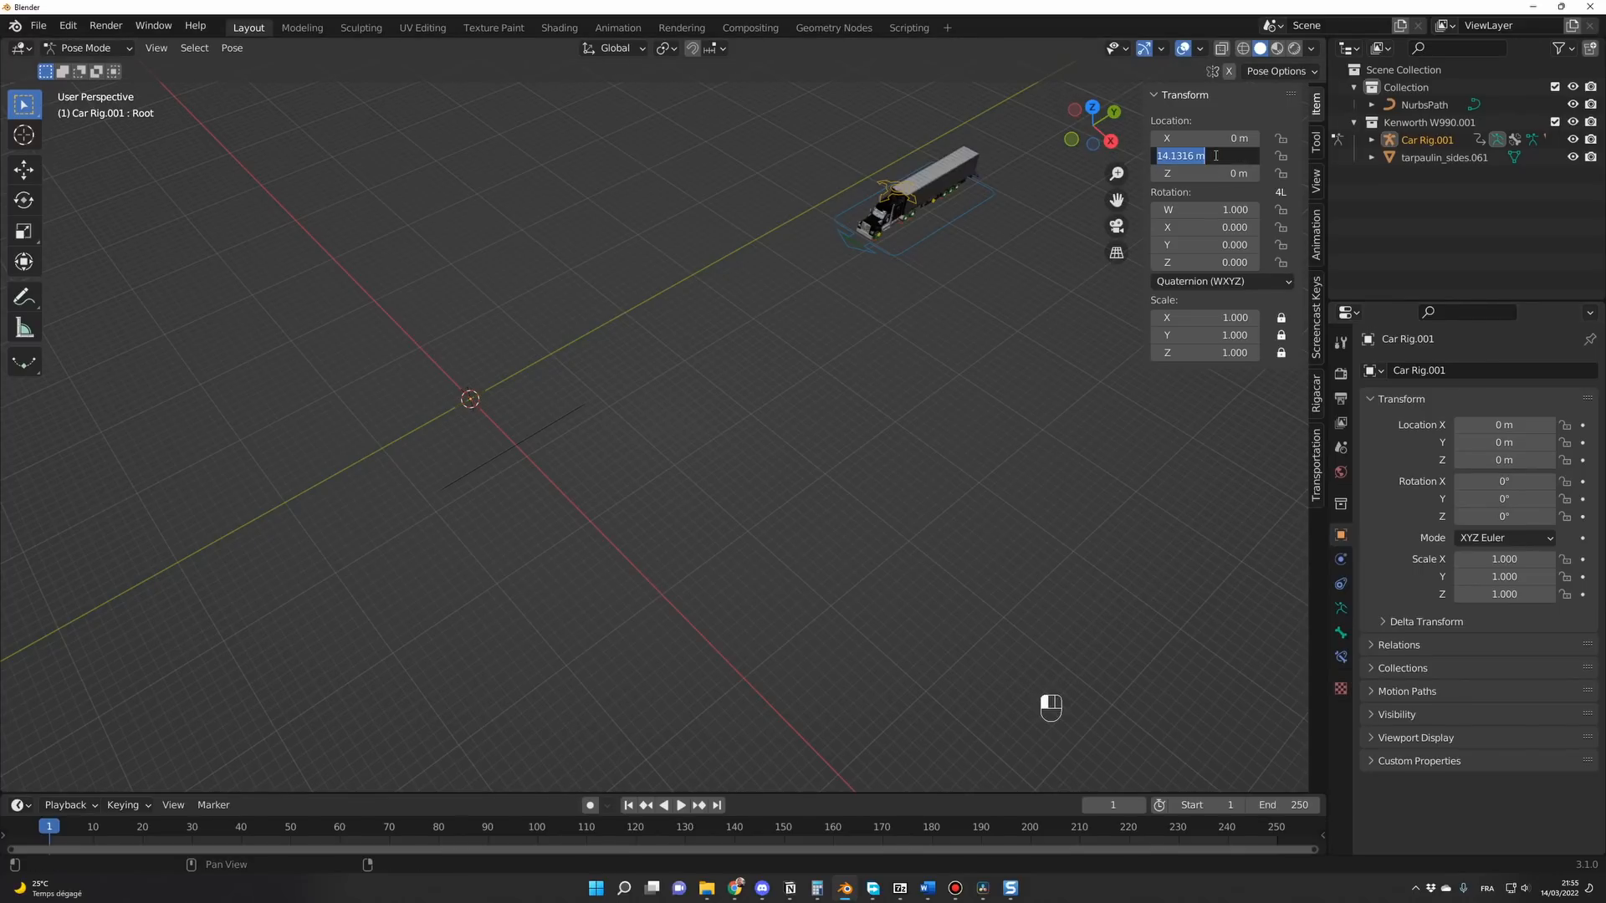
pyautogui.write('0')
pyautogui.press('Return')
pyautogui.moveTo(675, 428); pyautogui.dragTo(720, 506, button='middle')
pyautogui.click(1340, 657)
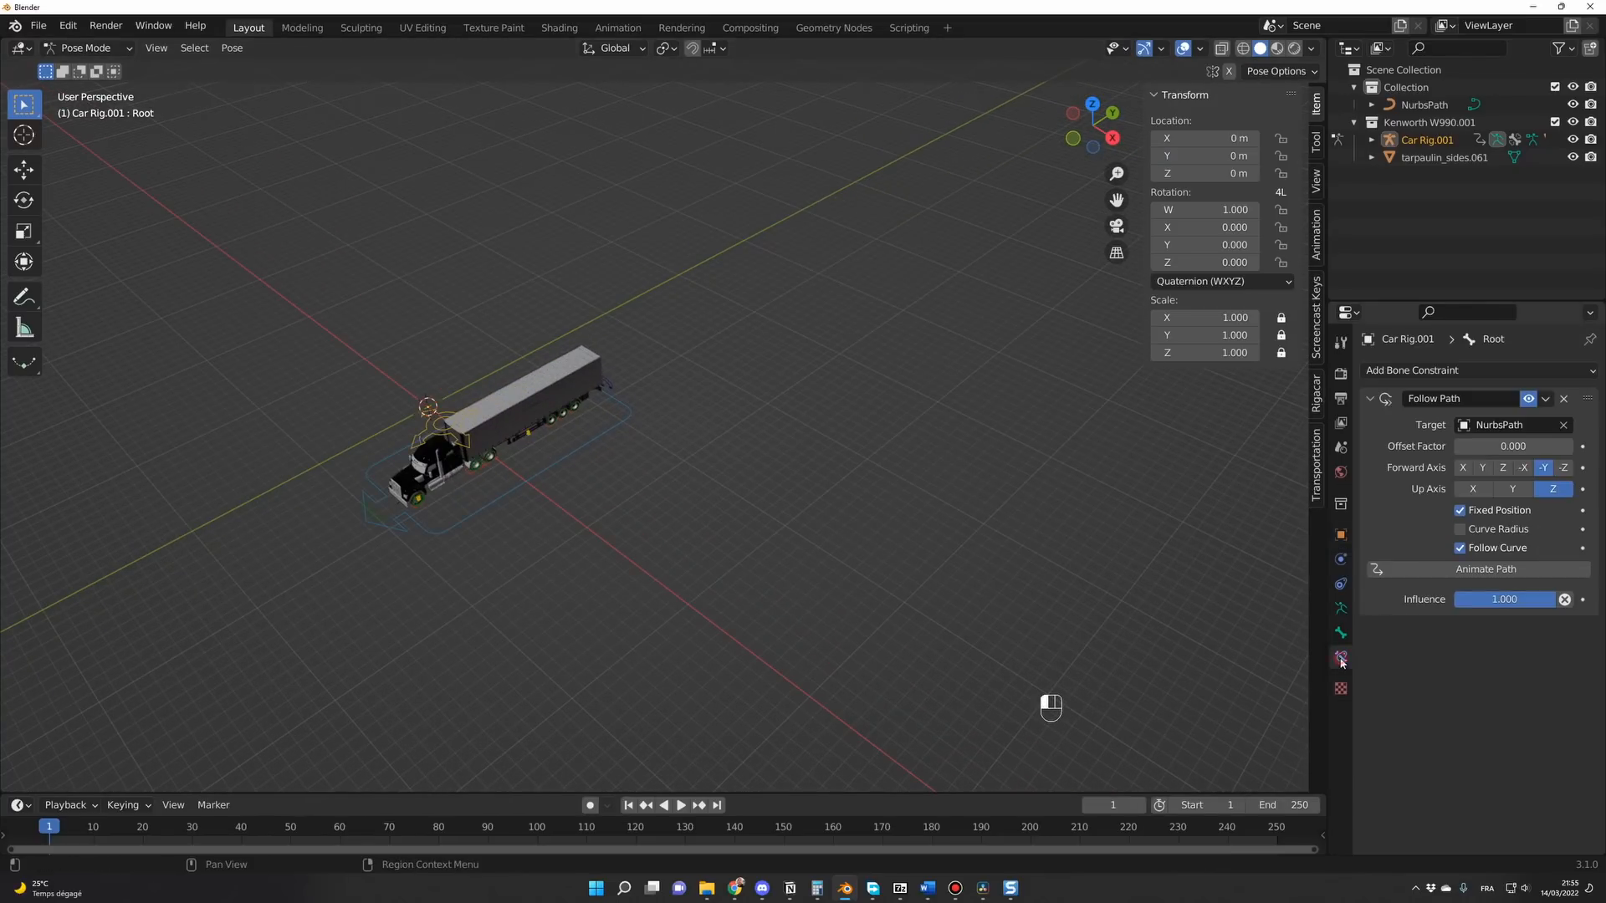
pyautogui.moveTo(1472, 446); pyautogui.dragTo(1417, 446)
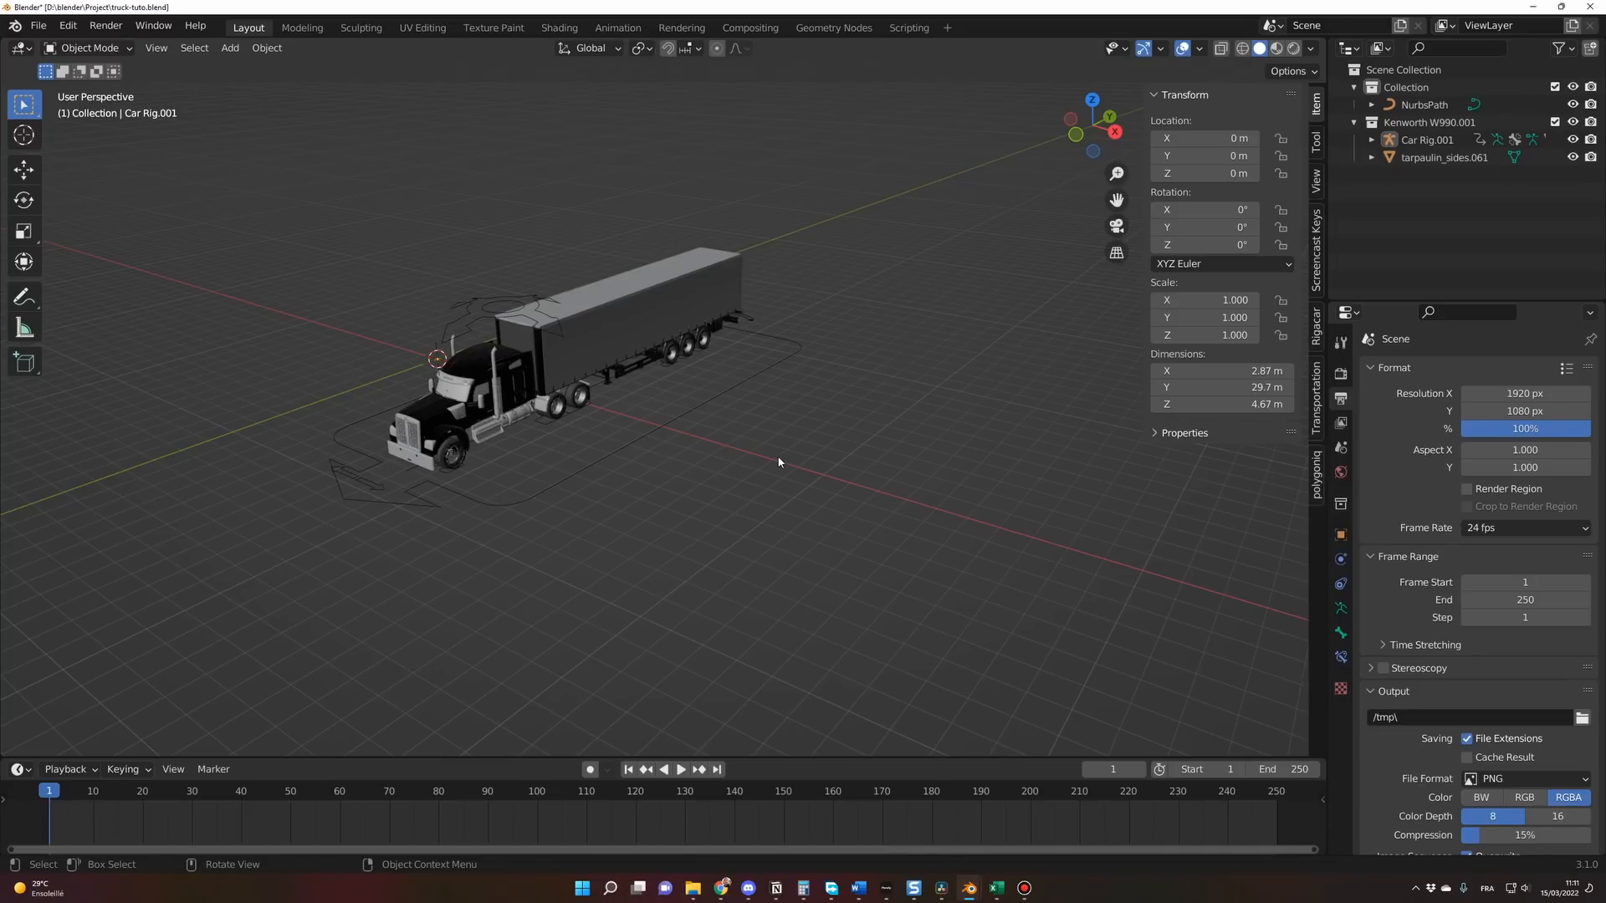
# Set the animation's end frame to 200 and check the scene's frame rate.
pyautogui.click(1278, 764)
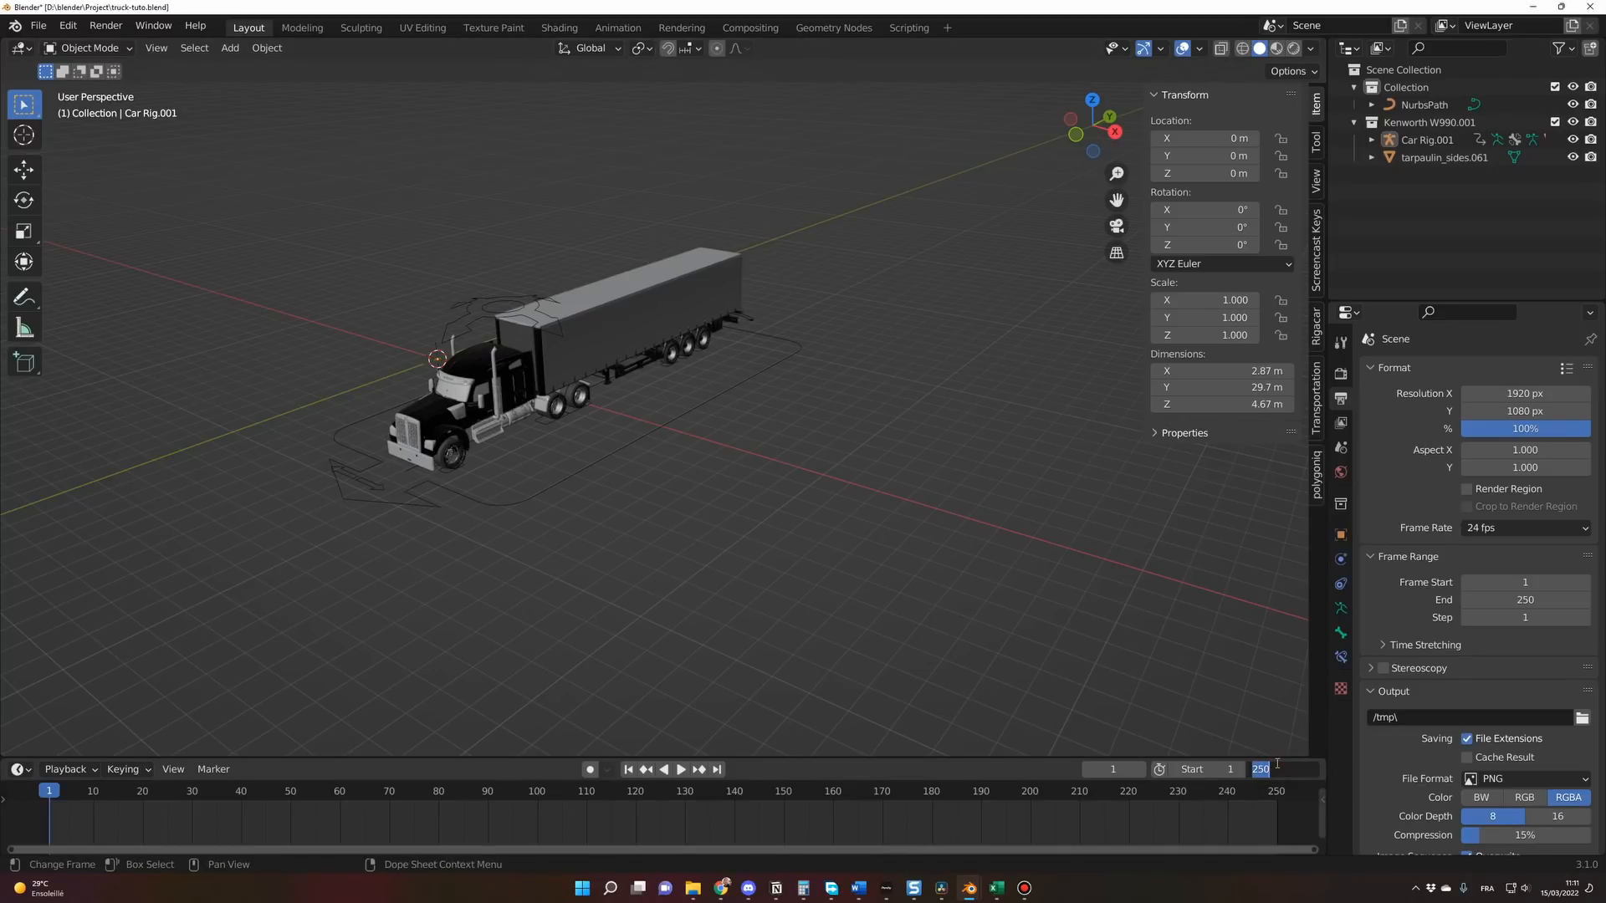
pyautogui.write('200')
pyautogui.press('Return')
pyautogui.moveTo(519, 418); pyautogui.dragTo(557, 415, button='middle')
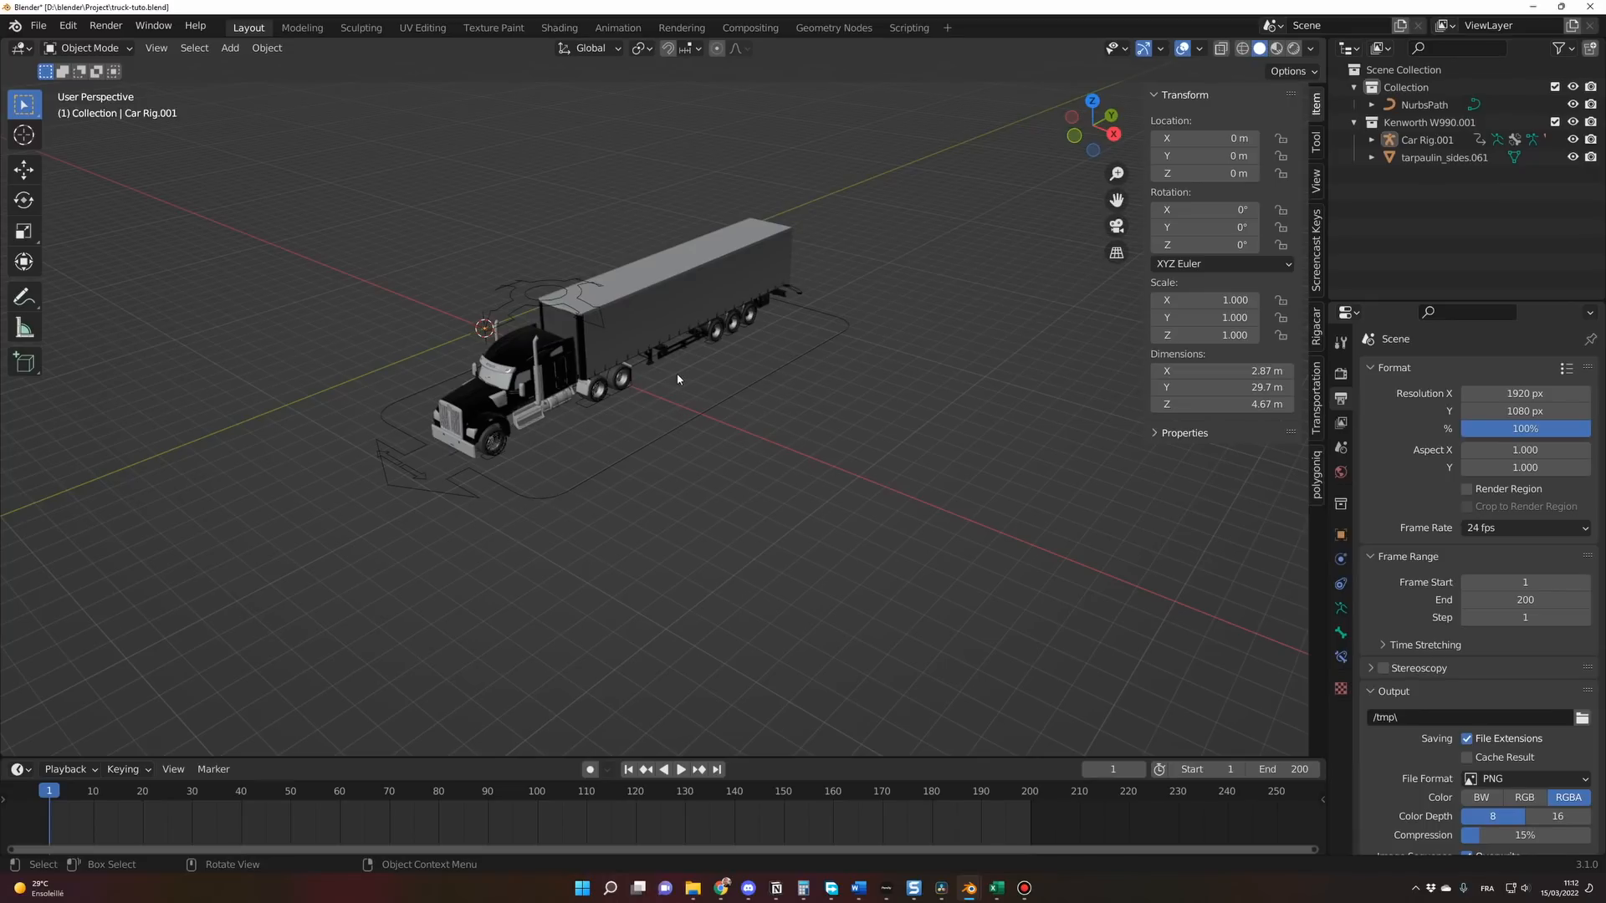
pyautogui.click(1340, 374)
pyautogui.click(1341, 399)
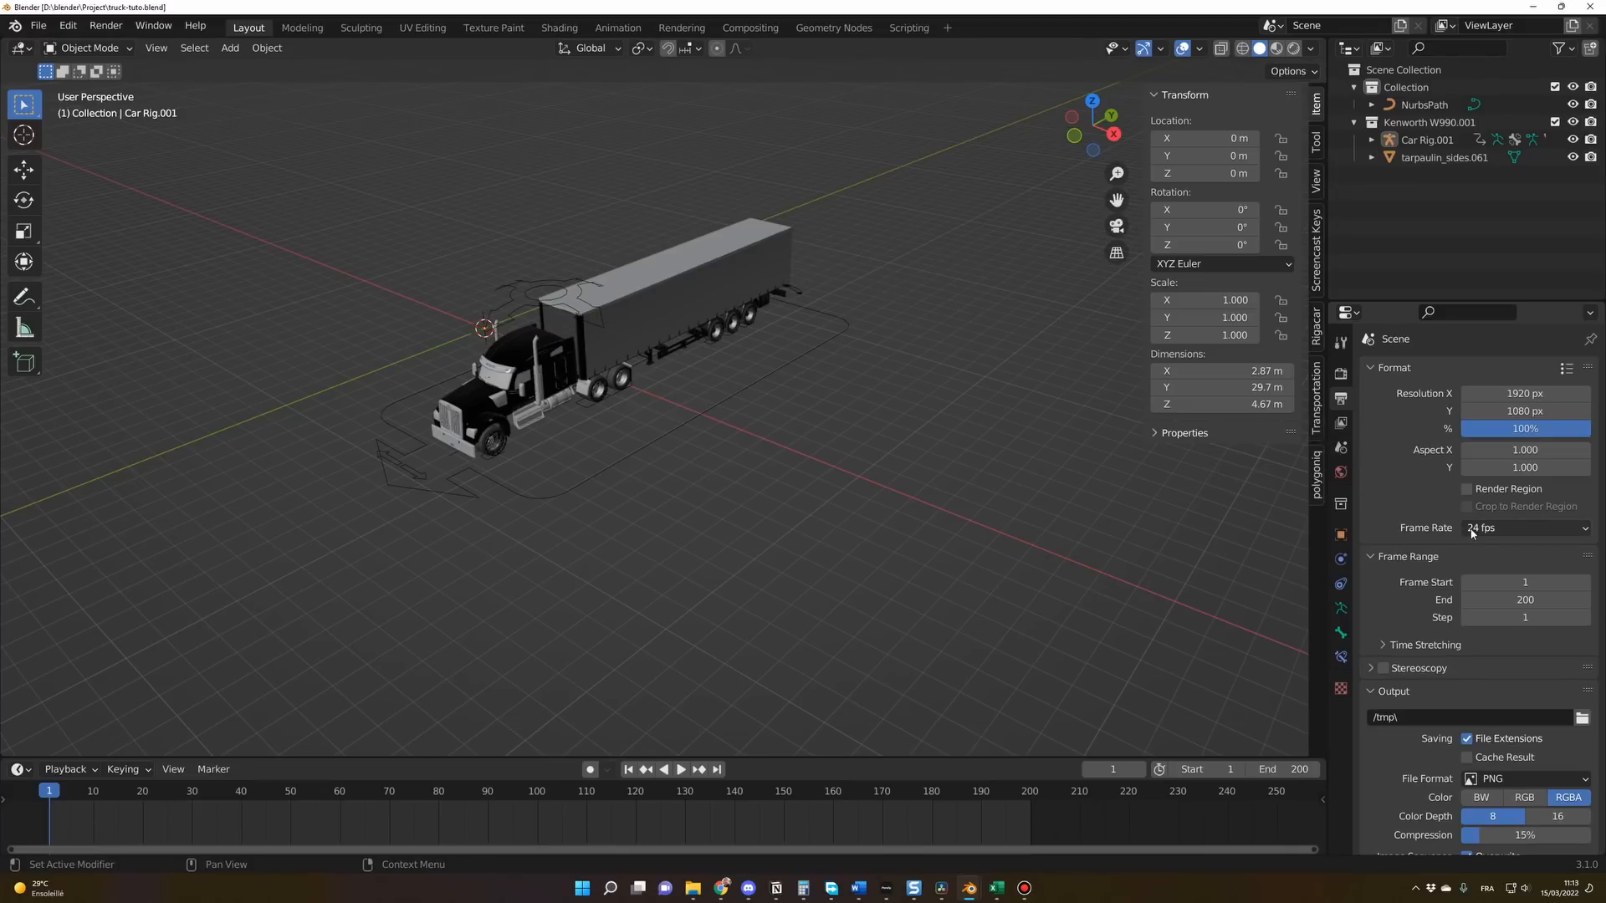
# Switch to Excel and calculate the animation's duration in seconds in cell C3 with =200/24.
pyautogui.hotkey('alt', 'Tab')
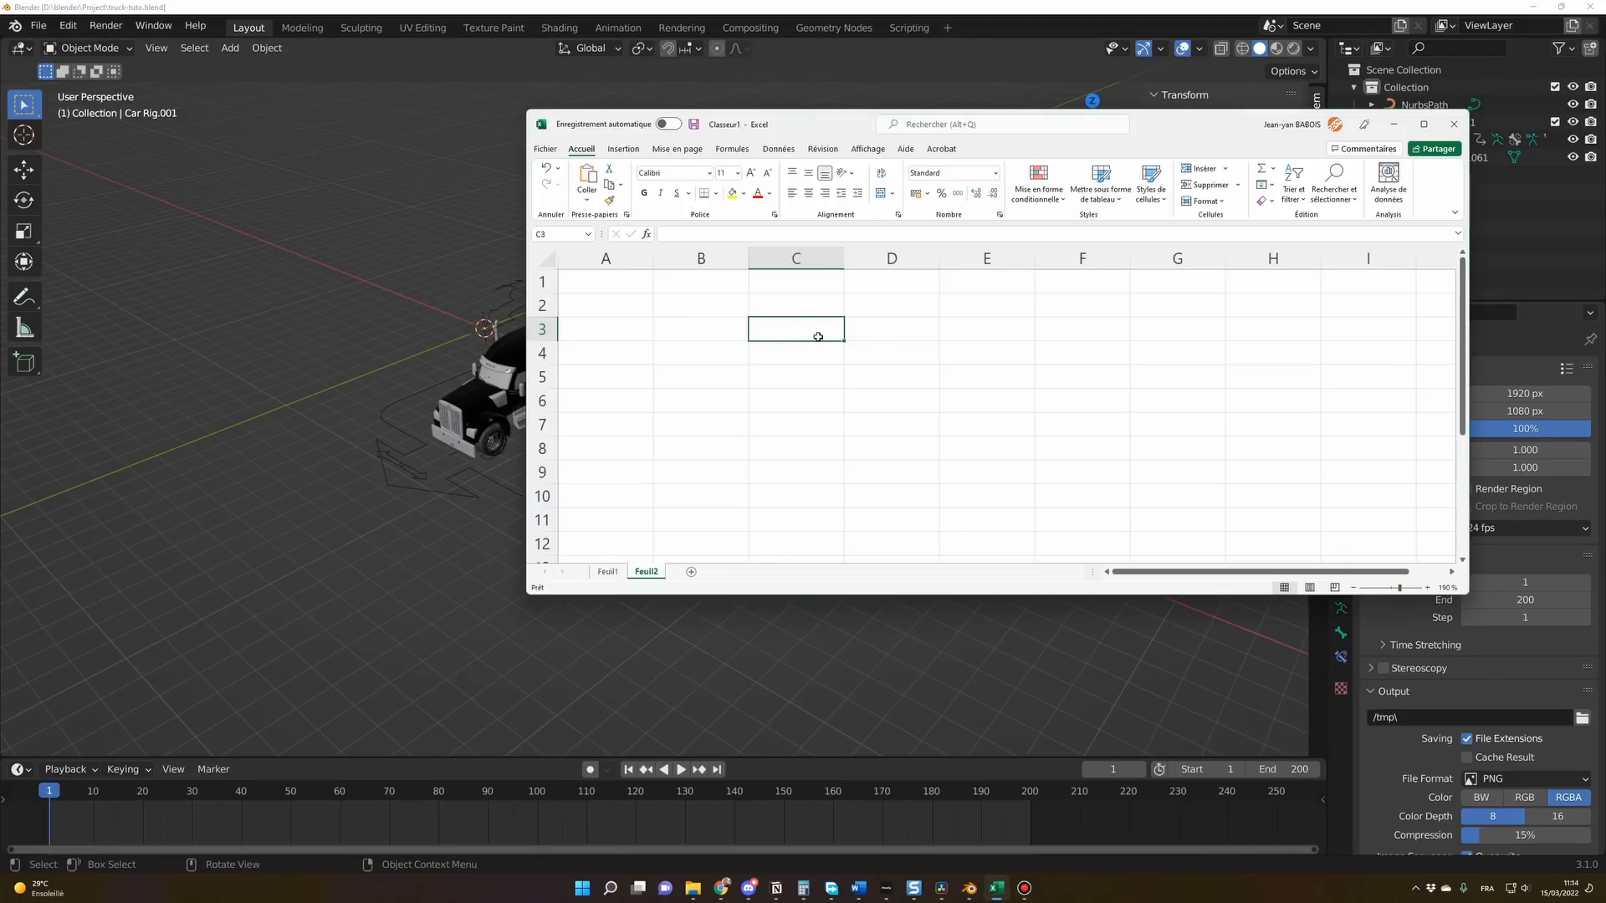
pyautogui.write('=')
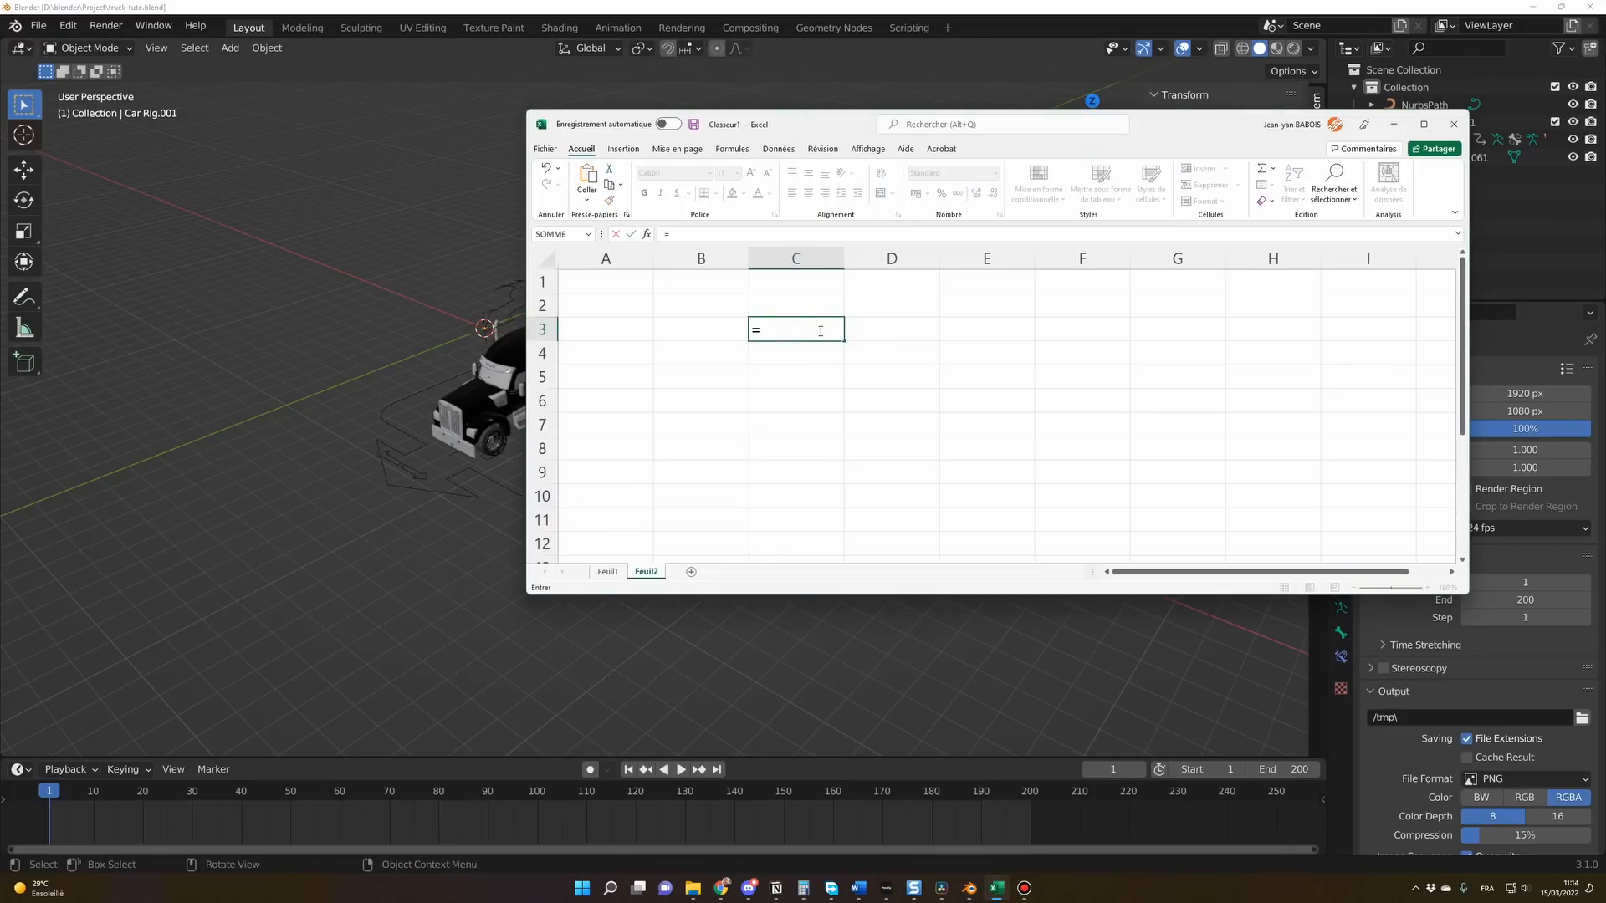
pyautogui.write('200/24')
pyautogui.press('Return')
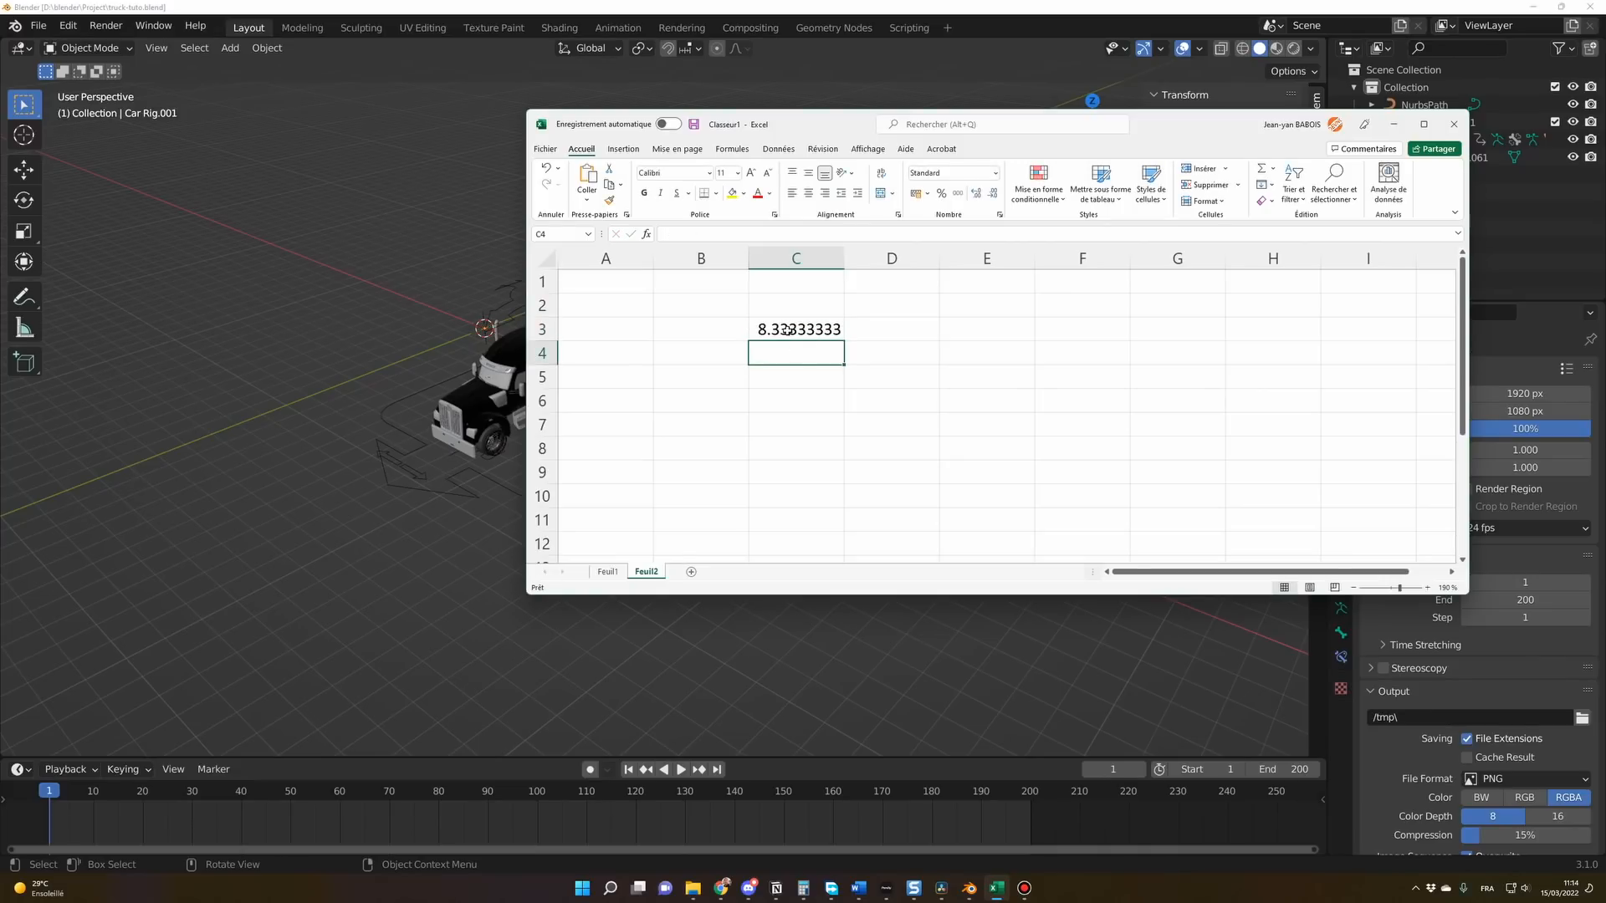
# Enter the distance as 210 in B4 and 0.21 in B5, and the duration 8.3 in C5.
pyautogui.click(733, 361)
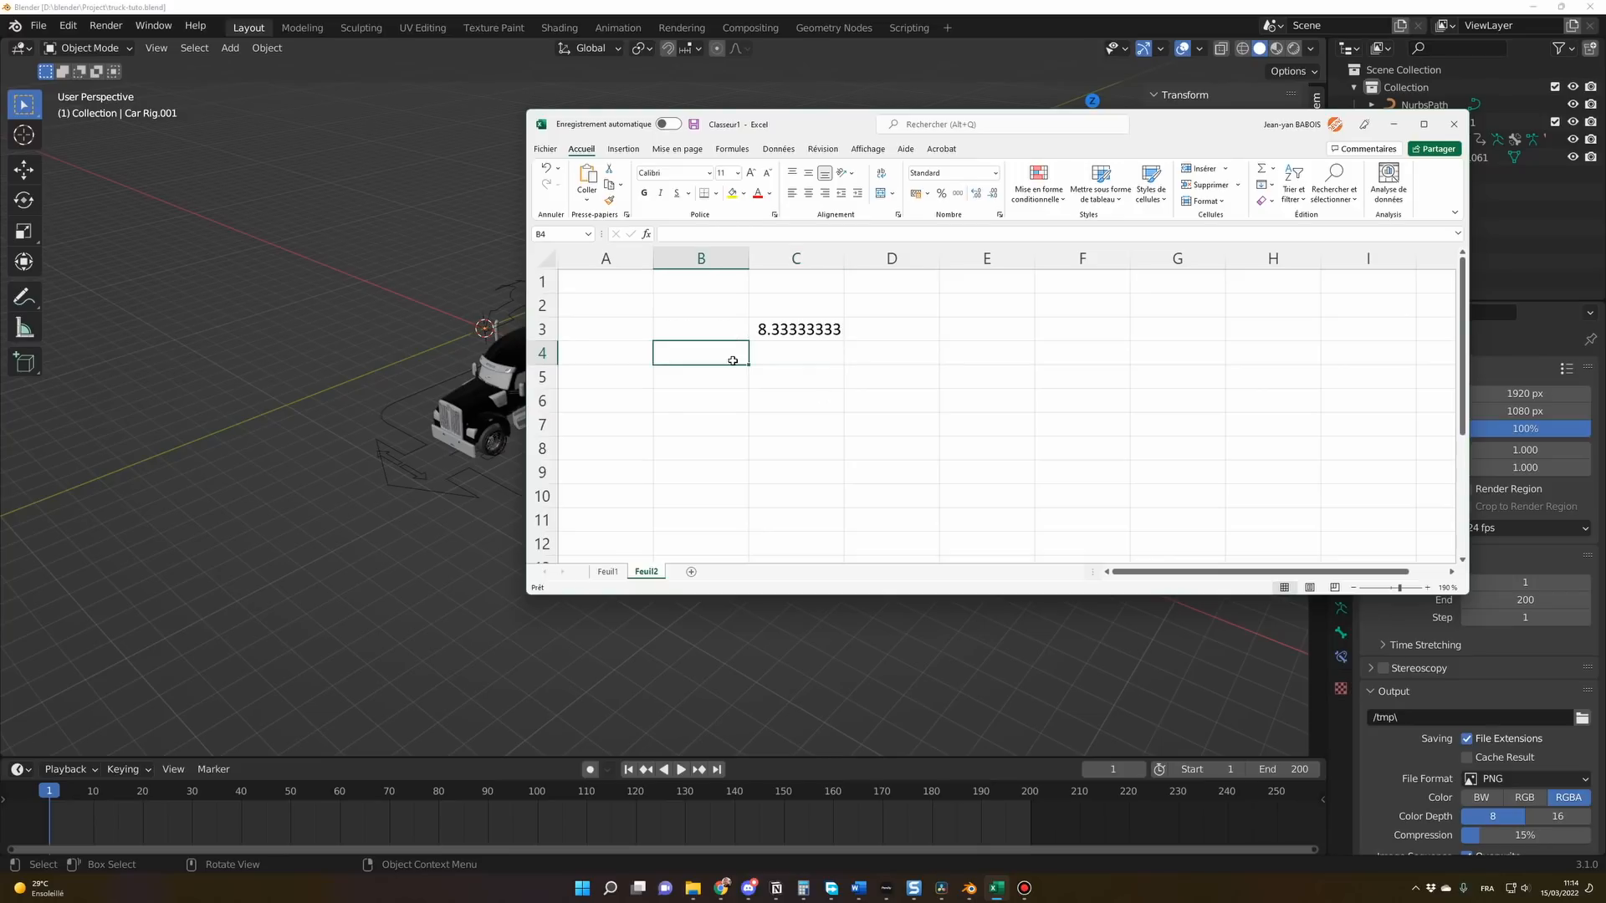
pyautogui.write('210')
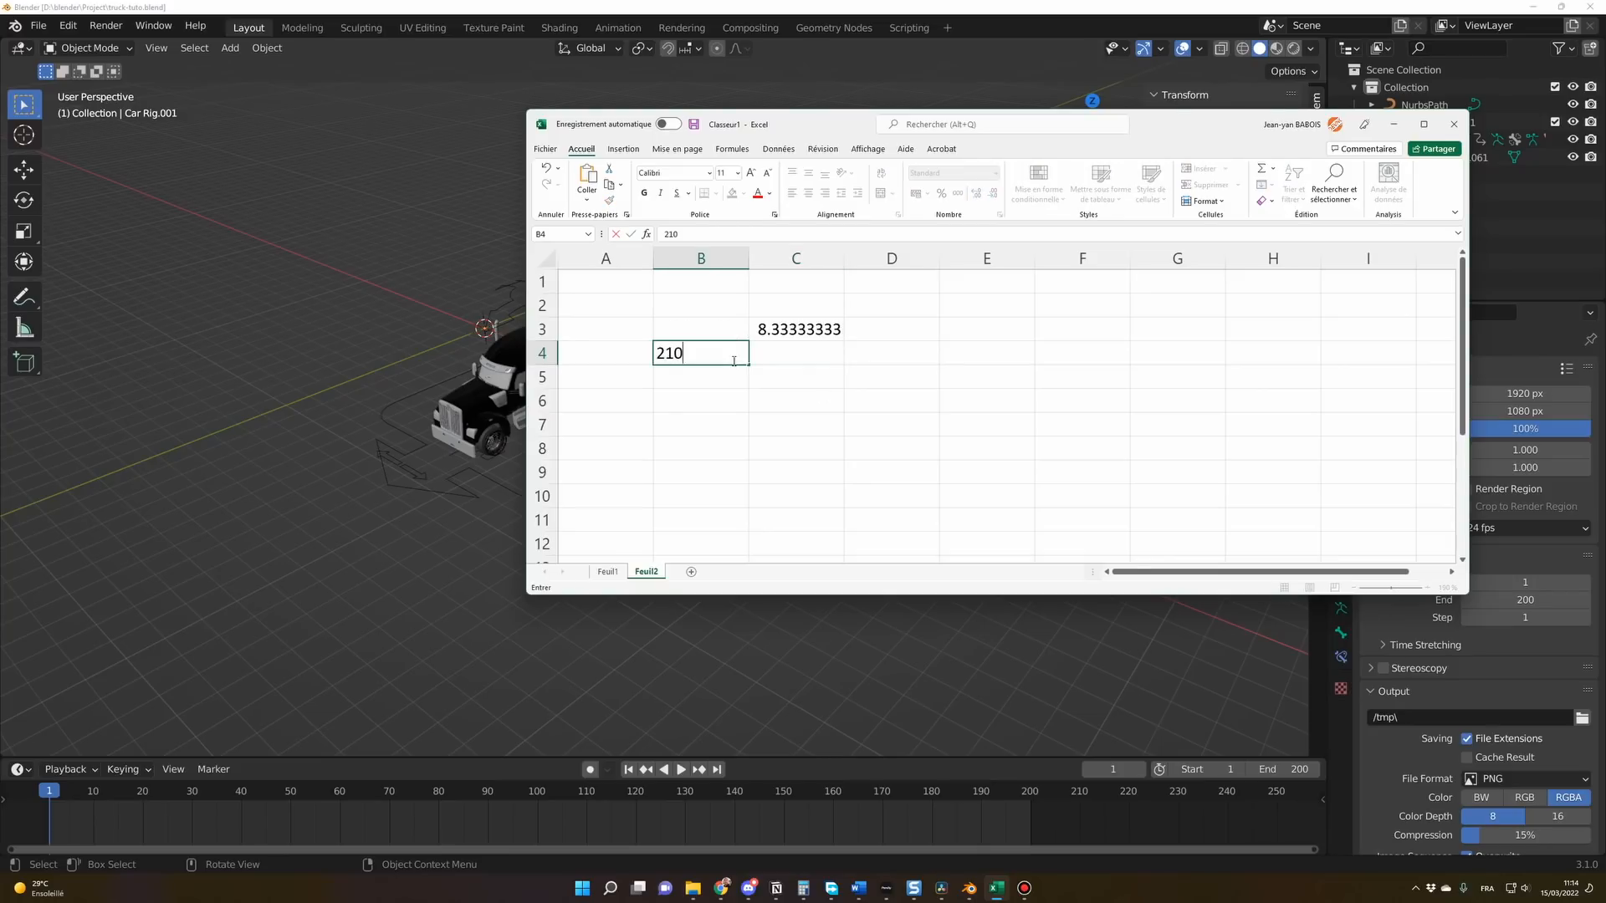
pyautogui.press('Return')
pyautogui.write('0.21')
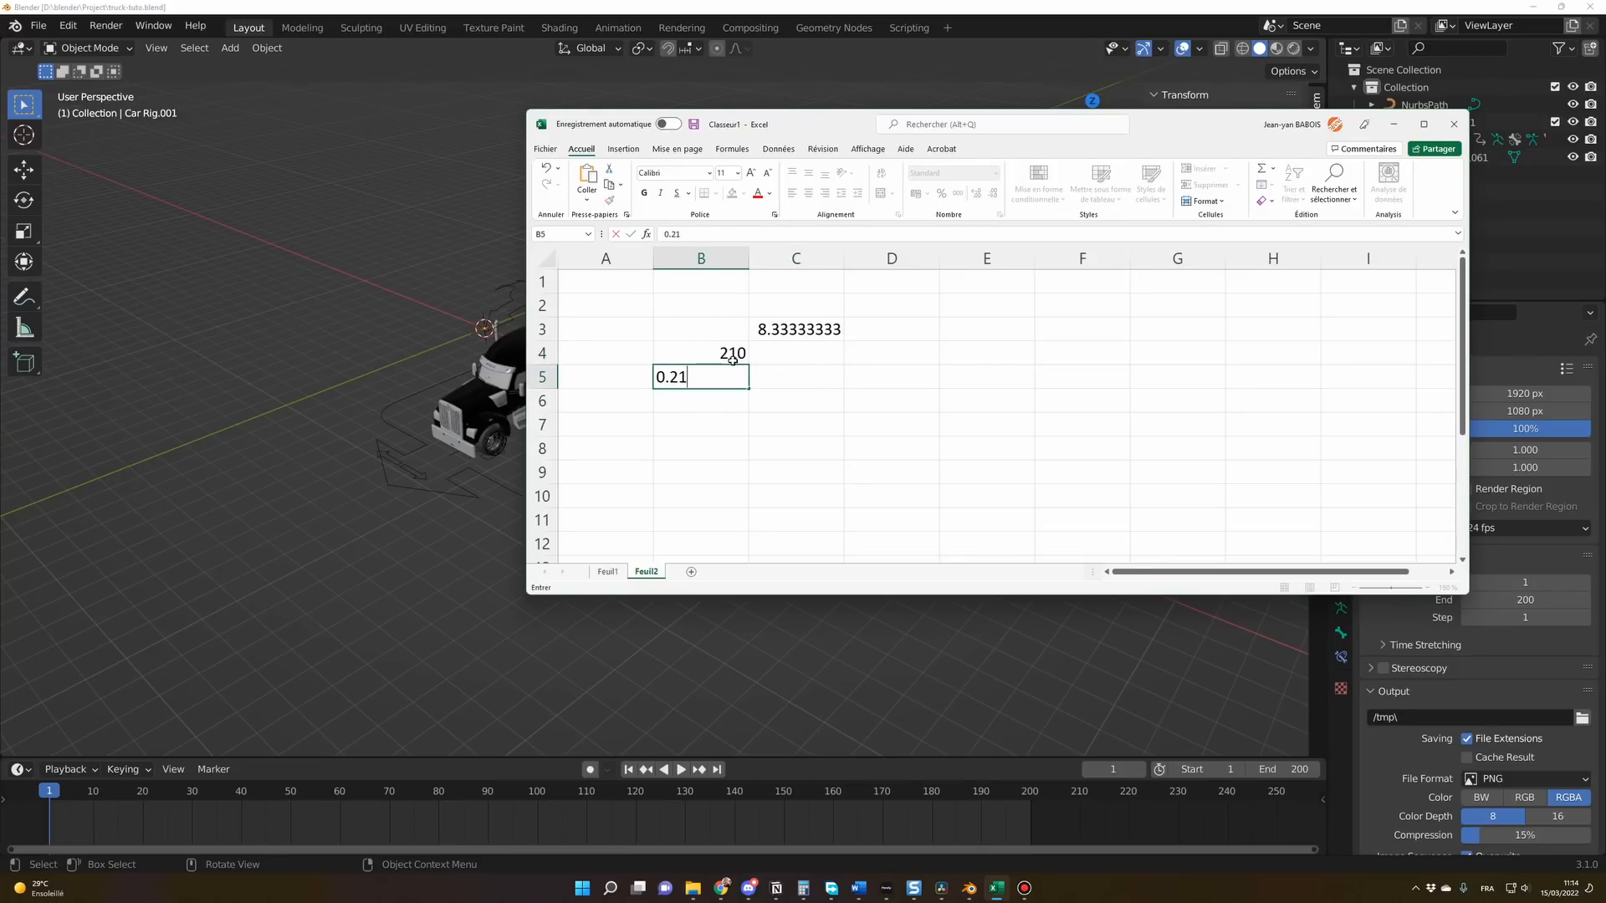
pyautogui.press('Right')
pyautogui.press('Left')
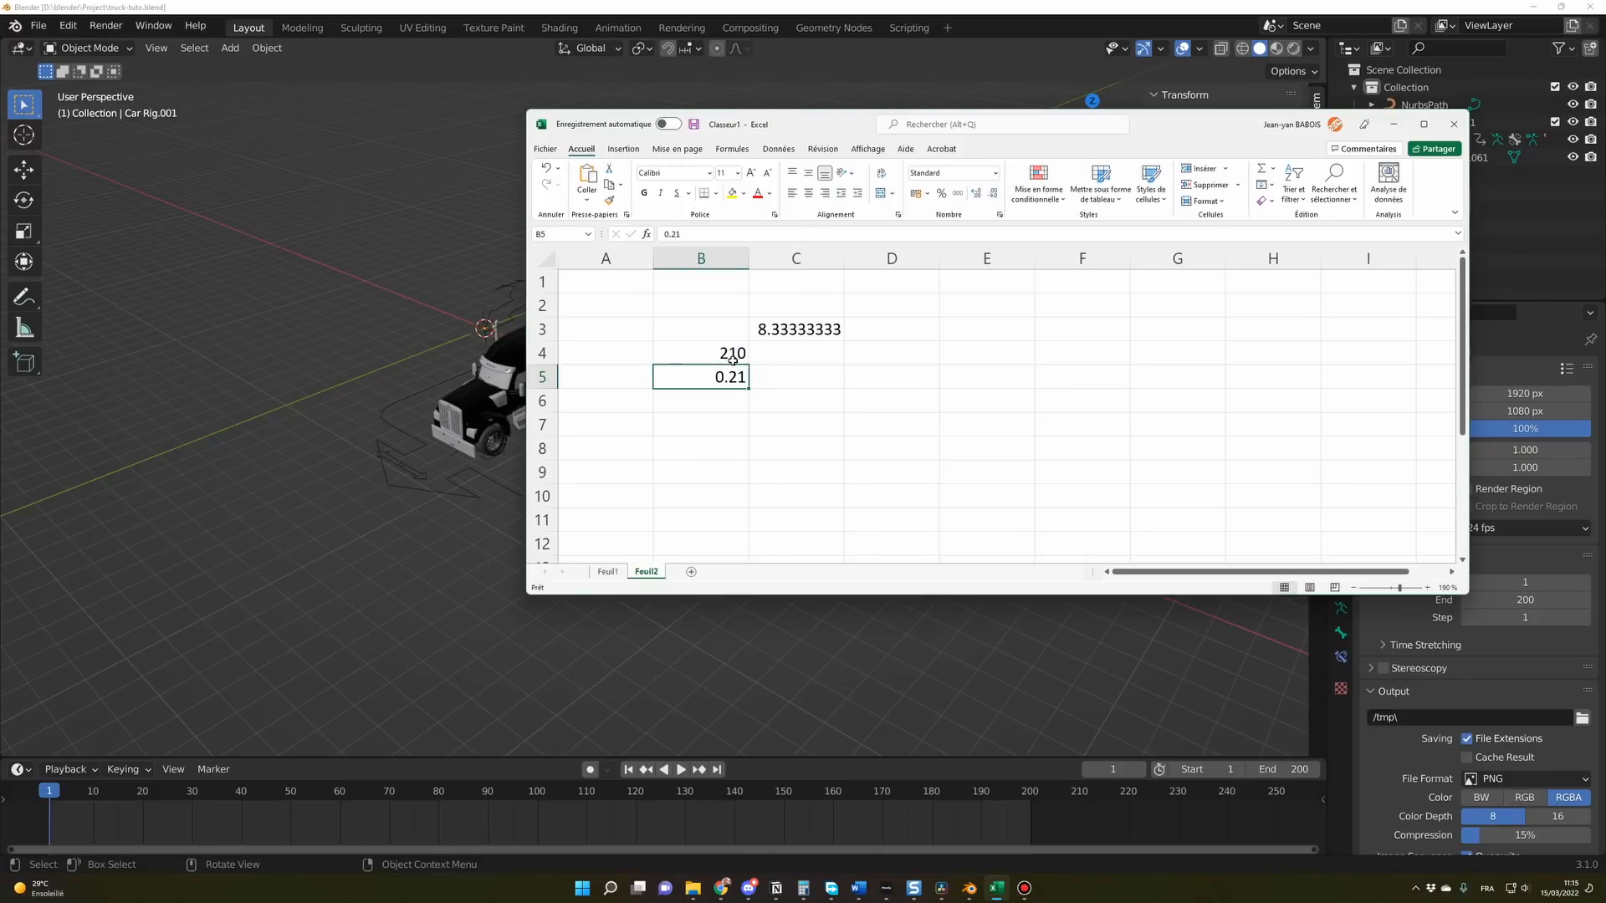
pyautogui.press('Right')
pyautogui.write('8.3')
pyautogui.press('Return')
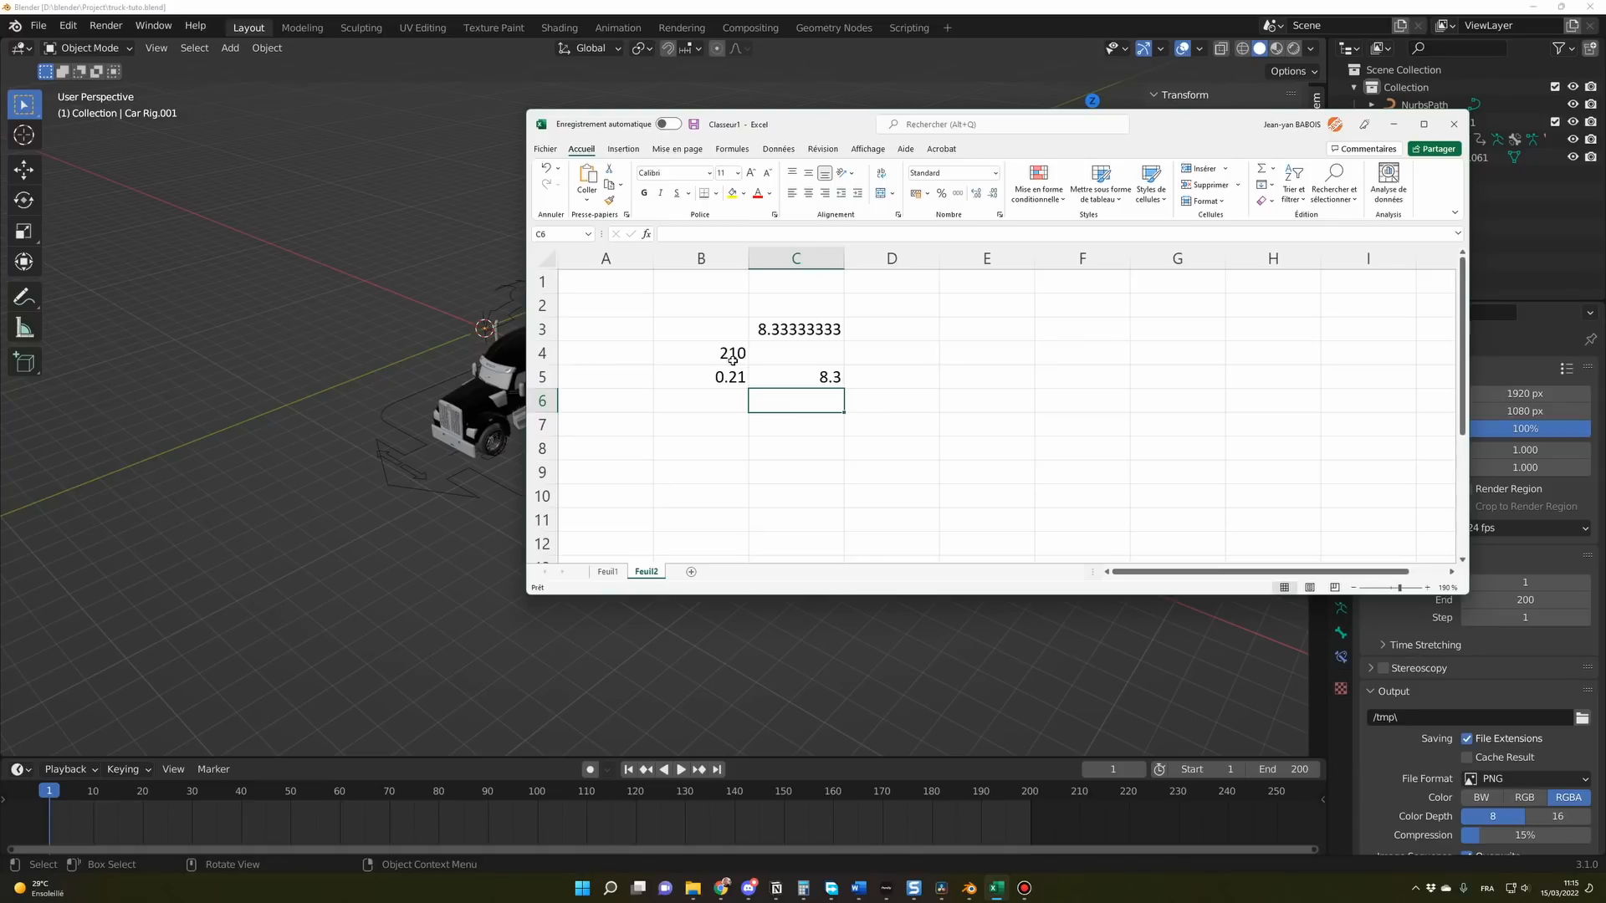
# Enter 3600 in C6 and calculate the hourly speed in B6 with the formula =(B5*C6)/C5.
pyautogui.write('3600')
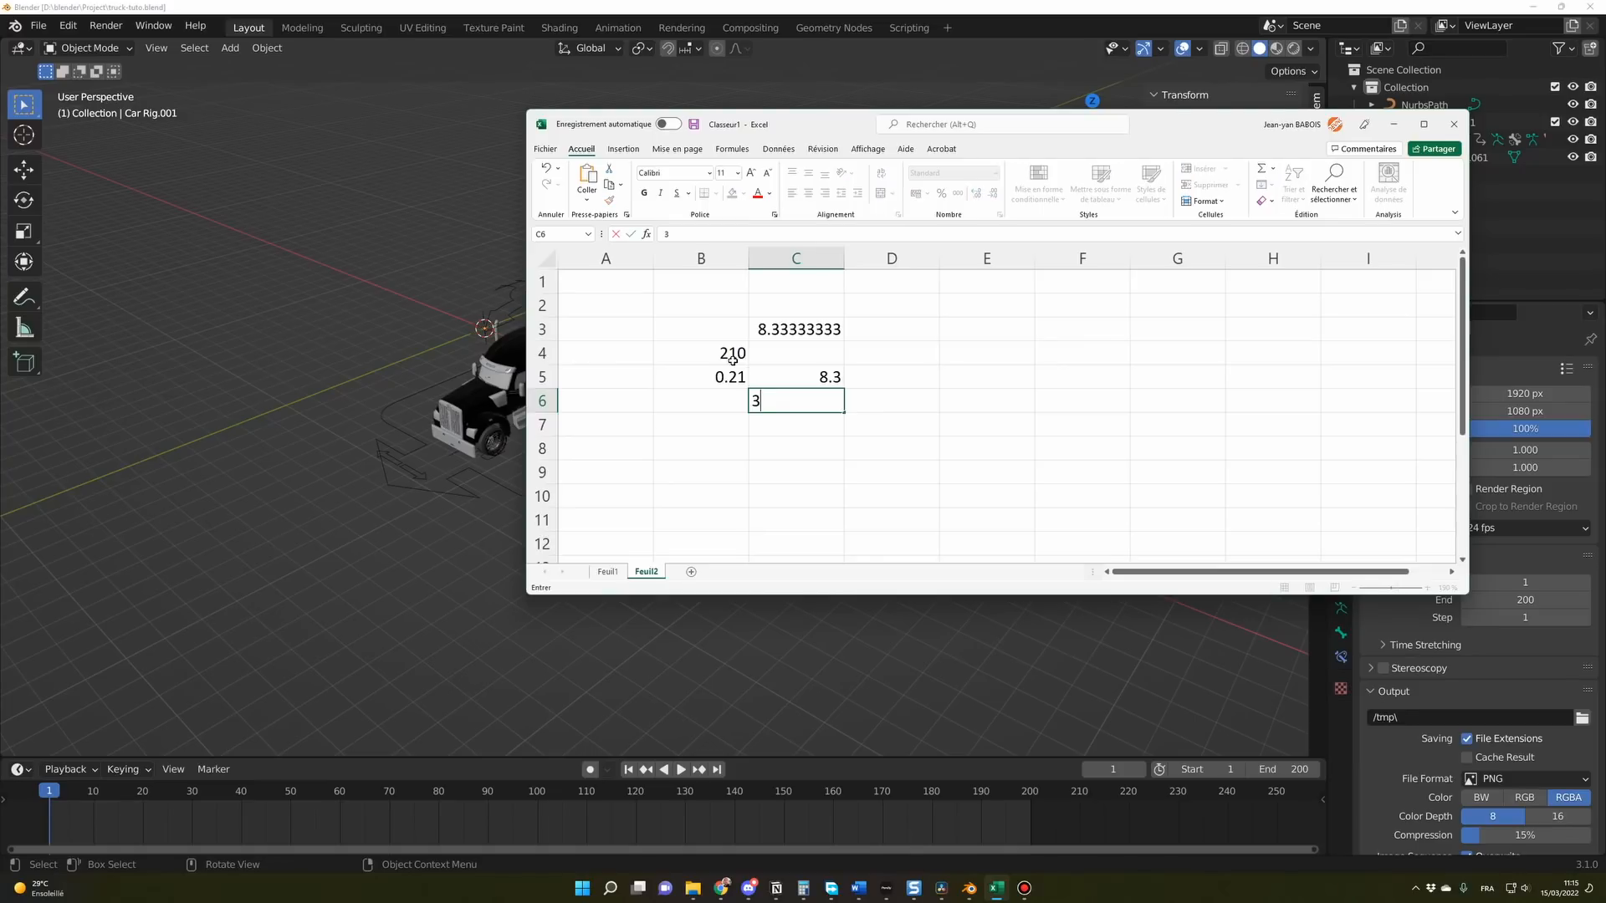
pyautogui.press('Left')
pyautogui.write('=')
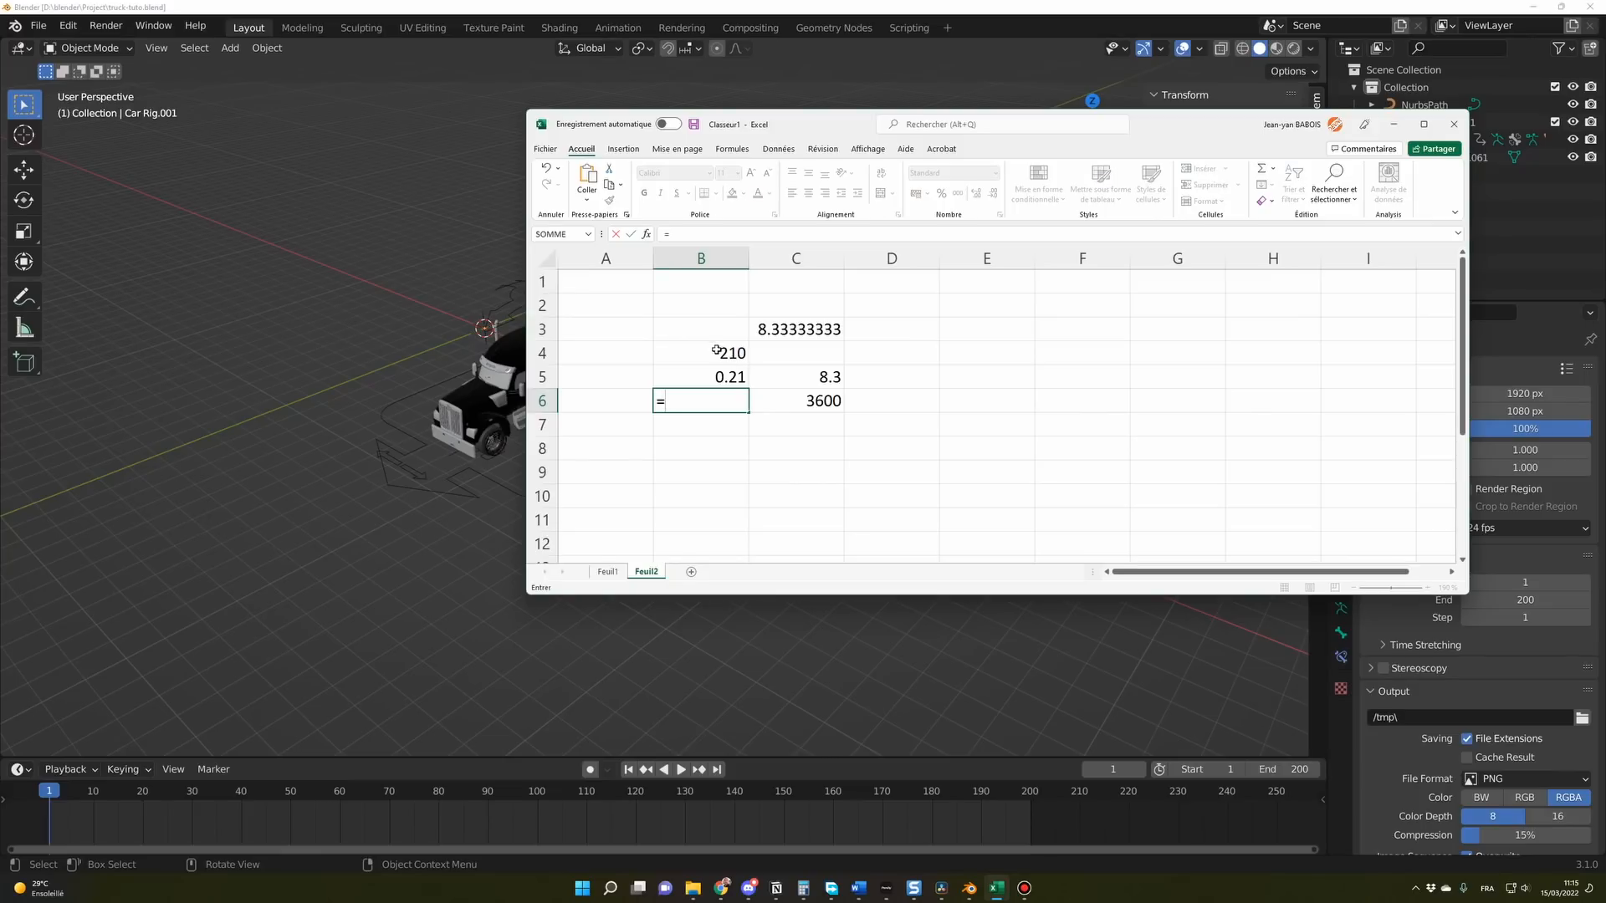
pyautogui.write('(')
pyautogui.click(710, 380)
pyautogui.write('*')
pyautogui.click(829, 402)
pyautogui.write(')/')
pyautogui.click(824, 377)
pyautogui.press('Return')
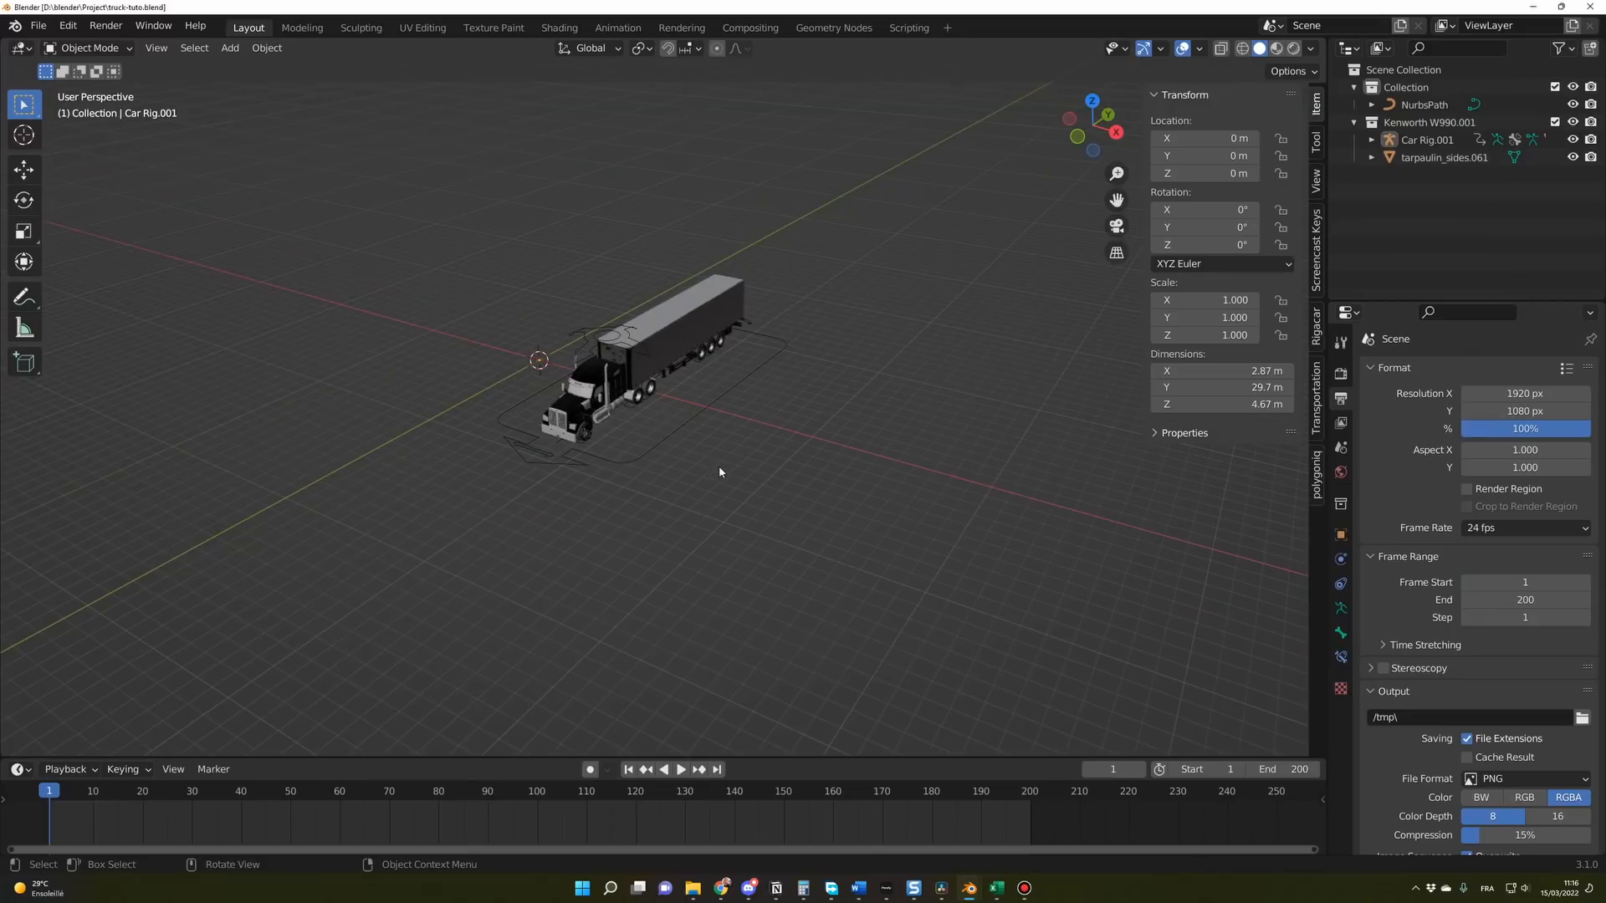
# Switch back to Blender and set the NurbsPath's X dimension to 210 m.
pyautogui.moveTo(720, 471); pyautogui.dragTo(747, 474, button='middle')
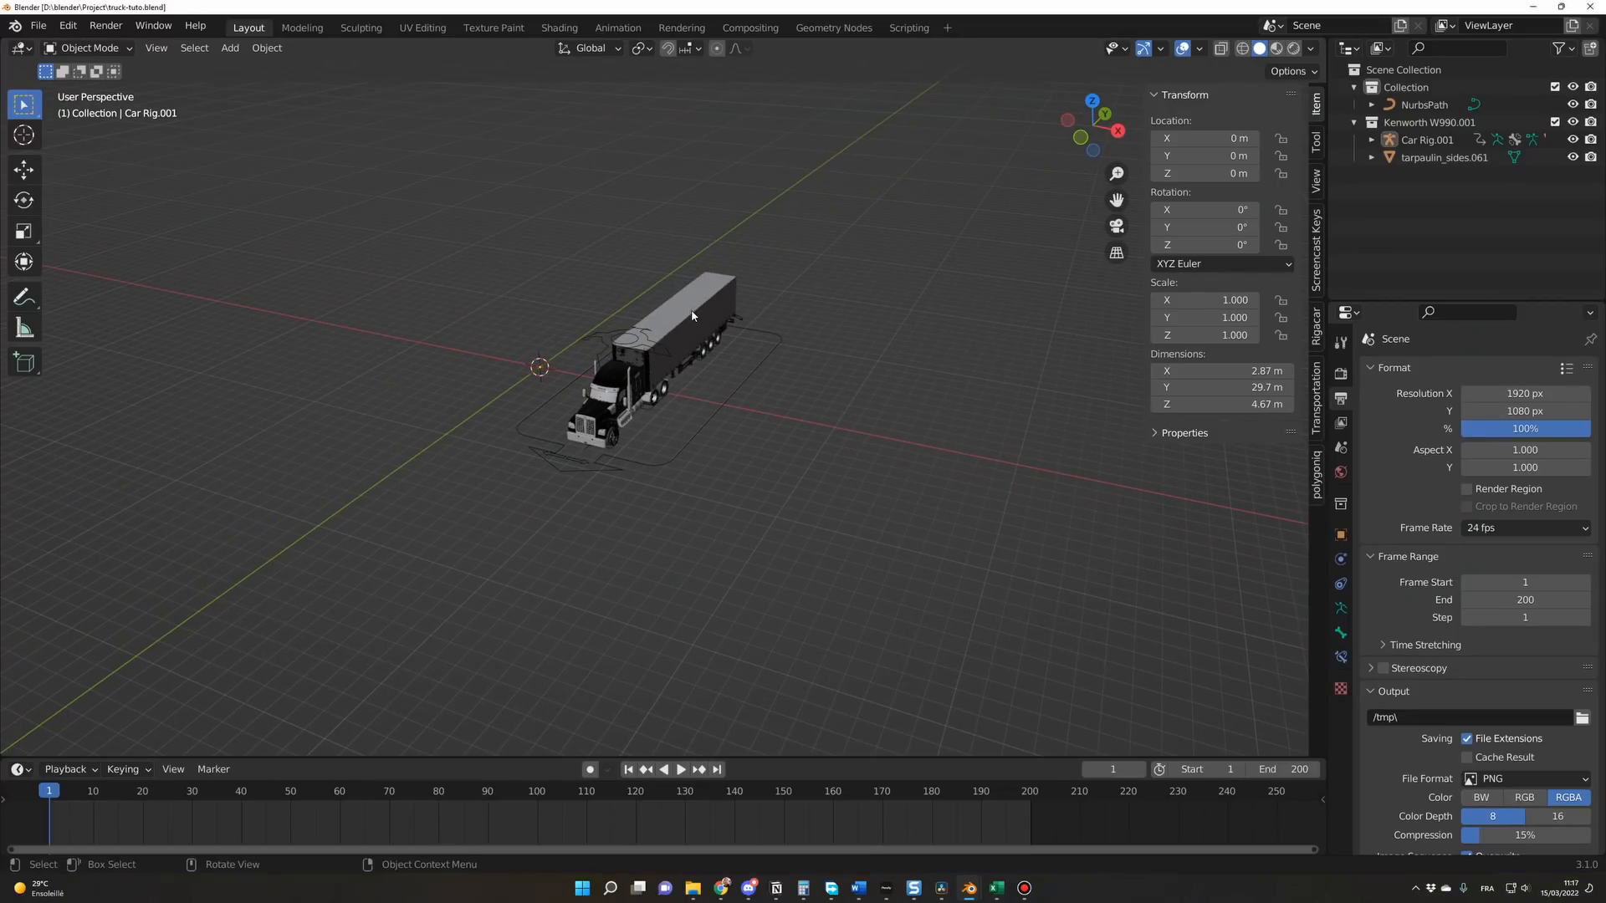
pyautogui.moveTo(690, 315); pyautogui.dragTo(698, 476, button='middle')
pyautogui.scroll(2, 661, 456)
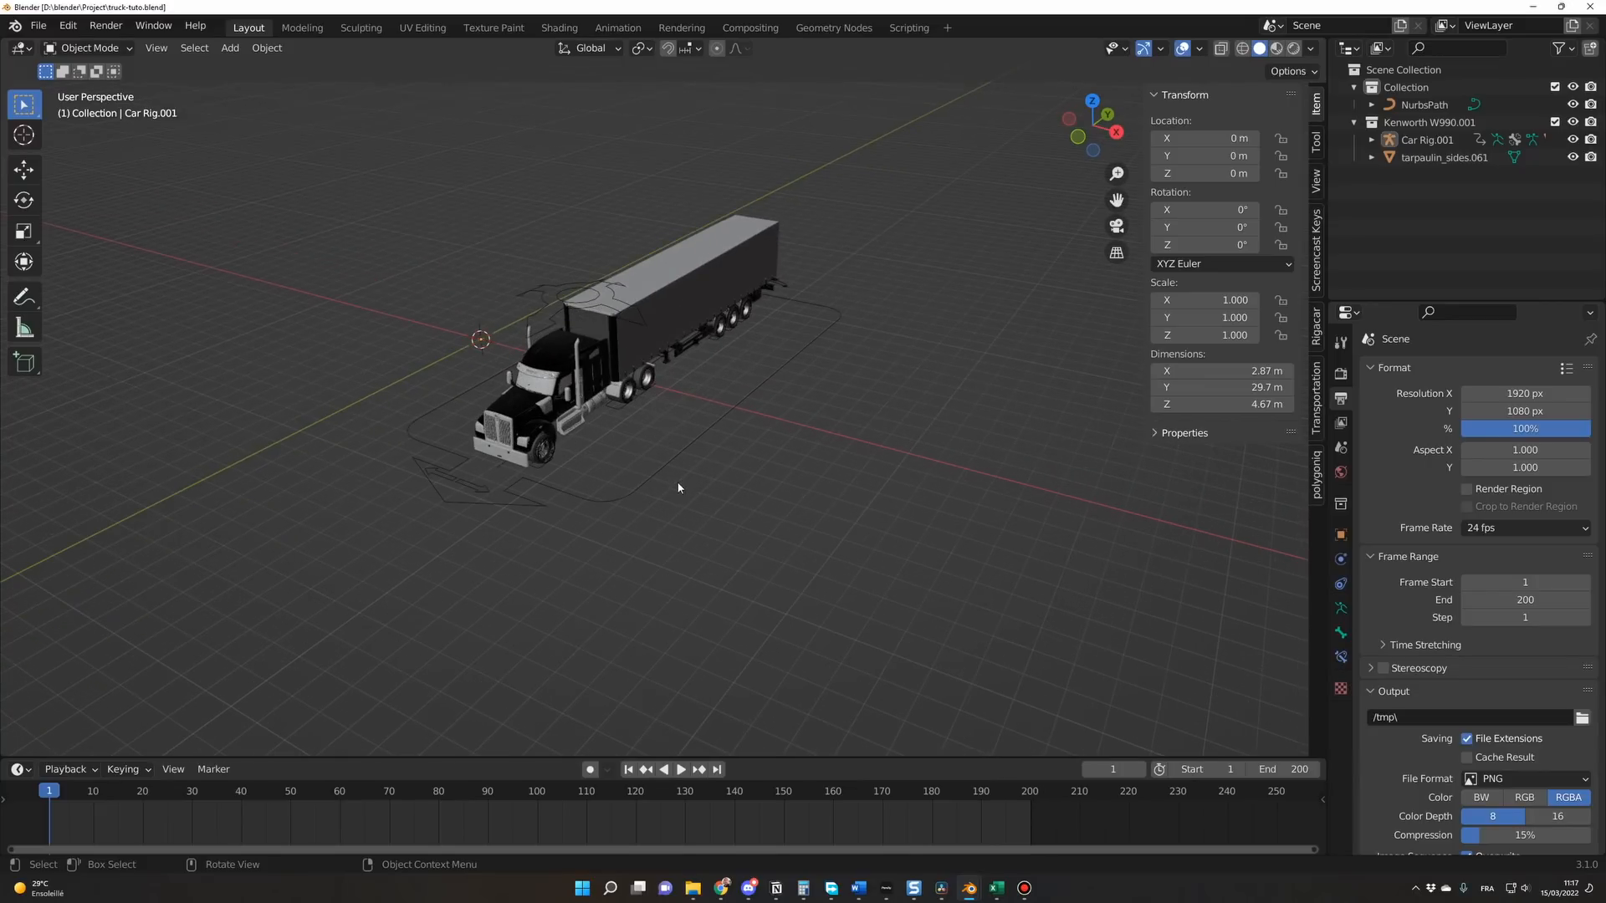
pyautogui.click(104, 50)
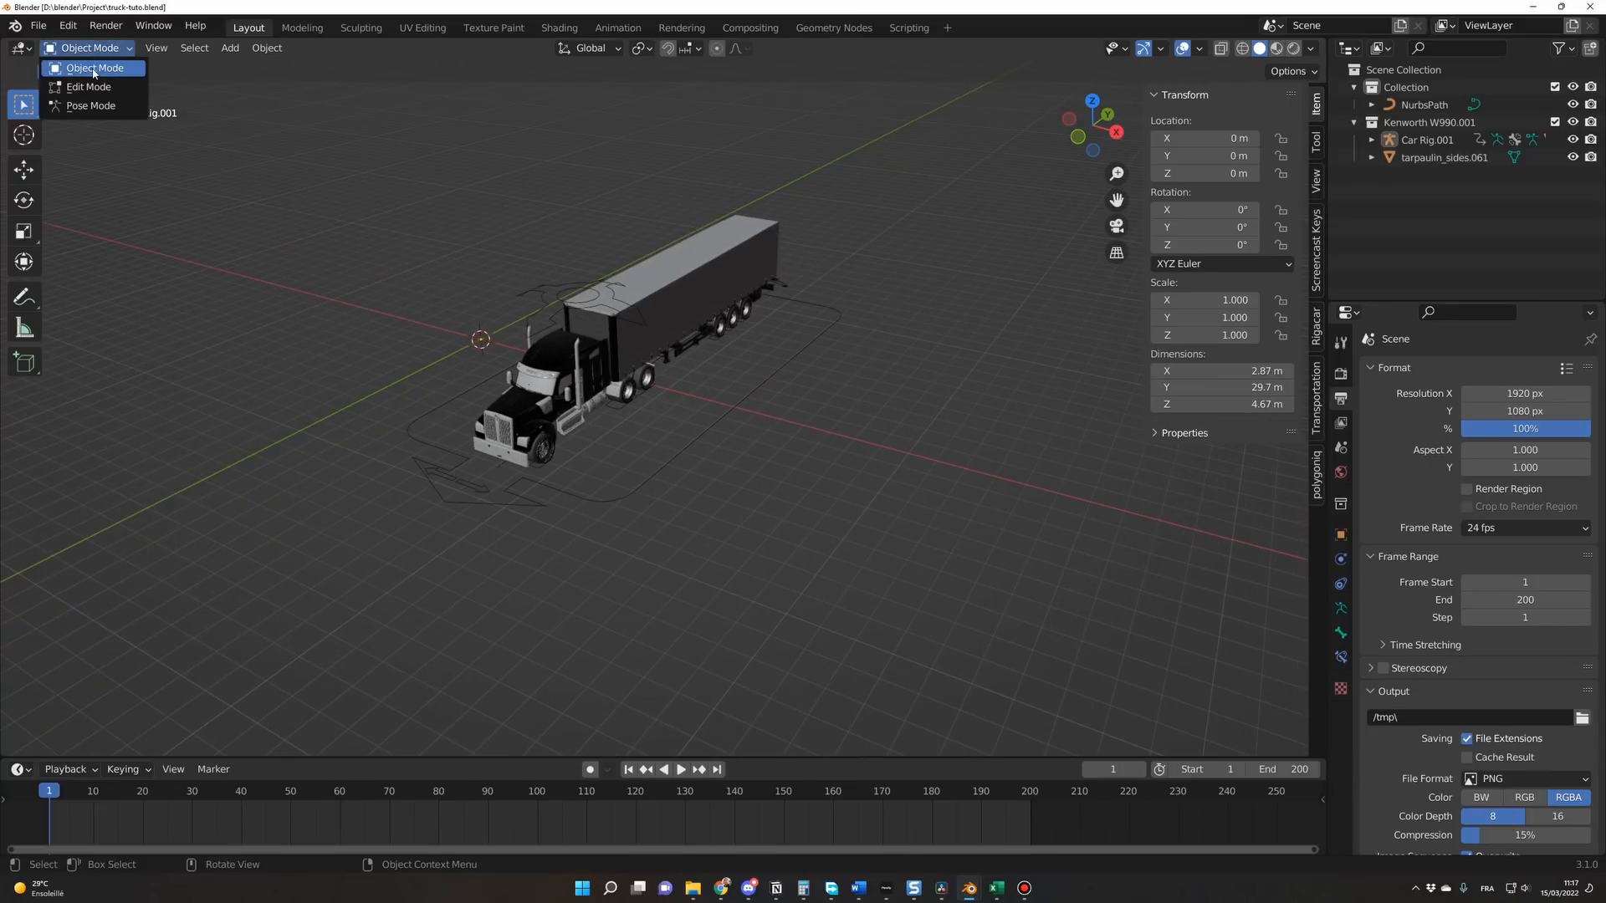
pyautogui.click(94, 72)
pyautogui.click(504, 464)
pyautogui.click(1210, 370)
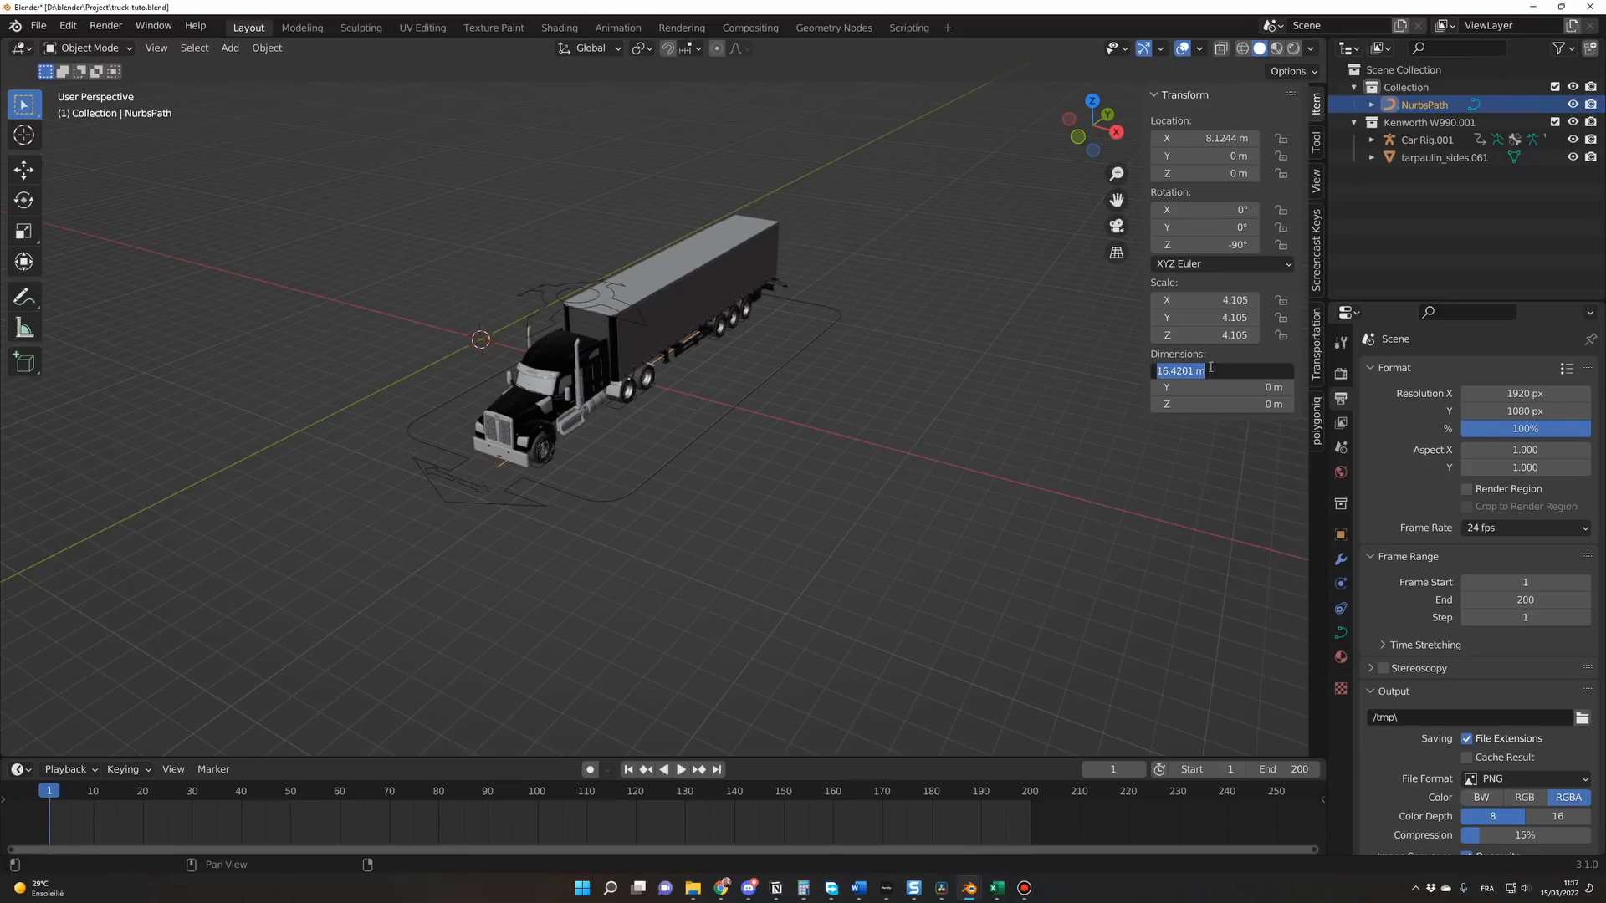
pyautogui.write('210')
pyautogui.press('Return')
# Apply all transforms to the lengthened NurbsPath.
pyautogui.click(836, 422)
pyautogui.scroll(-5, 836, 422)
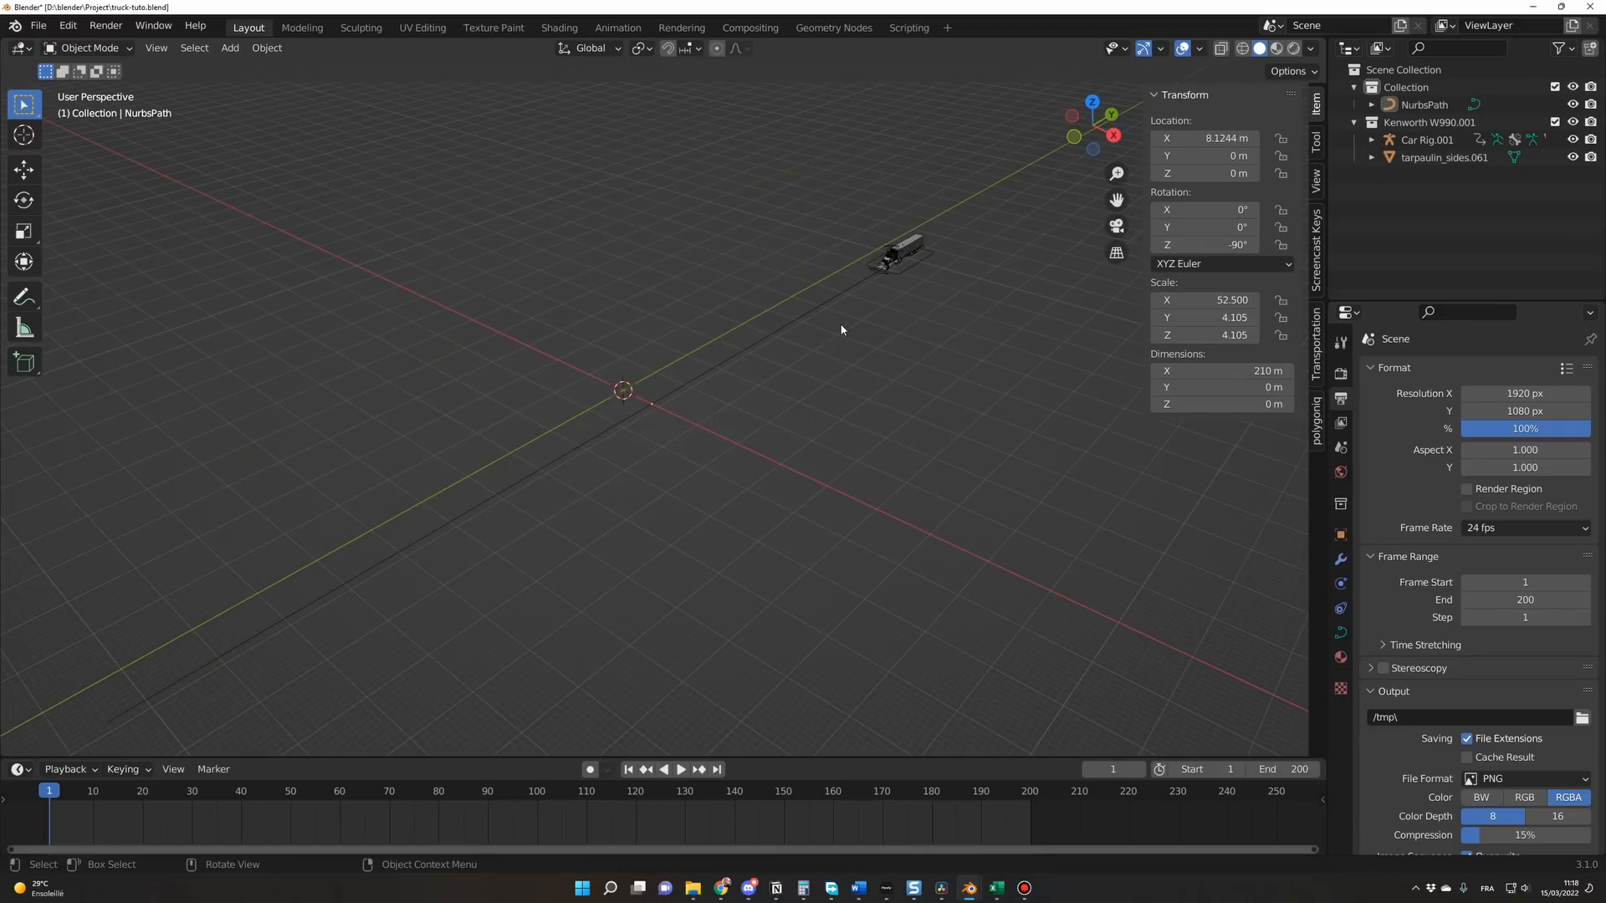
pyautogui.click(824, 307)
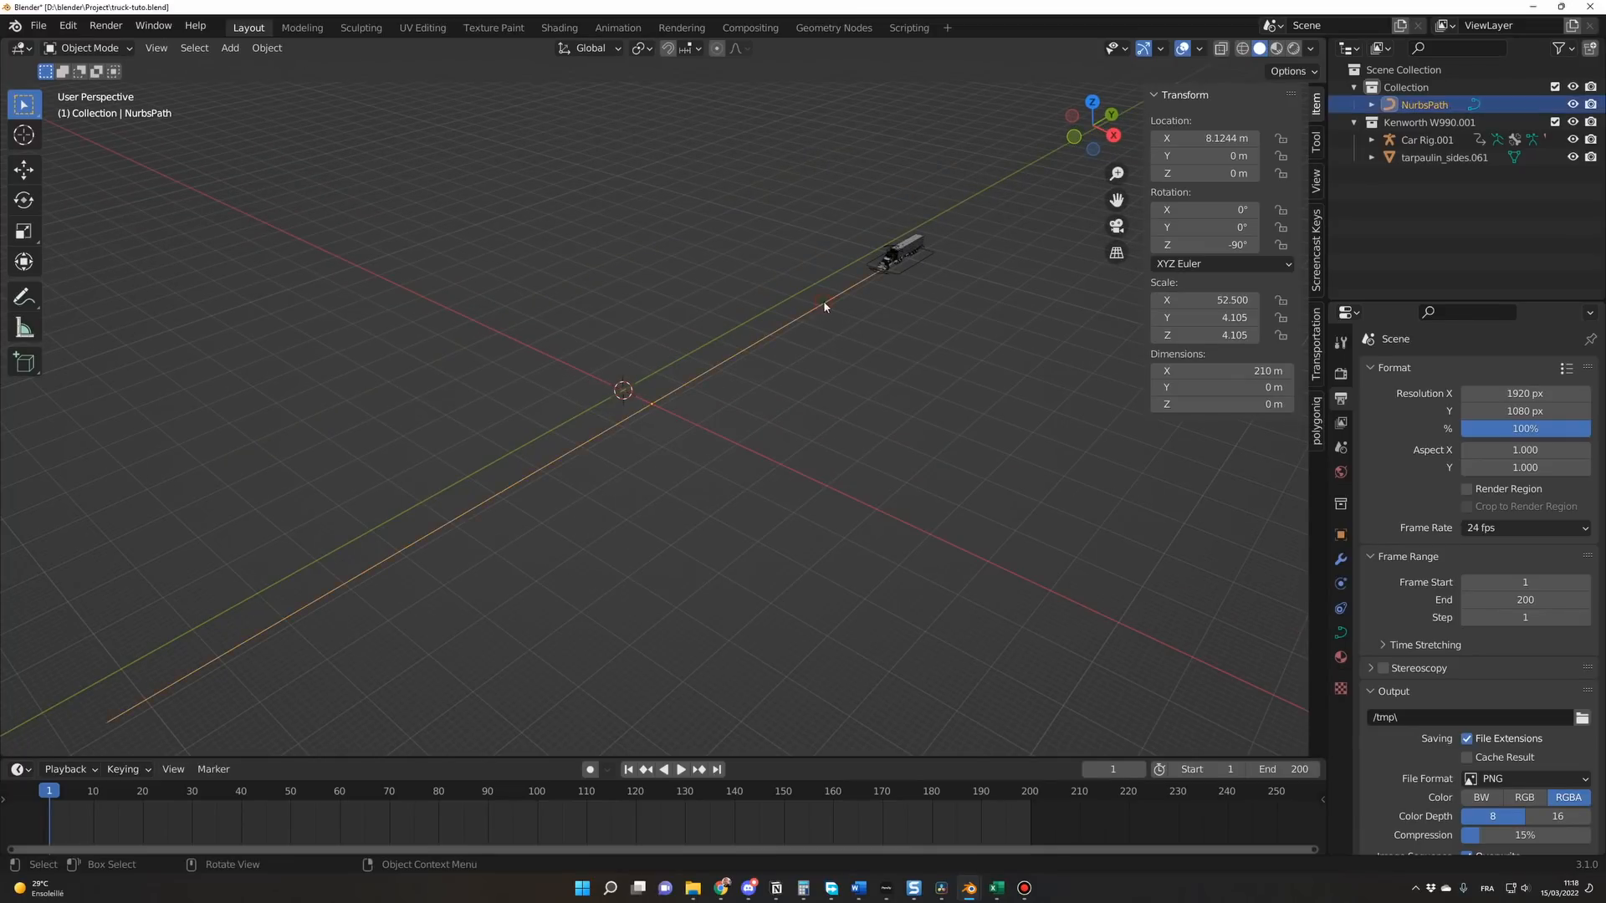
pyautogui.hotkey('ctrl', 'a')
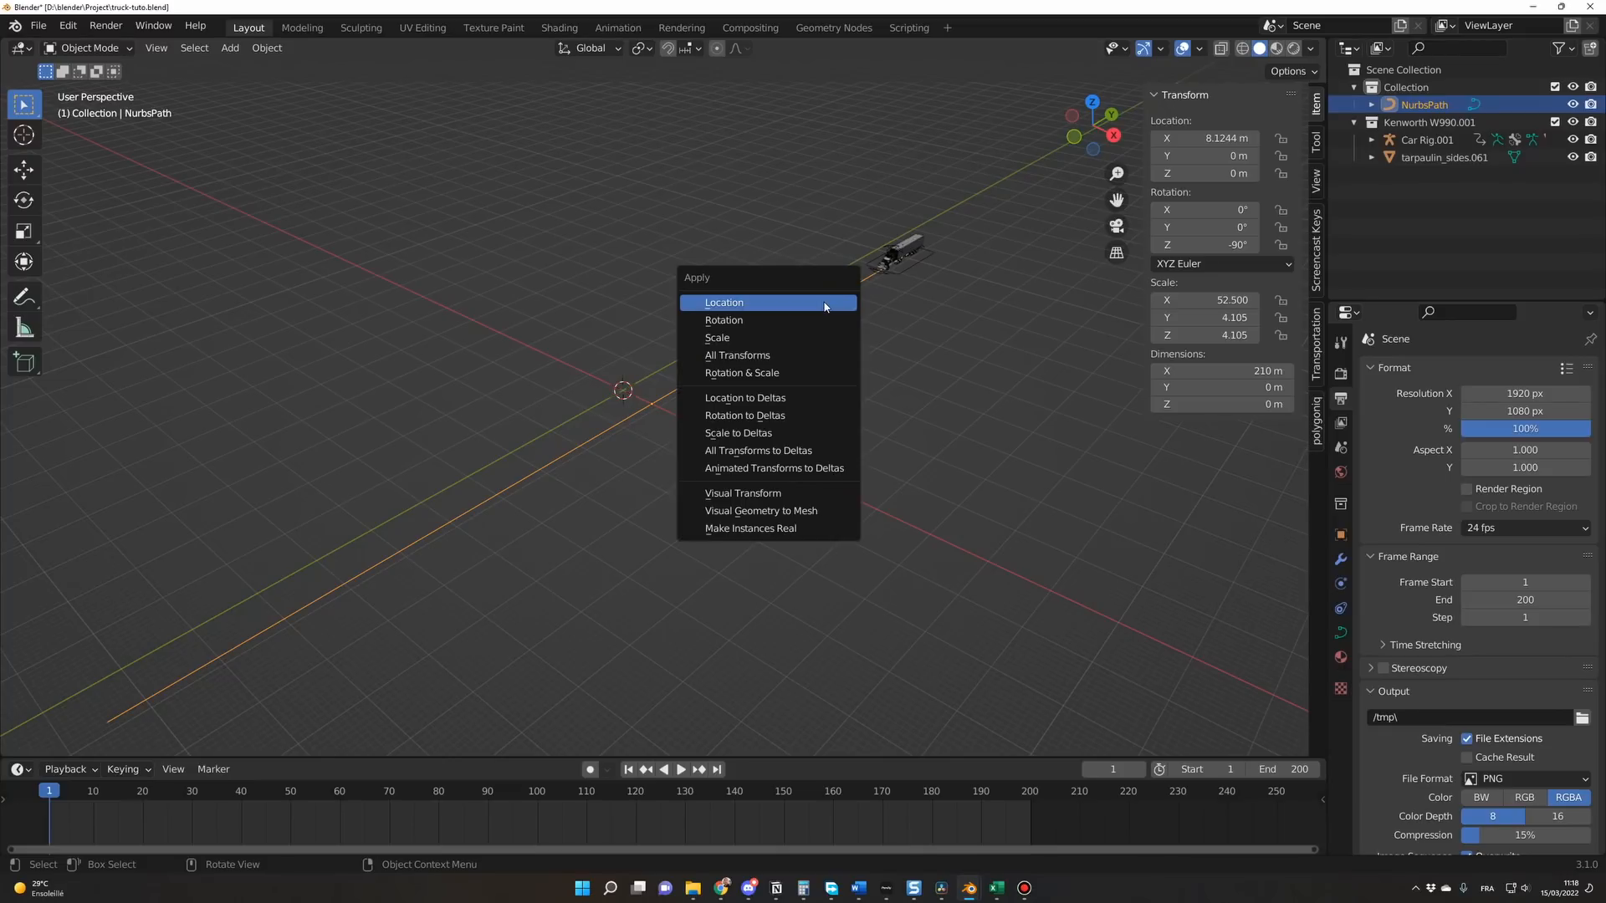
pyautogui.click(752, 357)
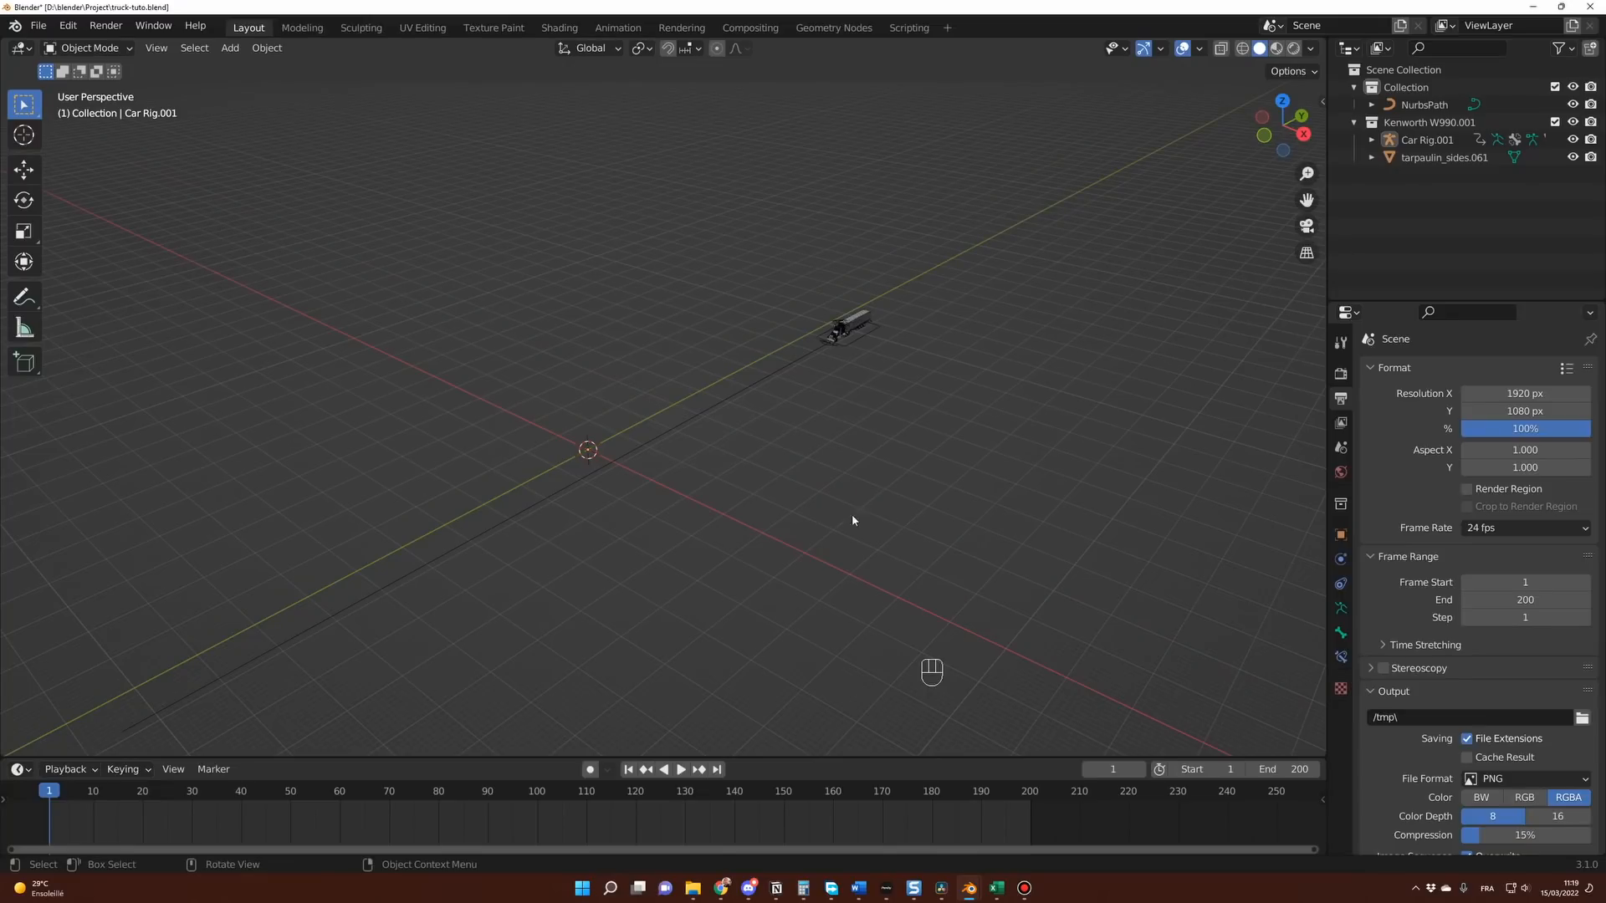
# Keyframe the truck rig's Follow Path offset factor at 0 on frame 1 and switch the rig to Pose Mode.
pyautogui.click(865, 340)
pyautogui.press('KP_Decimal')
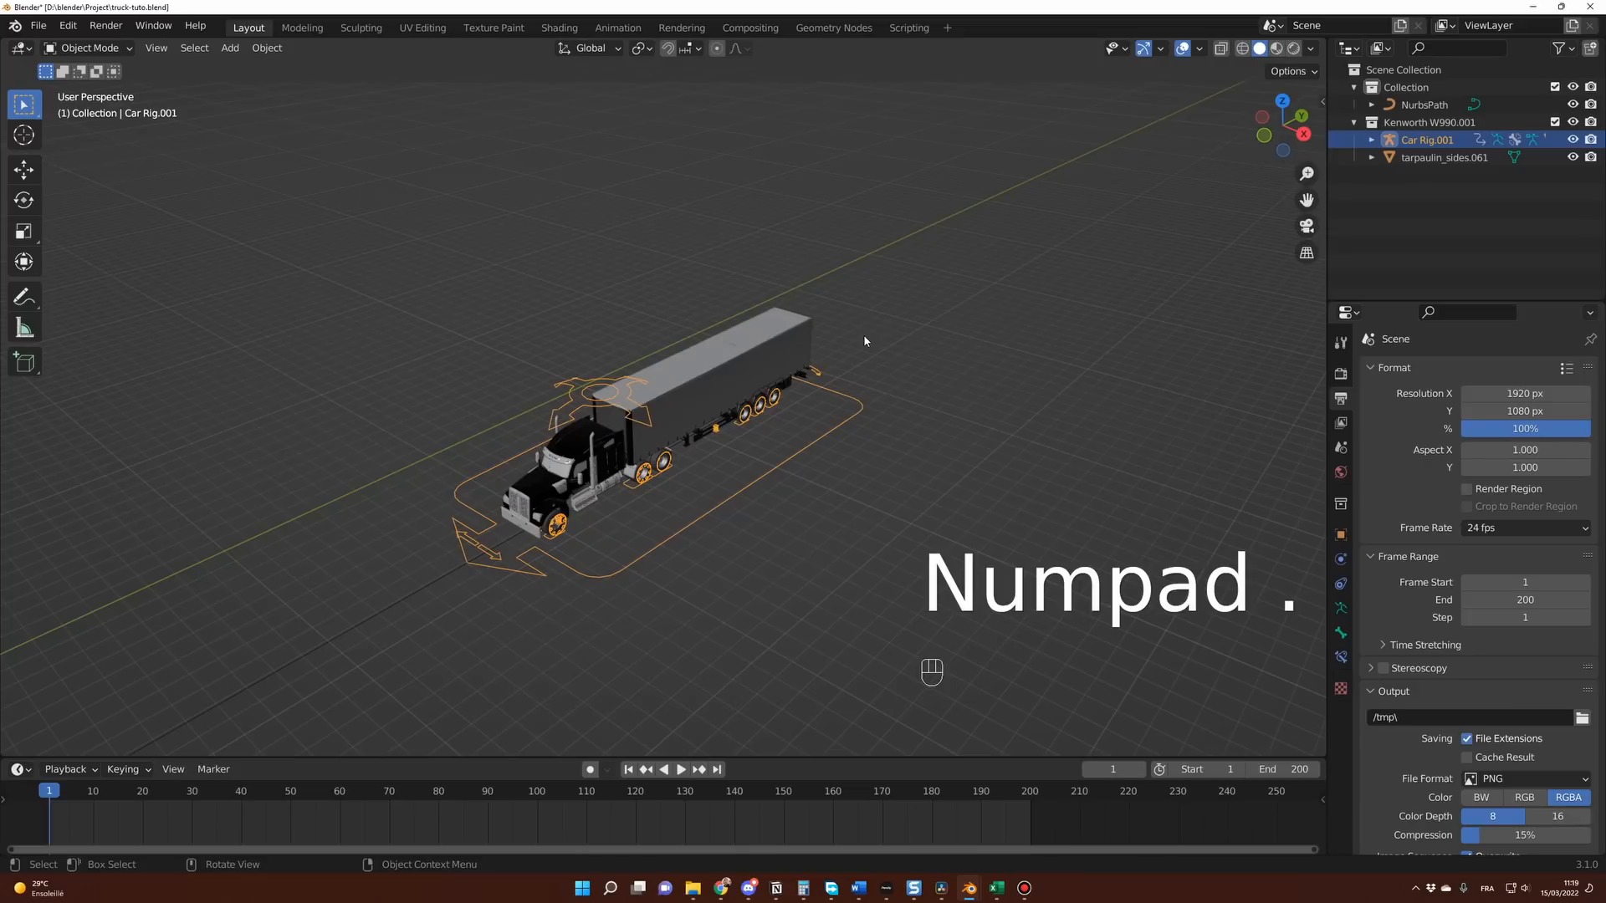
pyautogui.click(1341, 659)
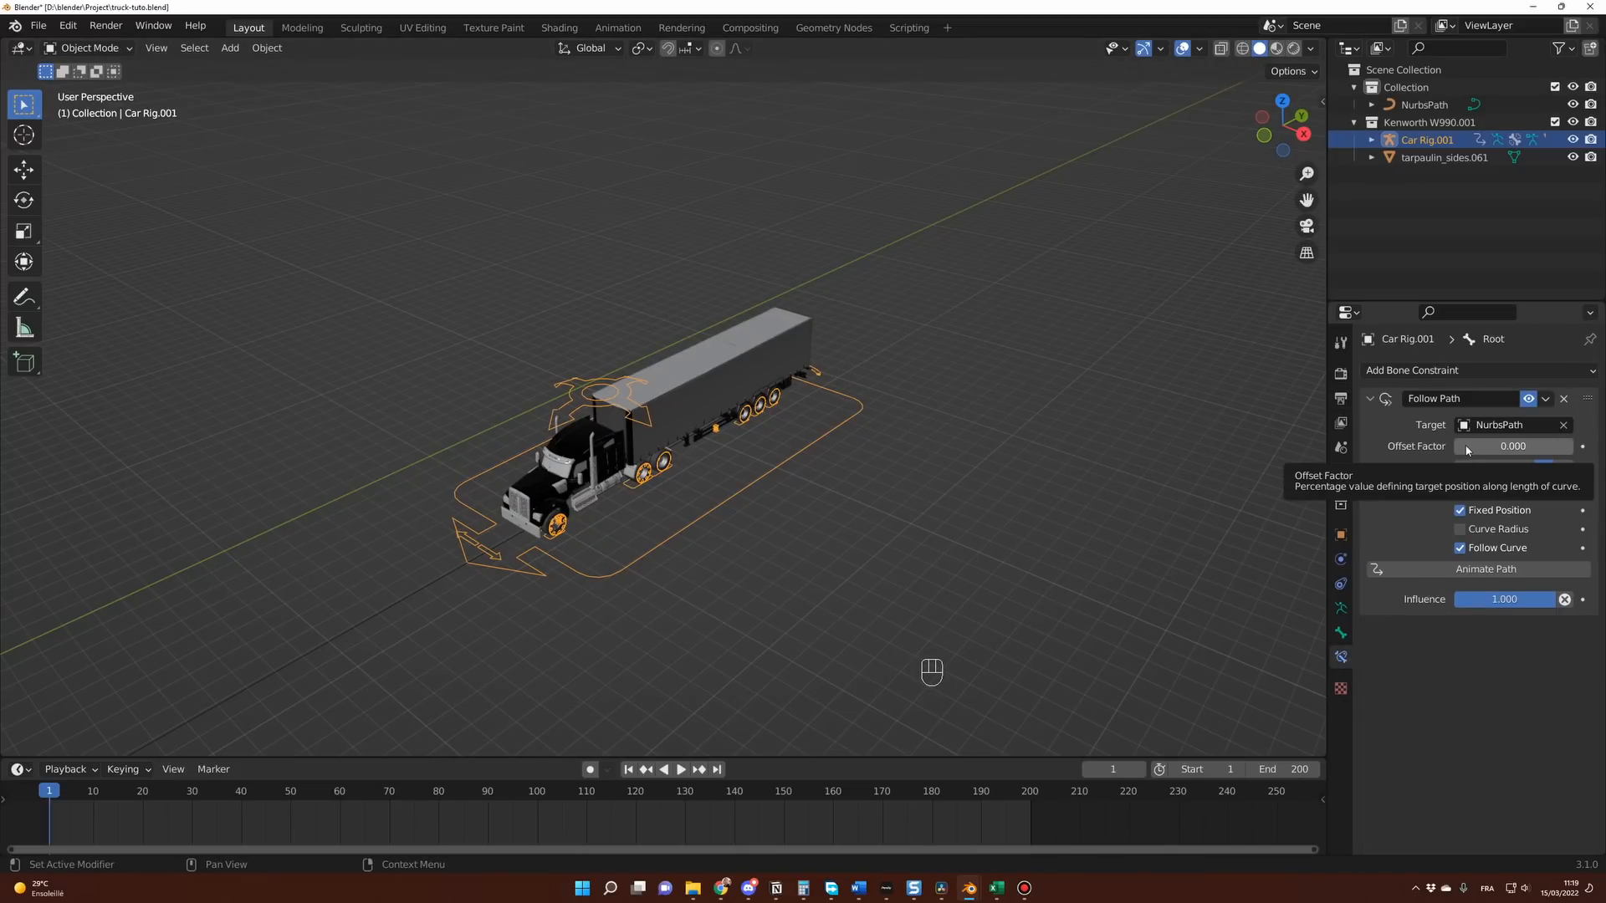
pyautogui.press('i')
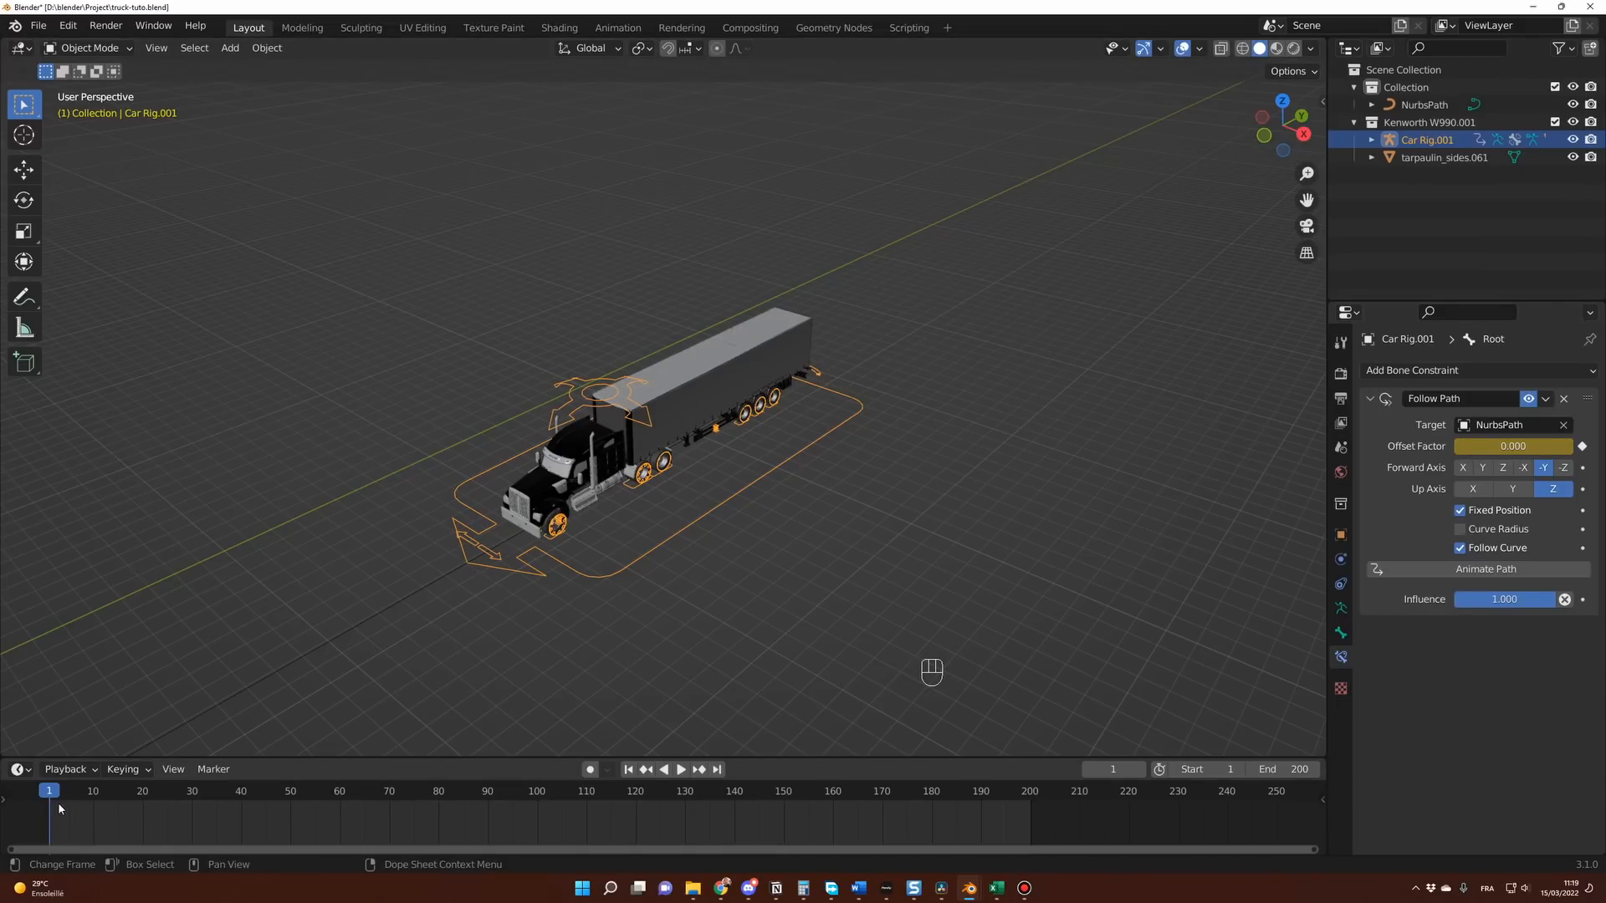
pyautogui.click(106, 50)
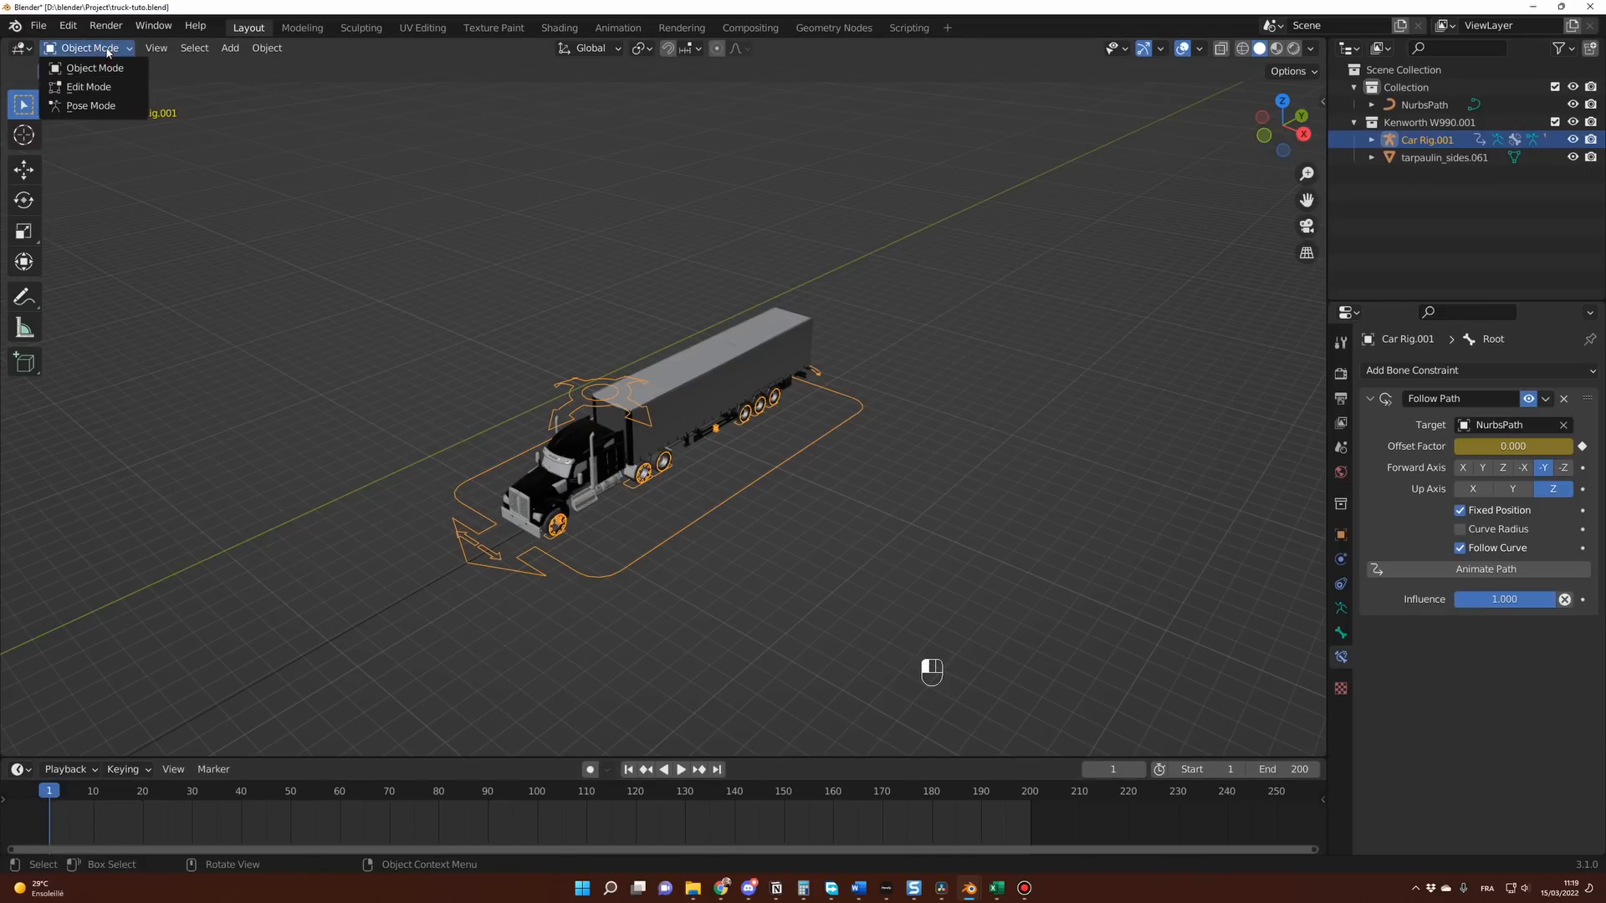
pyautogui.click(92, 105)
pyautogui.press('i')
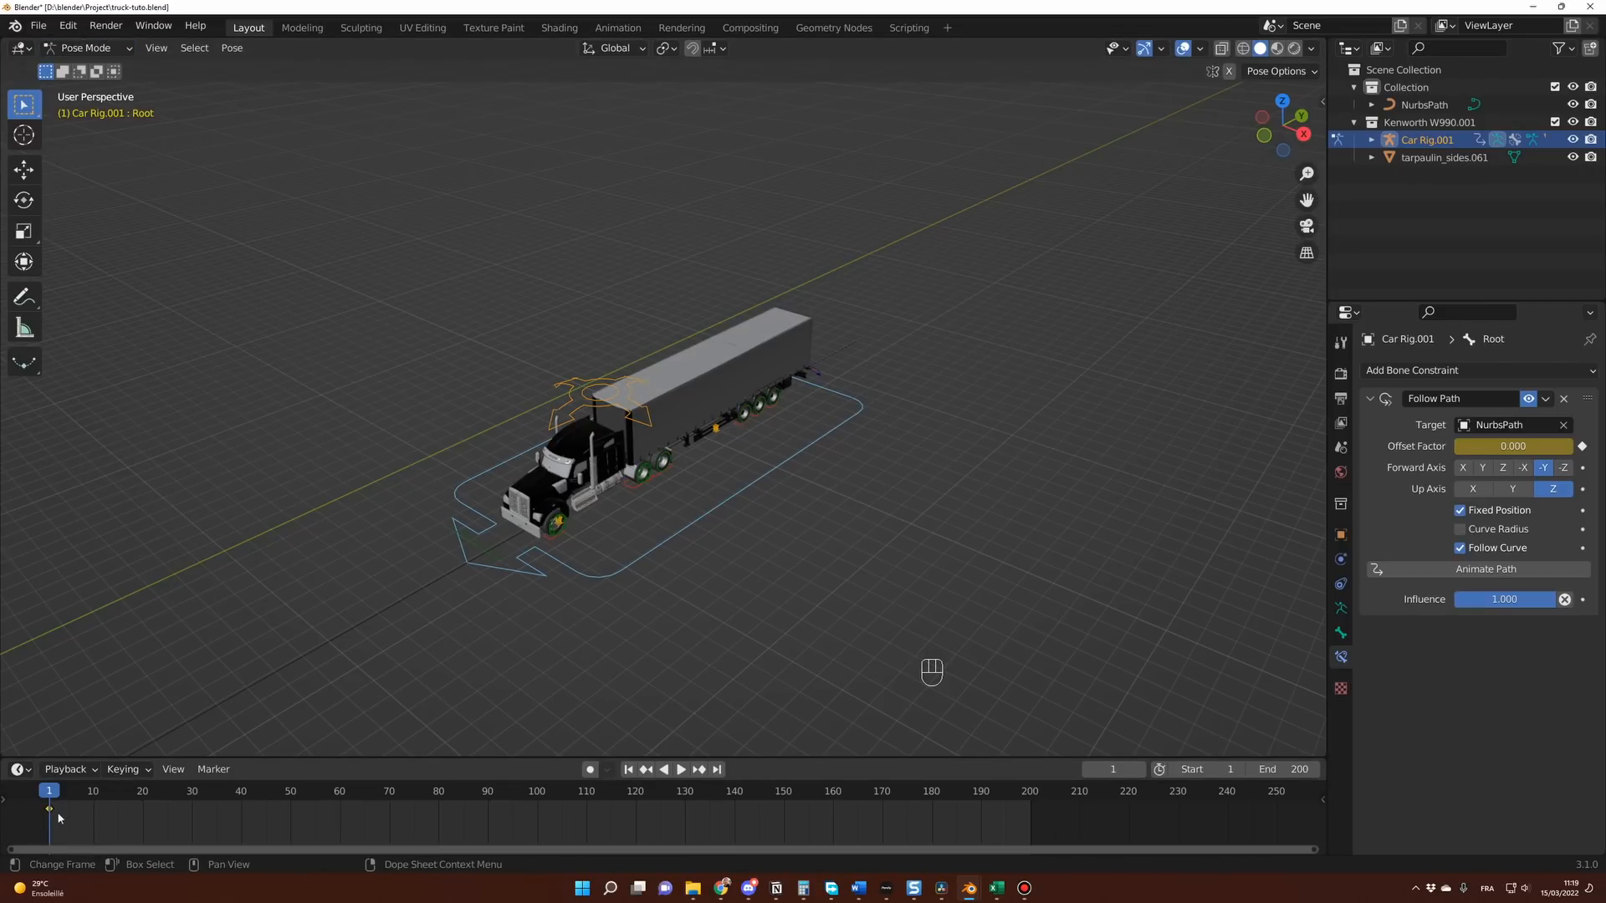
# Keyframe the Follow Path offset factor at 1.000 on frame 200 and return to frame 1.
pyautogui.moveTo(52, 797); pyautogui.dragTo(1030, 801)
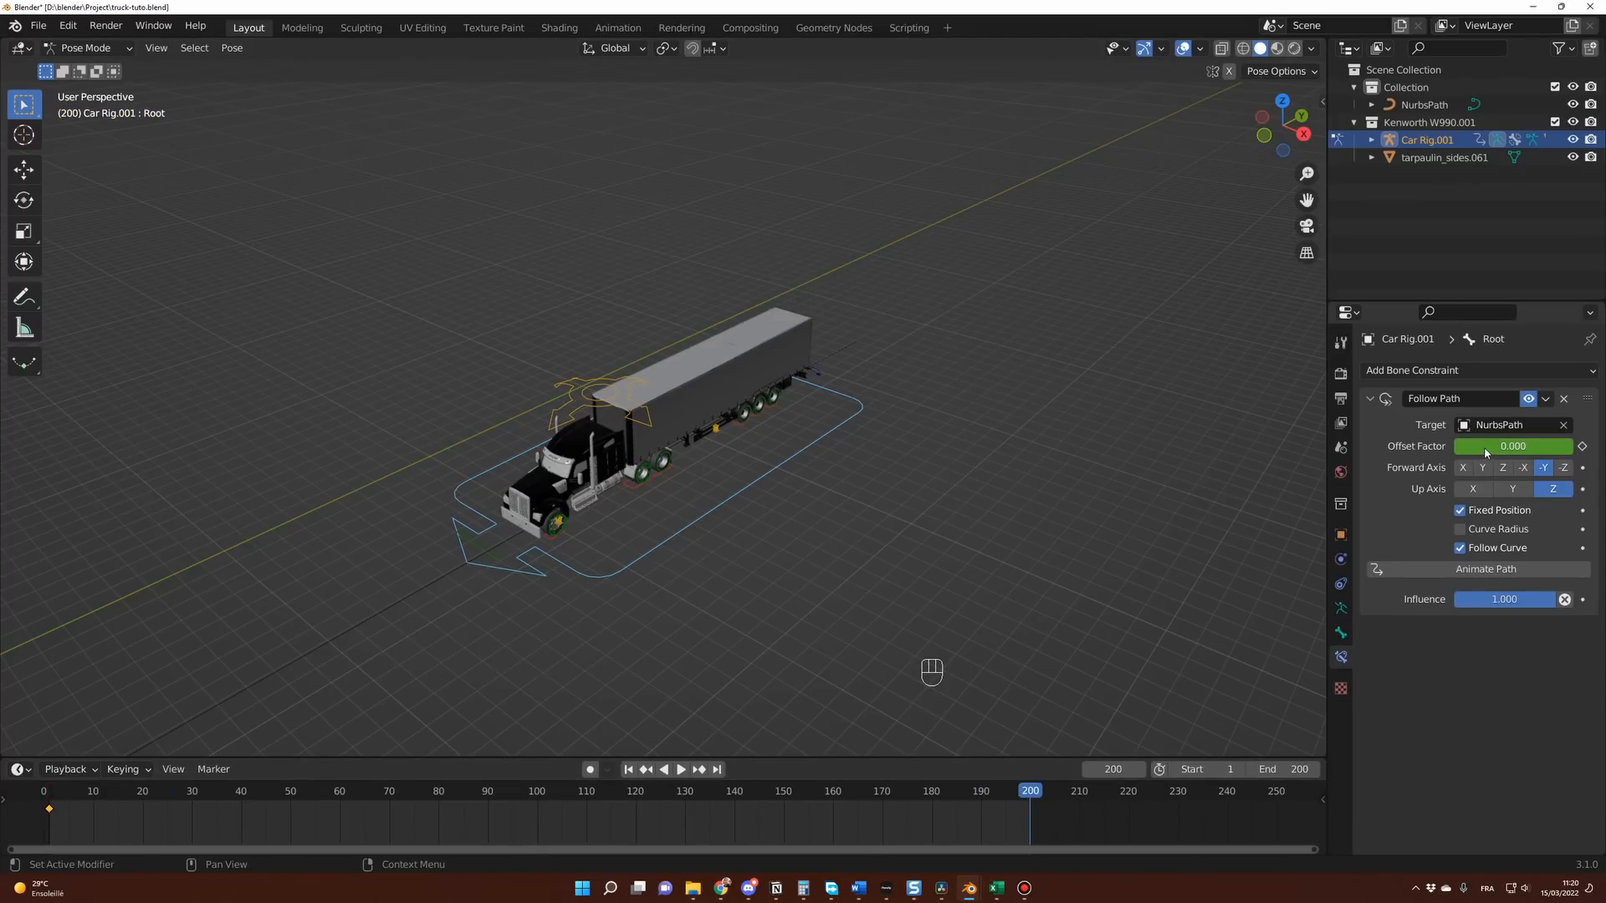
pyautogui.moveTo(1478, 453); pyautogui.dragTo(1516, 450)
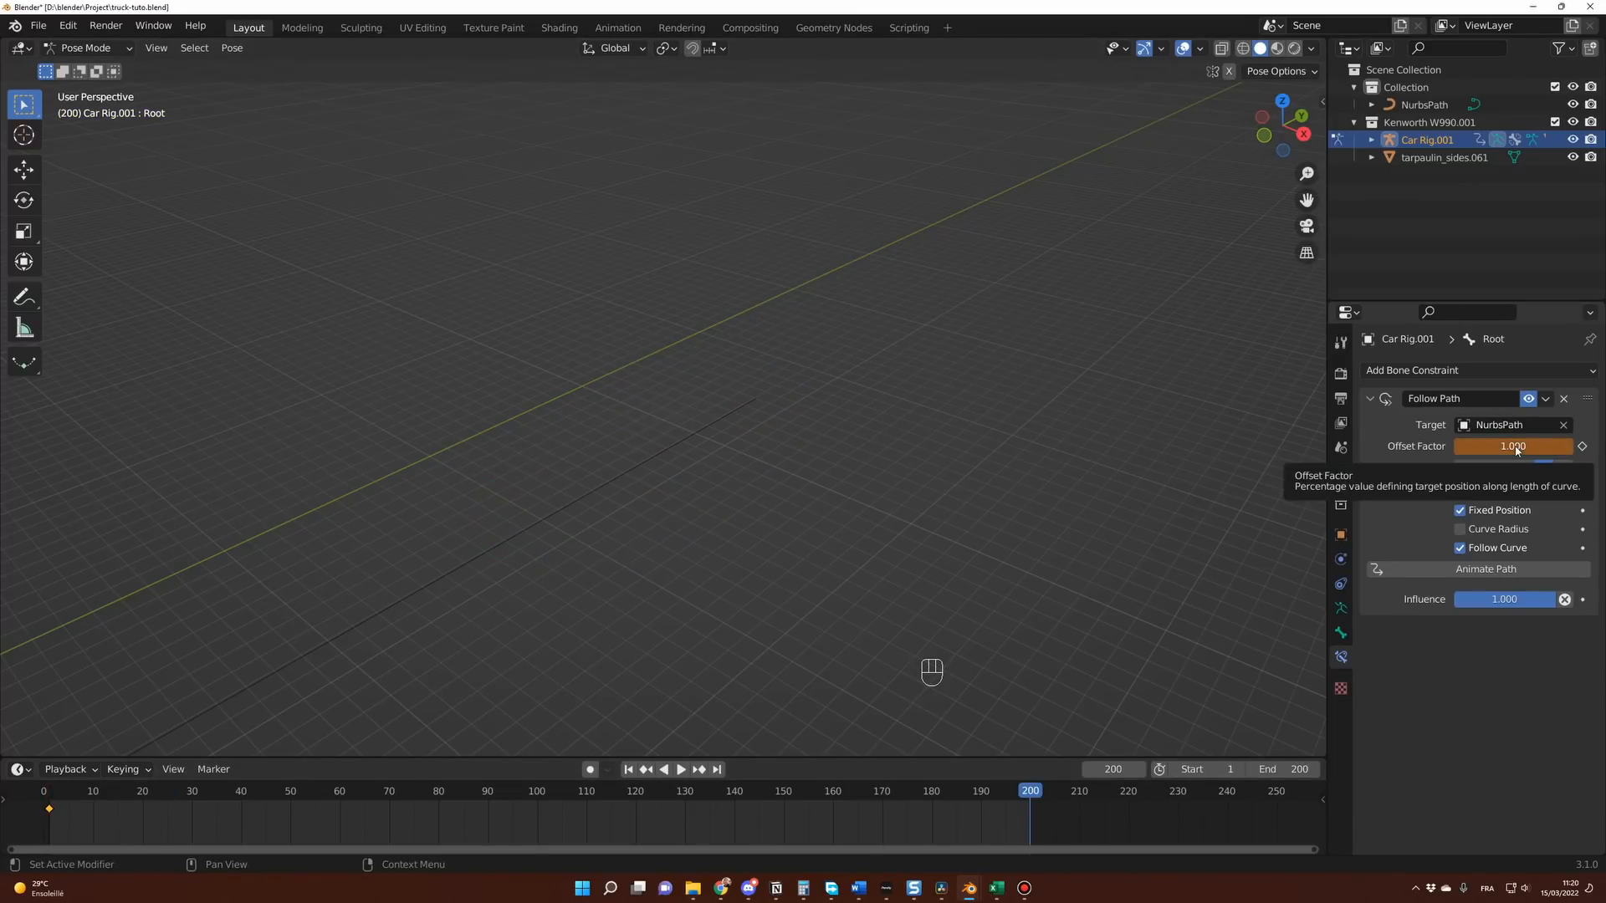
pyautogui.press('i')
pyautogui.hotkey('shift', 'Left')
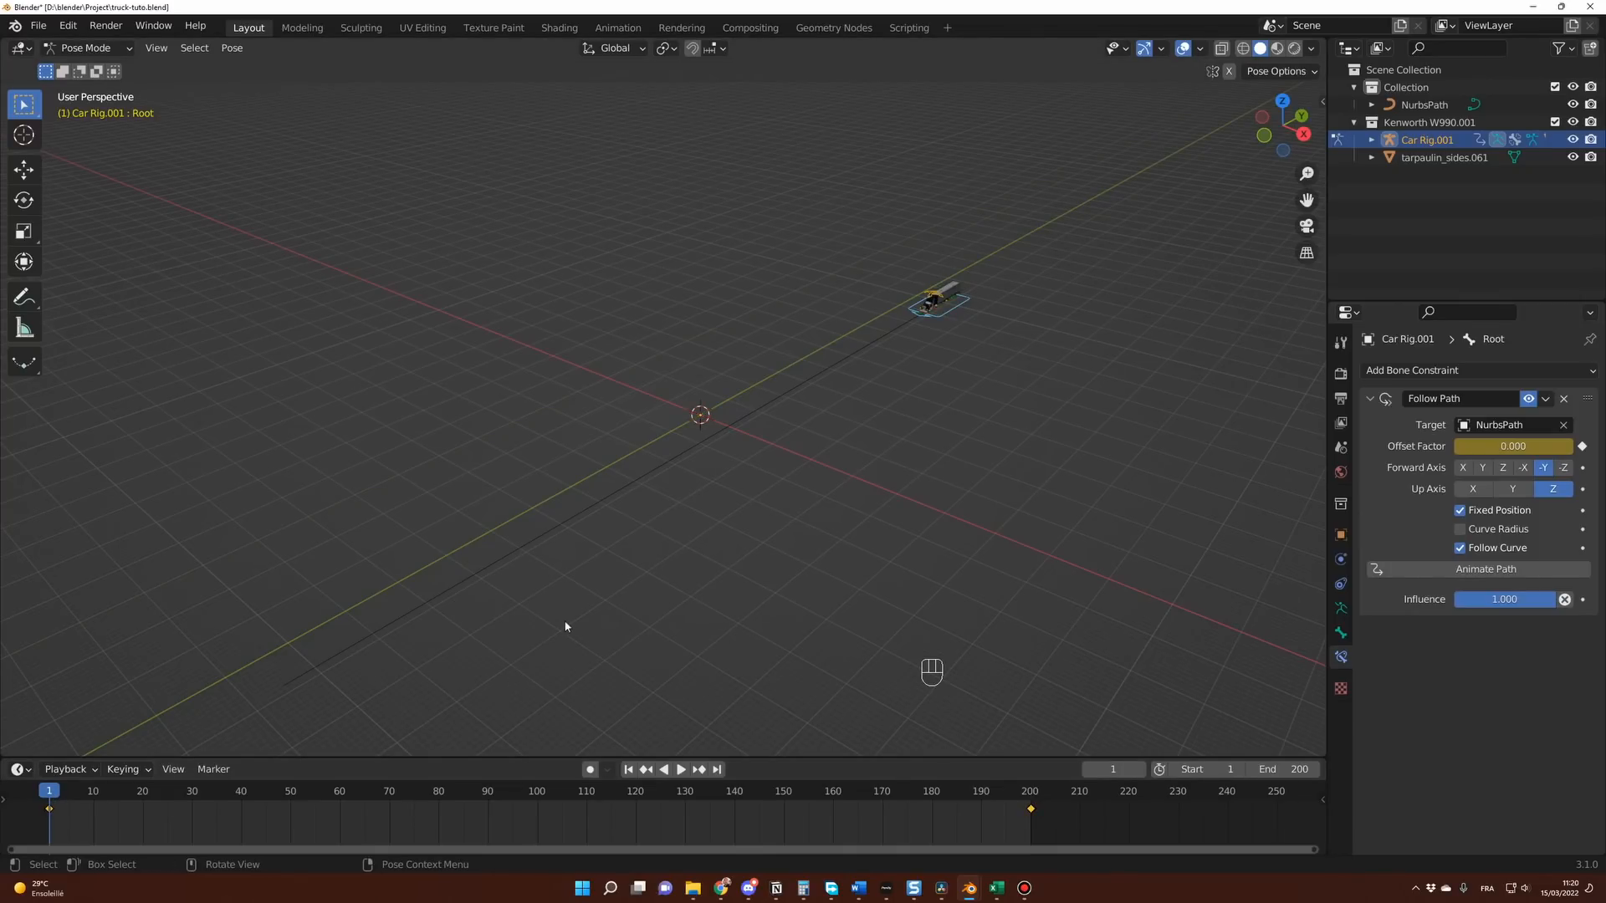
# Play back the truck's drive along the path and stop partway through.
pyautogui.press('space')
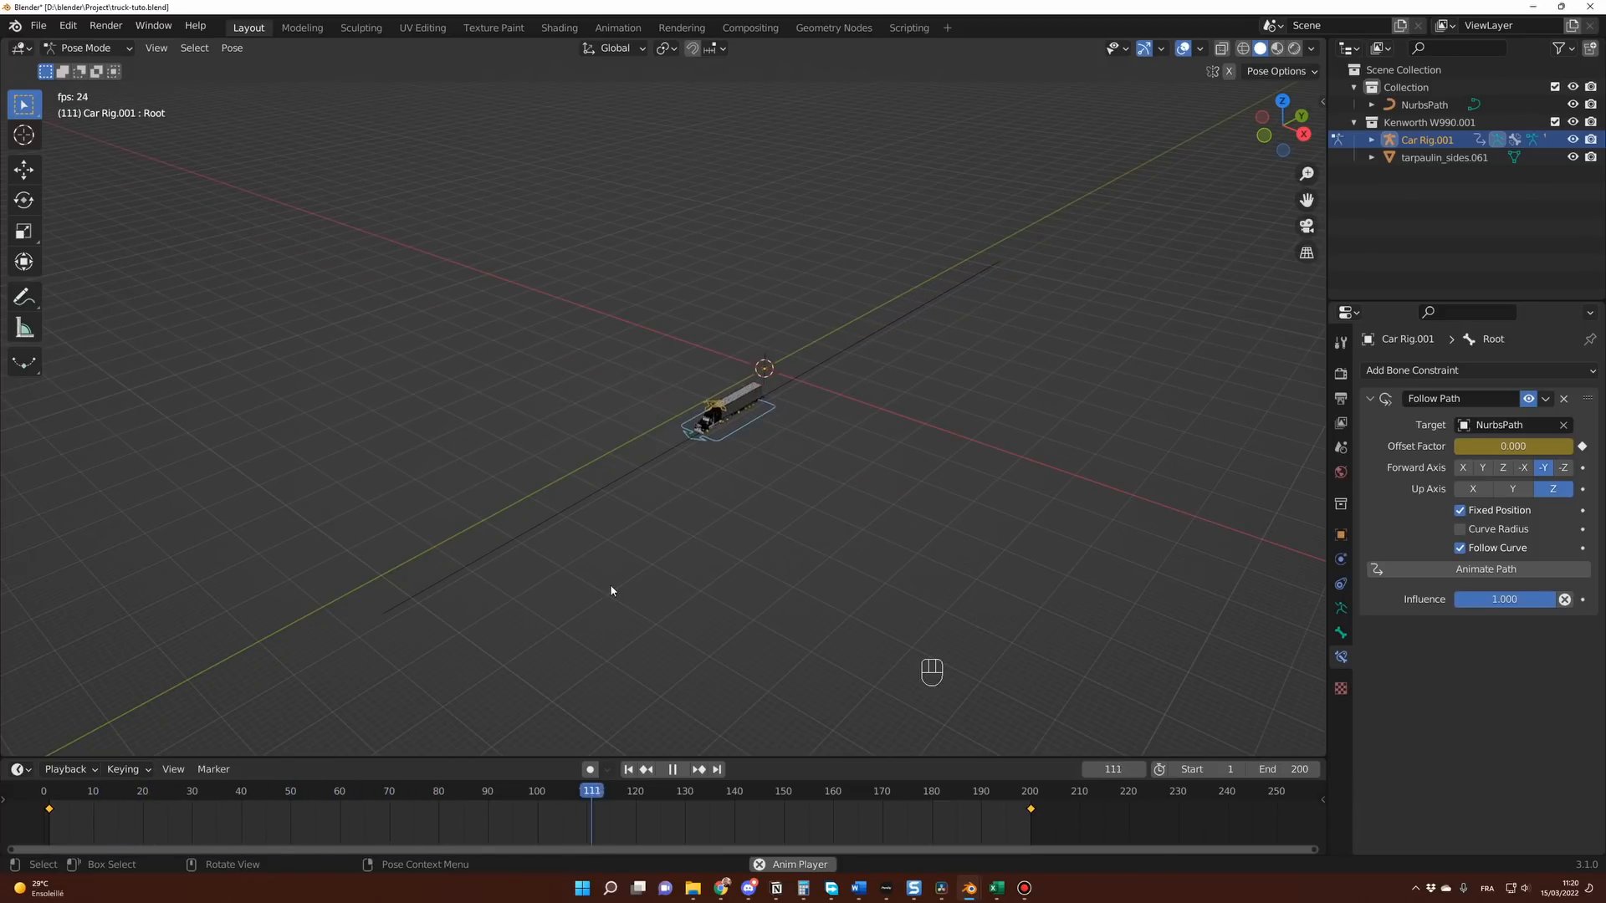
pyautogui.press('space')
pyautogui.press('space')
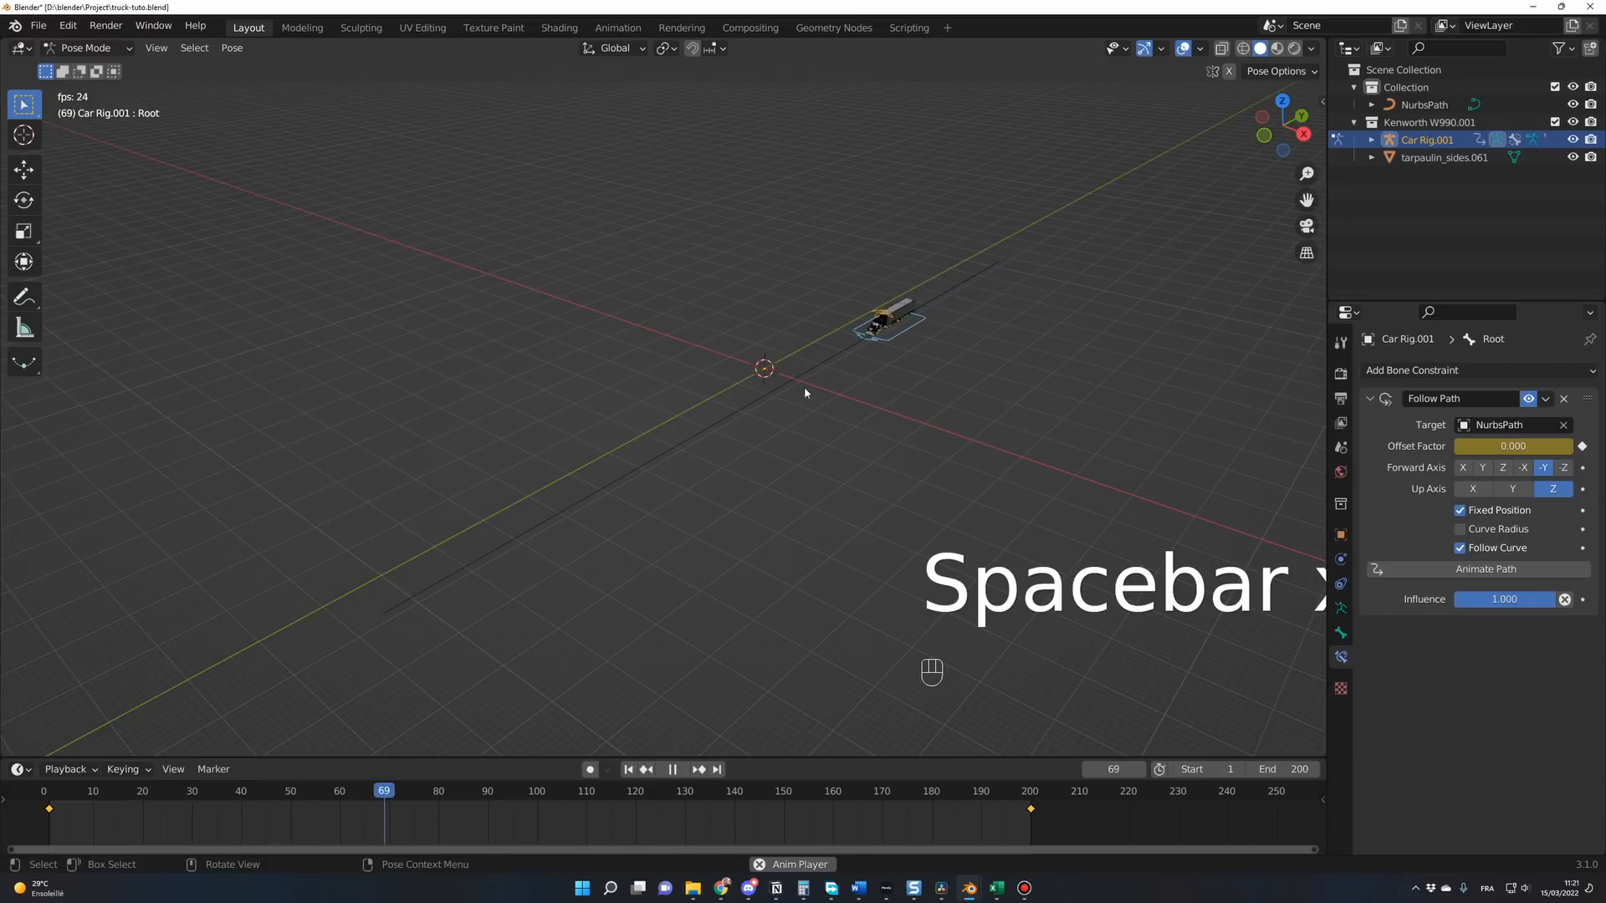
pyautogui.press('space')
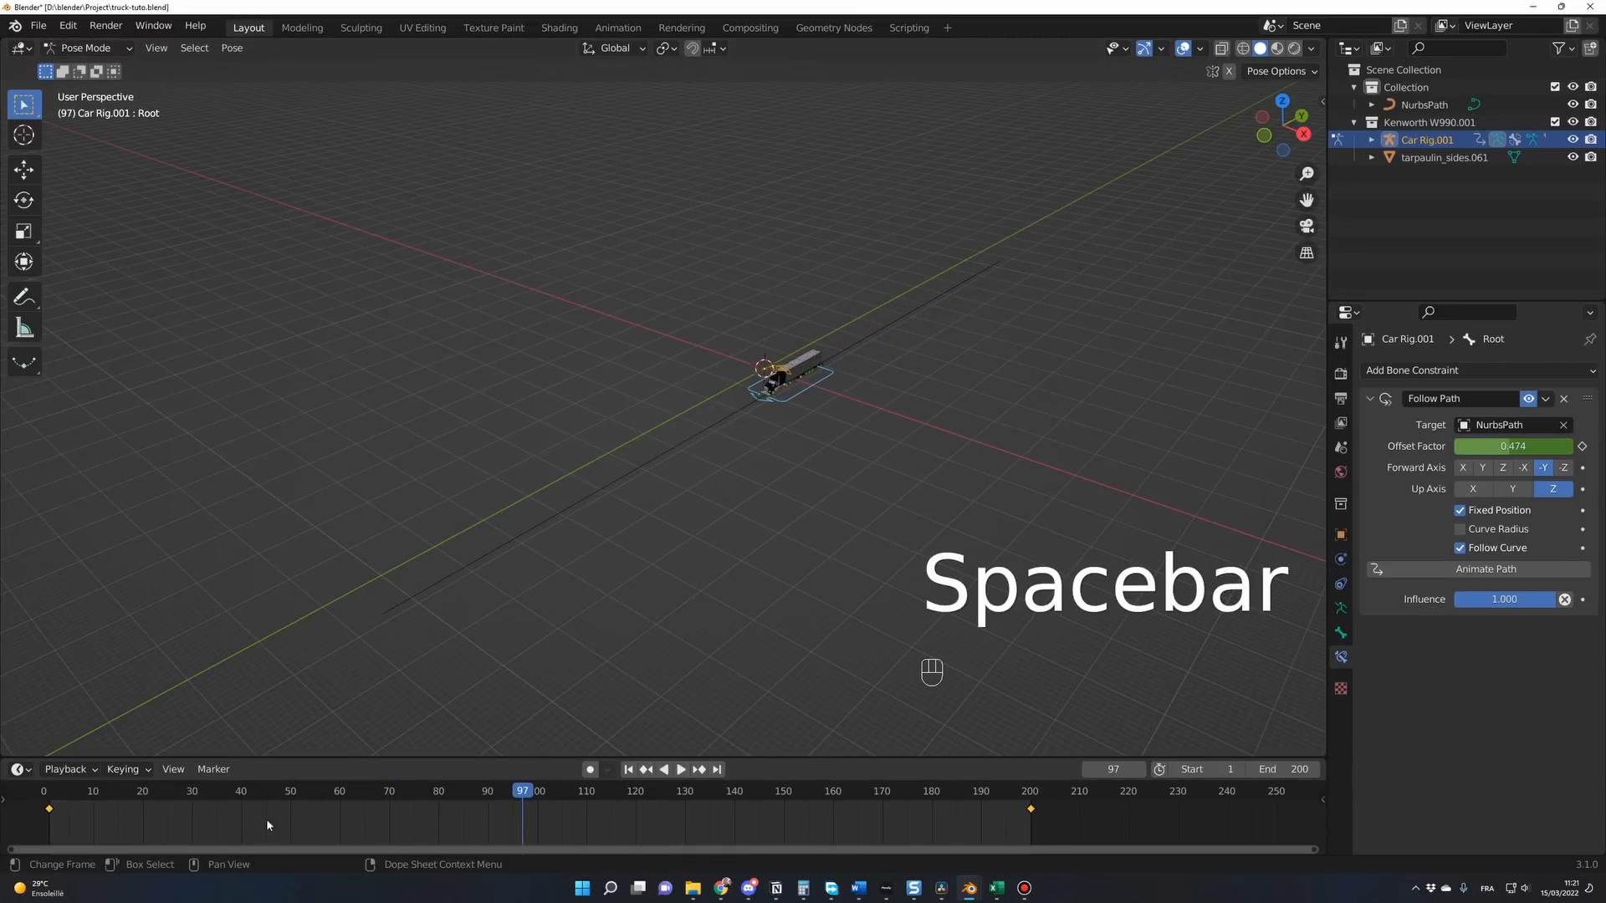
# Set the Follow Path keyframes' interpolation mode to Linear and replay the truck's drive from the first frame.
pyautogui.rightClick(556, 817)
pyautogui.moveTo(579, 734)
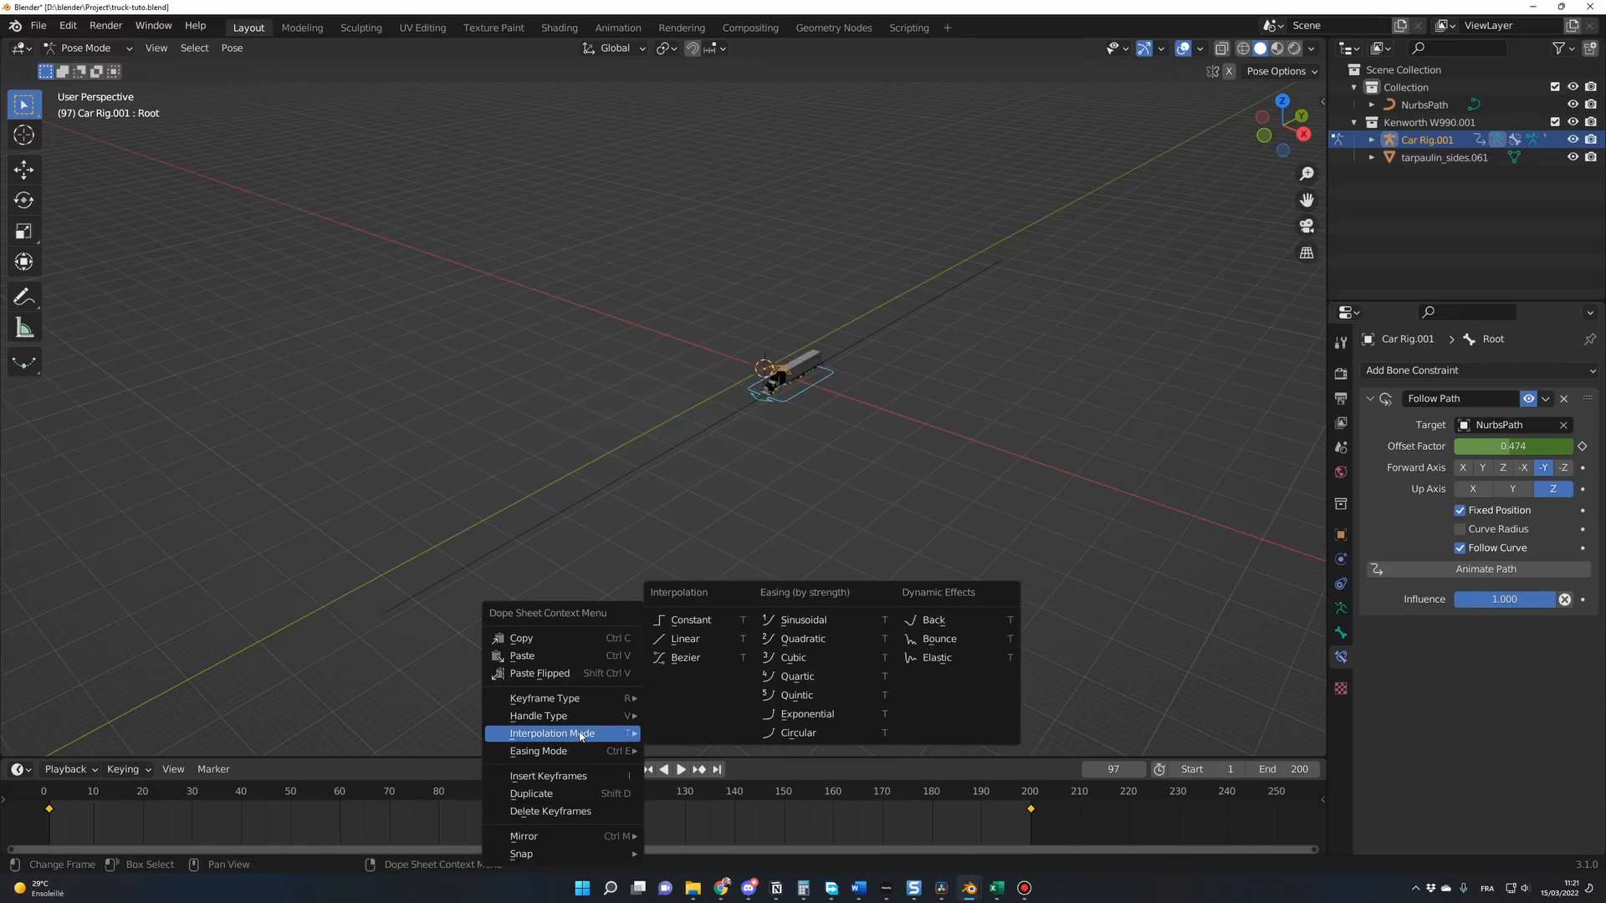
pyautogui.click(686, 639)
pyautogui.hotkey('shift', 'Left')
pyautogui.press('space')
pyautogui.moveTo(433, 528); pyautogui.dragTo(950, 294, button='middle')
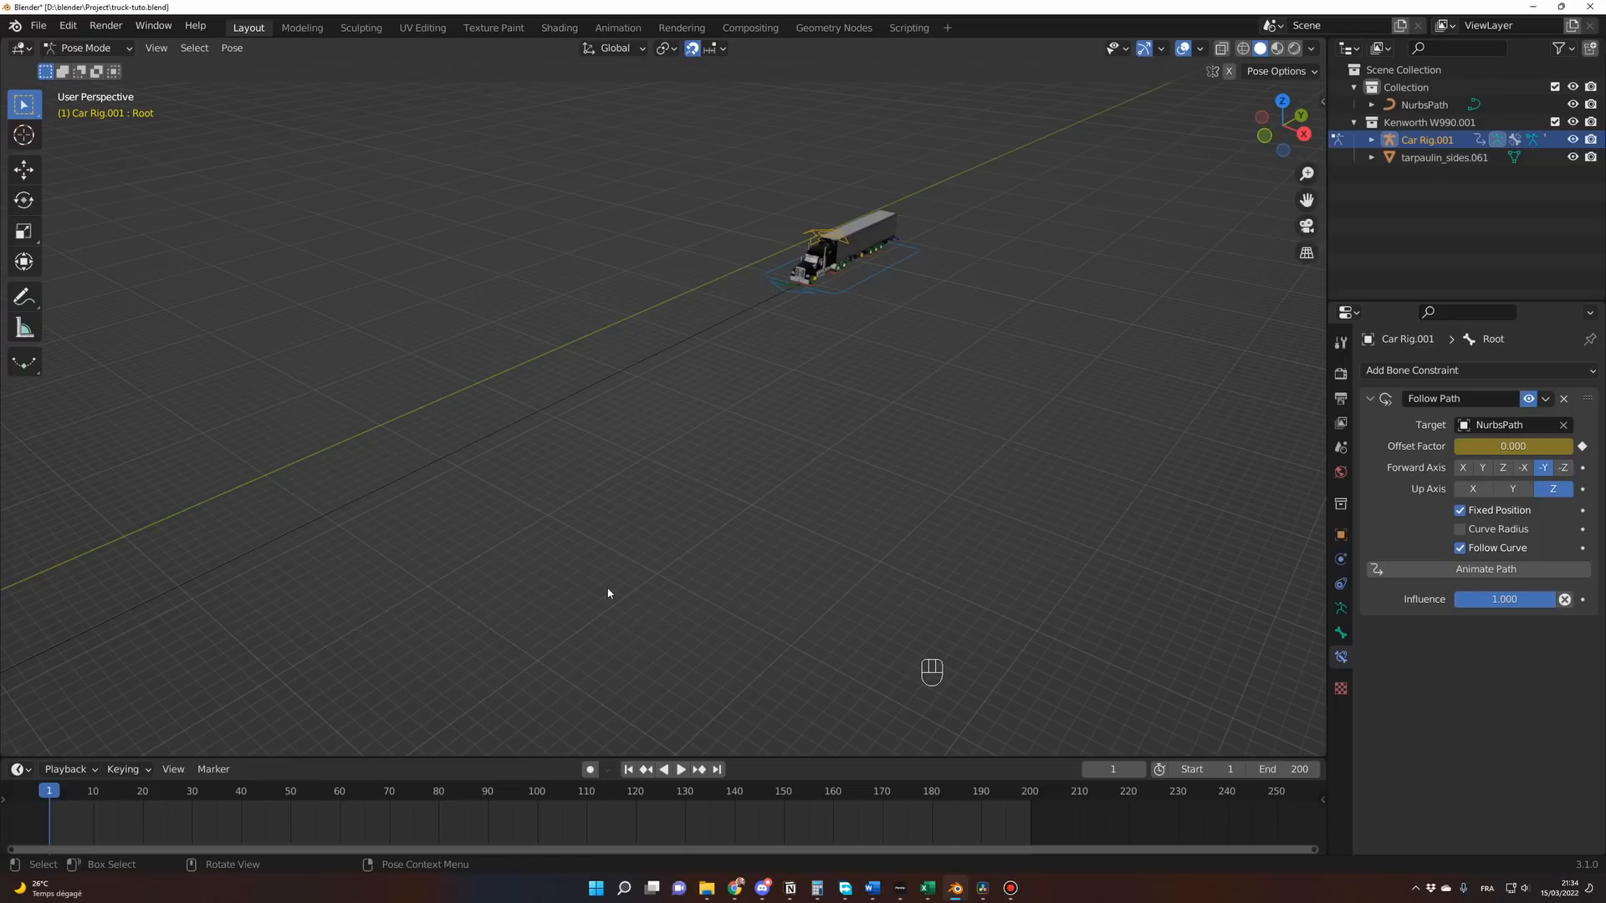
# Leave Pose Mode for Object Mode and add a camera to the scene.
pyautogui.hotkey('ctrl', 'Tab')
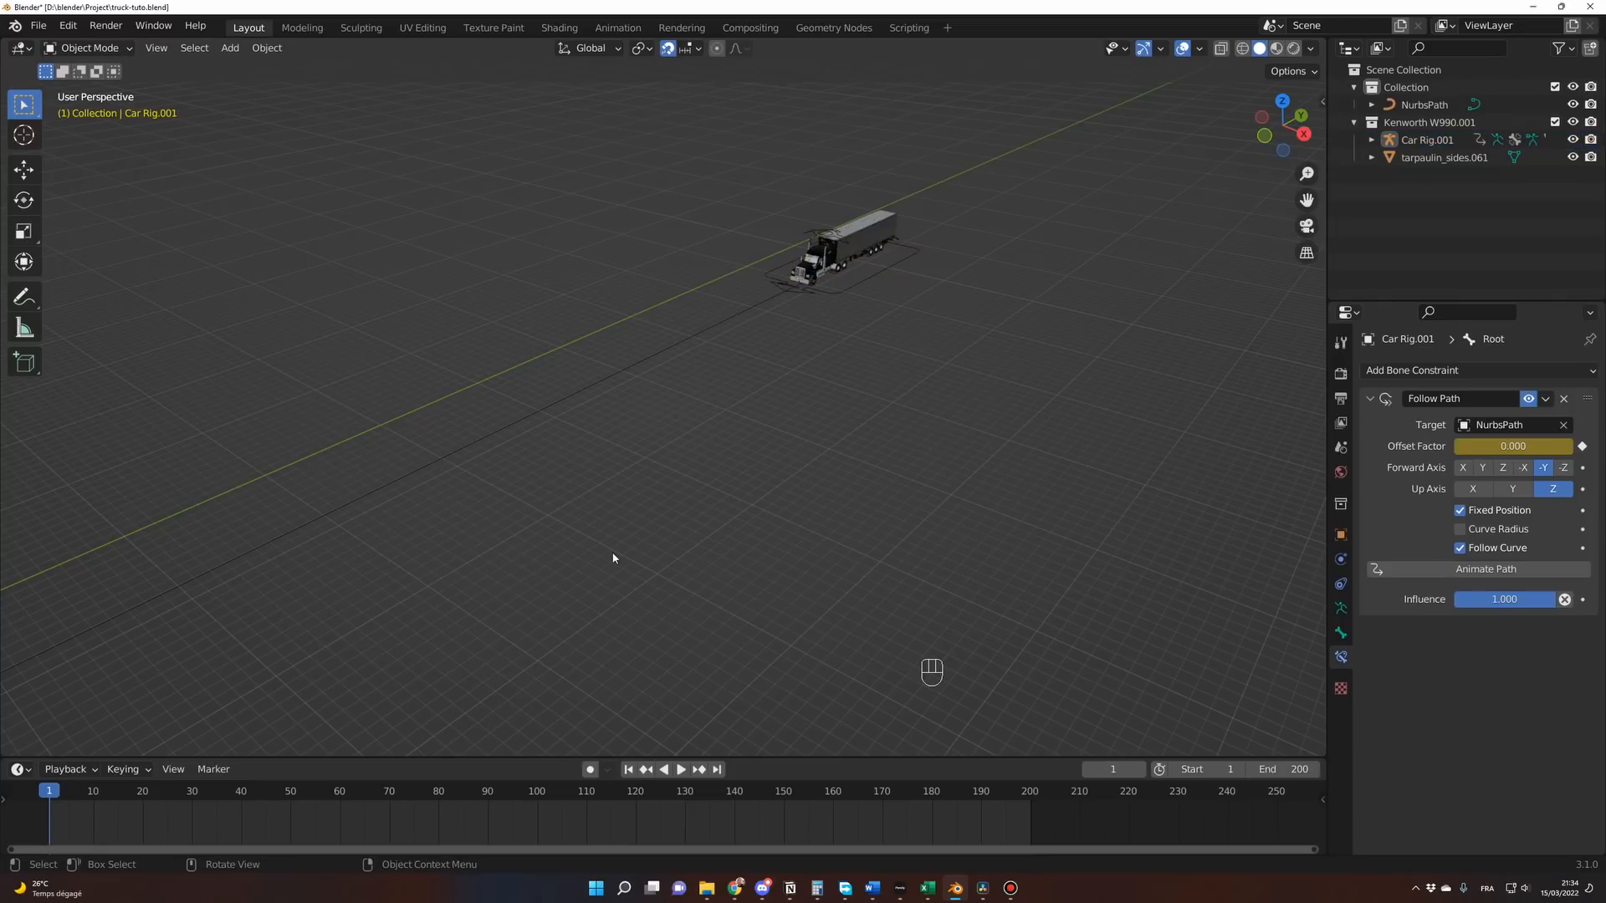
pyautogui.hotkey('shift', 'a')
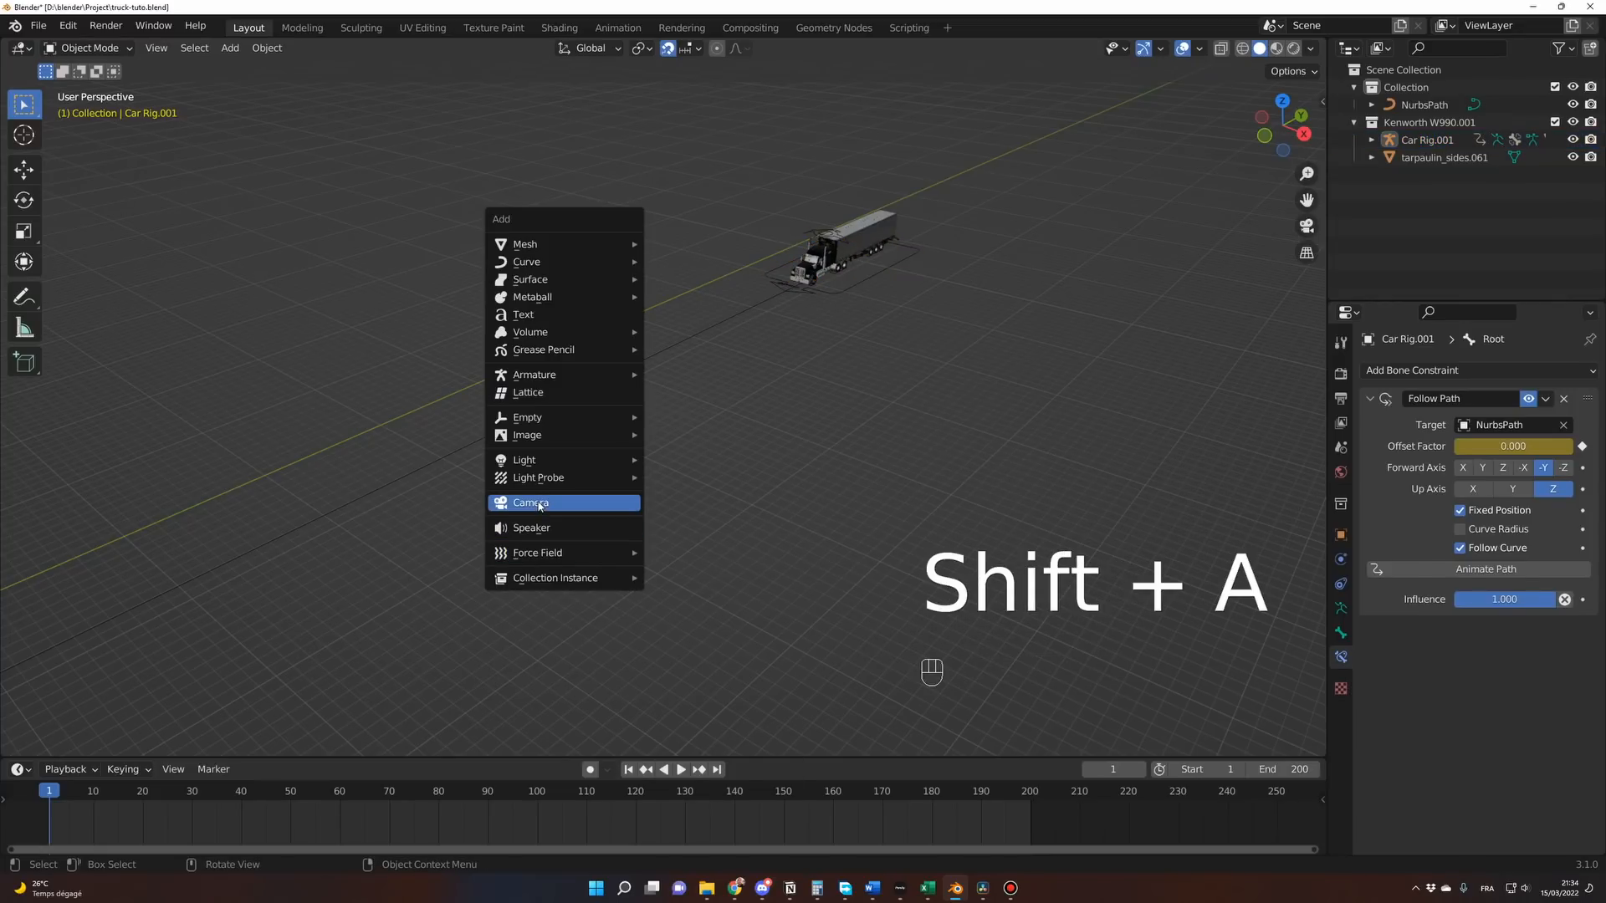
pyautogui.click(540, 505)
pyautogui.moveTo(704, 484); pyautogui.dragTo(785, 384, button='middle')
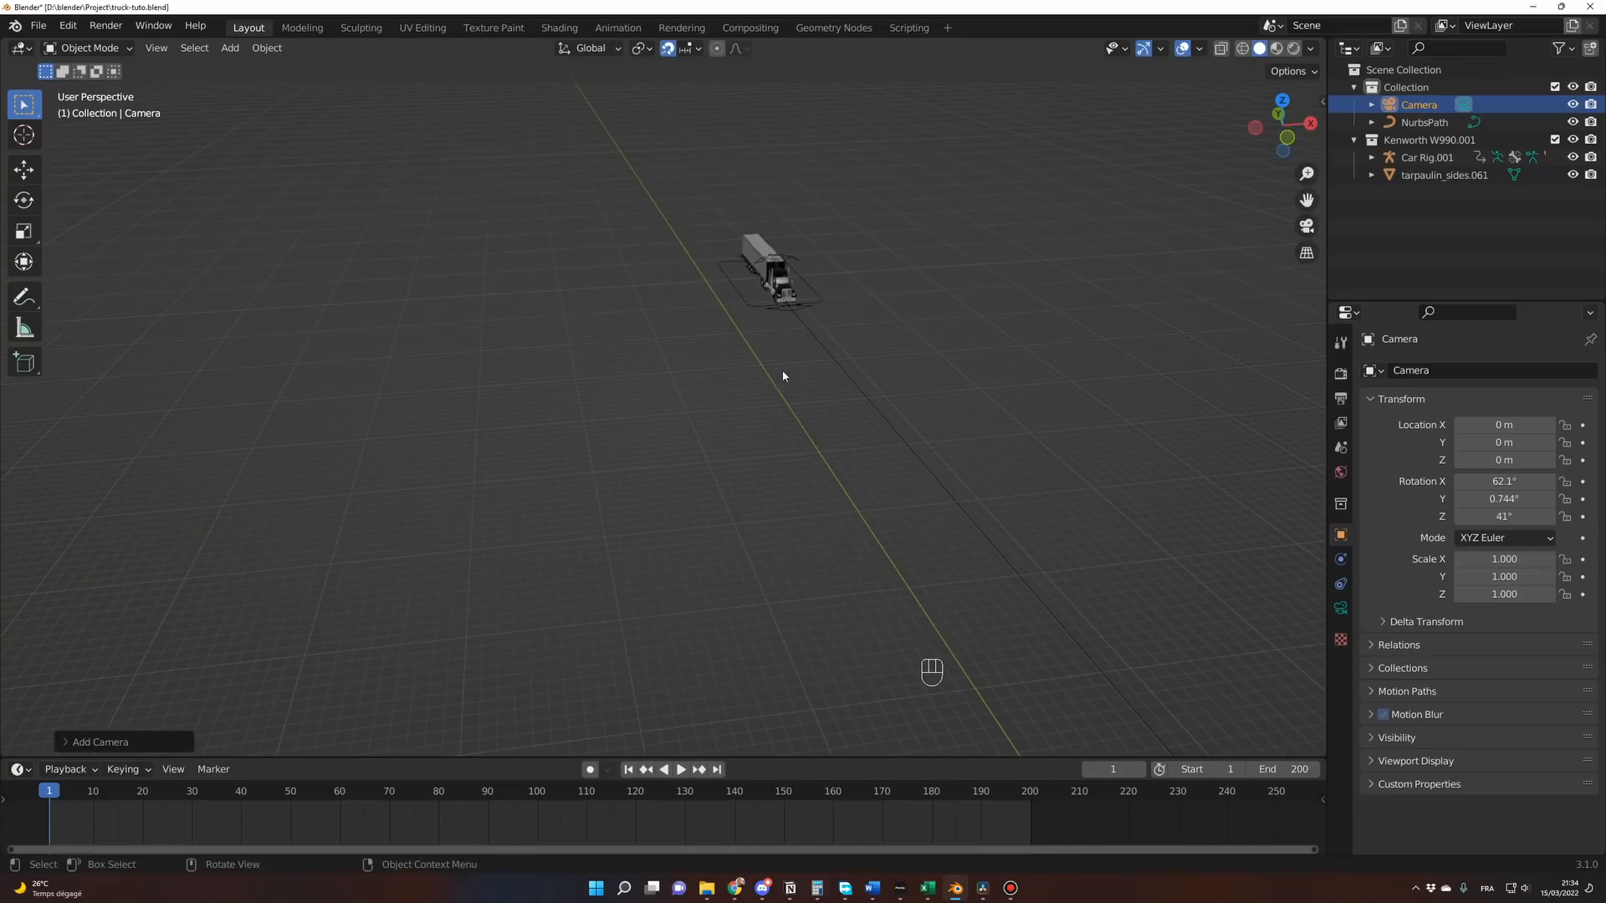
# Frame the truck's cab from a low front three-quarter angle and align the camera to that view.
pyautogui.click(779, 292)
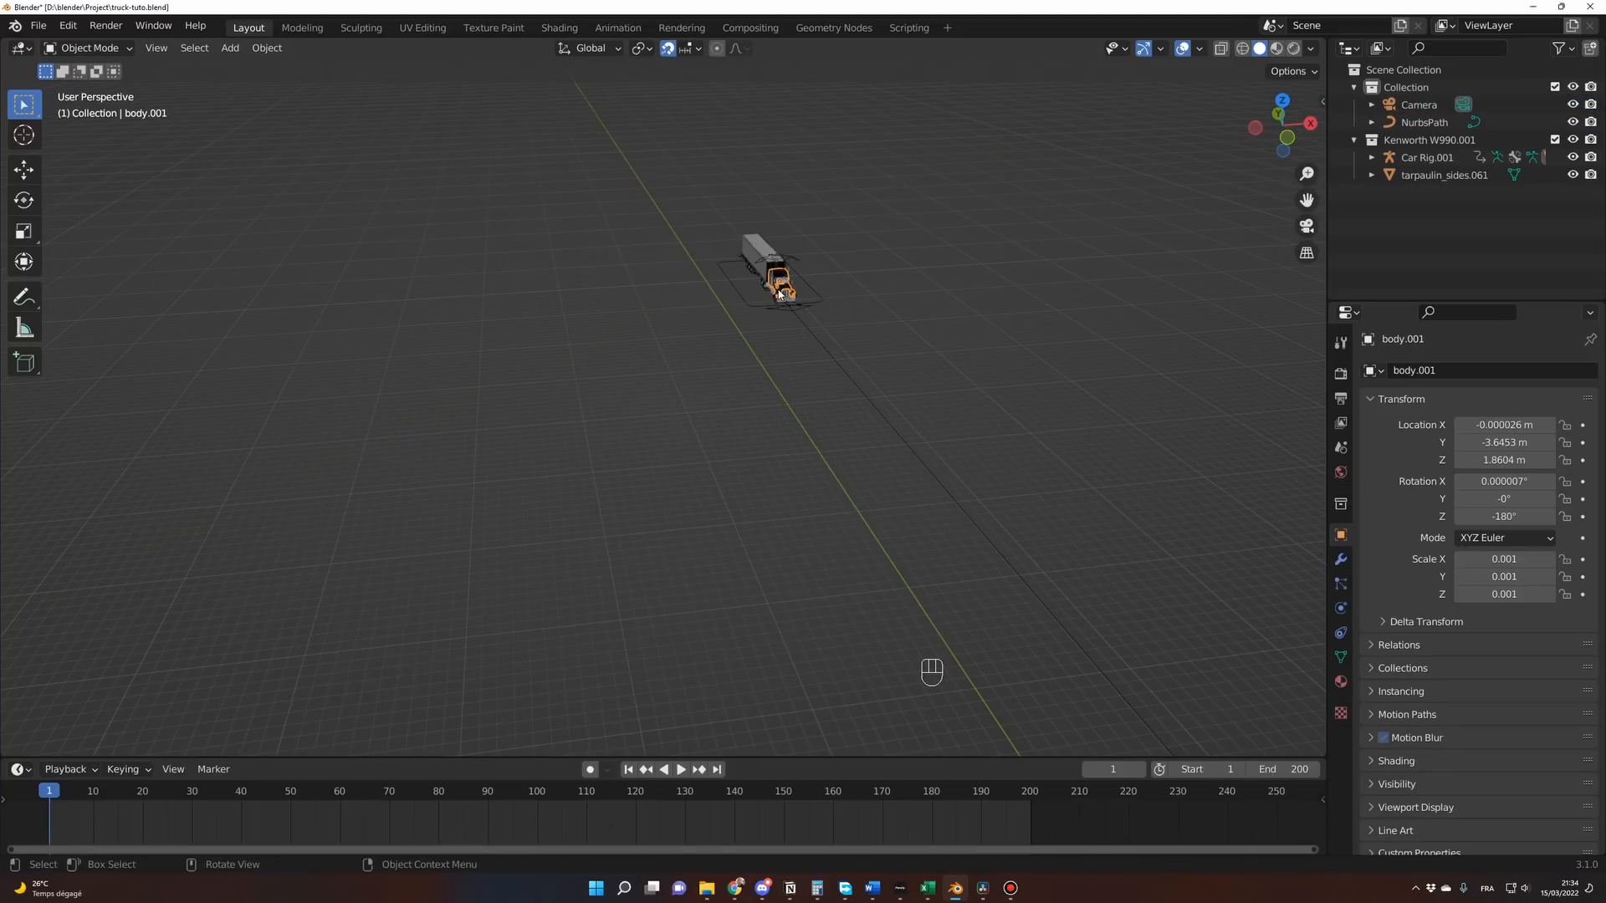
pyautogui.press('KP_Decimal')
pyautogui.moveTo(779, 292); pyautogui.dragTo(741, 429, button='middle')
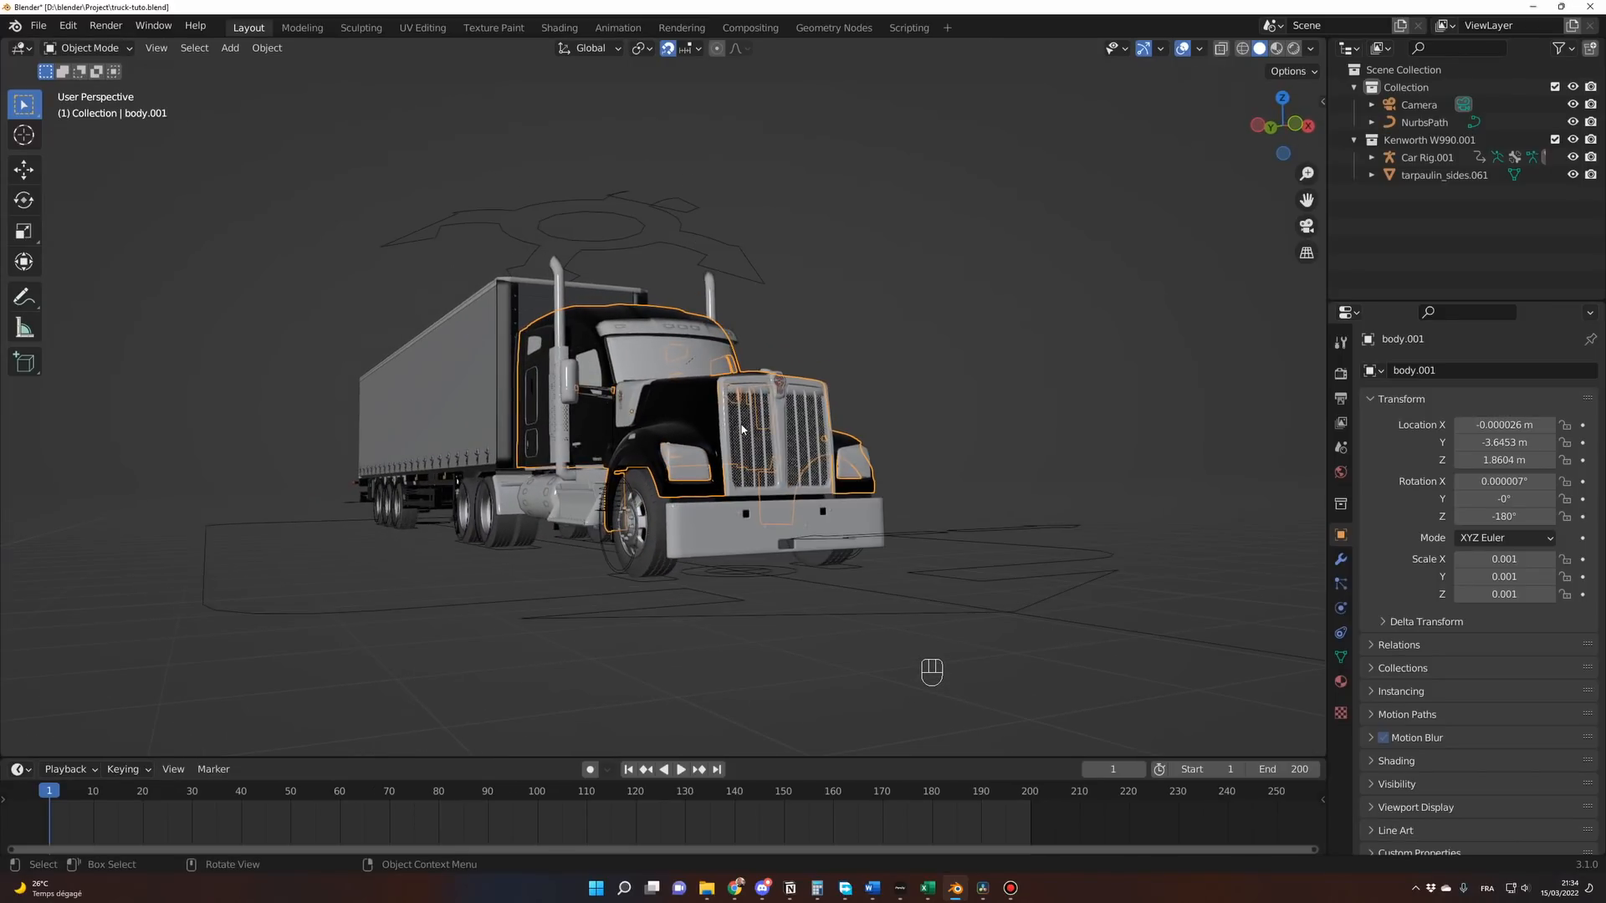
pyautogui.press('ctrl+alt+KP_0')
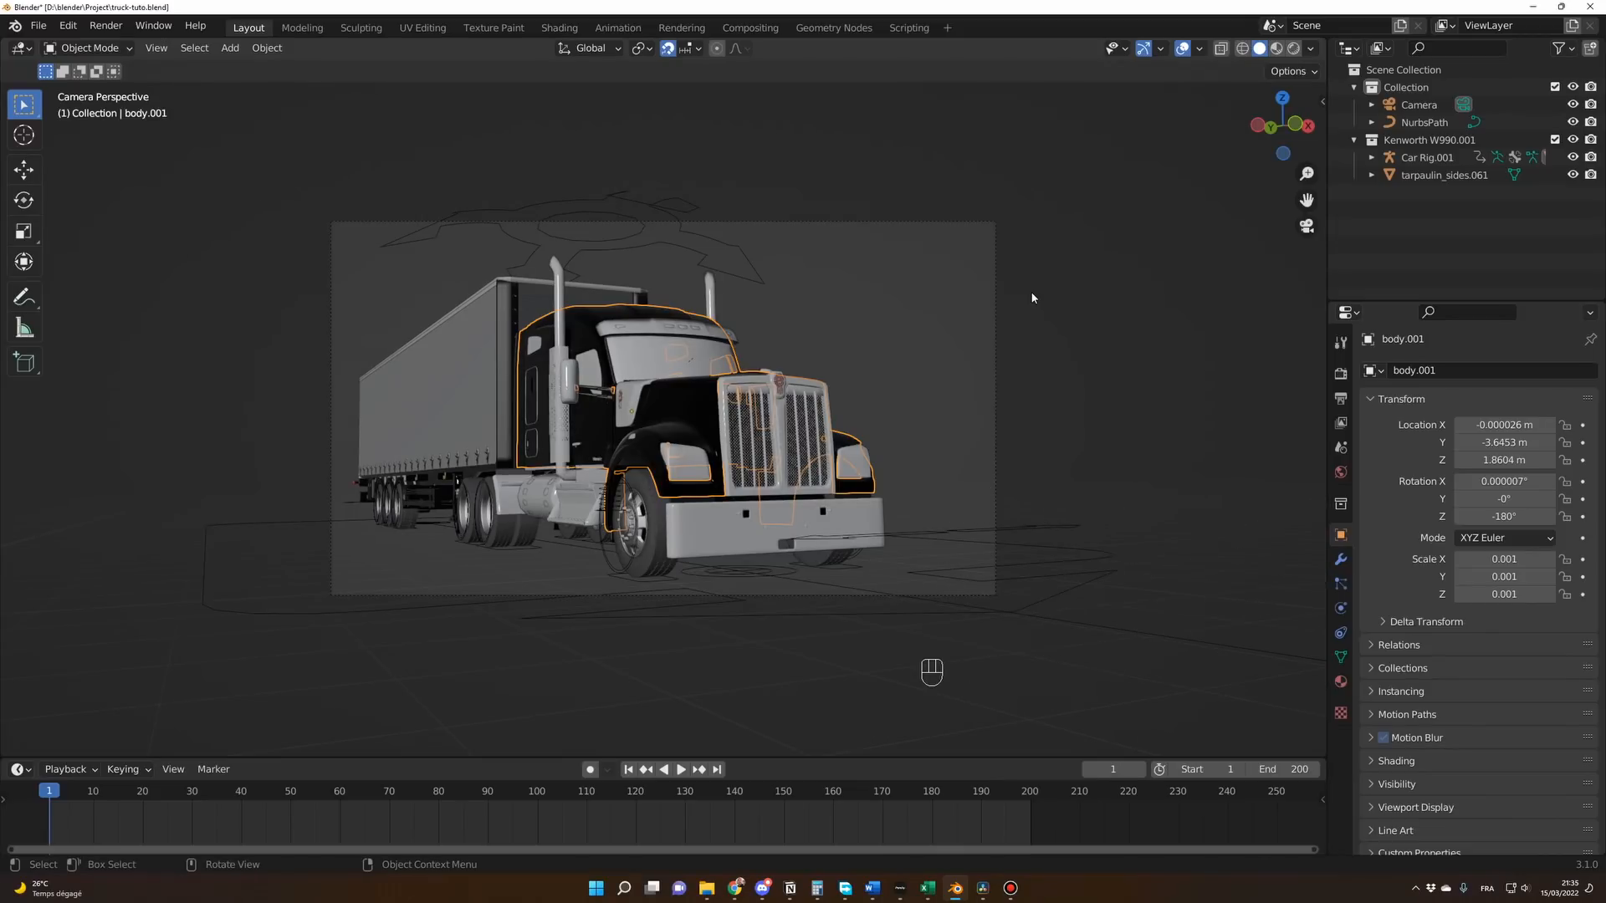
# Enable the Camera to View lock, refine the camera's framing of the truck, and exit the camera view.
pyautogui.press('n')
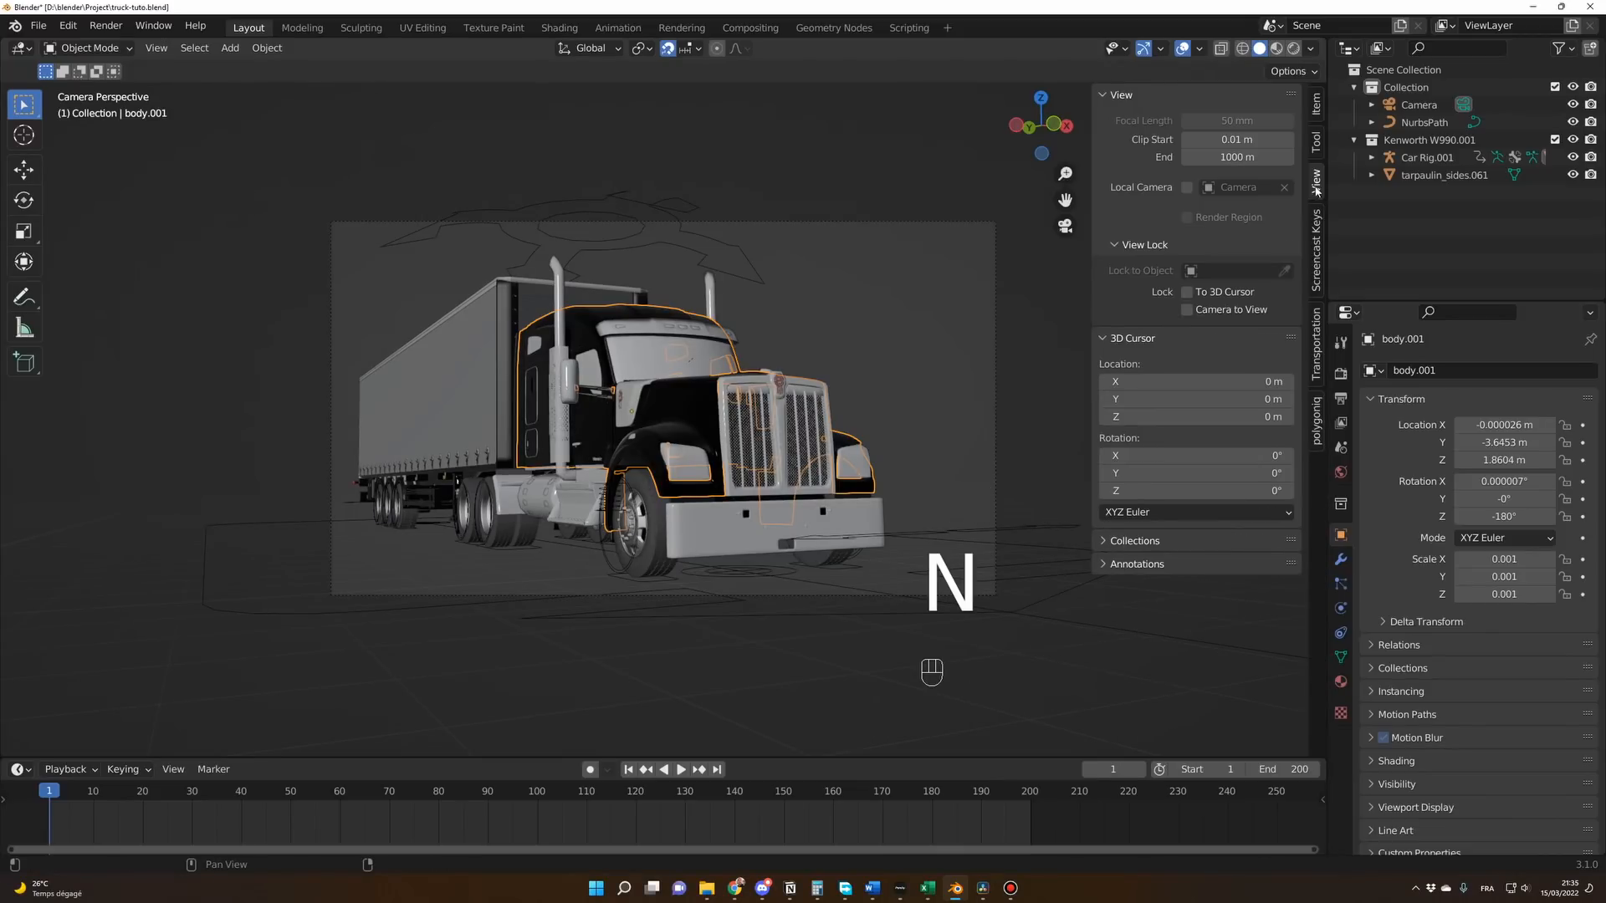
pyautogui.click(1188, 311)
pyautogui.moveTo(870, 450)
pyautogui.mouseDown(button='middle')
pyautogui.moveTo(841, 464)
pyautogui.moveTo(845, 443)
pyautogui.mouseUp(button='middle')
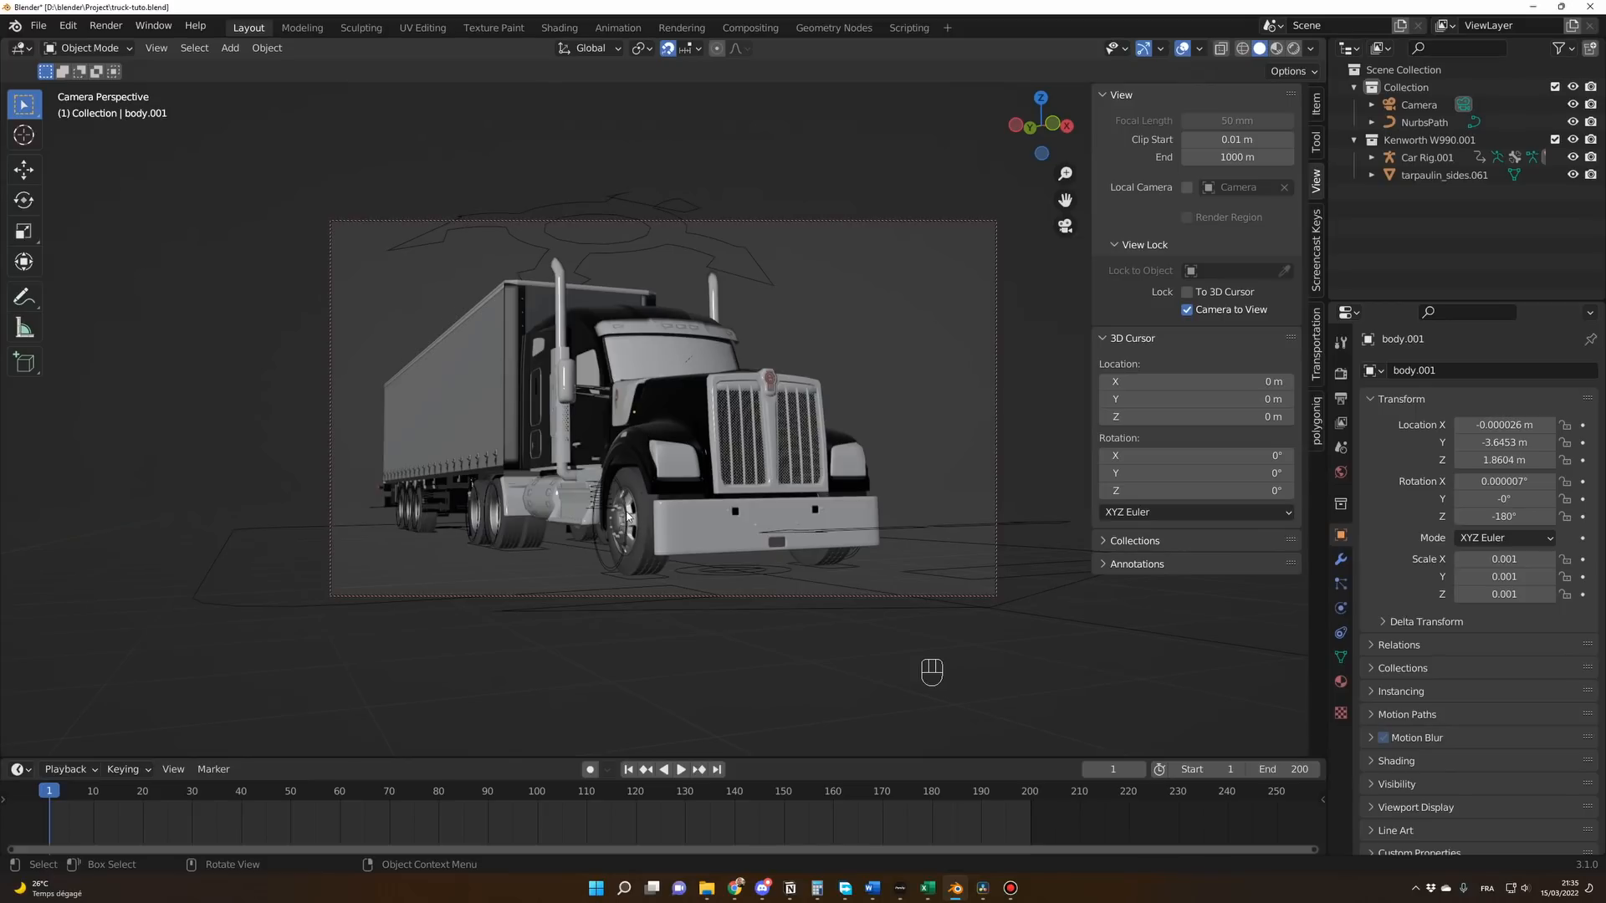
pyautogui.press('n')
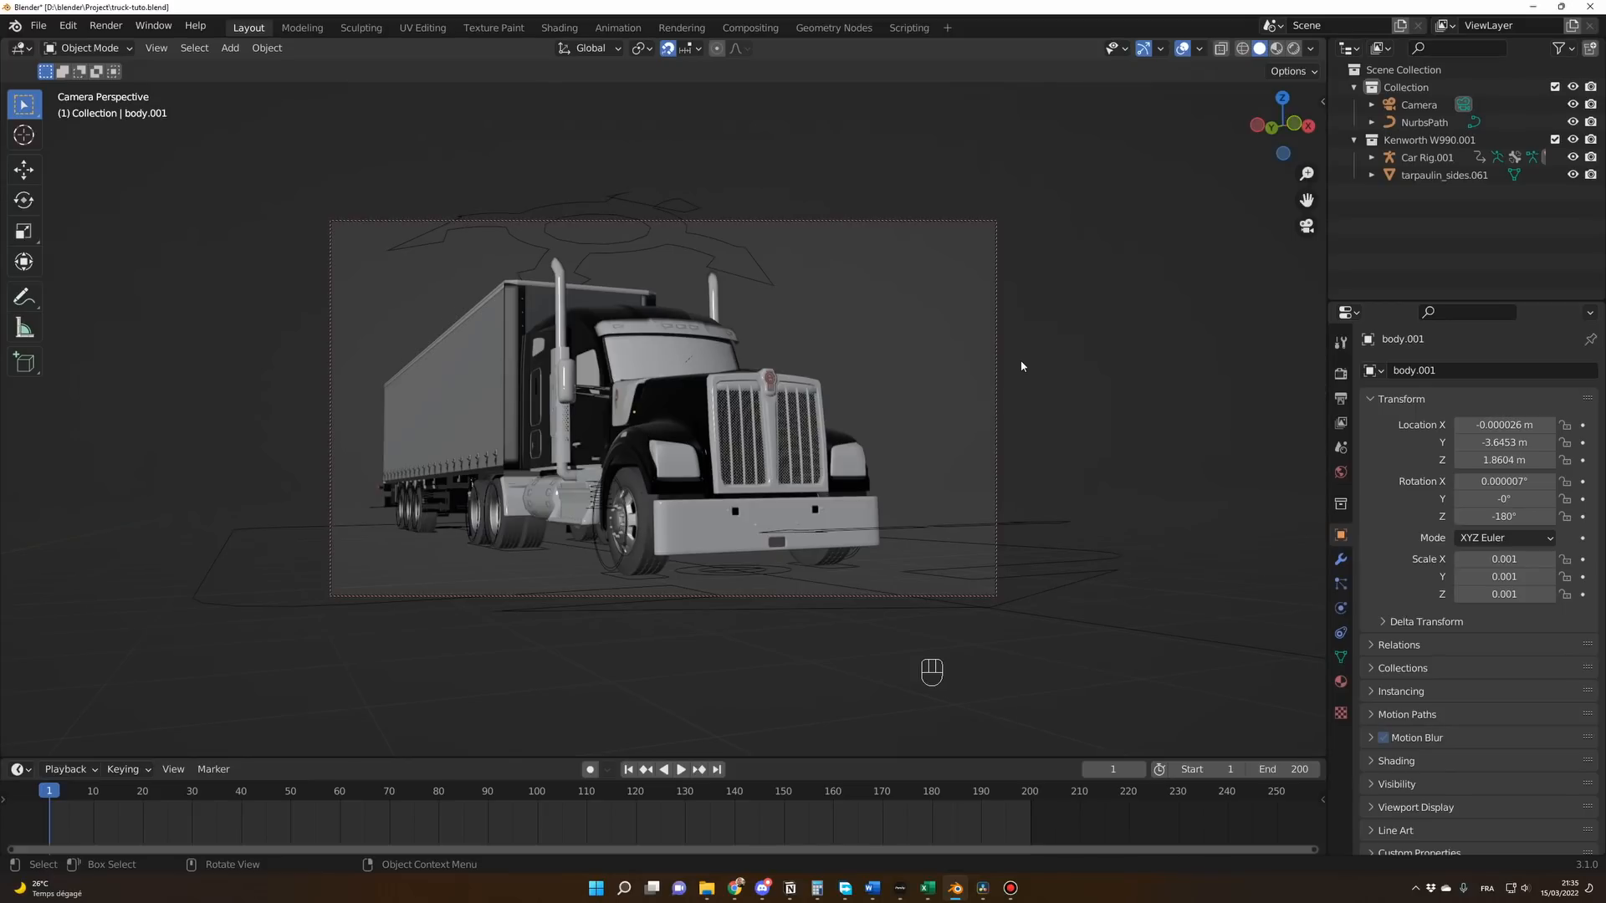
pyautogui.press('KP_0')
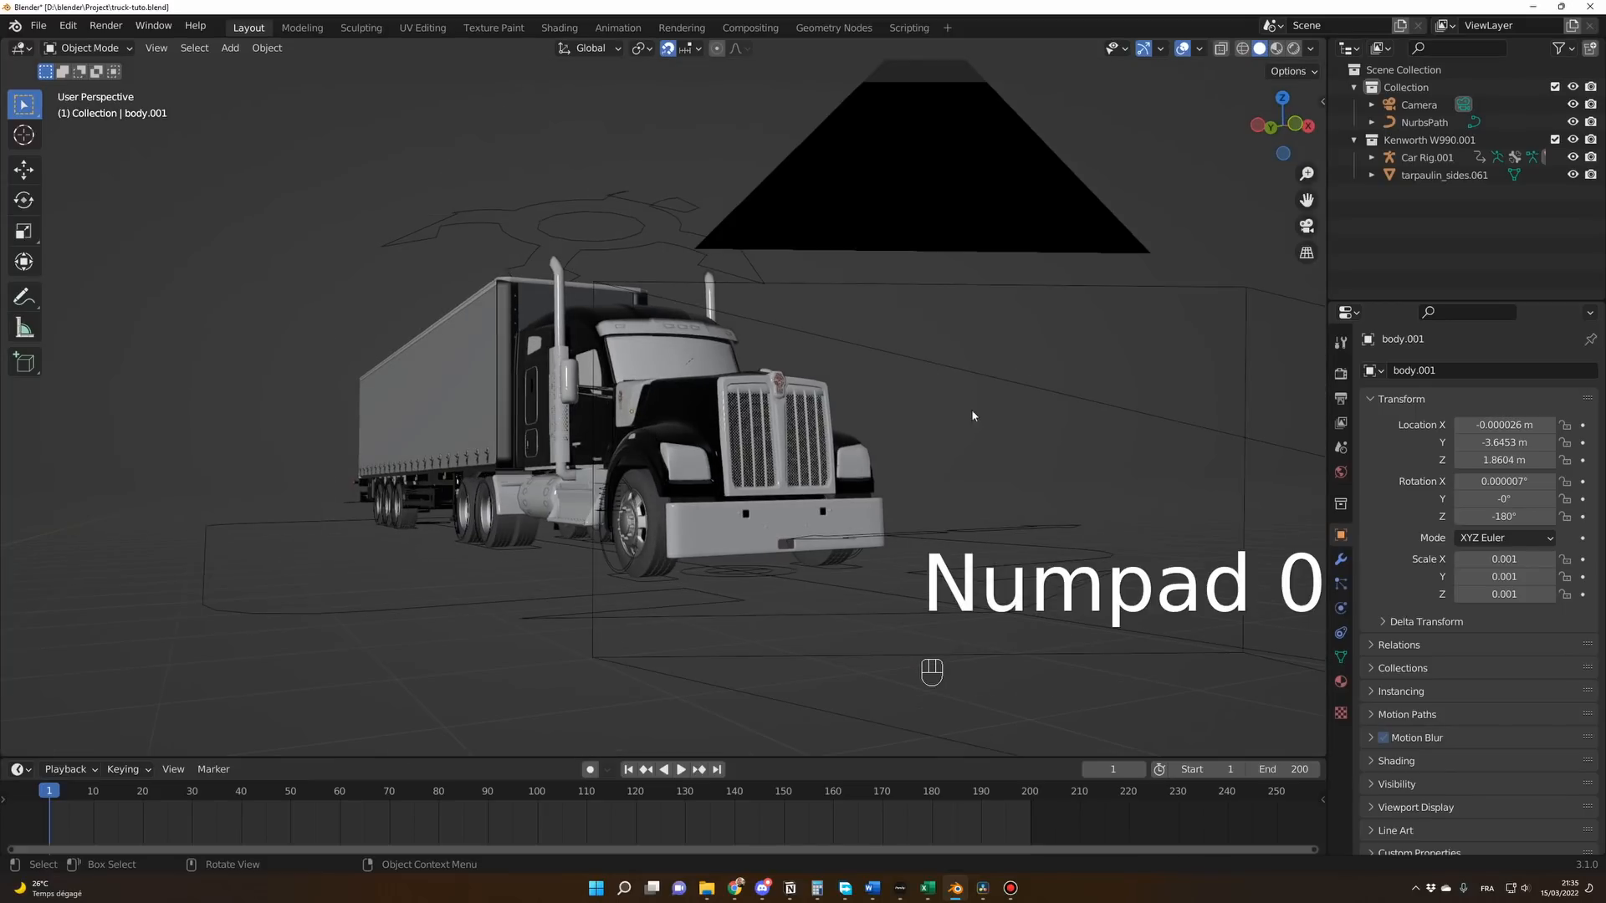
# Parent the camera to the truck's body with Object (Keep Transform) and play the animation through the camera.
pyautogui.click(428, 503)
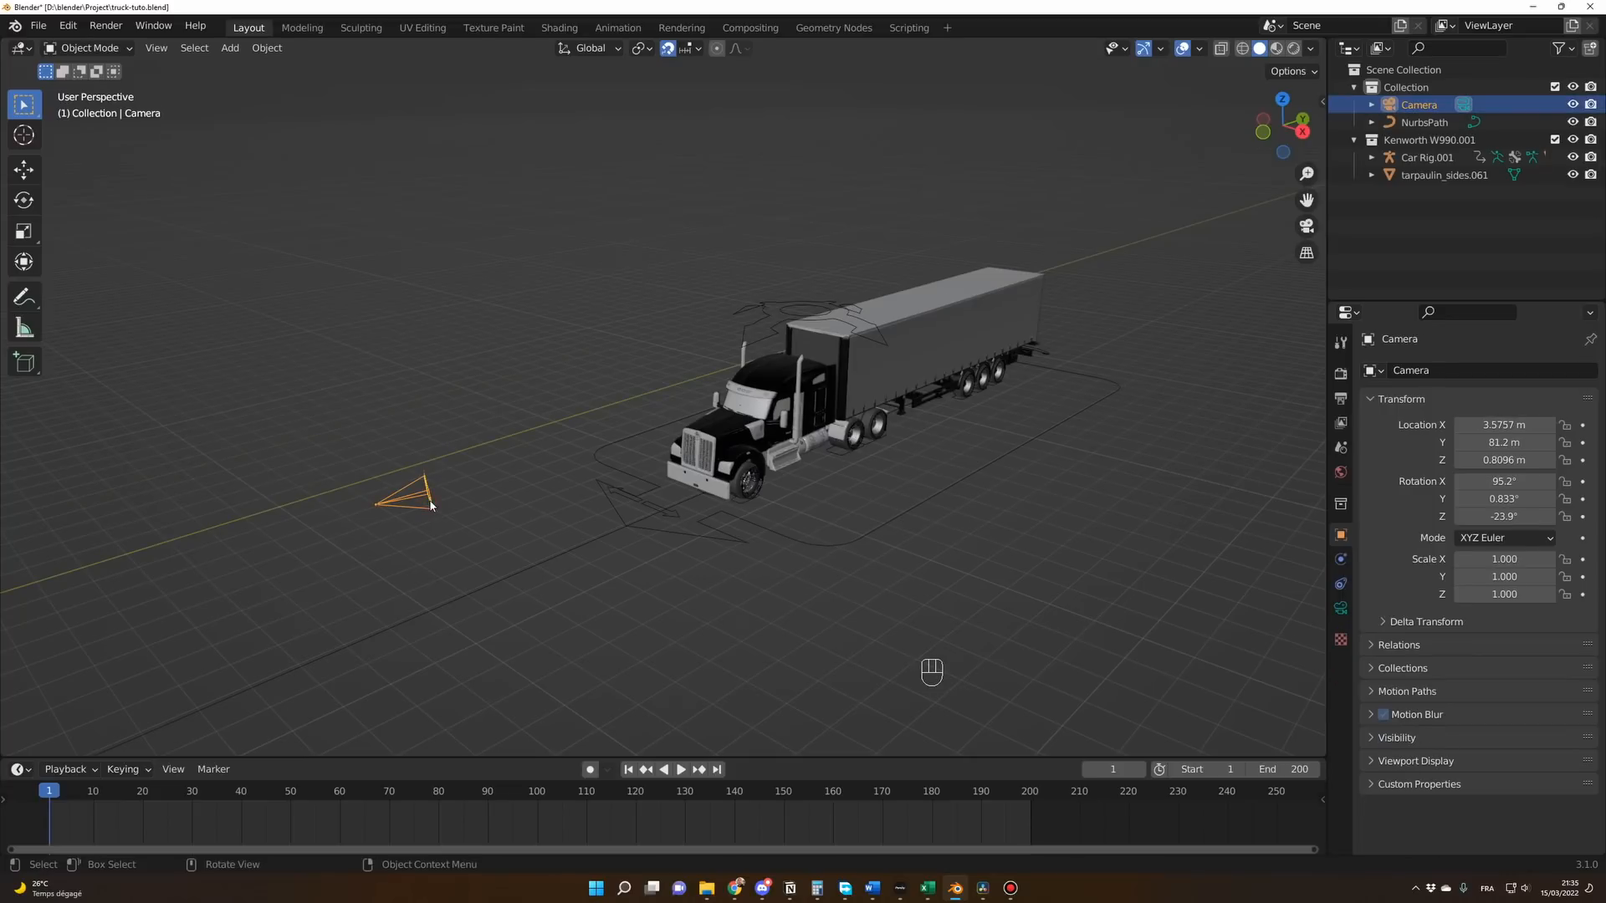
pyautogui.keyDown('shift'); pyautogui.click(734, 428); pyautogui.keyUp('shift')
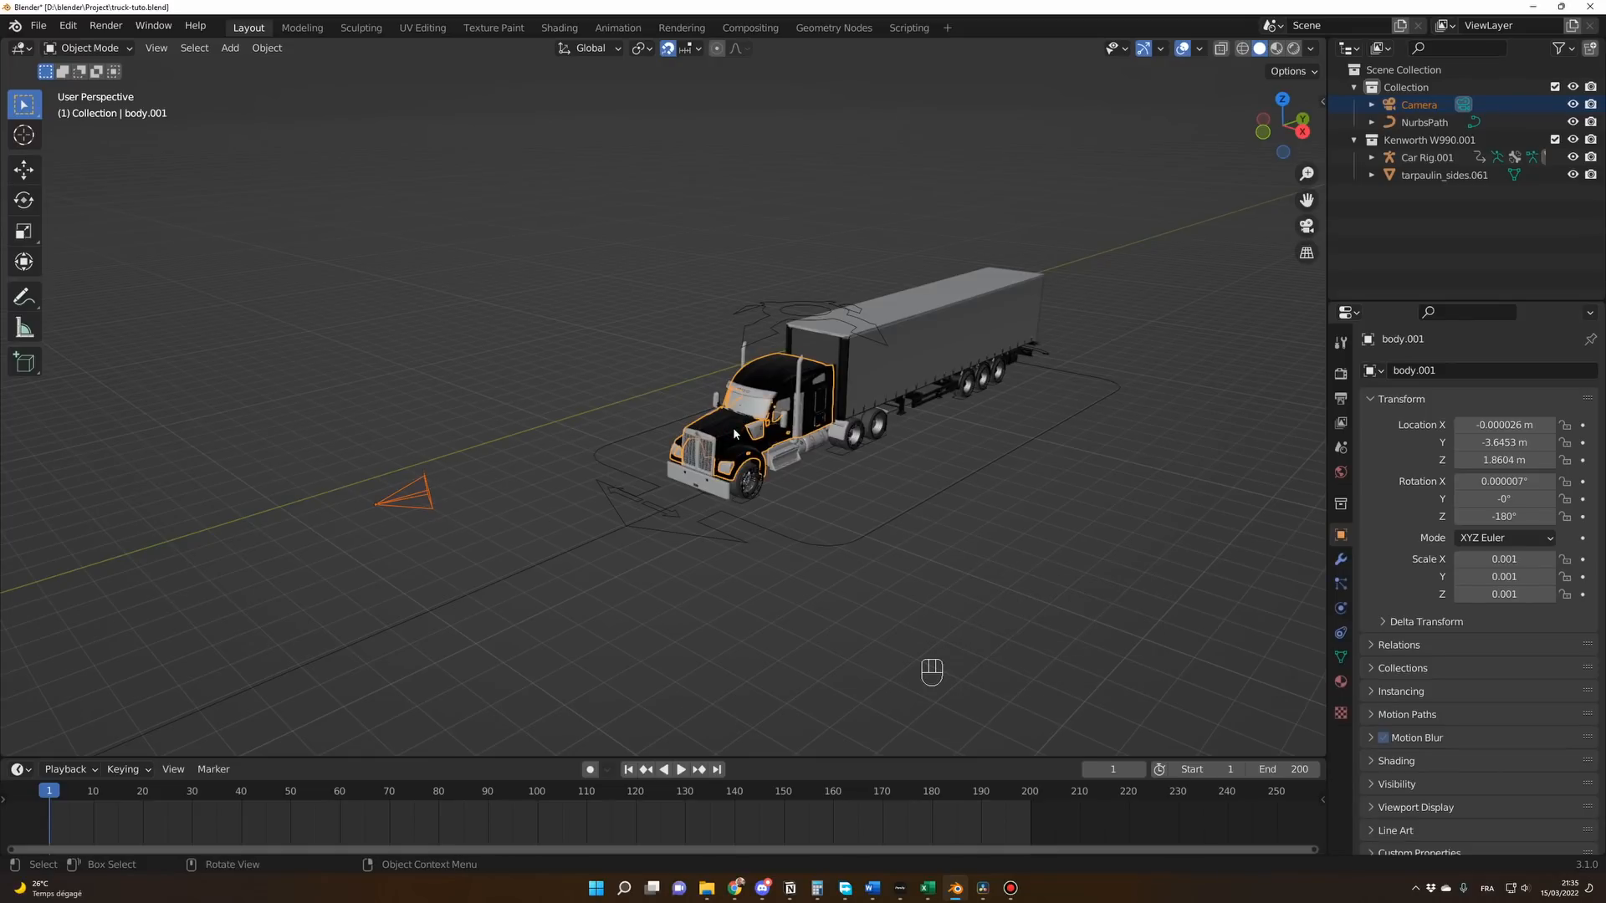
pyautogui.hotkey('ctrl', 'p')
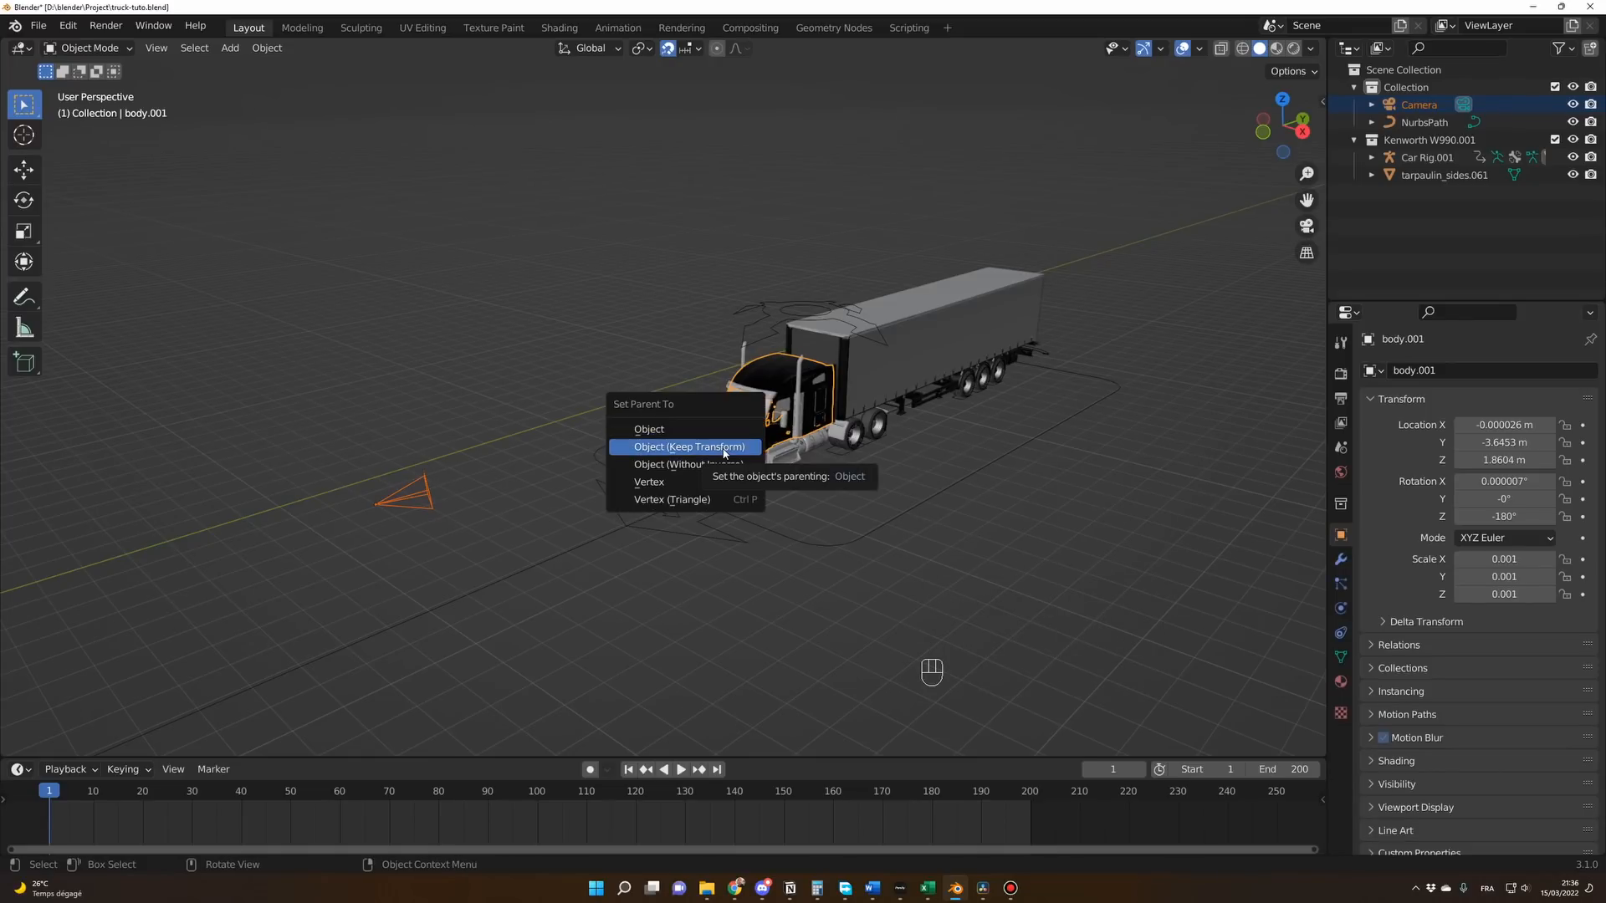
pyautogui.click(724, 448)
pyautogui.scroll(-4, 717, 597)
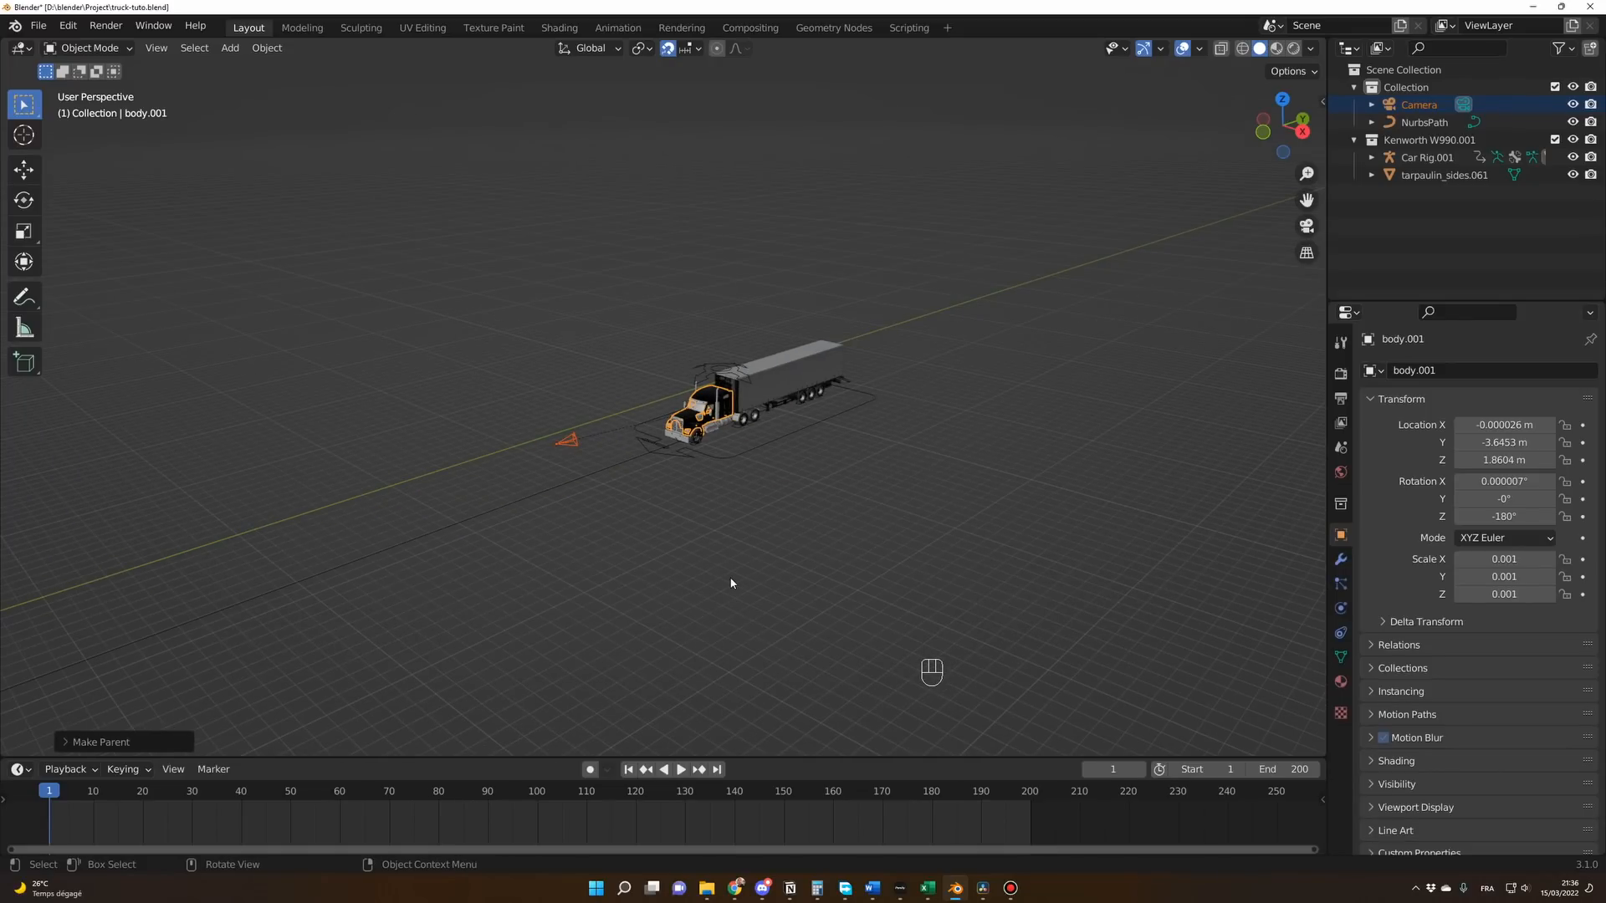
pyautogui.press('KP_0')
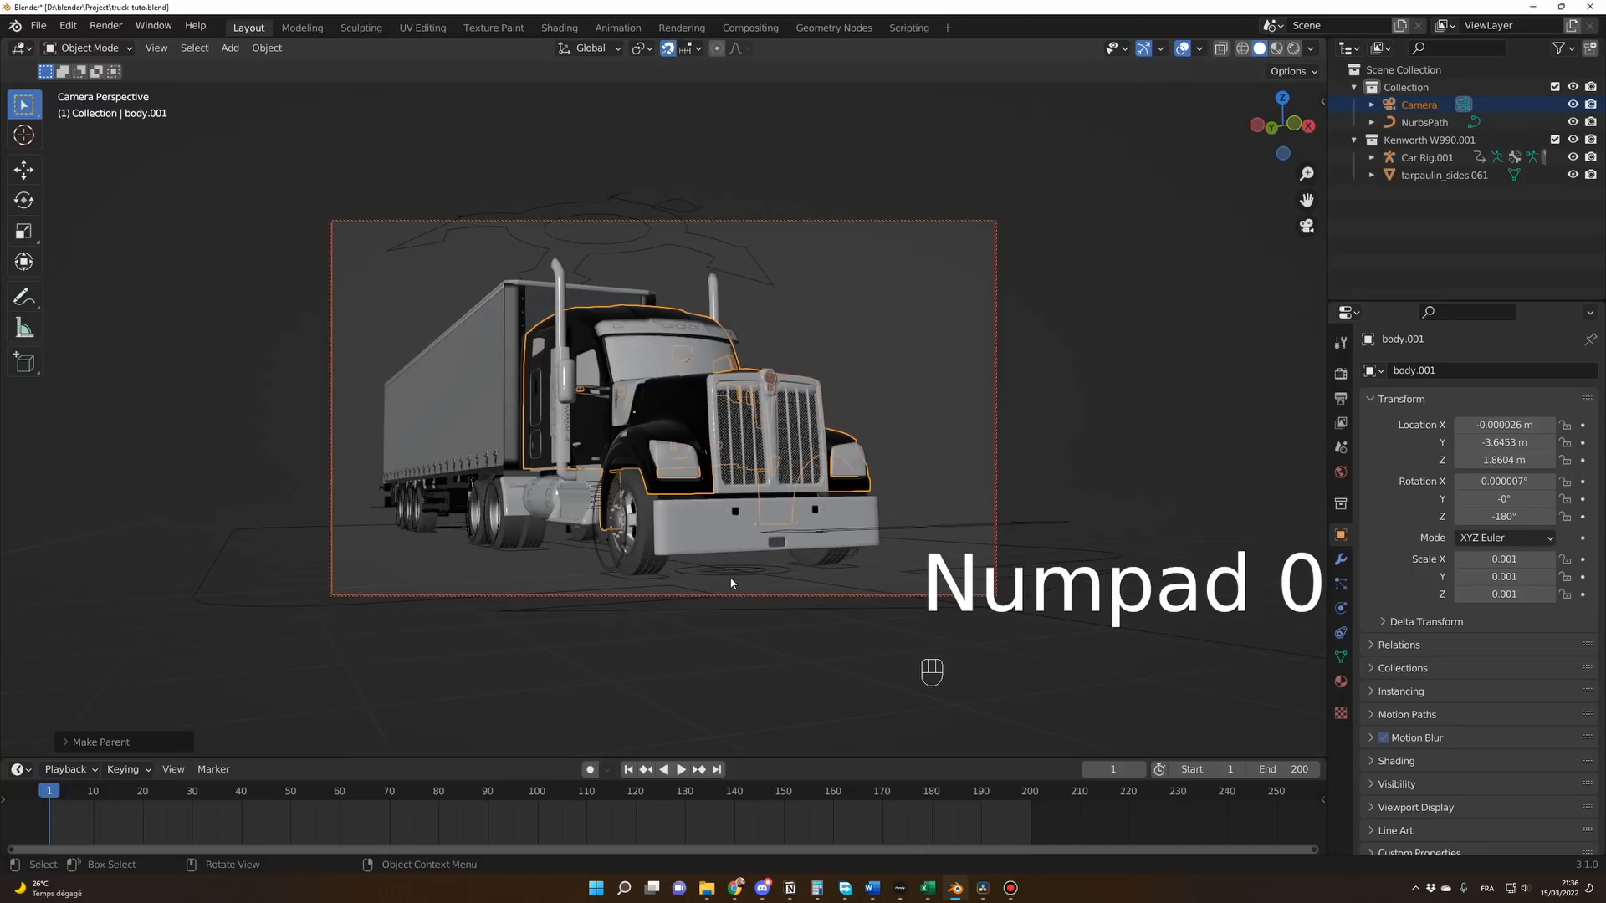
pyautogui.press('space')
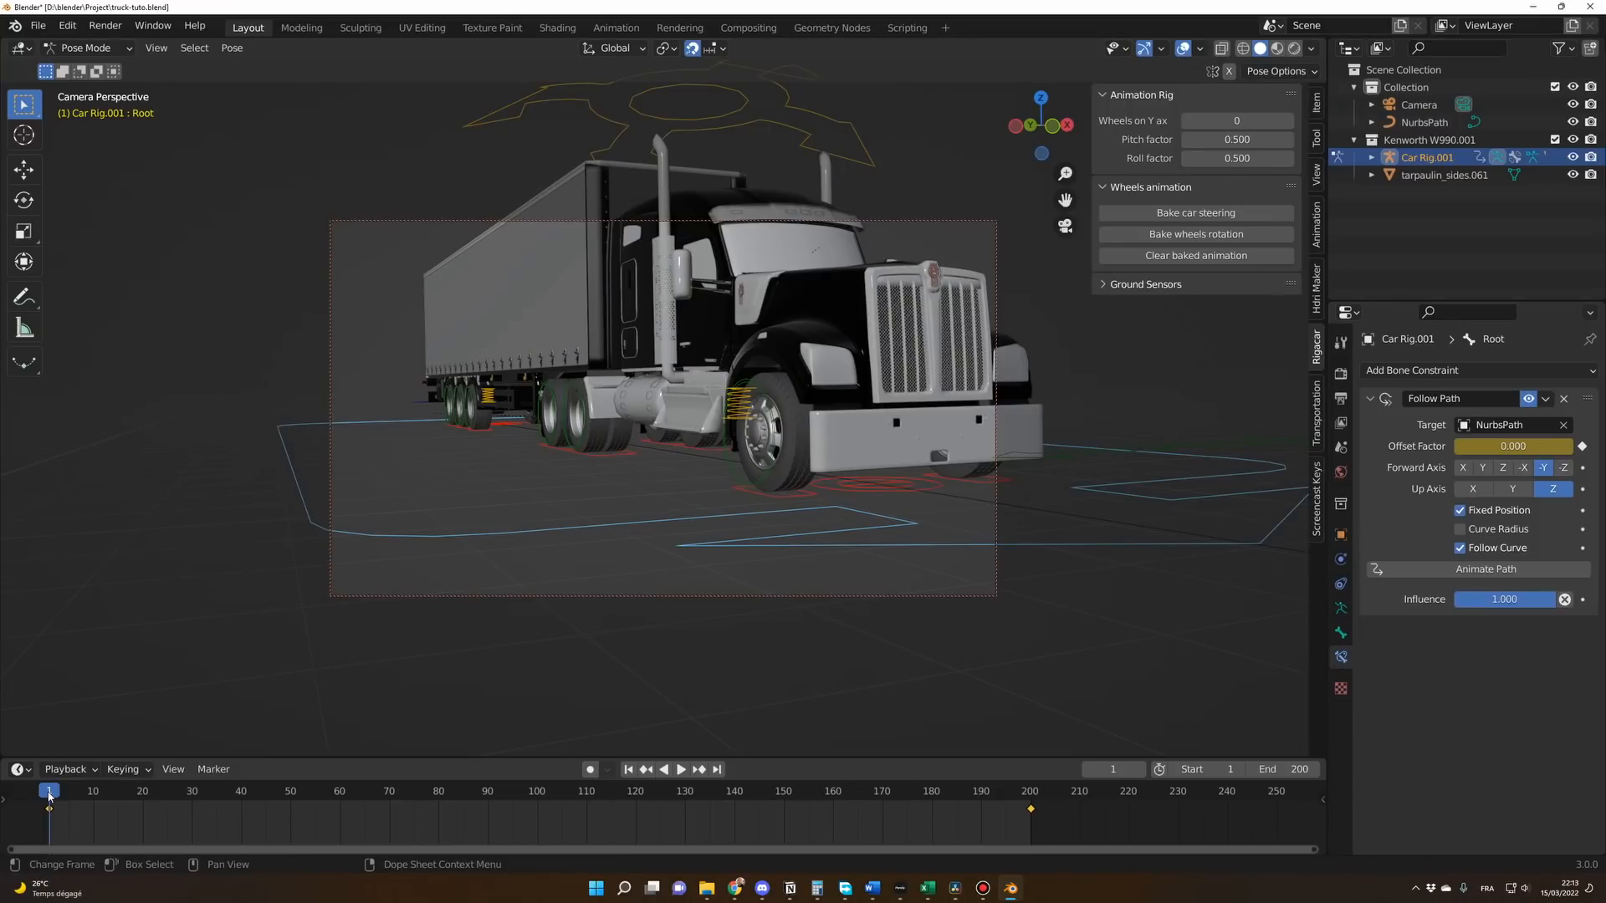
# Stop the playback at frame 1 and clear the truck rig's baked wheel animation with Rigacar.
pyautogui.press('space')
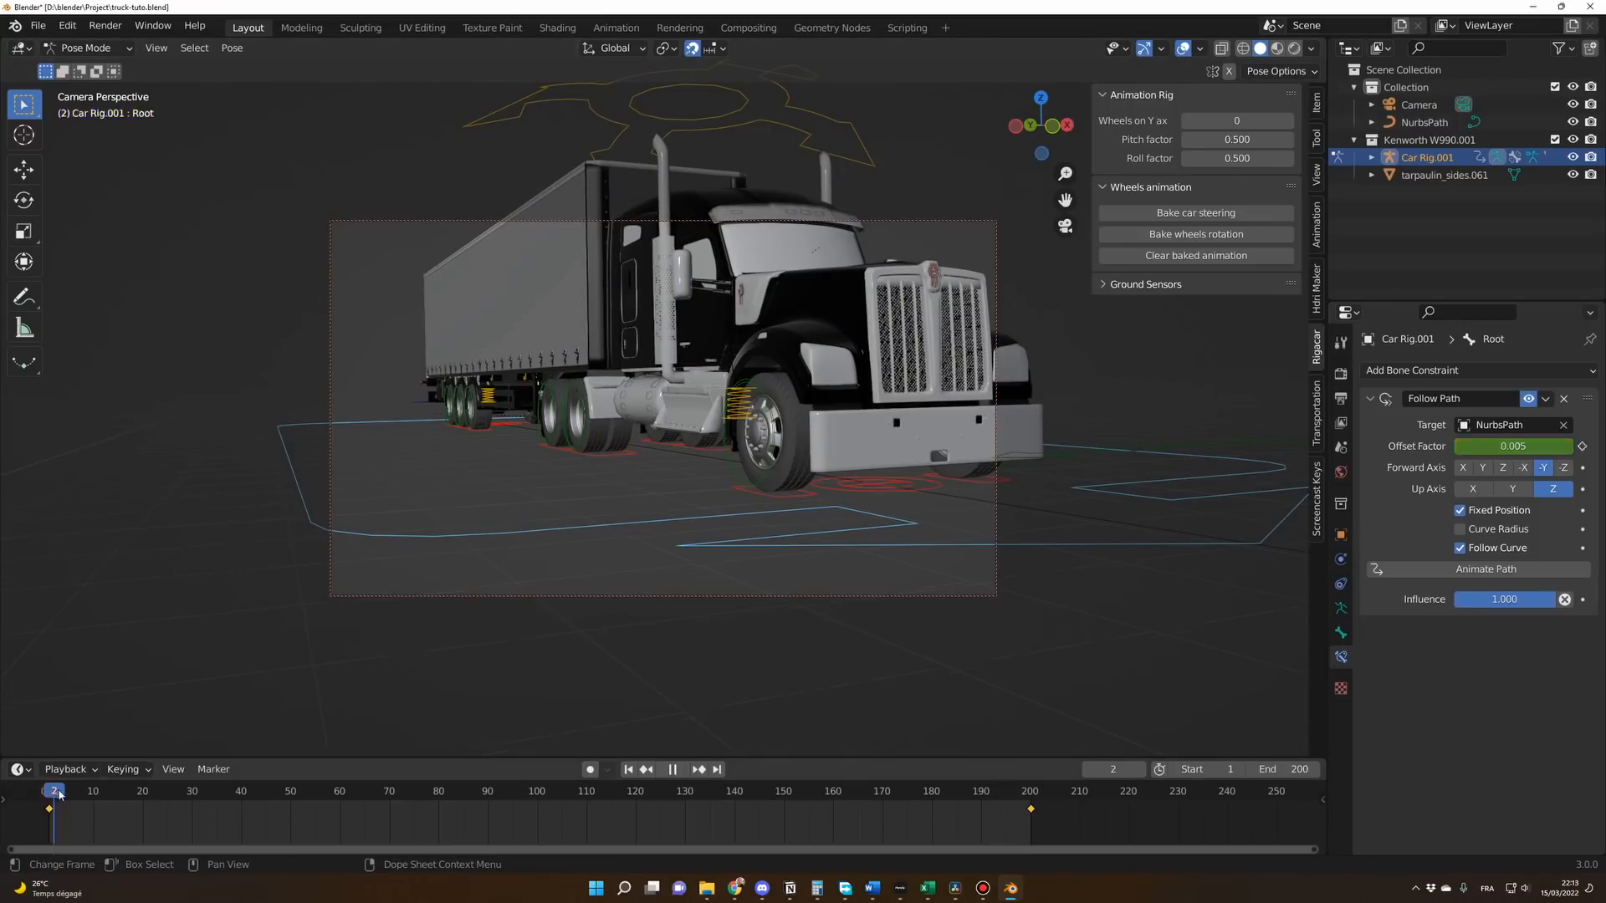
pyautogui.press('Escape')
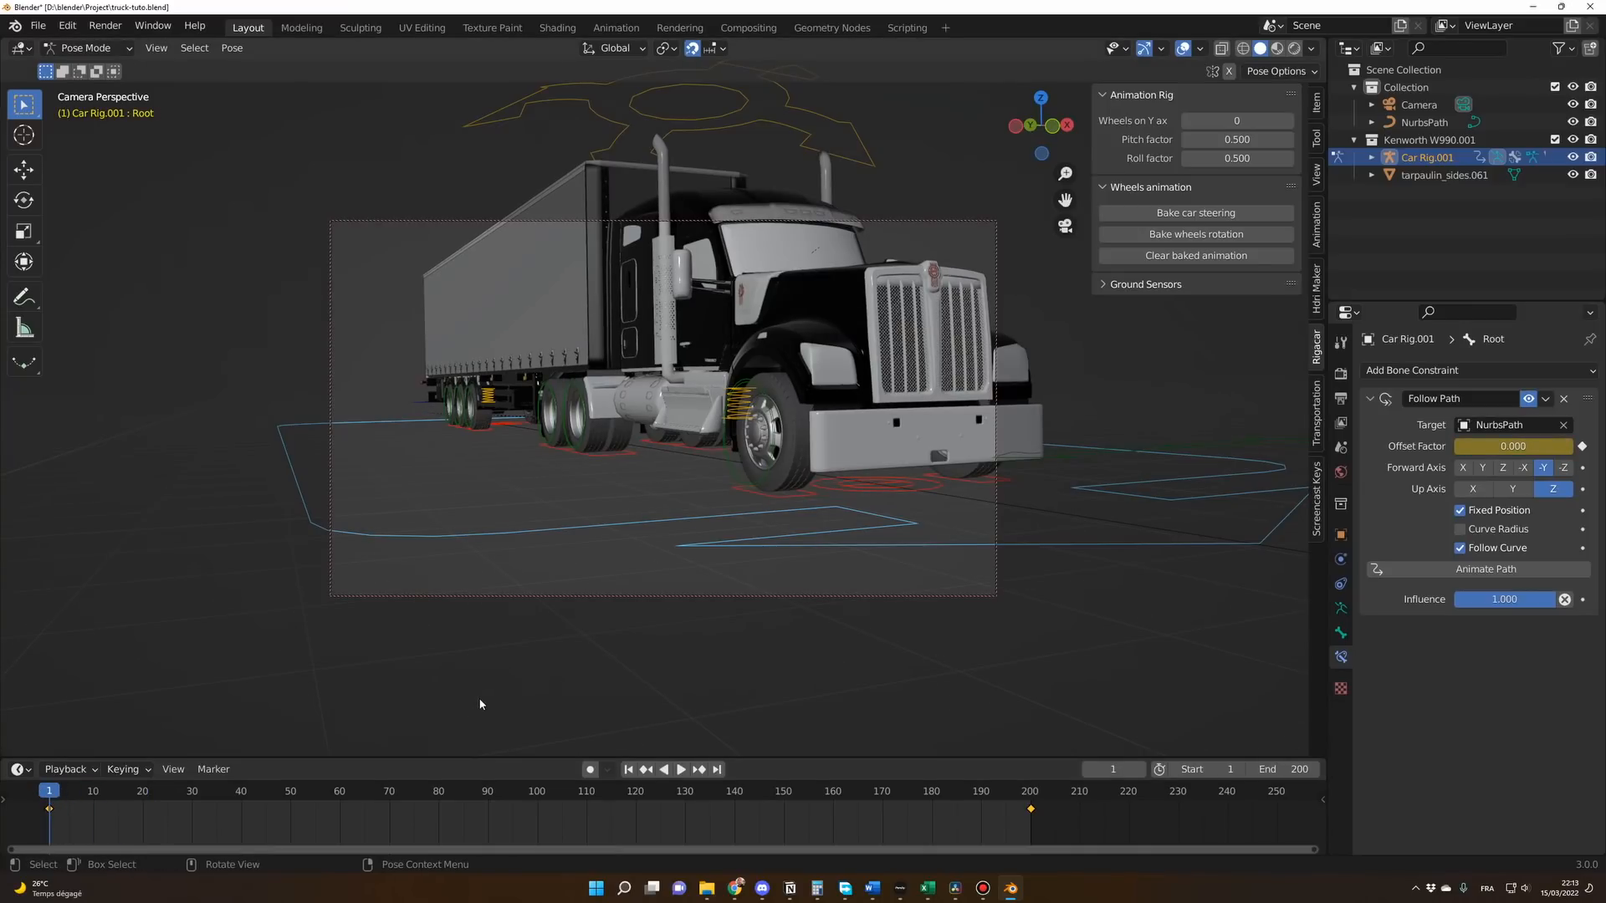
pyautogui.click(1196, 255)
pyautogui.click(1317, 289)
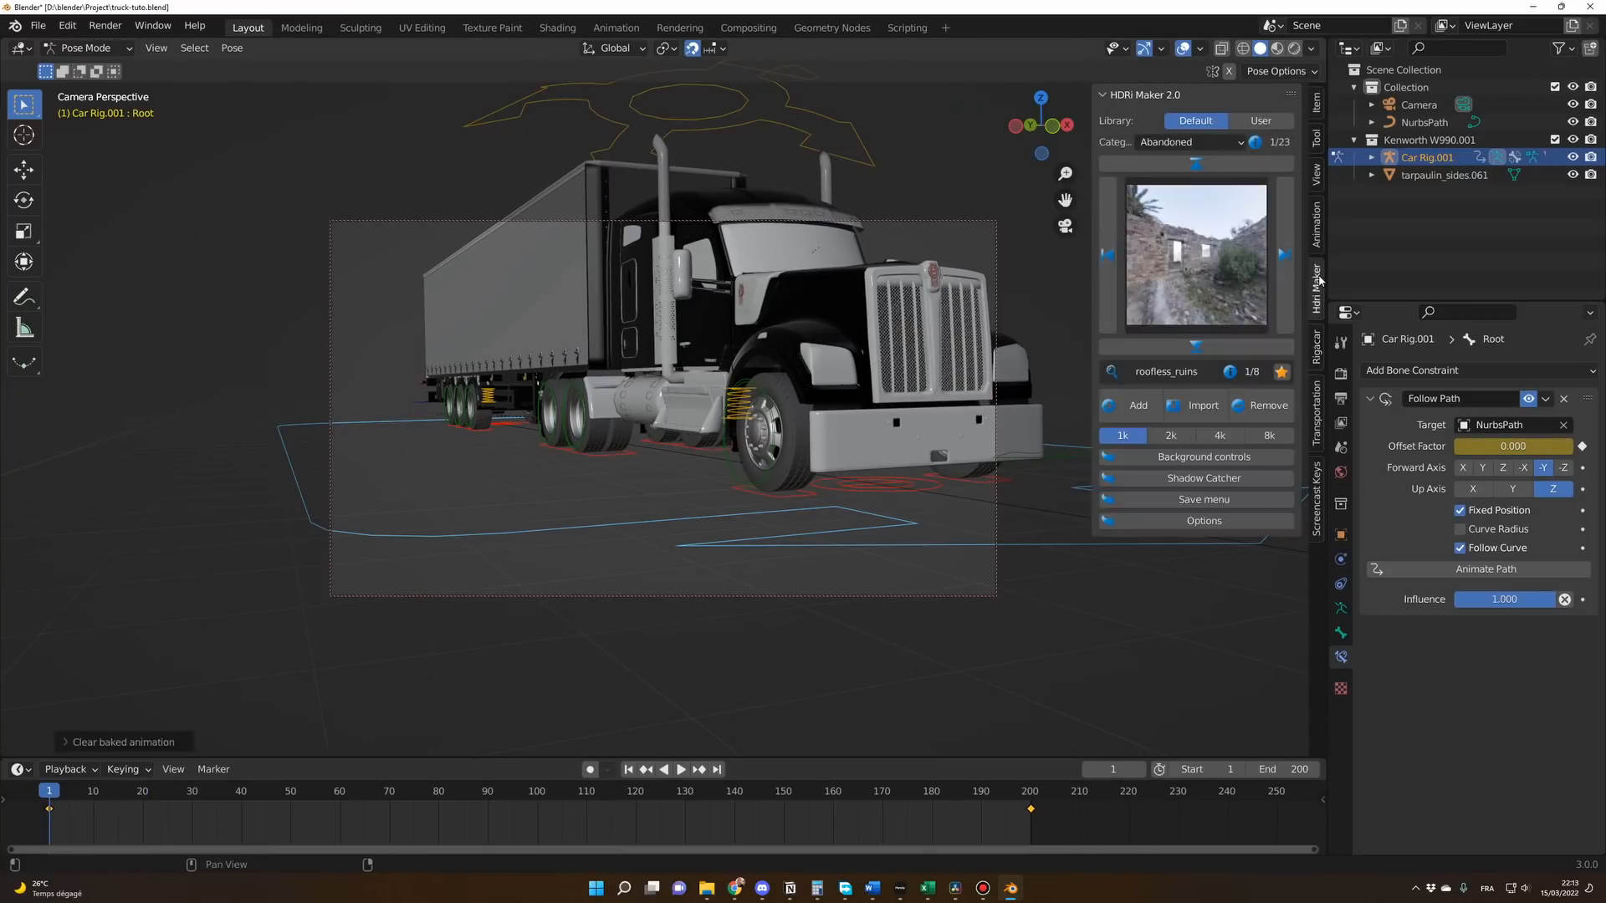
pyautogui.click(1318, 351)
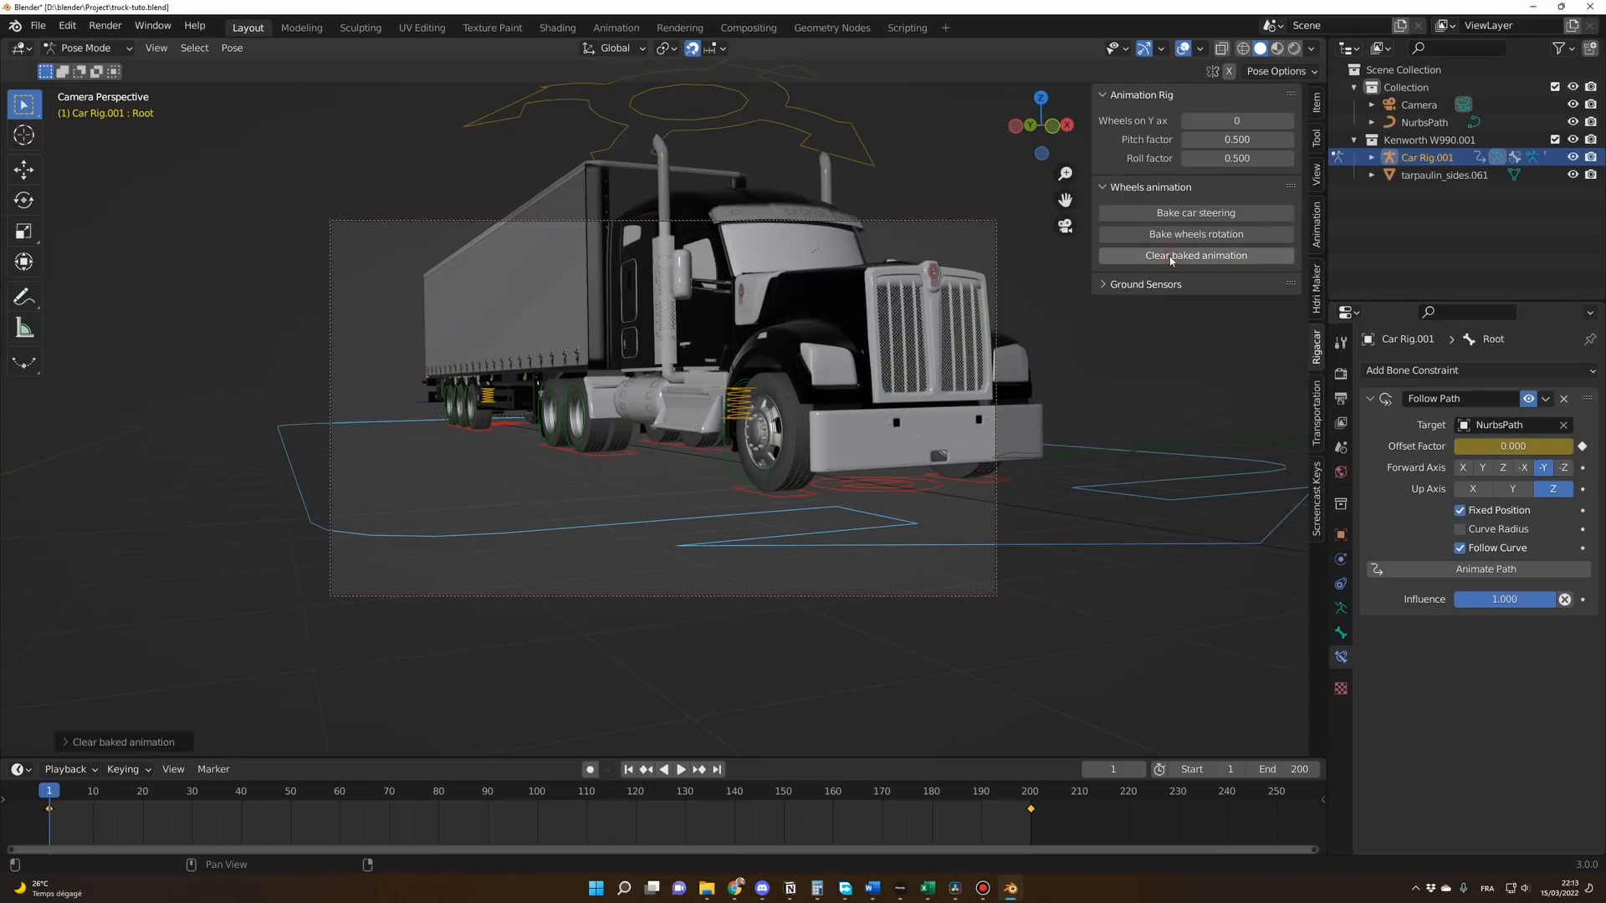
# Play the first frames through the camera to check the wheels, and move the playhead to frame 0.
pyautogui.click(50, 792)
pyautogui.press('space')
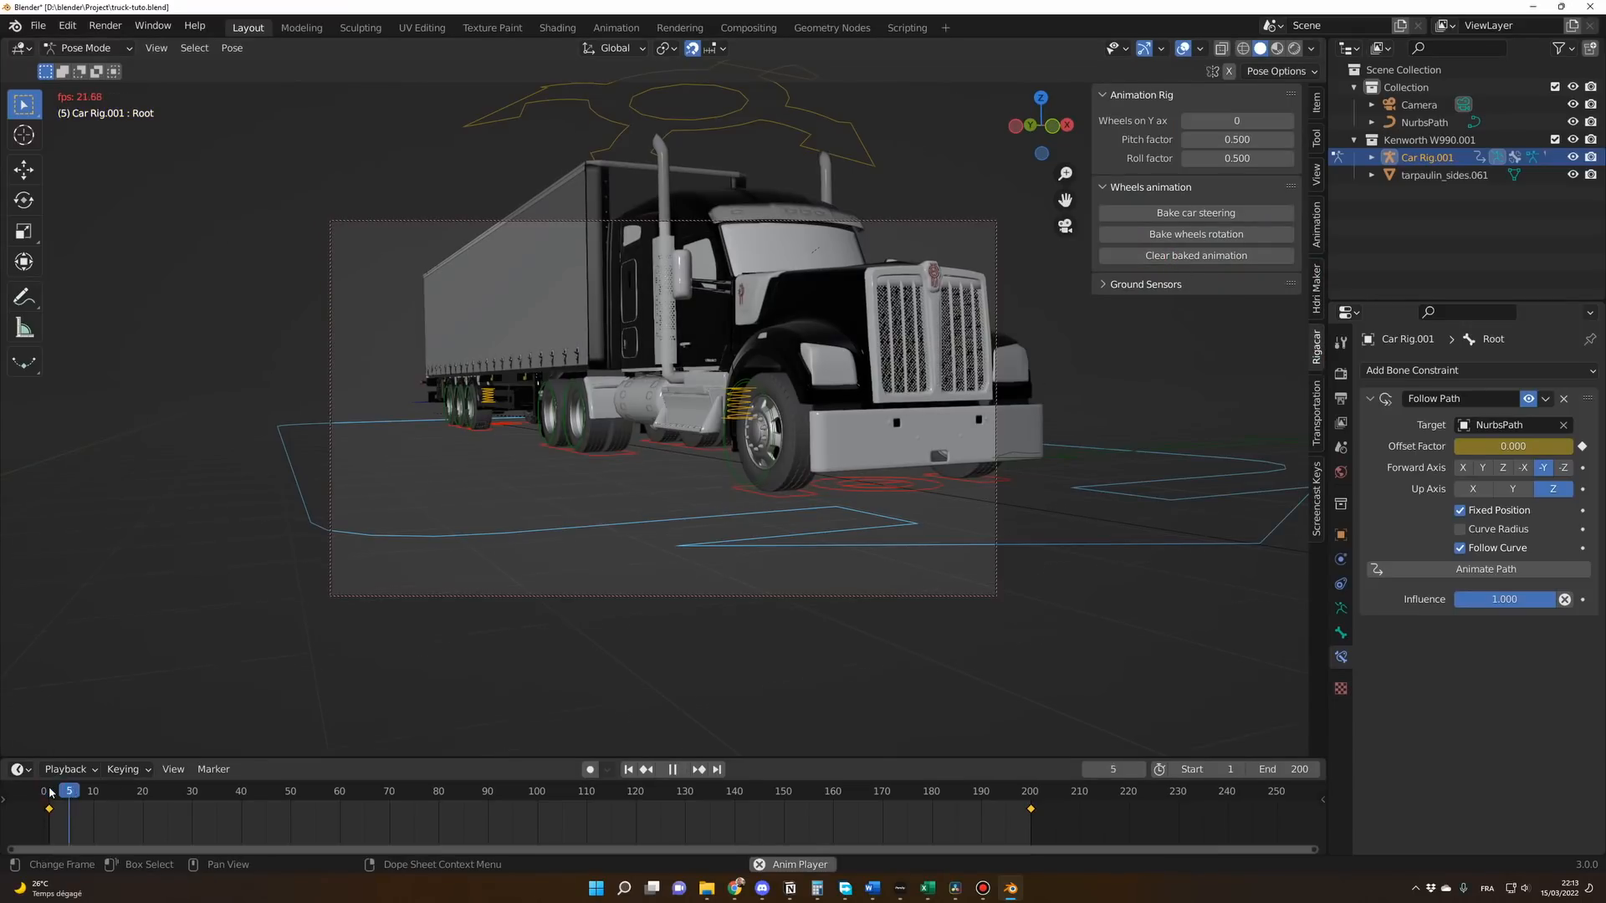
pyautogui.press('Escape')
pyautogui.press('space')
pyautogui.press('Escape')
pyautogui.moveTo(63, 792); pyautogui.dragTo(43, 792)
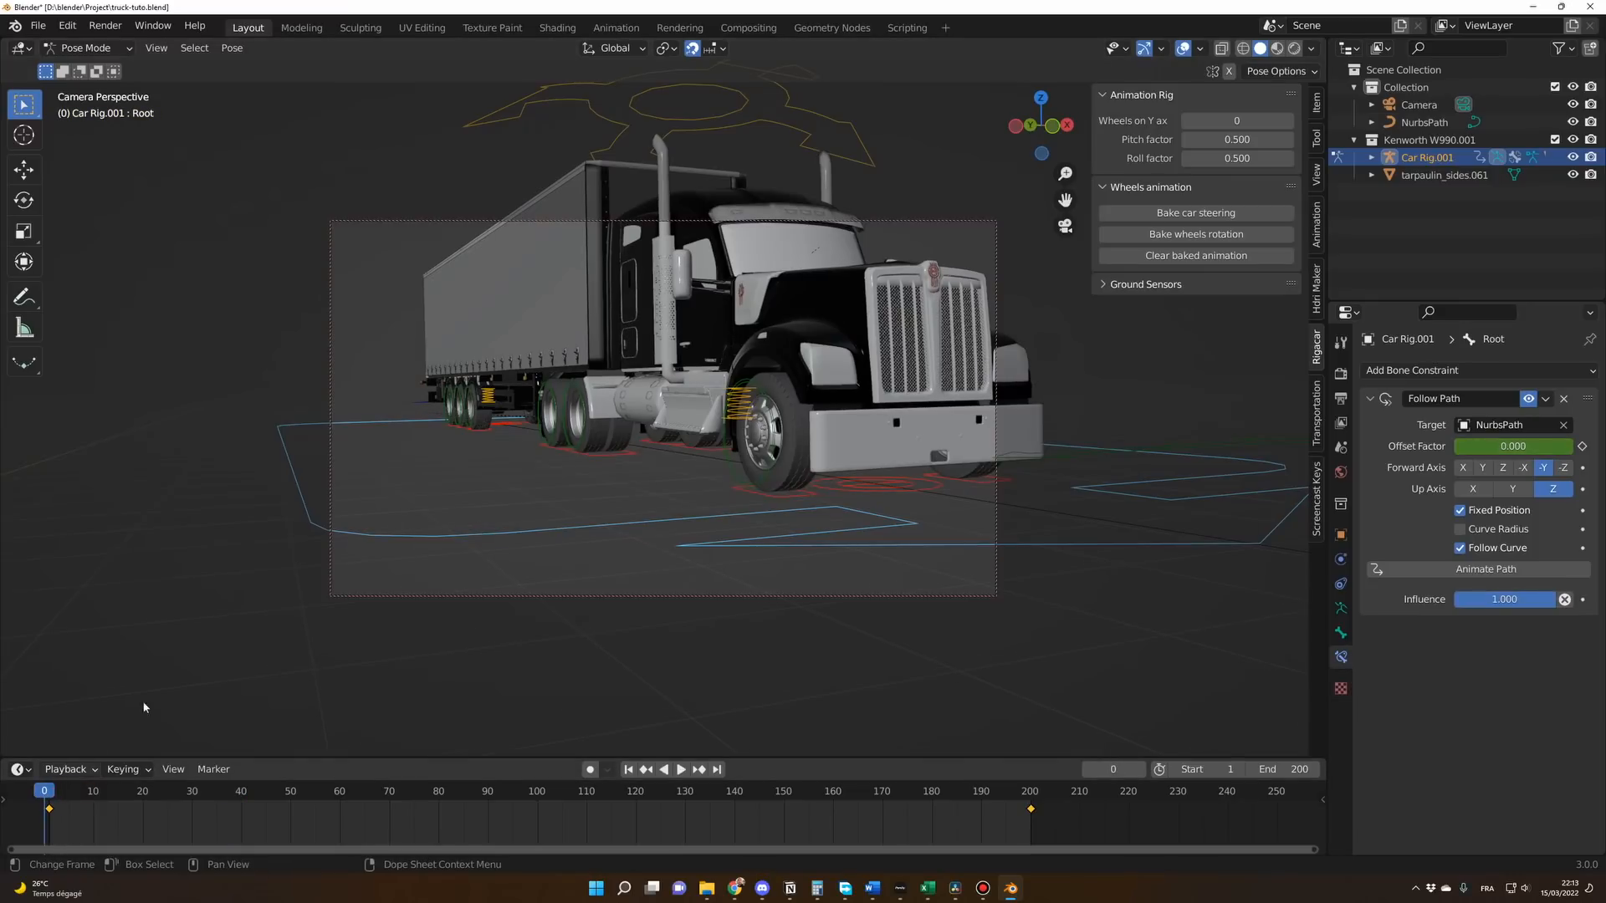
pyautogui.click(109, 52)
pyautogui.click(80, 104)
pyautogui.click(699, 527)
pyautogui.click(683, 518)
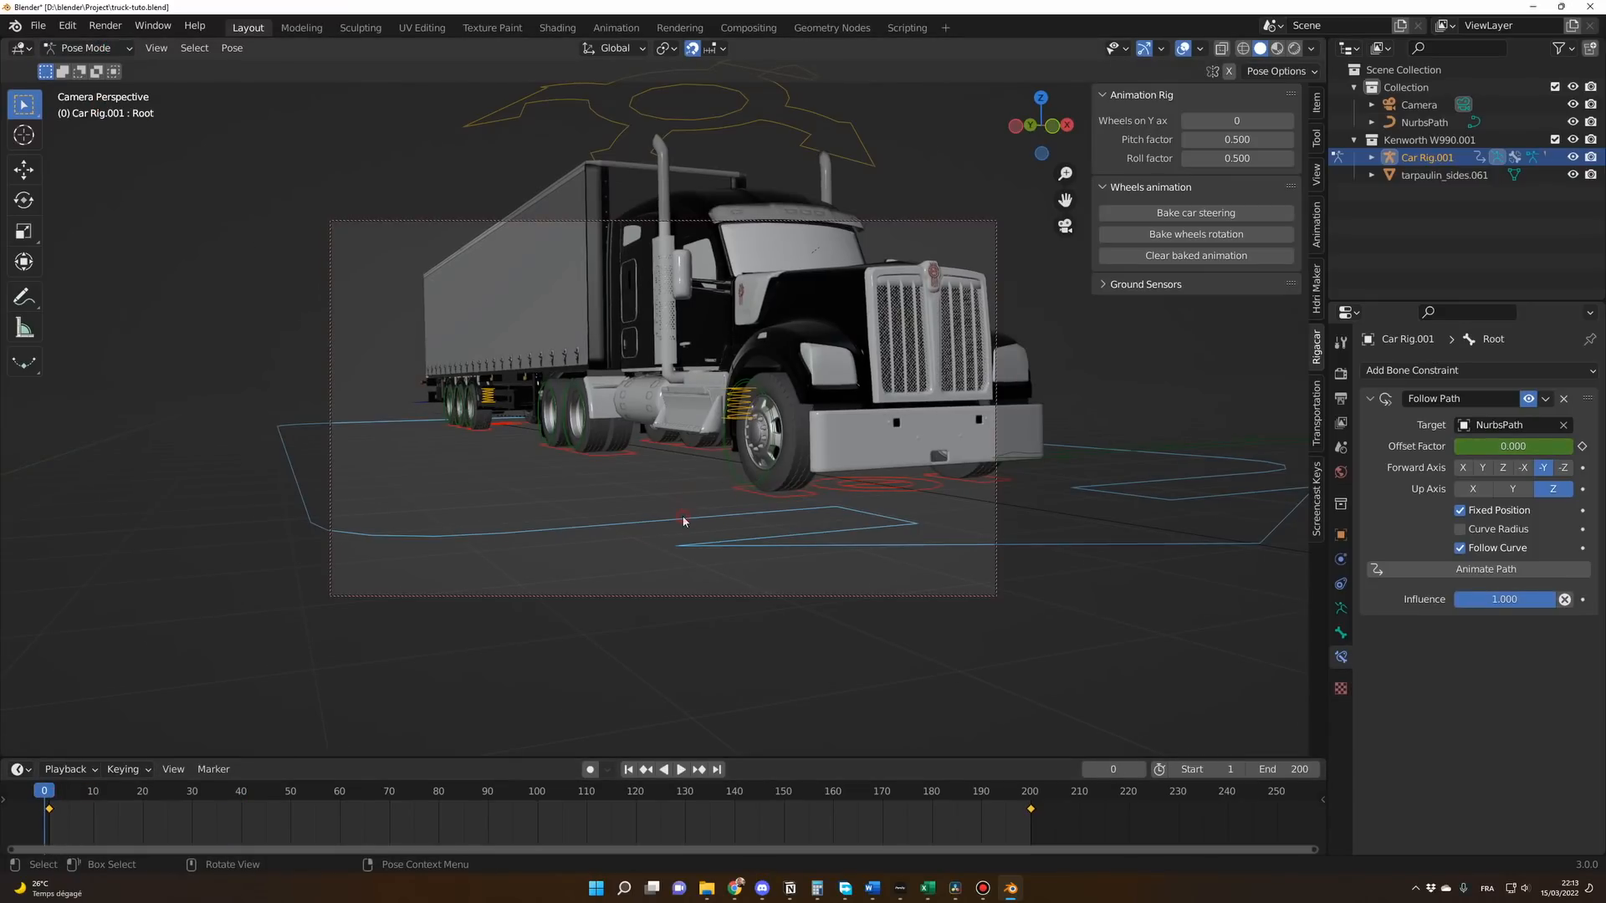
# Bake the wheels rotation from frame 1 to 200 with a keyframe tolerance of 0.01, and play the animation.
pyautogui.click(1177, 236)
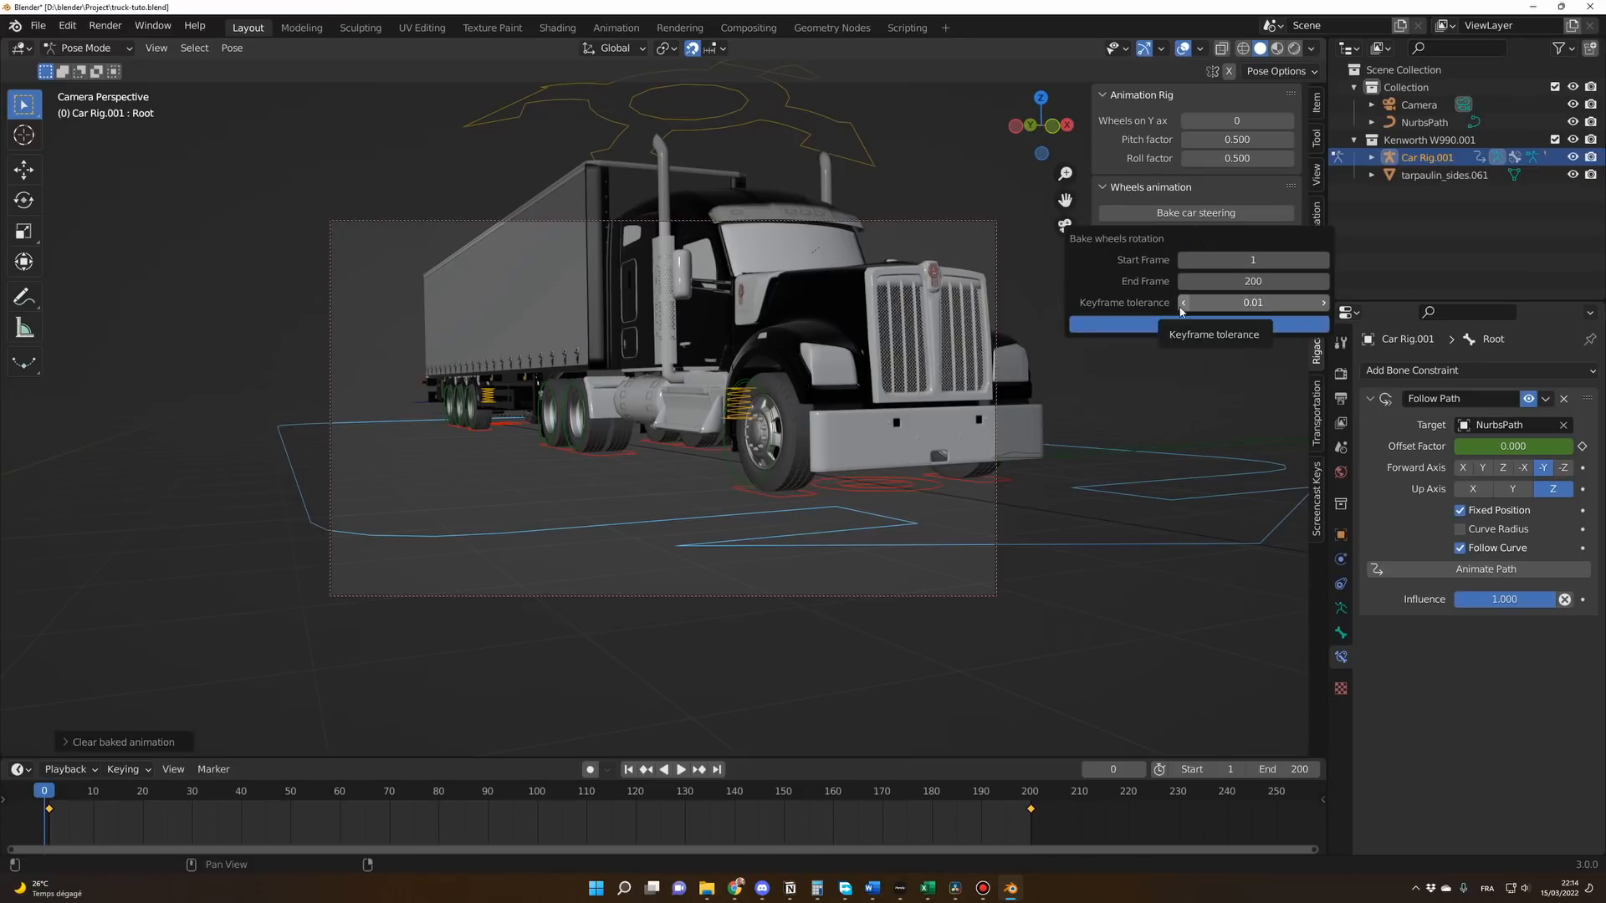
pyautogui.click(1194, 326)
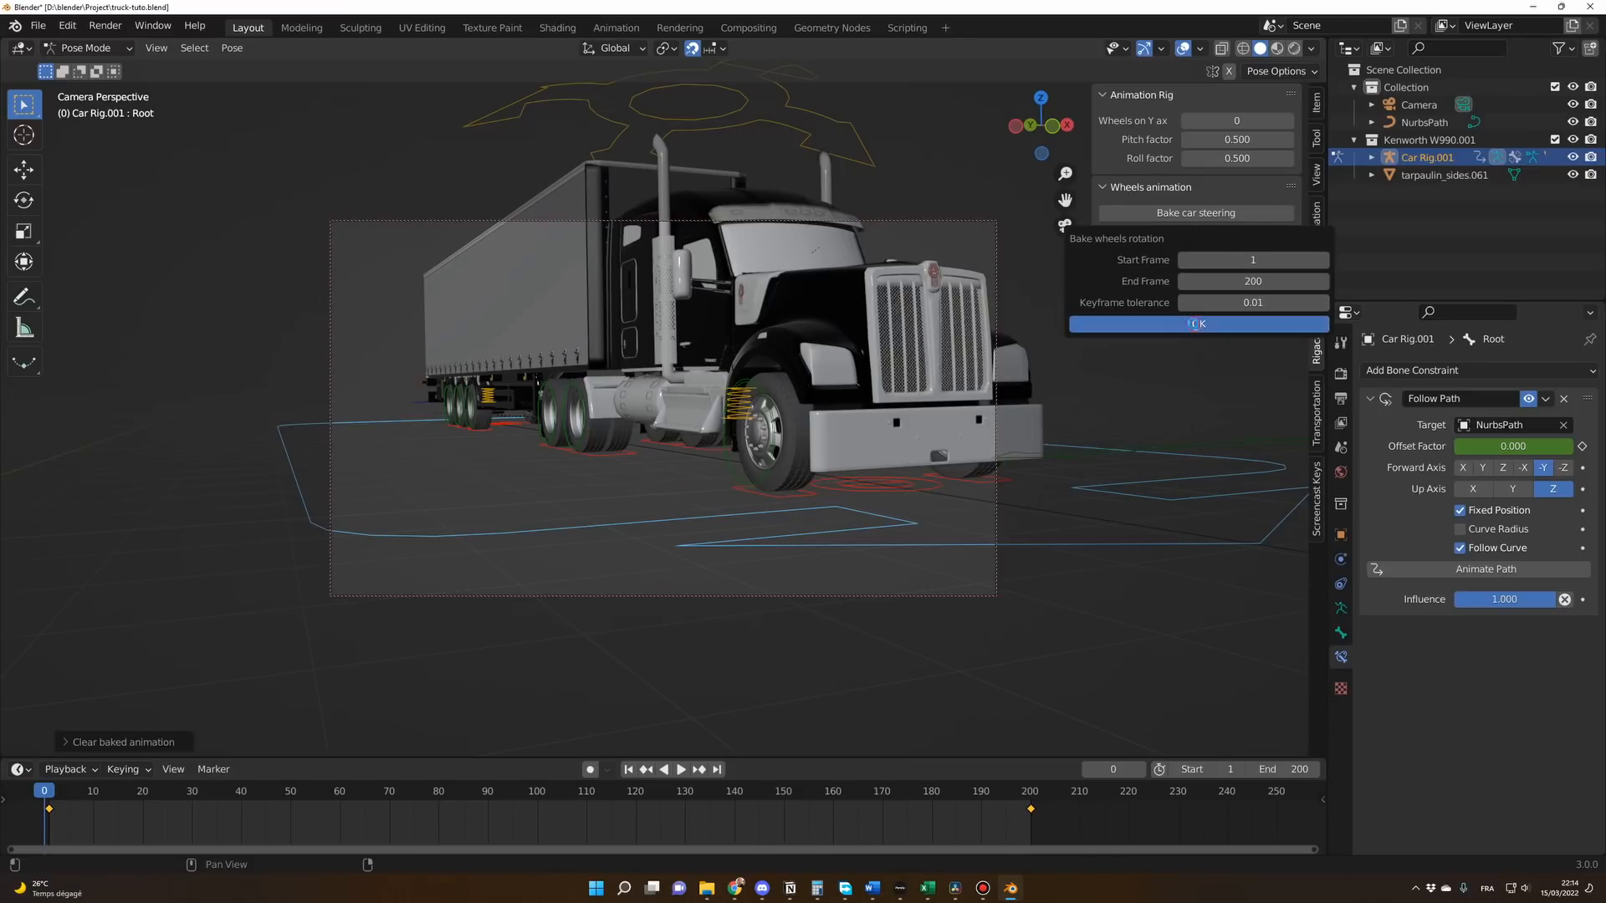
pyautogui.press('space')
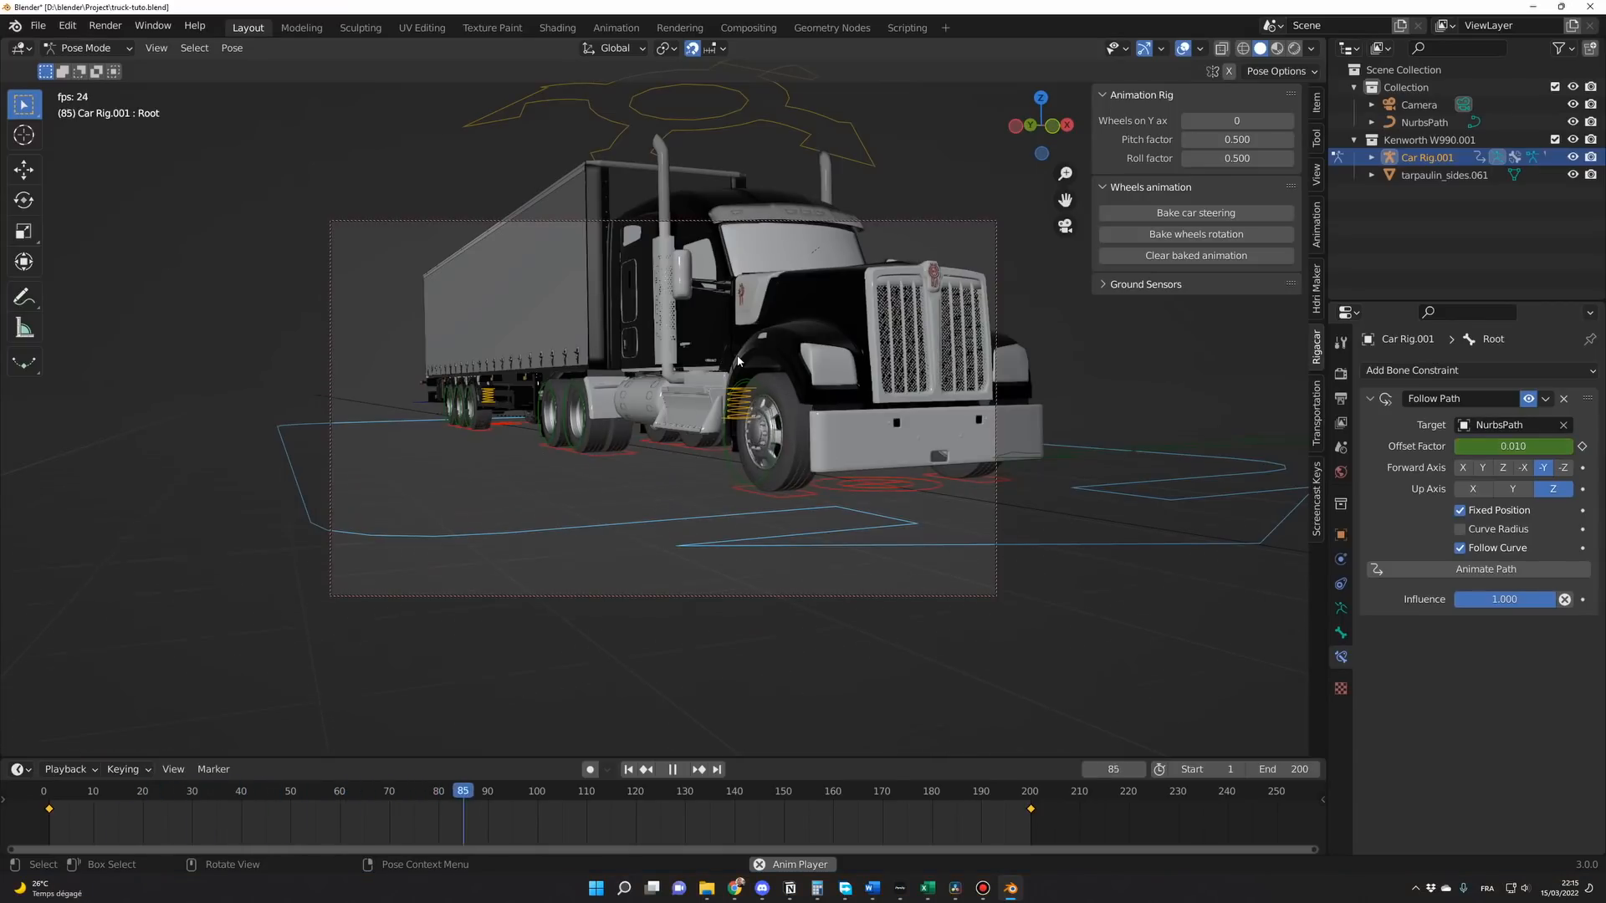
pyautogui.press('space')
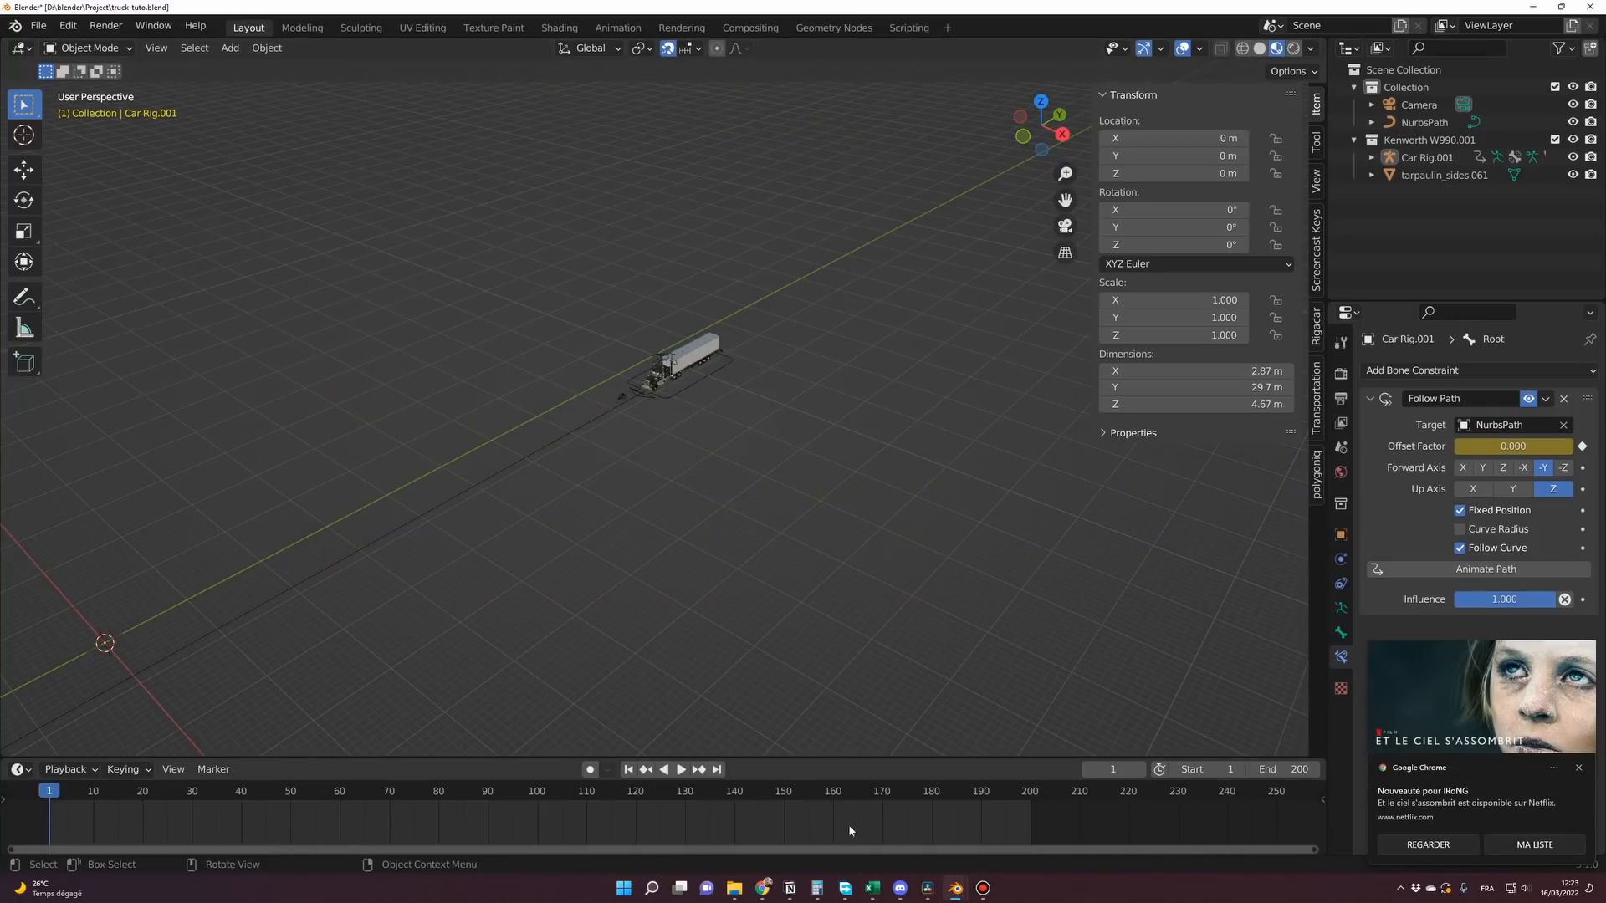
# Paste the streetdeco.014 road piece from the open street decorations file into the truck scene.
pyautogui.moveTo(956, 888)
pyautogui.click(1075, 816)
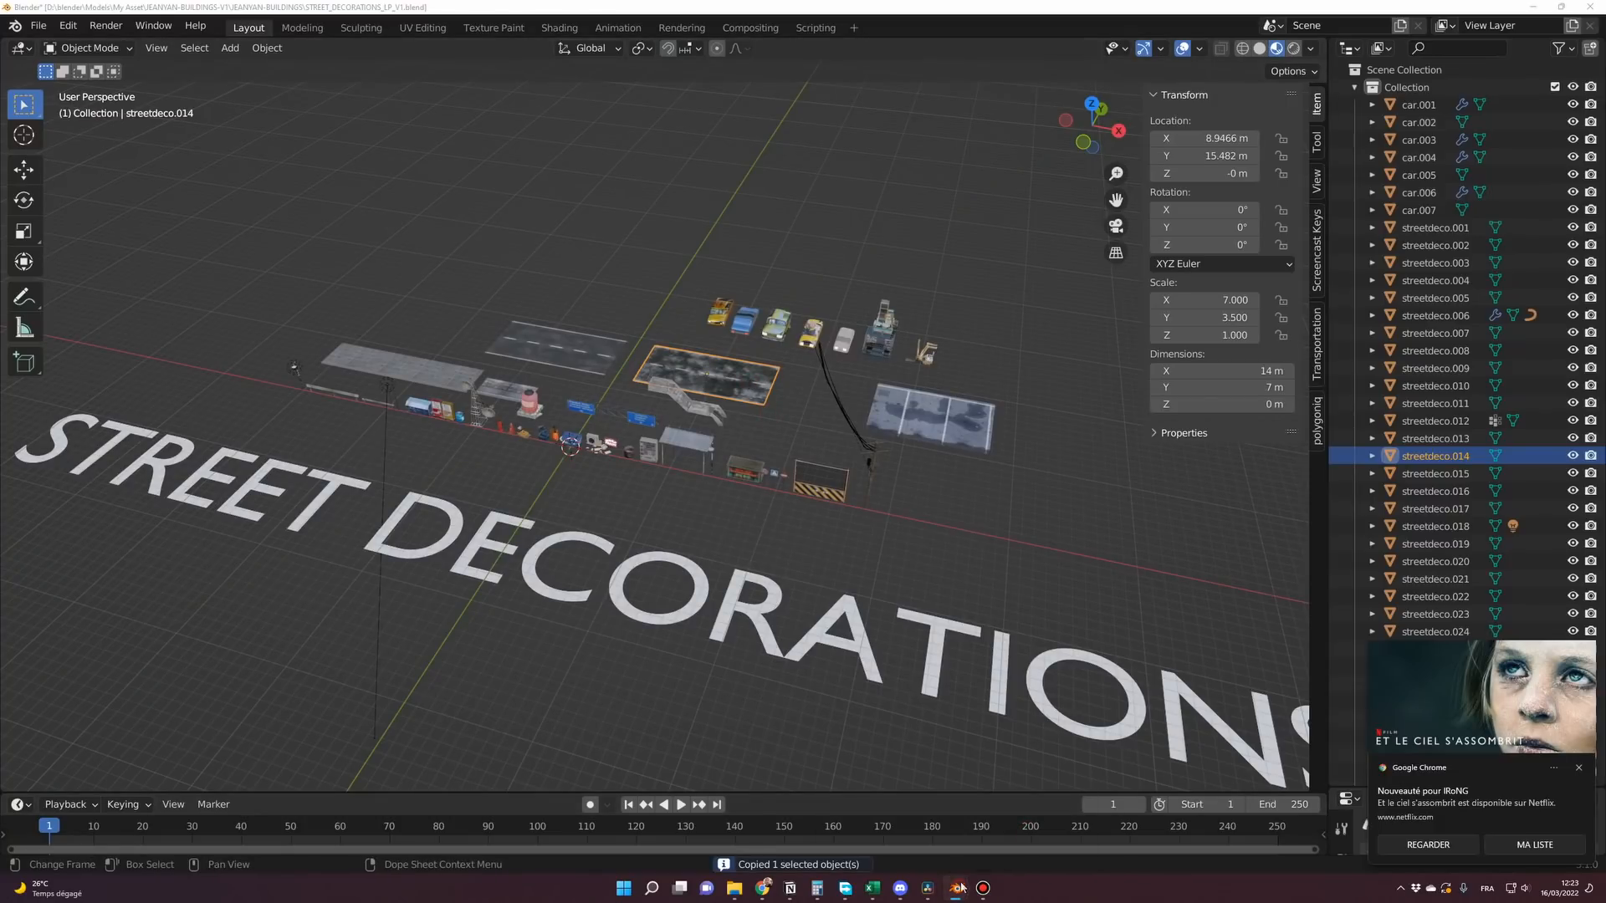
pyautogui.moveTo(955, 888)
pyautogui.click(870, 815)
pyautogui.hotkey('ctrl', 'v')
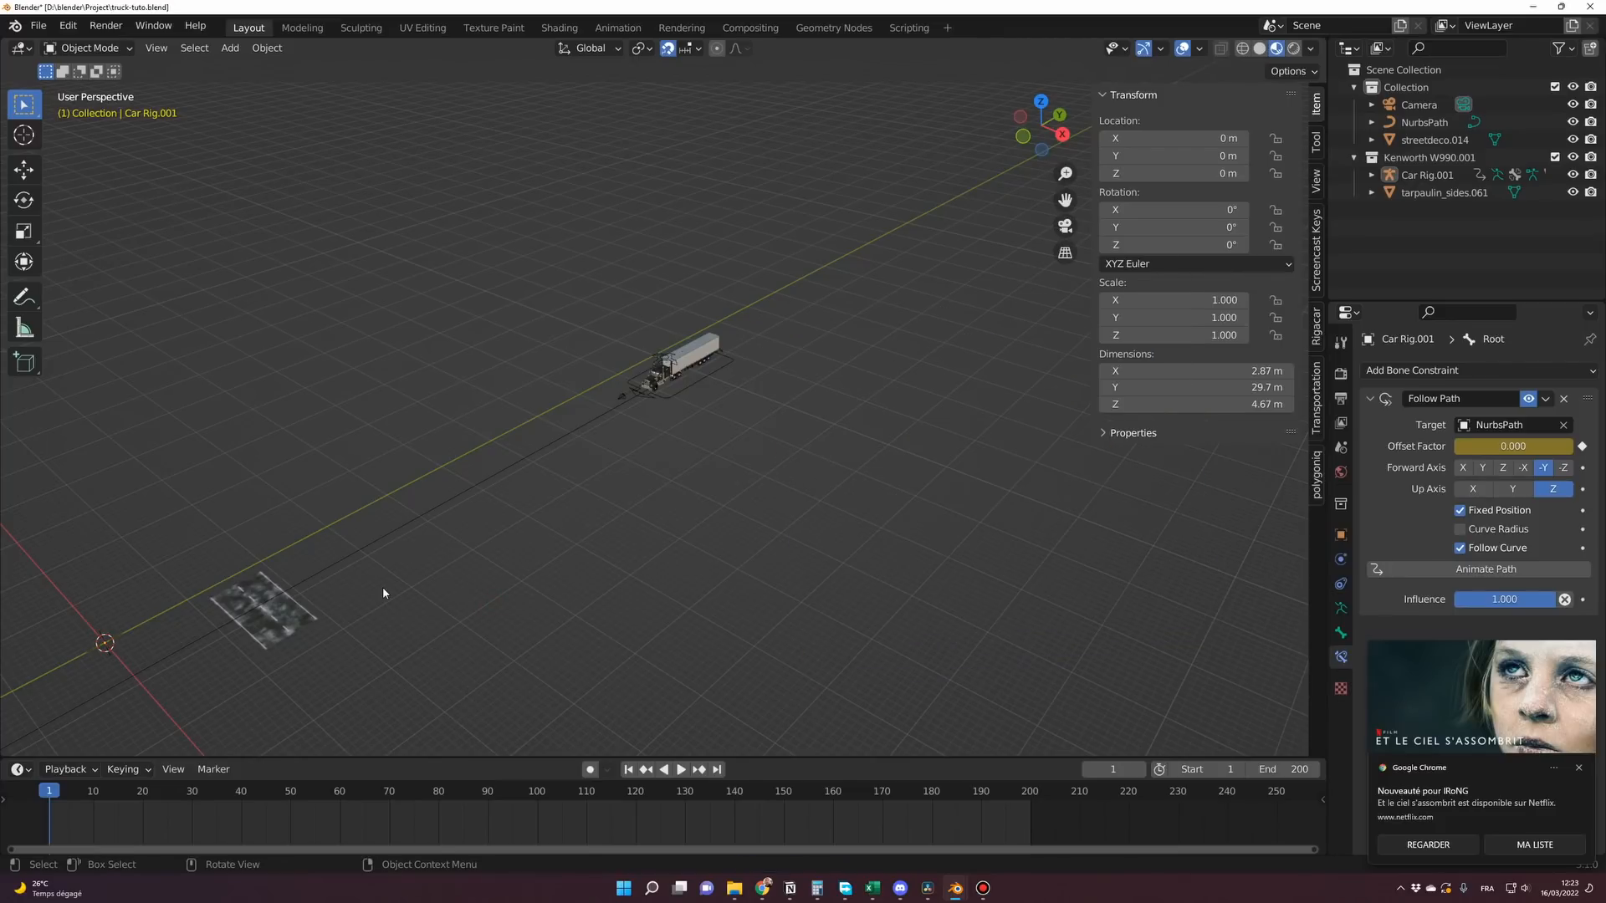
pyautogui.moveTo(383, 585); pyautogui.dragTo(543, 595, button='middle')
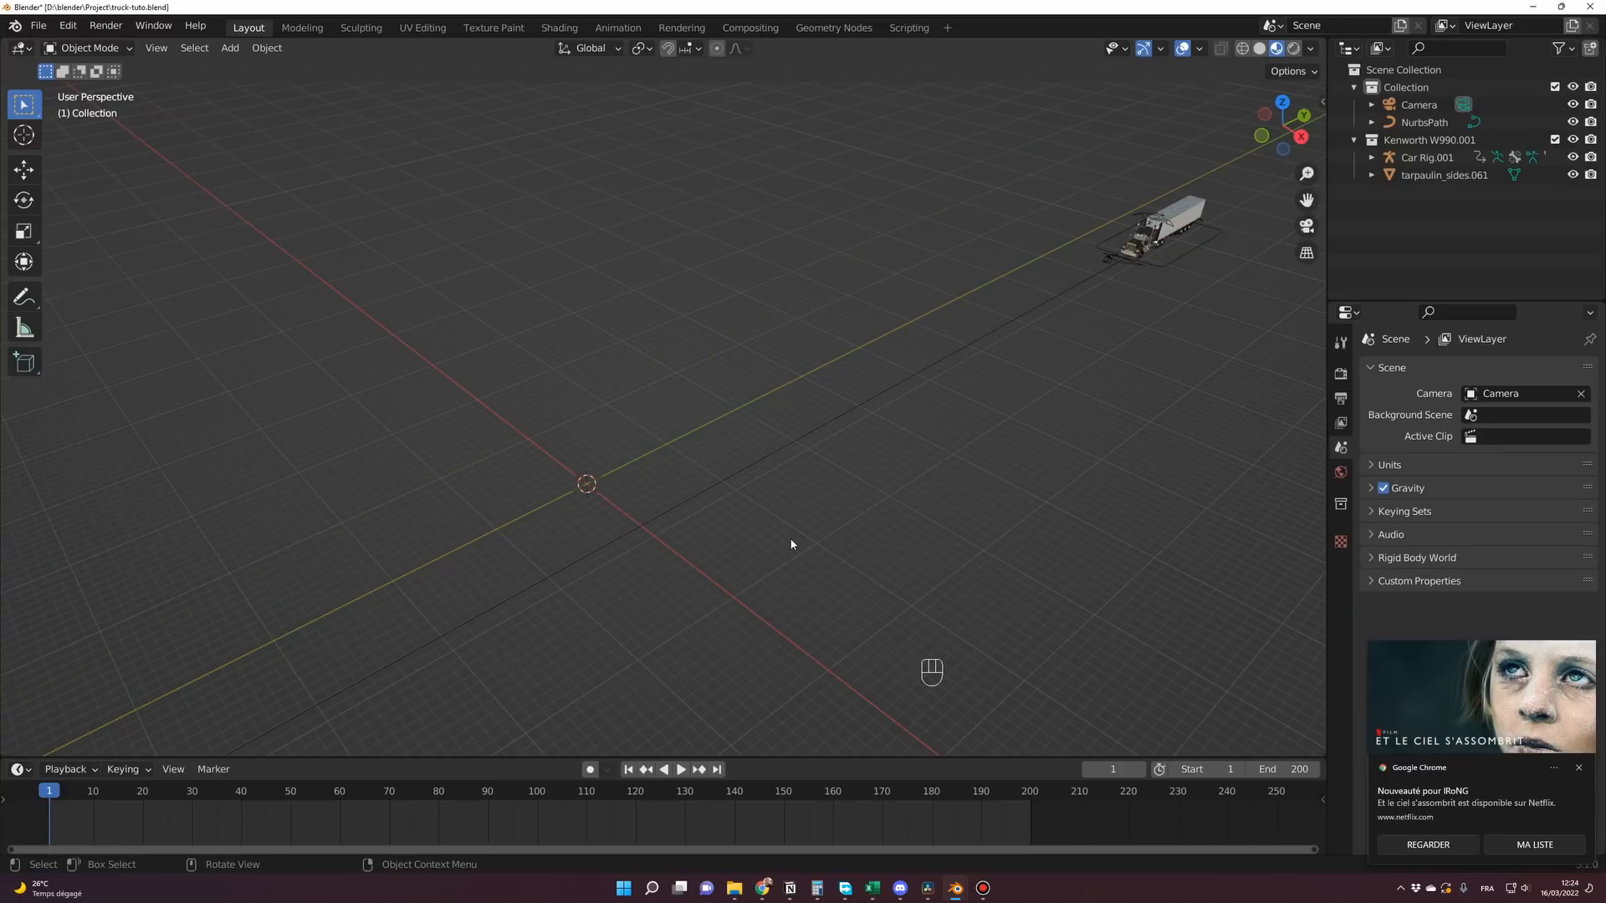
# Add a mesh plane at the world origin of the truck scene for the road surface.
pyautogui.hotkey('shift', 'a')
pyautogui.moveTo(767, 525)
pyautogui.click(856, 522)
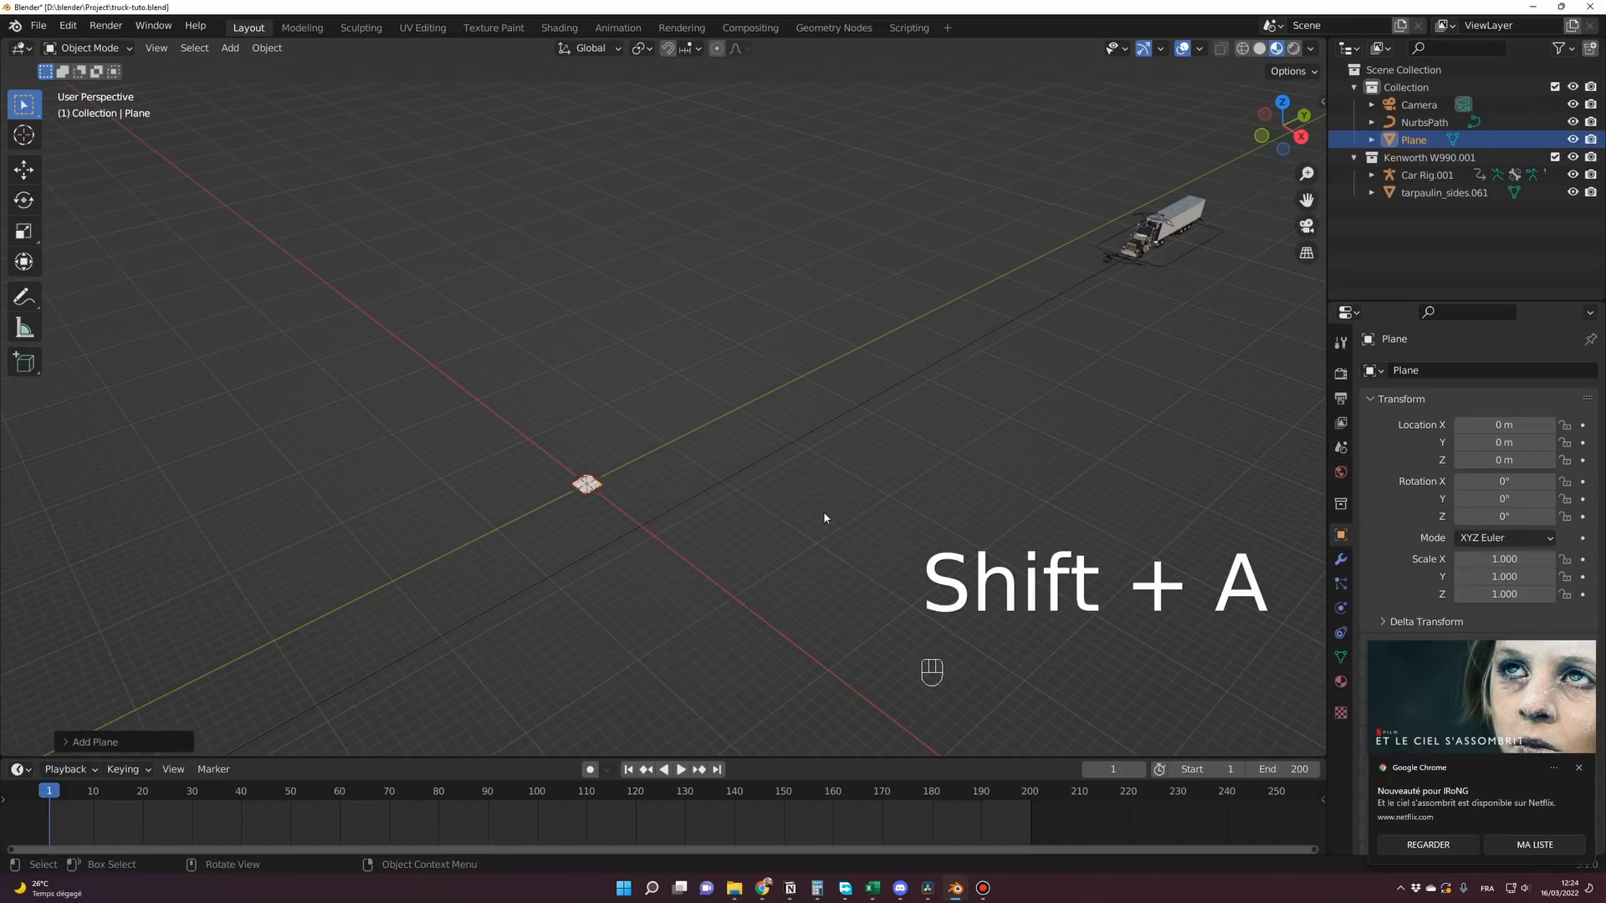
pyautogui.press('KP_Decimal')
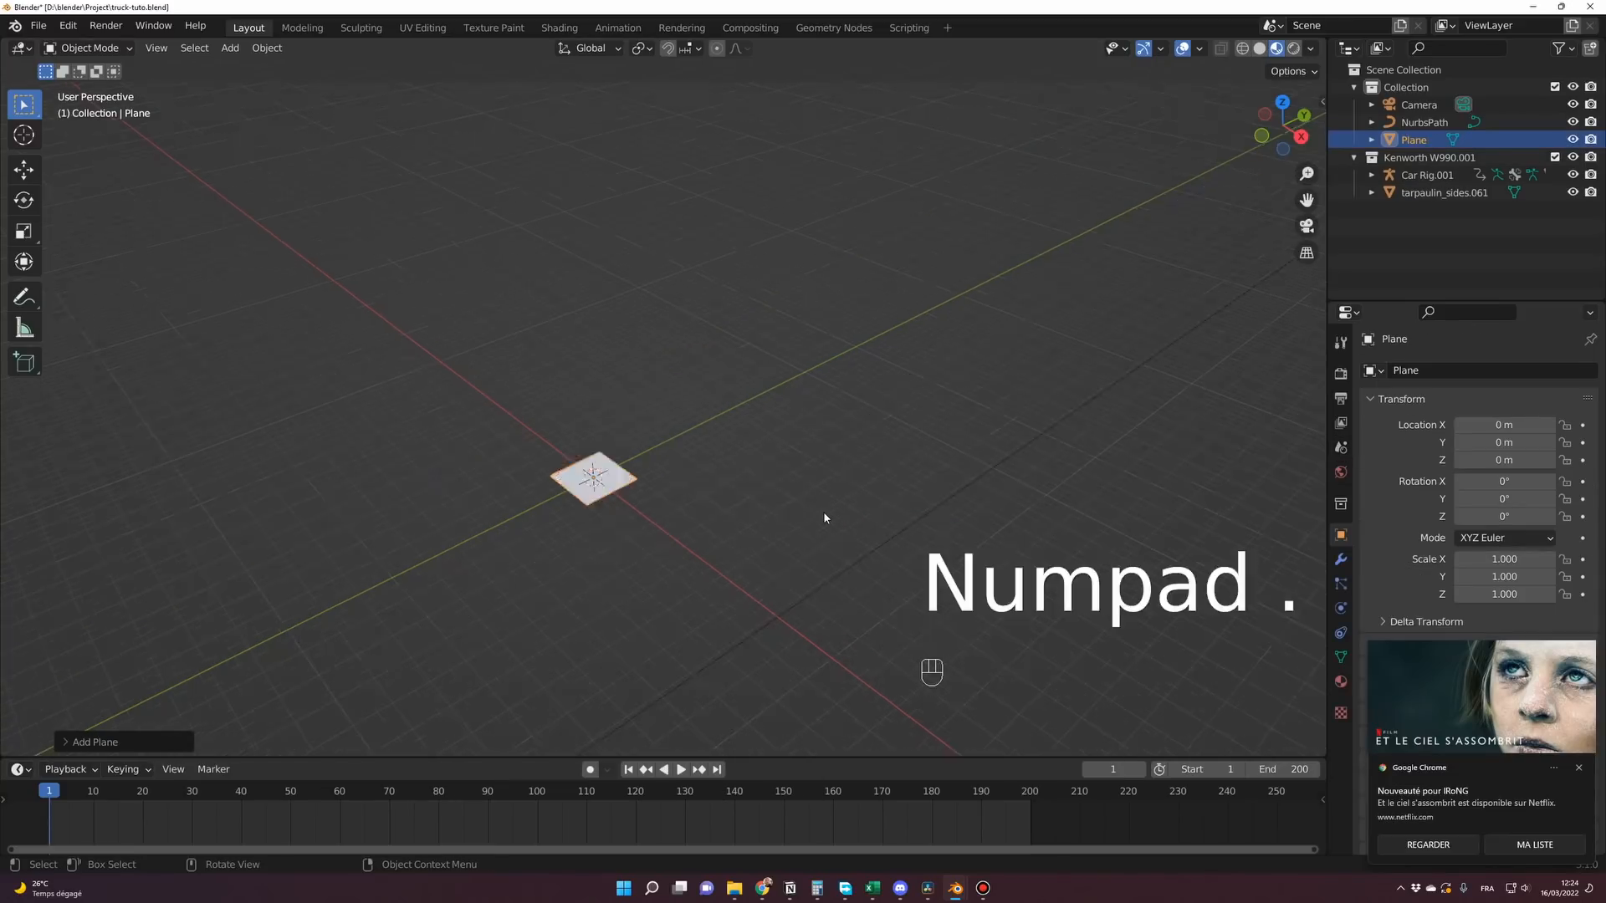
pyautogui.scroll(-2, 790, 552)
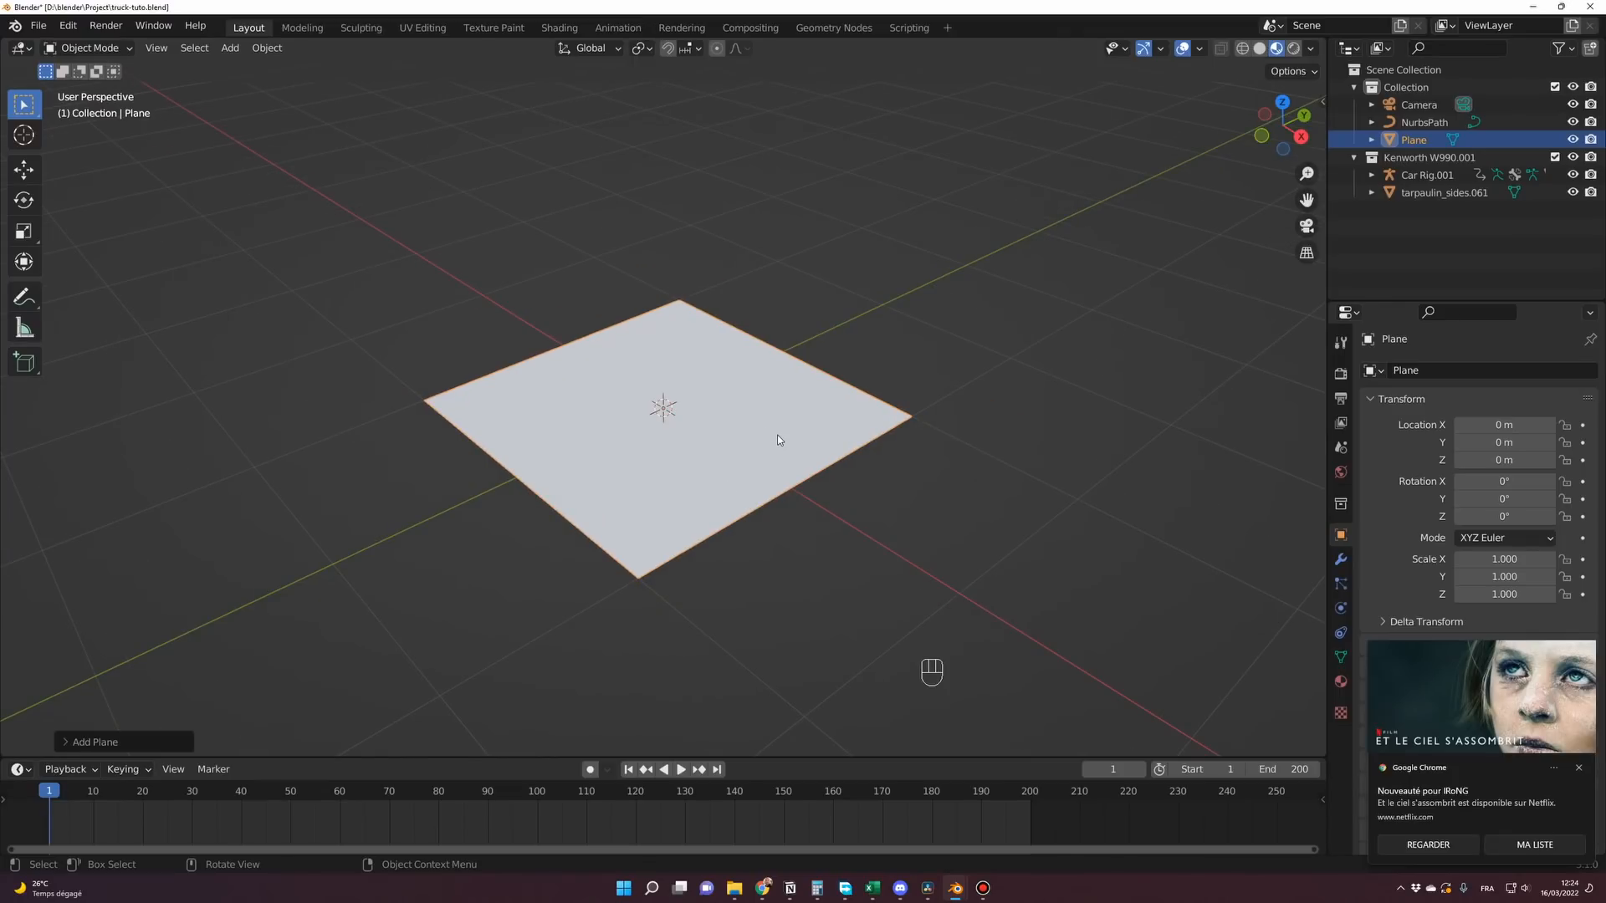
# Set the plane's dimensions to 14 m in X and 7 m in Y.
pyautogui.press('n')
pyautogui.click(1316, 104)
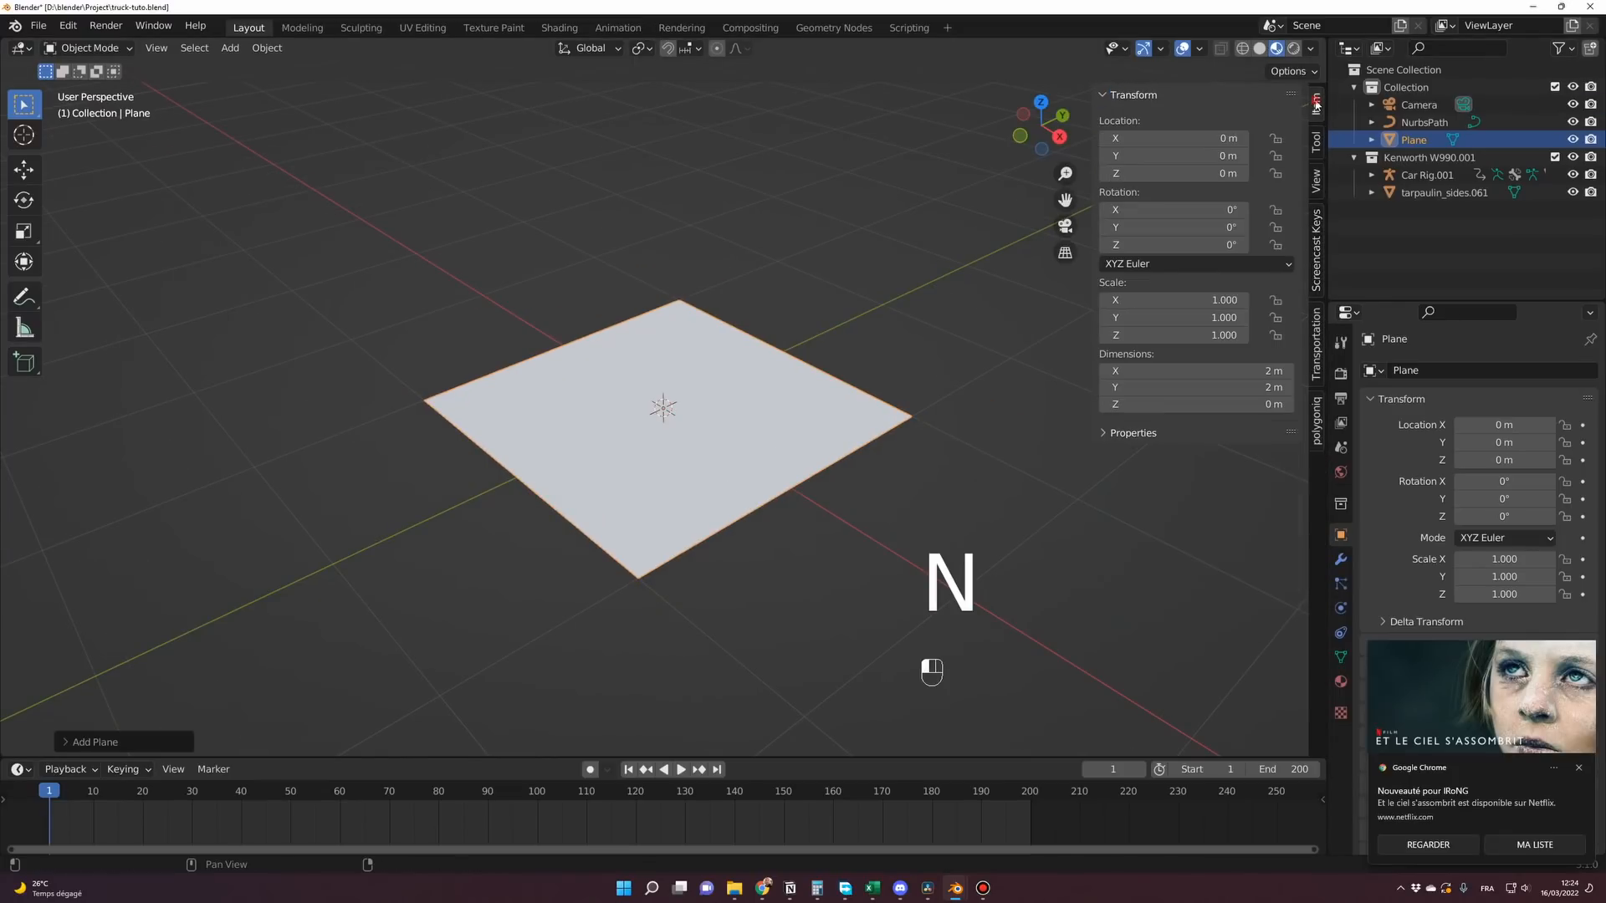
pyautogui.click(1193, 368)
pyautogui.write('14')
pyautogui.press('Return')
pyautogui.click(1191, 387)
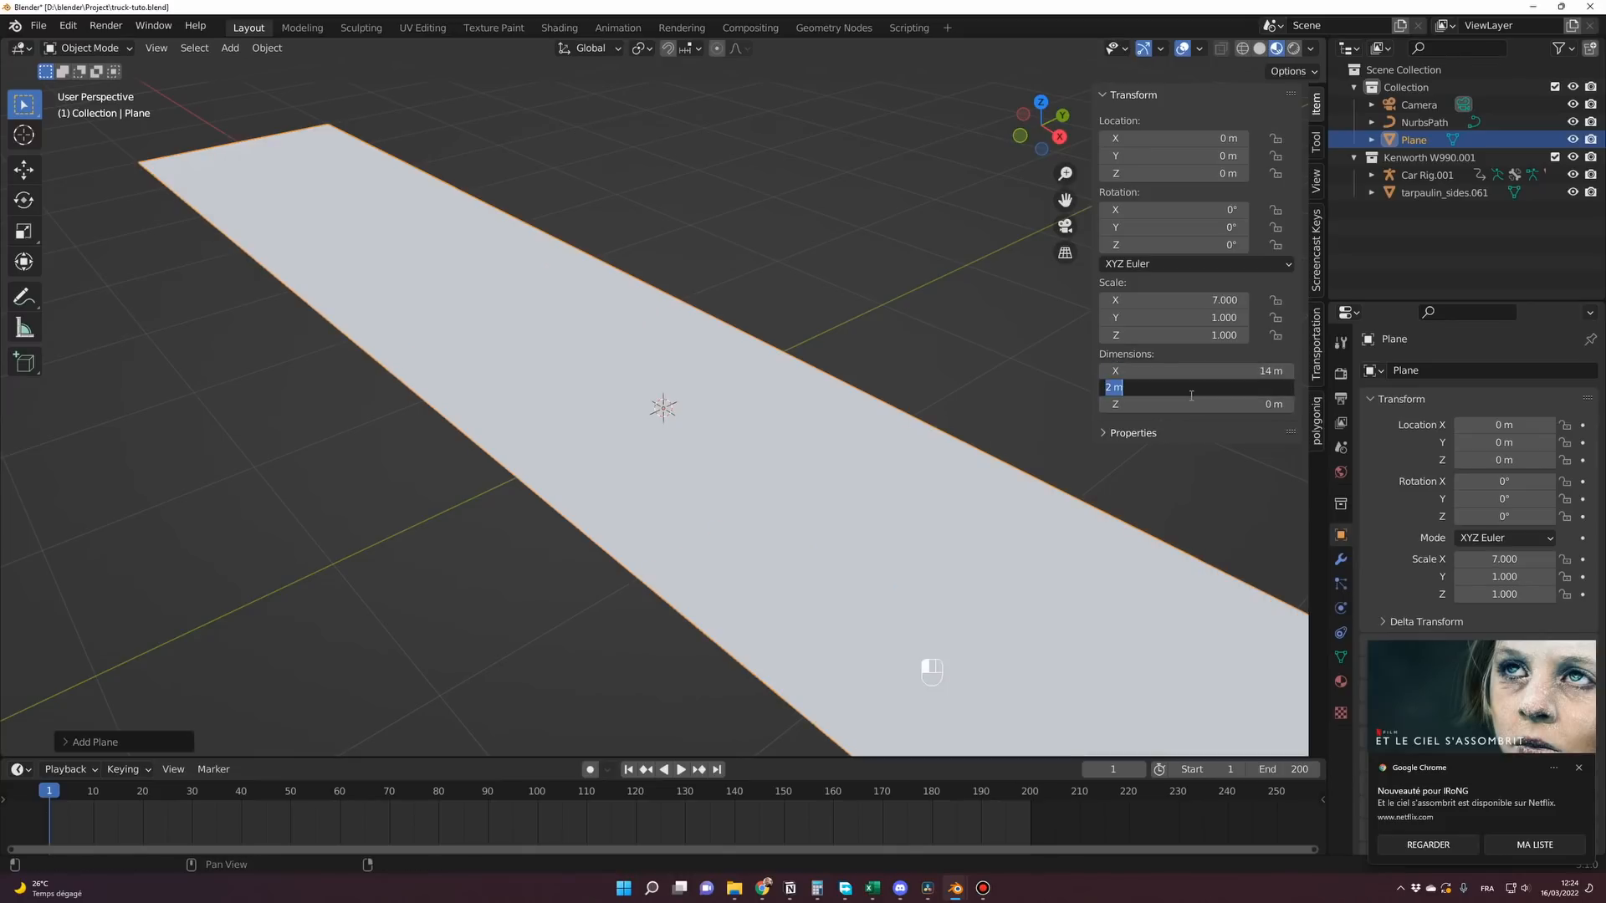
pyautogui.write('7')
pyautogui.press('Return')
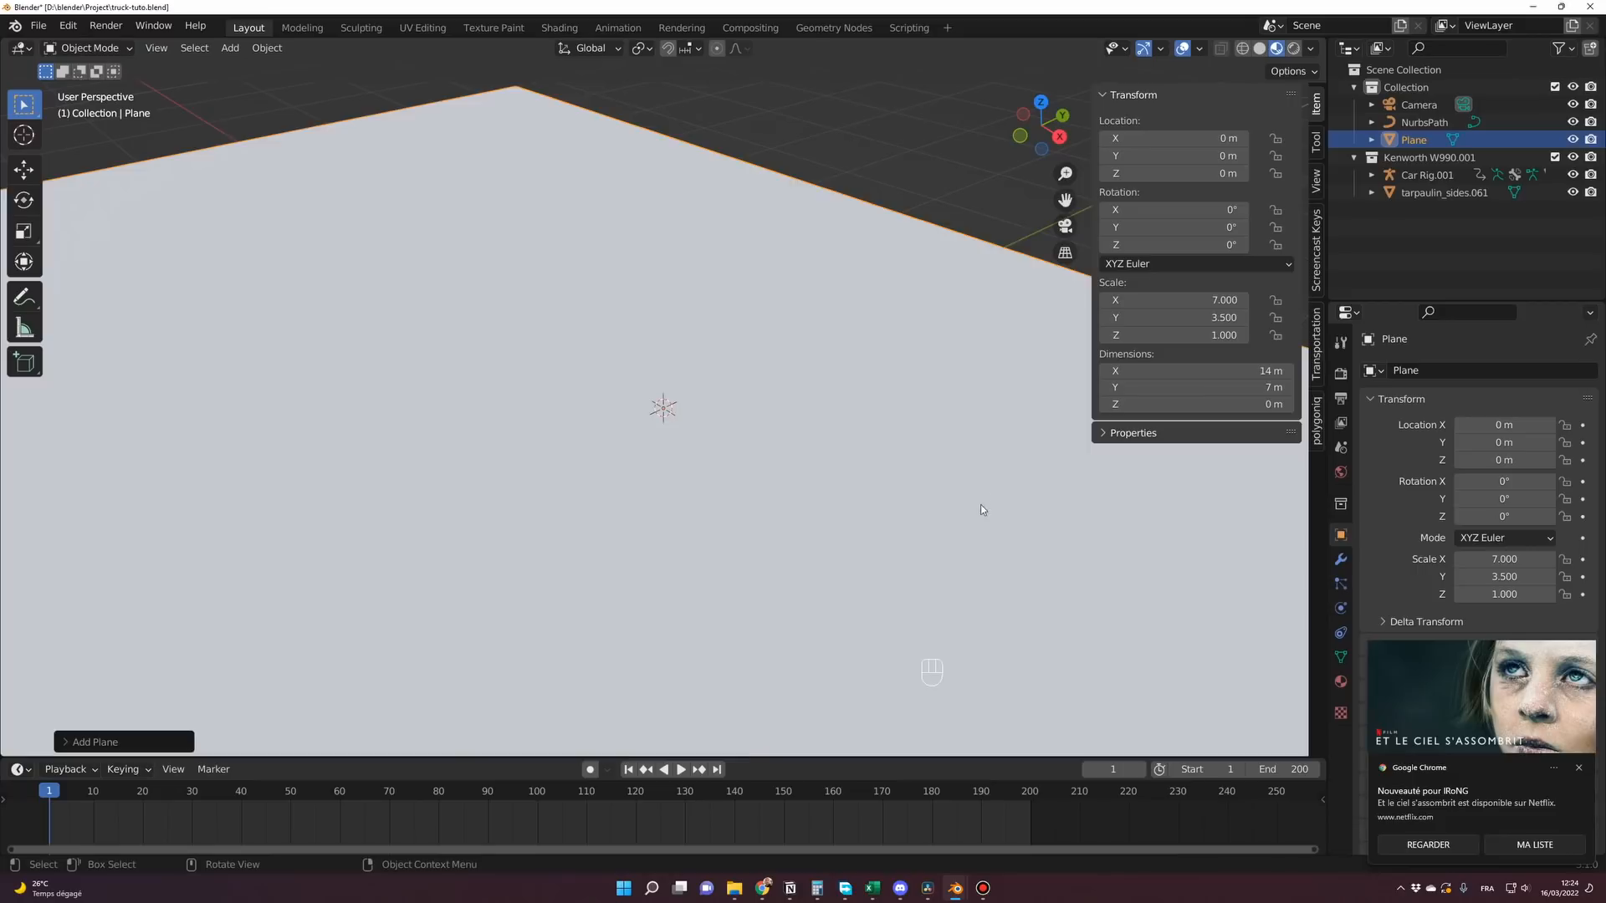
# Set the plane's Z rotation to 90° and deselect it.
pyautogui.scroll(-10, 695, 411)
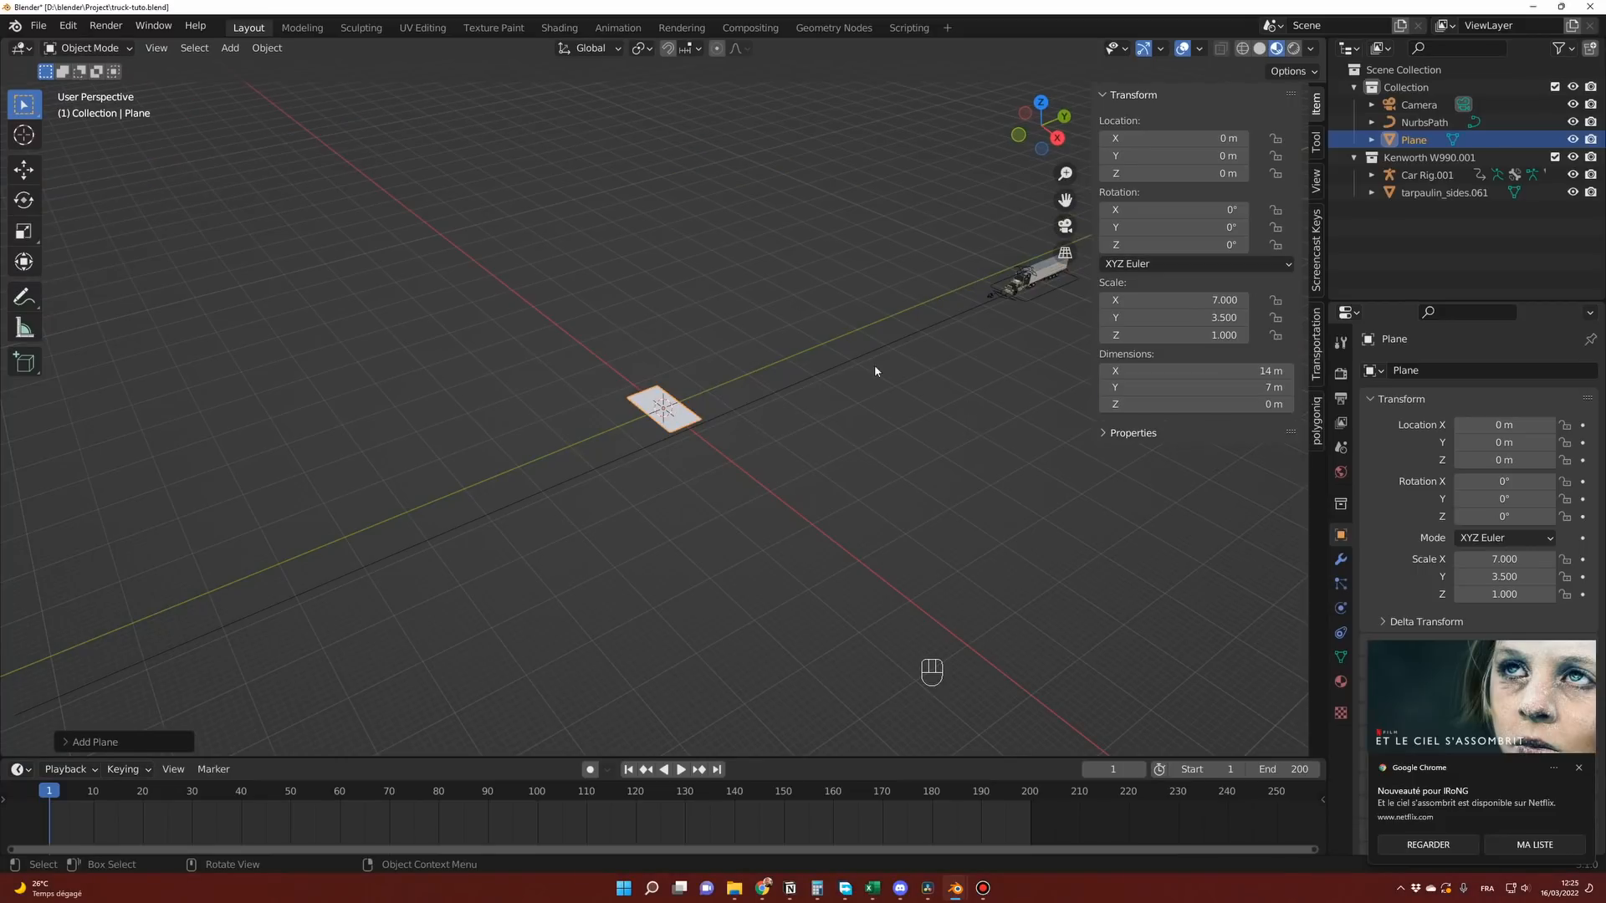
pyautogui.click(1198, 244)
pyautogui.write('90')
pyautogui.press('Return')
pyautogui.click(735, 377)
pyautogui.scroll(8, 735, 377)
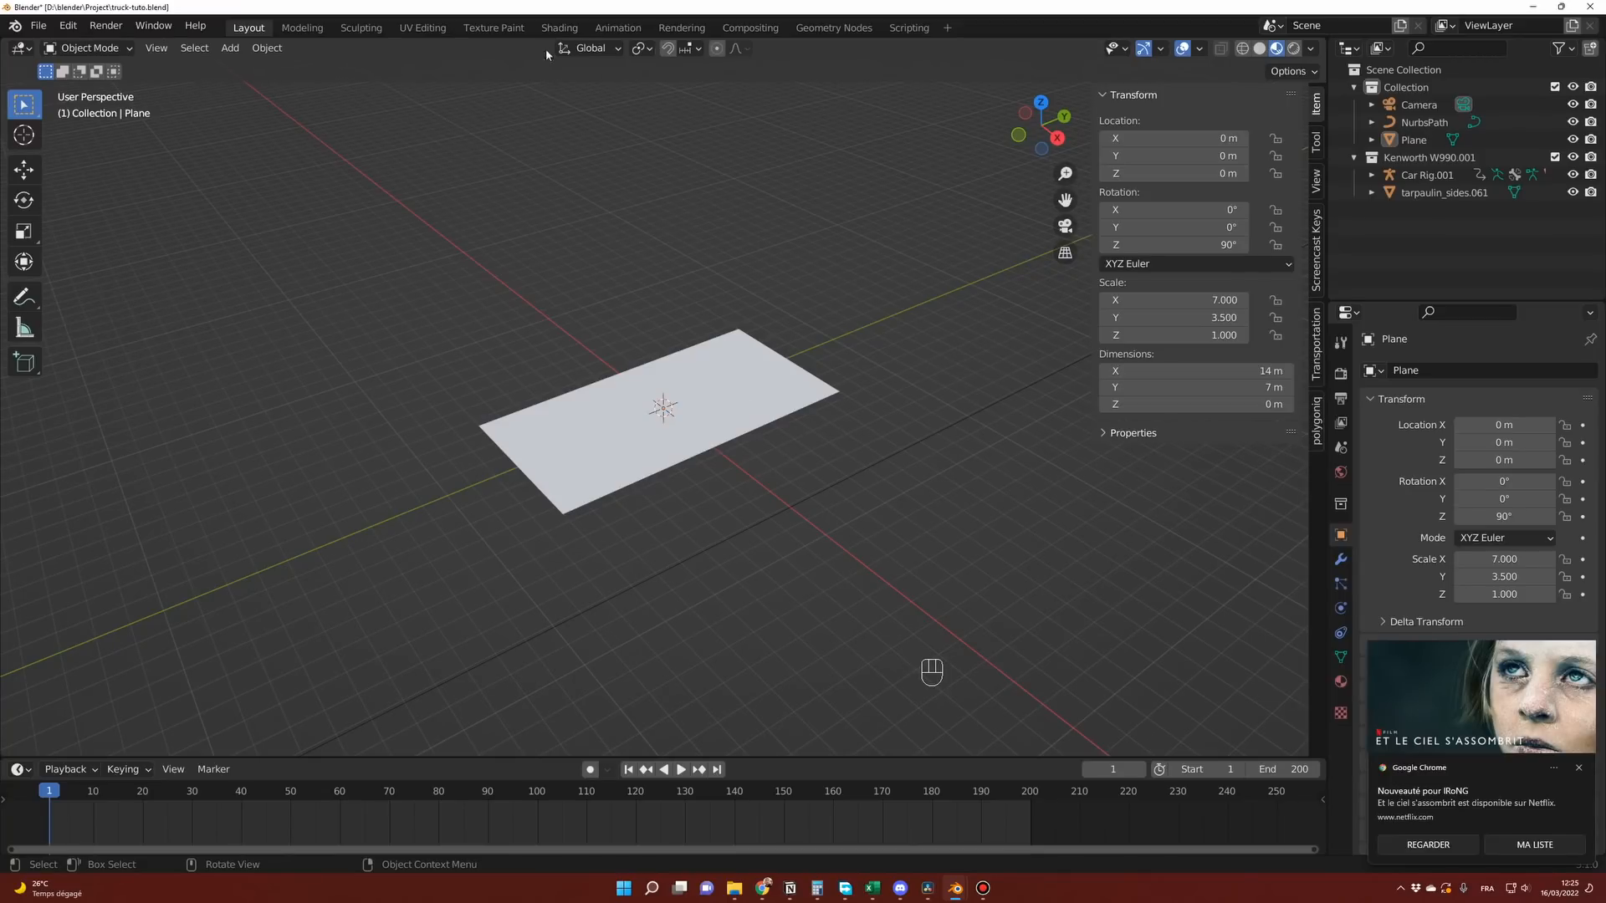
# Create a new material for the road plane in the Shading workspace.
pyautogui.click(559, 27)
pyautogui.hotkey('alt', 'Tab')
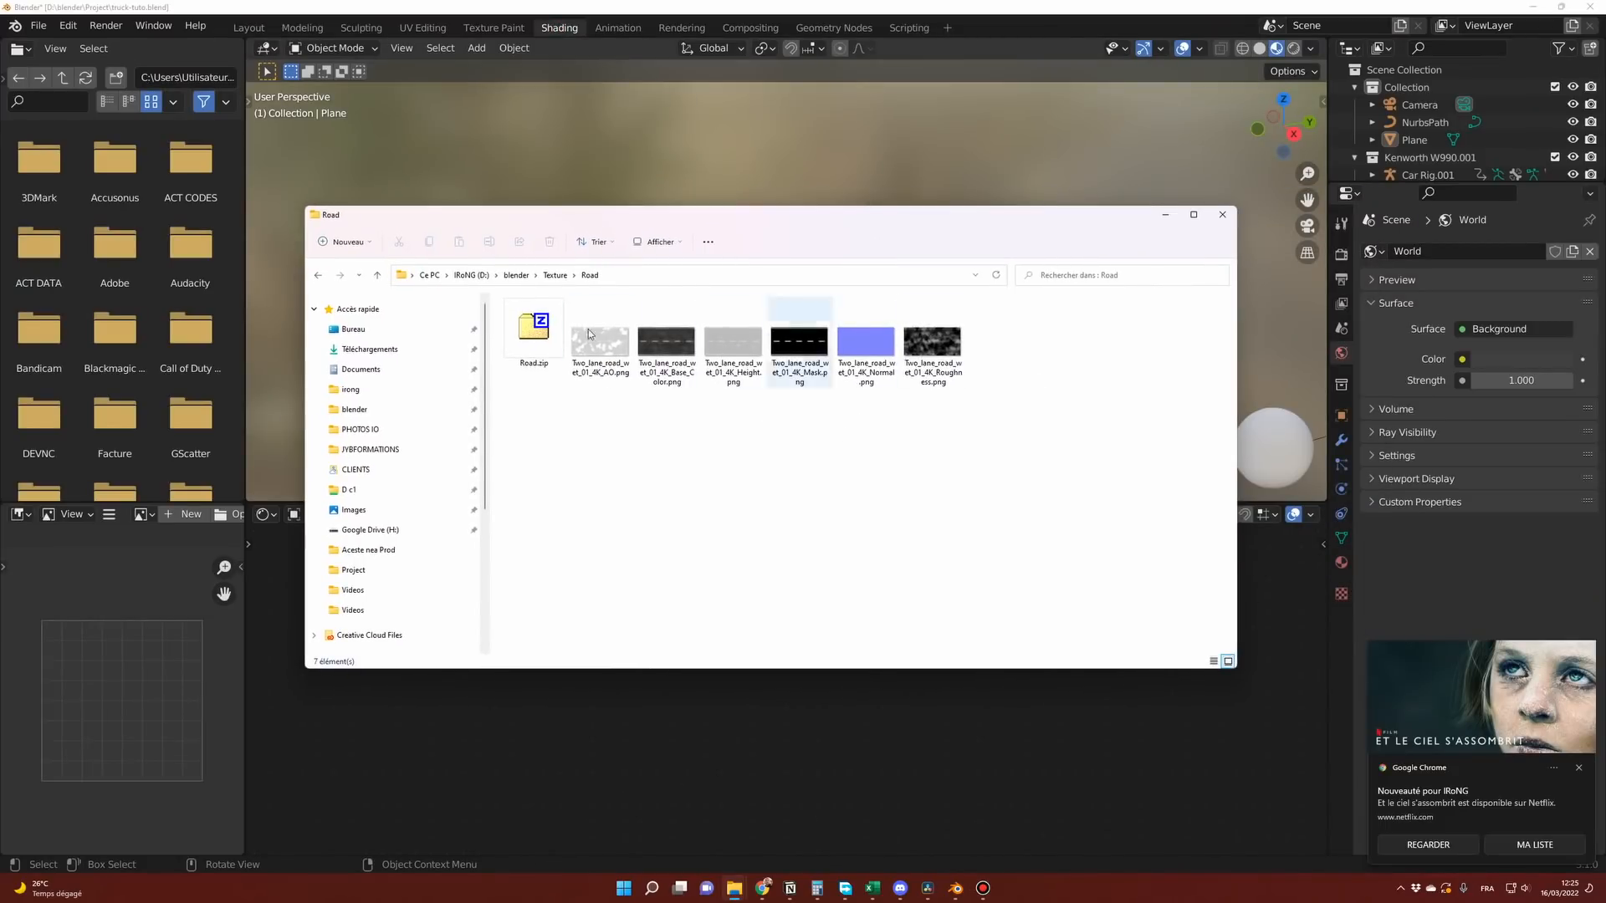
pyautogui.hotkey('alt', 'Tab')
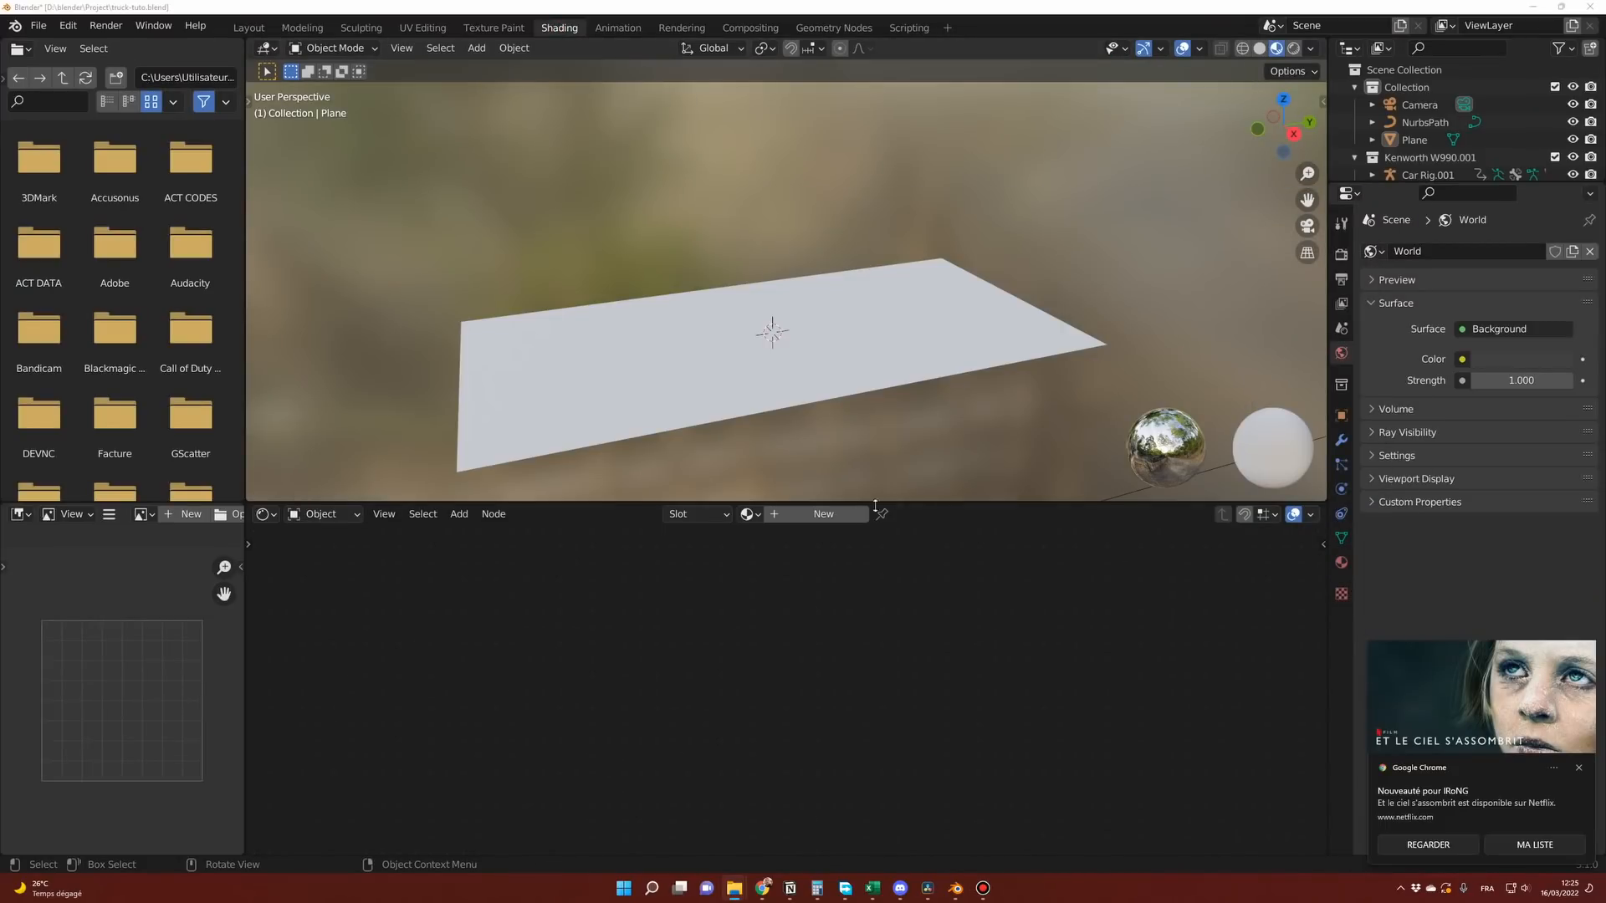
pyautogui.click(822, 514)
# Bring the Two_lane_road_wet_01_4K Base_Color, Normal and Roughness images from the Road texture folder into the material's node graph.
pyautogui.hotkey('alt', 'Tab')
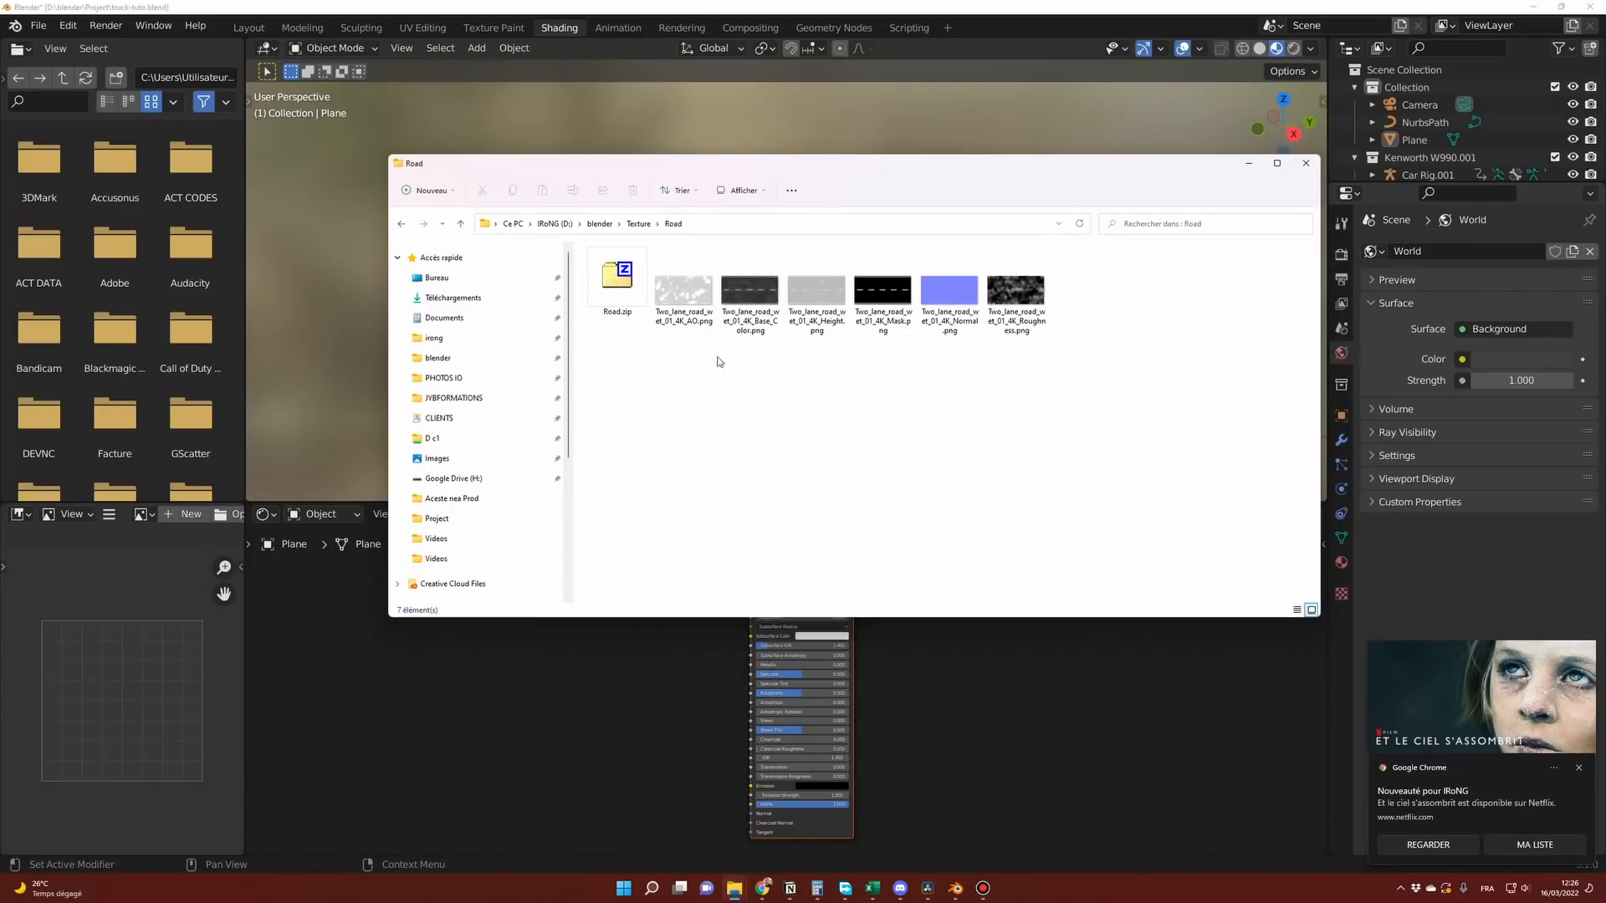
pyautogui.moveTo(751, 297); pyautogui.dragTo(522, 674)
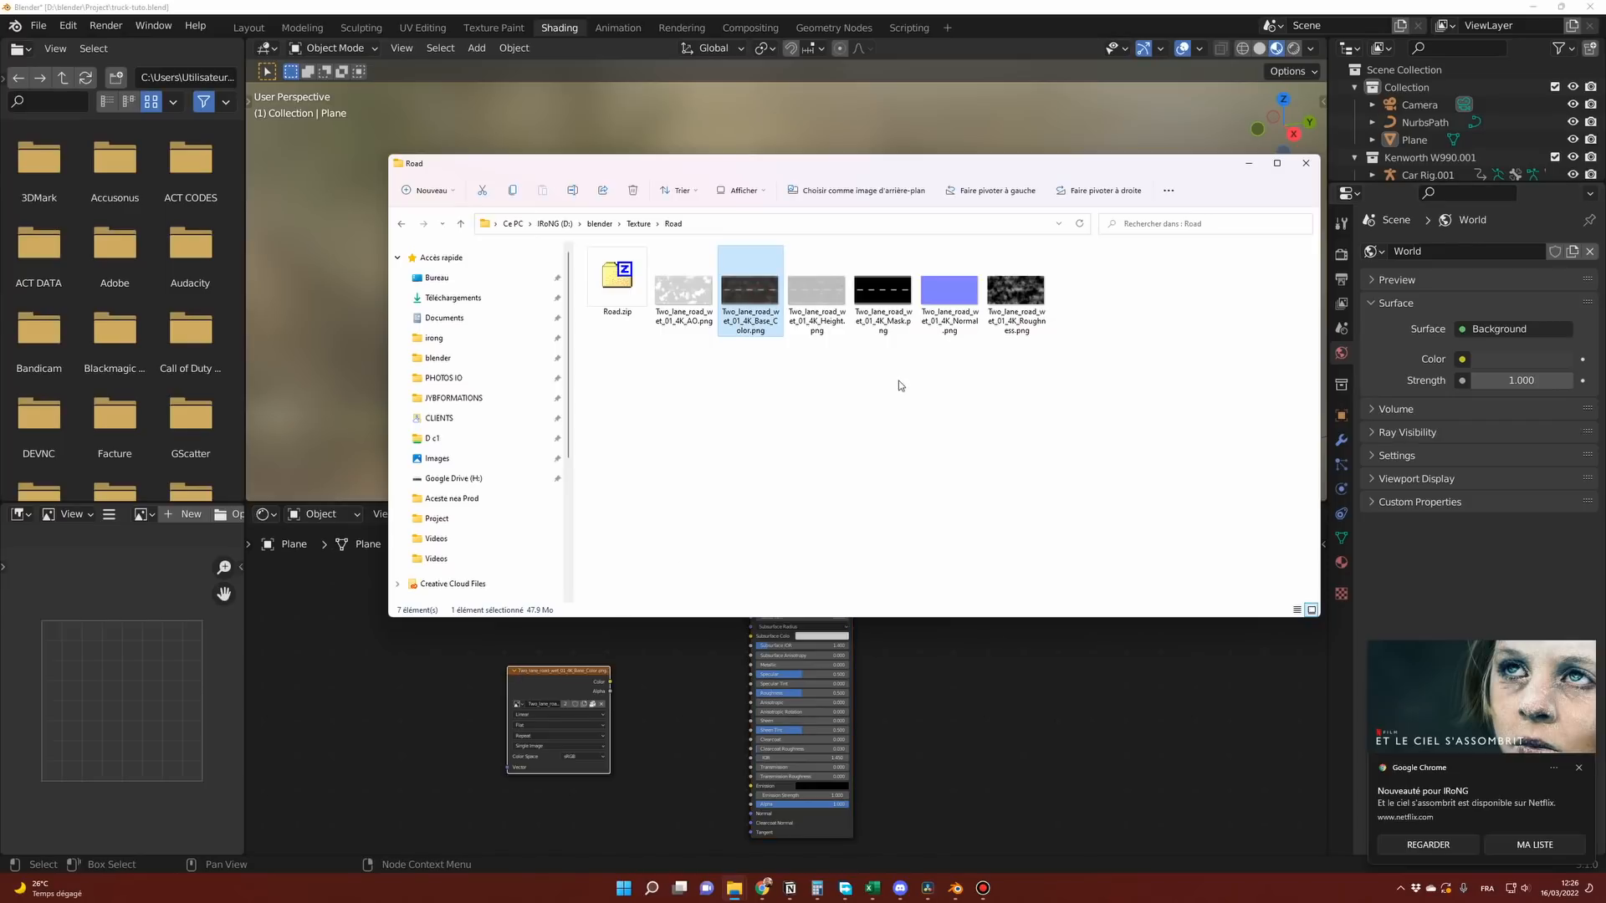
pyautogui.moveTo(958, 301); pyautogui.dragTo(392, 753)
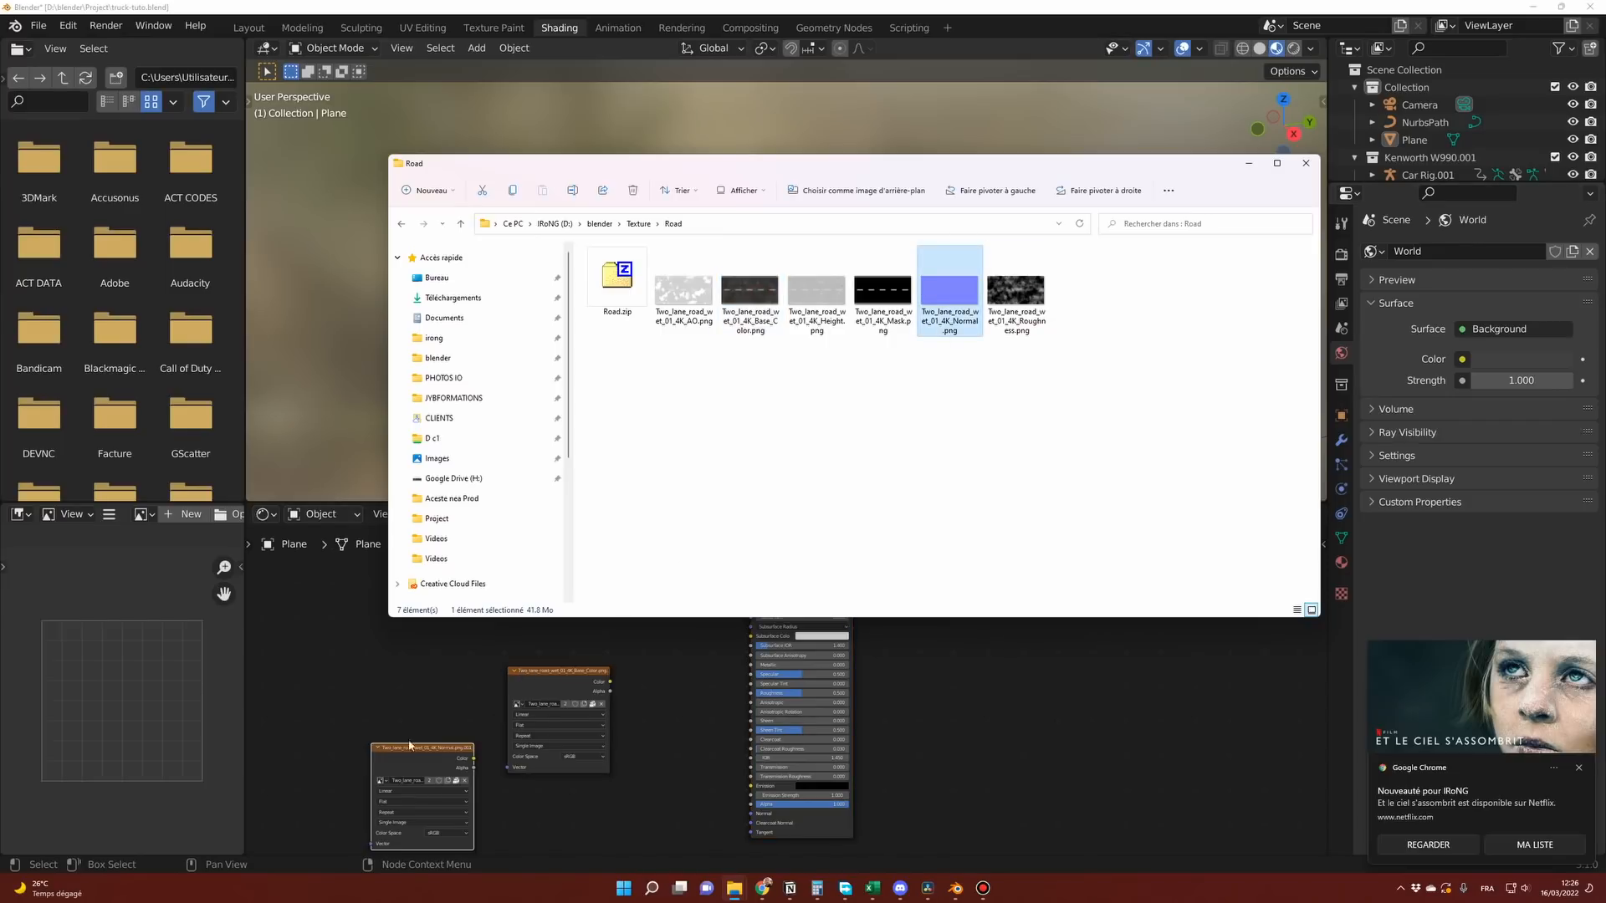
pyautogui.moveTo(1034, 316); pyautogui.dragTo(345, 669)
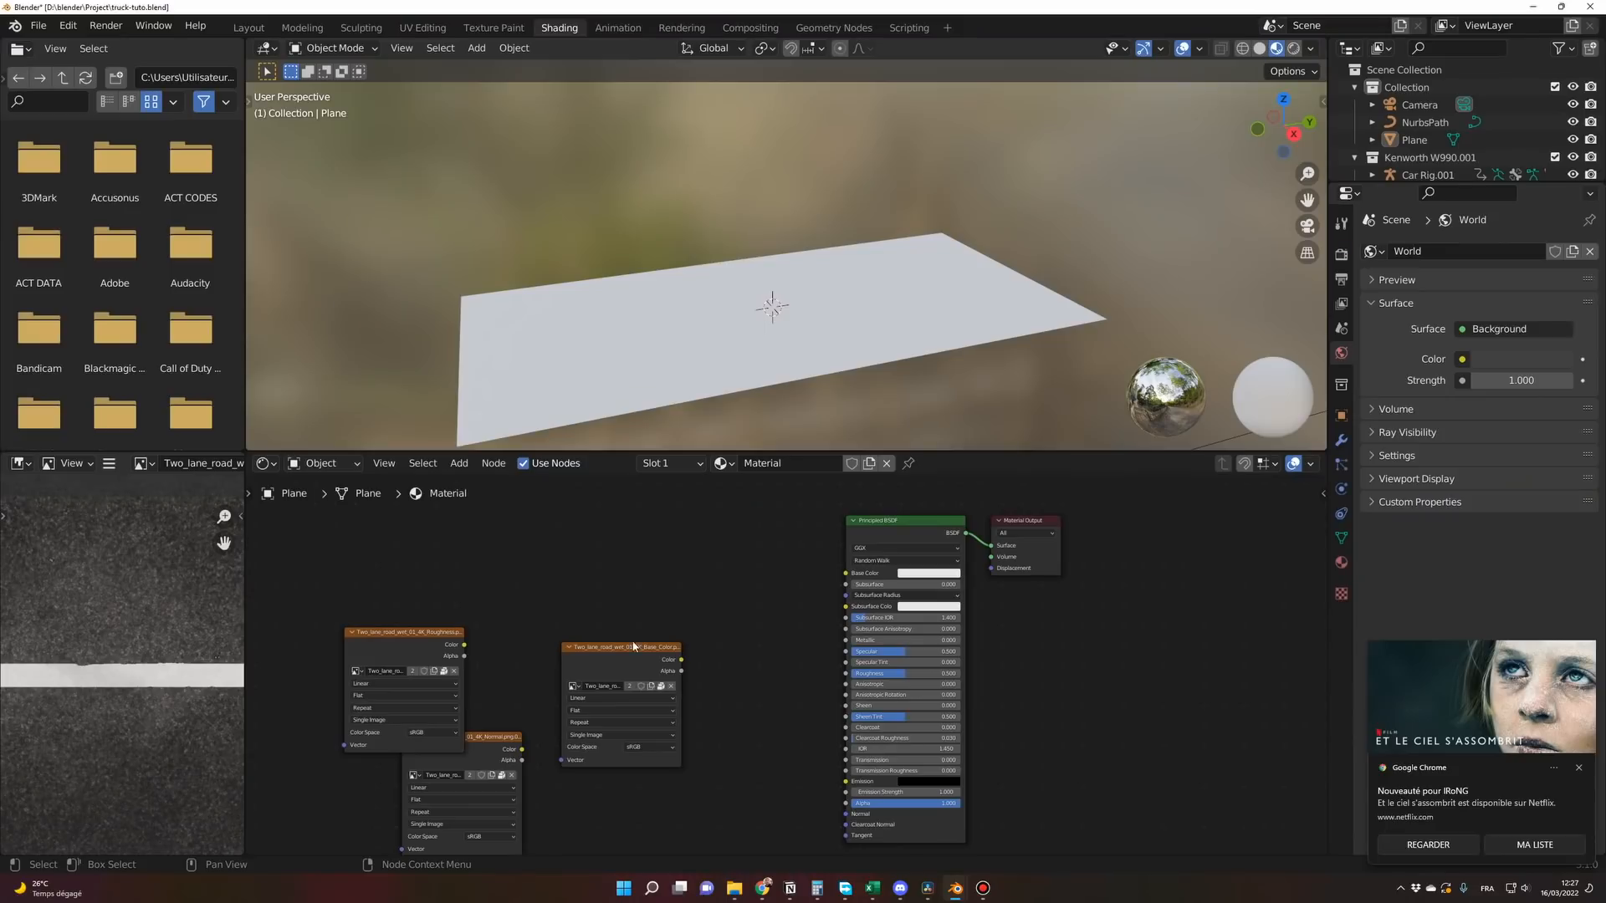
# Connect the base colour texture to Base Color and the roughness texture to Roughness on the Principled BSDF.
pyautogui.moveTo(629, 649); pyautogui.dragTo(846, 574)
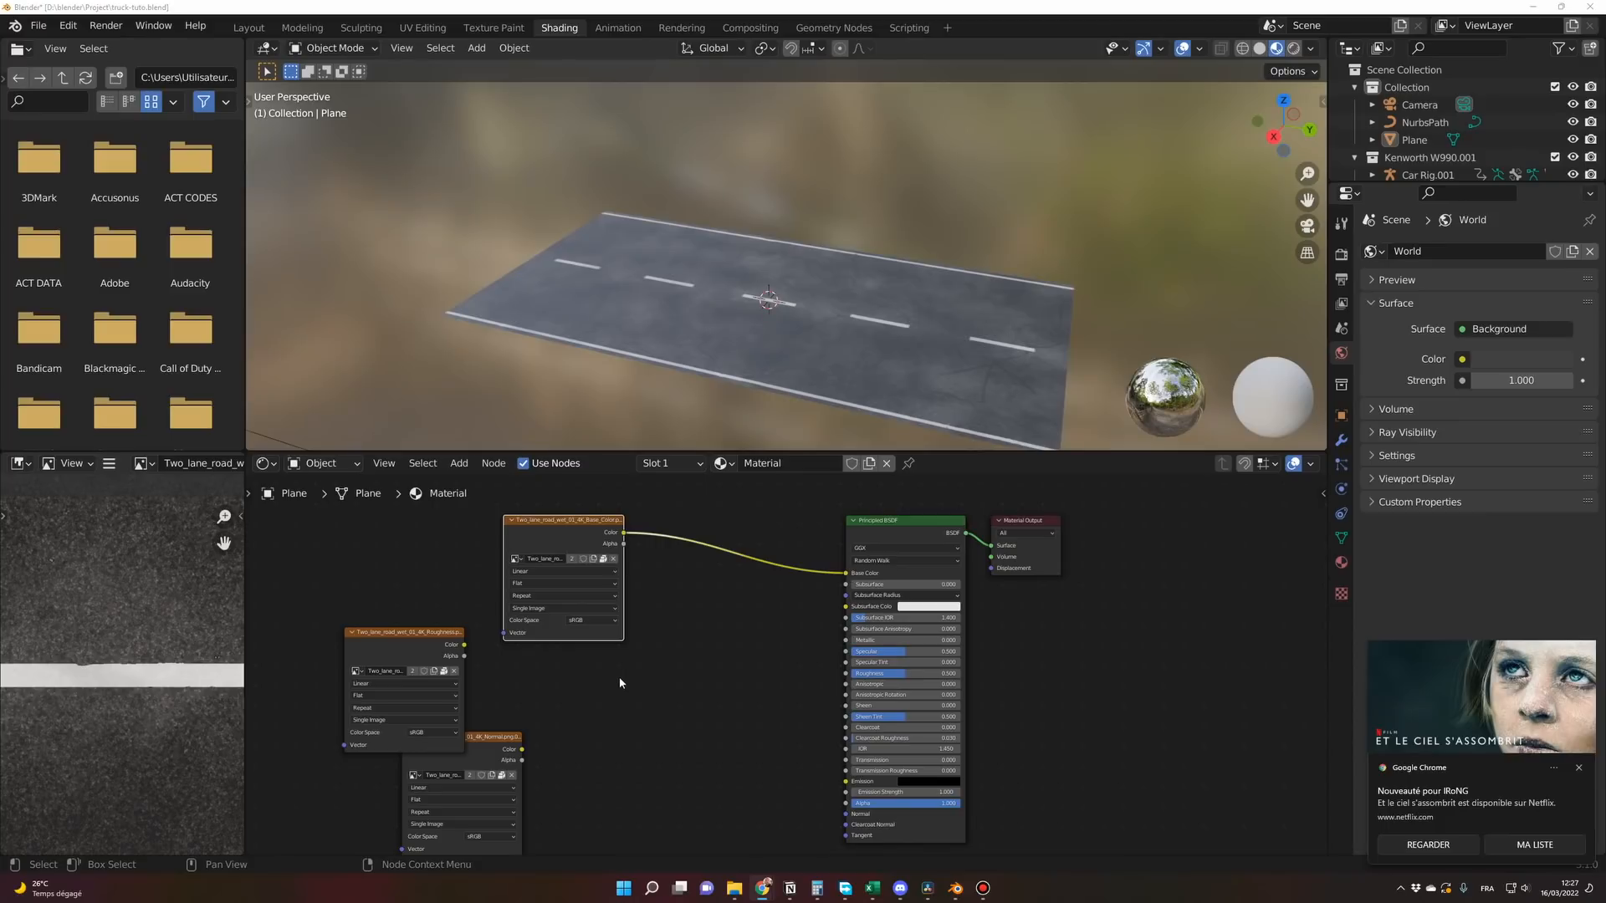
pyautogui.moveTo(410, 639); pyautogui.dragTo(841, 672)
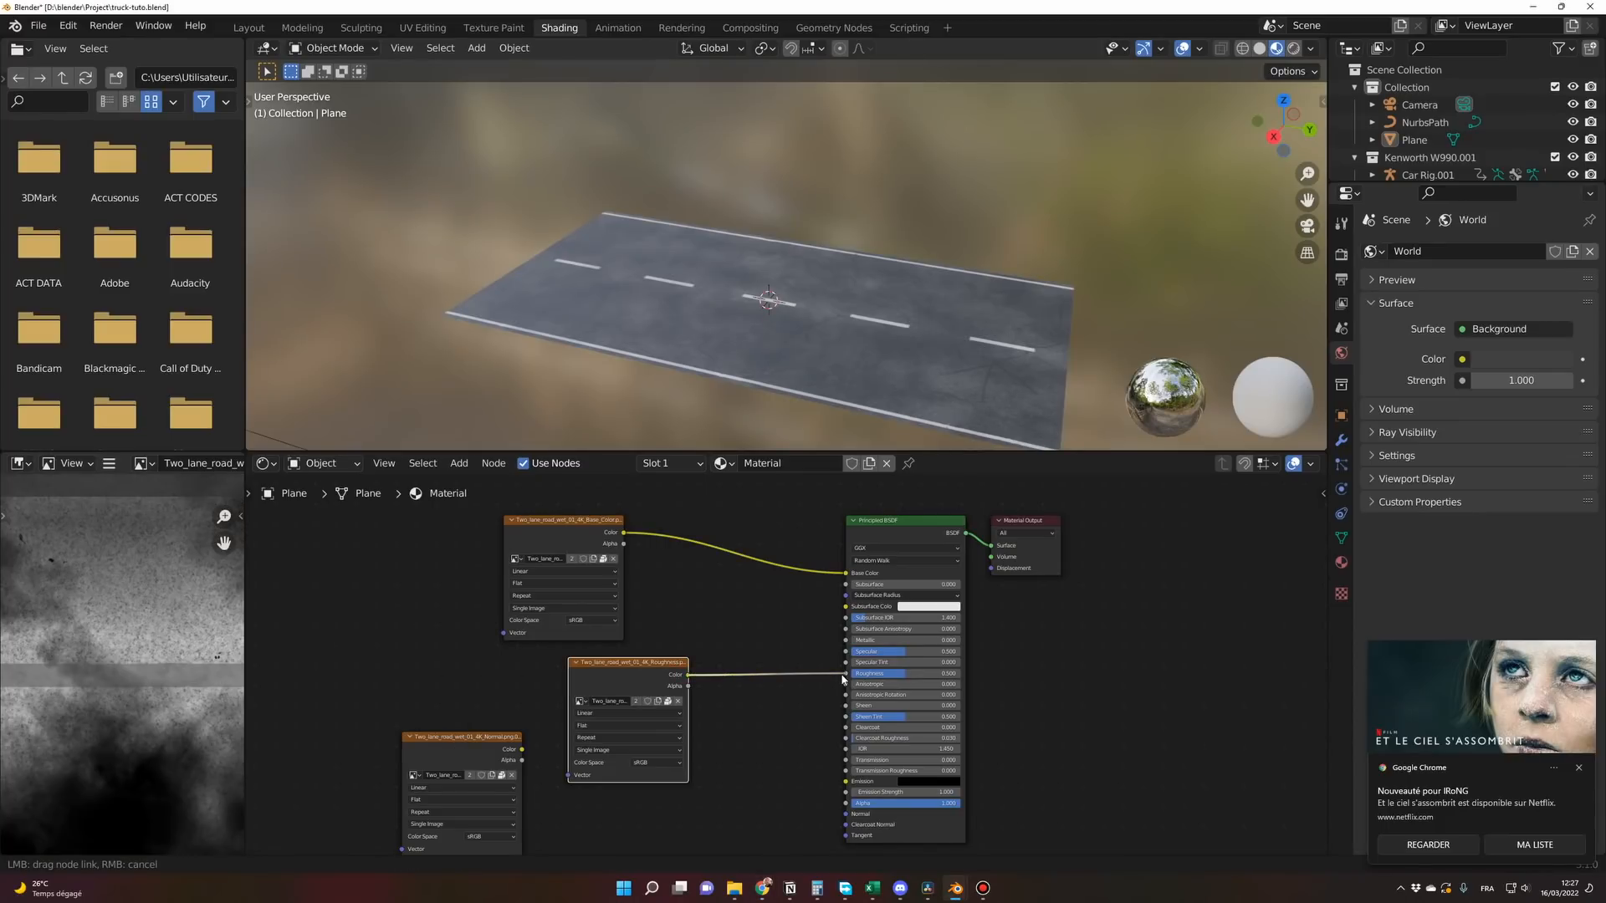
pyautogui.moveTo(841, 672); pyautogui.dragTo(846, 673)
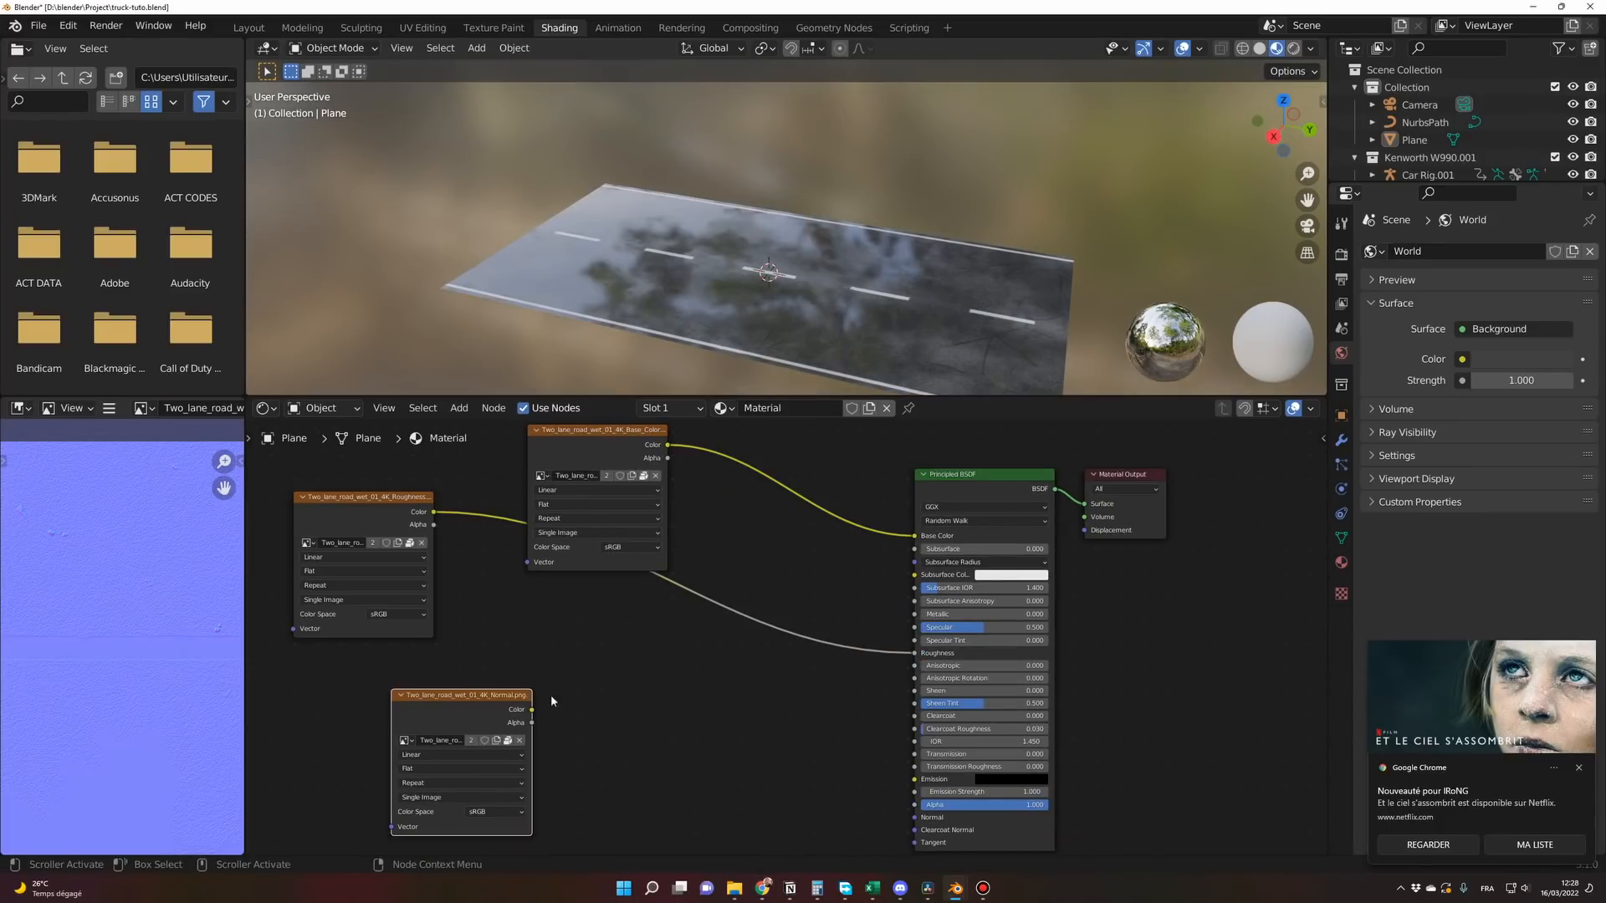
# Add a Bump node beside the normal texture in the road material.
pyautogui.click(621, 691)
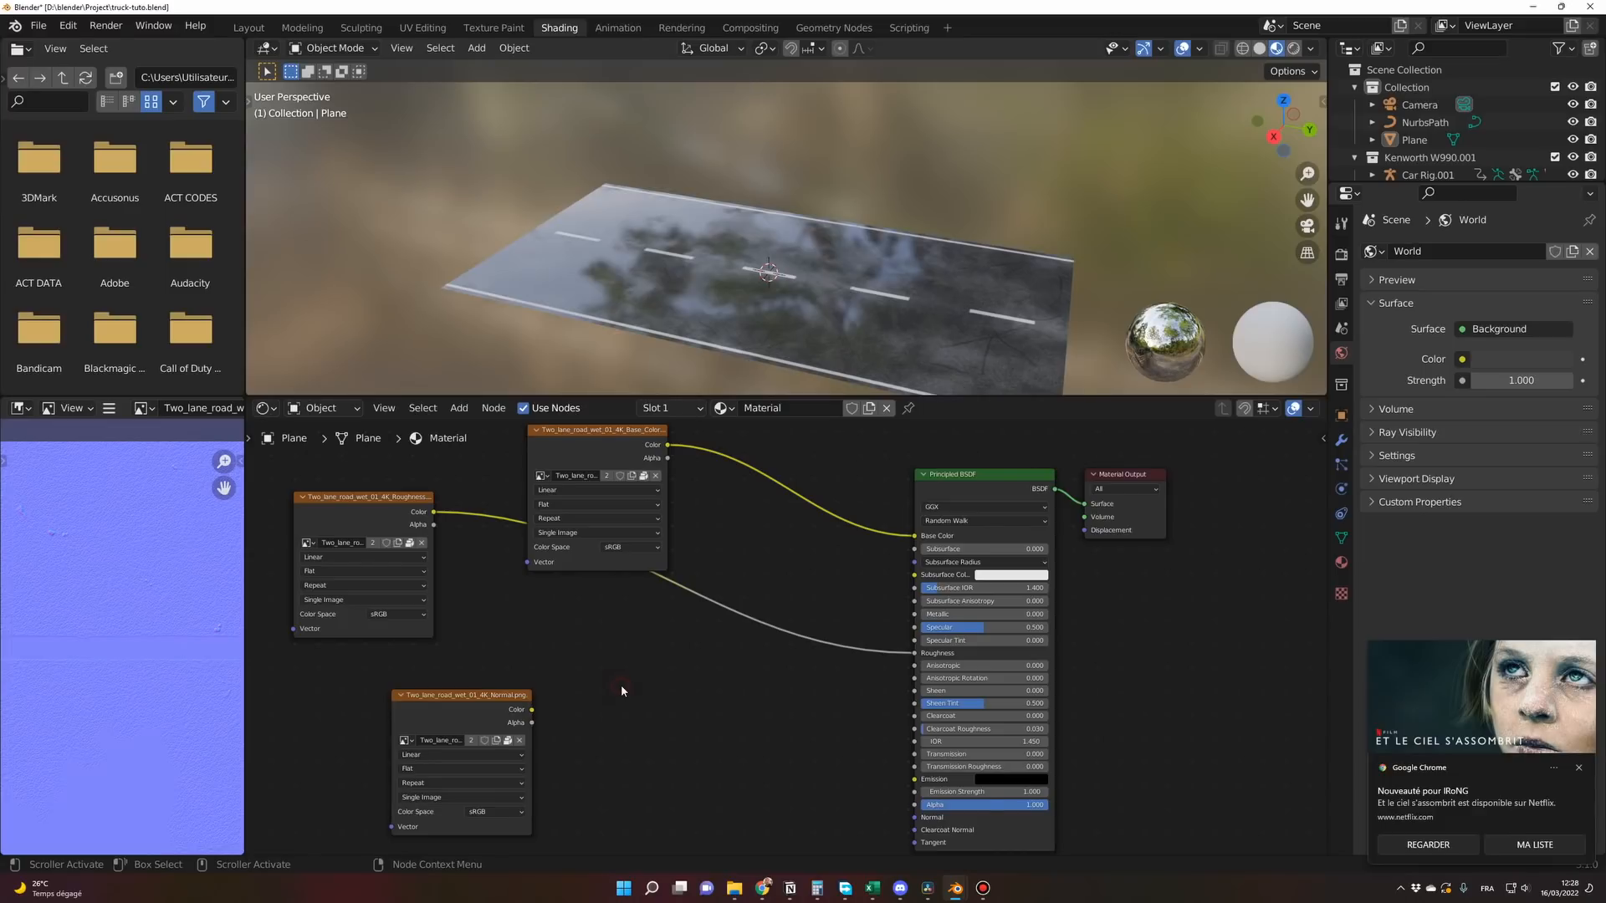
pyautogui.hotkey('shift', 'a')
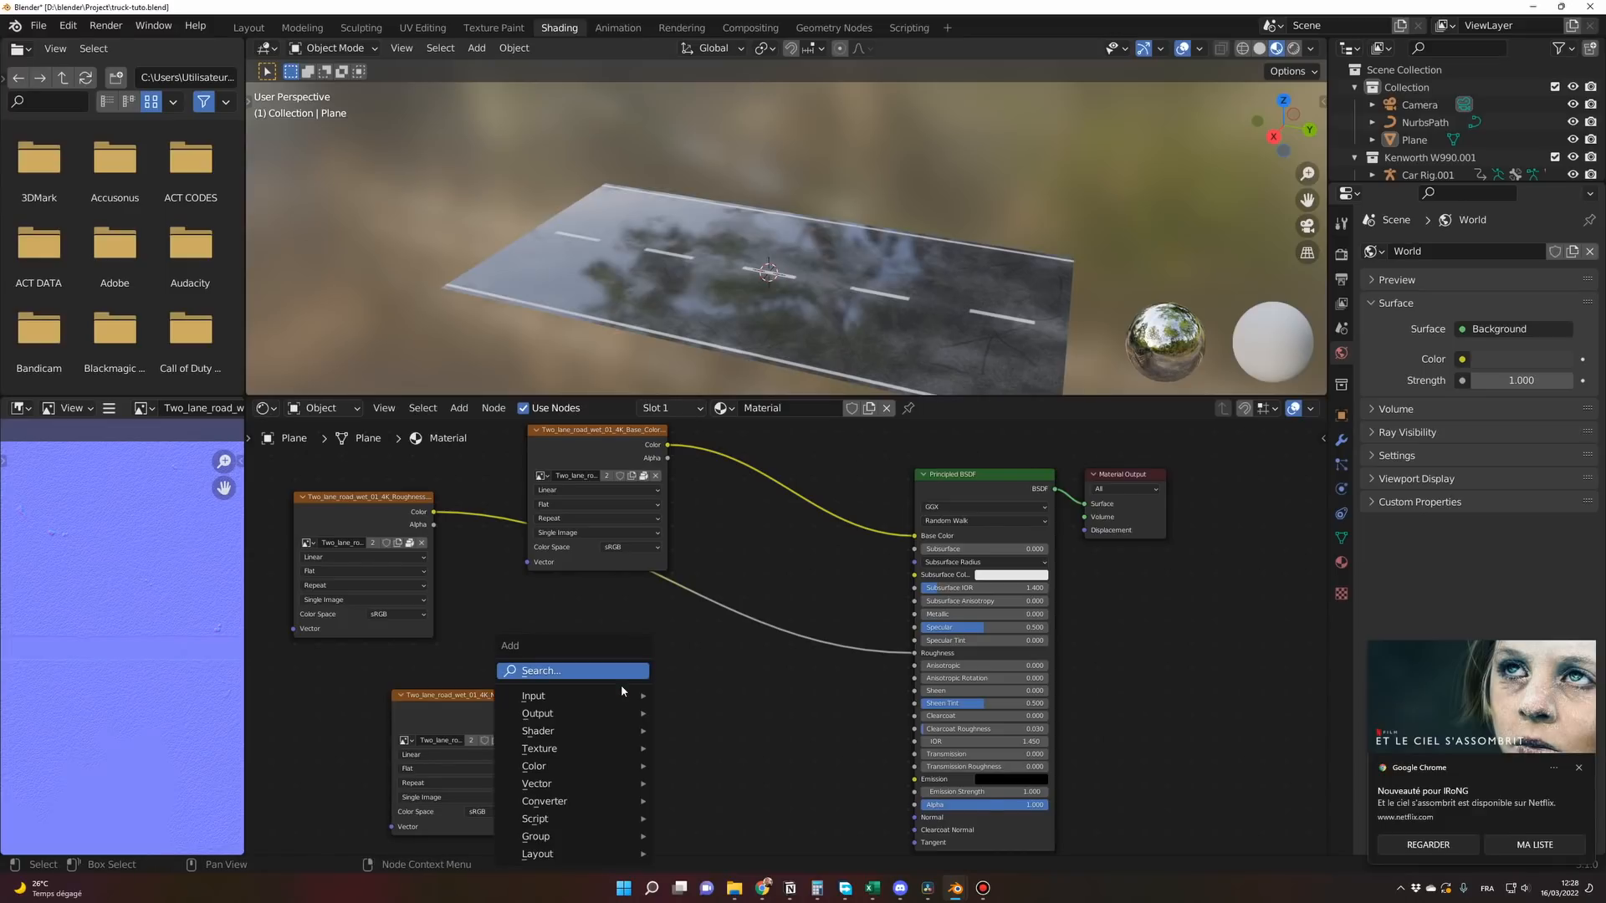
pyautogui.click(622, 693)
pyautogui.write('bu')
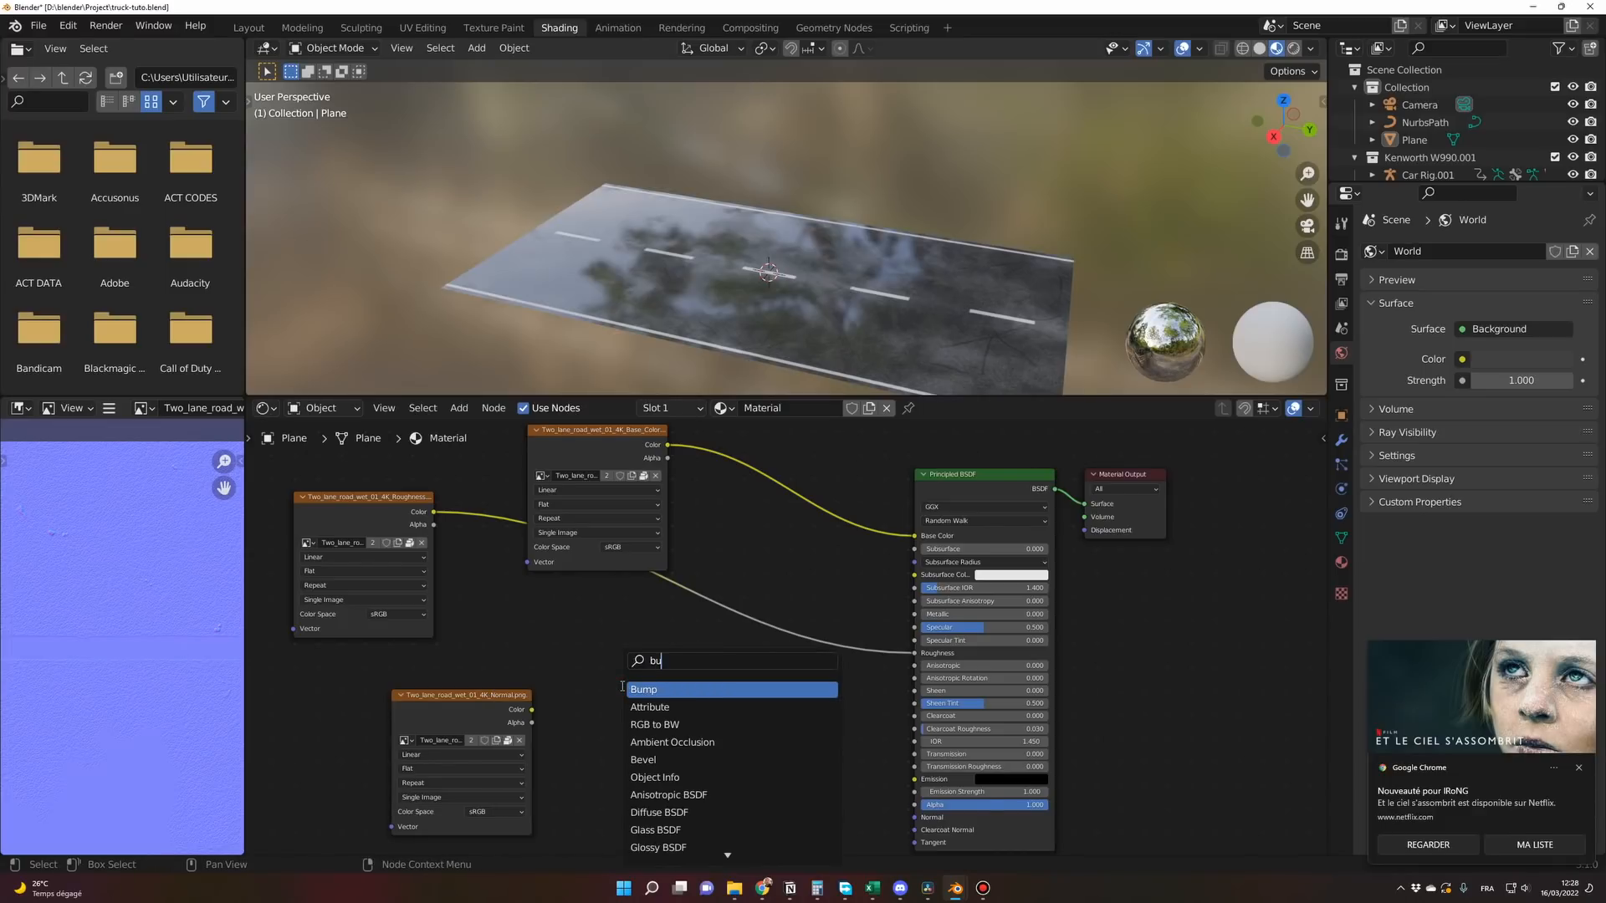
pyautogui.click(655, 691)
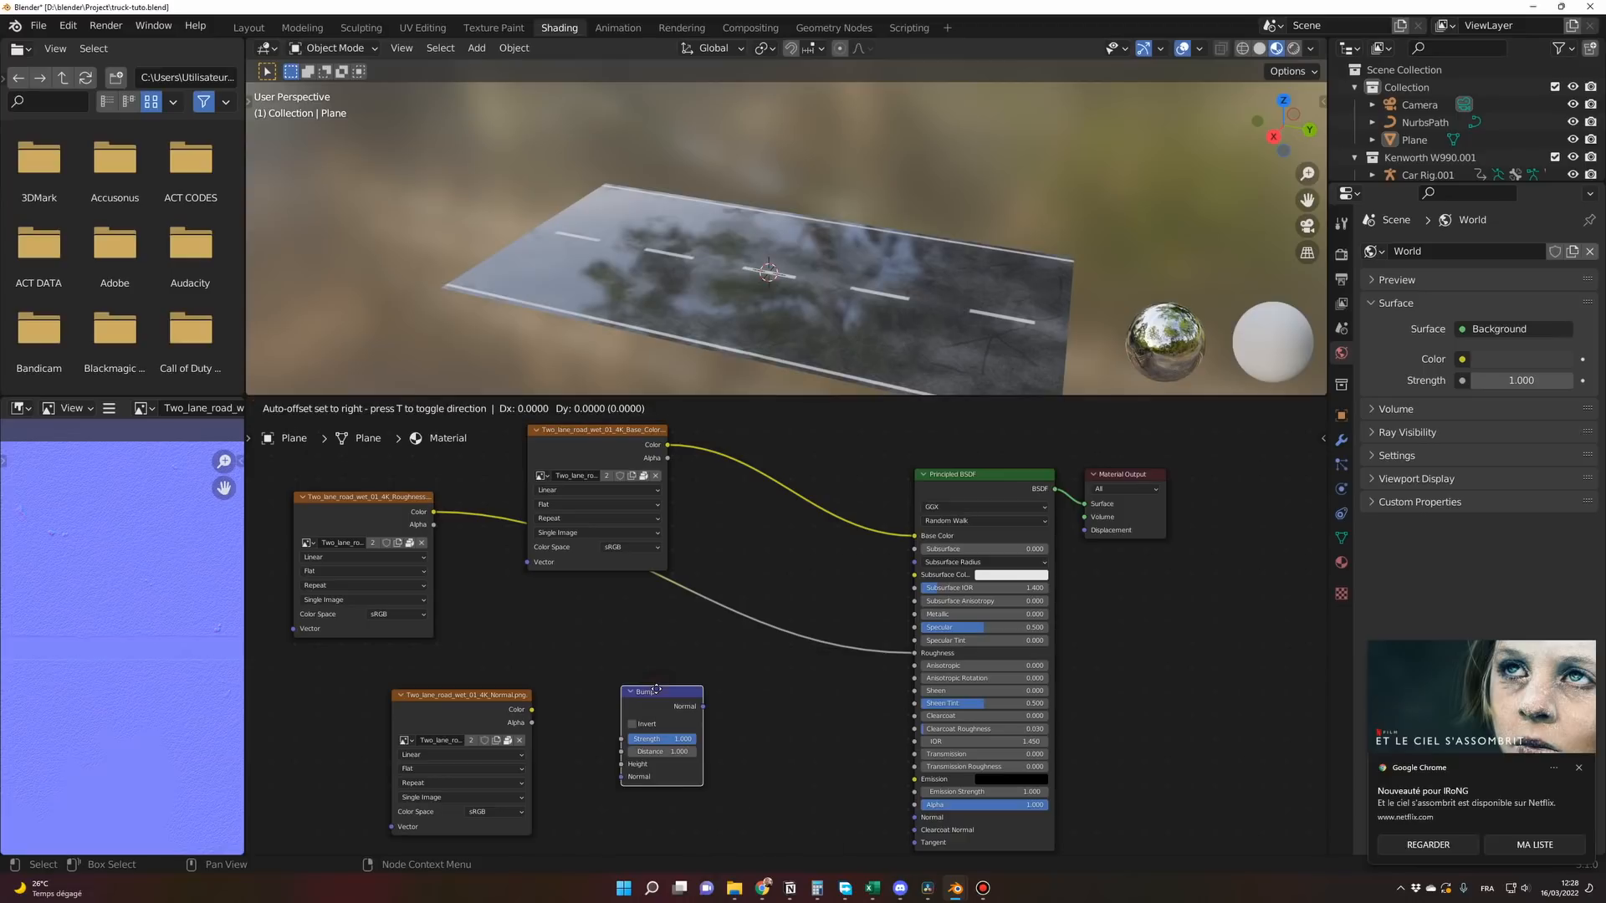
pyautogui.click(655, 702)
# Connect the normal texture's colour through the Bump node's Normal input to the Principled BSDF's Normal, and reposition the Bump node.
pyautogui.moveTo(533, 710); pyautogui.dragTo(541, 710)
pyautogui.moveTo(616, 776); pyautogui.dragTo(627, 773)
pyautogui.moveTo(708, 704); pyautogui.dragTo(914, 818)
pyautogui.moveTo(672, 694); pyautogui.dragTo(645, 770)
# Insert a MixRGB node into the link between the base colour texture and the Principled BSDF.
pyautogui.click(619, 658)
pyautogui.hotkey('shift', 'a')
pyautogui.click(621, 658)
pyautogui.write('mix')
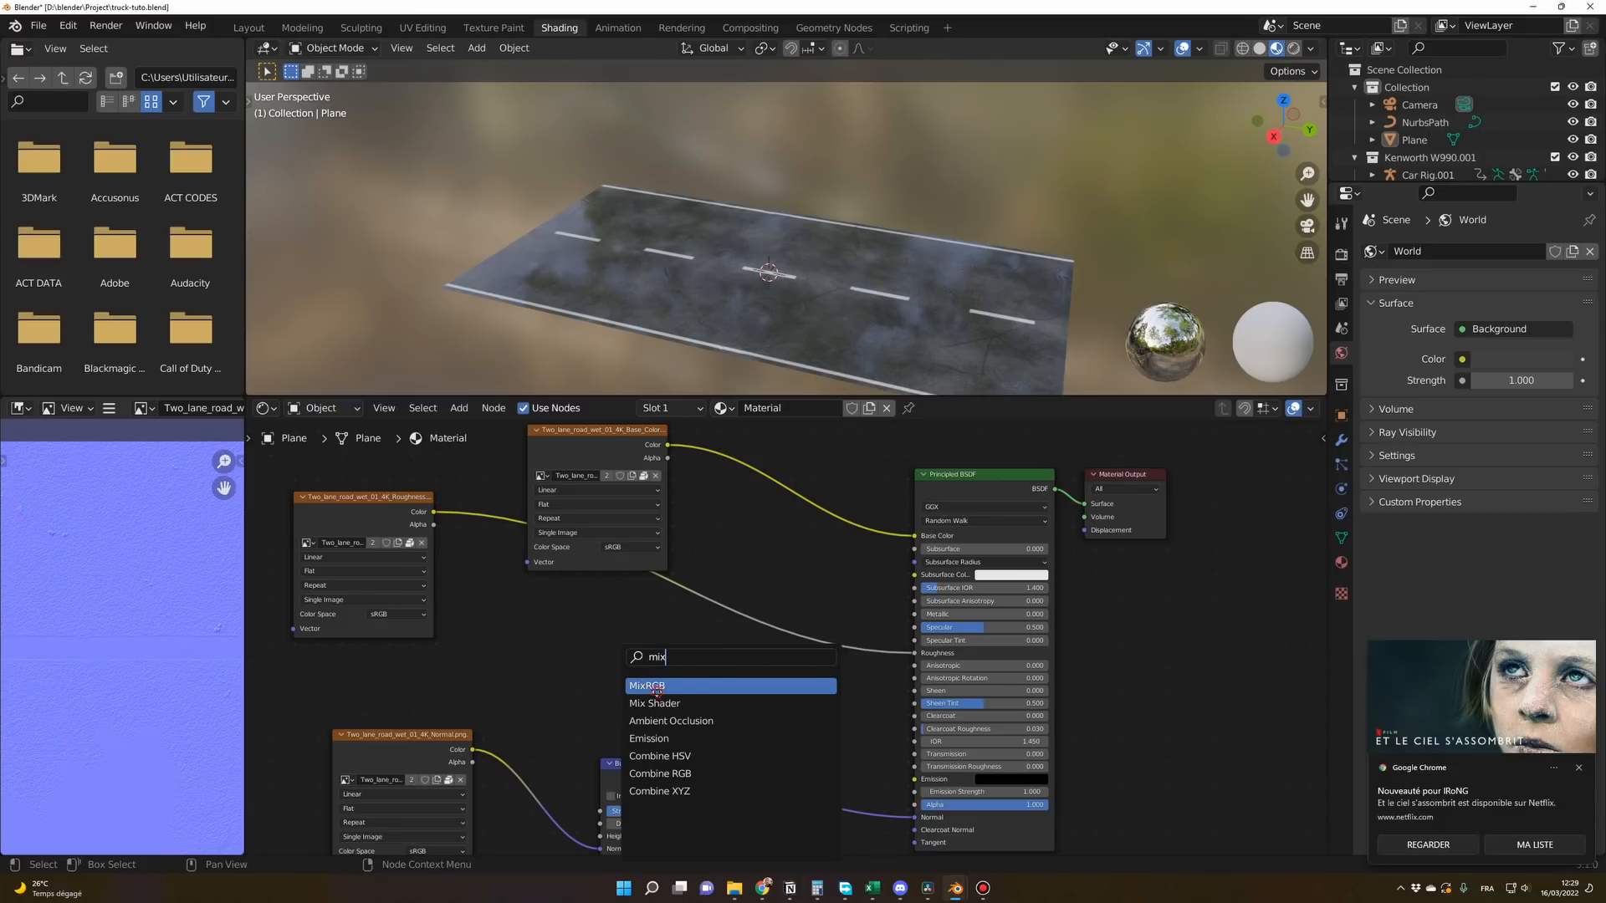
pyautogui.click(652, 687)
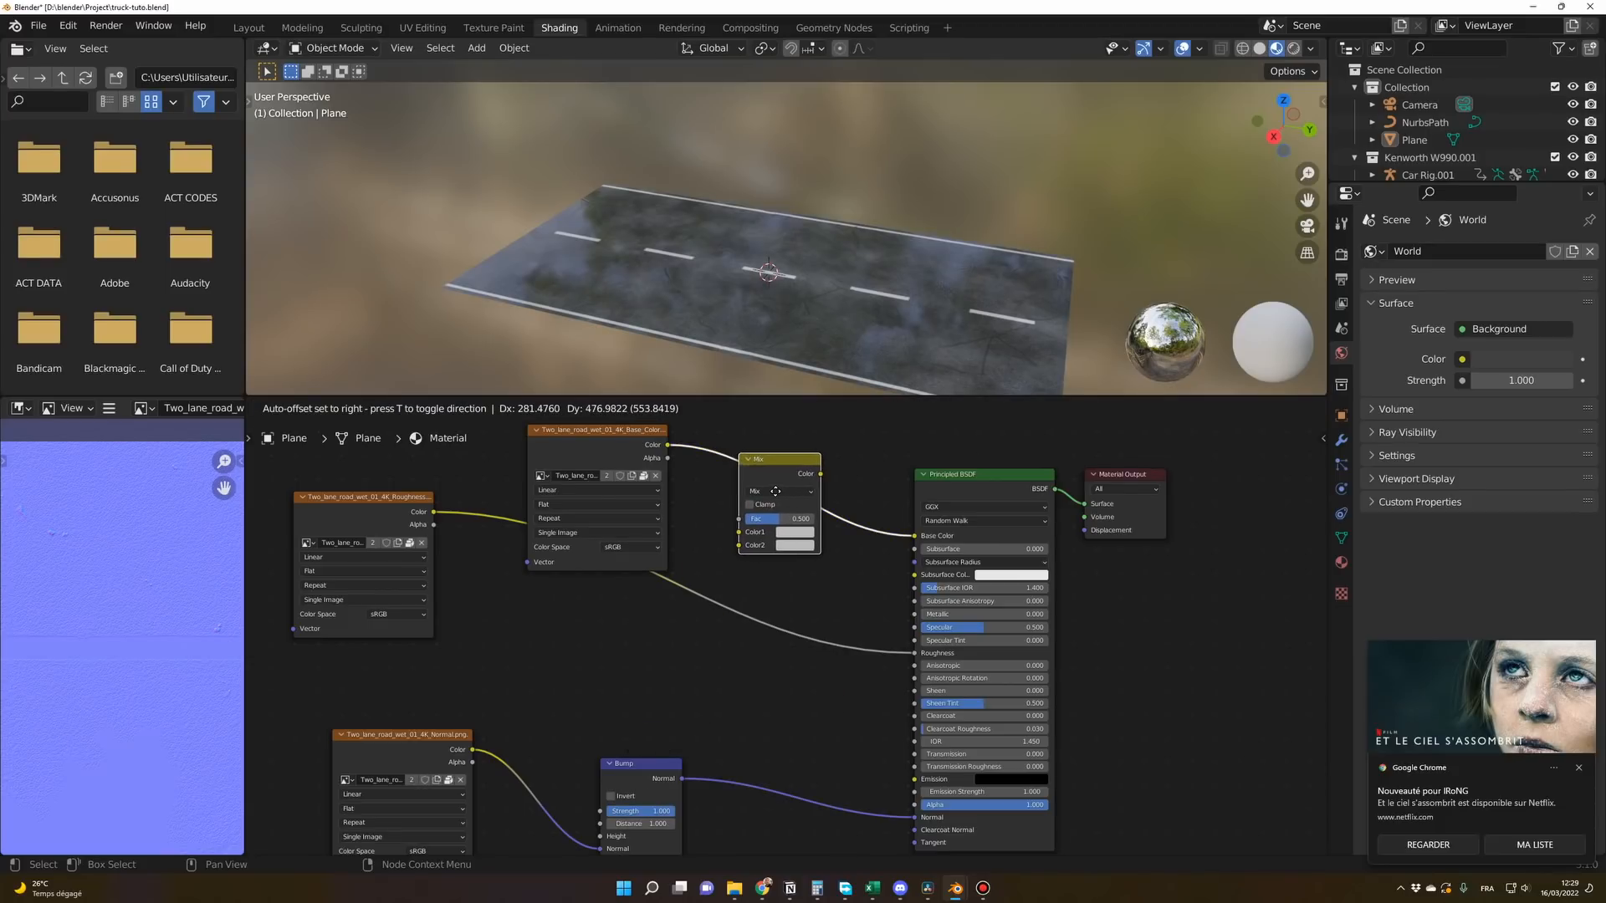
pyautogui.click(779, 488)
# Rearrange the texture and Mix nodes, and connect the roughness texture's colour to the Mix node's Color2.
pyautogui.moveTo(399, 502); pyautogui.dragTo(408, 584)
pyautogui.moveTo(602, 430)
pyautogui.mouseDown()
pyautogui.moveTo(521, 461)
pyautogui.moveTo(513, 445)
pyautogui.mouseUp()
pyautogui.moveTo(791, 465); pyautogui.dragTo(801, 478)
pyautogui.moveTo(557, 454); pyautogui.dragTo(599, 443)
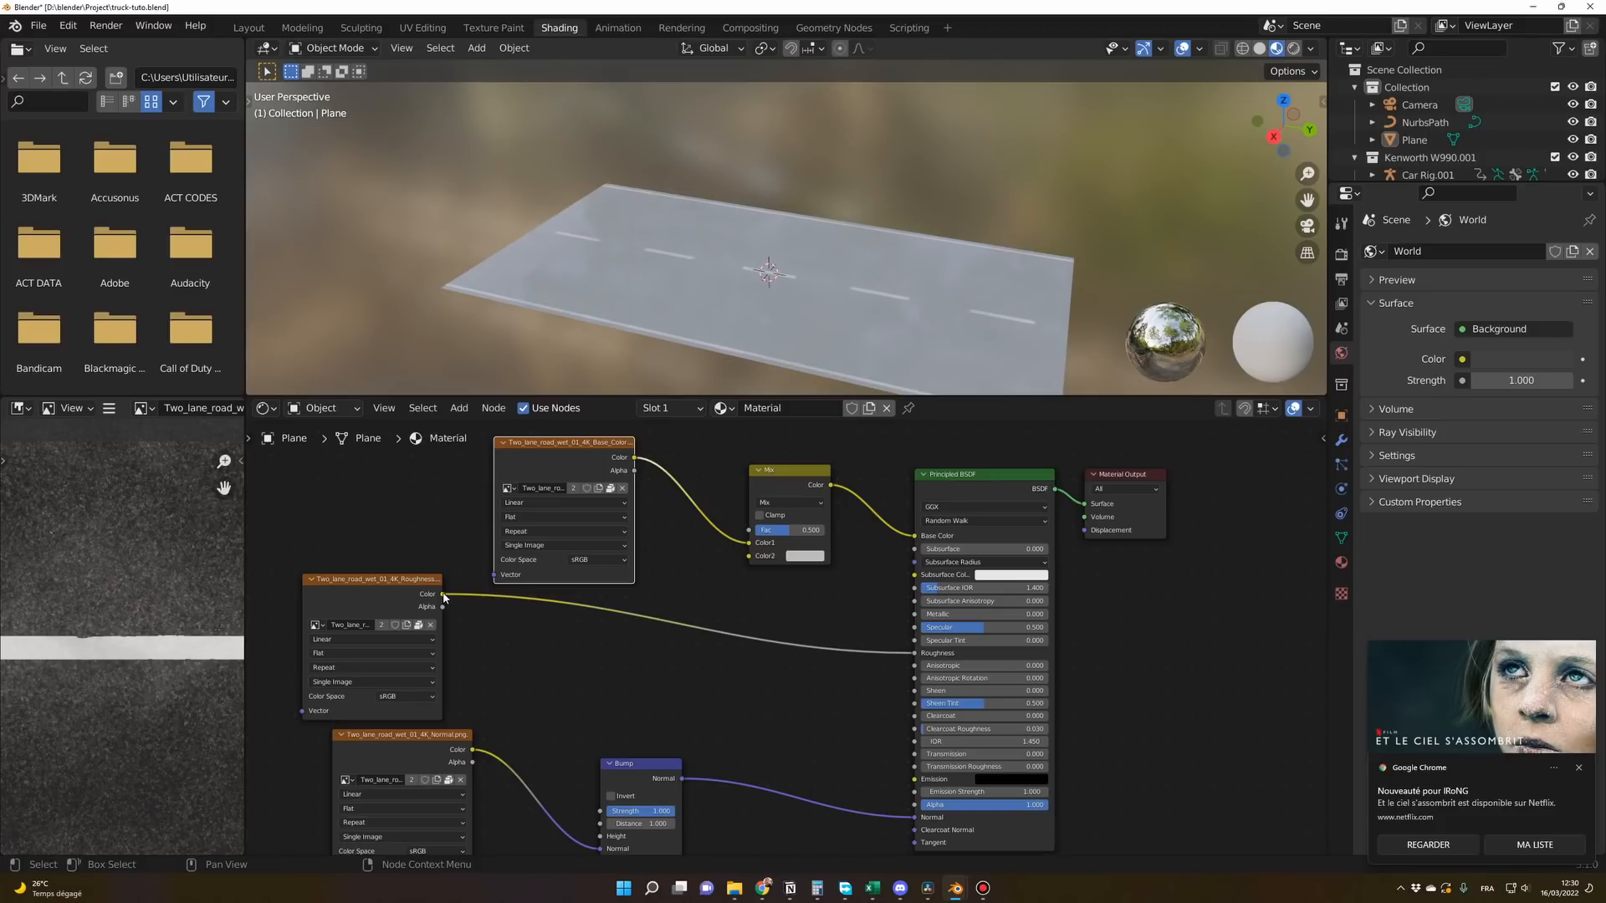
pyautogui.moveTo(444, 595); pyautogui.dragTo(750, 557)
pyautogui.moveTo(730, 379)
pyautogui.mouseDown(button='middle')
pyautogui.moveTo(758, 387)
pyautogui.moveTo(739, 361)
pyautogui.mouseUp(button='middle')
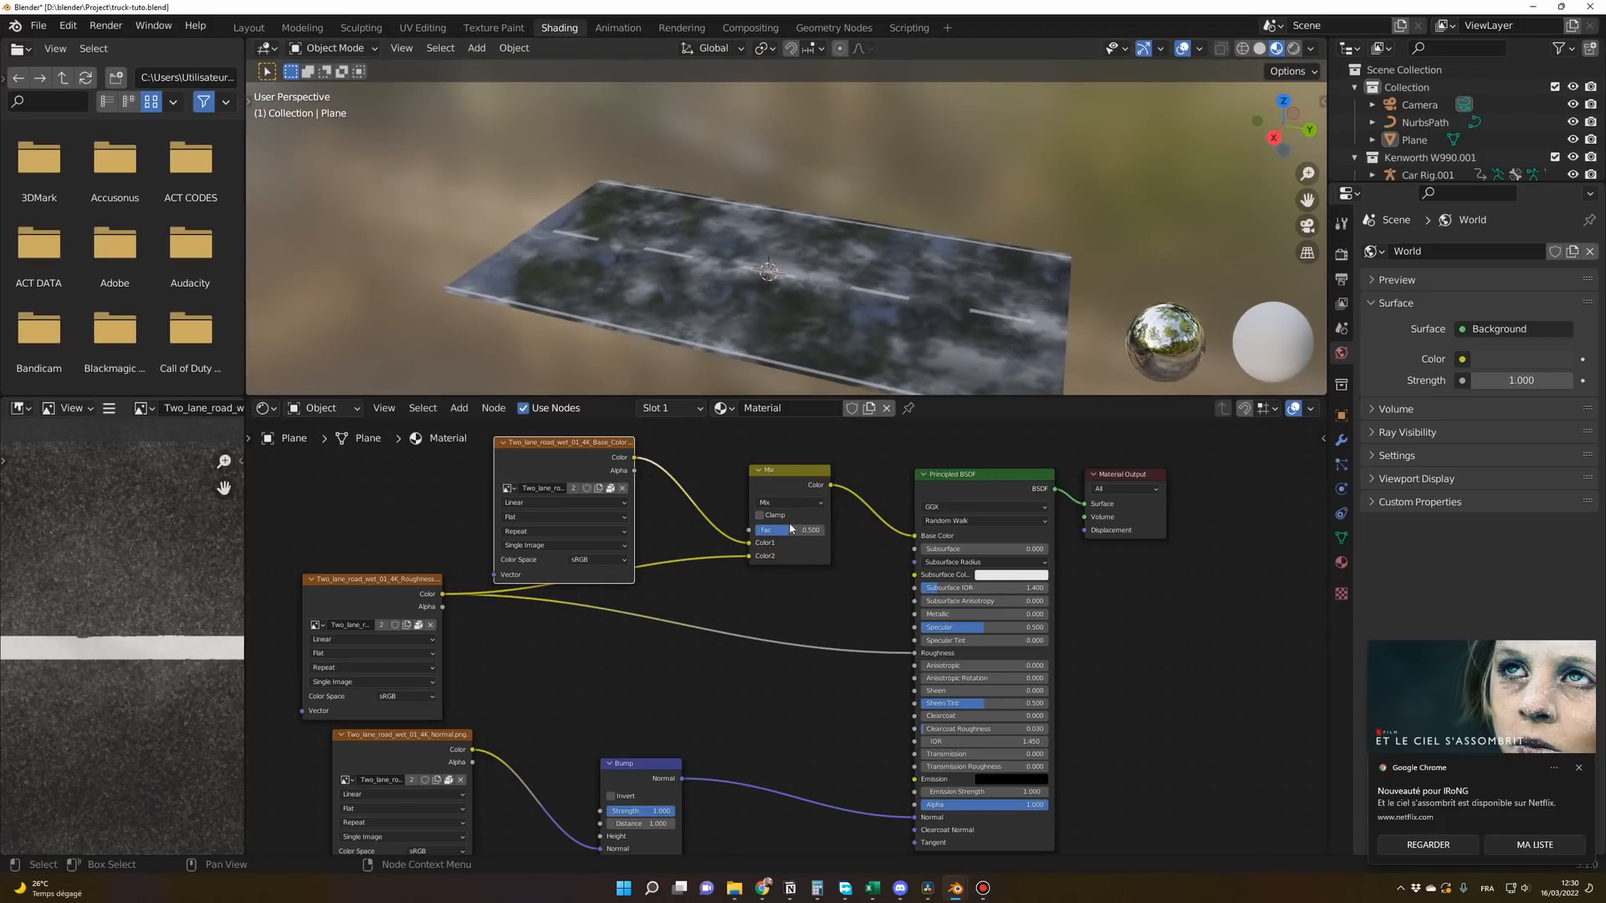
# Try the Mix node's factor at 1.000 and settle it at 0.380.
pyautogui.moveTo(790, 537); pyautogui.dragTo(824, 536)
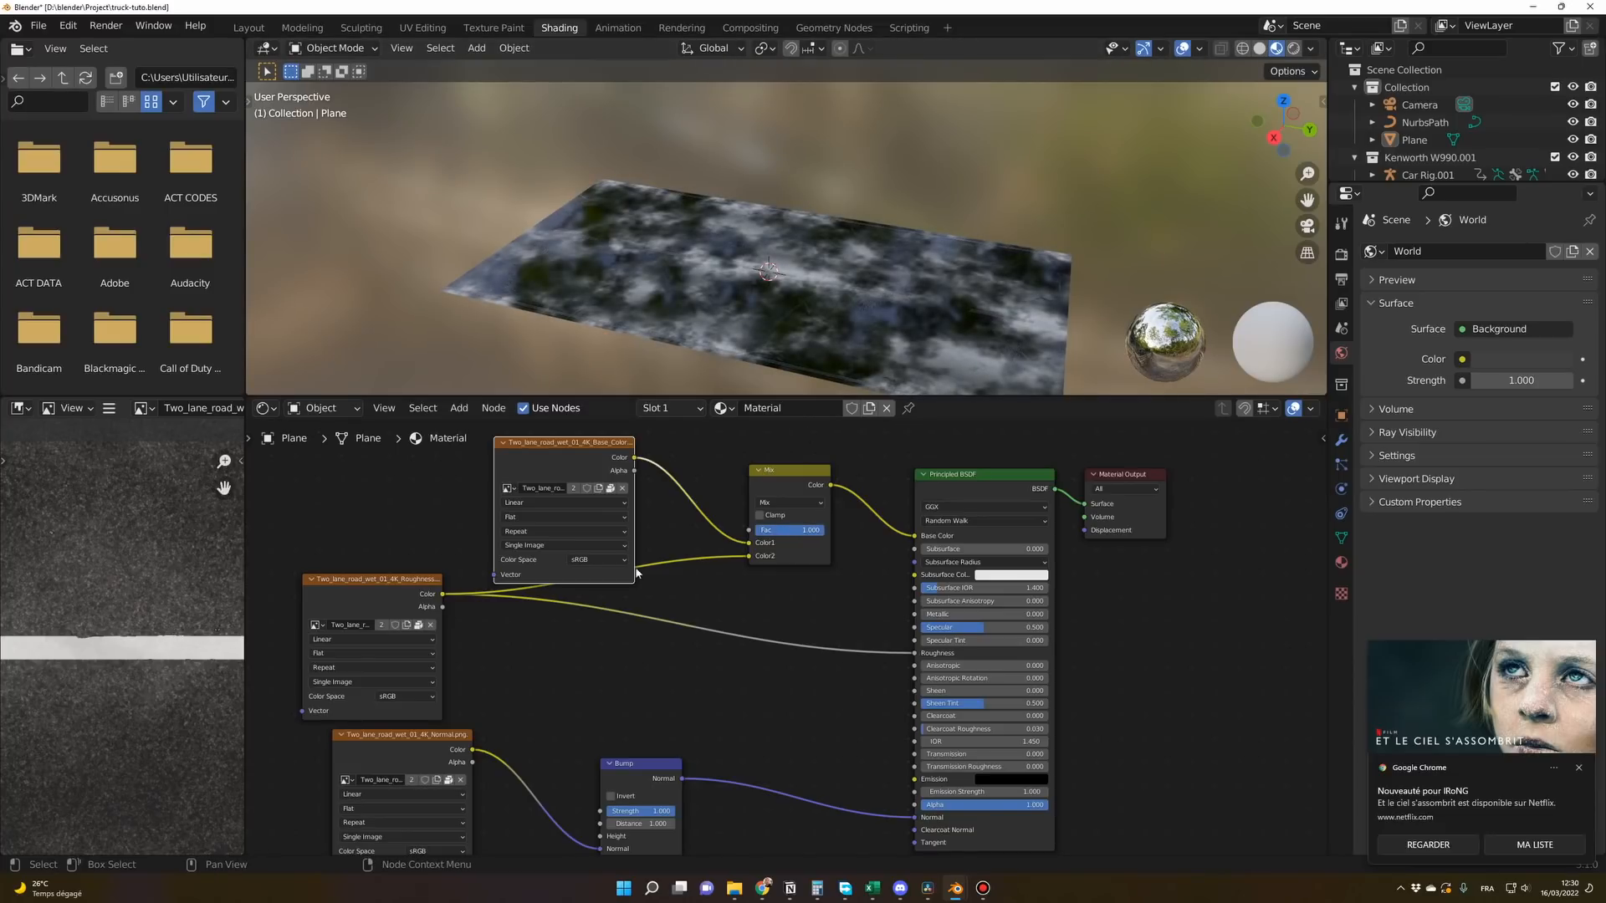
pyautogui.moveTo(819, 532); pyautogui.dragTo(766, 533)
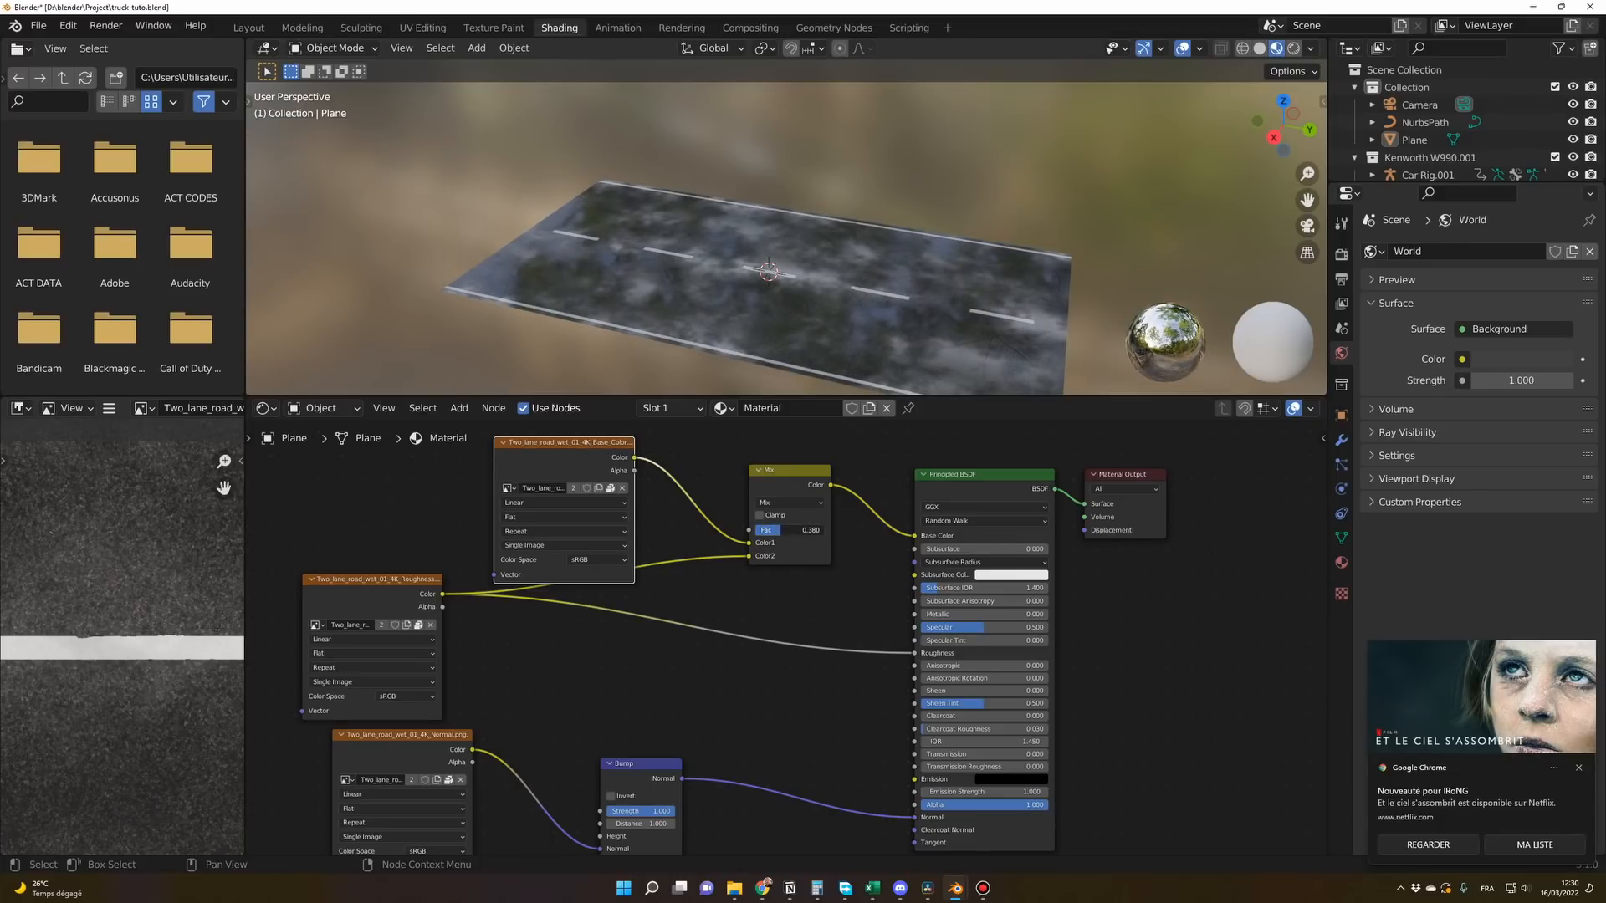
pyautogui.moveTo(721, 371); pyautogui.dragTo(718, 363, button='middle')
# Reposition the Bump and normal texture nodes, connect the roughness texture to the Bump's Height, and set its strength to 0.596.
pyautogui.click(692, 696)
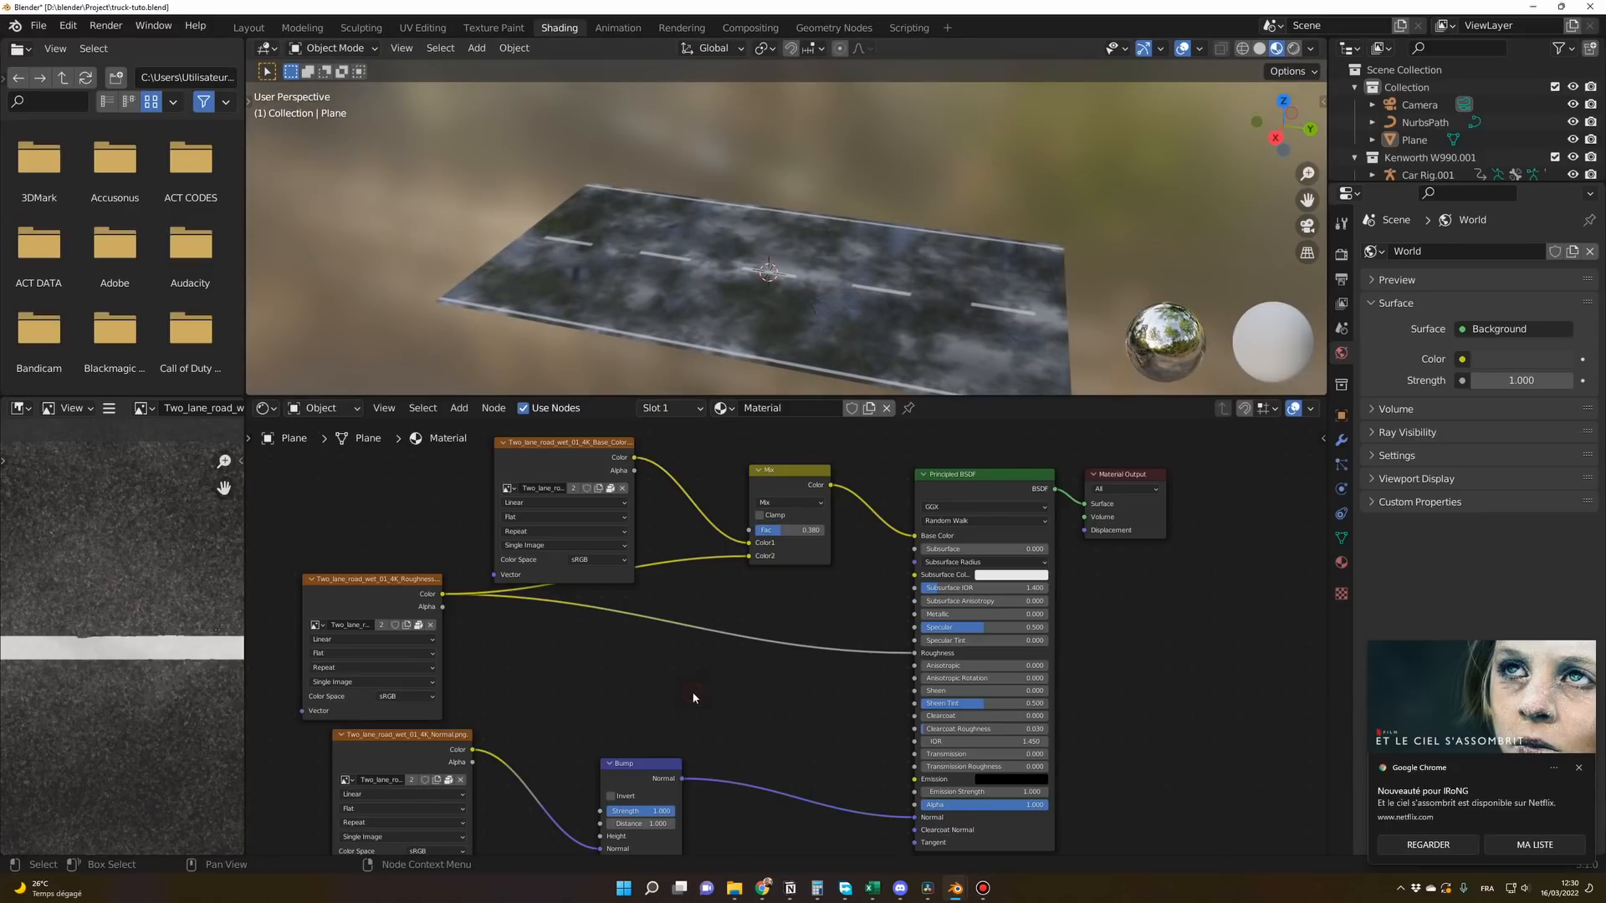
pyautogui.moveTo(659, 788); pyautogui.dragTo(774, 752)
pyautogui.moveTo(423, 738); pyautogui.dragTo(408, 753)
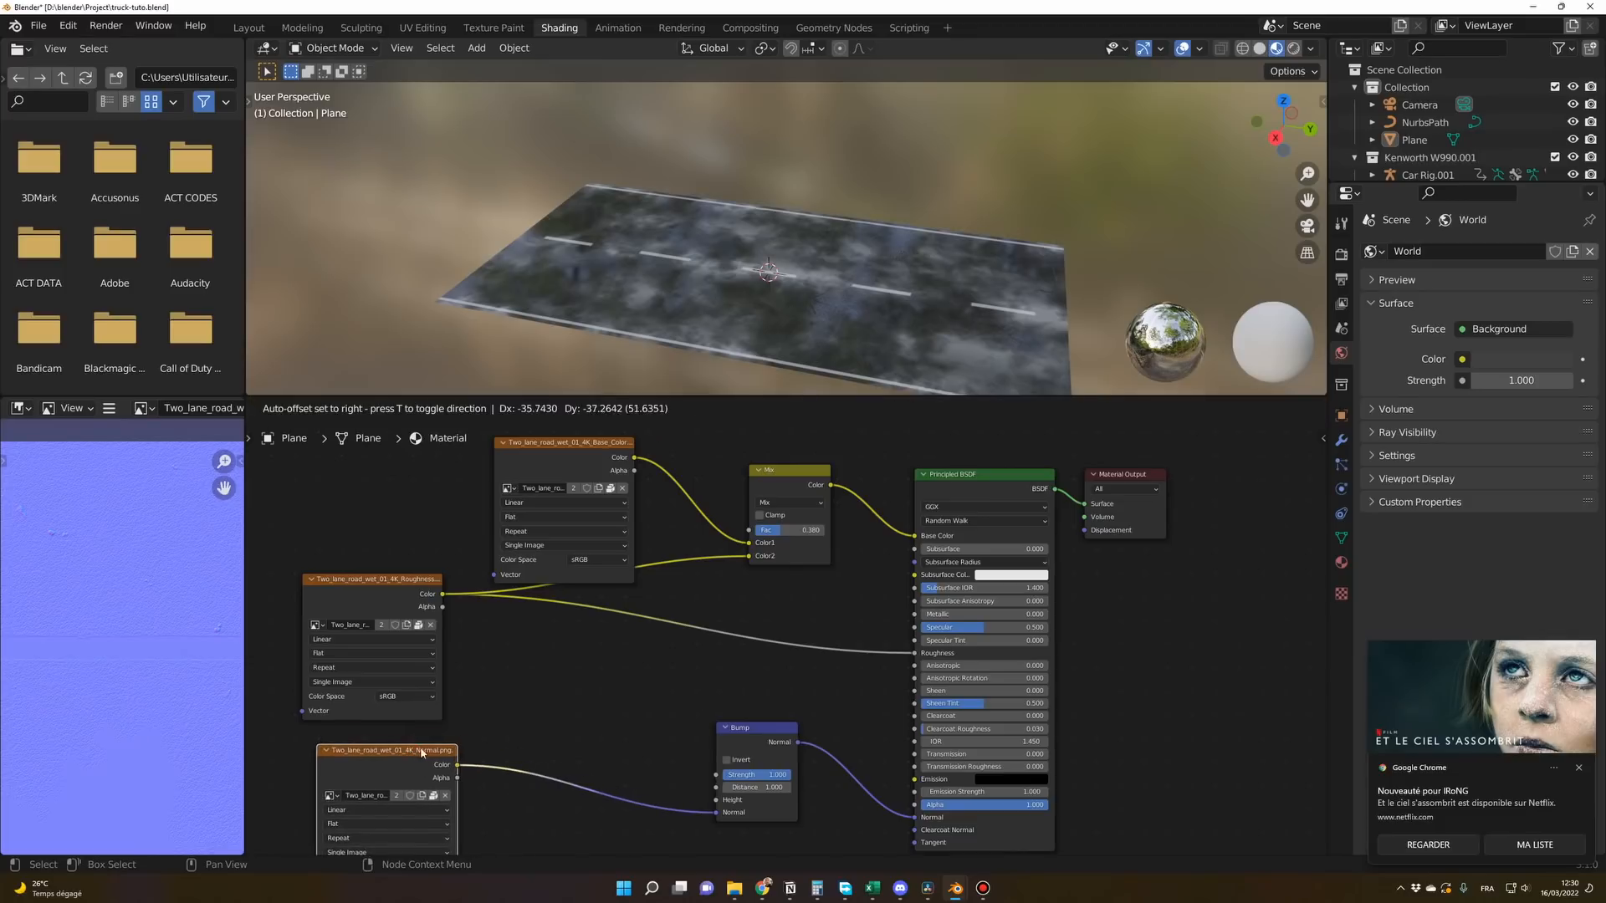
pyautogui.moveTo(442, 595); pyautogui.dragTo(716, 800)
pyautogui.moveTo(746, 379); pyautogui.dragTo(750, 306, button='middle')
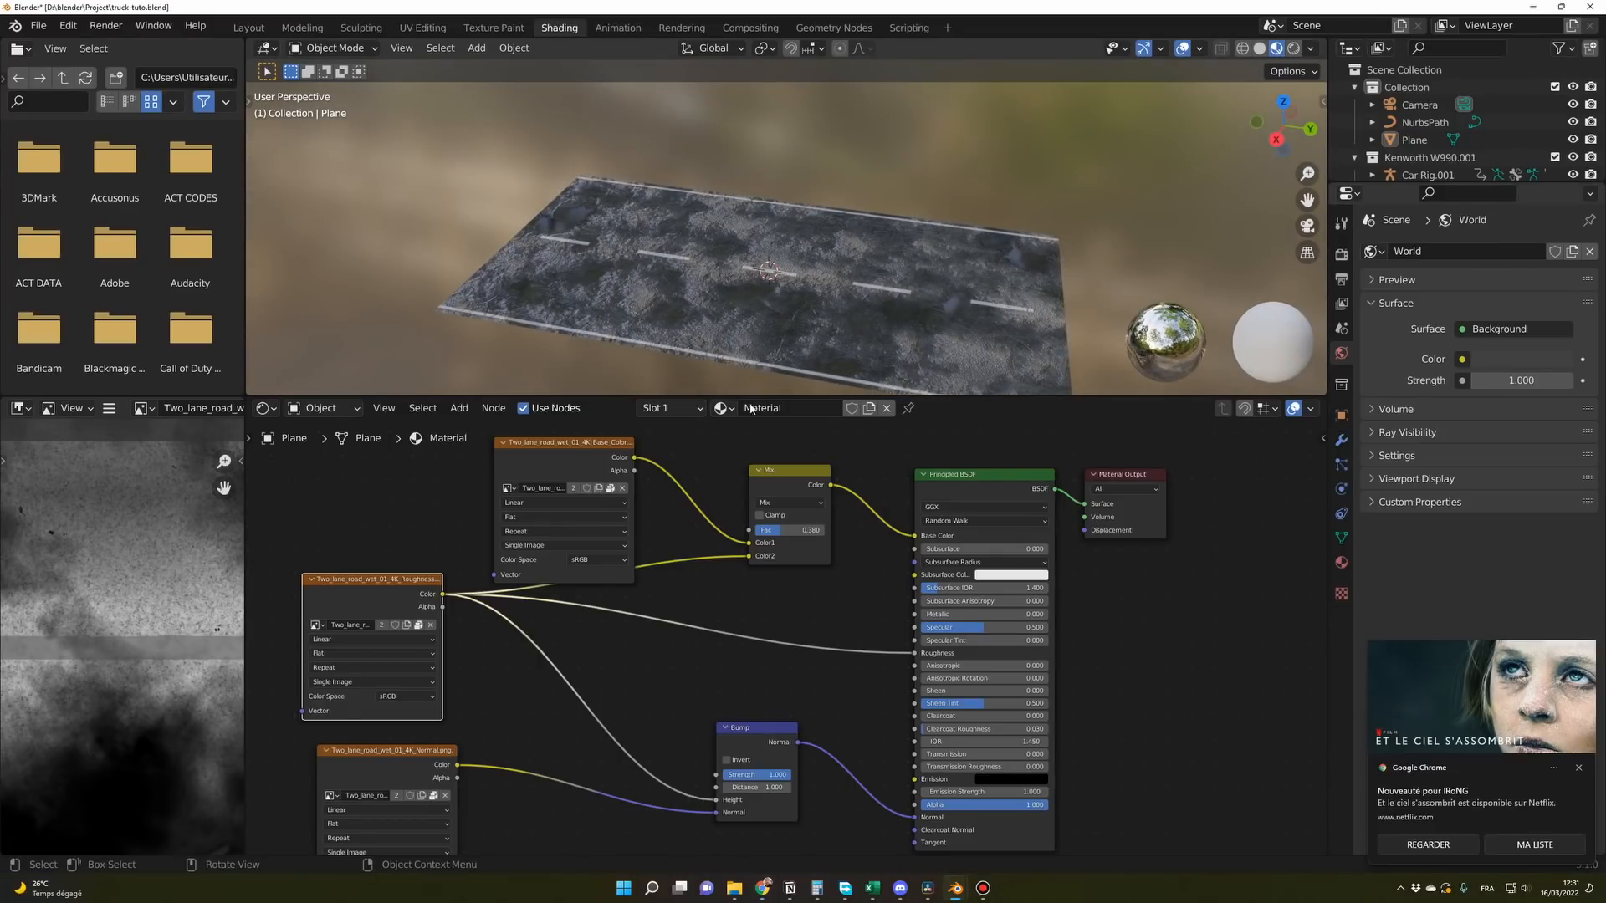
pyautogui.moveTo(780, 774)
pyautogui.mouseDown()
pyautogui.moveTo(733, 774)
pyautogui.moveTo(759, 774)
pyautogui.mouseUp()
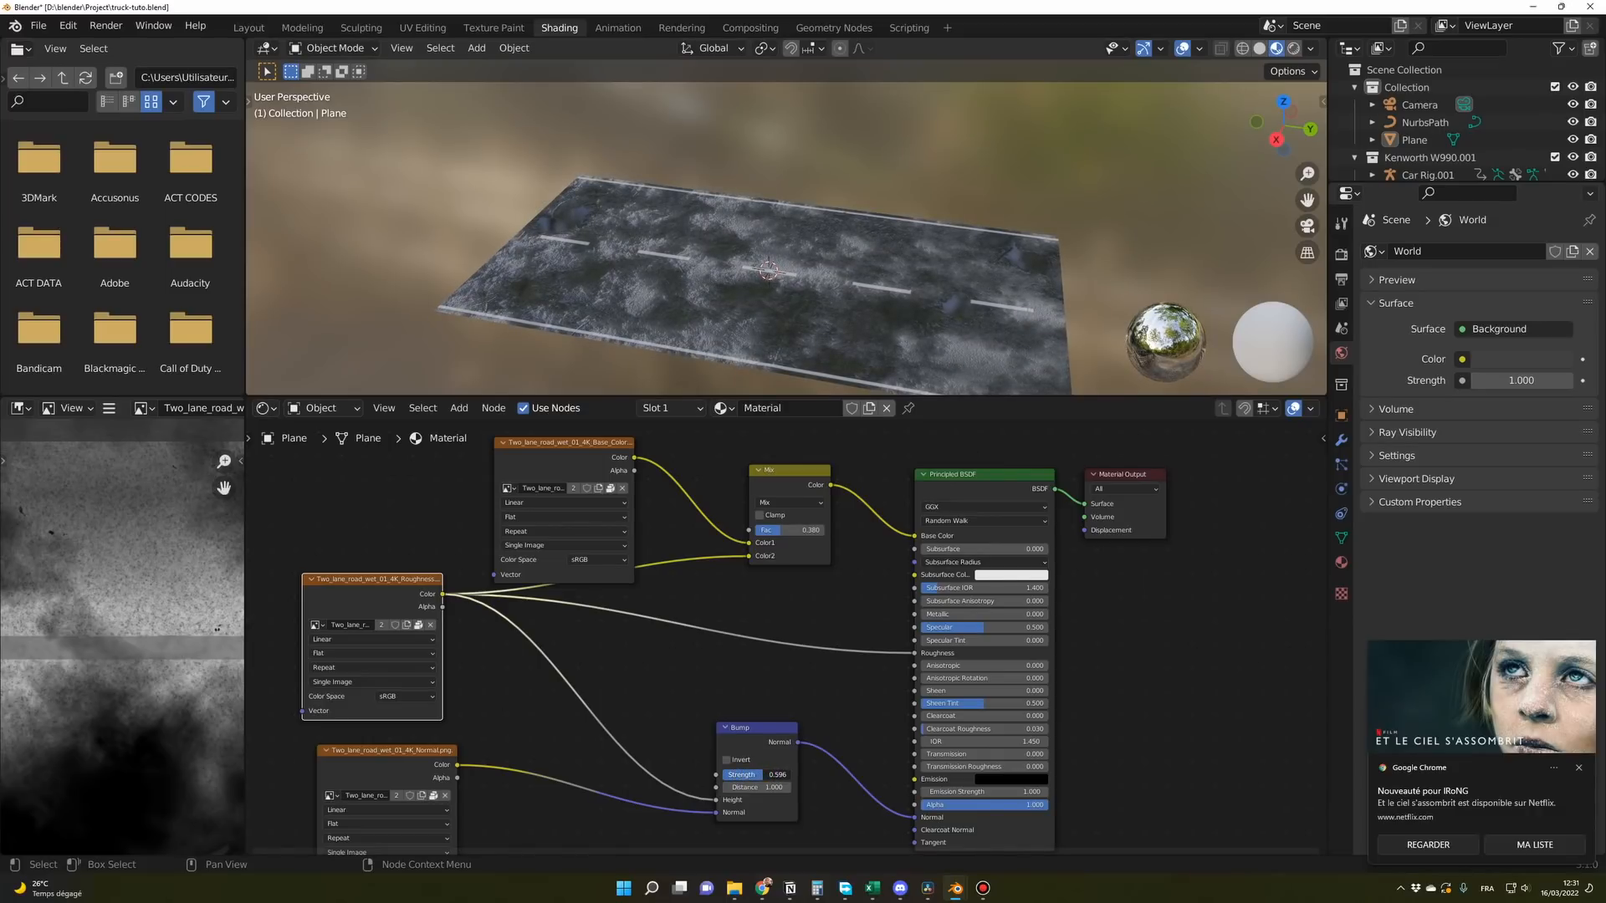
pyautogui.moveTo(704, 389)
pyautogui.mouseDown(button='middle')
pyautogui.moveTo(930, 297)
pyautogui.moveTo(932, 320)
pyautogui.moveTo(971, 309)
pyautogui.moveTo(726, 333)
pyautogui.moveTo(690, 357)
pyautogui.moveTo(761, 352)
pyautogui.moveTo(736, 360)
pyautogui.mouseUp(button='middle')
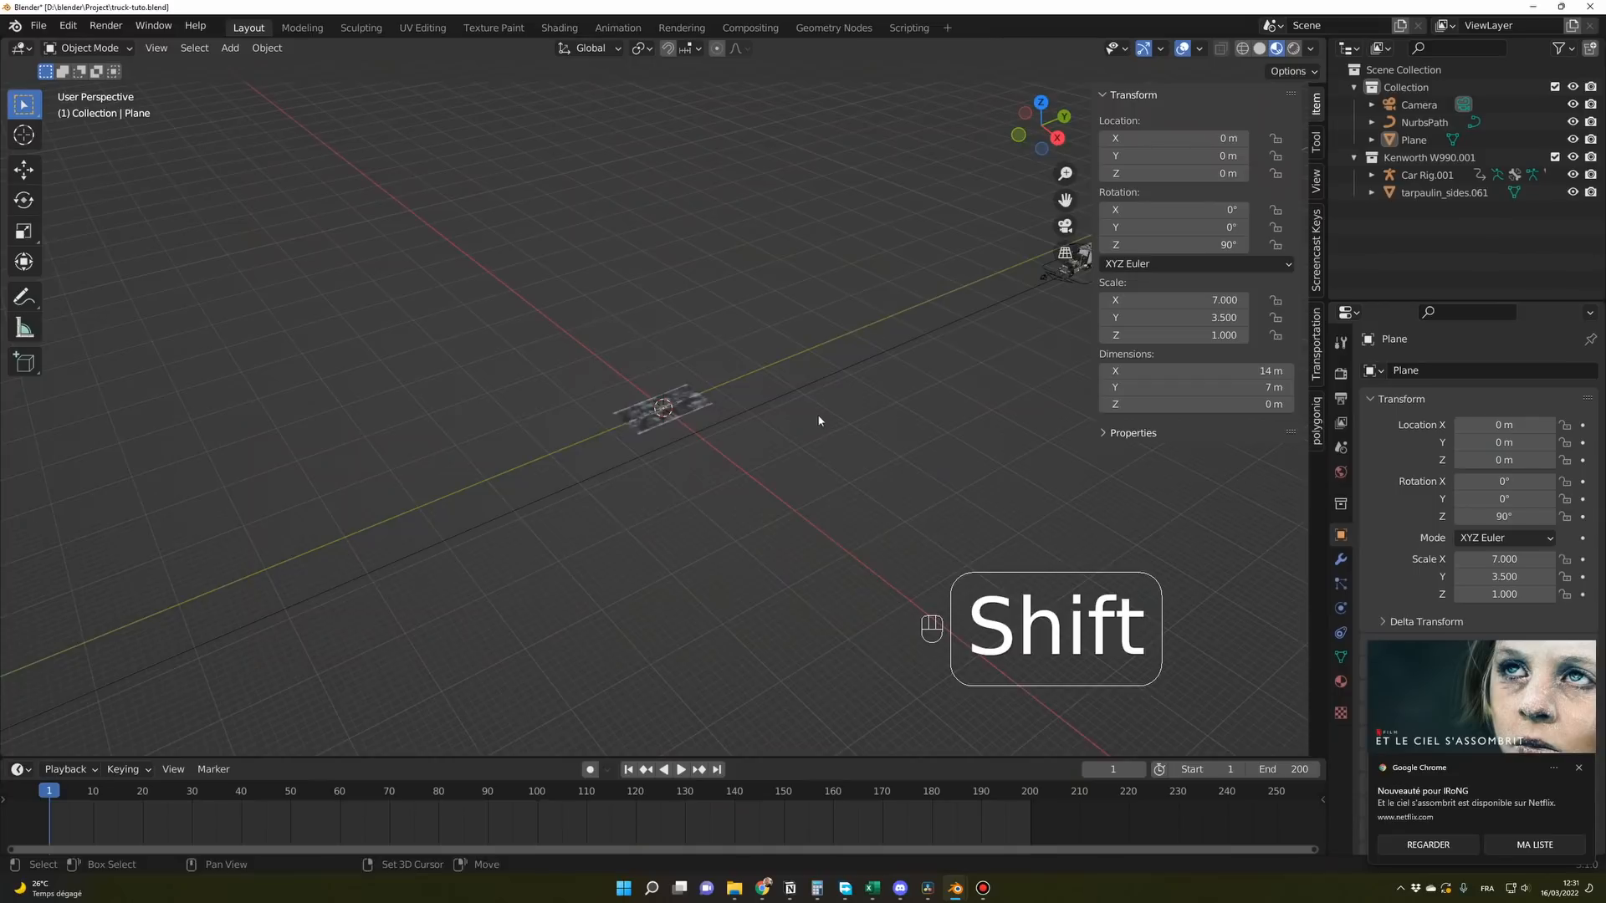
# Move the road plane horizontally under the front of the truck, to about X 7.3 m, Y 93.8 m.
pyautogui.keyDown('shift'); pyautogui.moveTo(818, 424); pyautogui.dragTo(564, 489, button='middle'); pyautogui.keyUp('shift')
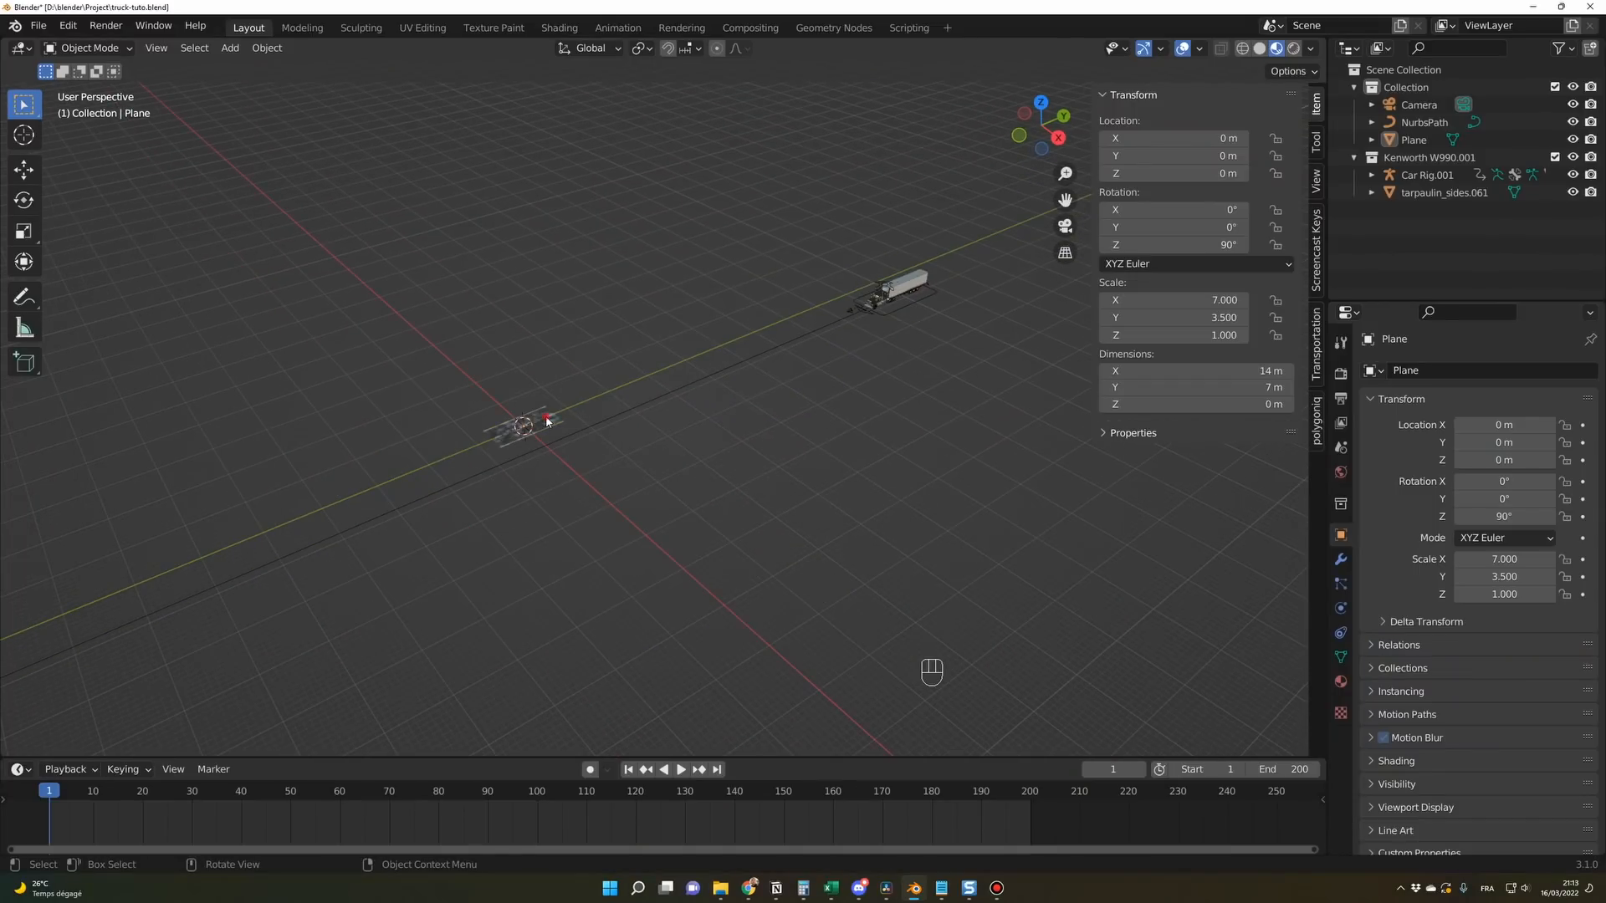
pyautogui.click(547, 421)
pyautogui.press('g')
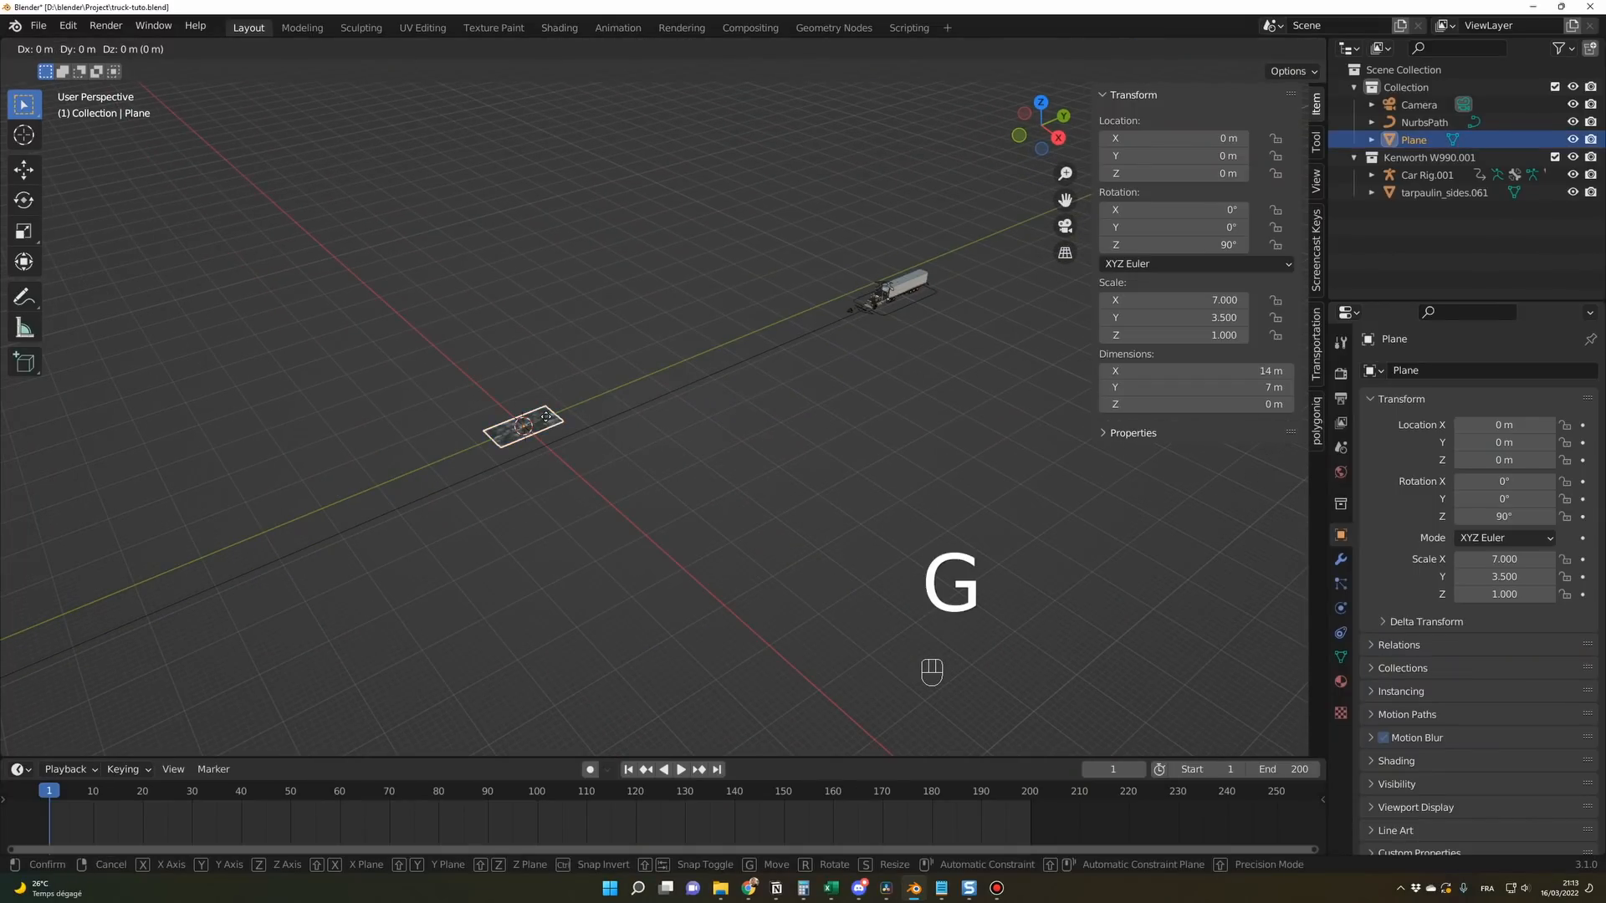
pyautogui.hotkey('shift', 'z')
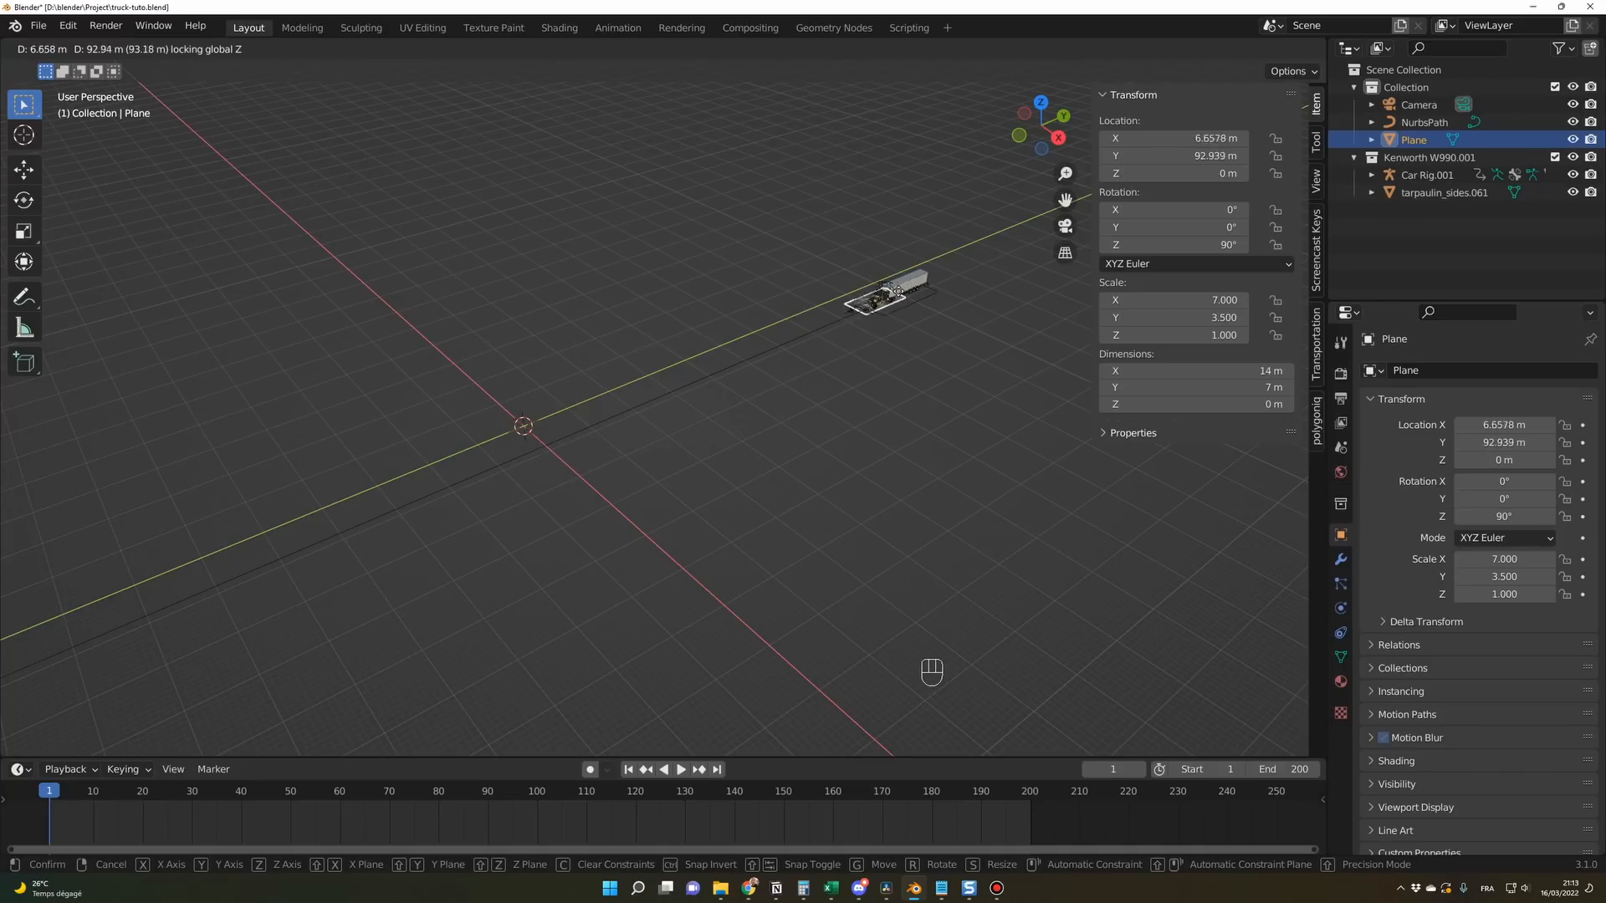
pyautogui.click(904, 294)
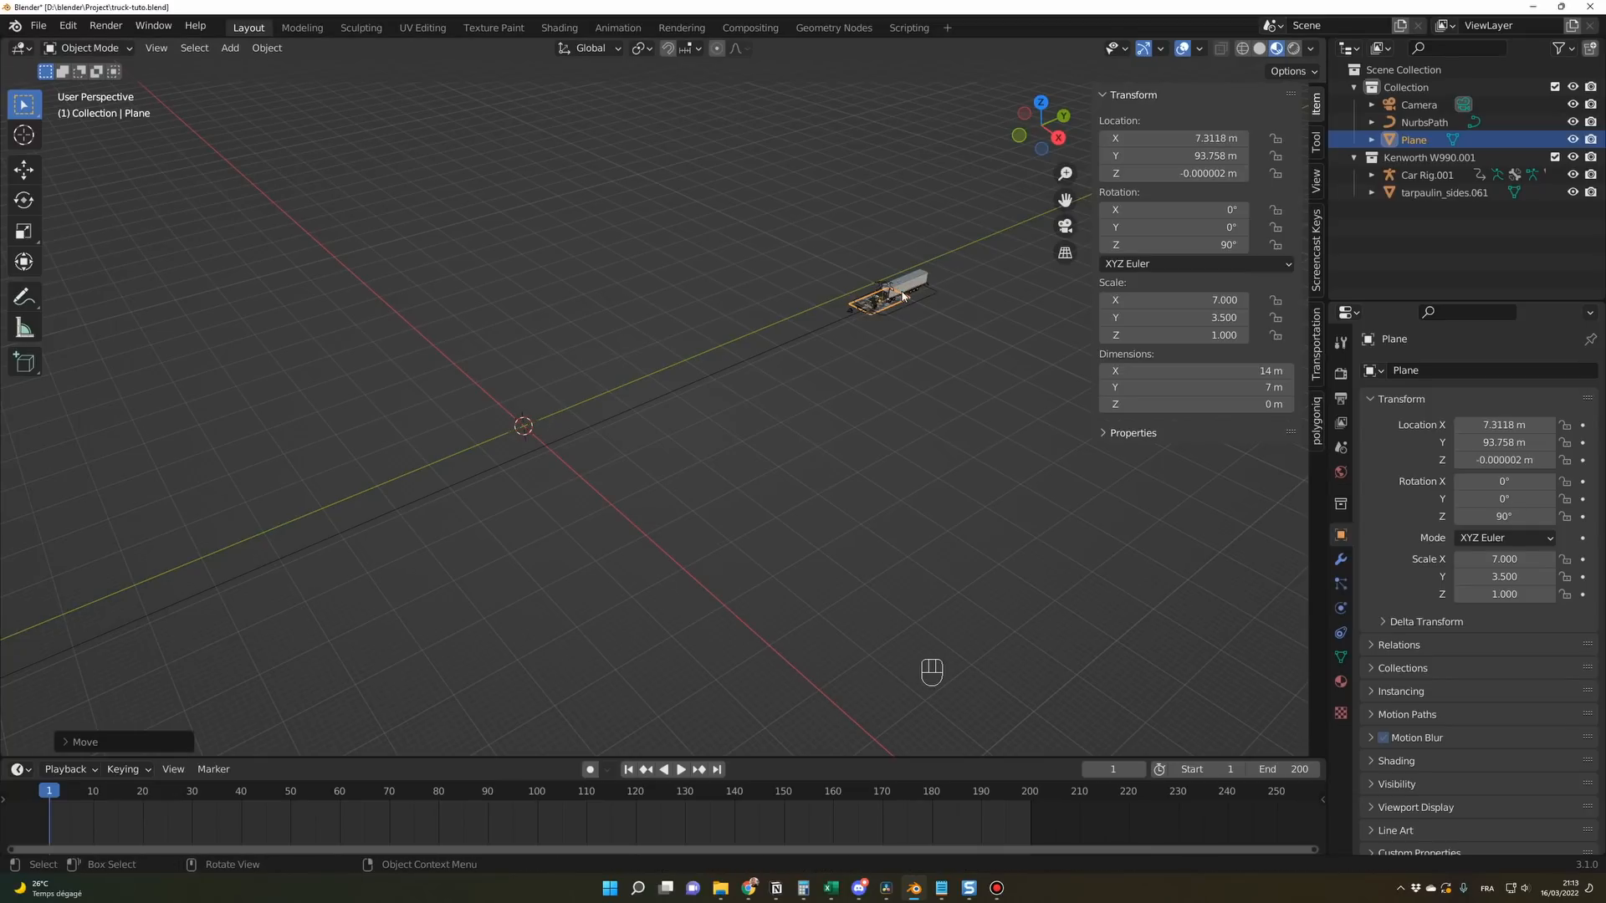
# Shift the road plane horizontally to about X 9.7 m, Y 95.4 m so the truck sits in one lane.
pyautogui.press('KP_Decimal')
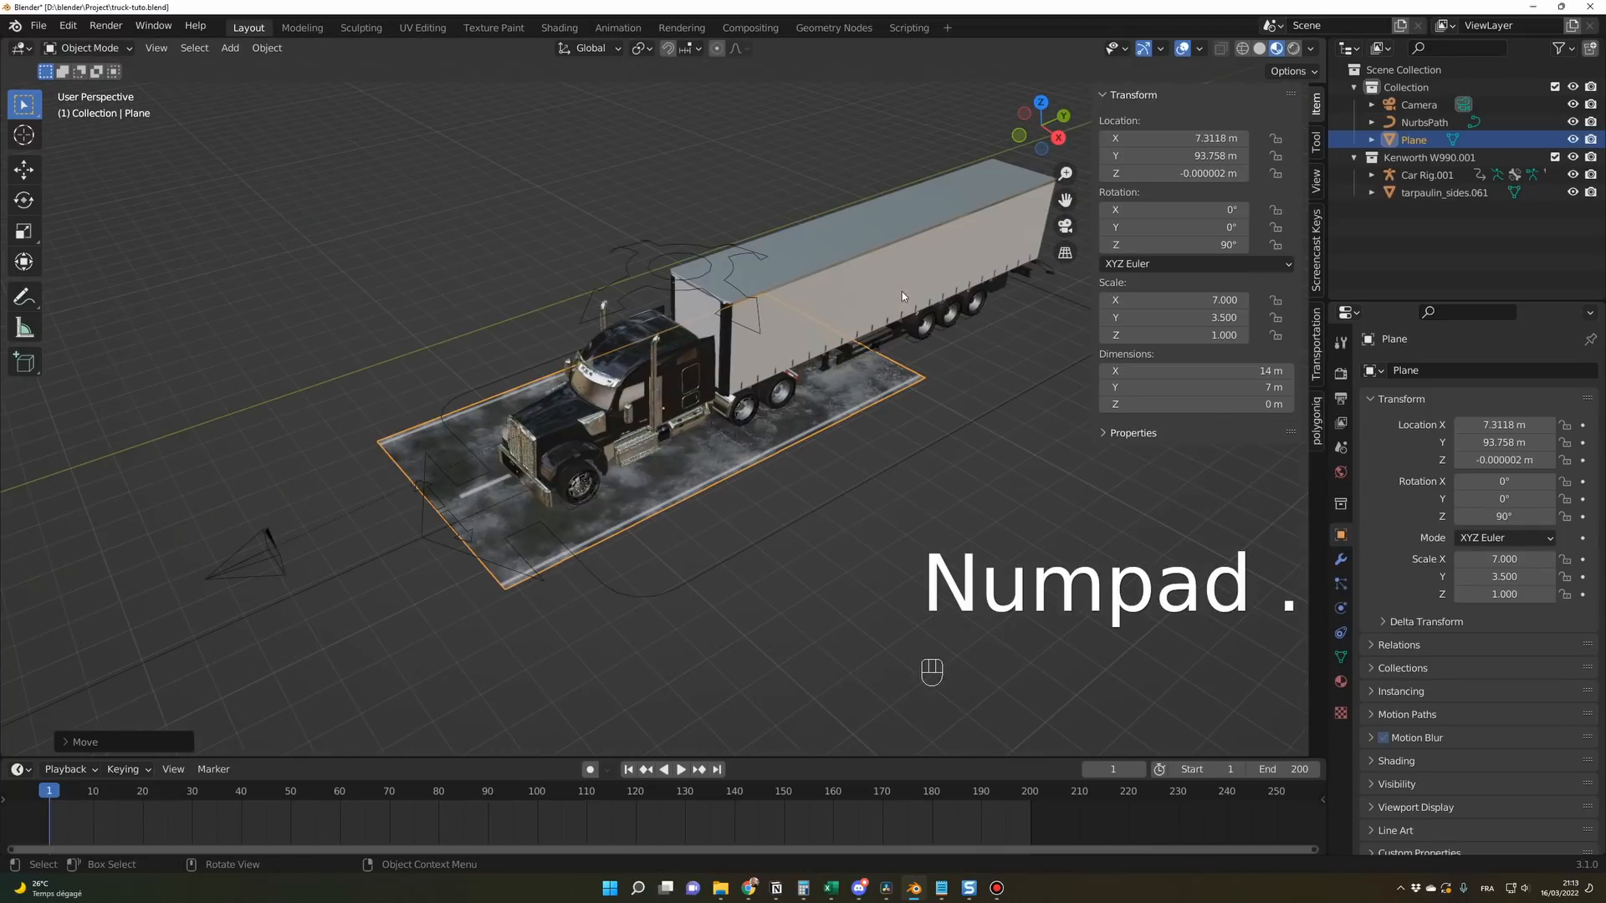
pyautogui.moveTo(810, 483); pyautogui.dragTo(905, 470, button='middle')
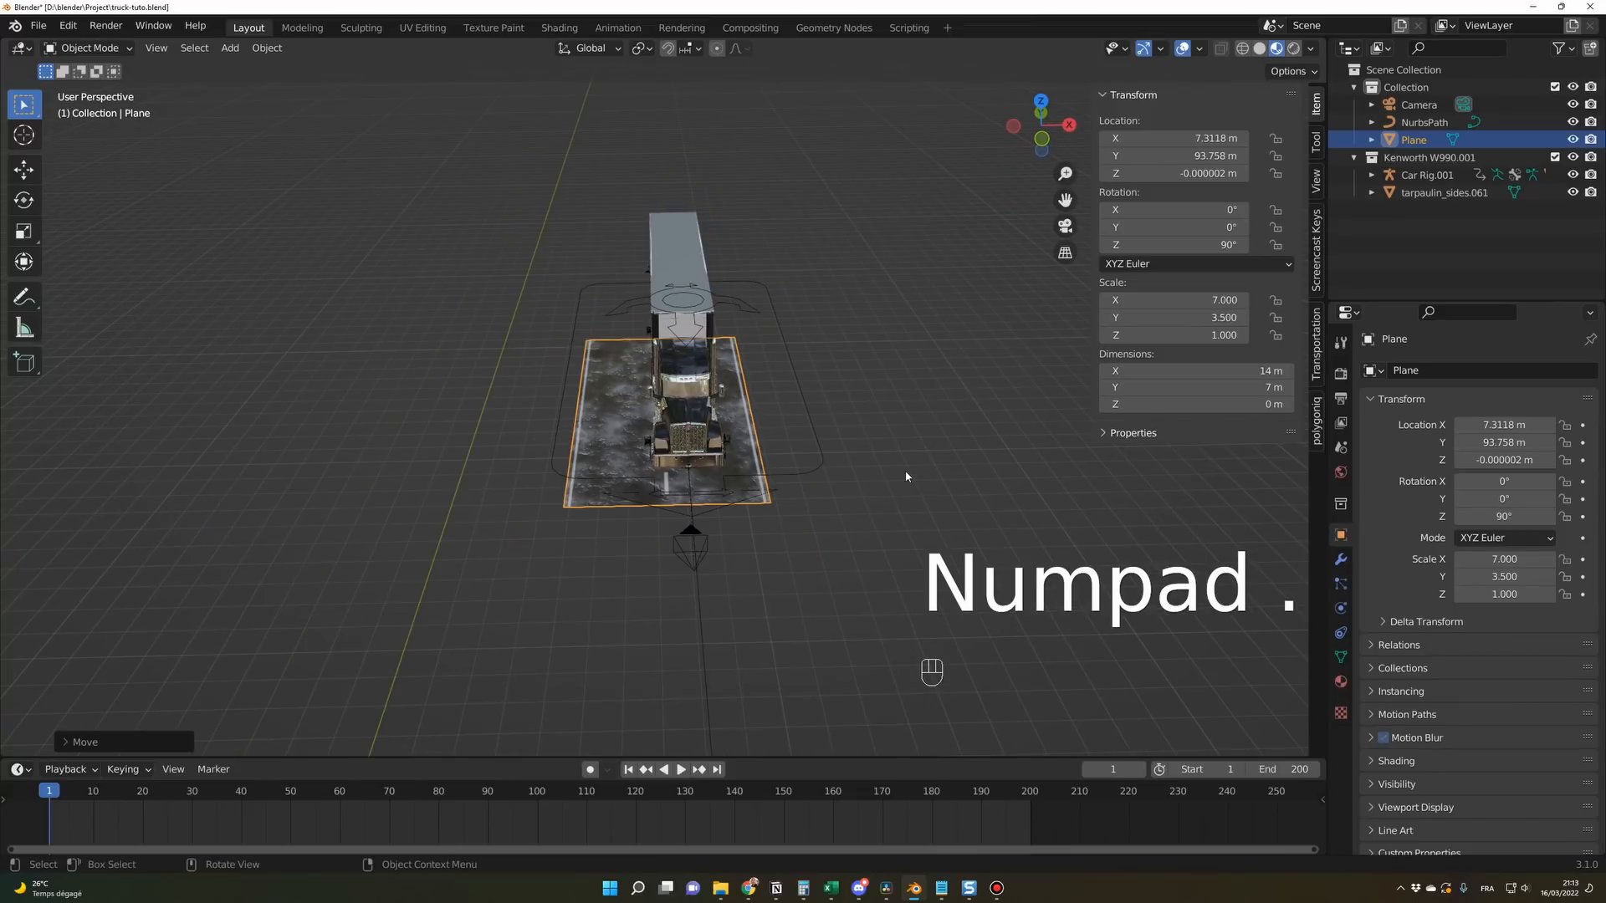
pyautogui.press('g')
pyautogui.hotkey('shift', 'z')
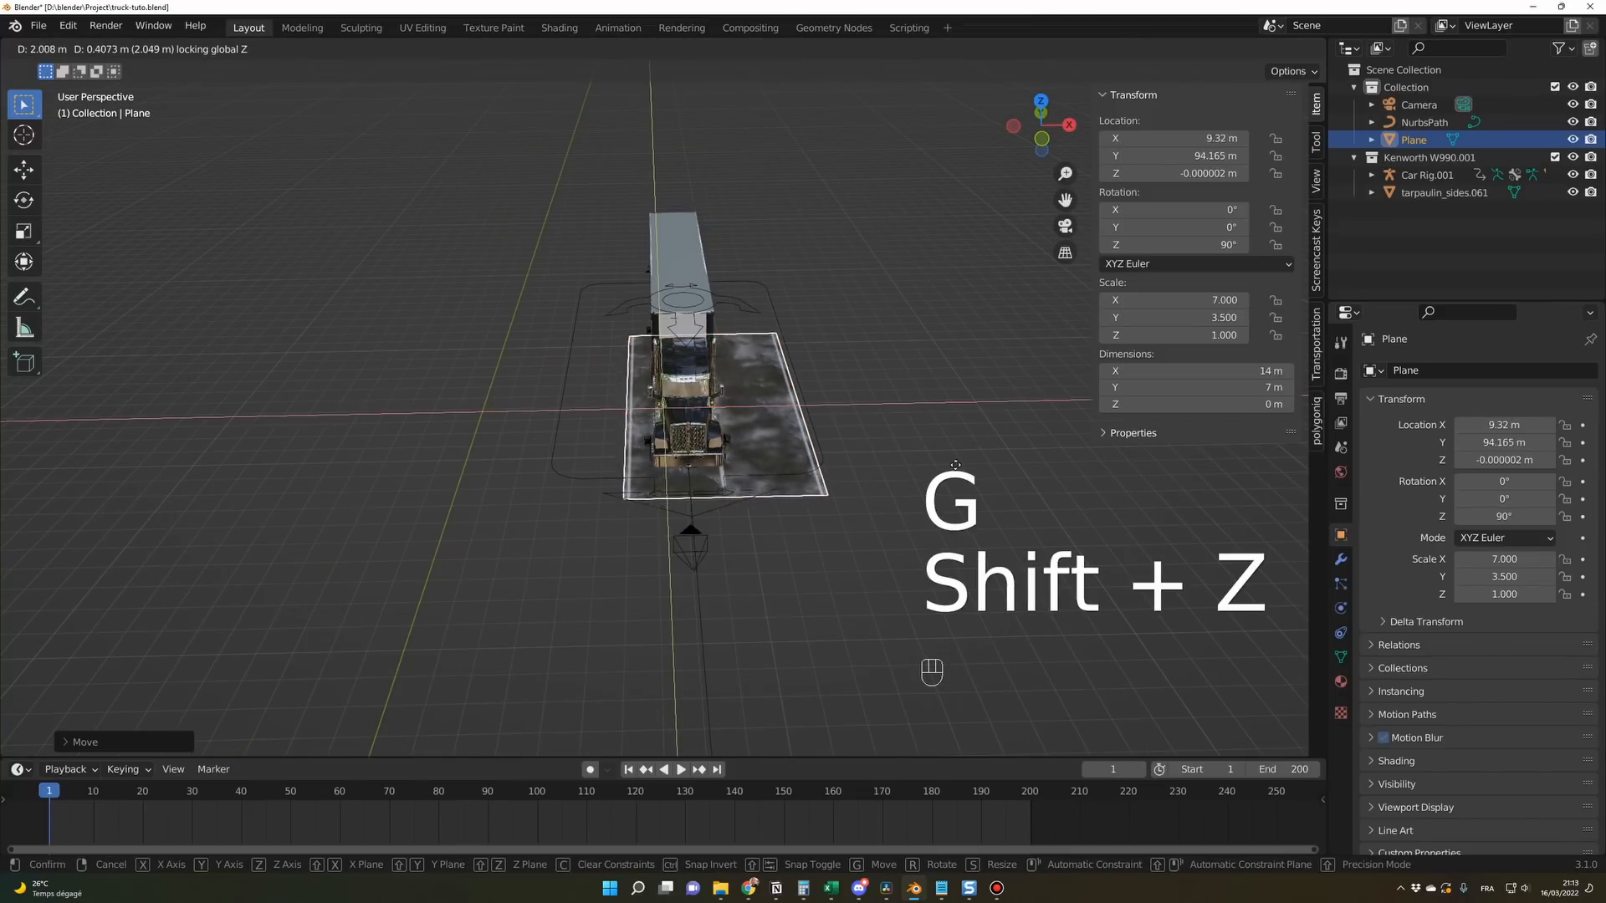
pyautogui.click(963, 455)
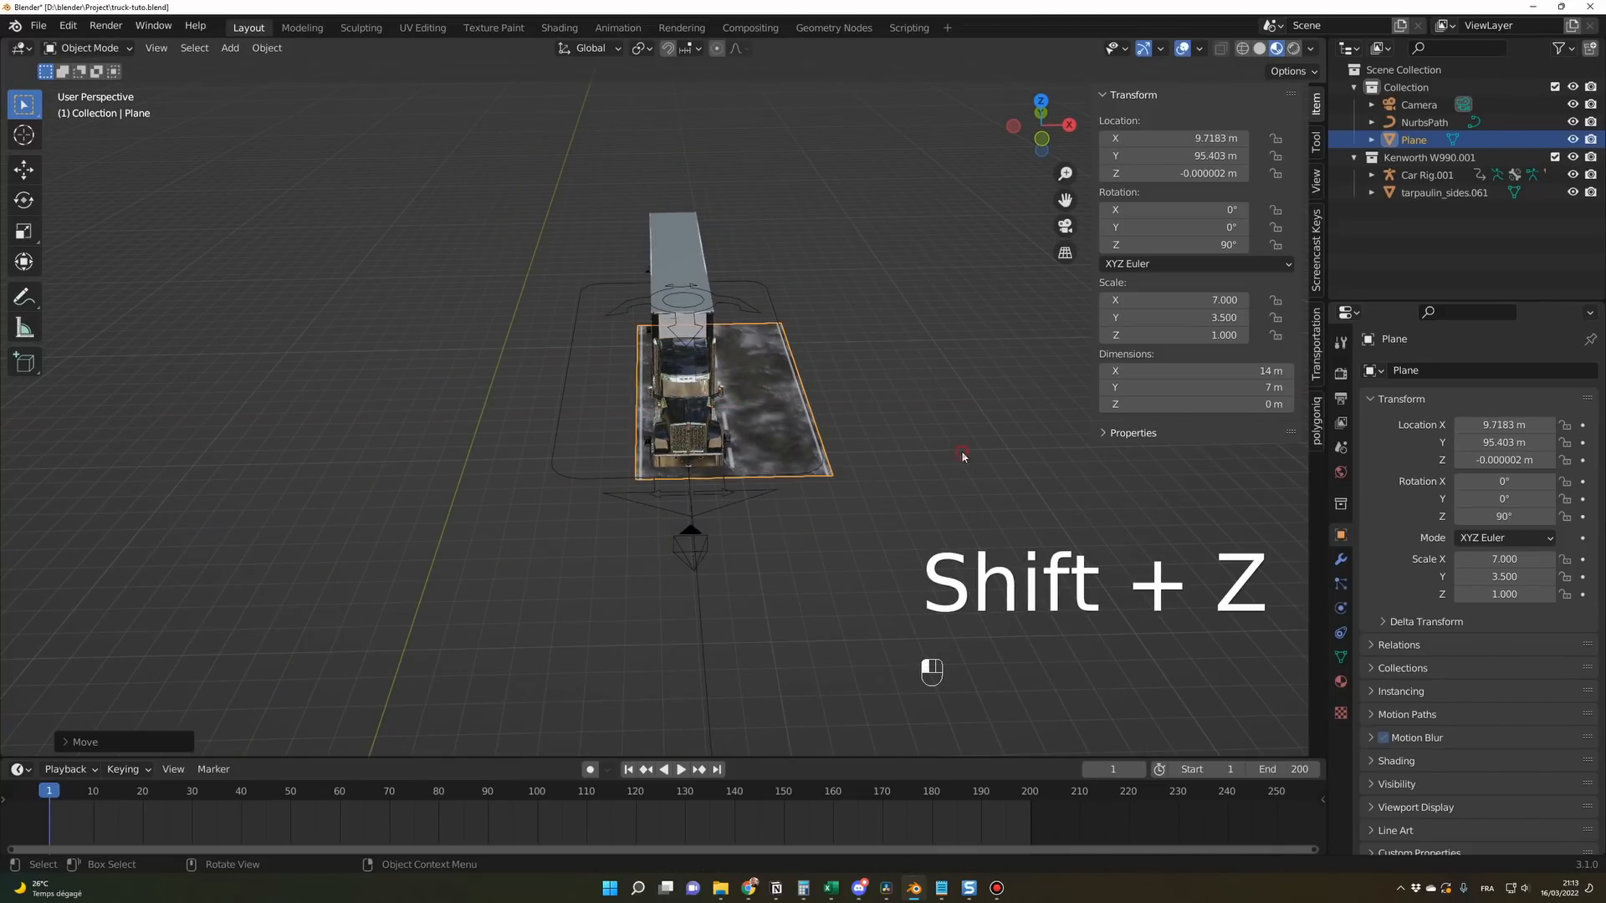
# Widen the road plane to a Y dimension of 8.9 m and move it horizontally to about X 10.2 m, Y 95.6 m.
pyautogui.scroll(4, 941, 458)
pyautogui.moveTo(932, 473)
pyautogui.mouseDown(button='middle')
pyautogui.moveTo(895, 471)
pyautogui.moveTo(987, 477)
pyautogui.moveTo(903, 449)
pyautogui.moveTo(958, 464)
pyautogui.mouseUp(button='middle')
pyautogui.moveTo(1171, 388); pyautogui.dragTo(1215, 389)
pyautogui.moveTo(982, 443); pyautogui.dragTo(994, 443, button='middle')
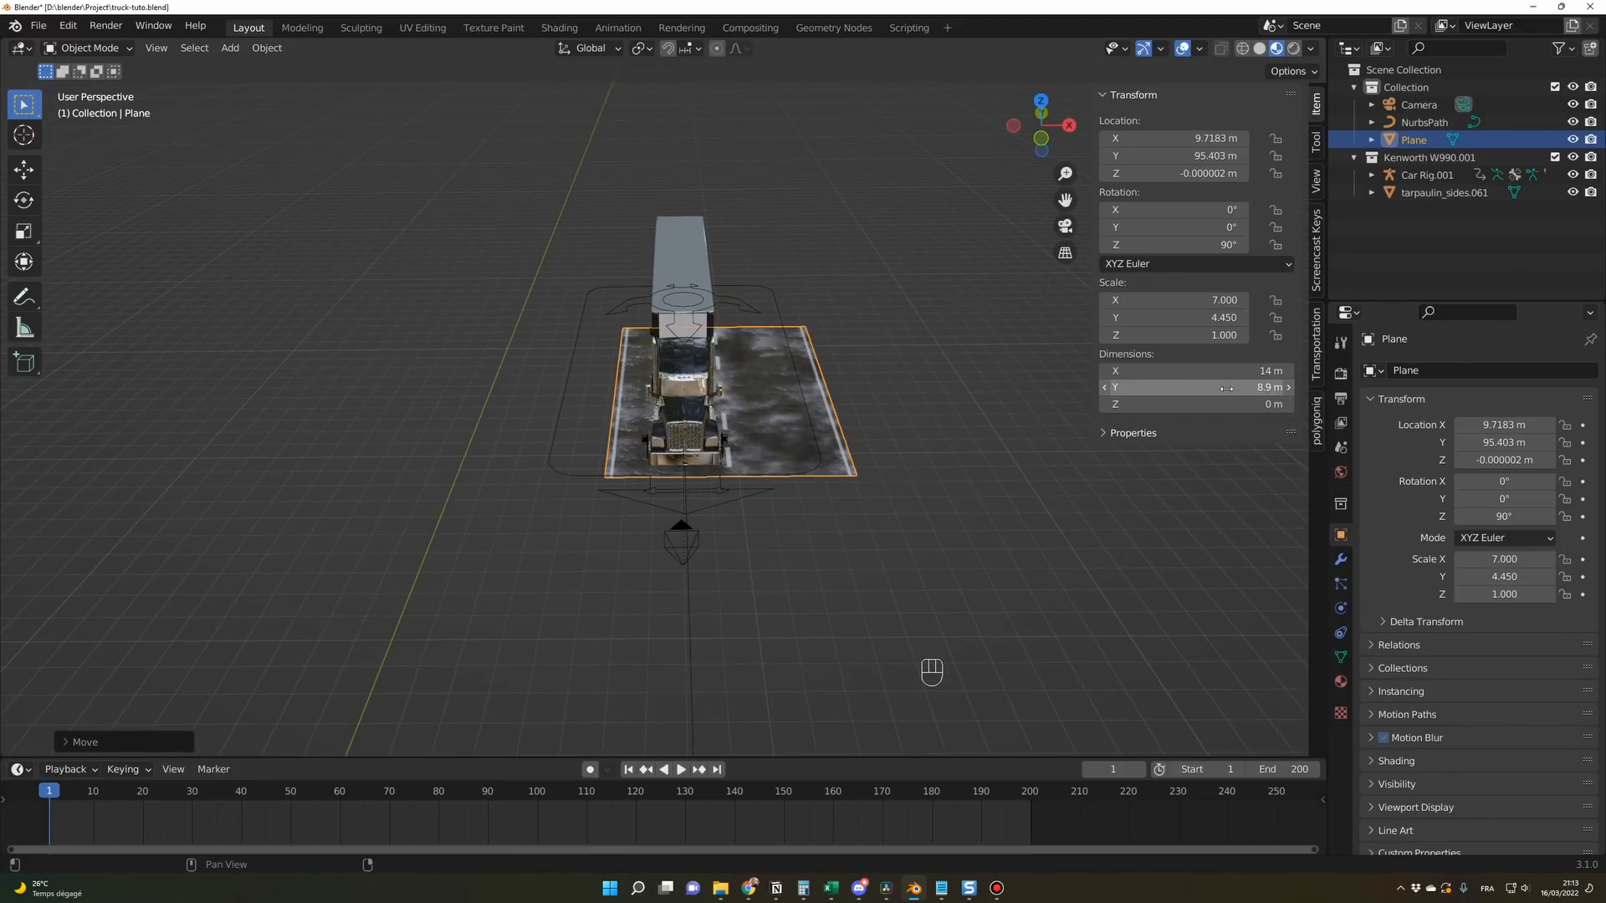
pyautogui.press('g')
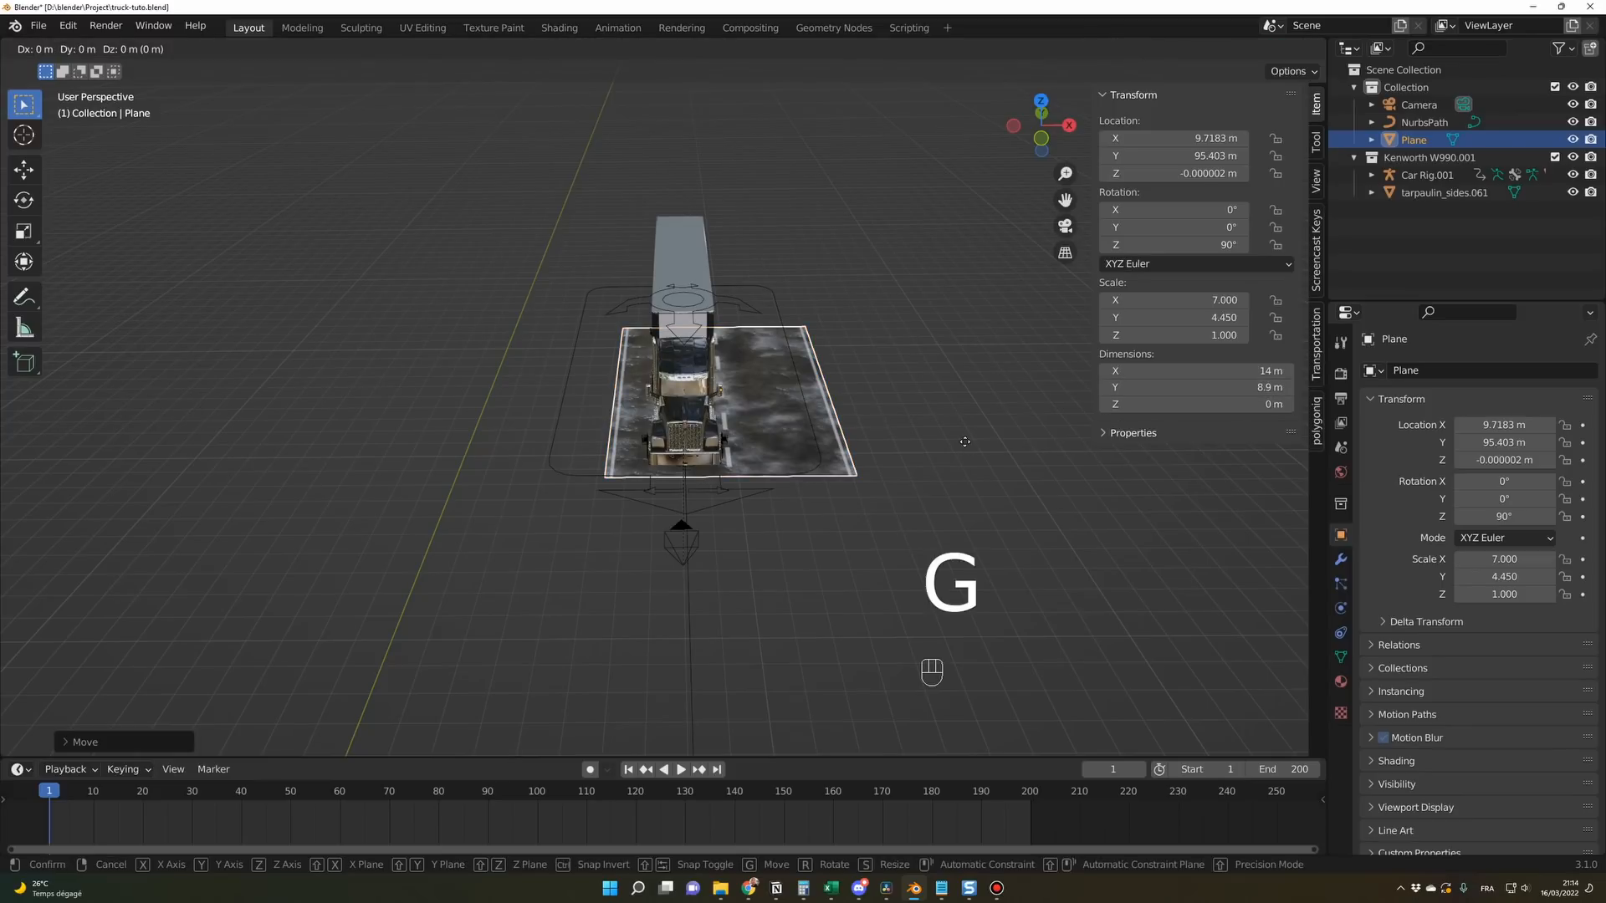
pyautogui.hotkey('shift', 'z')
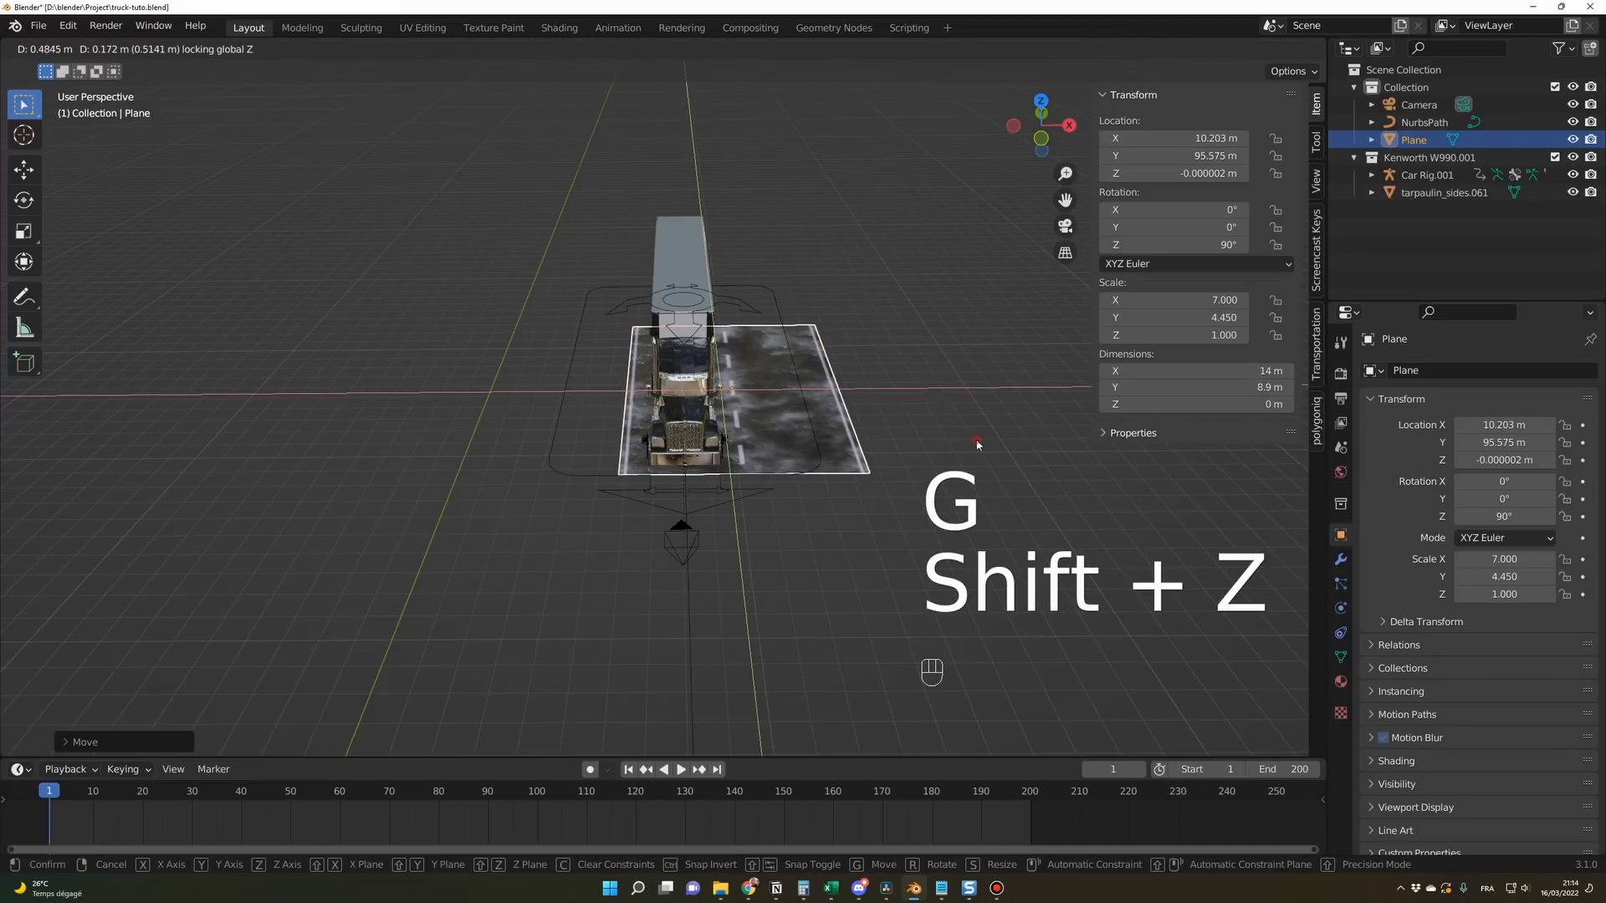
pyautogui.click(977, 445)
pyautogui.moveTo(962, 445); pyautogui.dragTo(849, 530, button='middle')
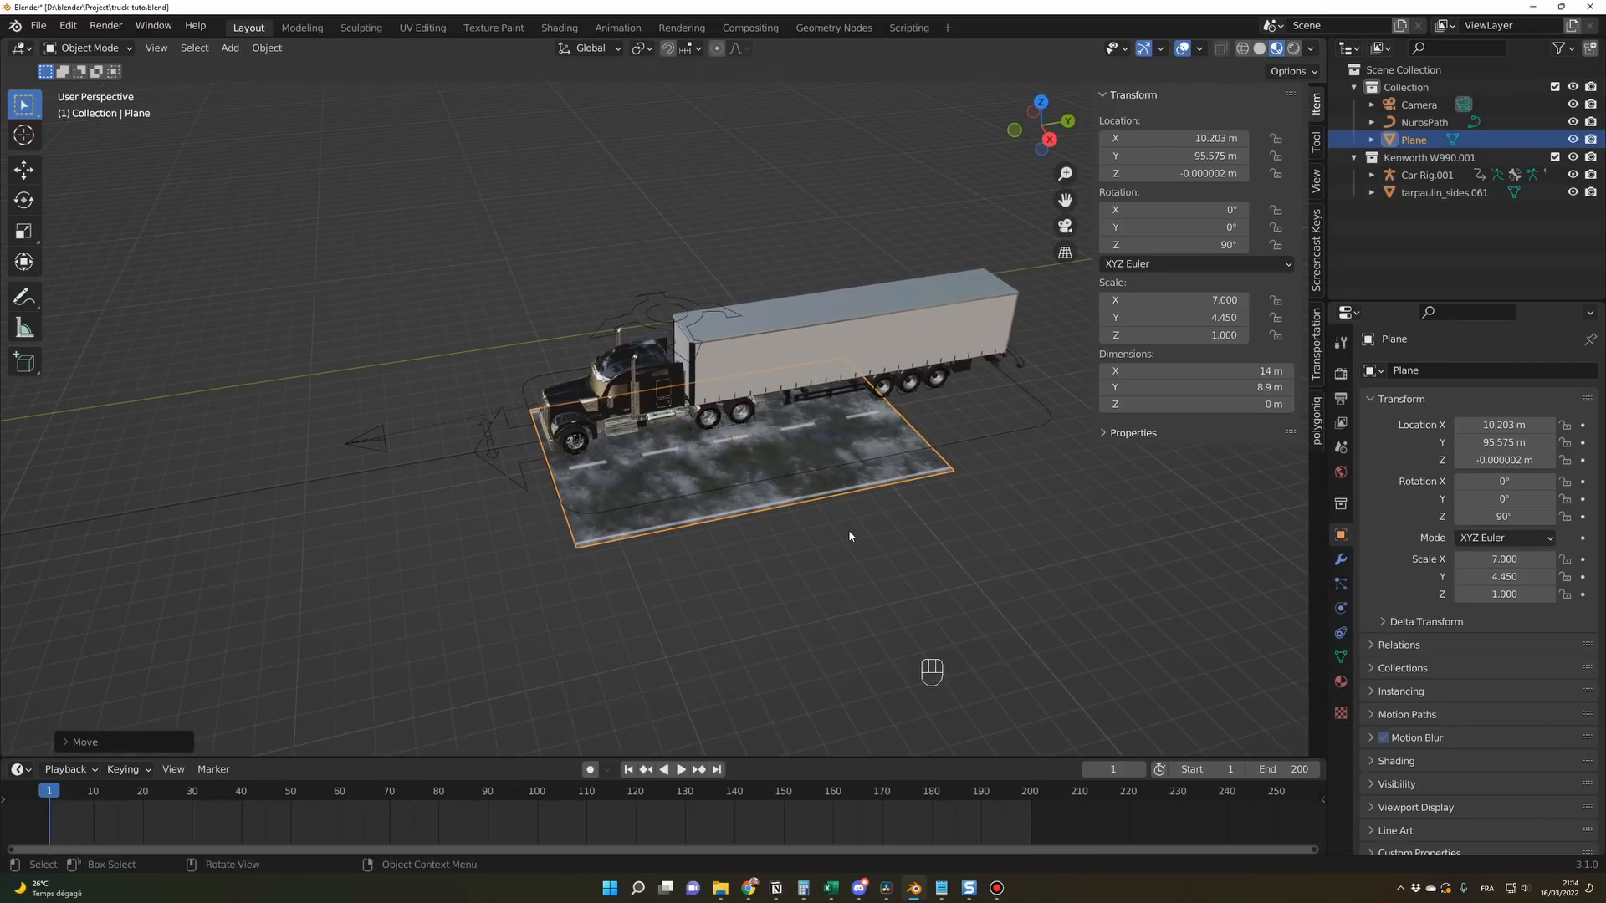
# Subdivide the road plane's mesh with 60 cuts in Edit Mode and return to Object Mode.
pyautogui.click(87, 48)
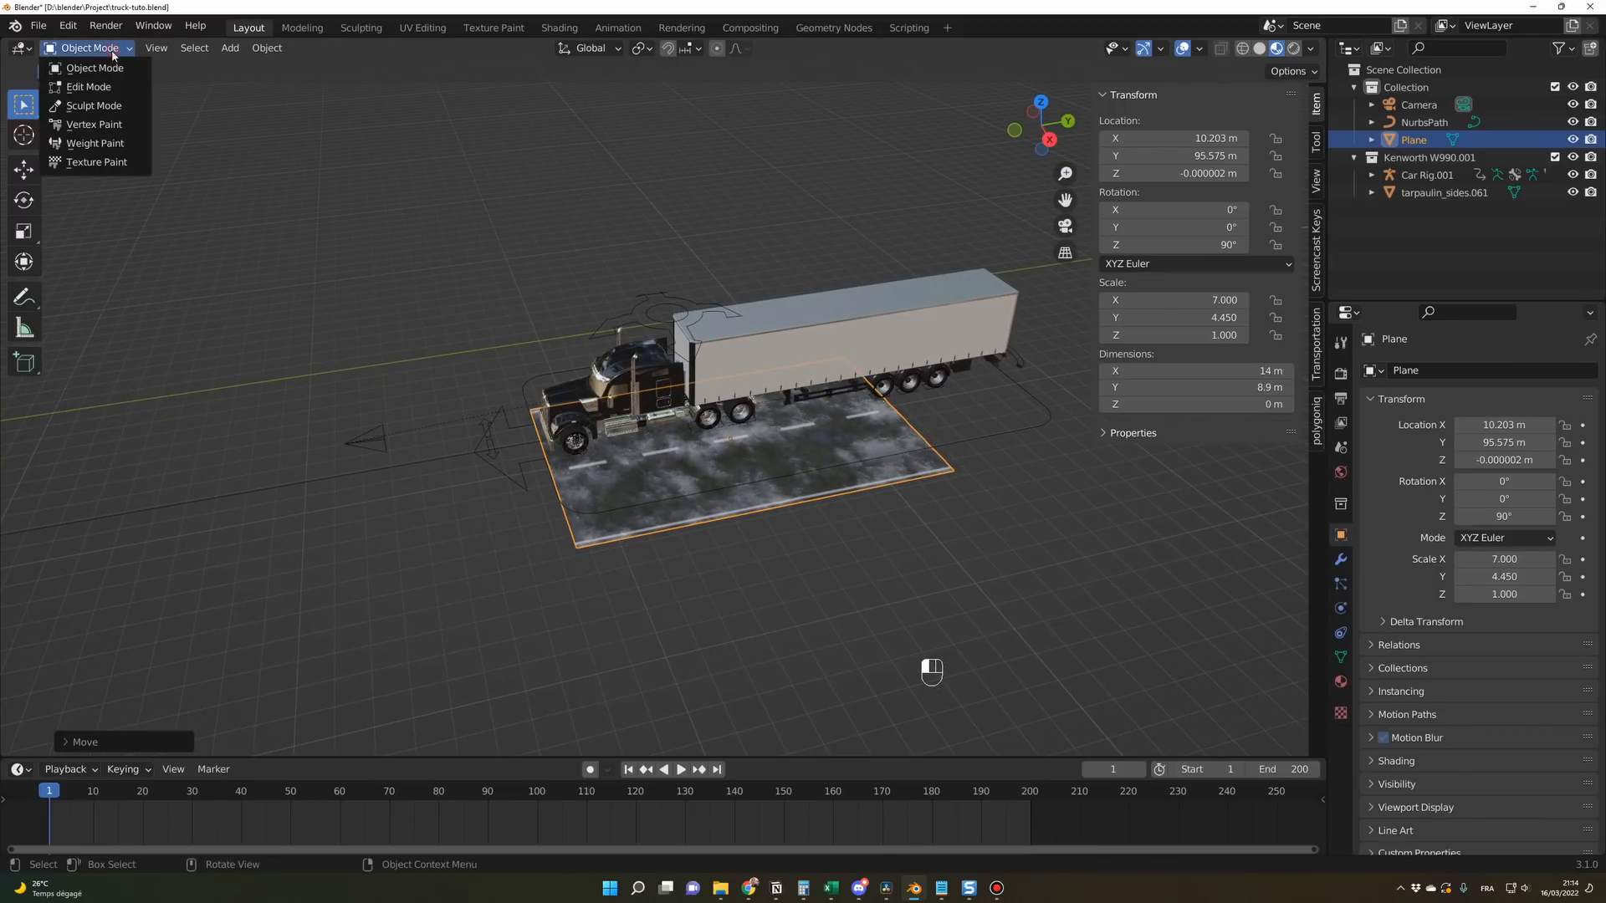
pyautogui.click(84, 87)
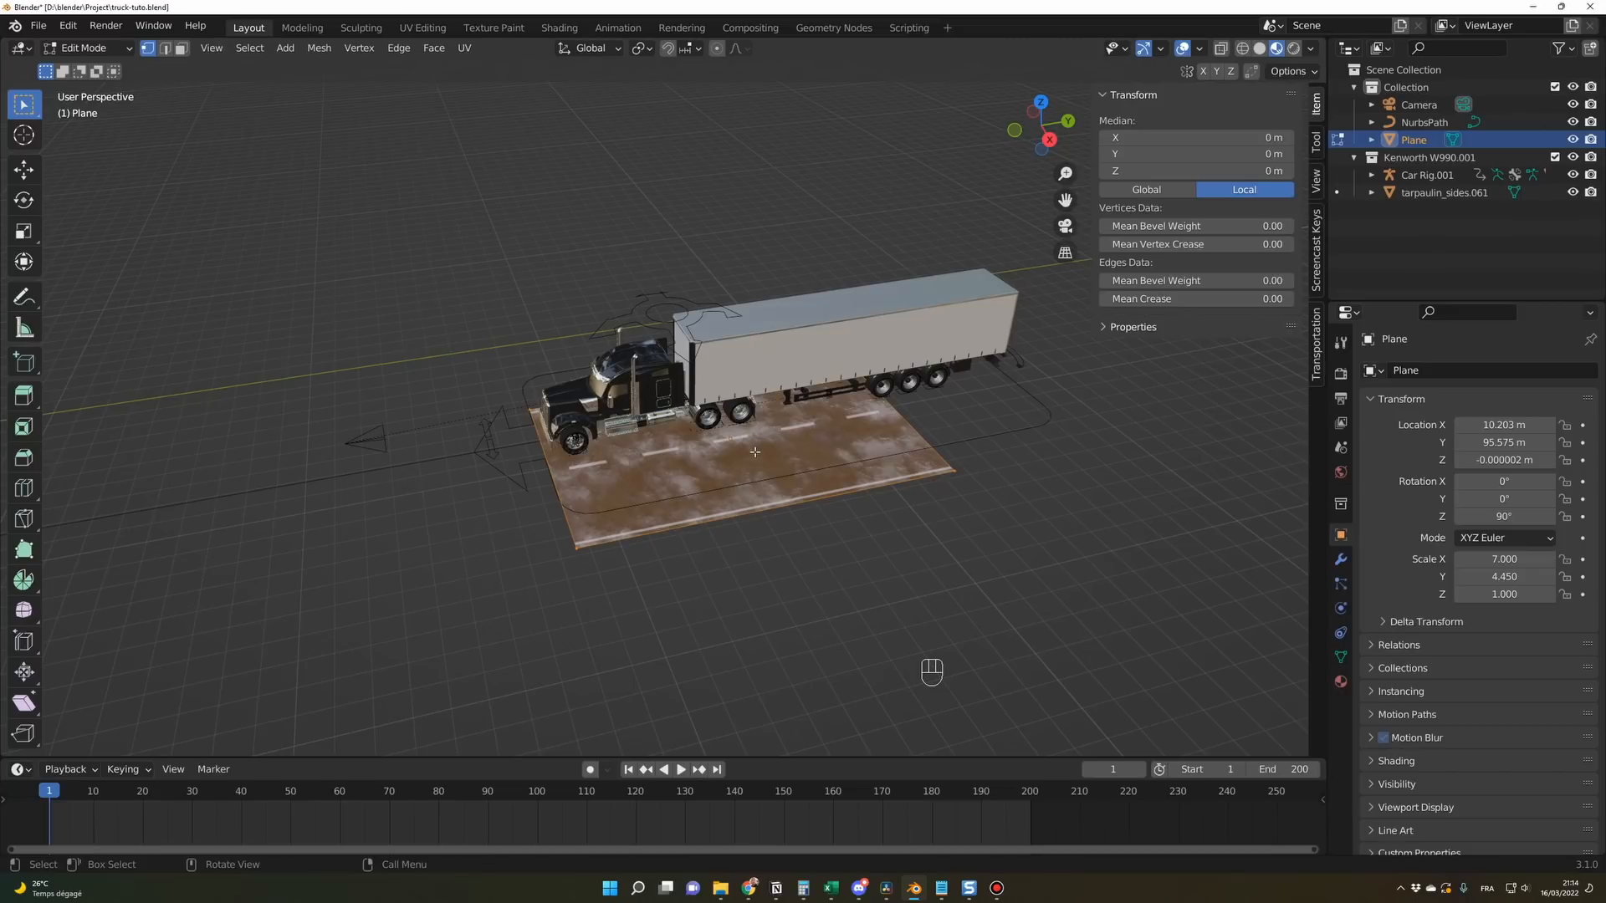
pyautogui.rightClick(756, 451)
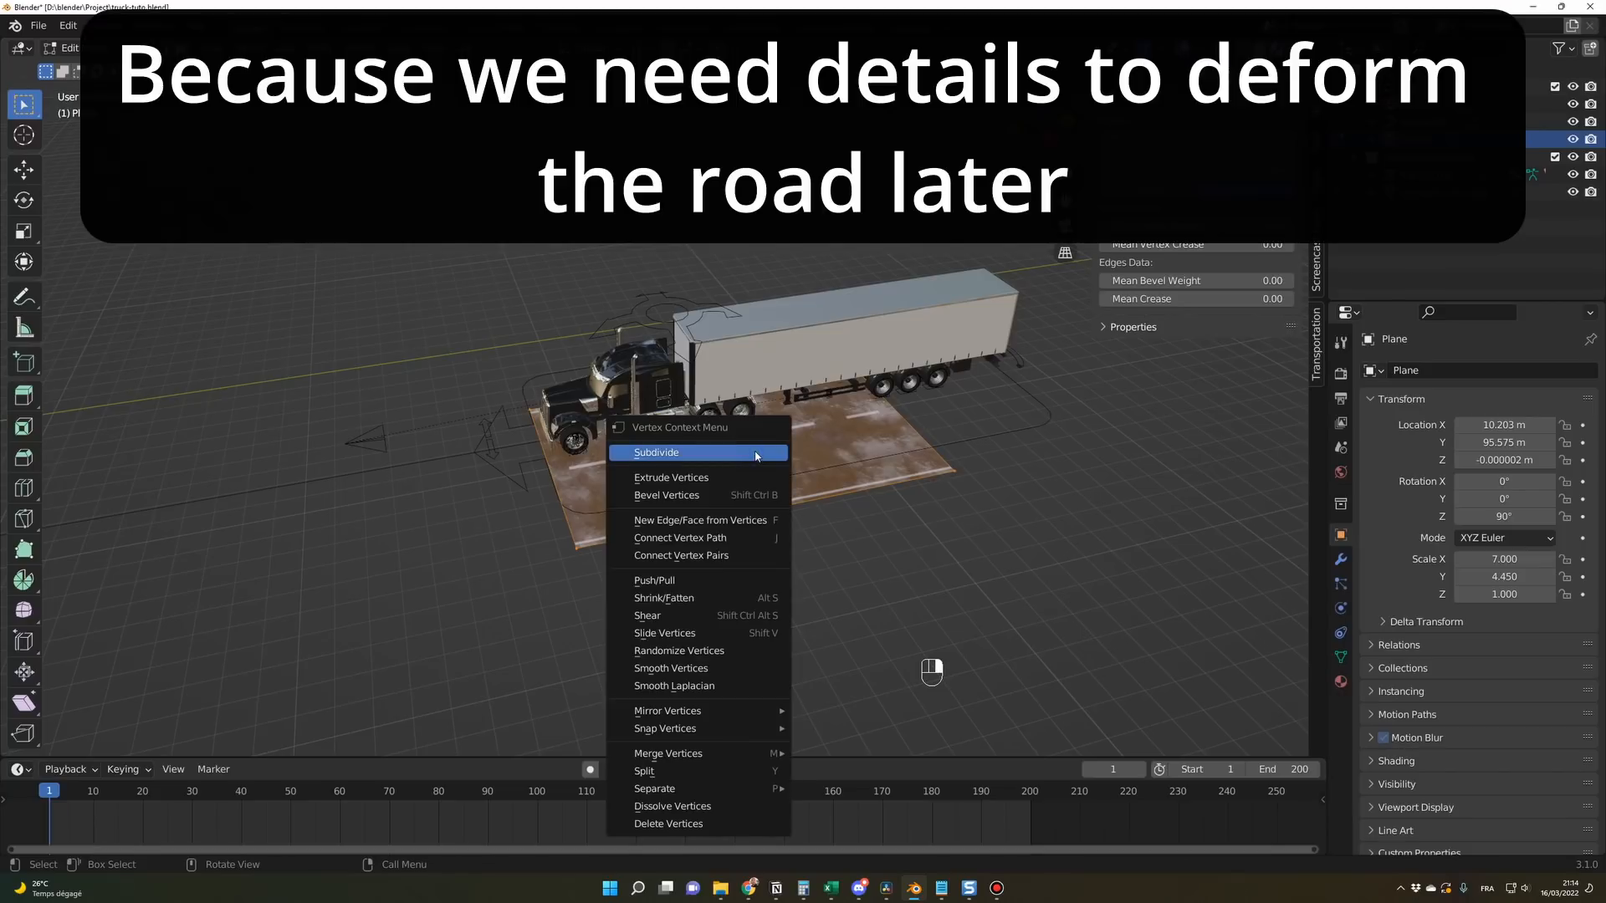
pyautogui.click(699, 453)
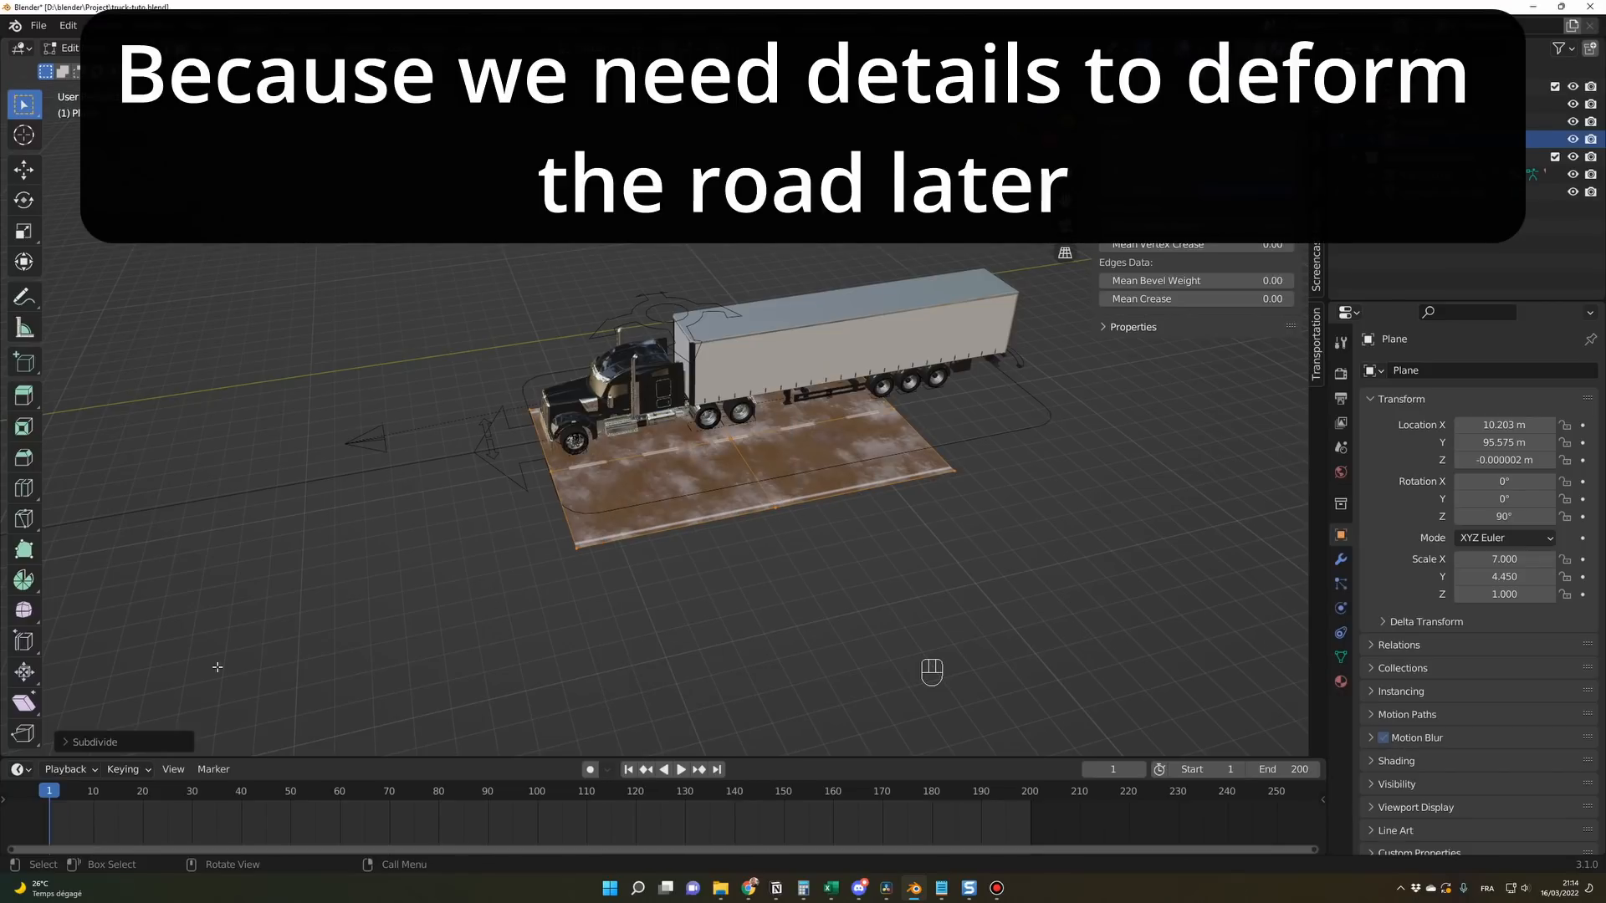
pyautogui.click(67, 742)
pyautogui.click(226, 625)
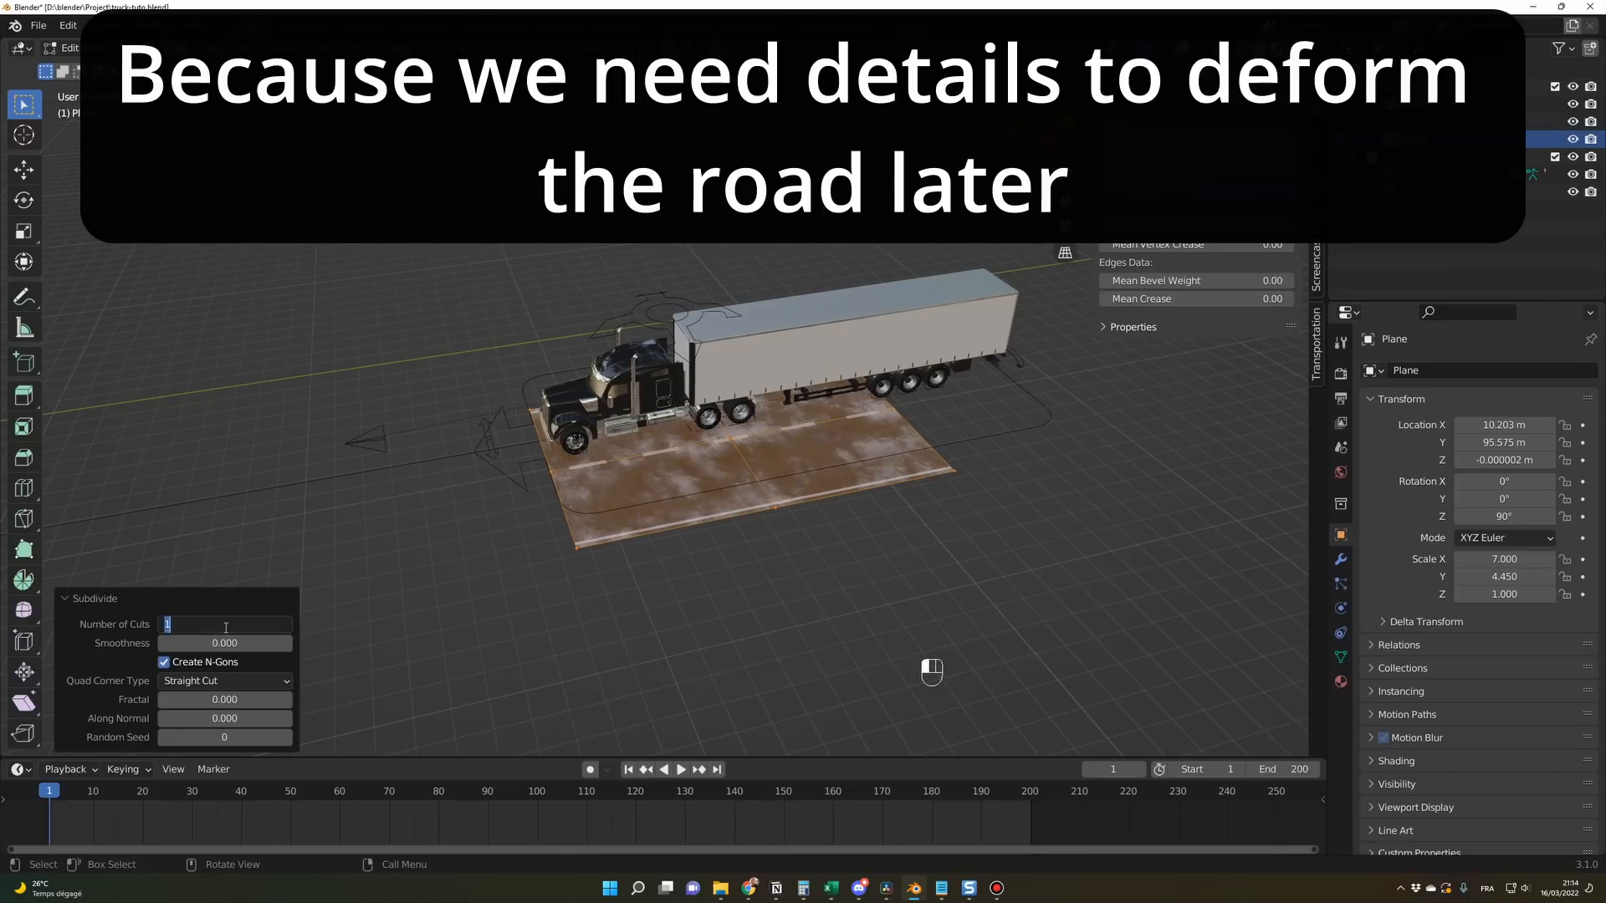
pyautogui.write('60')
pyautogui.press('Return')
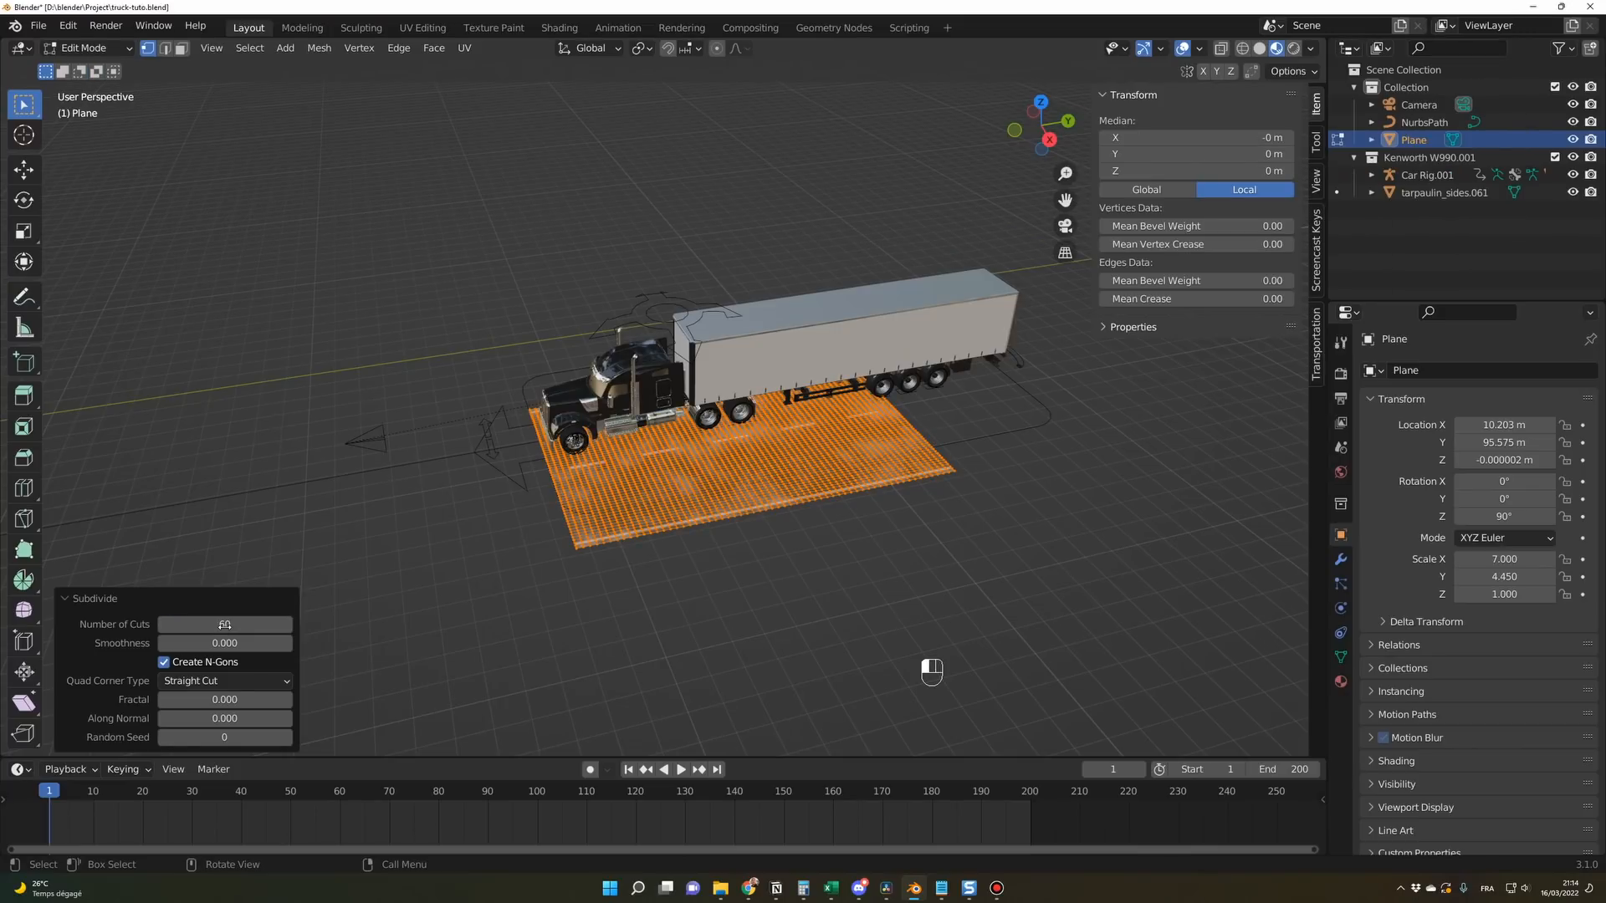
pyautogui.click(398, 587)
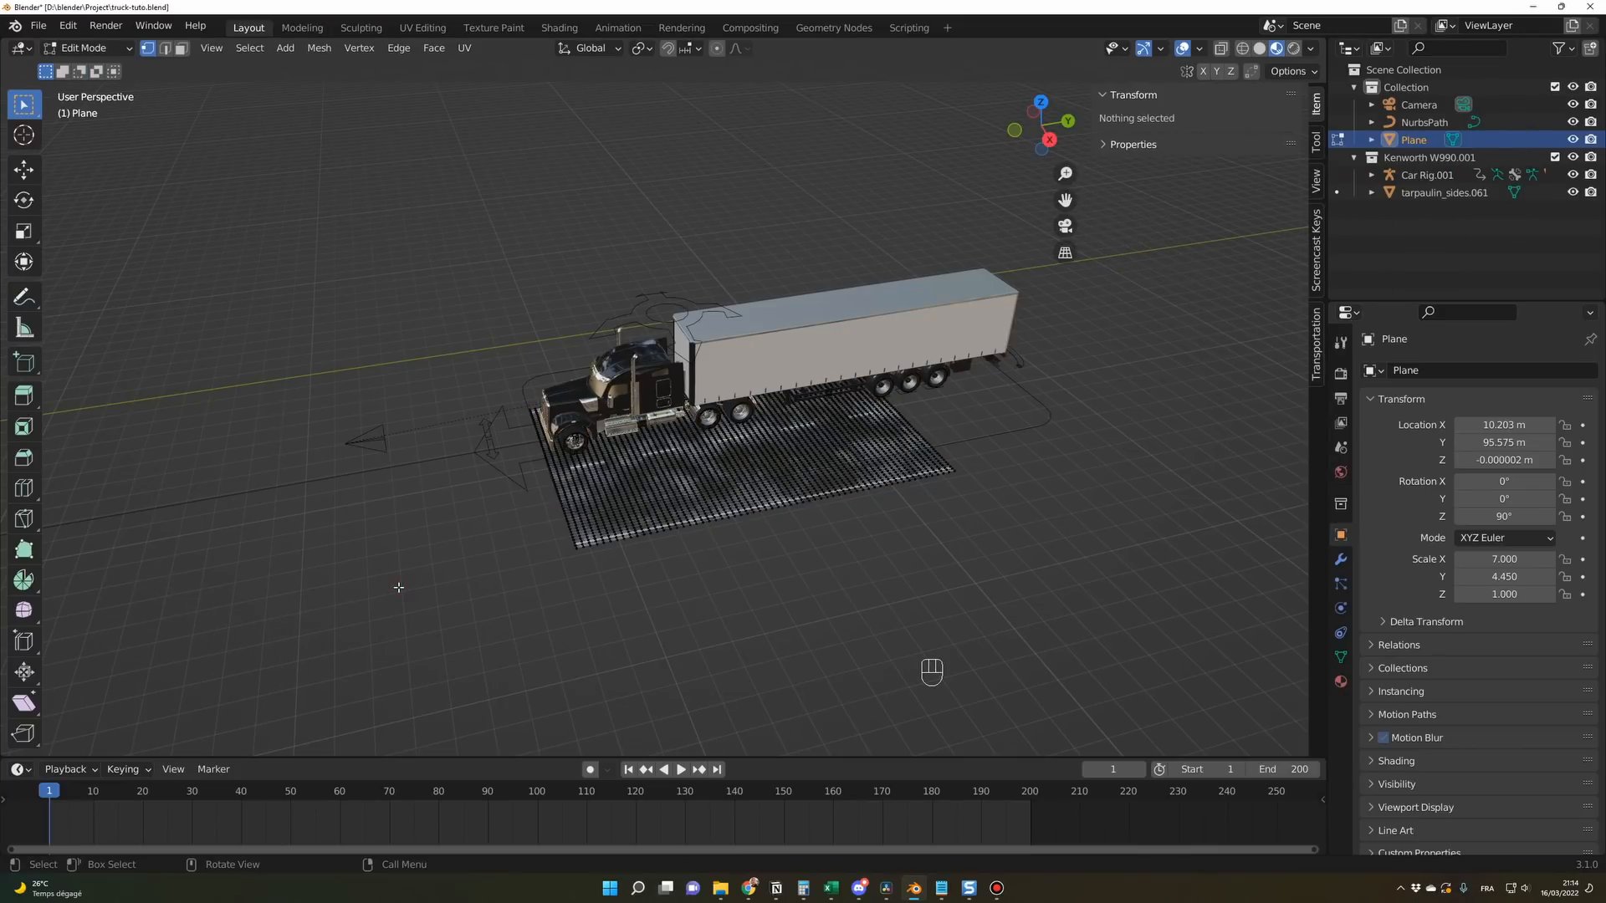
pyautogui.press('Tab')
# Add an Array modifier to the road plane with a relative offset X factor of -1.
pyautogui.moveTo(400, 591); pyautogui.dragTo(1035, 575, button='middle')
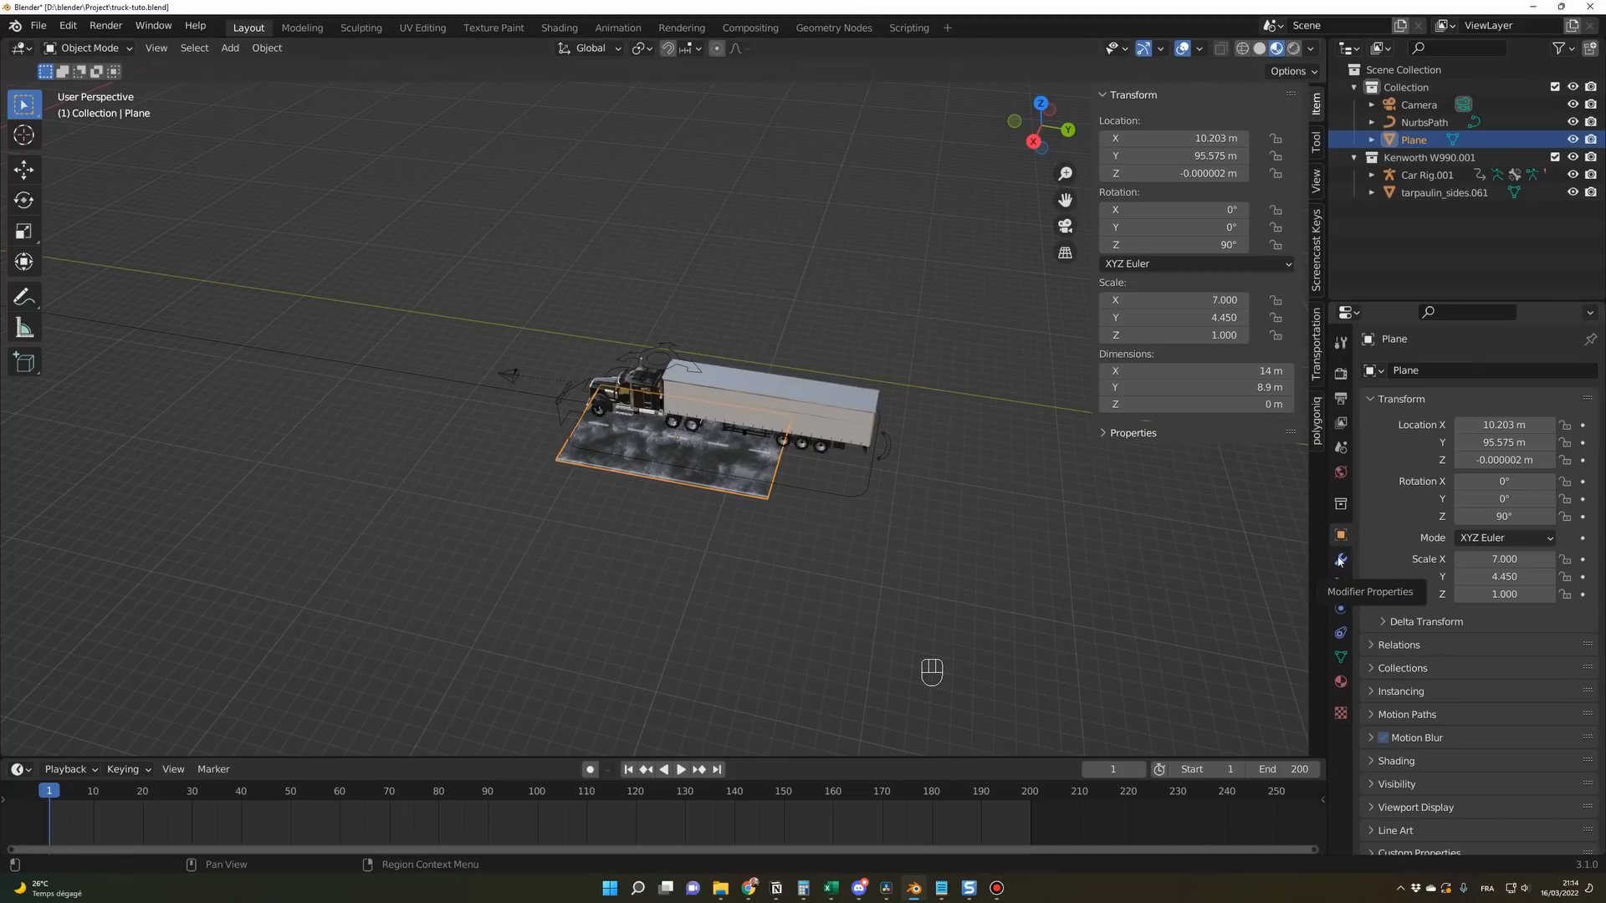
pyautogui.click(1340, 561)
pyautogui.click(1411, 374)
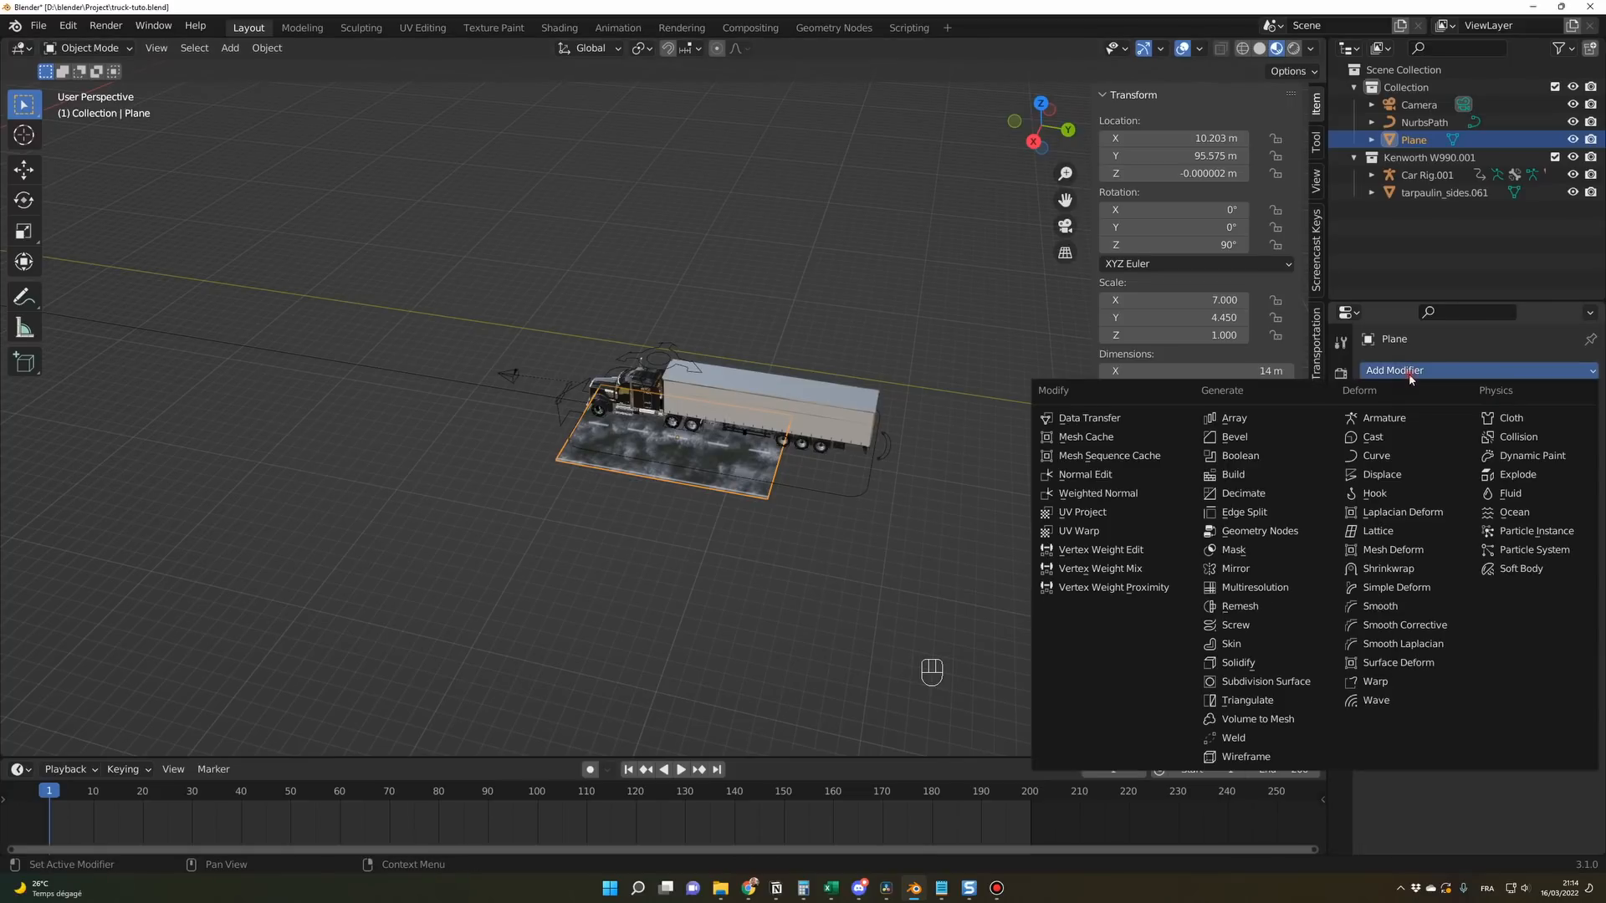
pyautogui.click(1251, 427)
pyautogui.moveTo(1514, 449)
pyautogui.mouseDown()
pyautogui.moveTo(1538, 451)
pyautogui.moveTo(1516, 450)
pyautogui.mouseUp()
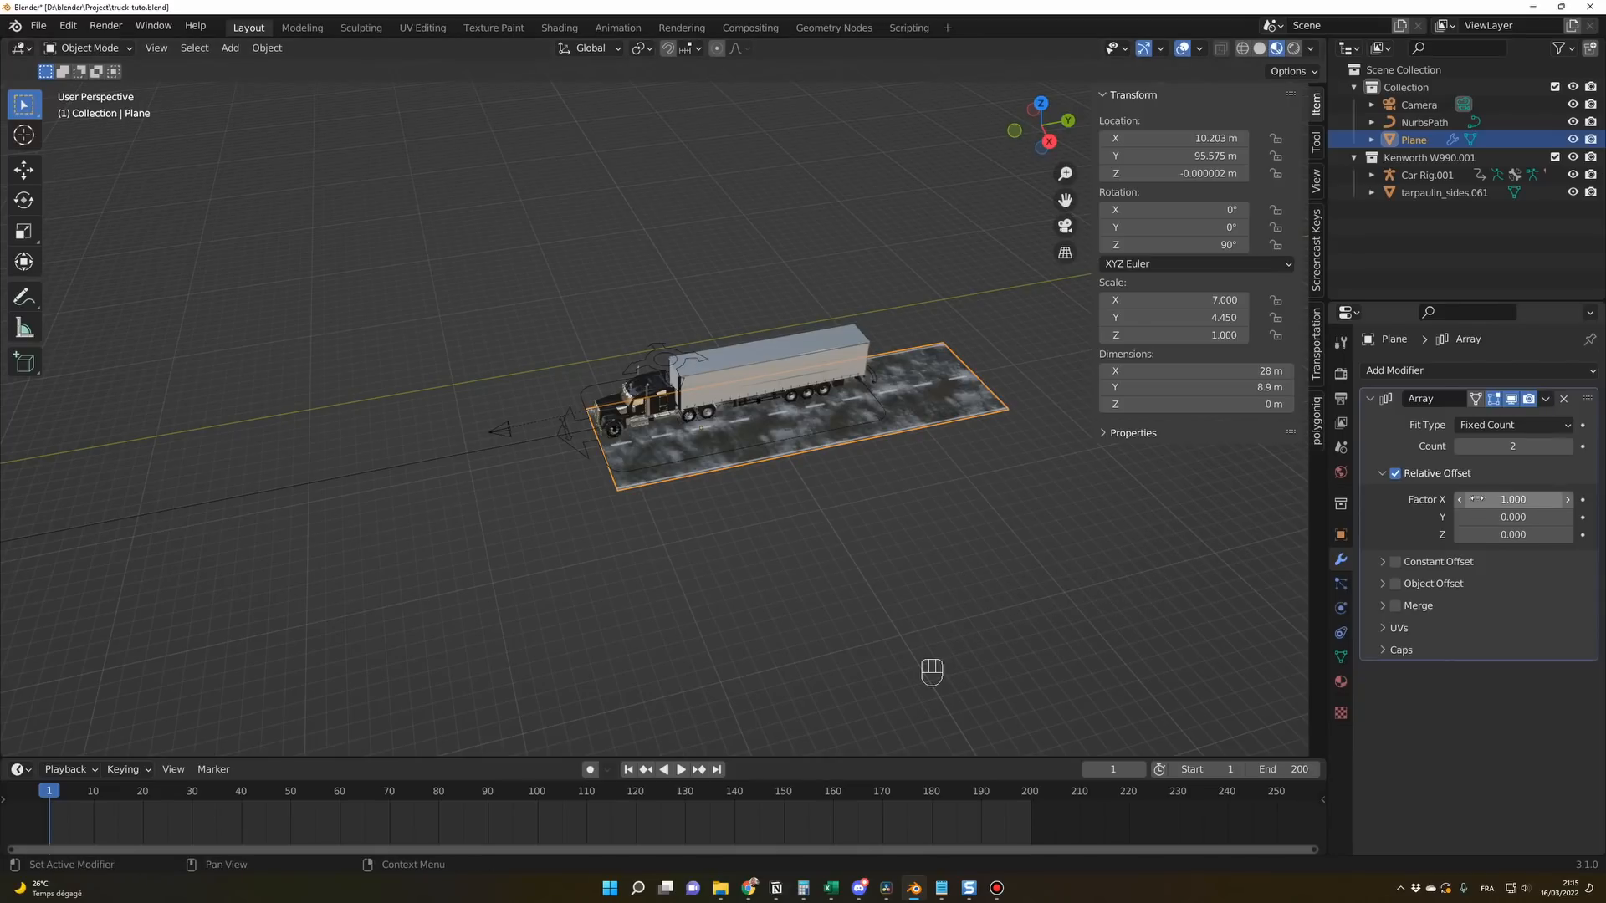
pyautogui.click(1484, 499)
pyautogui.write('-1')
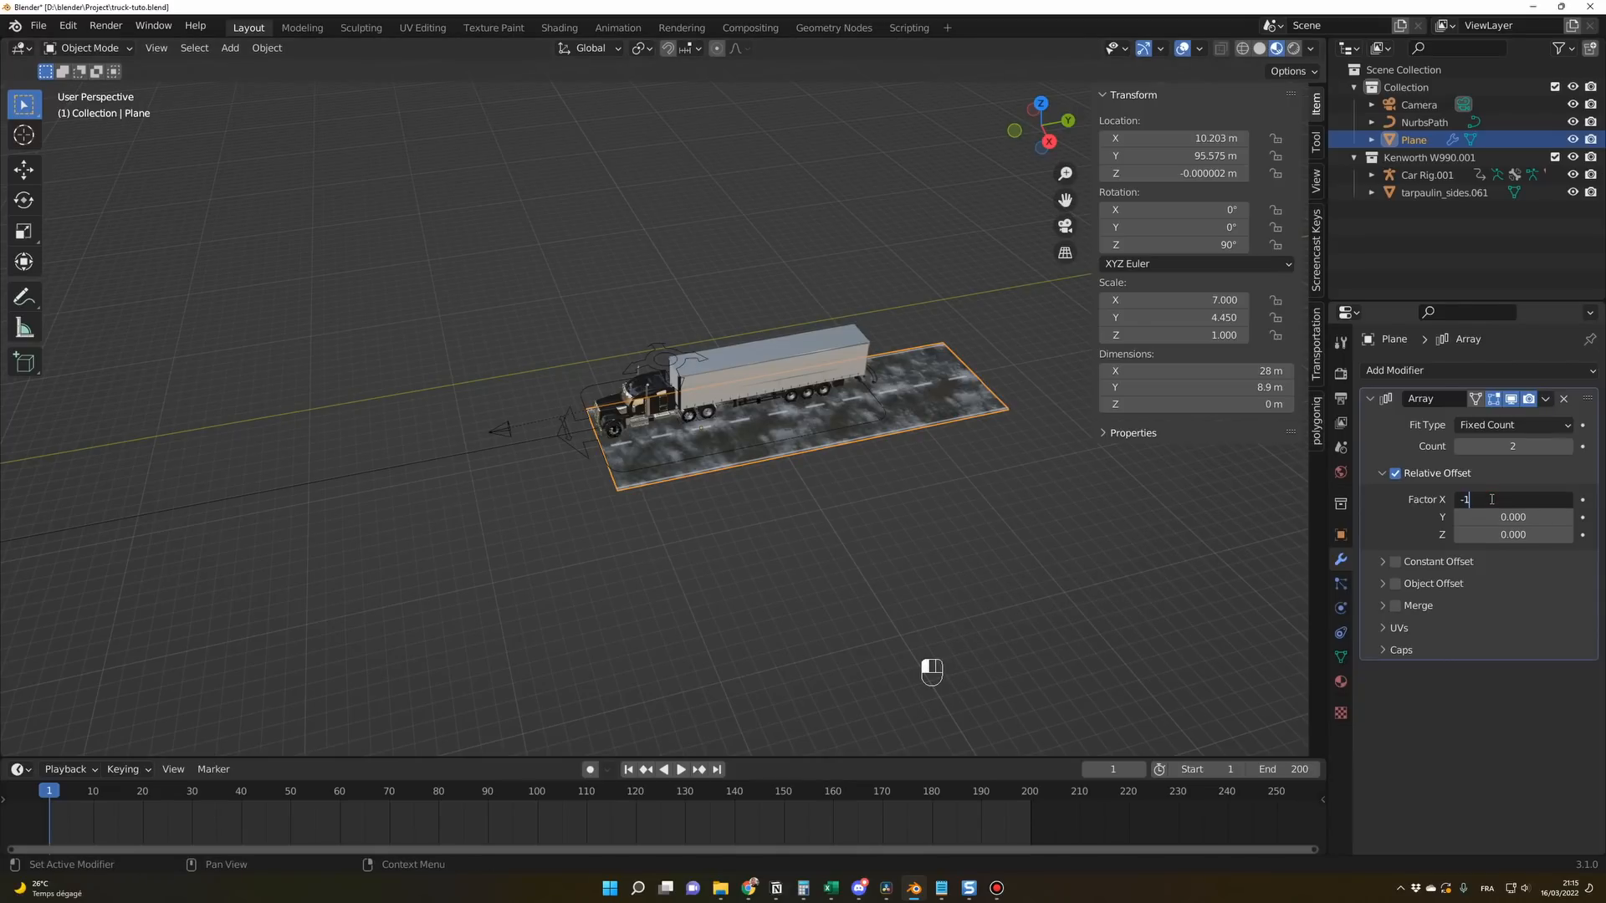
pyautogui.press('Return')
# Raise the road's Array count through 20 to 40 copies.
pyautogui.moveTo(1026, 532); pyautogui.dragTo(907, 505, button='middle')
pyautogui.scroll(-3, 910, 505)
pyautogui.moveTo(1558, 453); pyautogui.dragTo(1573, 446)
pyautogui.moveTo(920, 536); pyautogui.dragTo(932, 574, button='middle')
pyautogui.click(1570, 448)
pyautogui.moveTo(970, 519); pyautogui.dragTo(666, 493, button='middle')
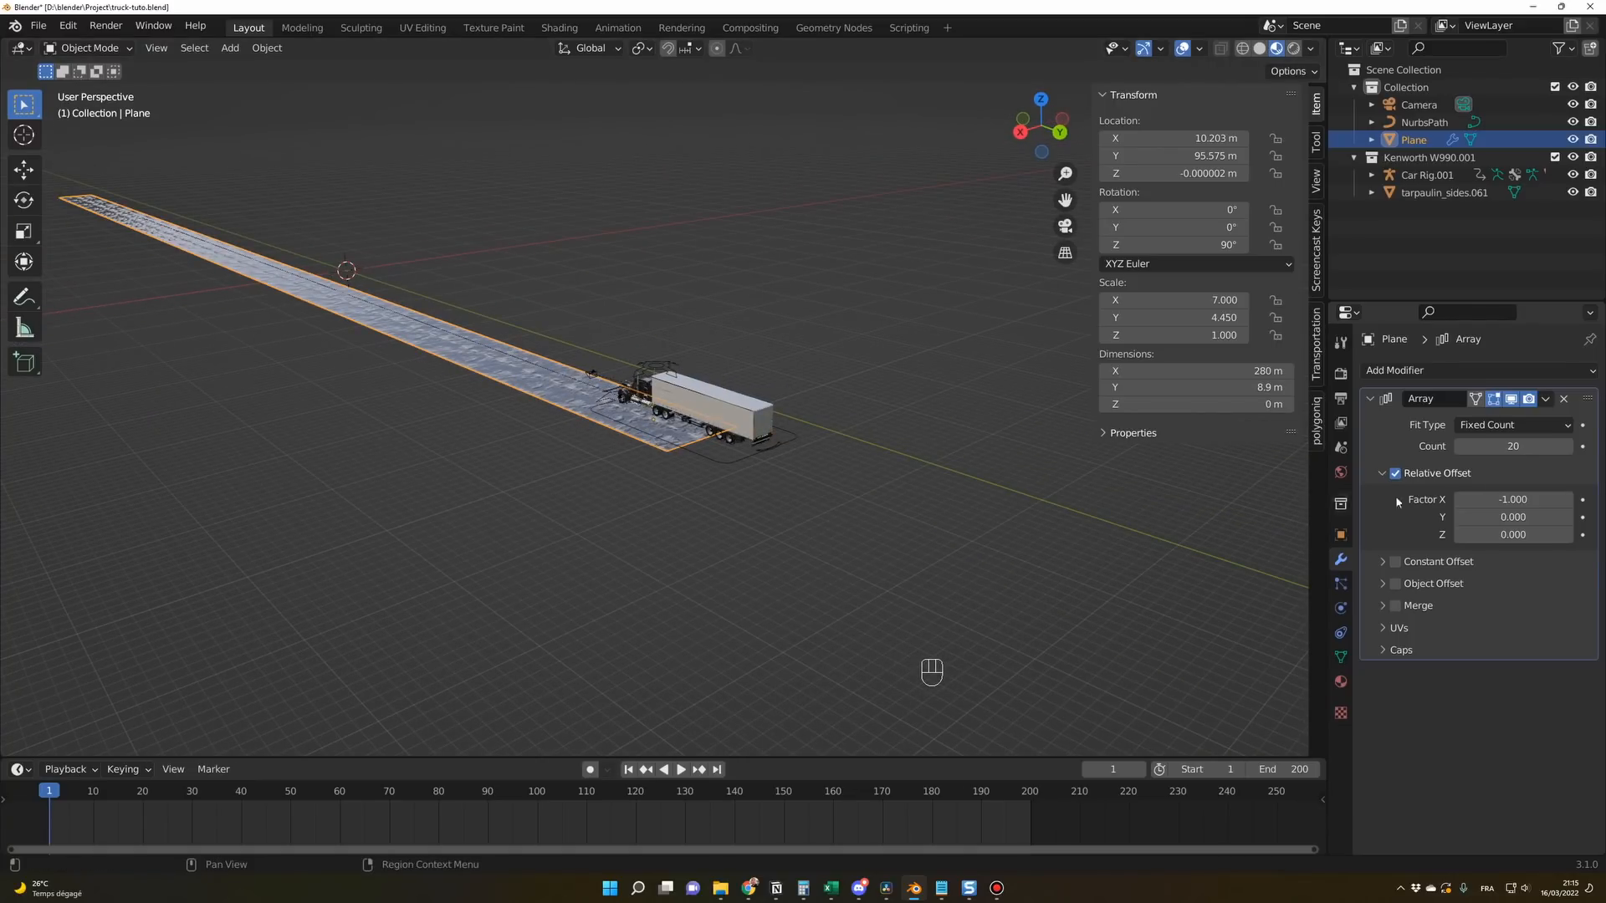
pyautogui.click(1503, 448)
pyautogui.write('40')
pyautogui.press('Return')
# Move the arrayed road about 322 m along the global Y axis so it extends both ahead of and behind the truck.
pyautogui.moveTo(878, 578); pyautogui.dragTo(629, 466, button='middle')
pyautogui.press('g')
pyautogui.press('y')
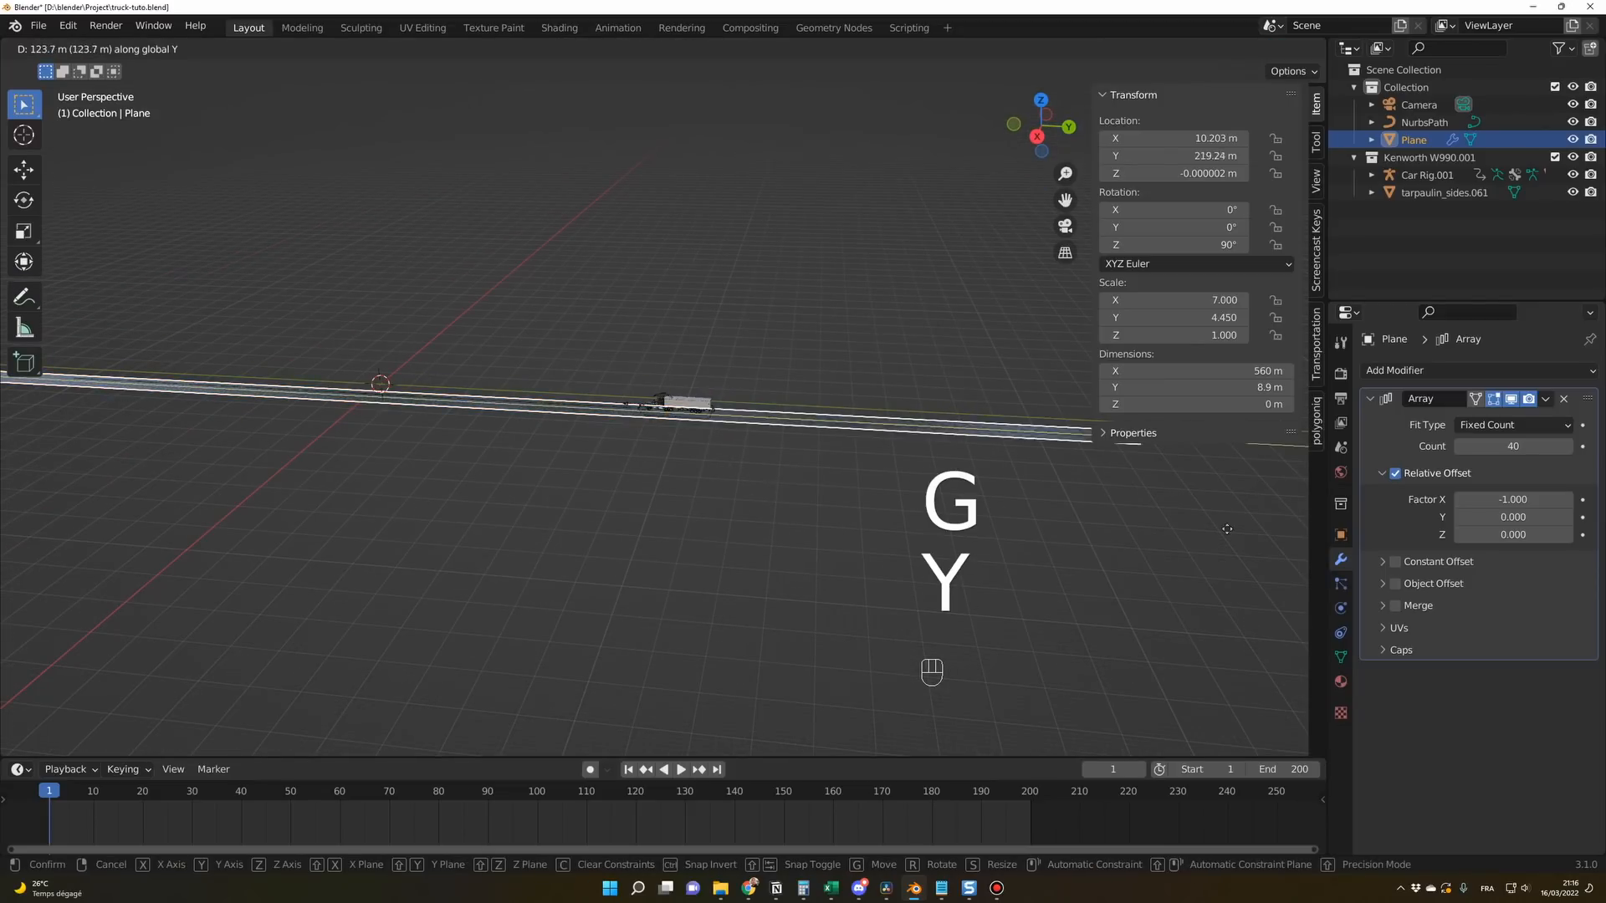
pyautogui.click(609, 555)
pyautogui.moveTo(610, 555); pyautogui.dragTo(467, 445, button='middle')
pyautogui.scroll(3, 779, 471)
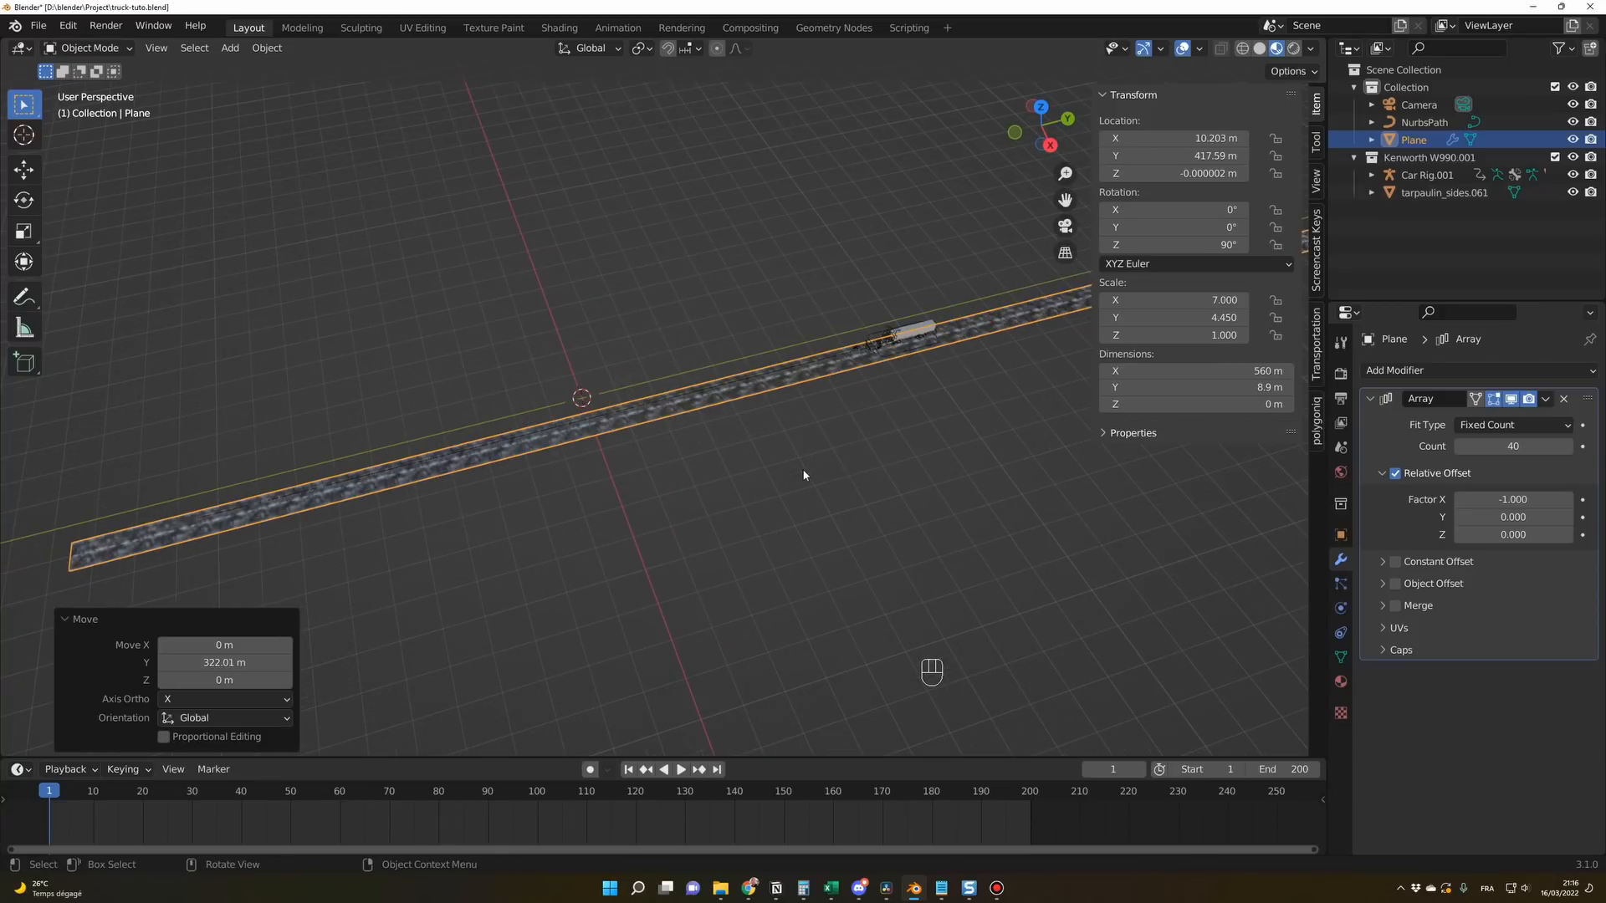
# Check the truck and the road through the camera view.
pyautogui.click(913, 339)
pyautogui.press('KP_0')
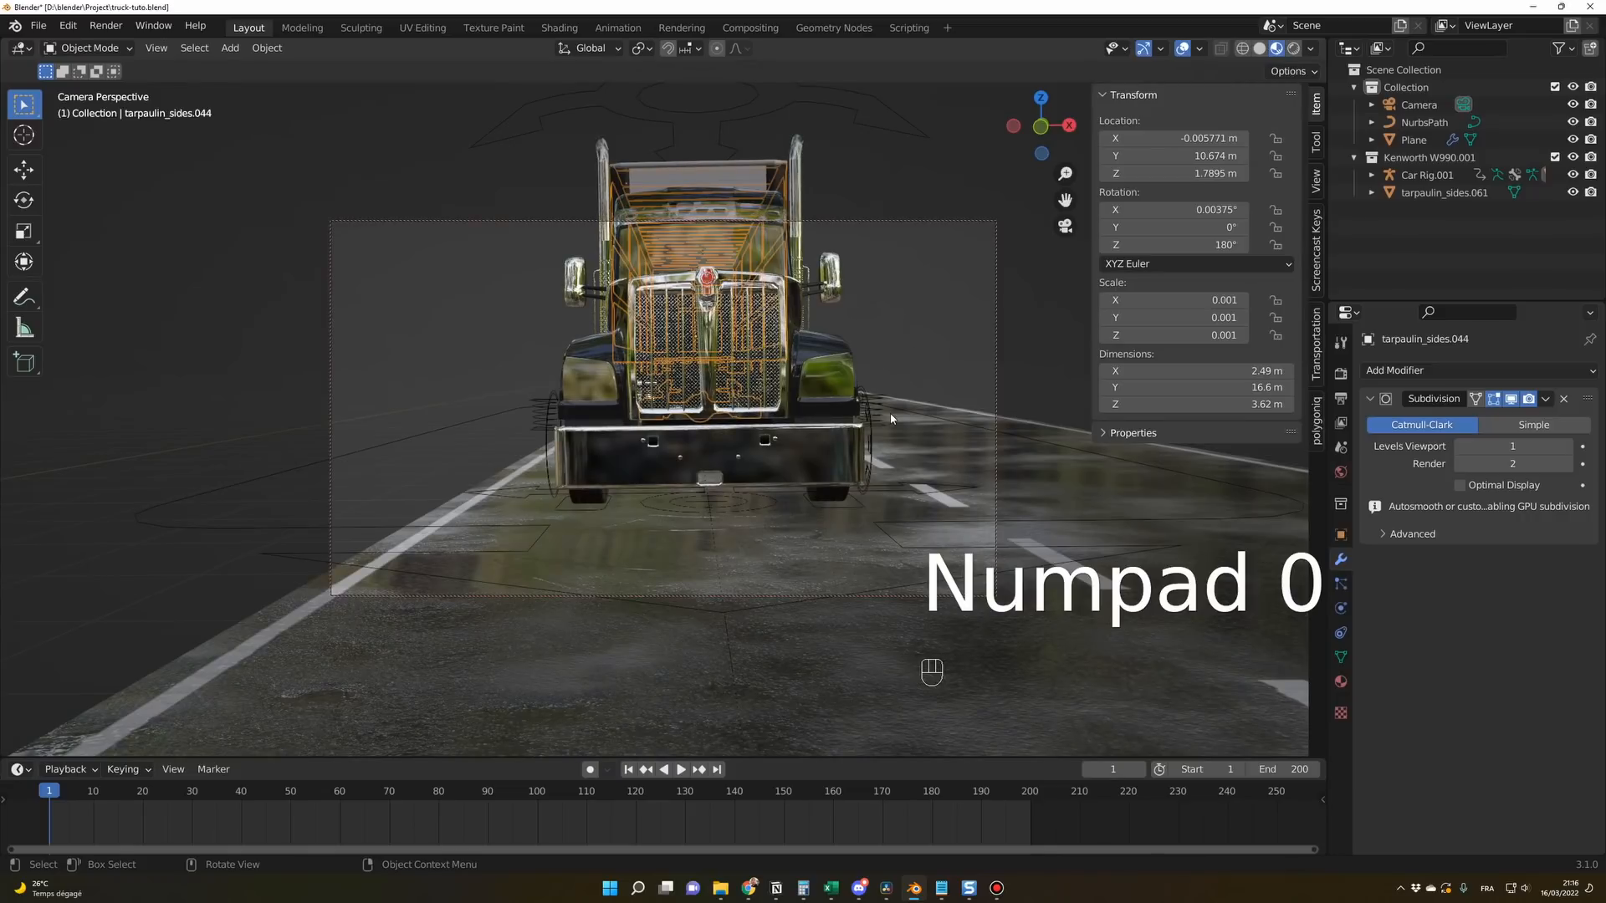
pyautogui.press('KP_0')
# Select the camera in front of the truck and clear its parent while keeping its transformation.
pyautogui.keyDown('shift'); pyautogui.moveTo(1012, 427); pyautogui.dragTo(737, 399, button='middle'); pyautogui.keyUp('shift')
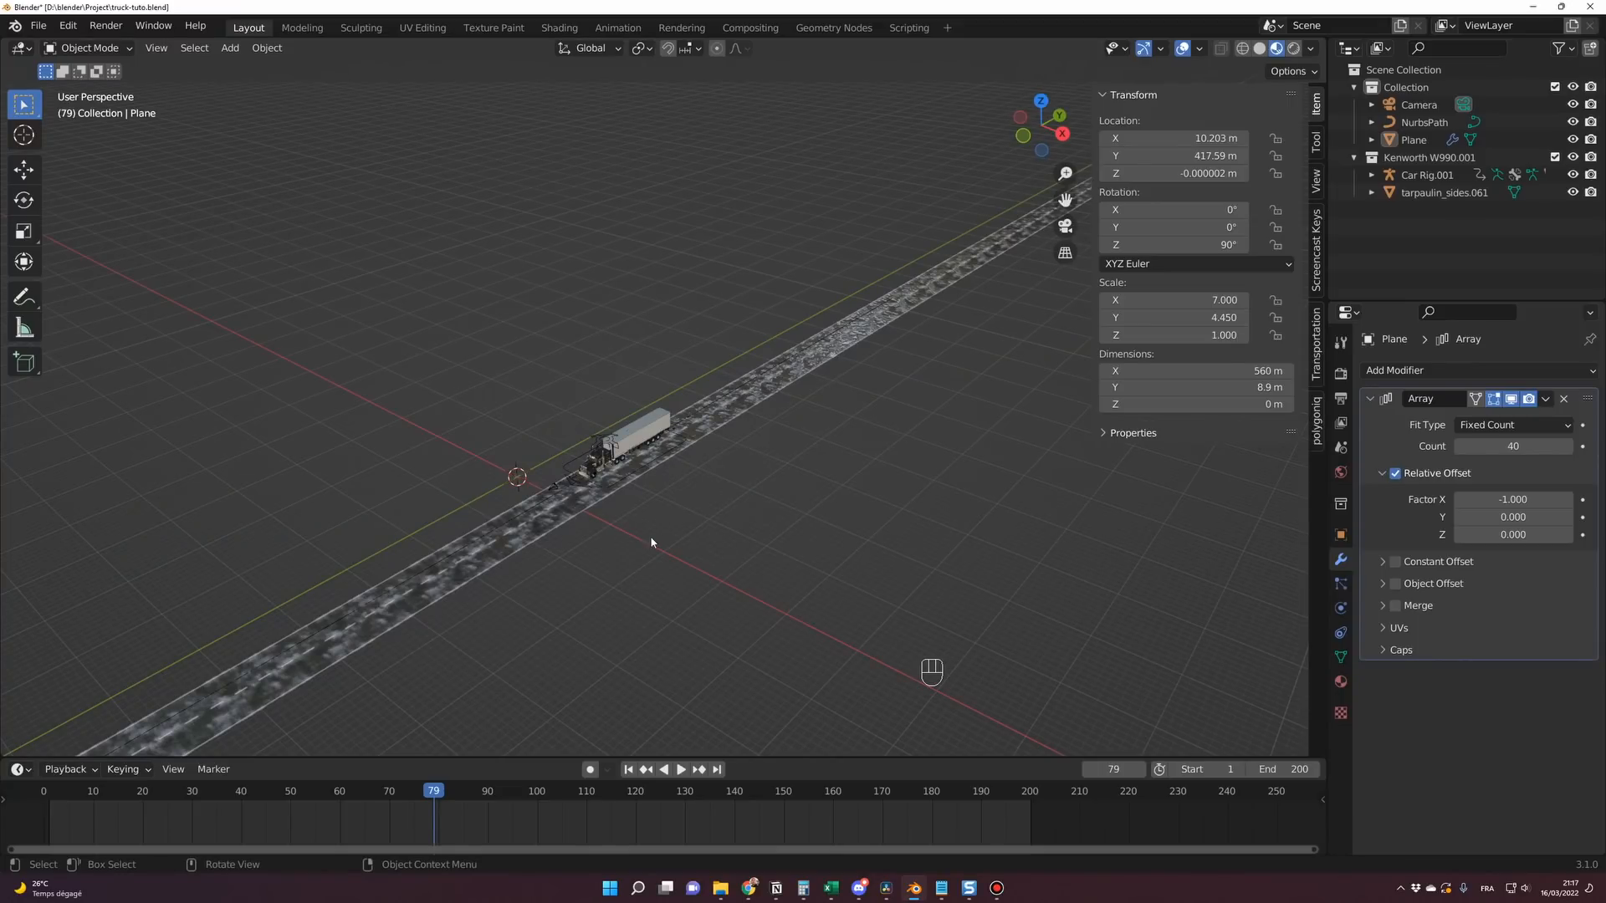
pyautogui.scroll(4, 644, 535)
pyautogui.keyDown('shift'); pyautogui.moveTo(730, 520); pyautogui.dragTo(888, 452, button='middle'); pyautogui.keyUp('shift')
pyautogui.click(644, 483)
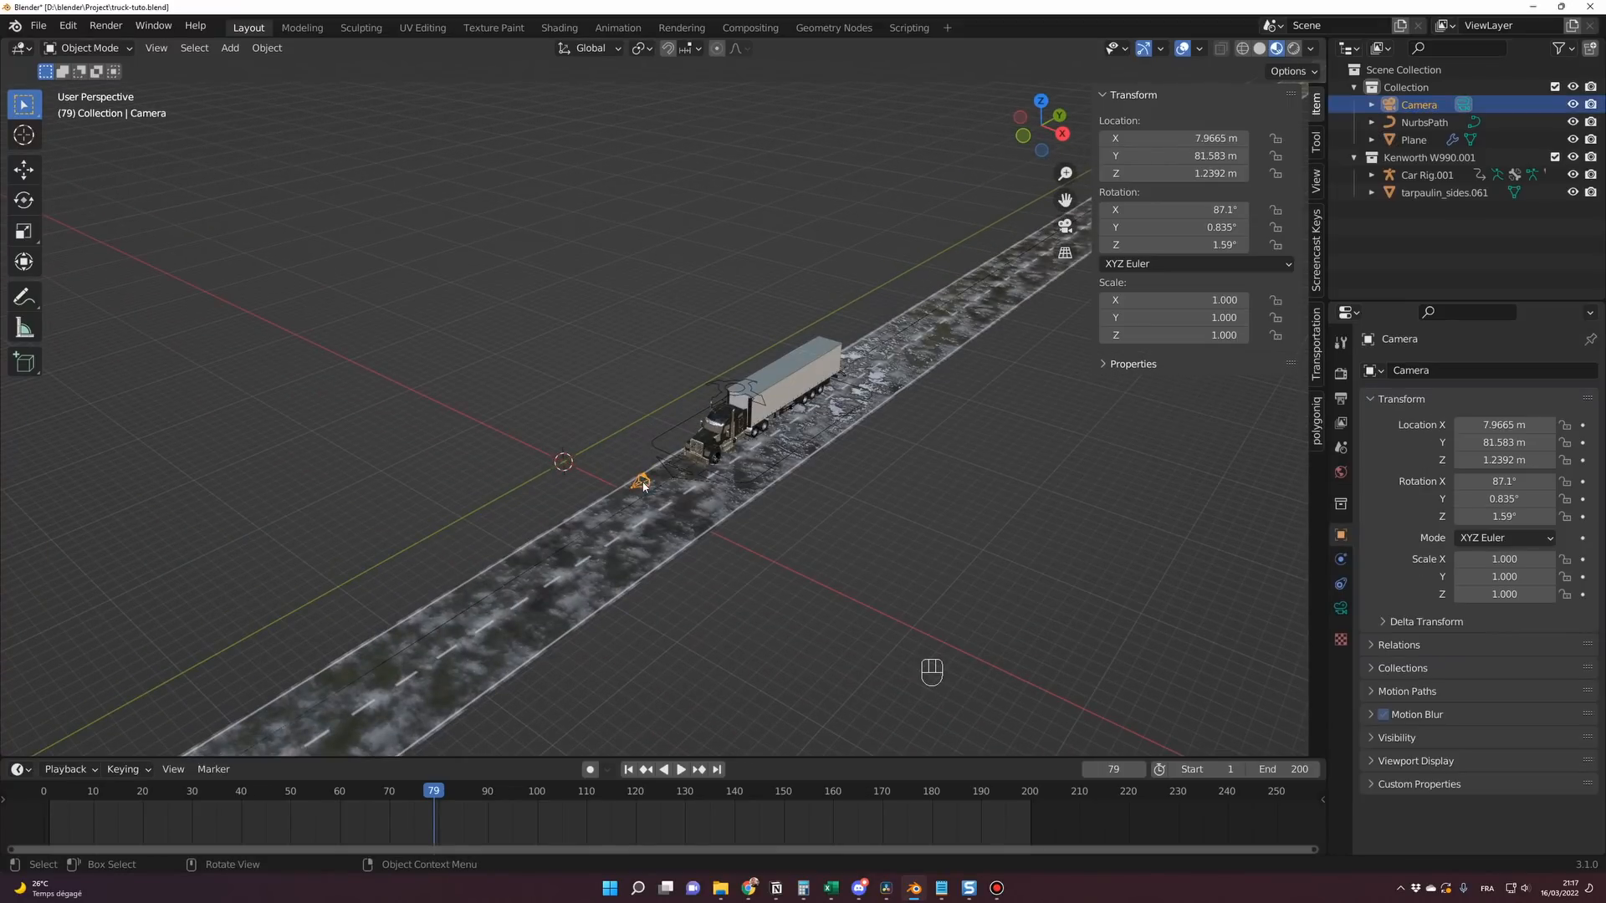
pyautogui.hotkey('alt', 'p')
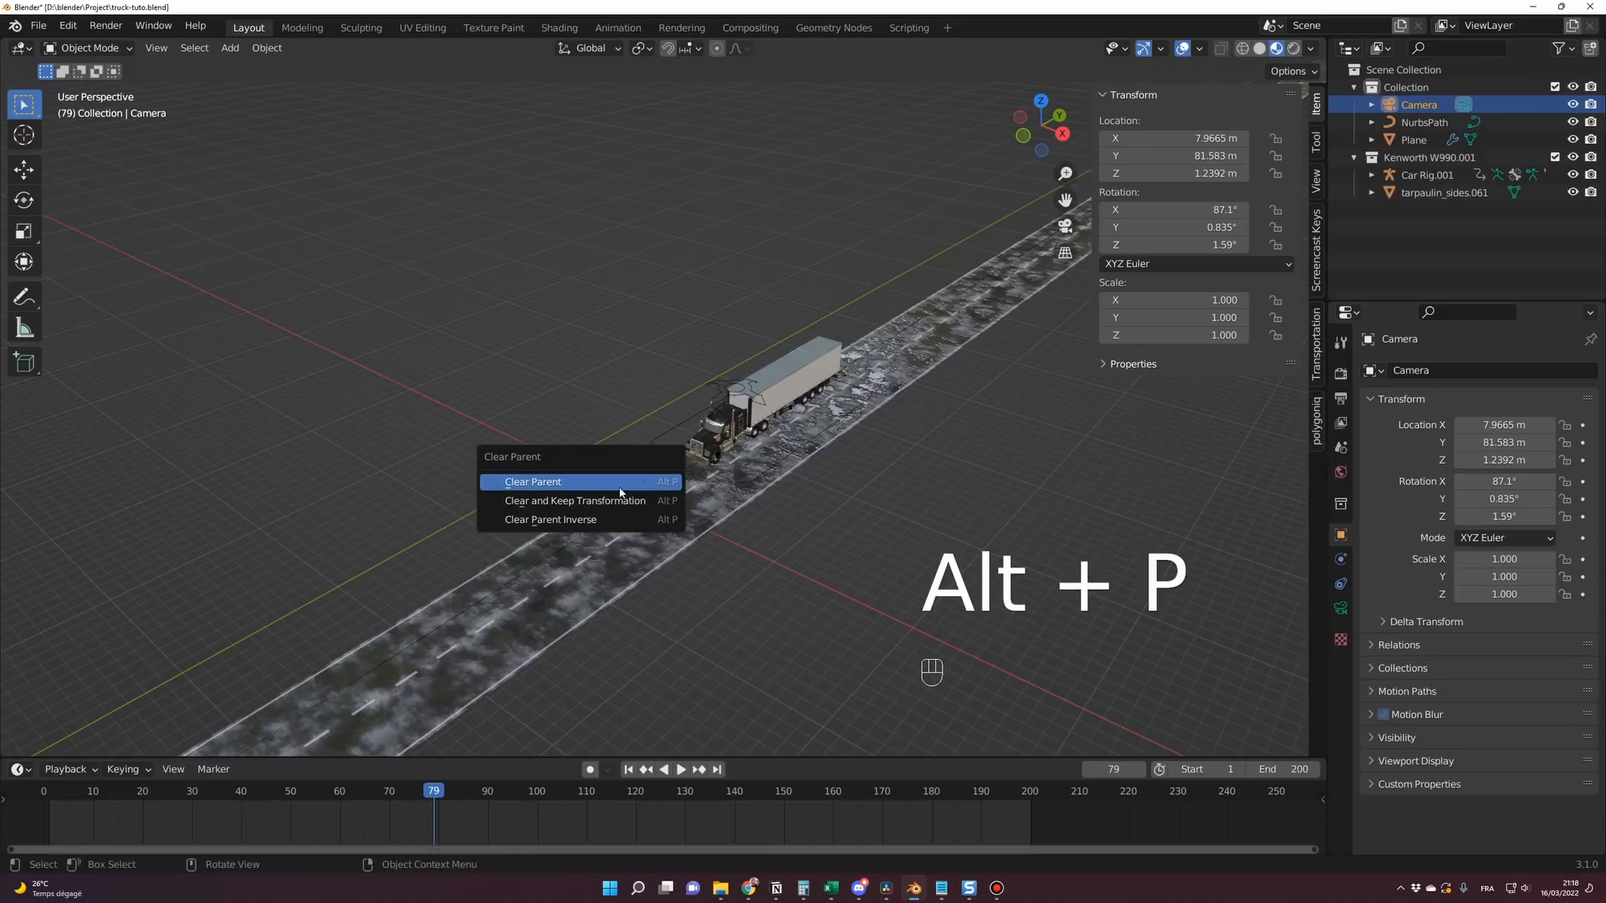
pyautogui.click(553, 500)
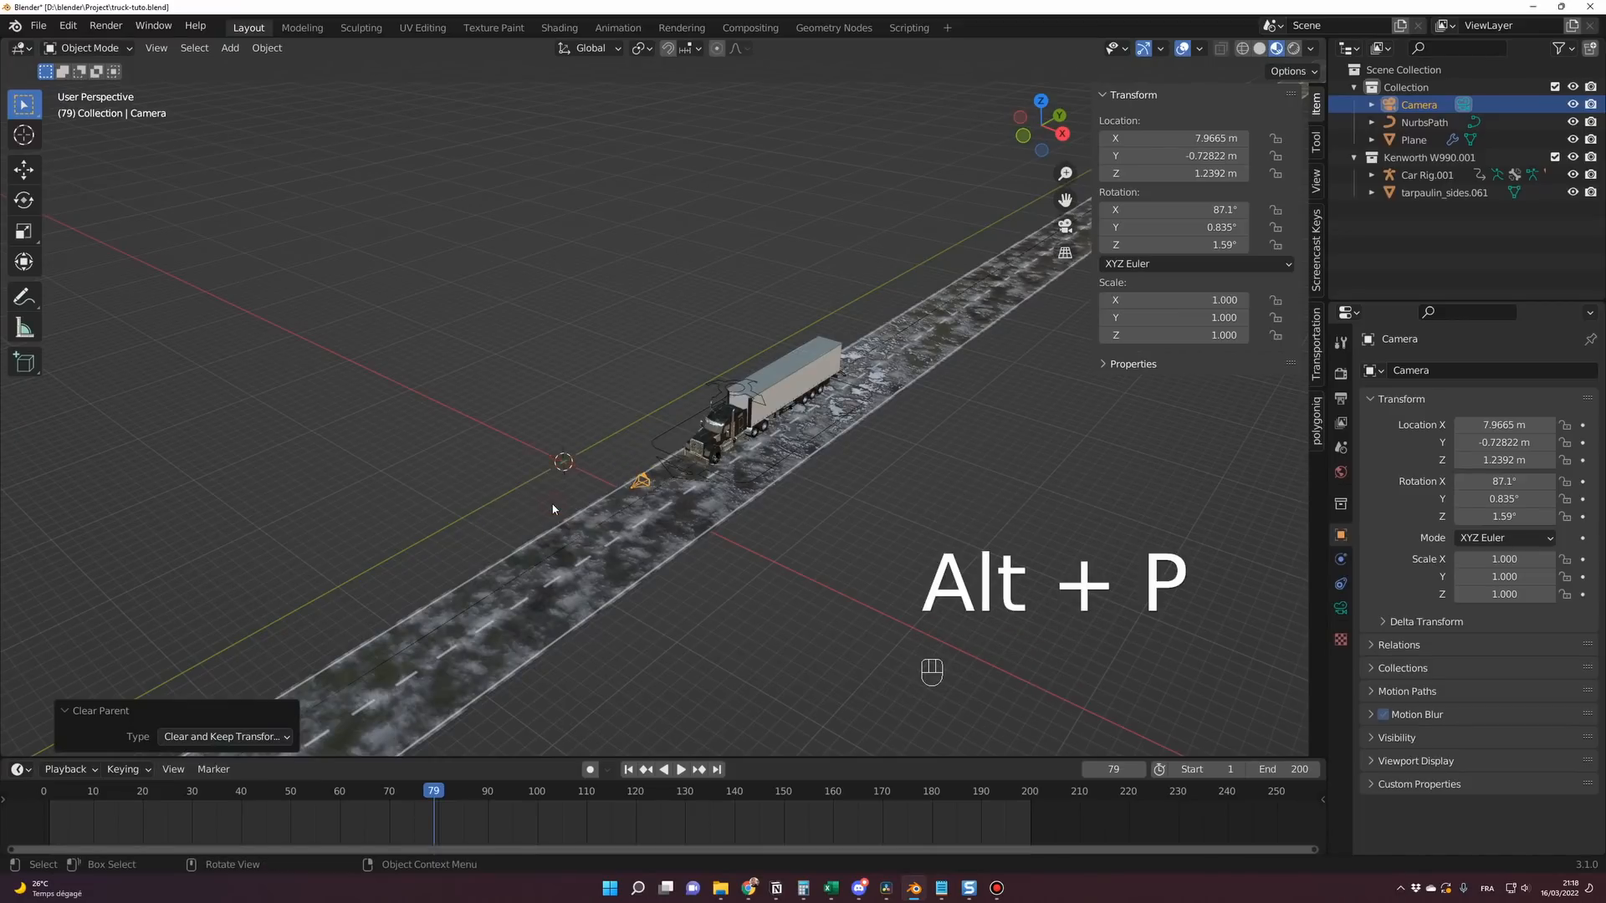
# Return to frame 1, frame the truck from a low front view, and align the camera to that view.
pyautogui.scroll(-2, 454, 609)
pyautogui.click(454, 609)
pyautogui.hotkey('shift', 'Left')
pyautogui.click(994, 244)
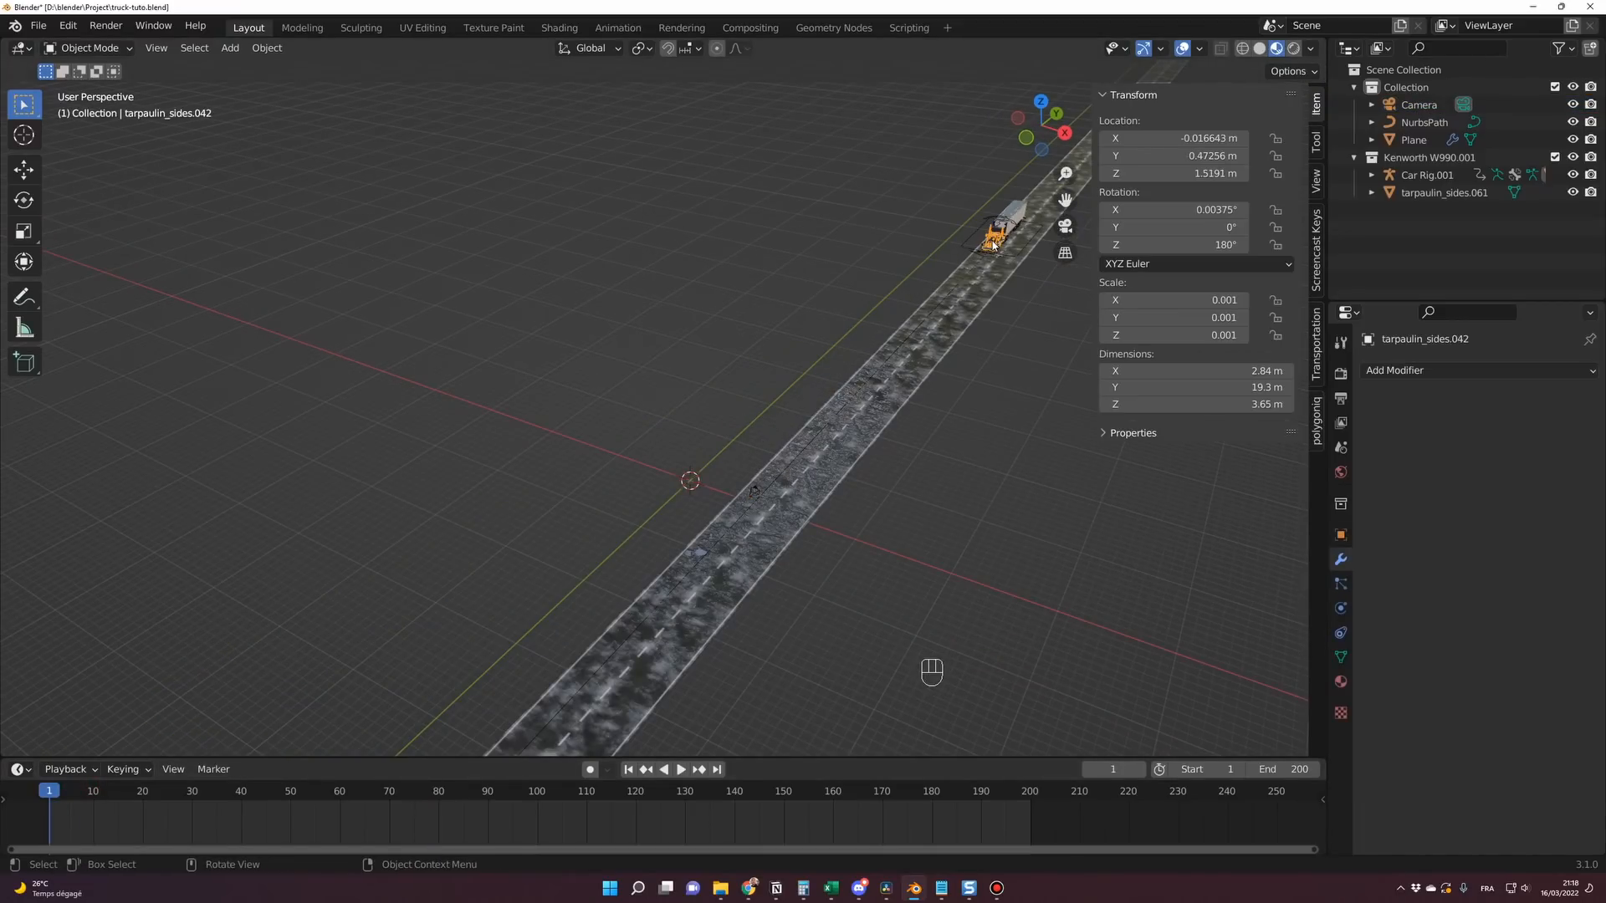
pyautogui.press('KP_Decimal')
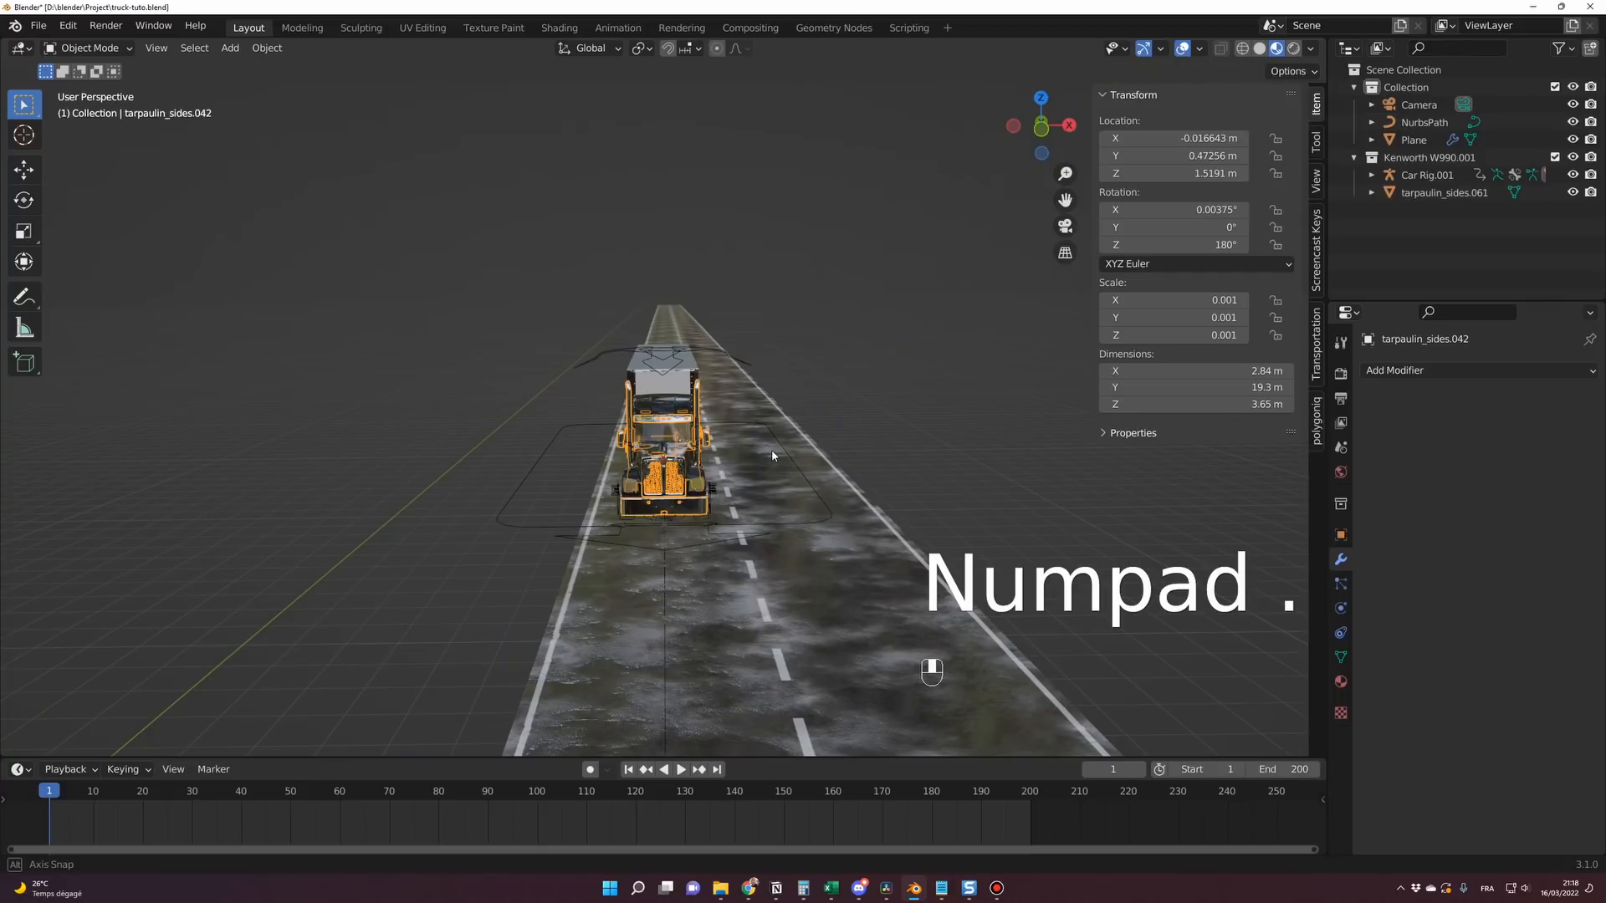
pyautogui.scroll(3, 729, 477)
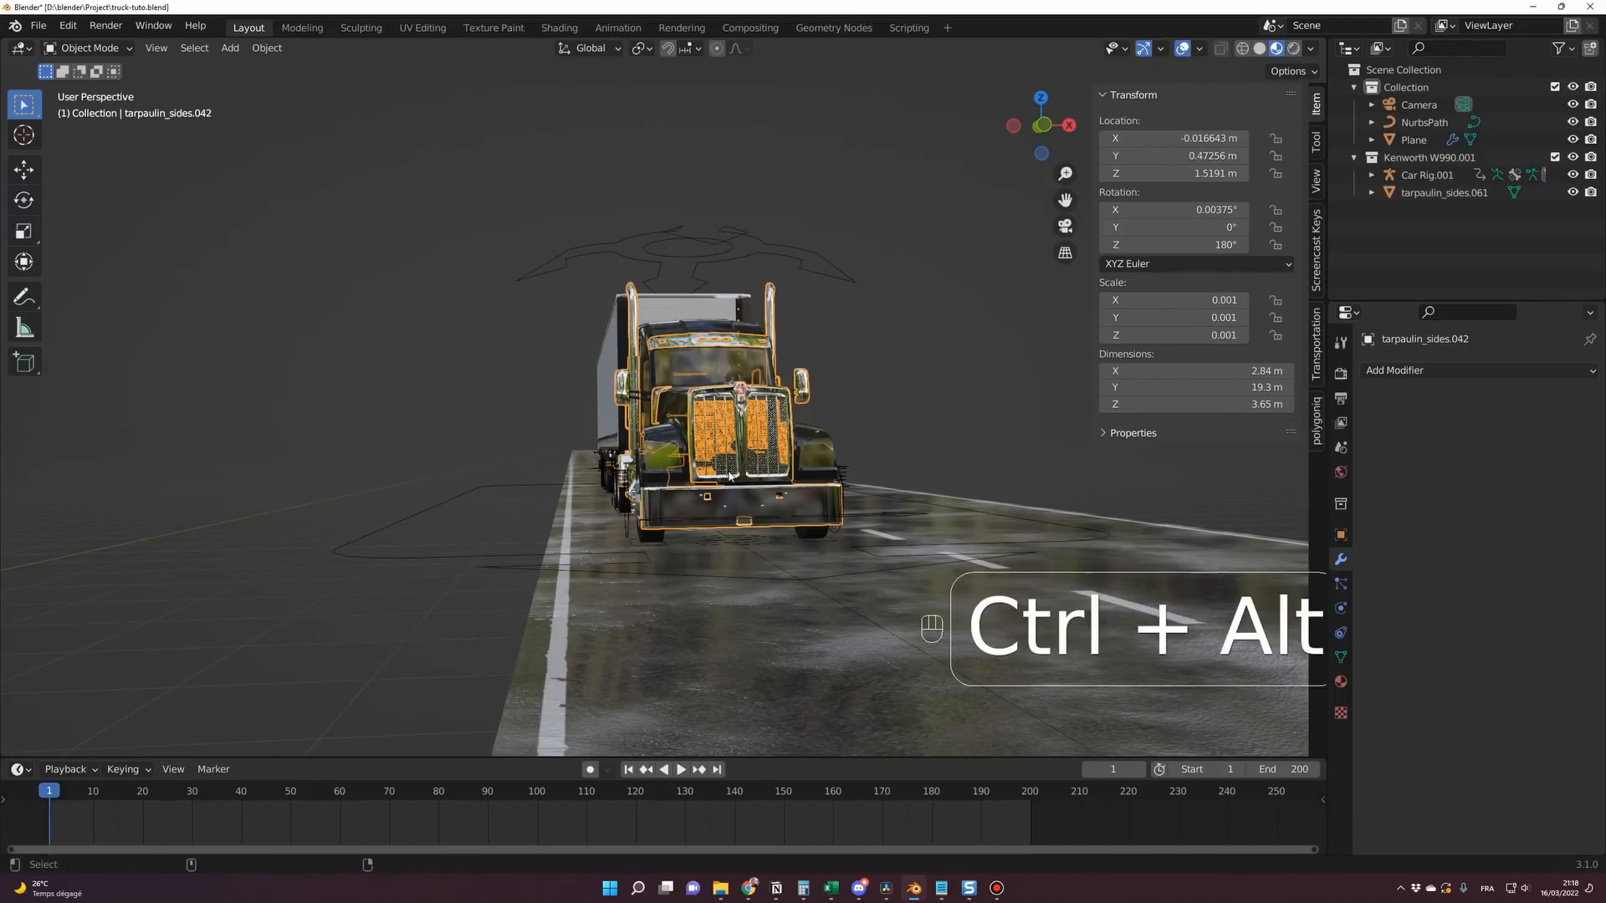
pyautogui.press('ctrl+alt+KP_0')
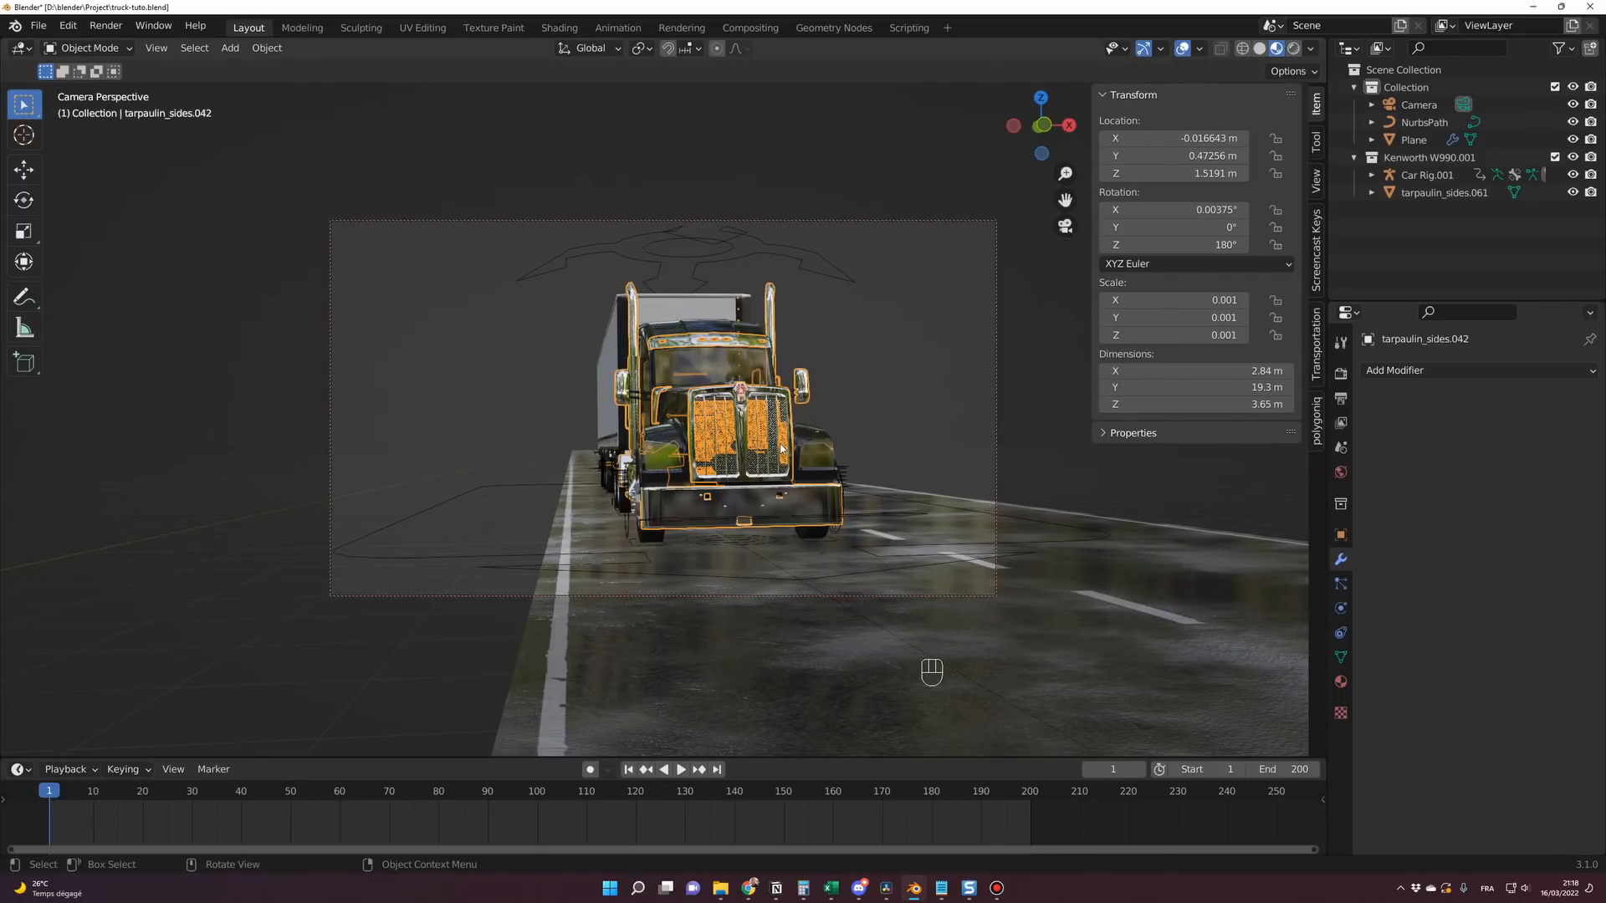
# Select the camera, make Location, Rotation & Scale the active keying set, and insert a camera keyframe at frame 1.
pyautogui.click(996, 381)
pyautogui.press('i')
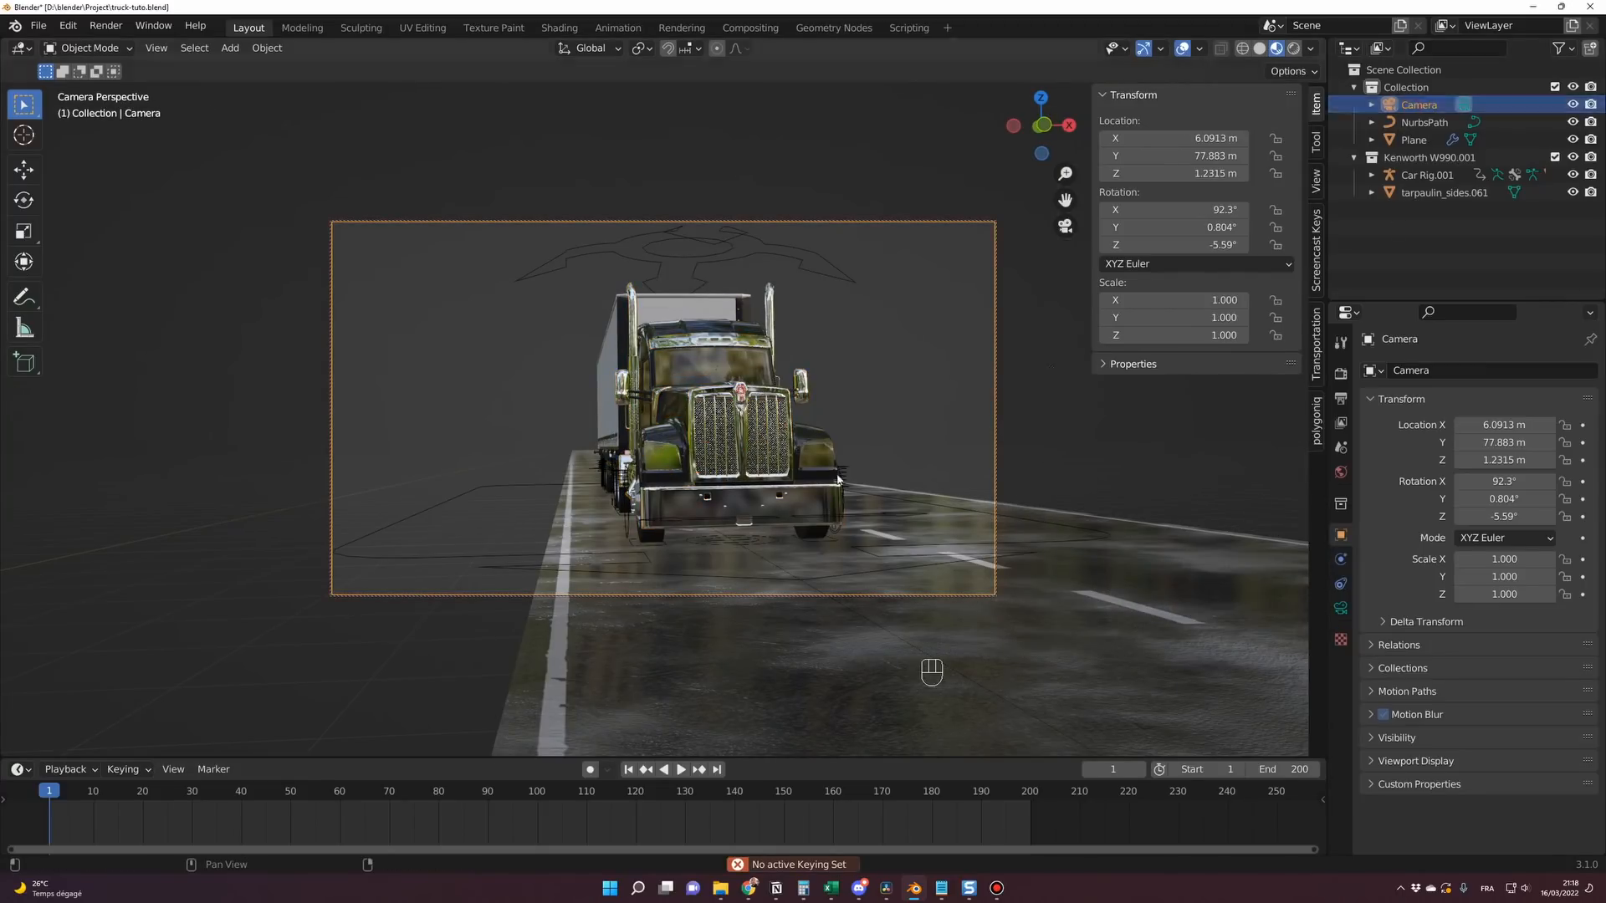
pyautogui.click(124, 769)
pyautogui.click(117, 674)
pyautogui.press('Up')
pyautogui.press('Up')
pyautogui.press('Up')
pyautogui.press('Up')
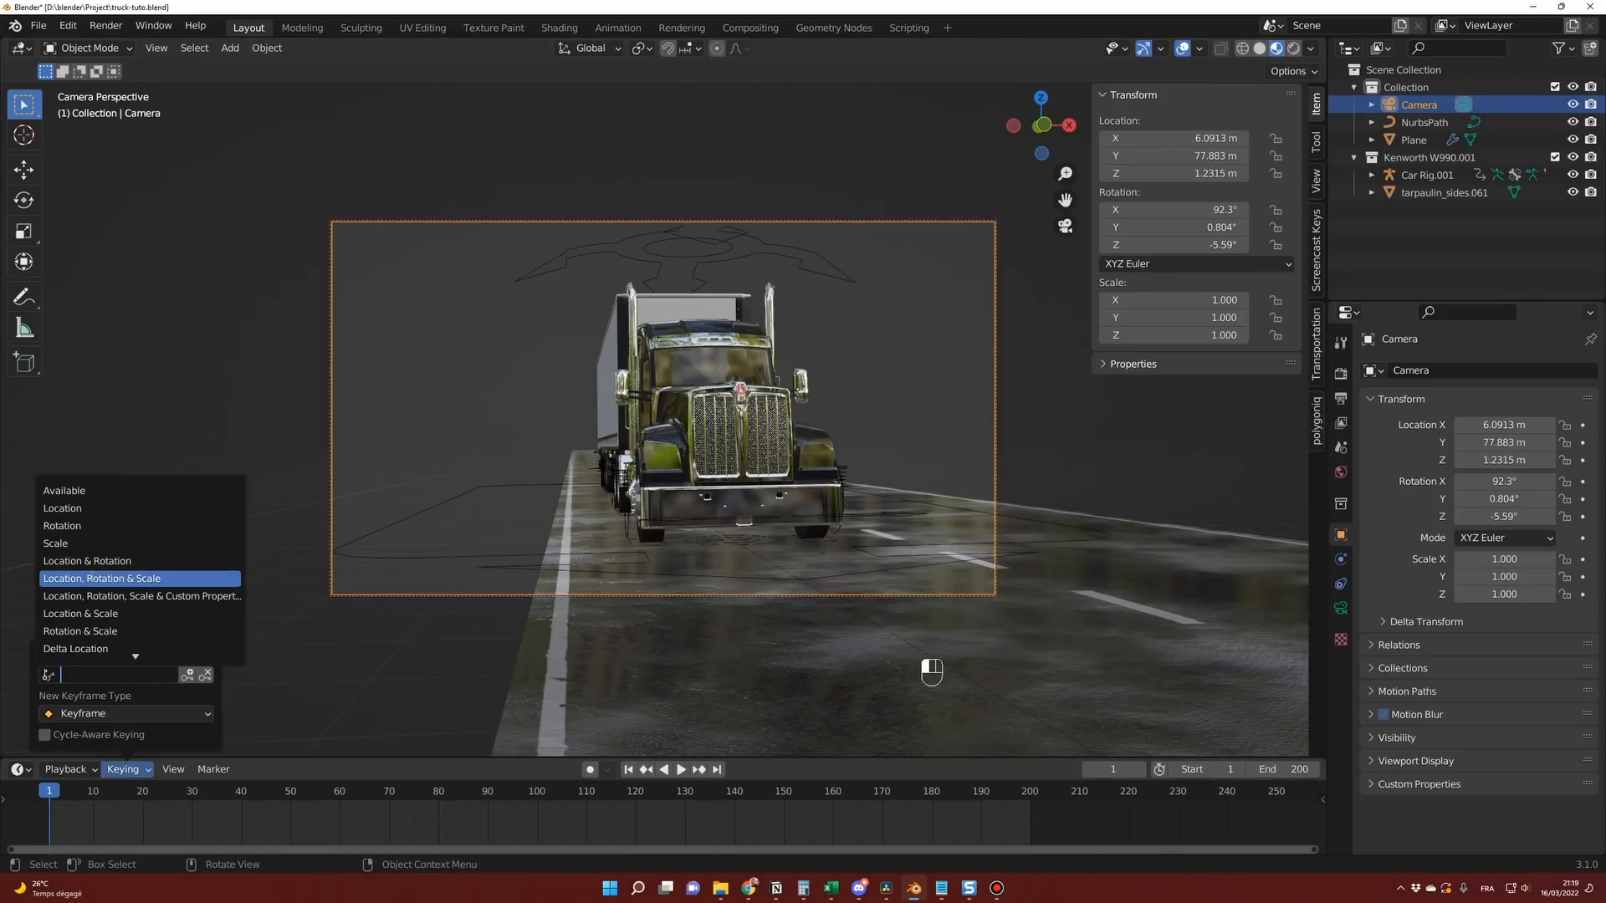
pyautogui.click(224, 577)
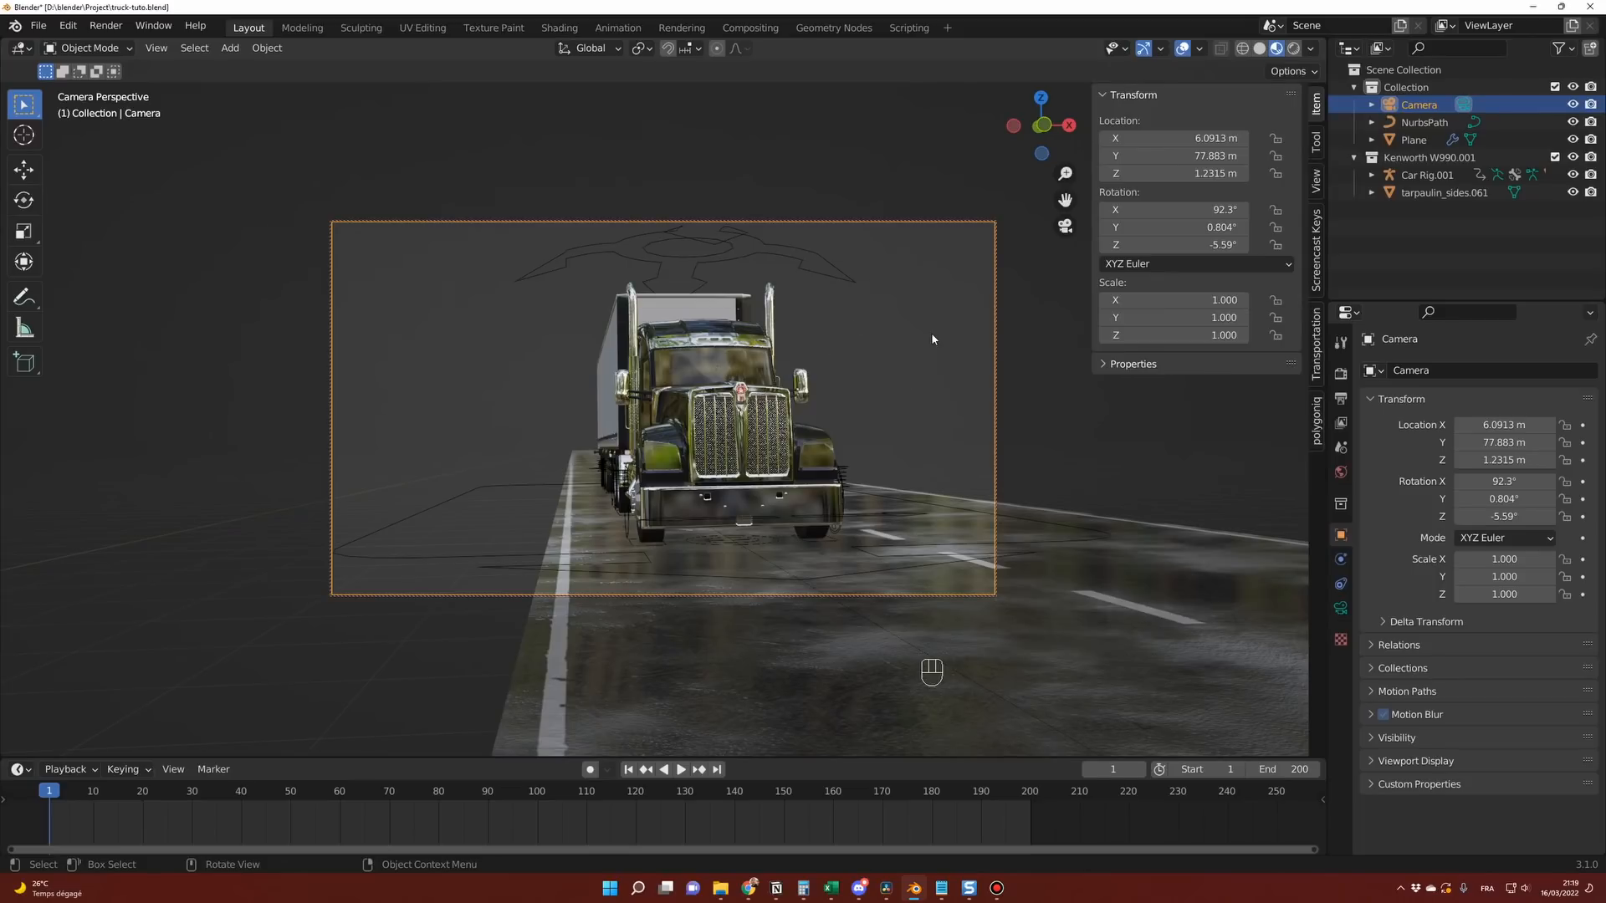
pyautogui.press('i')
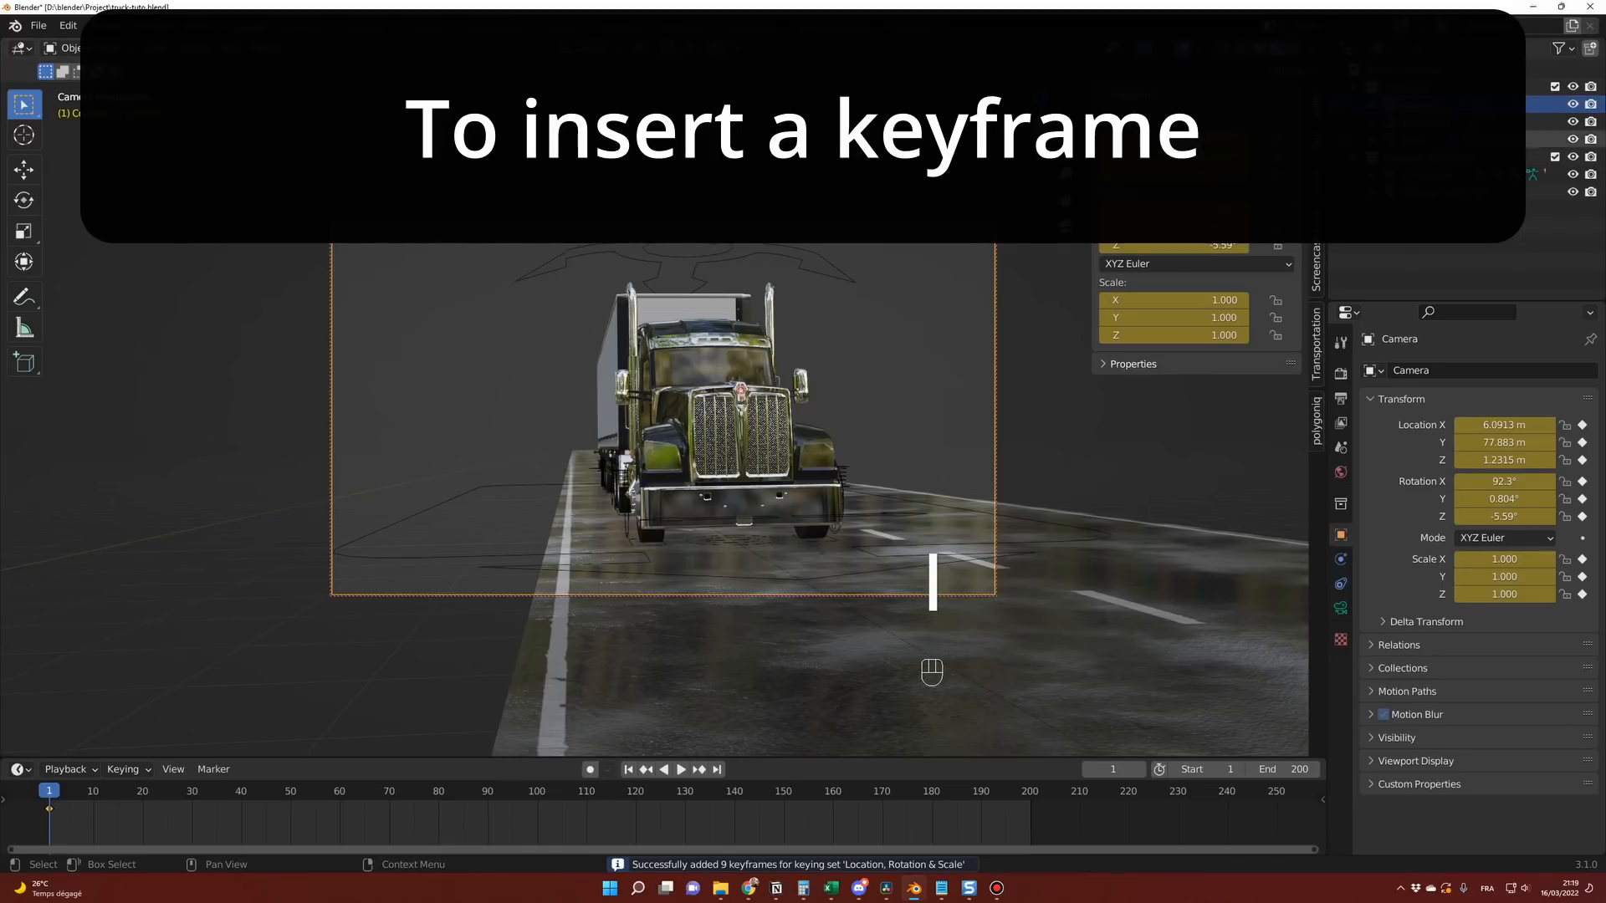
# At frame 200, align the camera to a low front view of the truck and keyframe its location, rotation and scale.
pyautogui.moveTo(994, 795); pyautogui.dragTo(1030, 795)
pyautogui.click(550, 632)
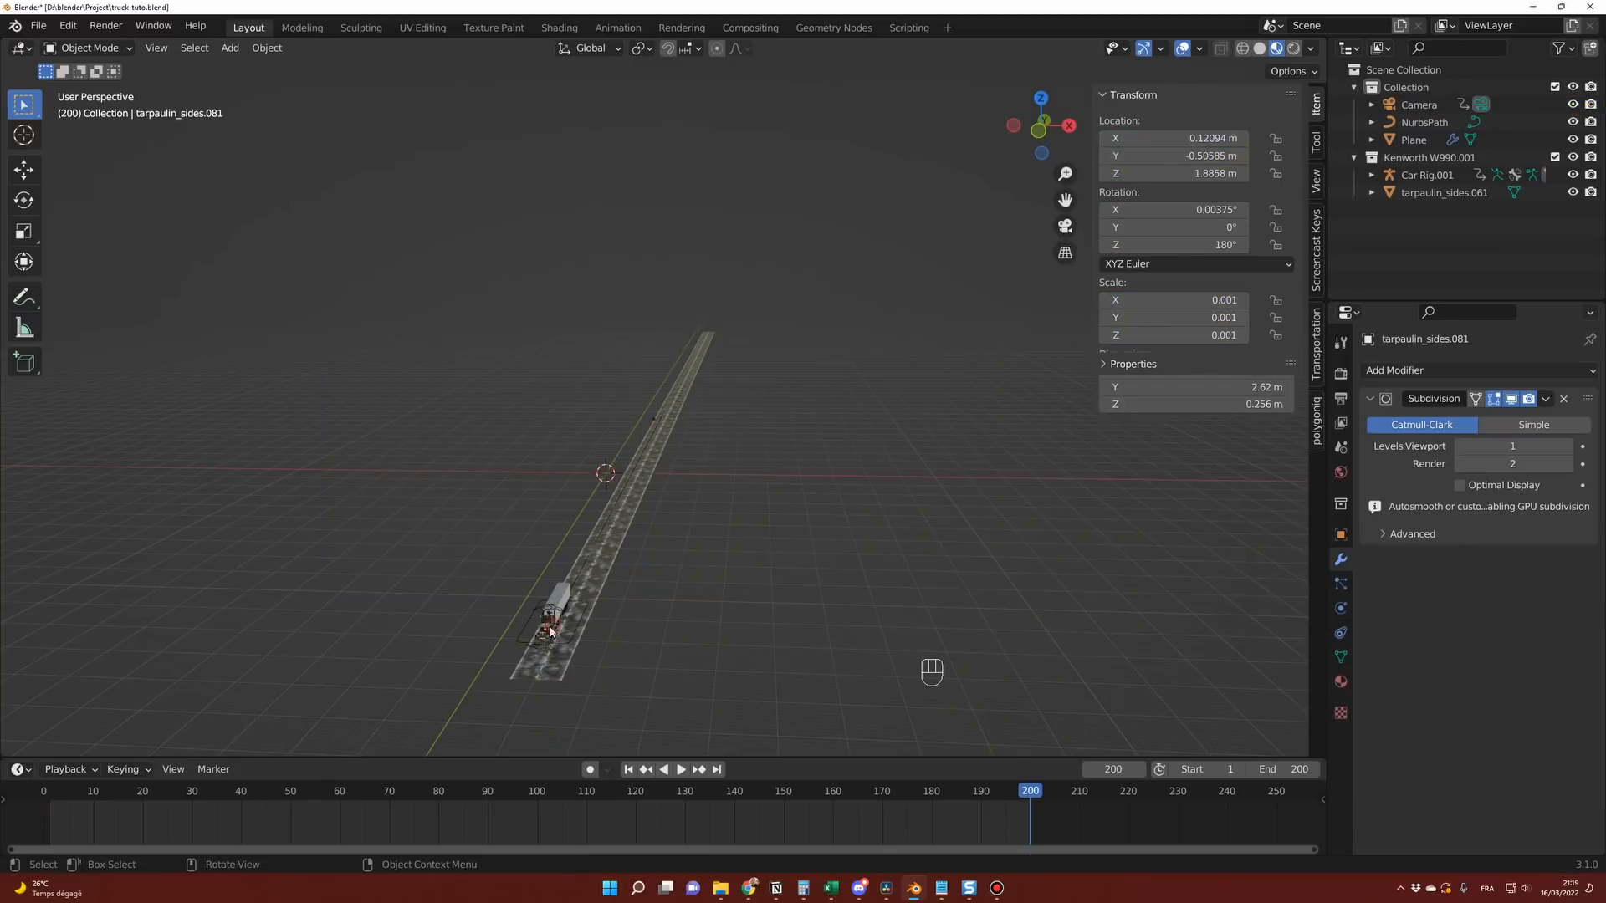
pyautogui.press('KP_Decimal')
pyautogui.moveTo(744, 628); pyautogui.dragTo(681, 619, button='middle')
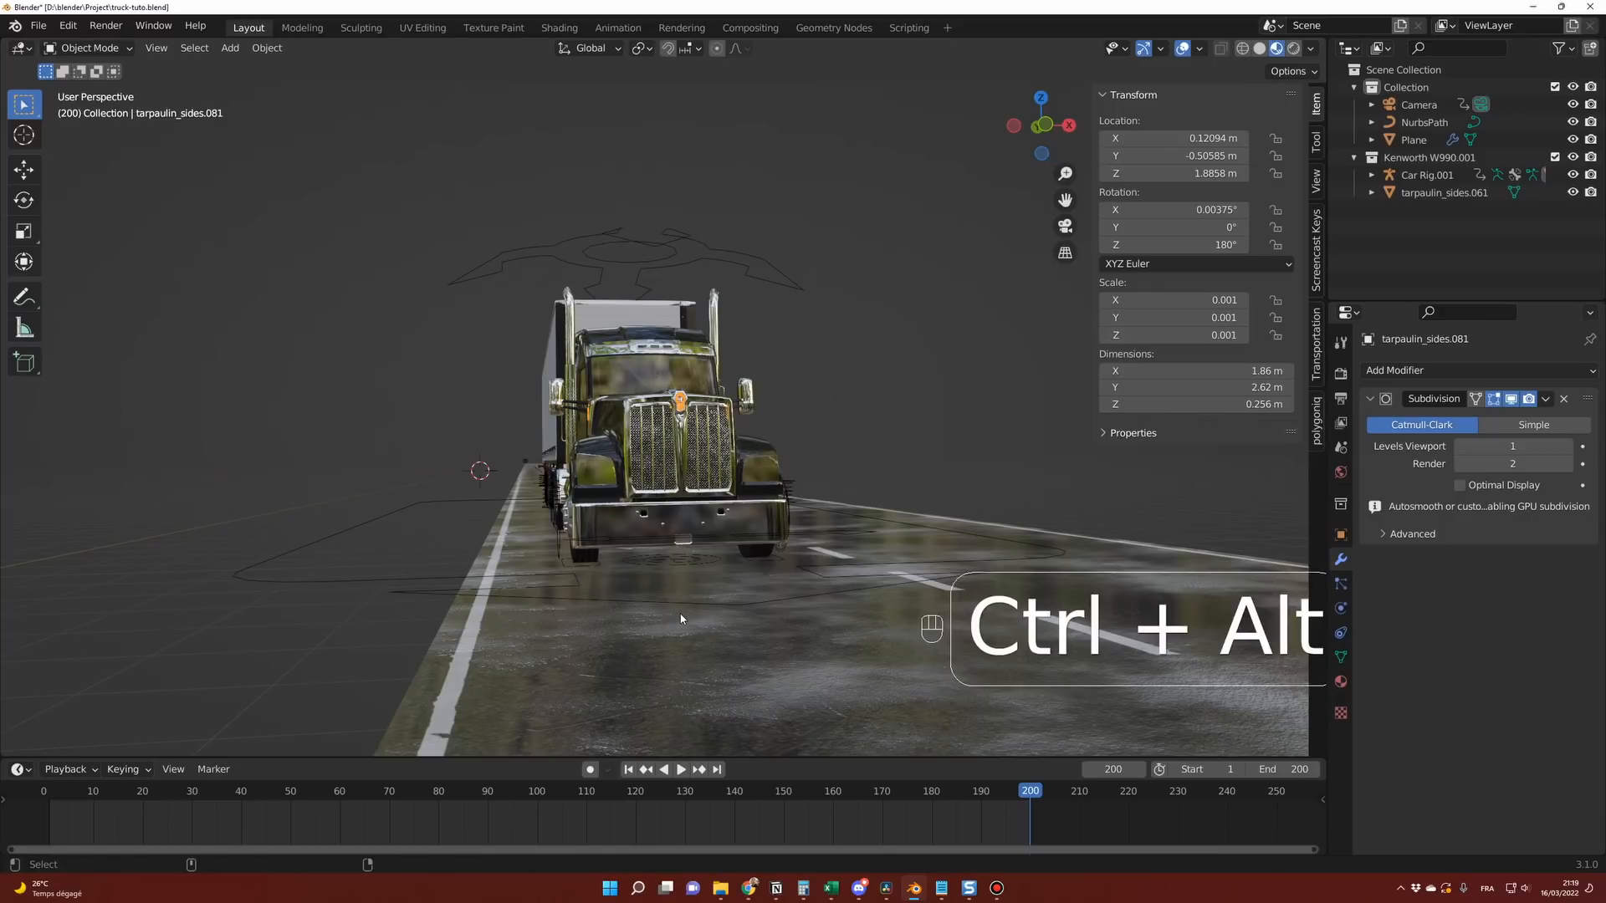
pyautogui.press('ctrl+alt+KP_0')
pyautogui.hotkey('ctrl', 'z')
pyautogui.click(1415, 106)
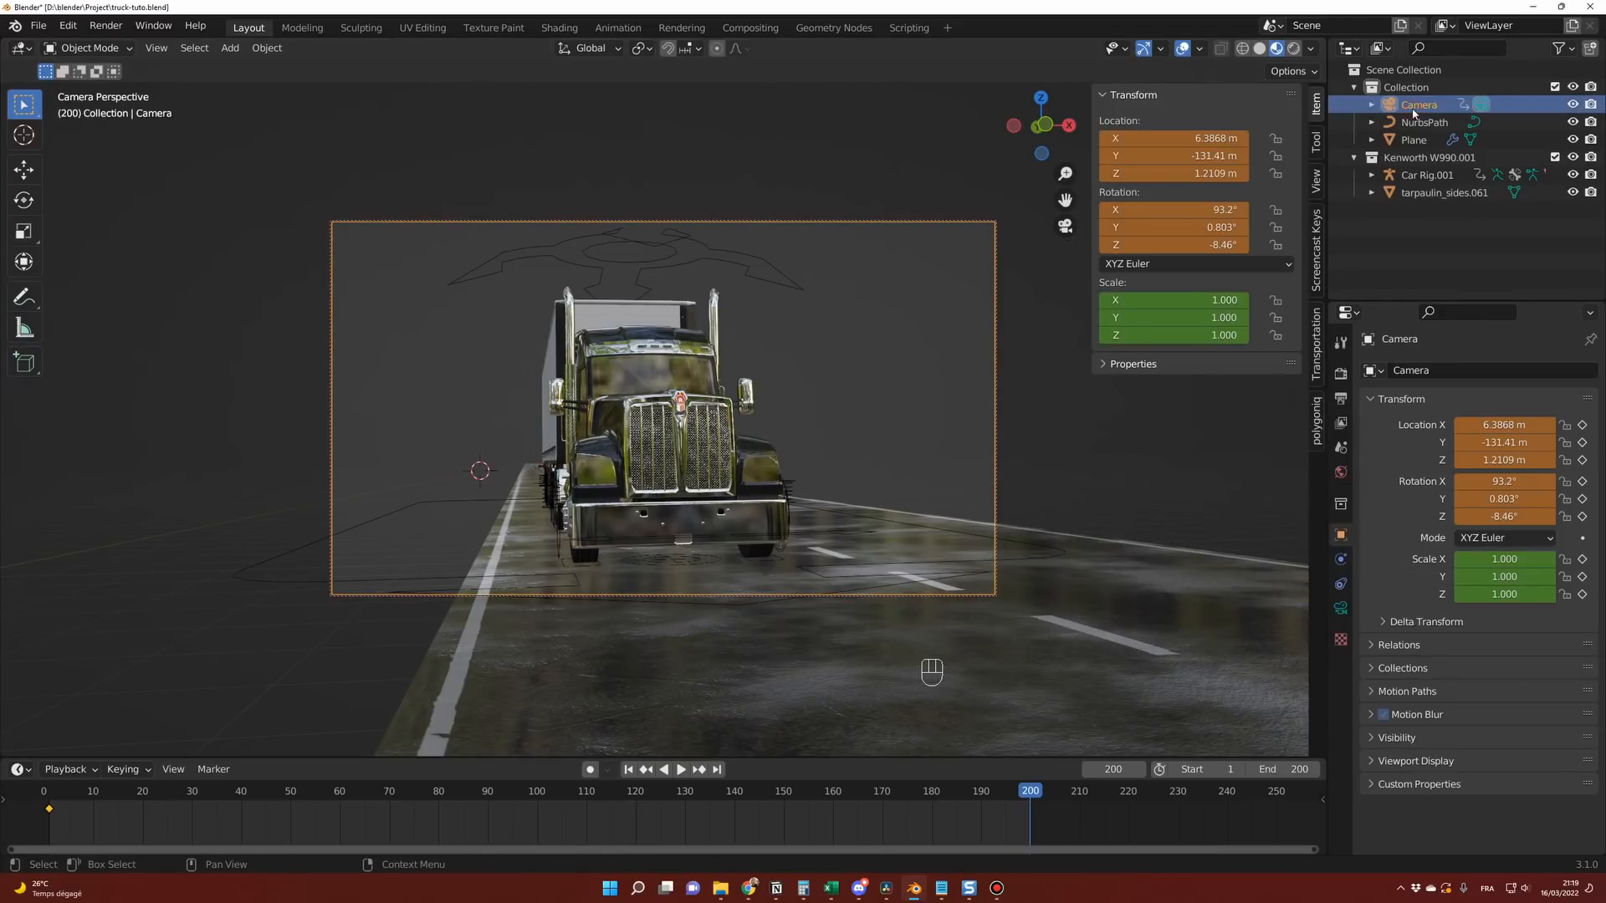
pyautogui.press('i')
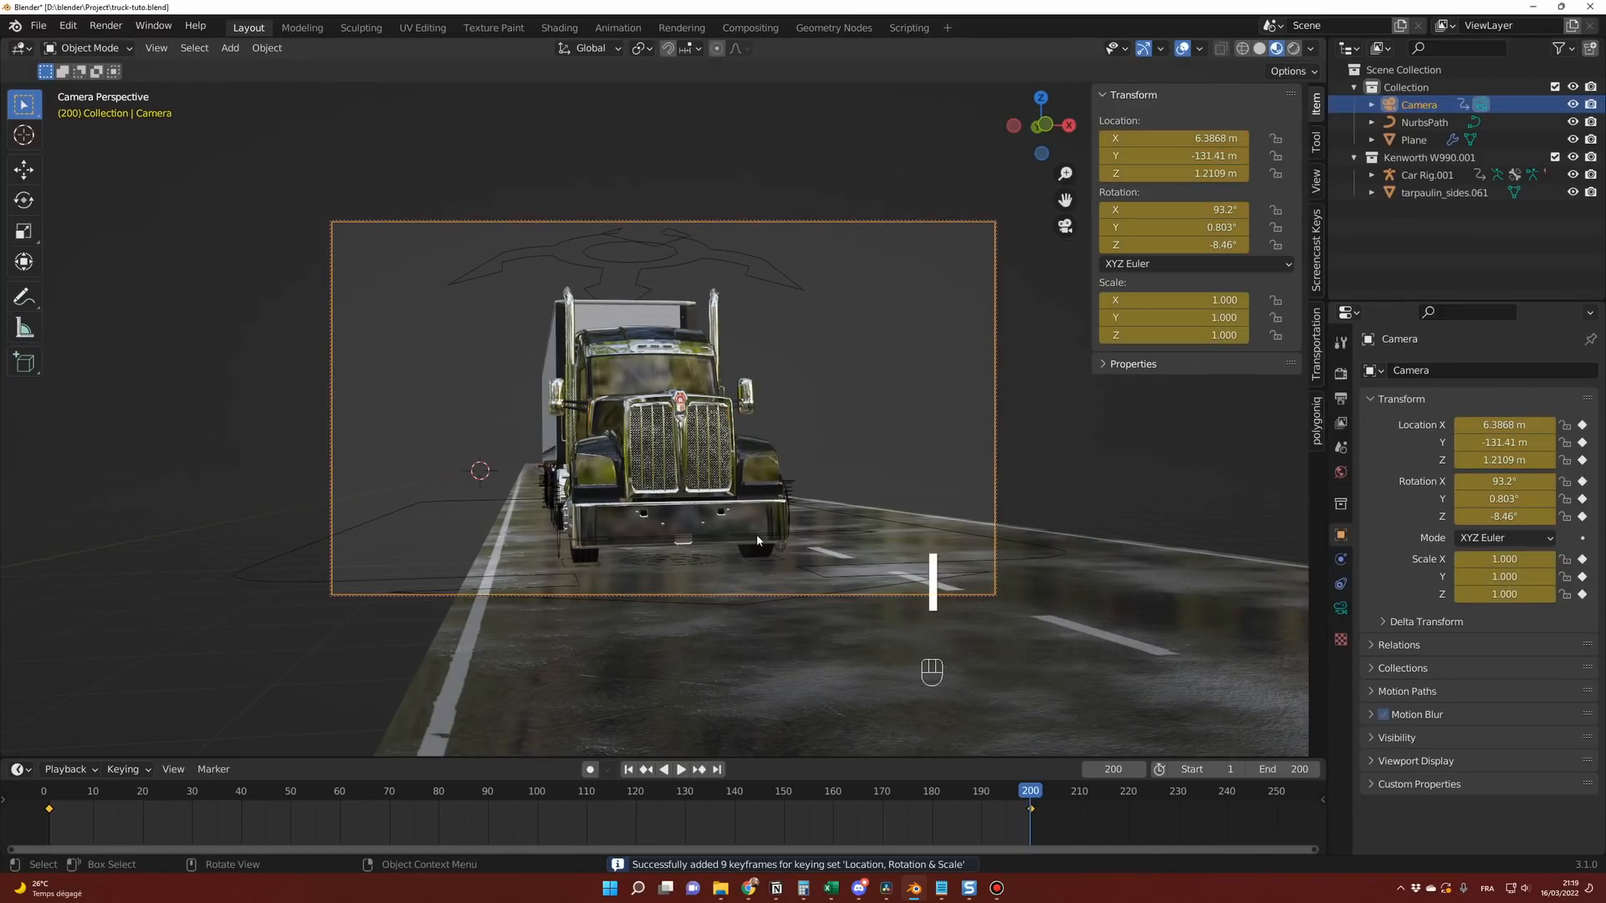
# Play back the camera animation and set the interpolation mode of the camera's keyframes to Linear.
pyautogui.press('space')
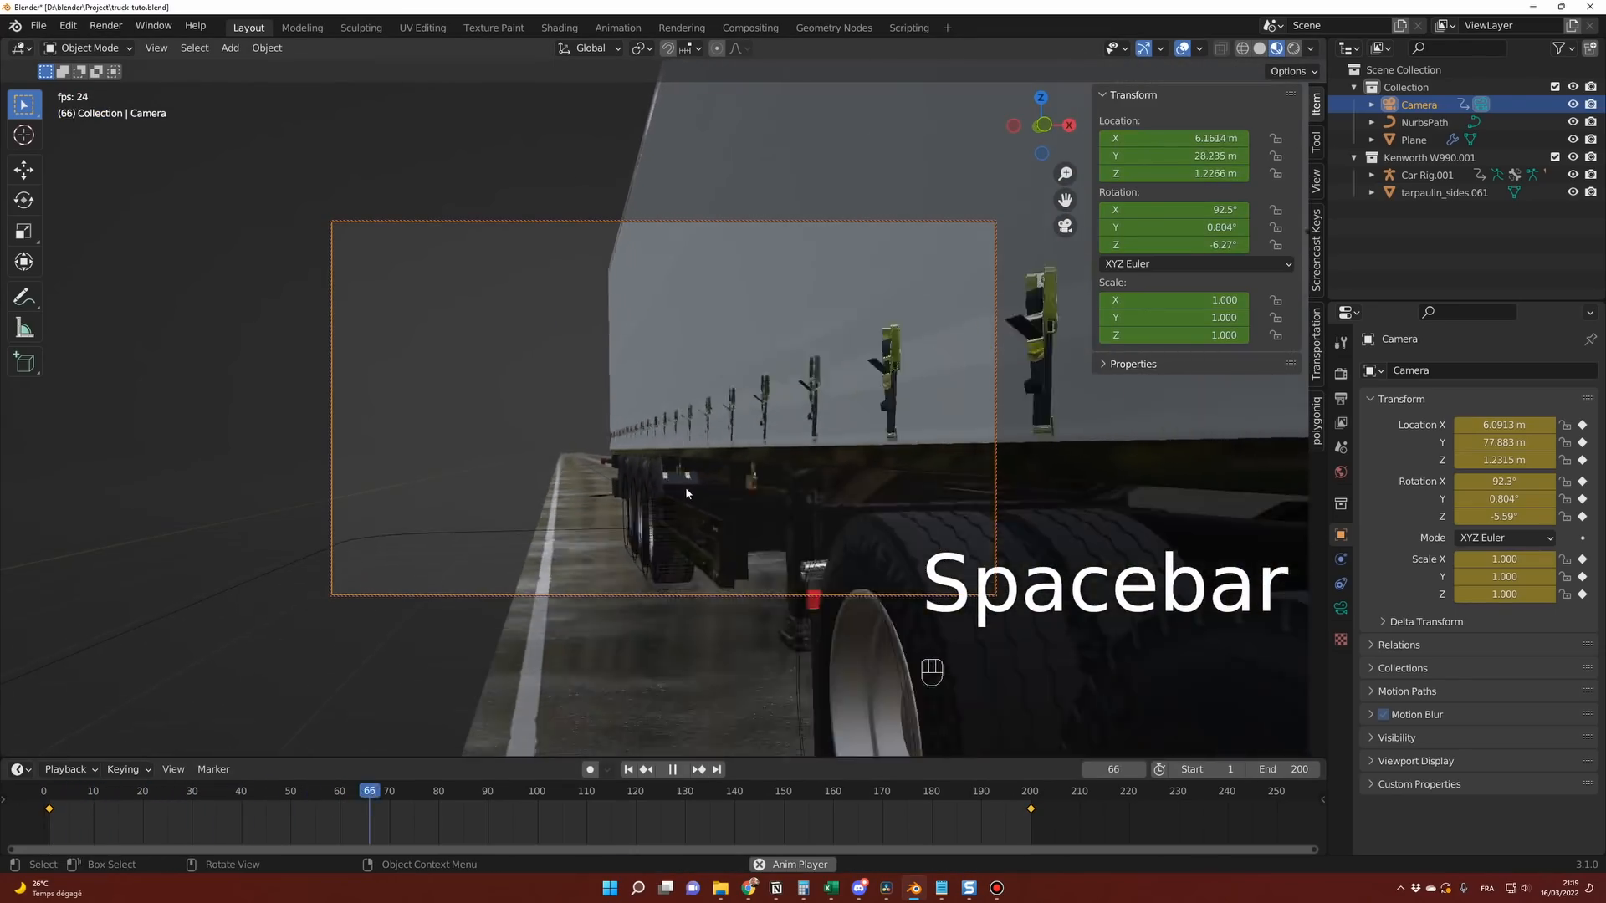
pyautogui.press('space')
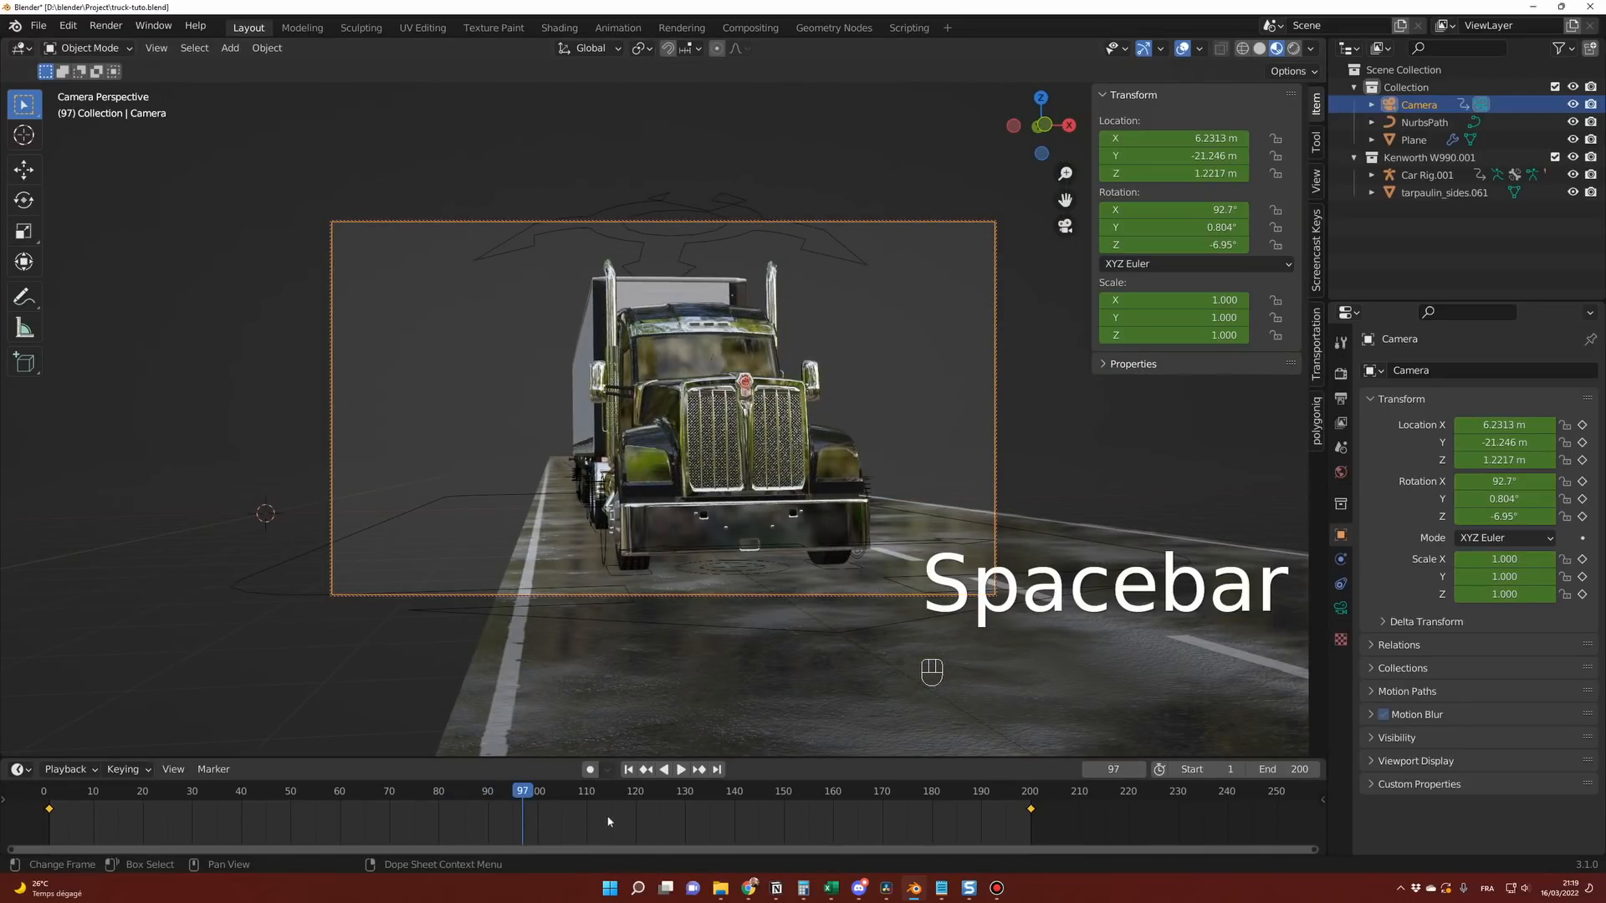
pyautogui.rightClick(634, 816)
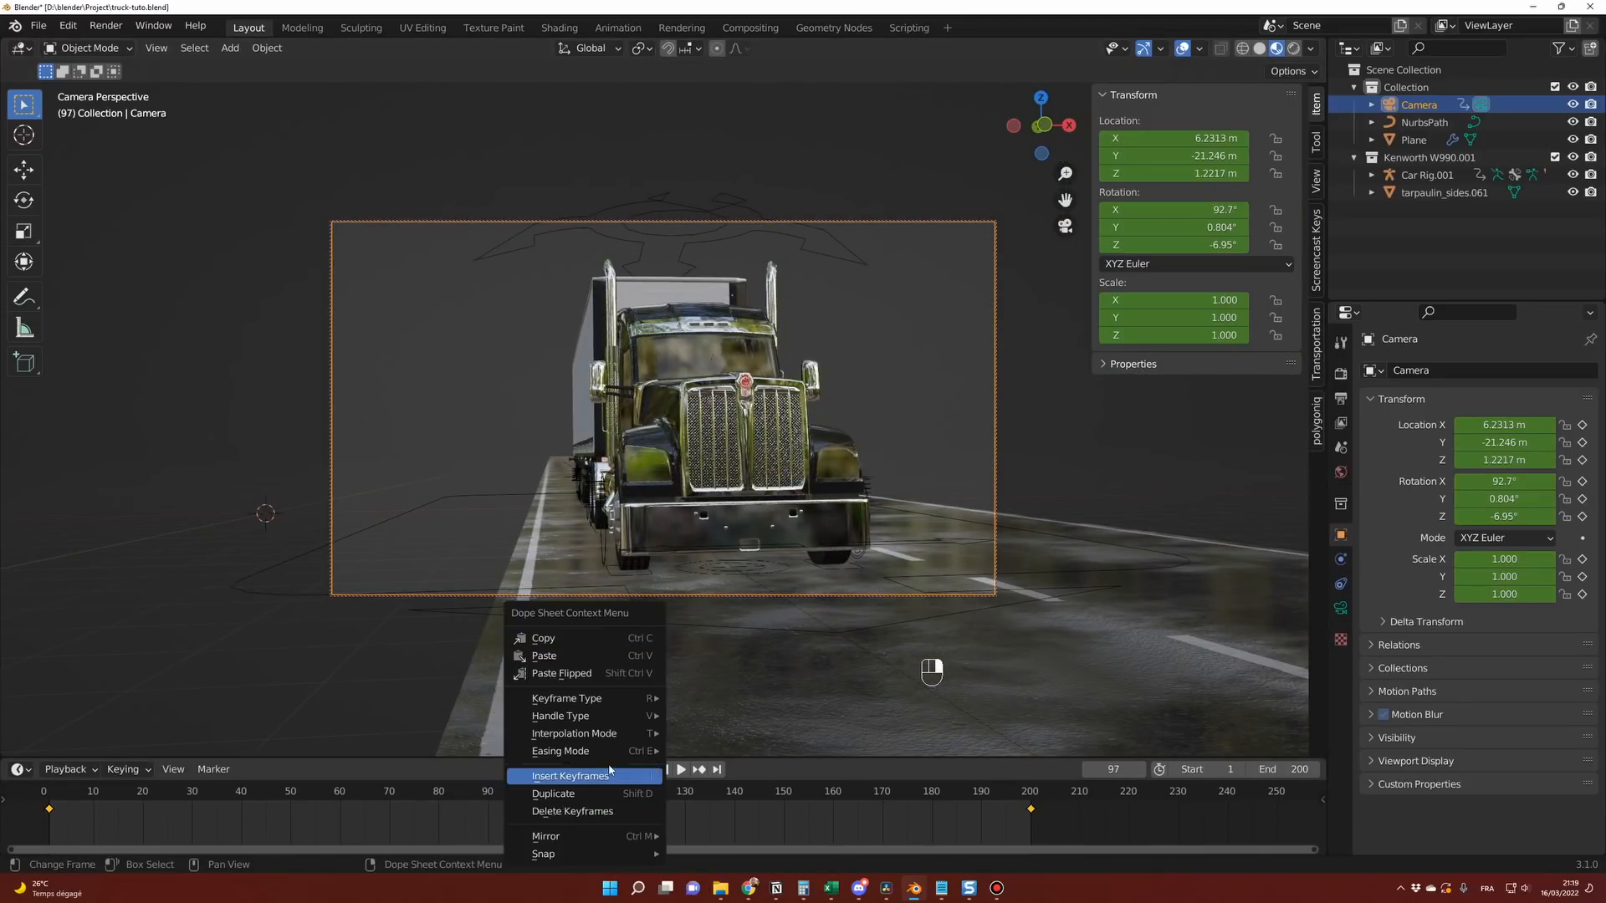
pyautogui.moveTo(599, 739)
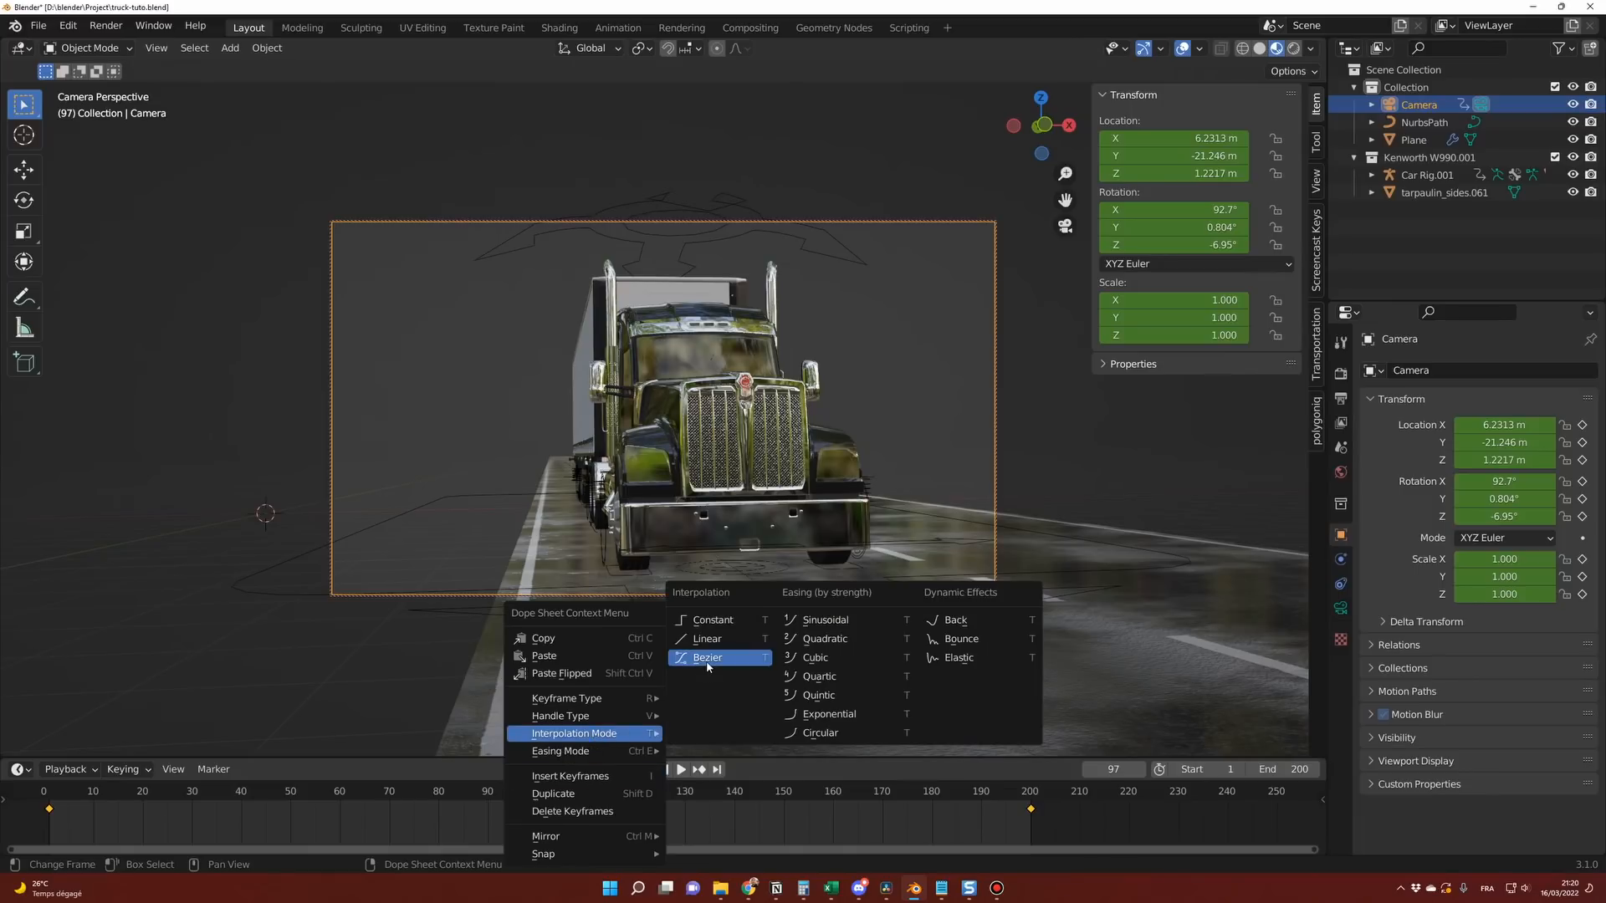
pyautogui.click(708, 639)
# Play the animation from the start to check how the camera moves with the truck.
pyautogui.click(55, 797)
pyautogui.press('space')
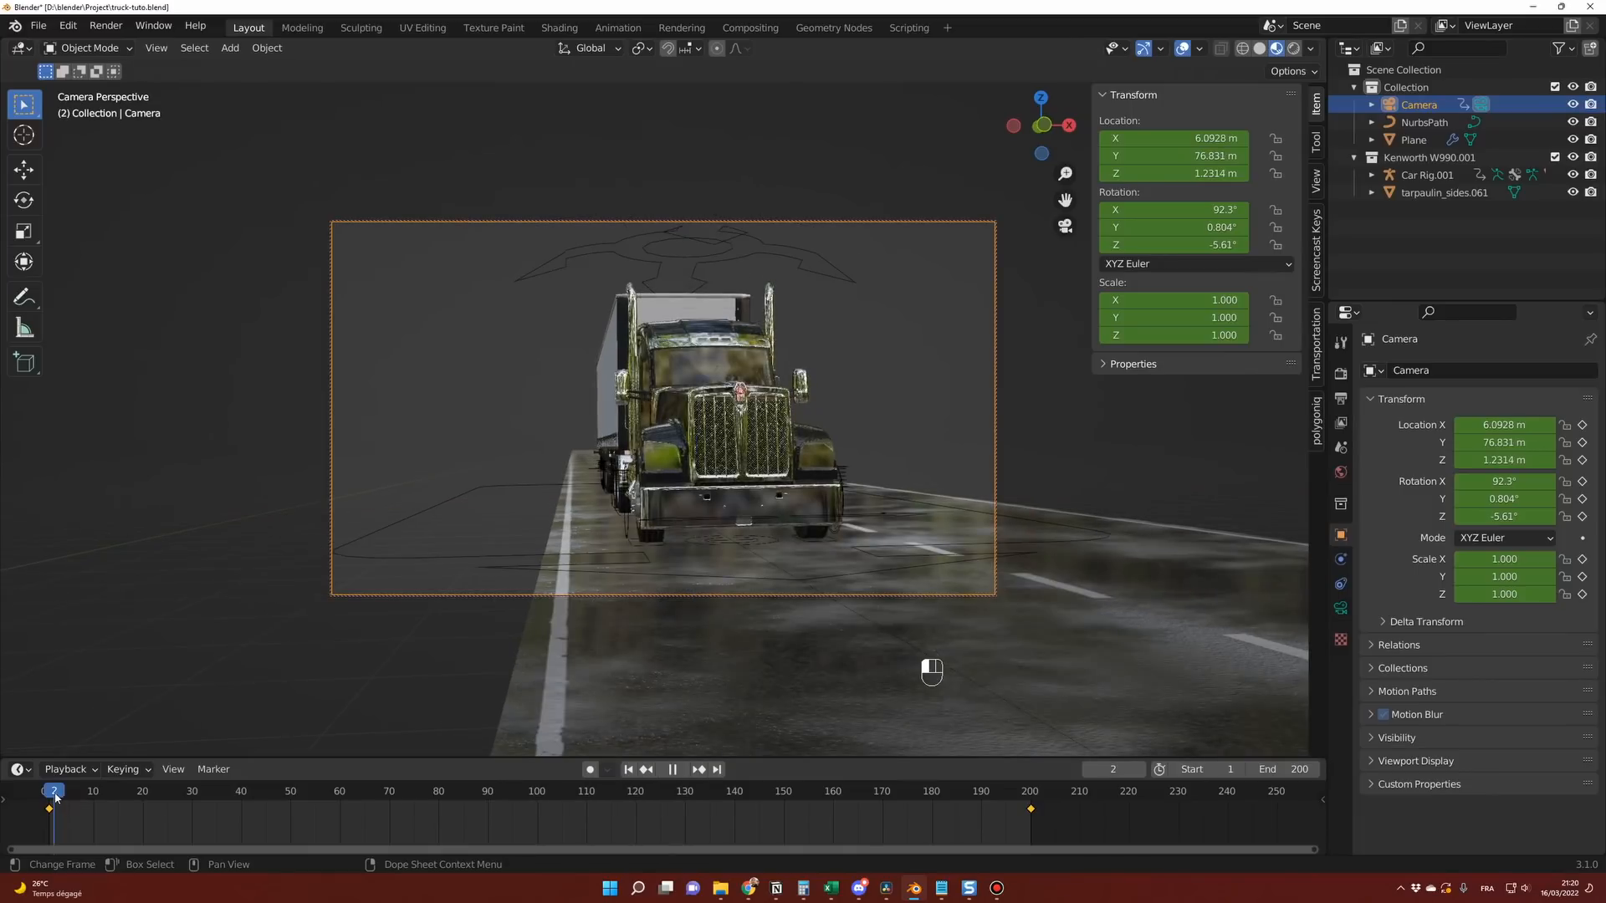
pyautogui.press('space')
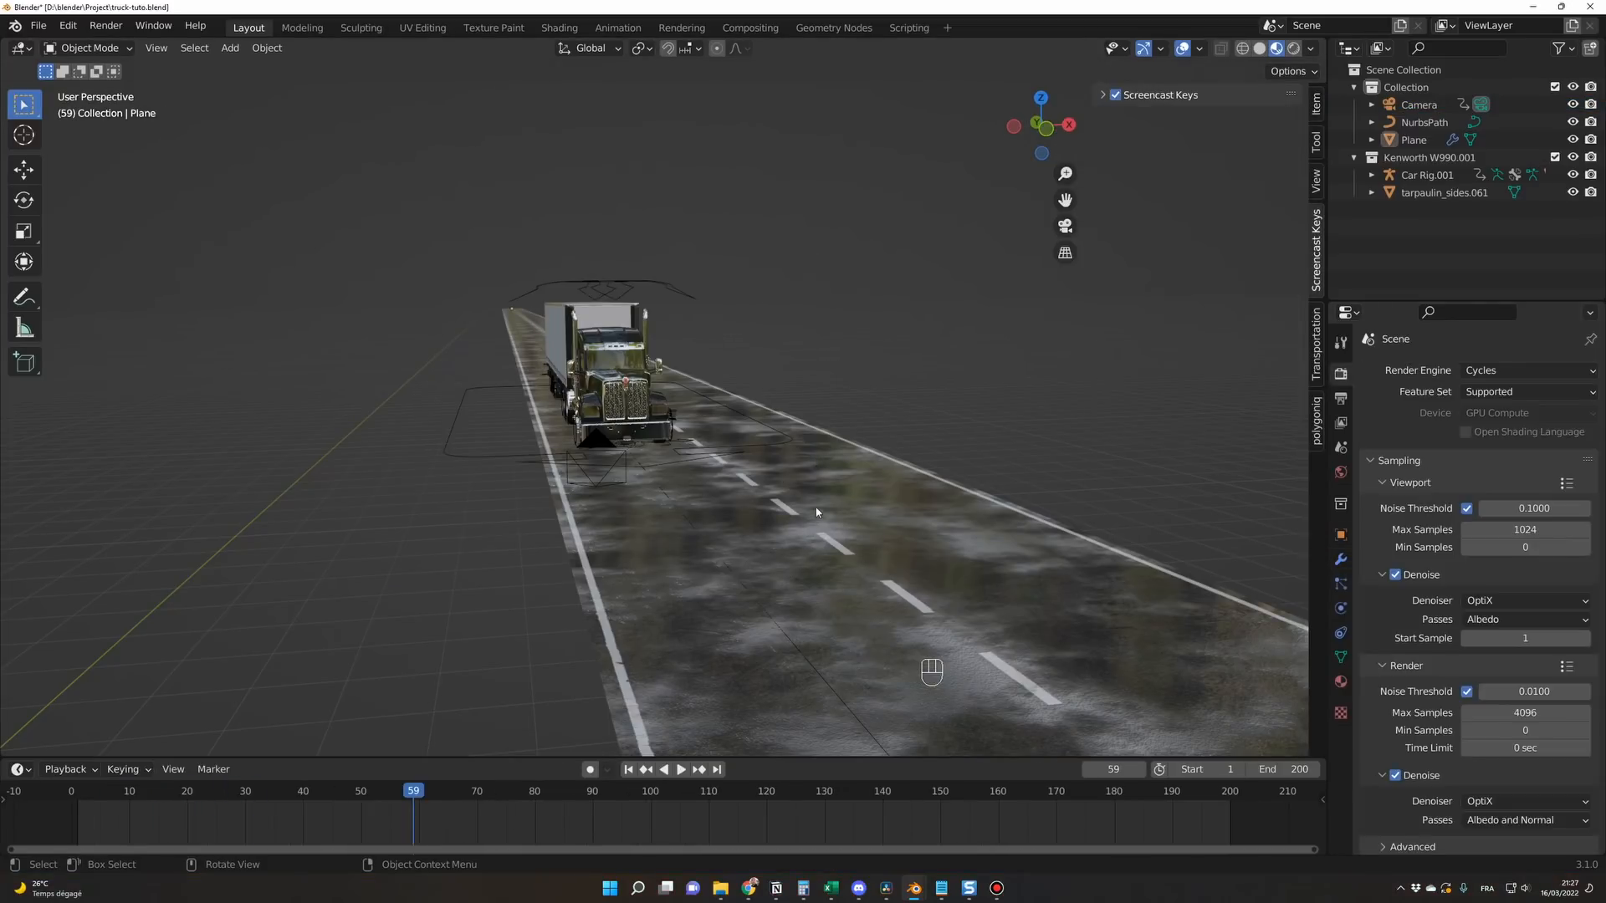
# Add a Displace modifier to the road plane and create a new texture for it.
pyautogui.click(813, 513)
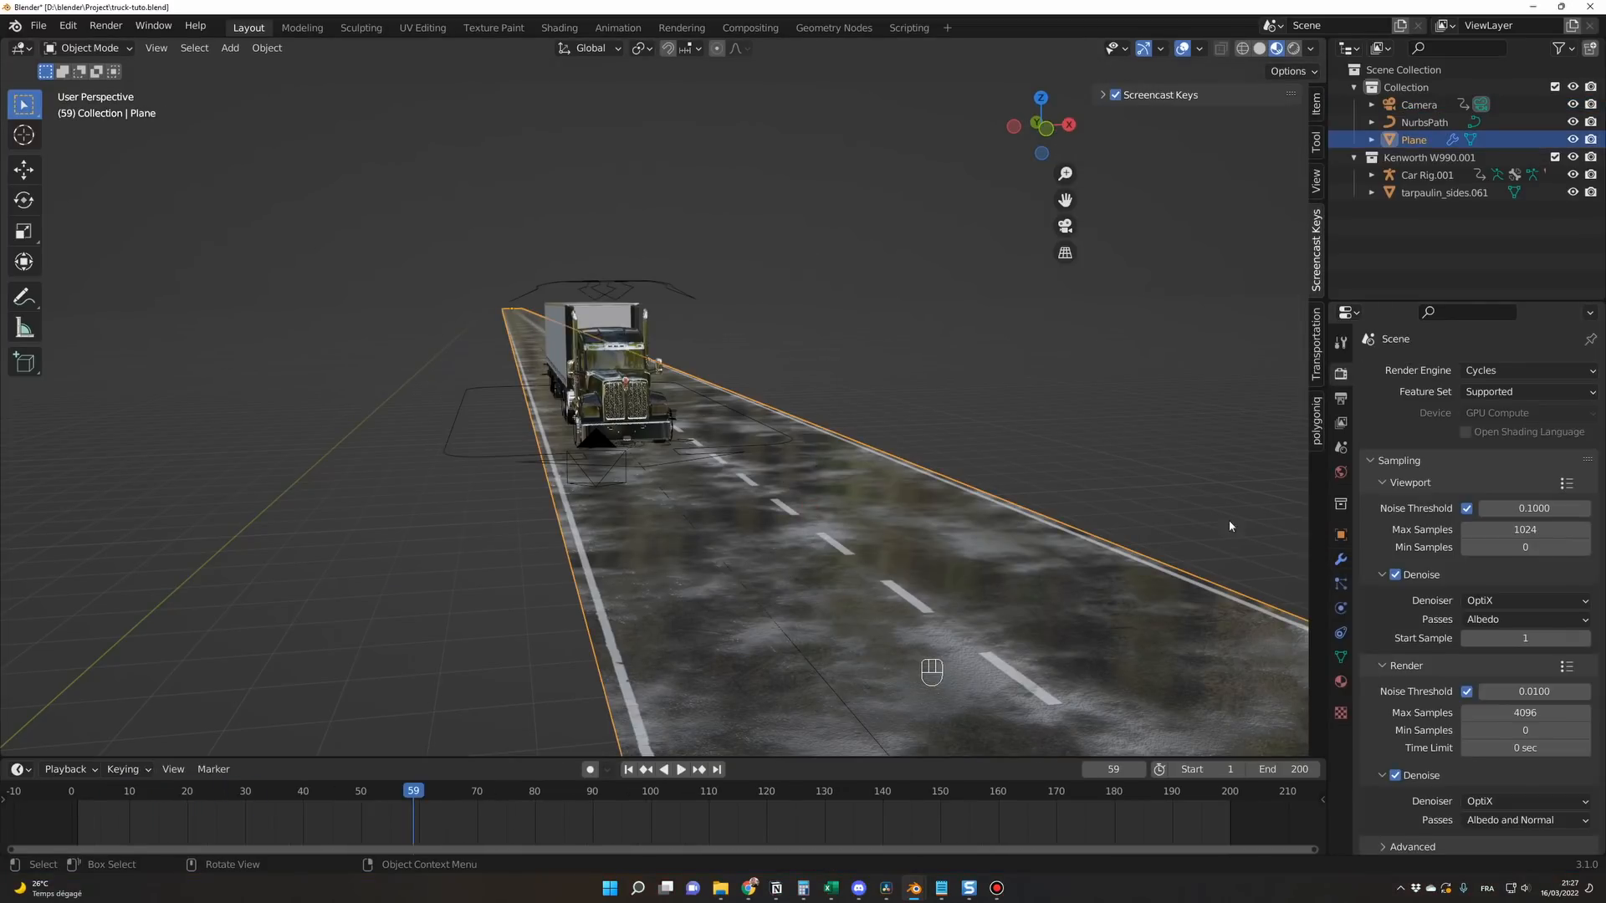
pyautogui.click(1340, 561)
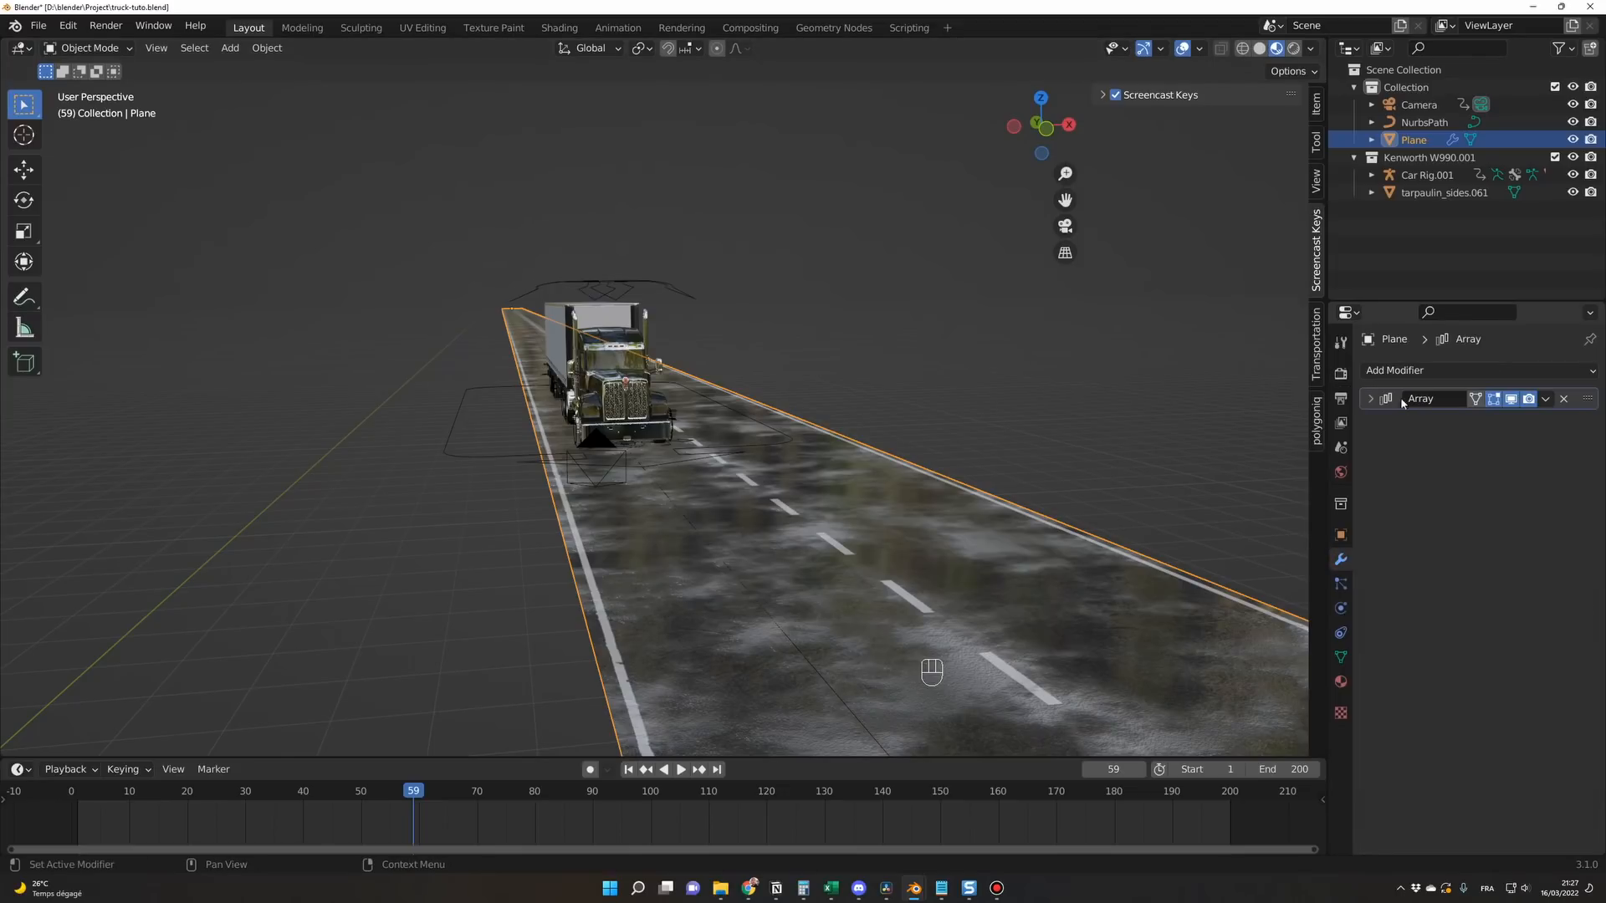
pyautogui.click(1414, 370)
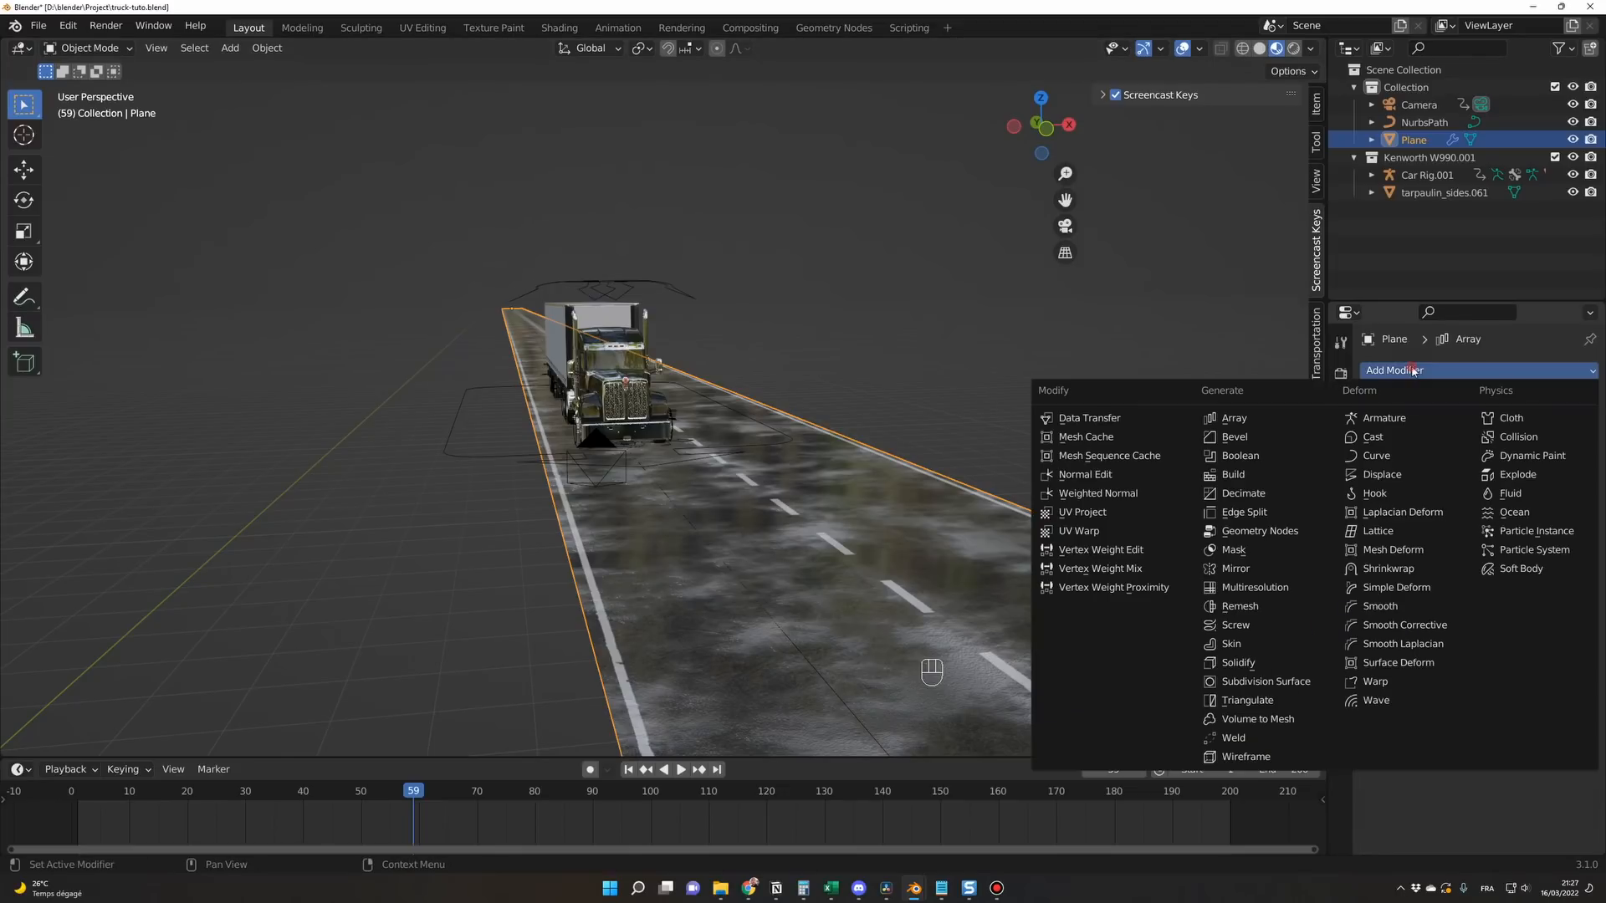
pyautogui.click(1388, 474)
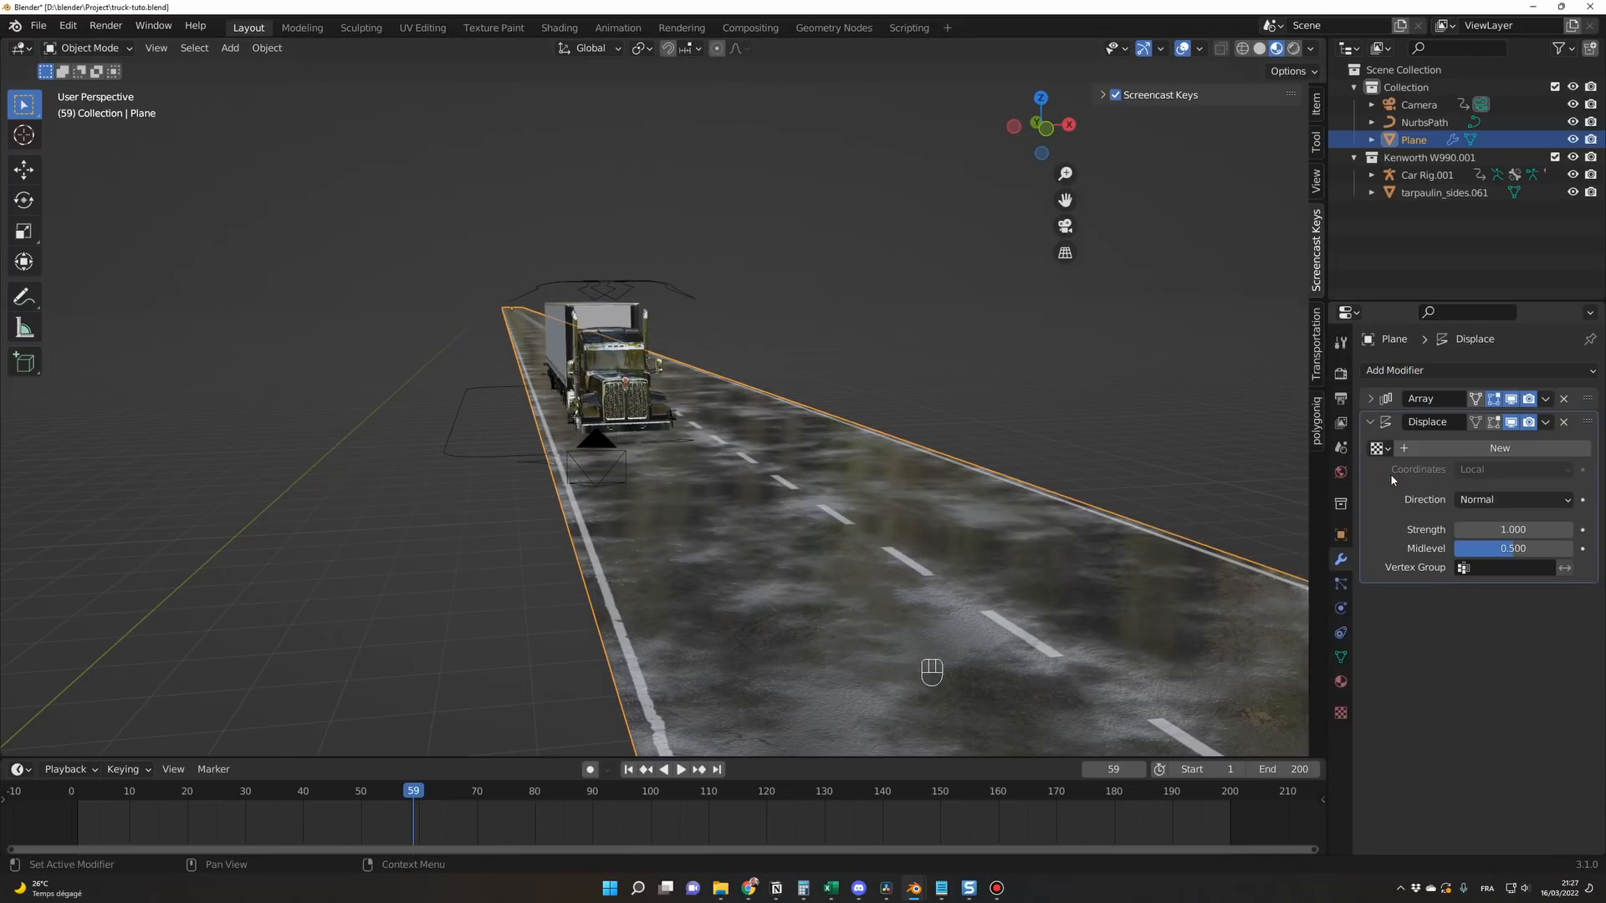
pyautogui.click(1481, 449)
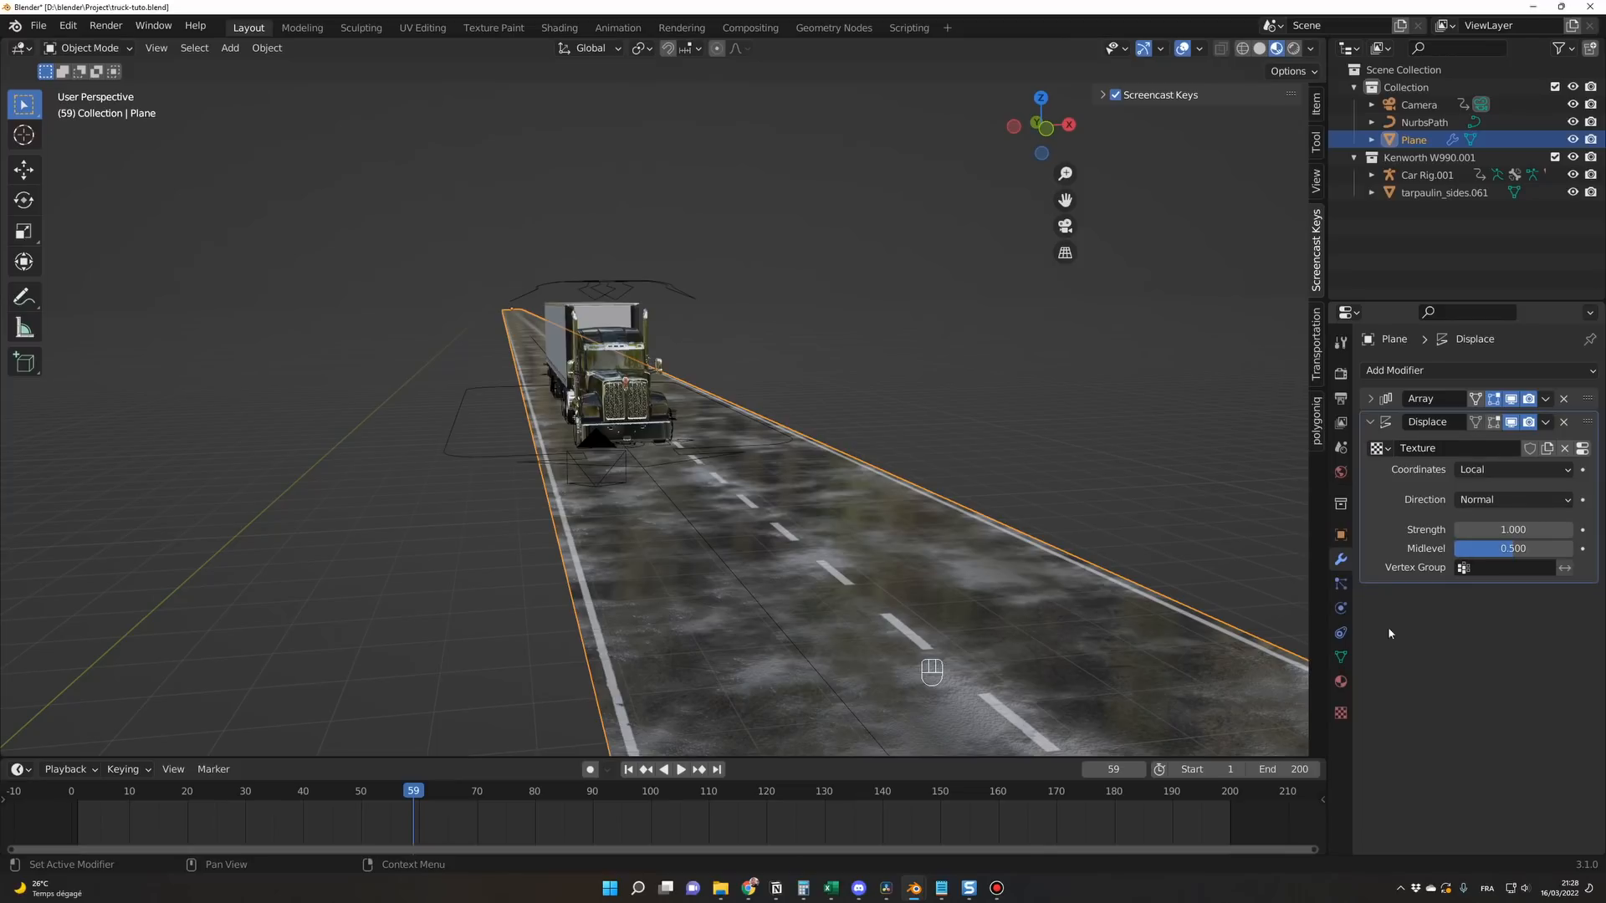
# Change the road's displacement texture type to Clouds and set its size to 20.
pyautogui.click(1341, 714)
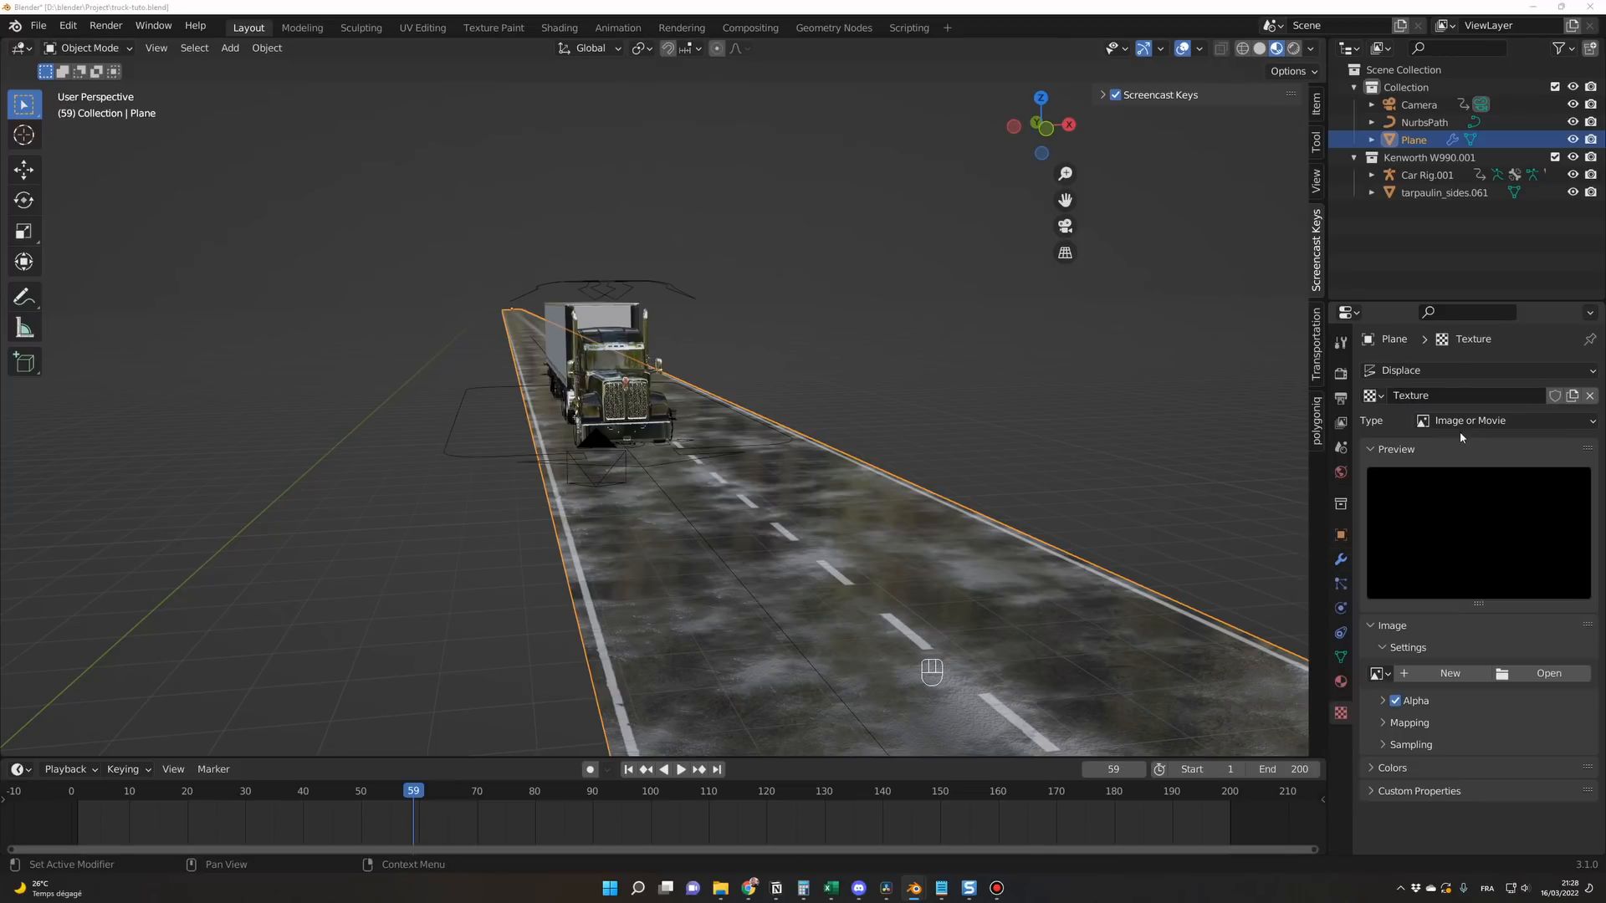
pyautogui.click(1471, 422)
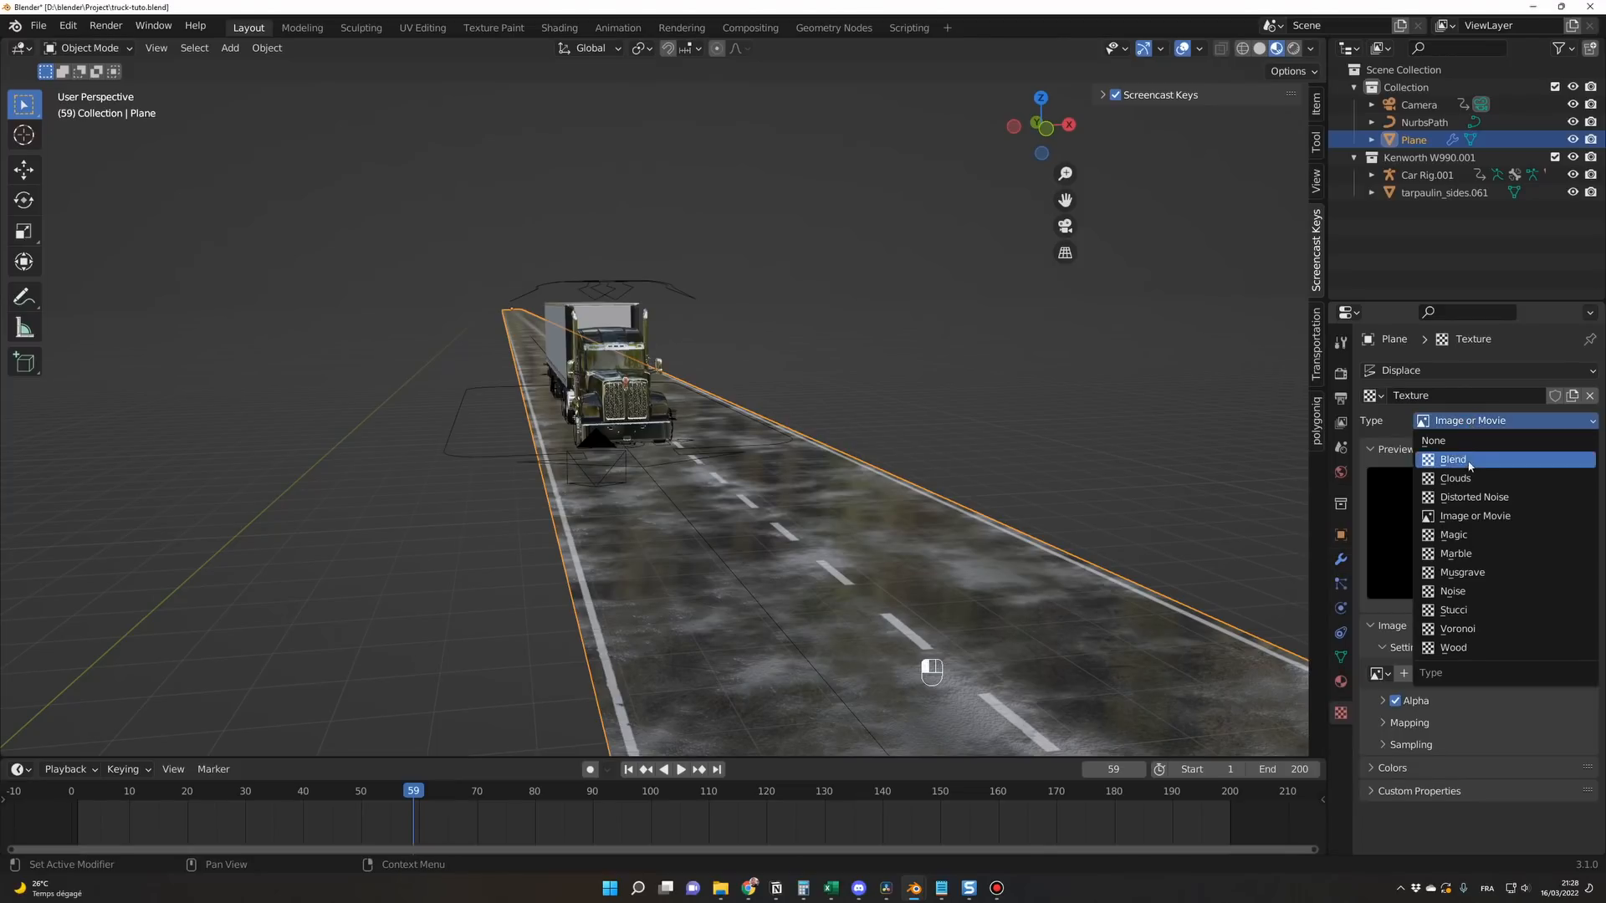
pyautogui.click(1463, 476)
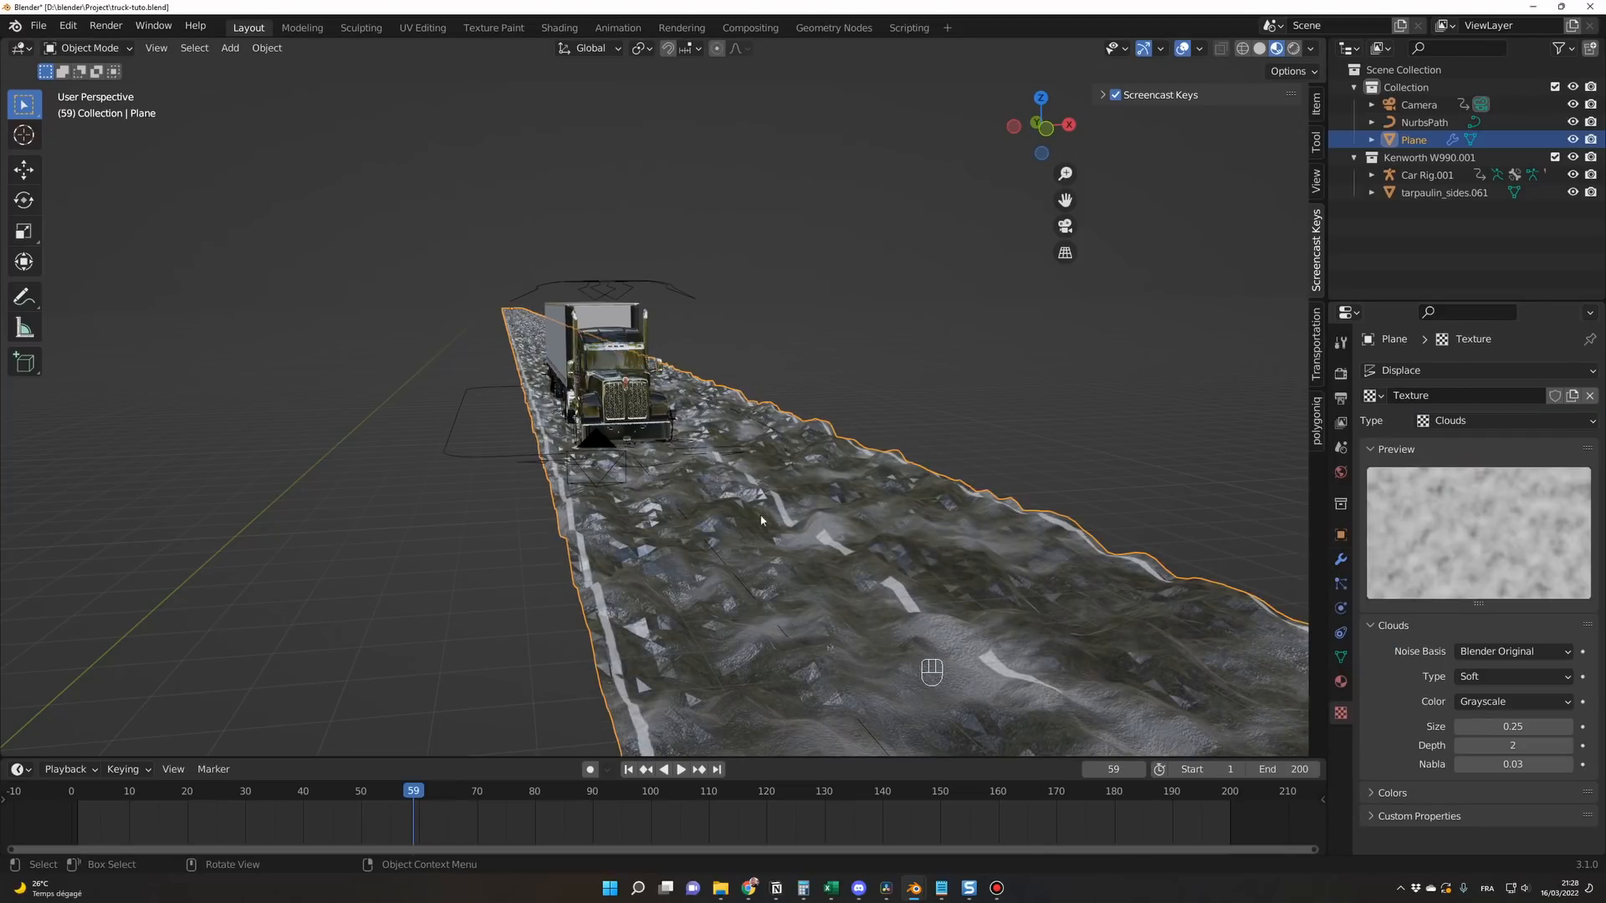
pyautogui.click(1498, 725)
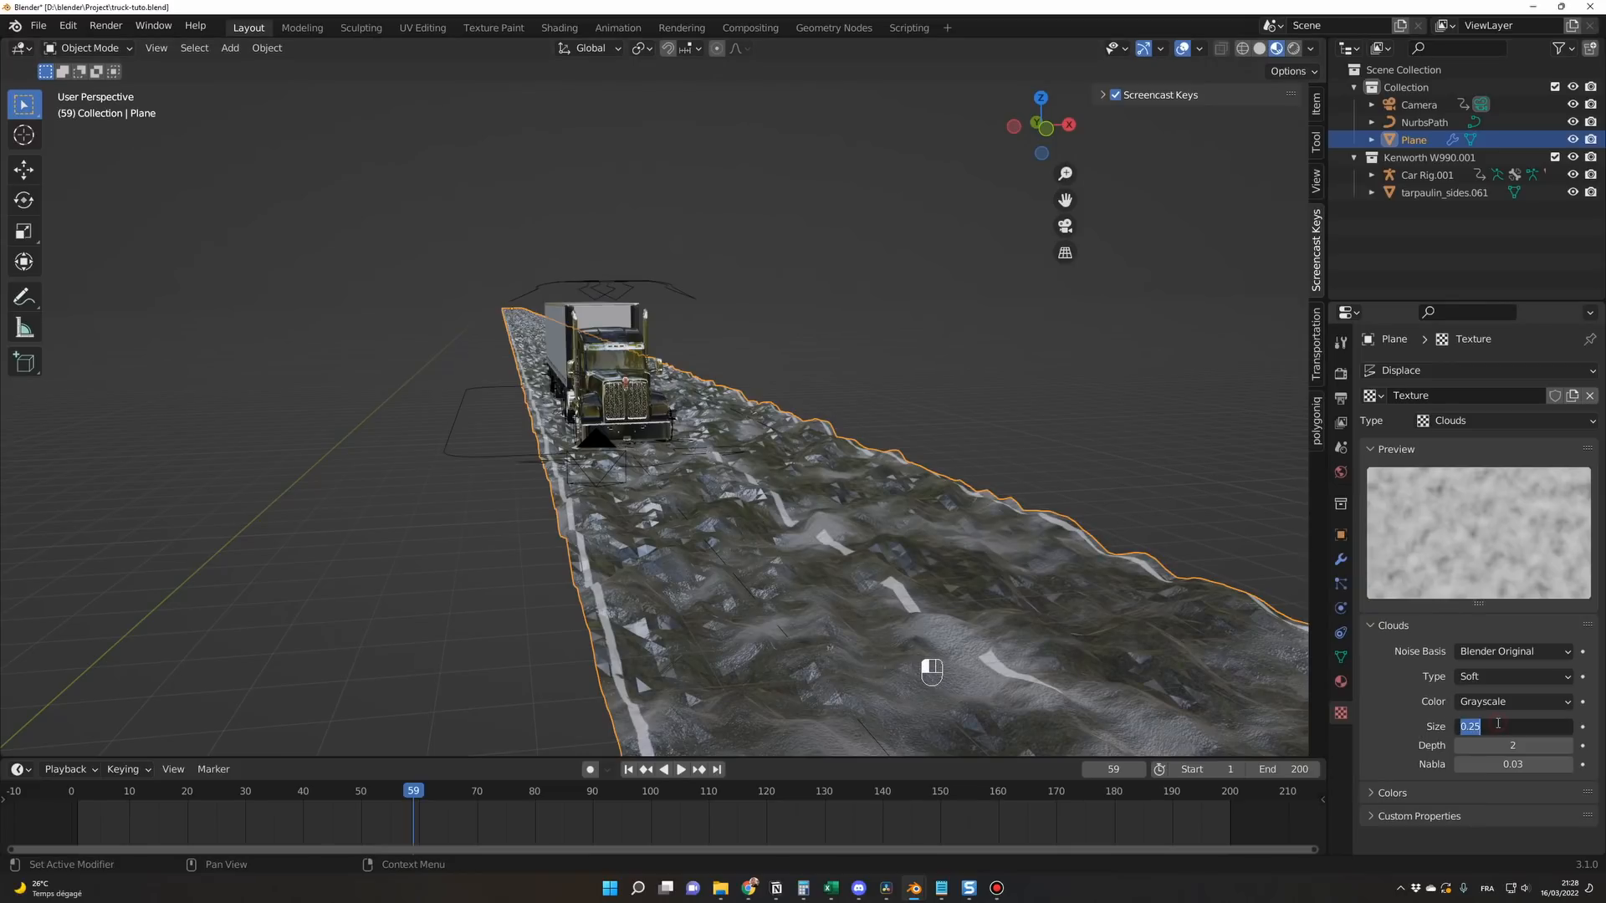
pyautogui.write('20')
pyautogui.press('Return')
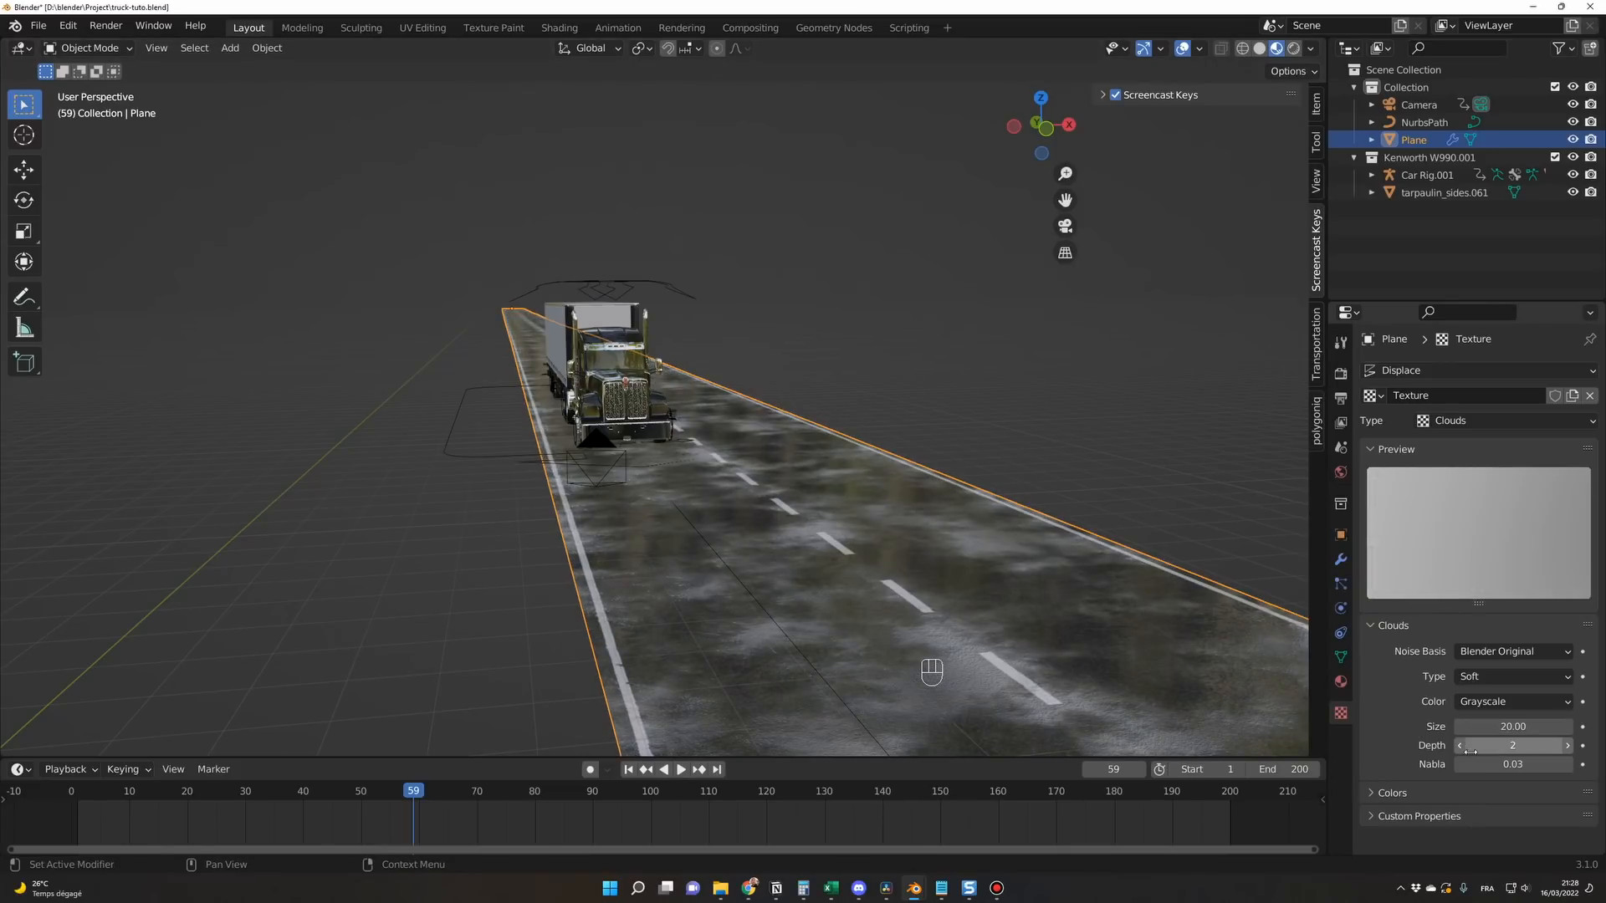
# Set the Clouds texture's depth to 1 and its nabla to 0.1.
pyautogui.click(1472, 747)
pyautogui.click(1472, 765)
pyautogui.press('BackSpace')
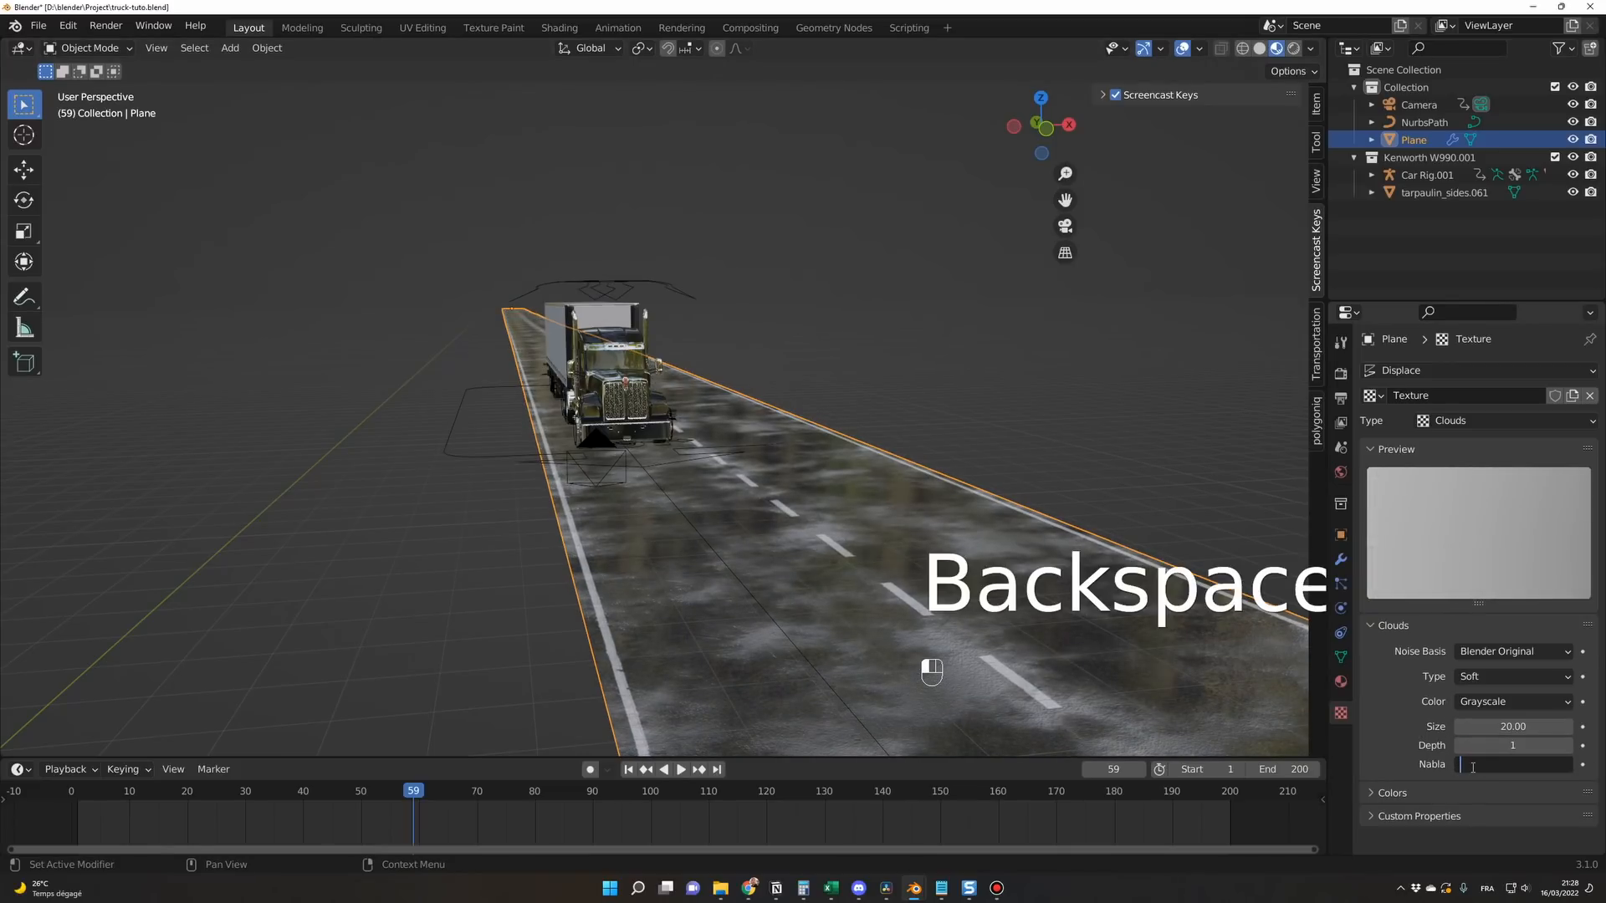
pyautogui.write('0.1')
pyautogui.press('Return')
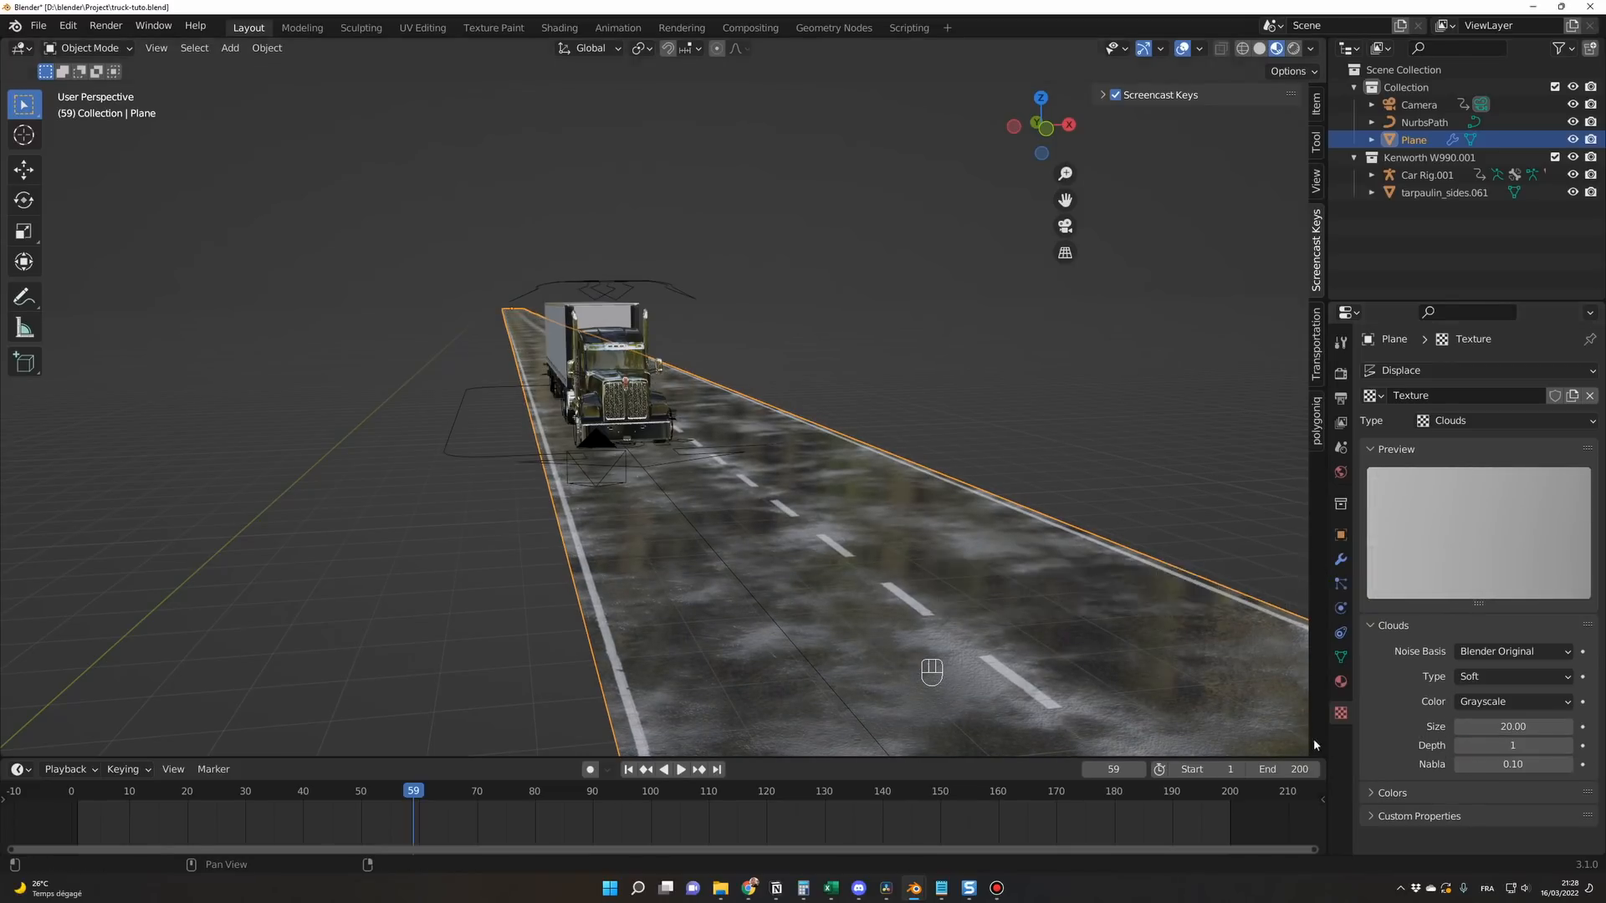
# Set the road plane's Displace modifier to a strength of 0.05 and a midlevel of 0.675.
pyautogui.click(1341, 560)
pyautogui.click(1479, 528)
pyautogui.press('BackSpace')
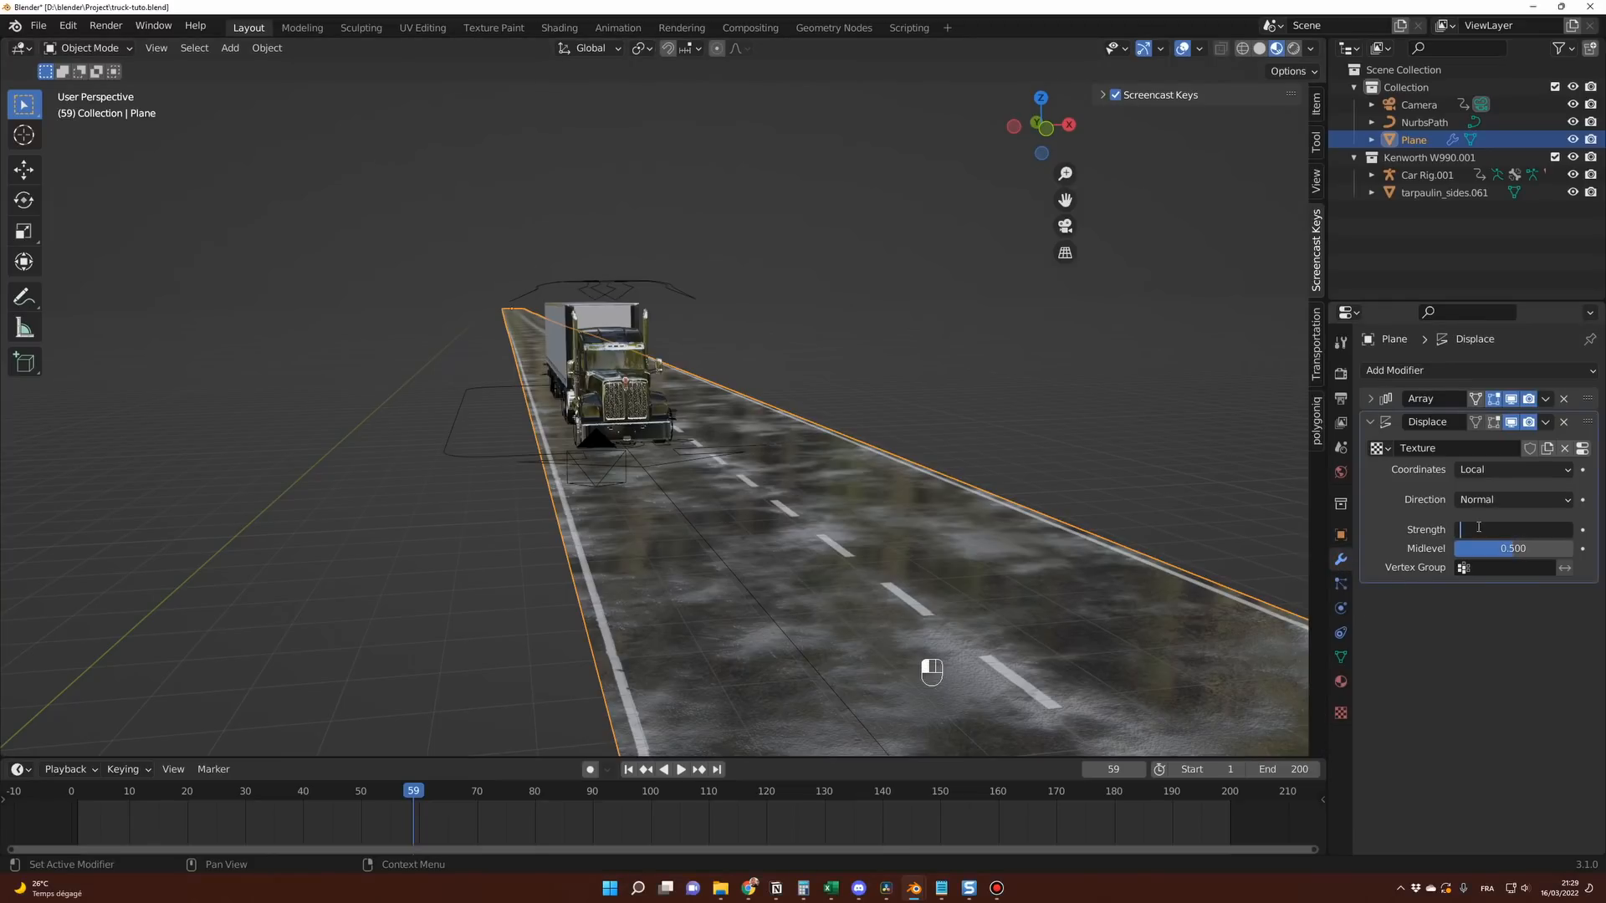
pyautogui.write('0.0')
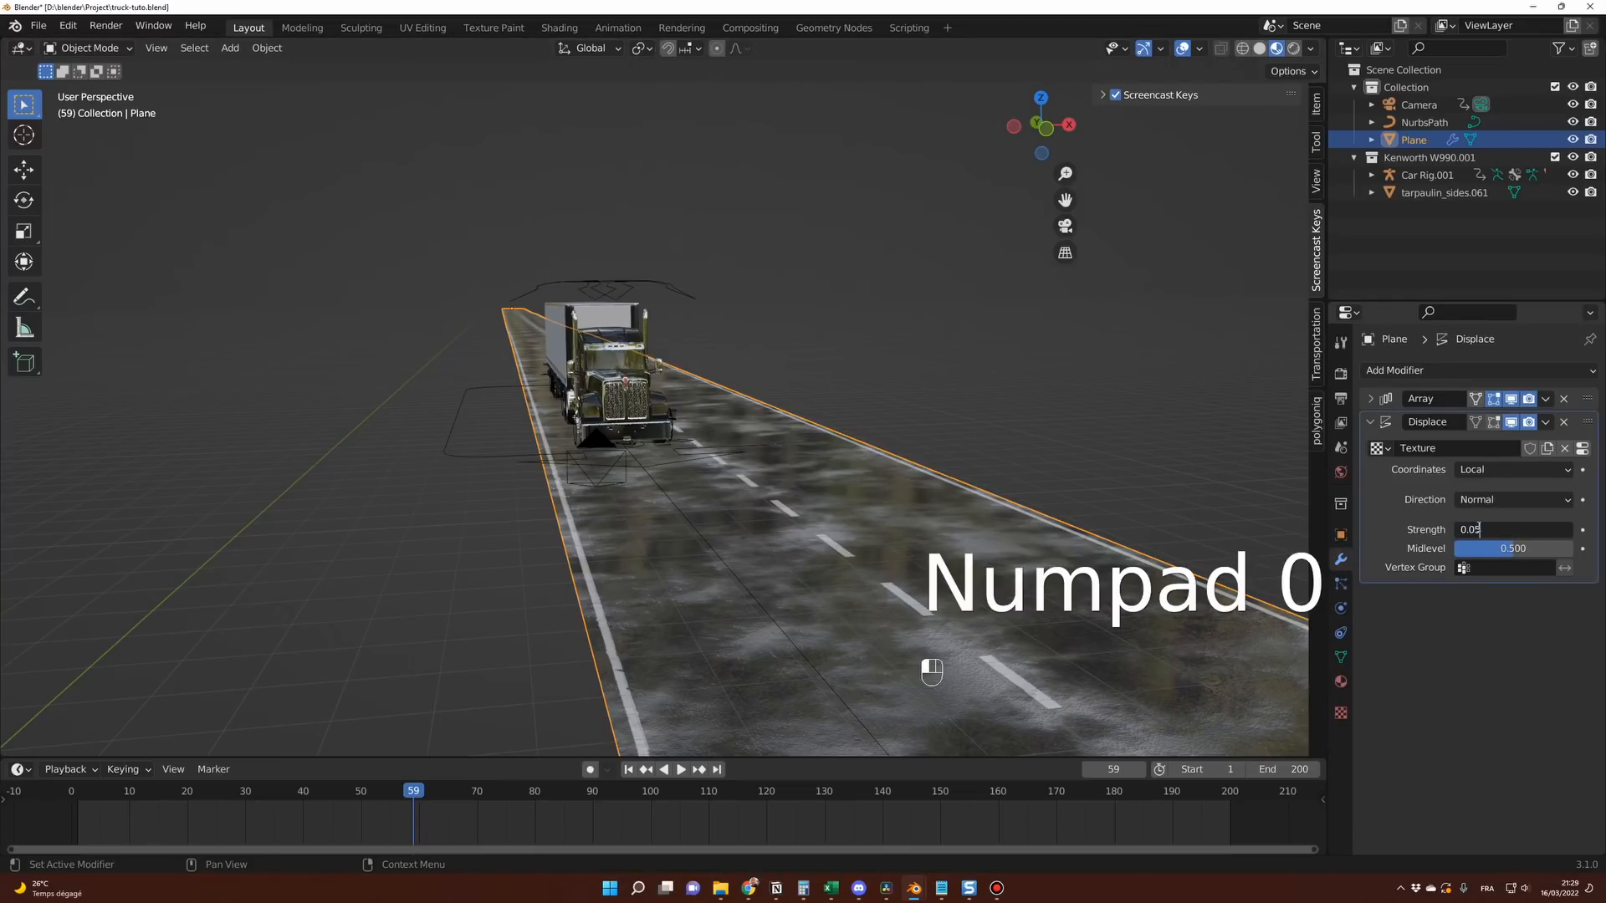
pyautogui.write('5')
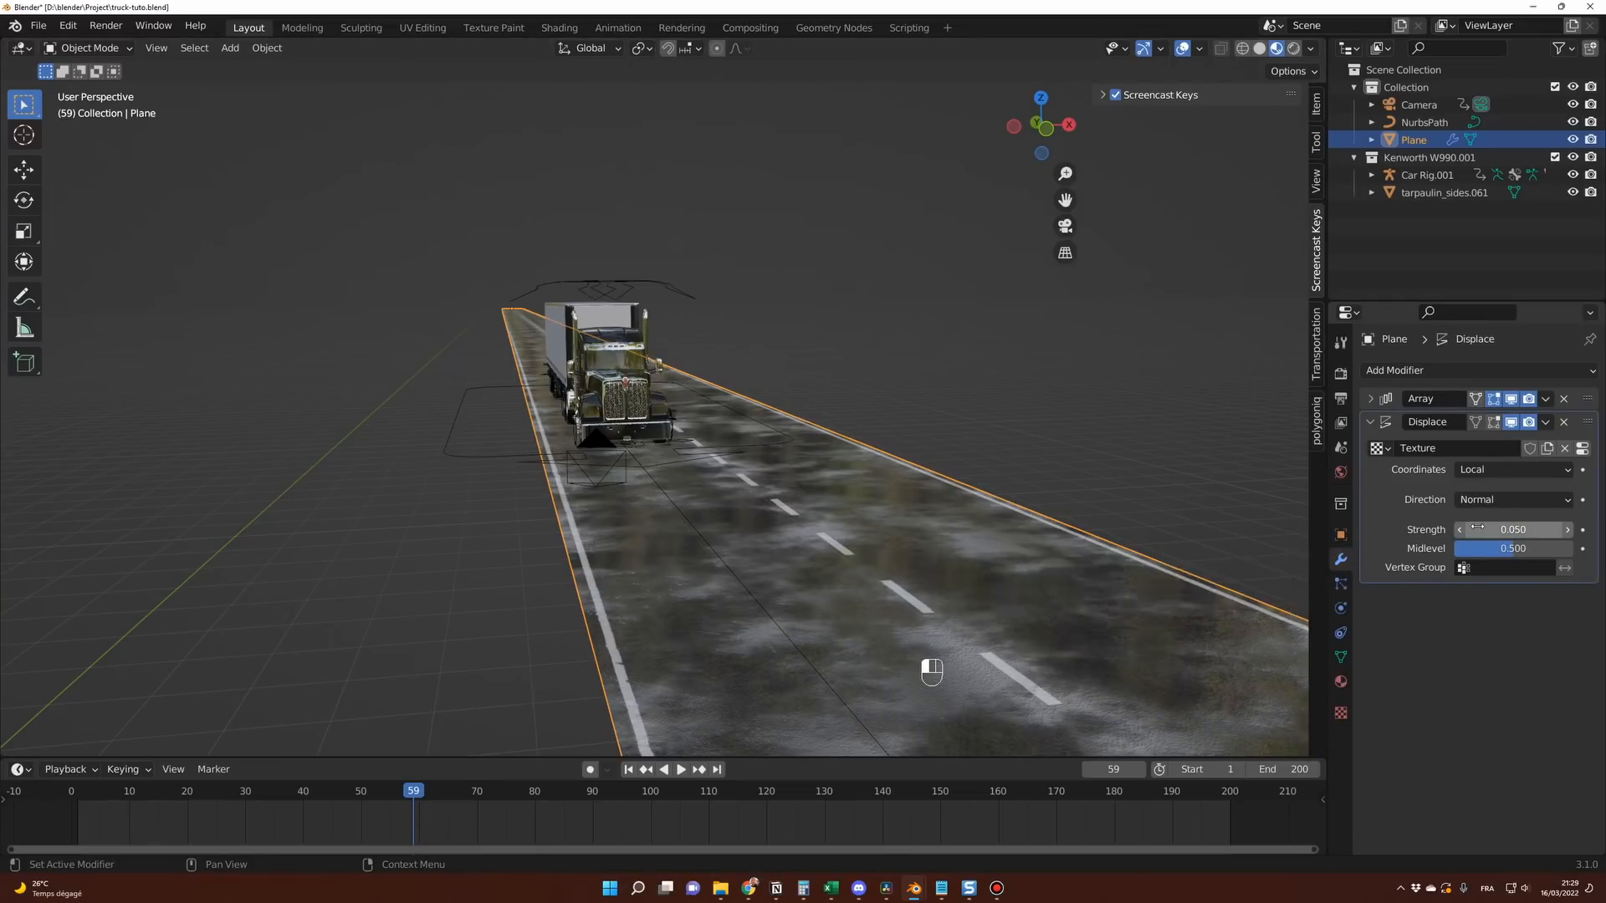
pyautogui.click(1483, 548)
pyautogui.write('0.6')
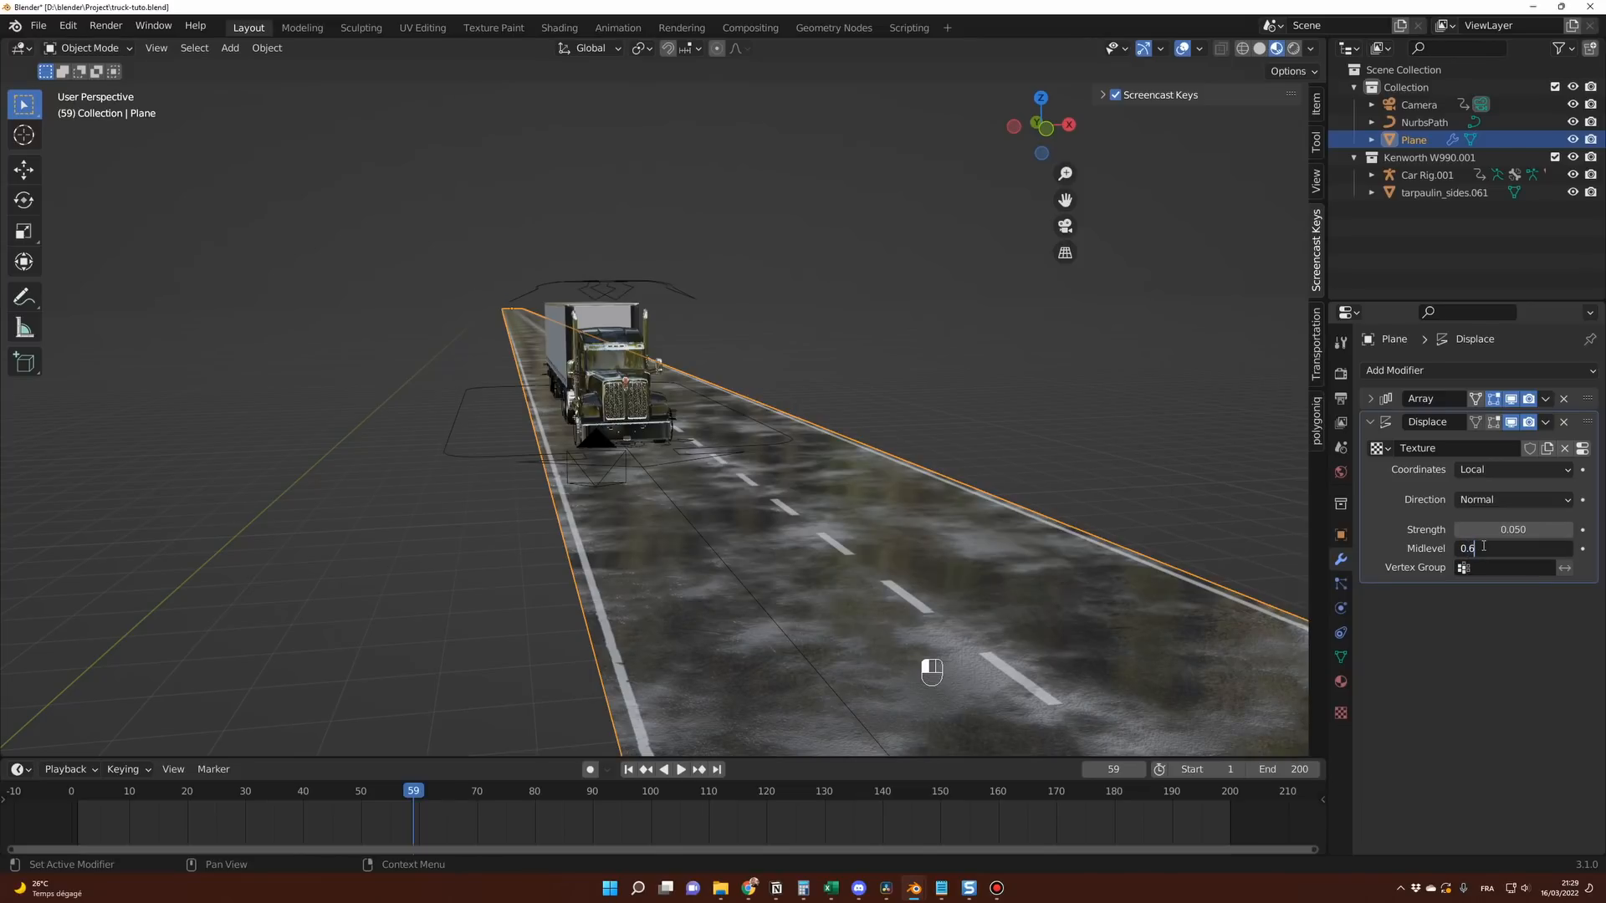
pyautogui.press('Return')
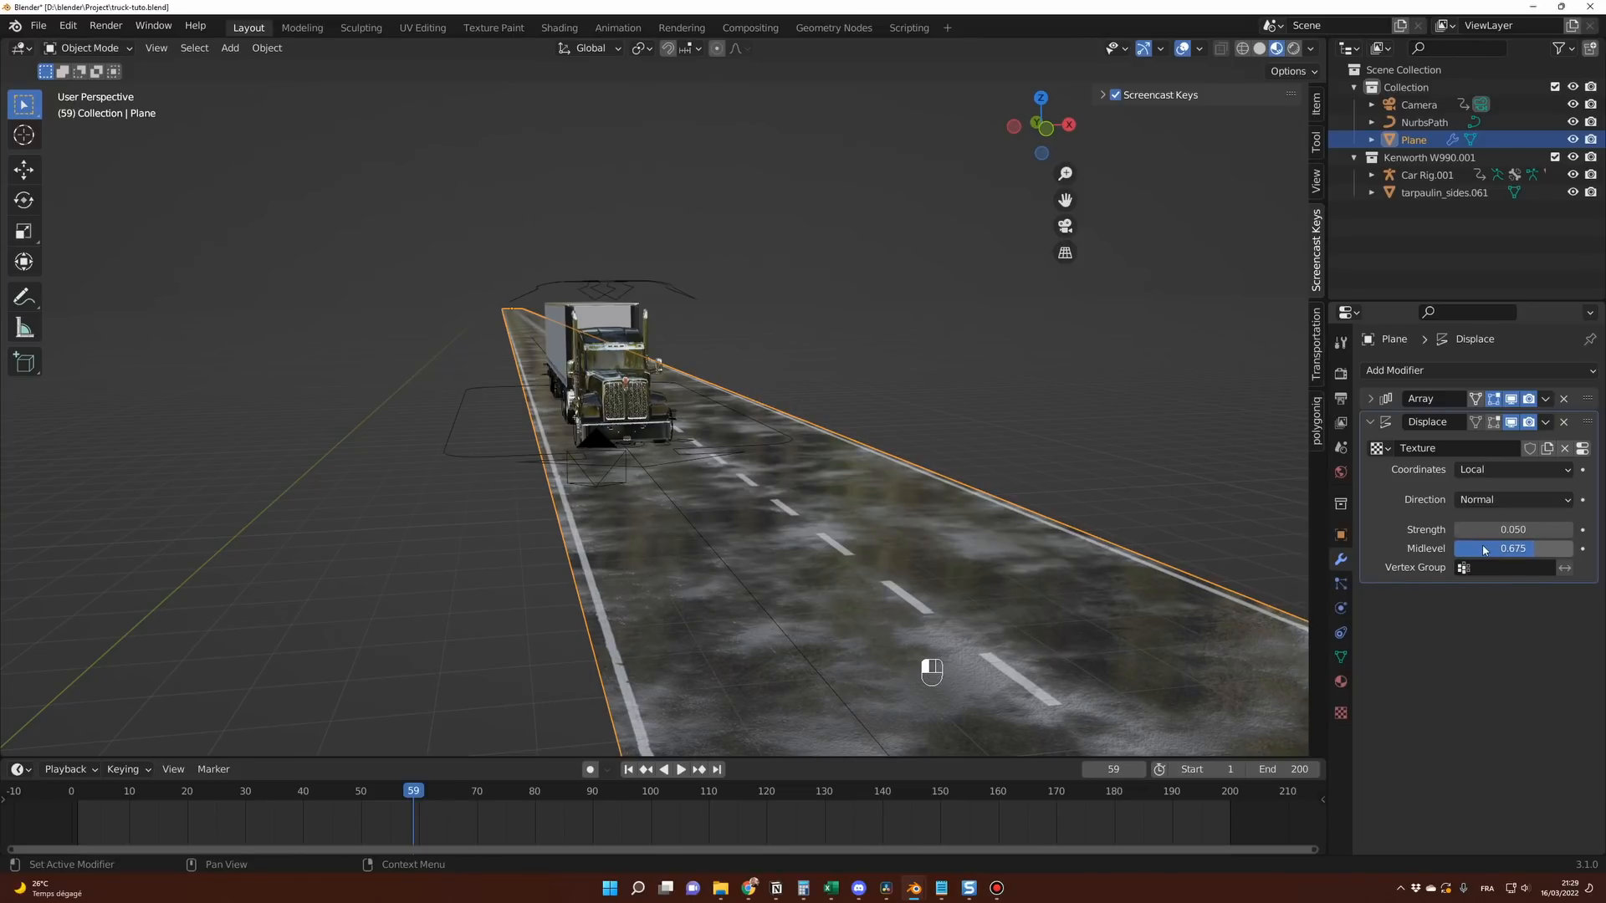
# Rename the Displace modifier as "road" and collapse its settings.
pyautogui.doubleClick(1419, 422)
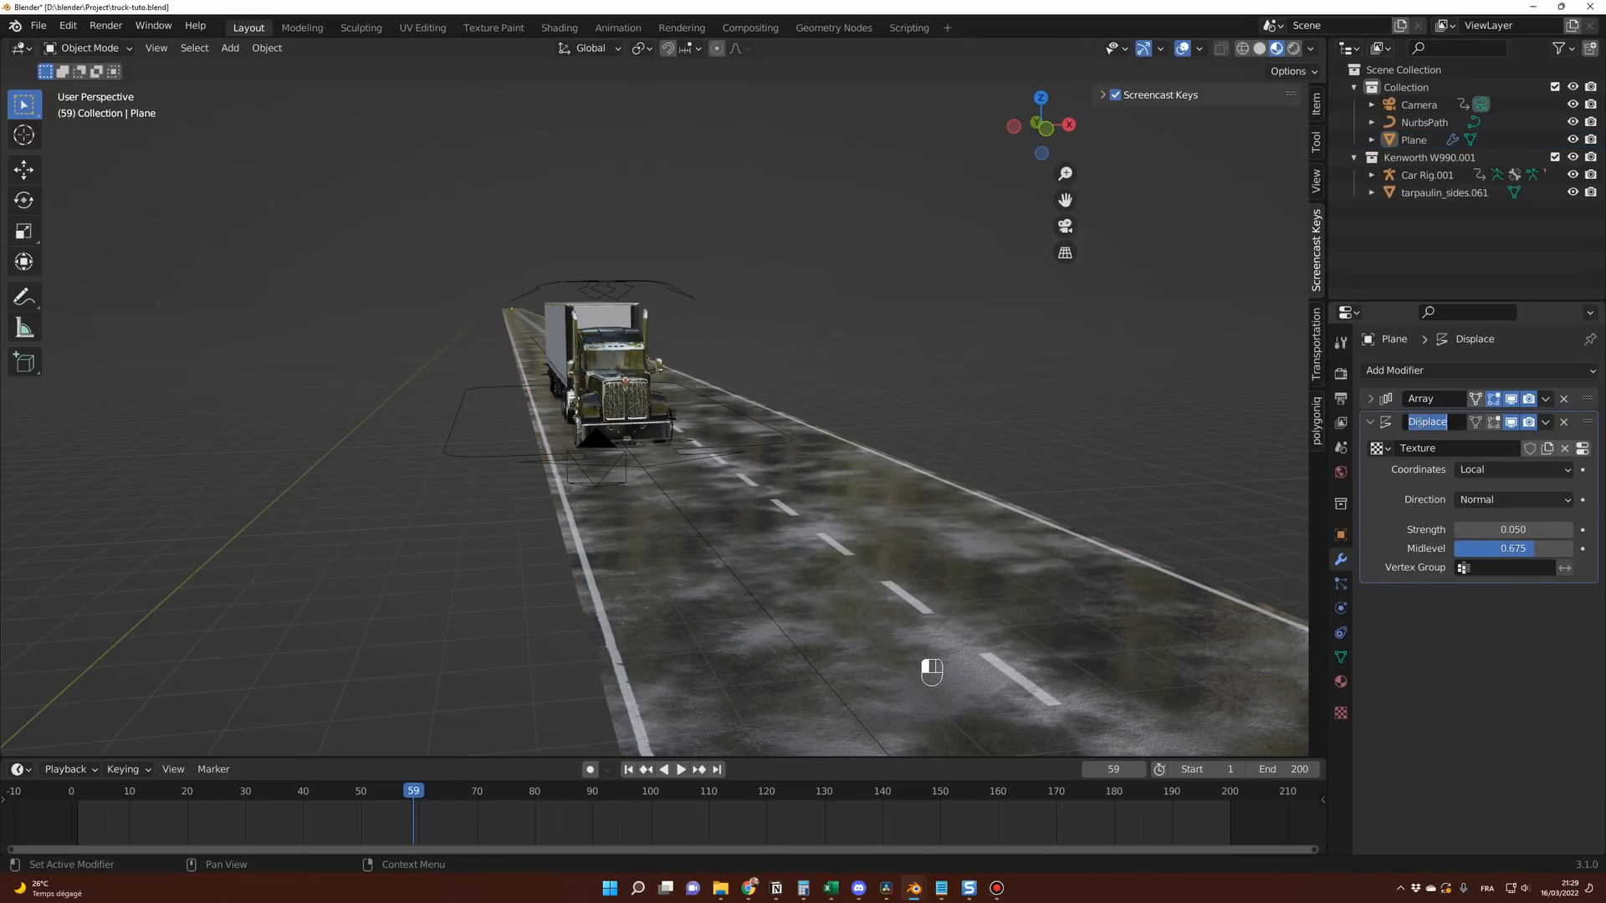
pyautogui.write('roa')
pyautogui.press('Return')
pyautogui.click(1370, 422)
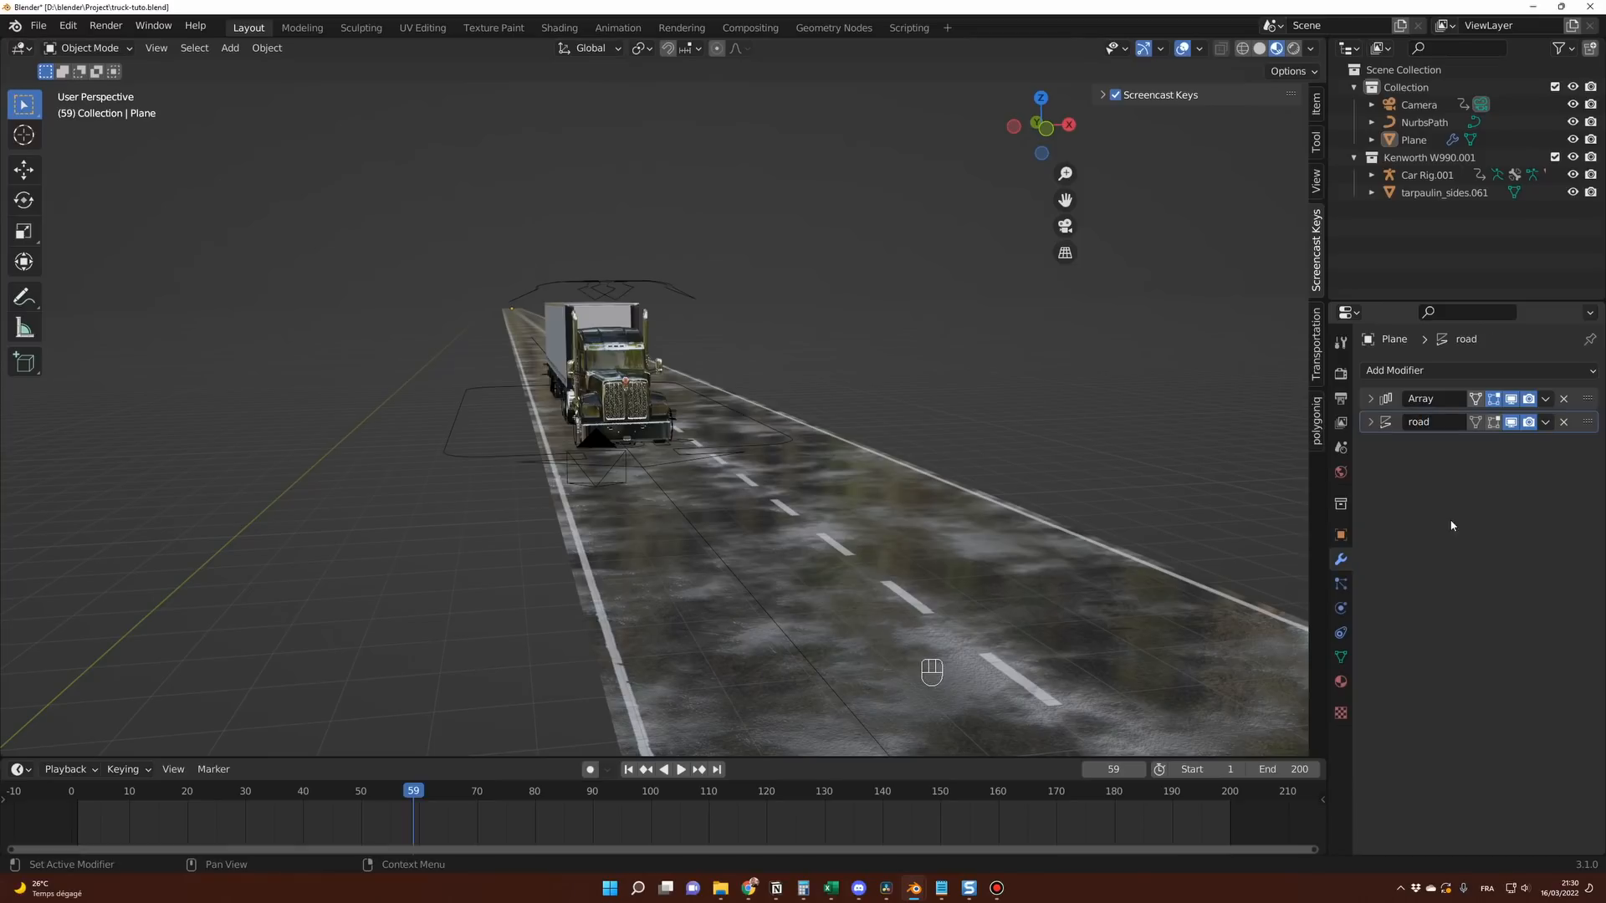
# Add a second Displace modifier to the road plane and name it "waves".
pyautogui.click(1430, 373)
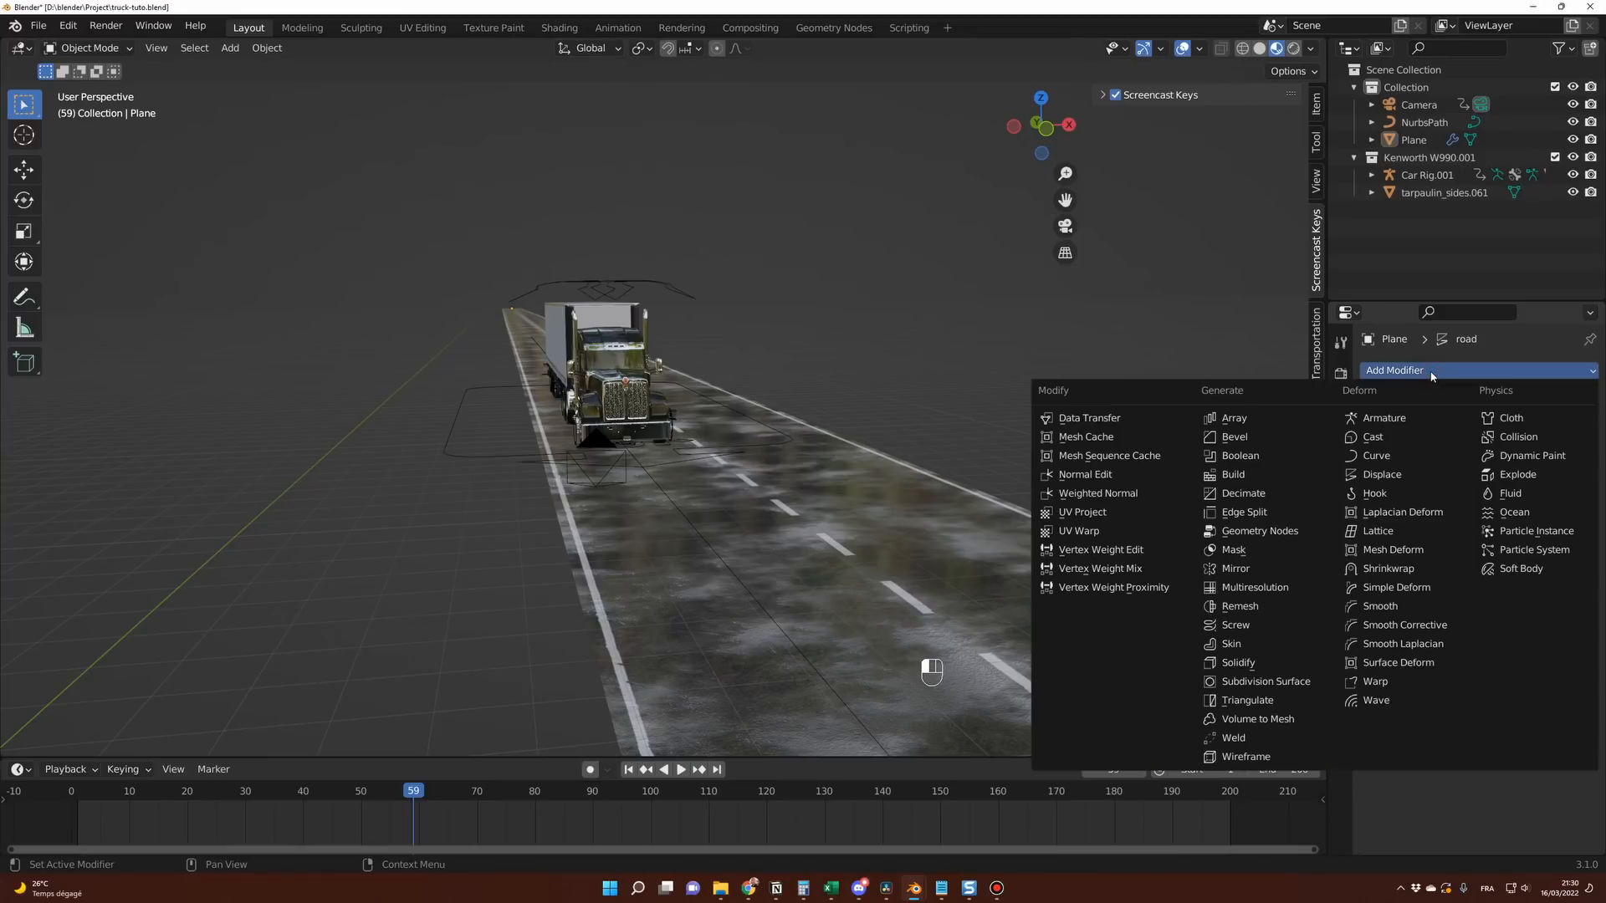
pyautogui.click(1390, 474)
pyautogui.doubleClick(1427, 445)
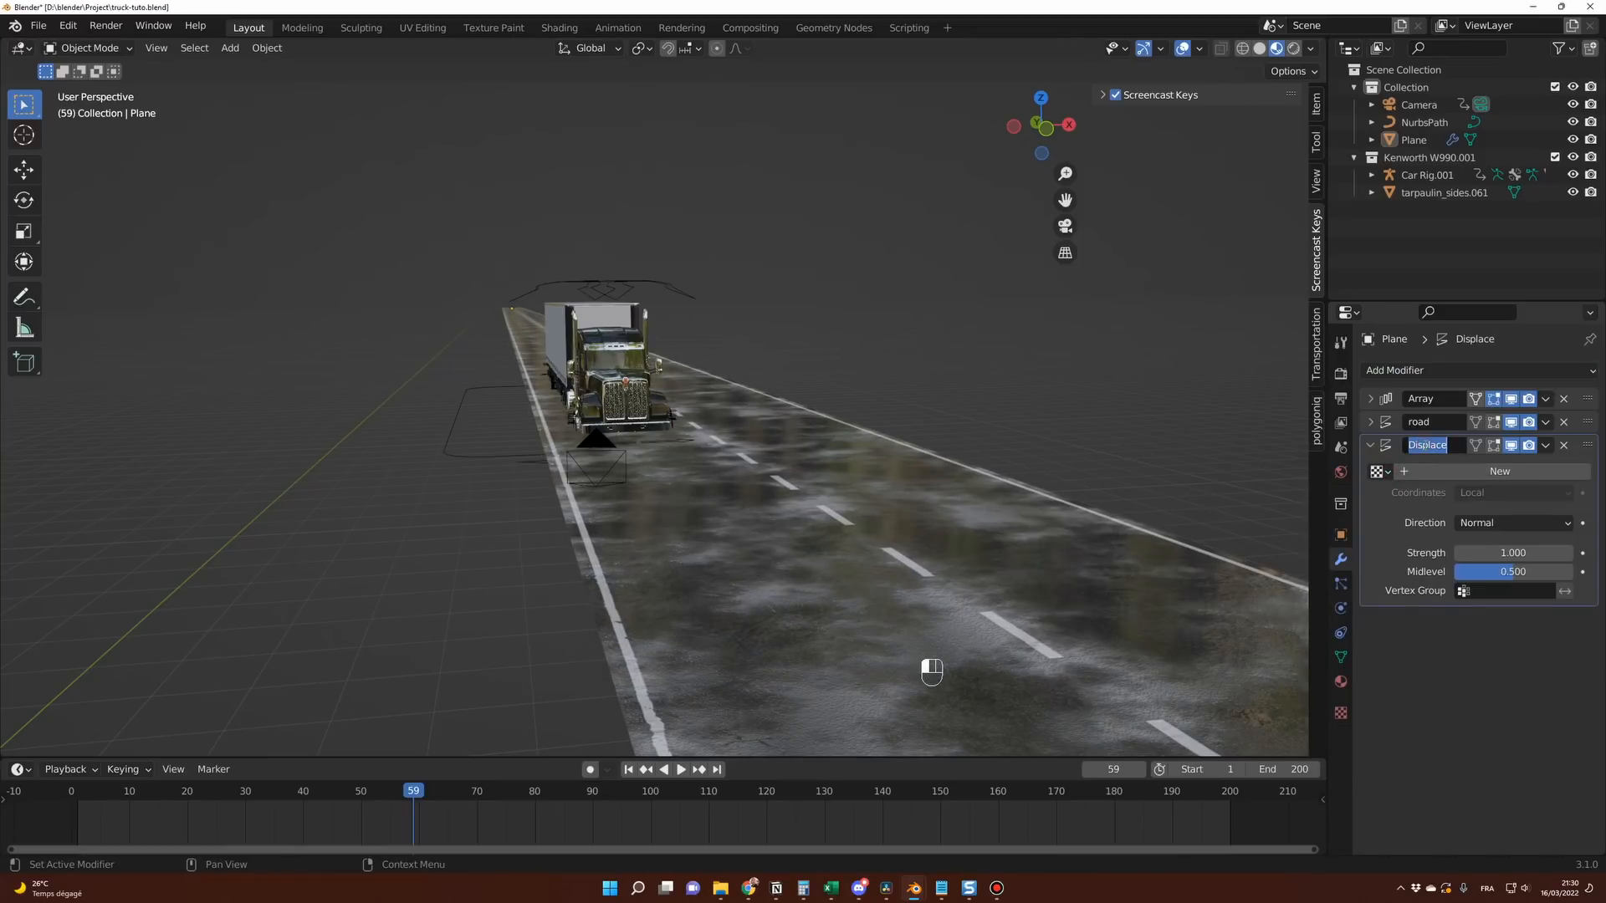
pyautogui.write('wave')
pyautogui.press('Return')
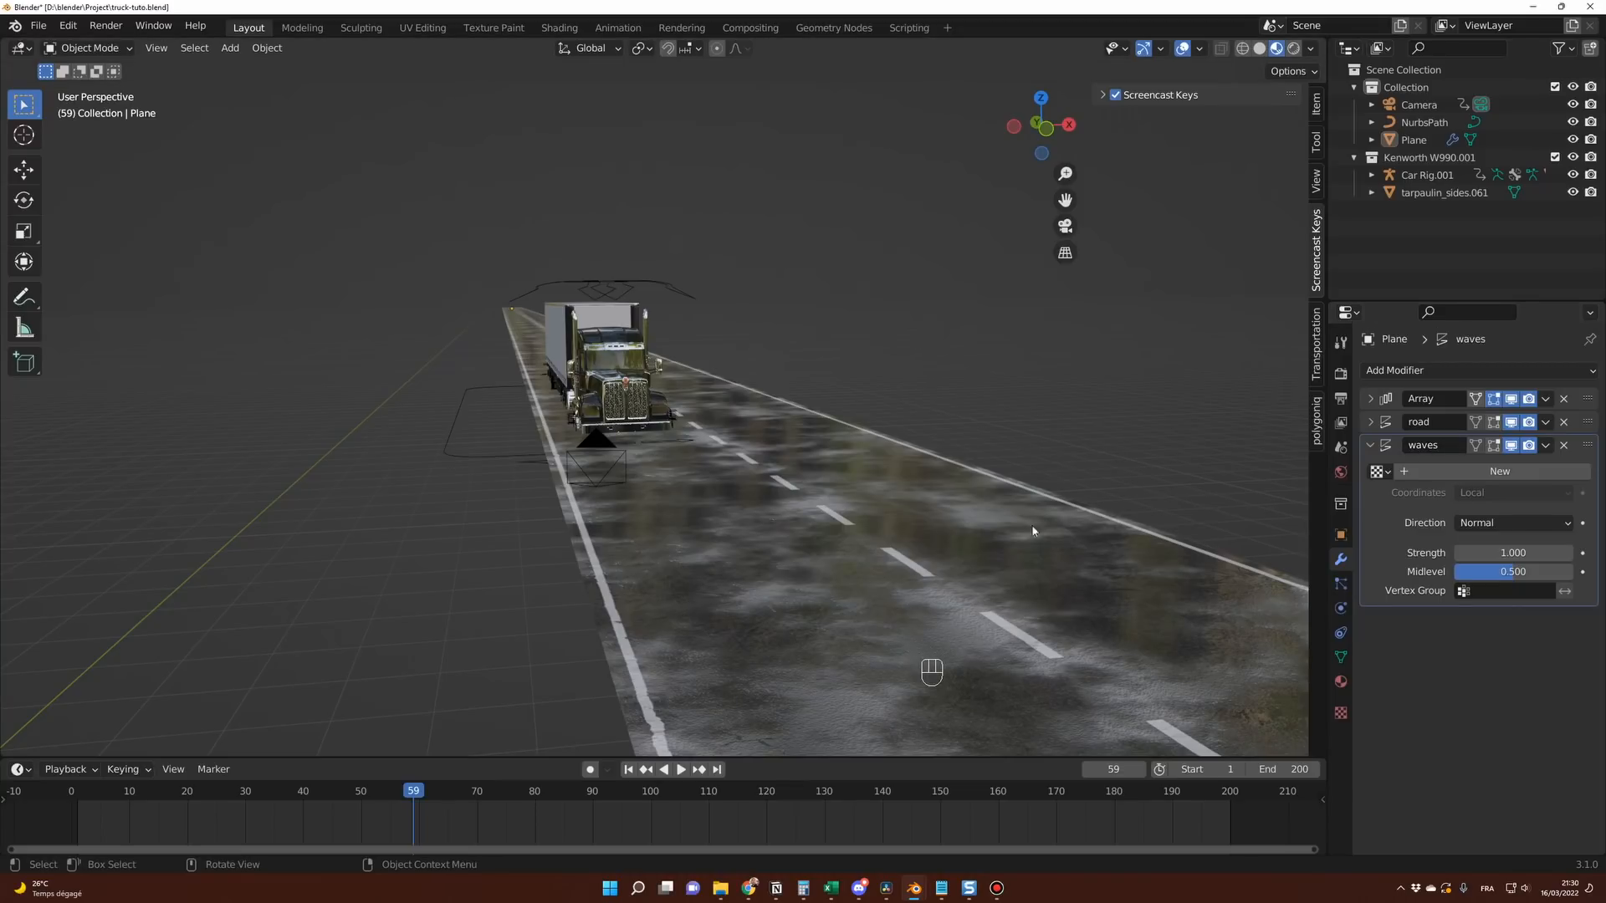
# Assign the existing "Texture" to the waves modifier and set its strength to 0.2.
pyautogui.click(1385, 475)
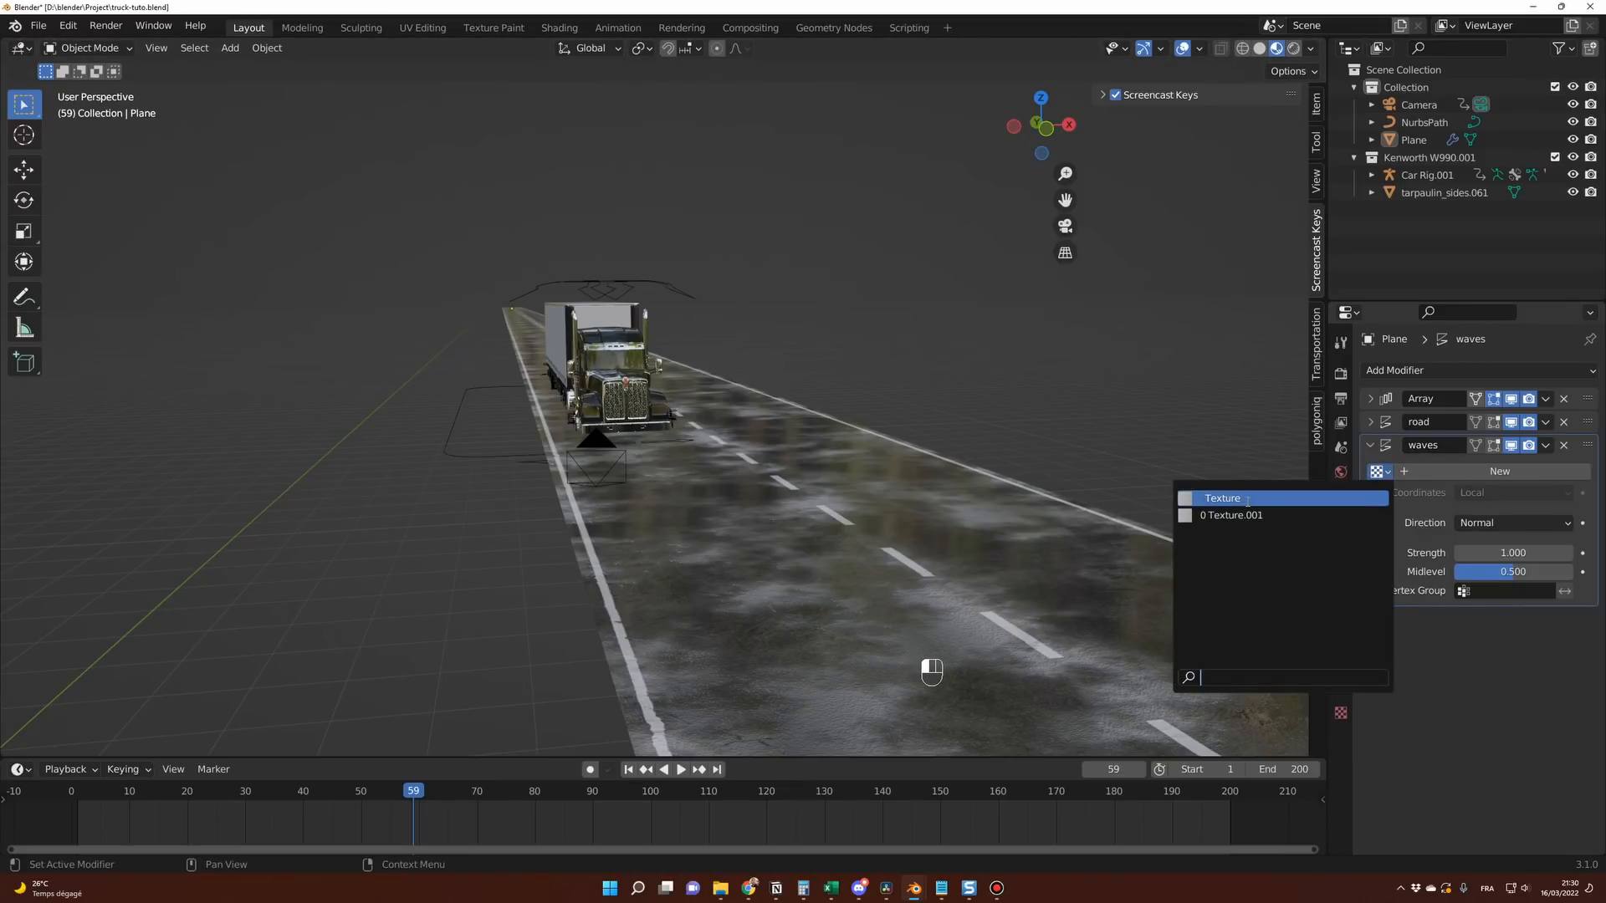
pyautogui.click(1247, 500)
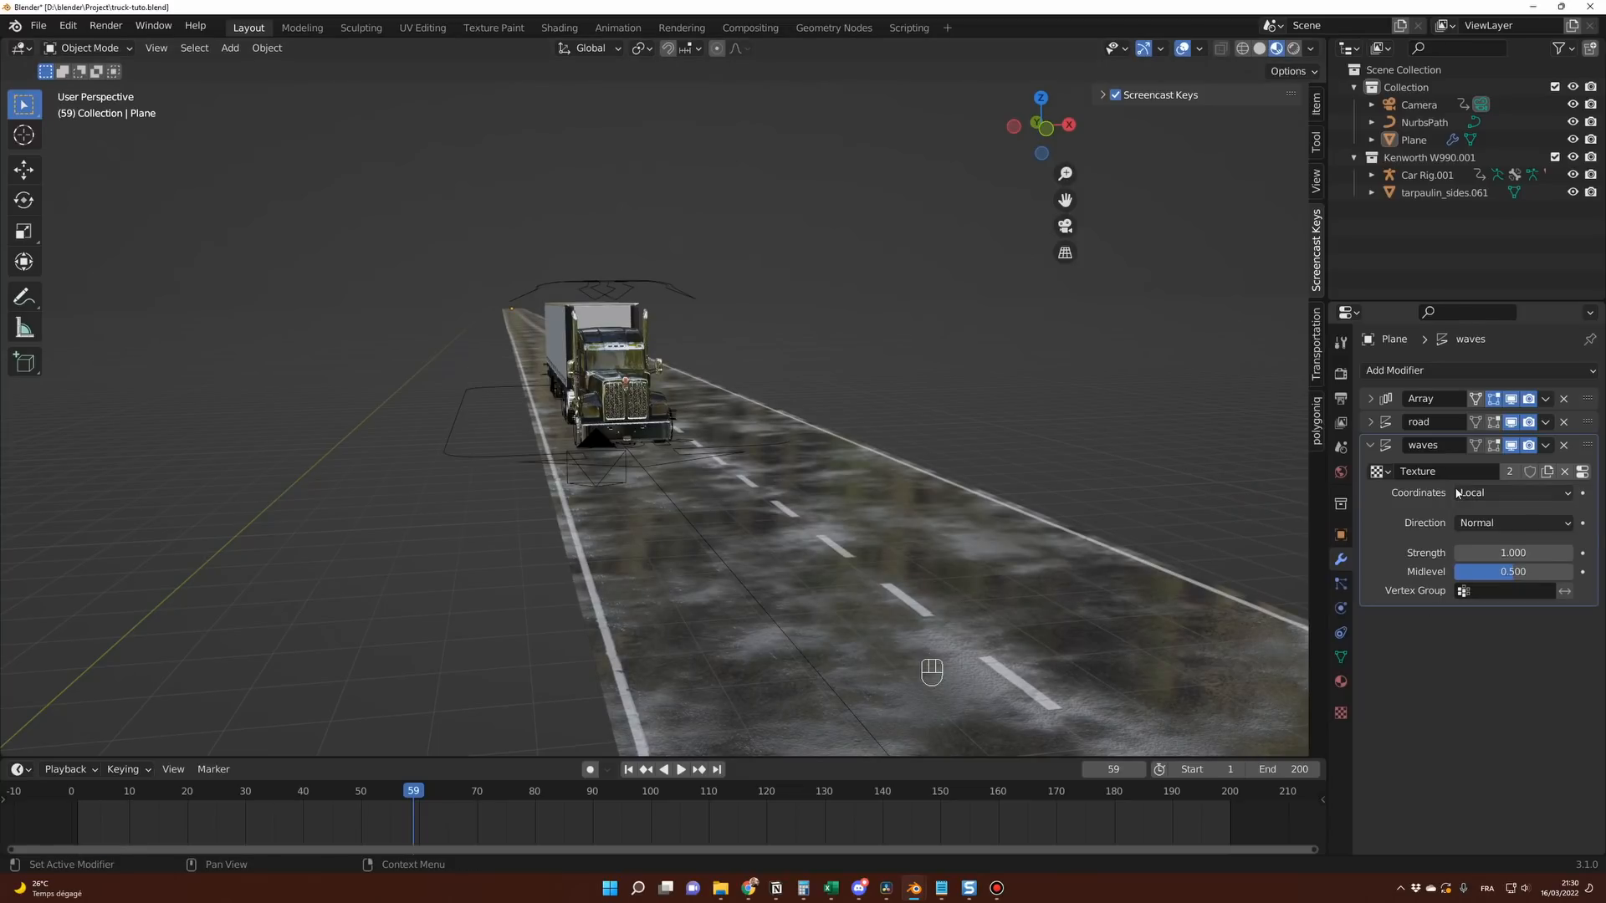
pyautogui.click(1483, 552)
pyautogui.write('0.2')
pyautogui.press('Return')
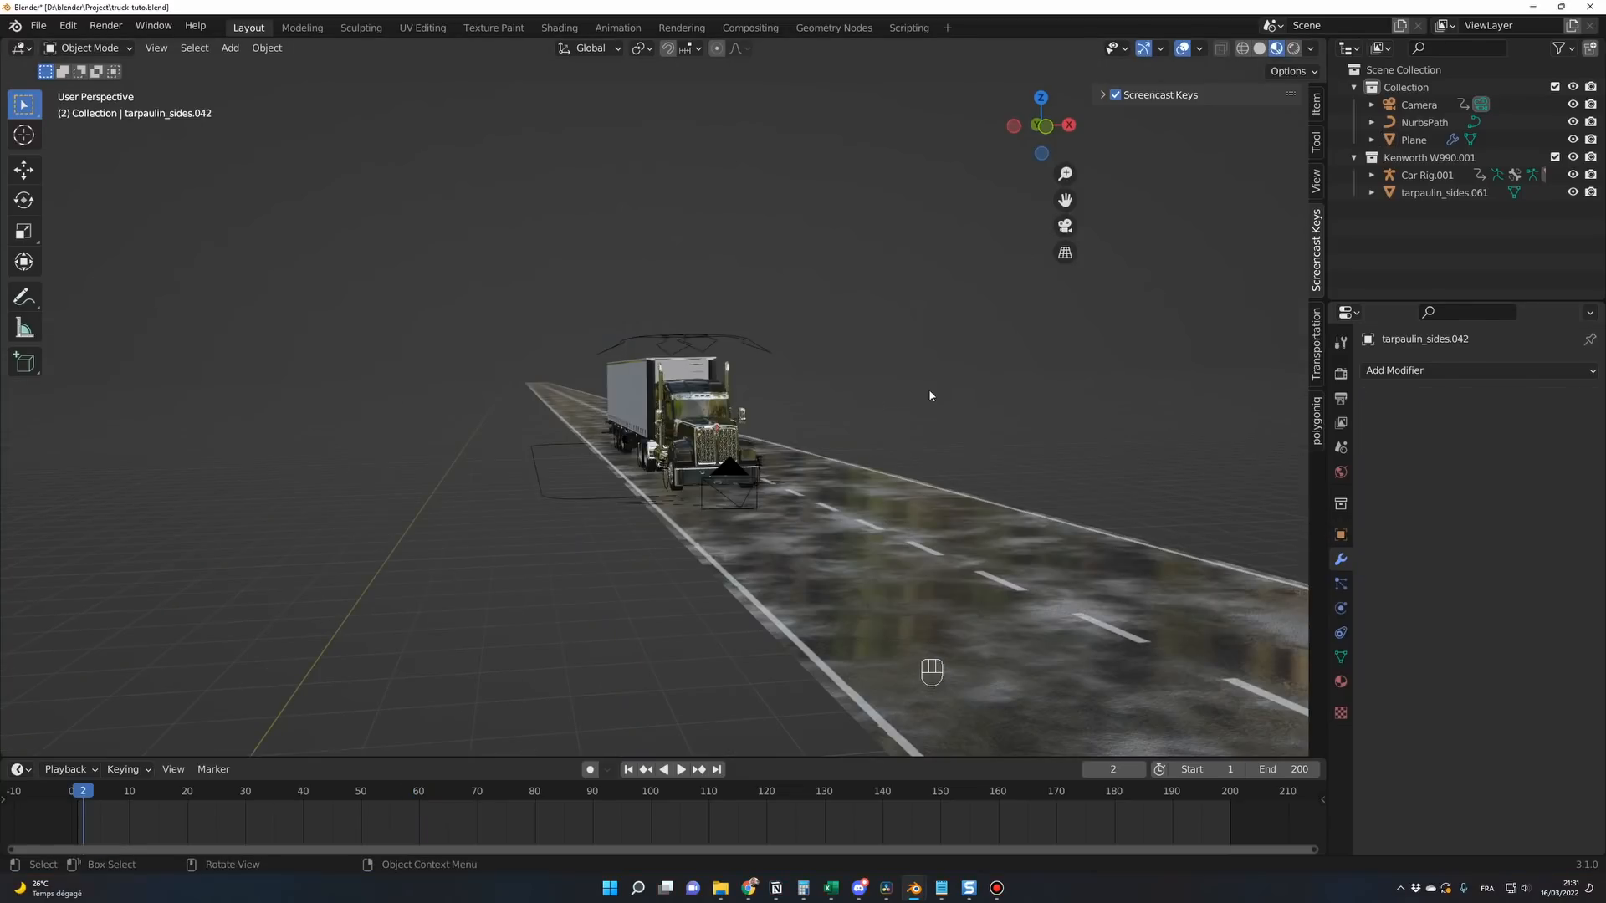
# Play the truck animation through the camera to check its motion on the displaced road, then leave the camera view.
pyautogui.press('KP_0')
pyautogui.press('space')
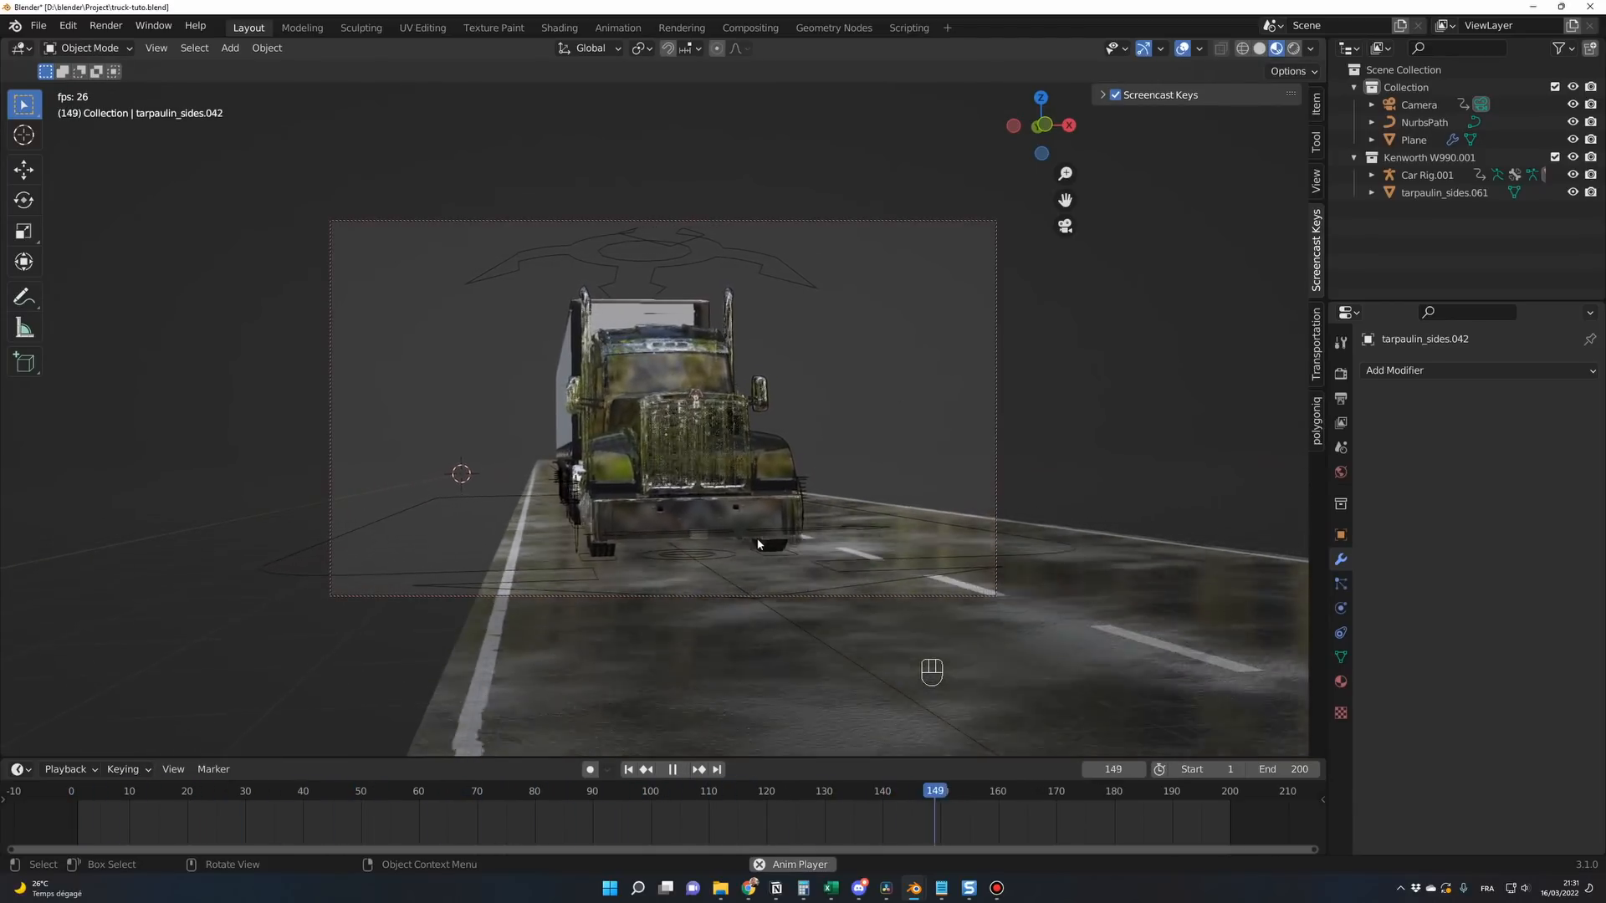
pyautogui.press('space')
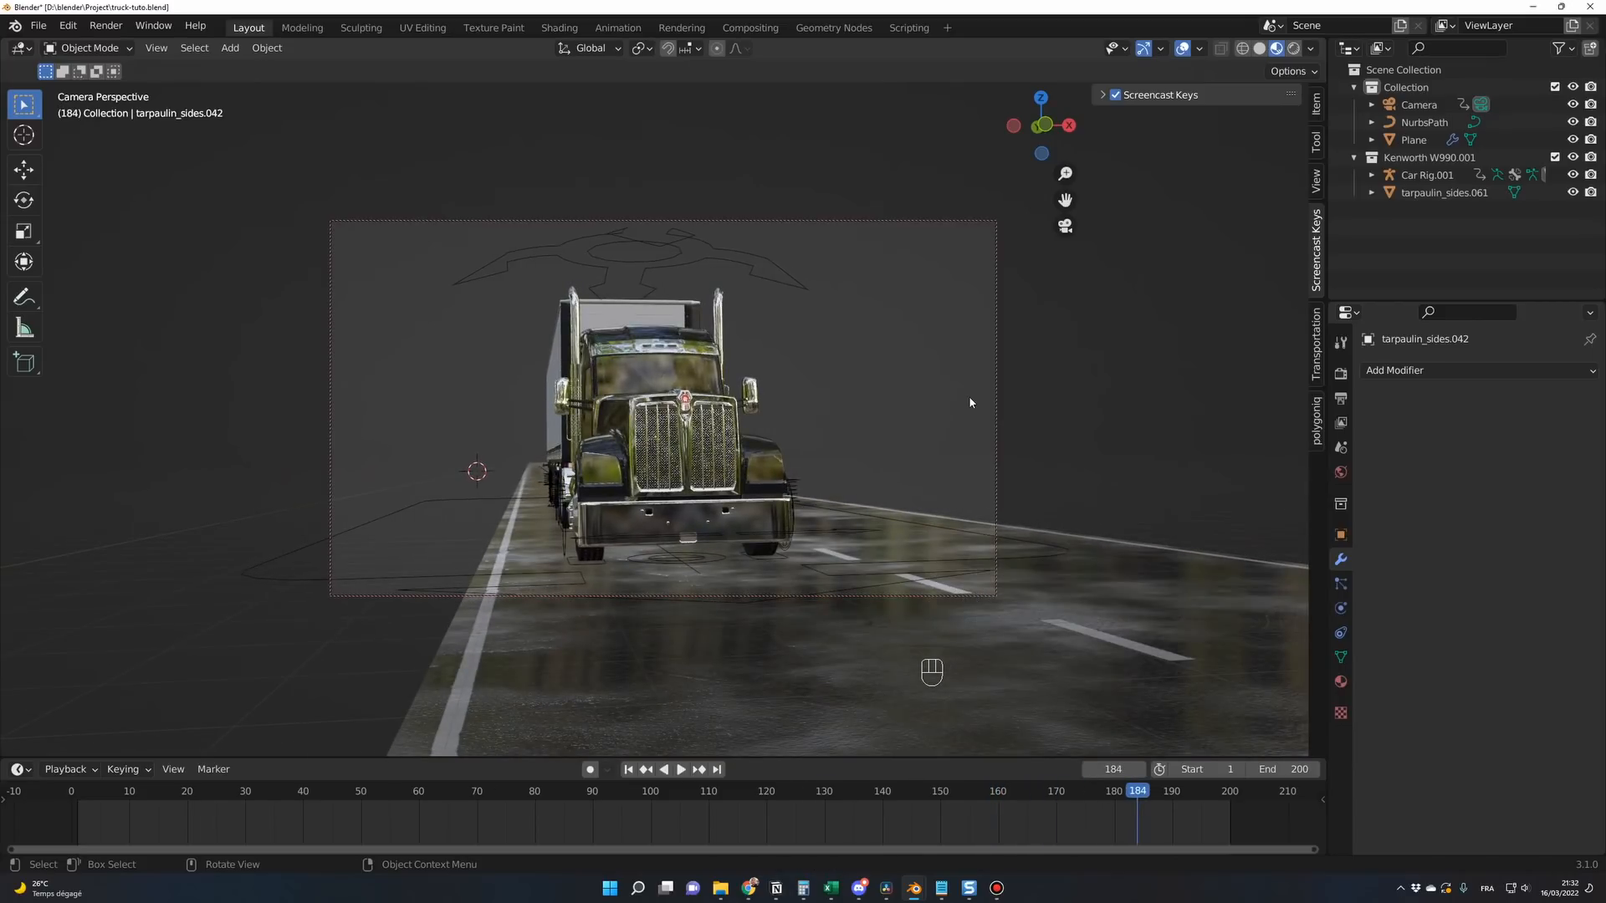
pyautogui.press('KP_0')
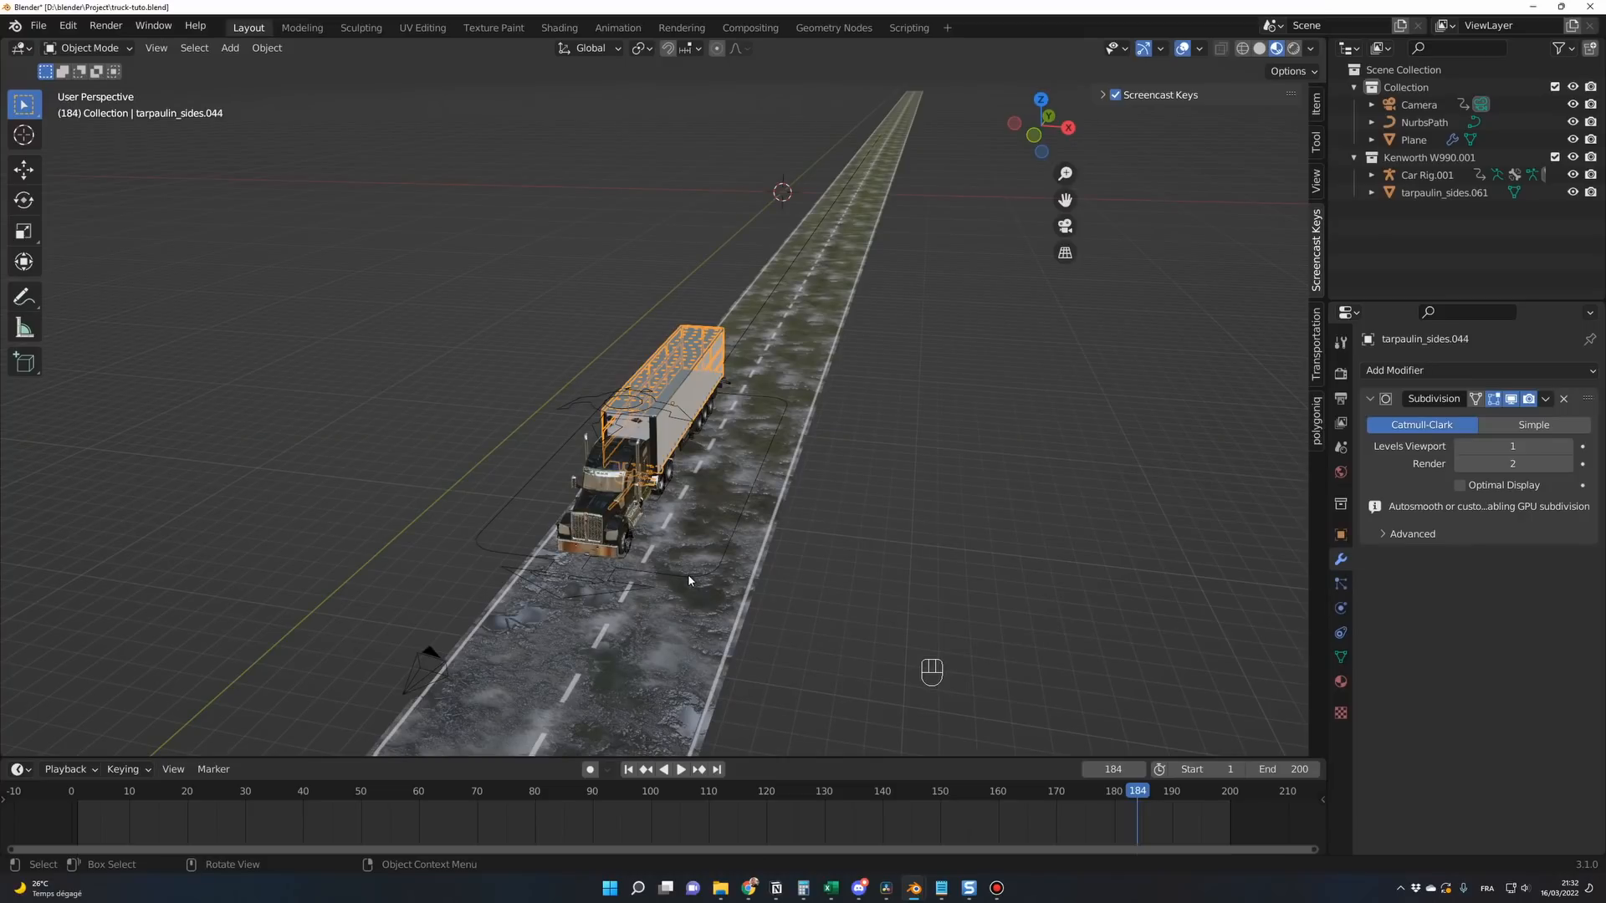
# Select the truck's Car Rig and expand its Rigacar Ground Sensors settings.
pyautogui.click(689, 576)
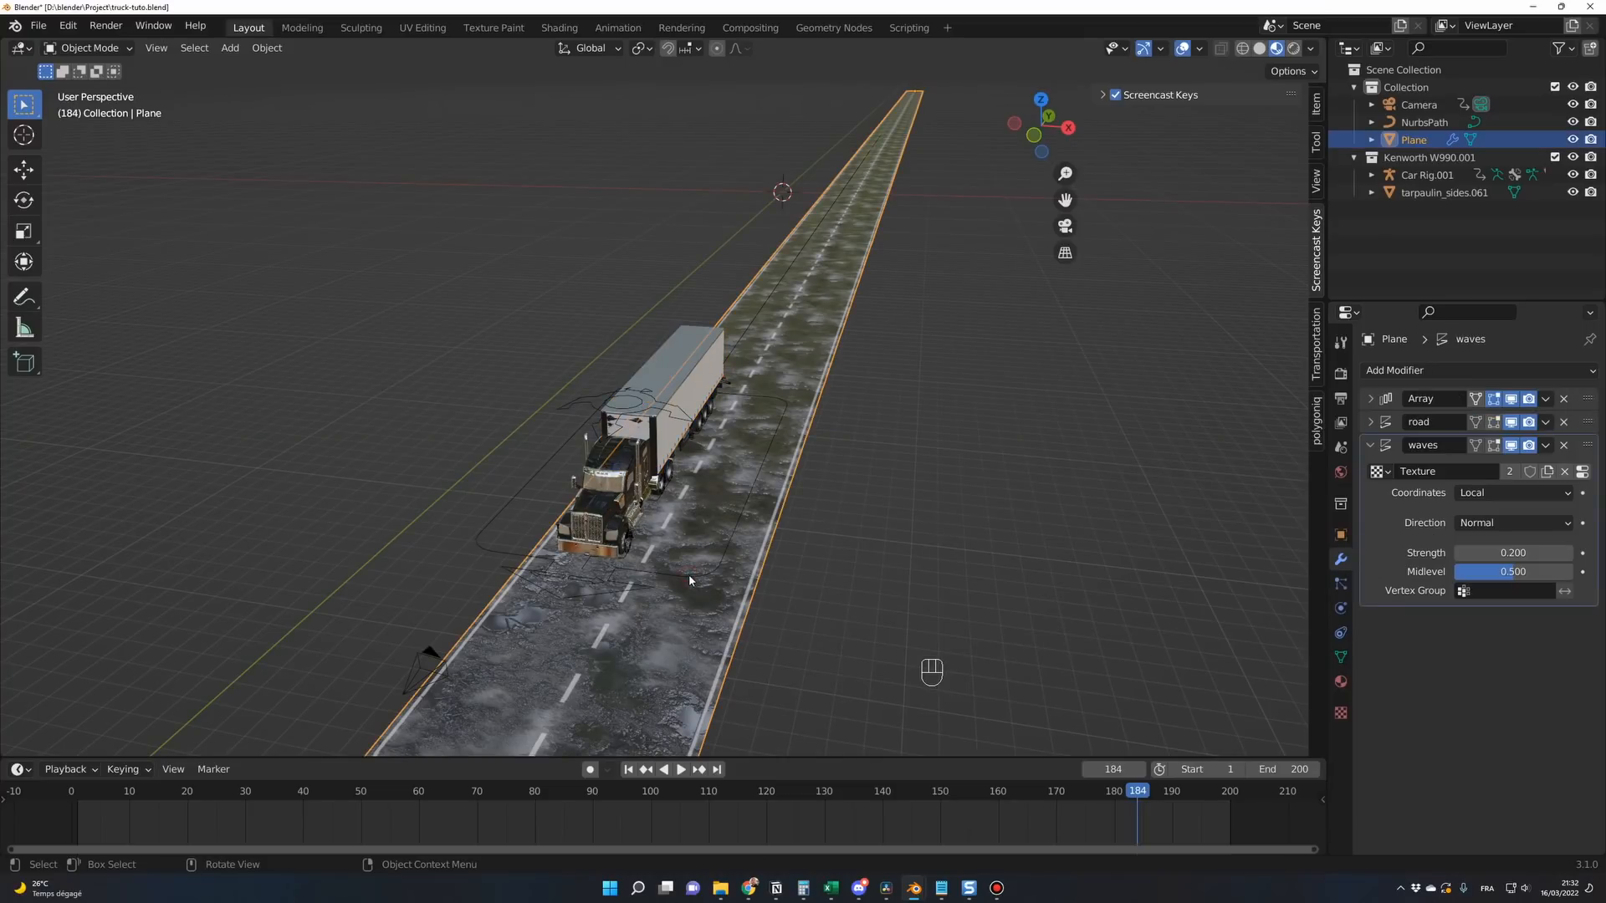
pyautogui.click(710, 575)
pyautogui.press('n')
pyautogui.press('n')
pyautogui.press('n')
pyautogui.press('n')
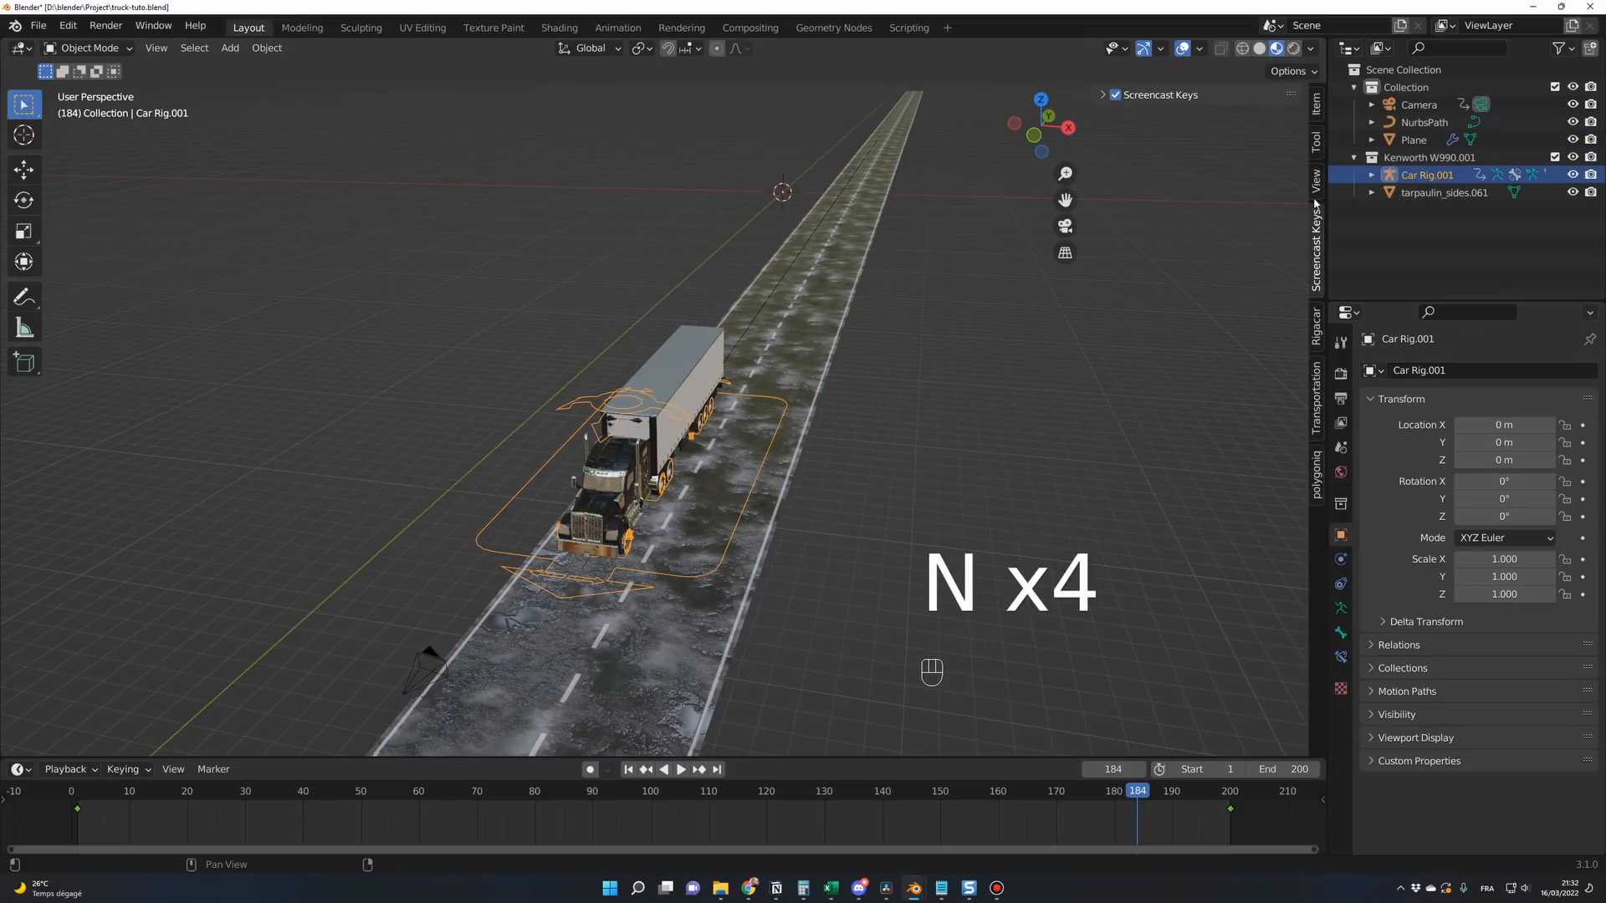
pyautogui.click(1316, 326)
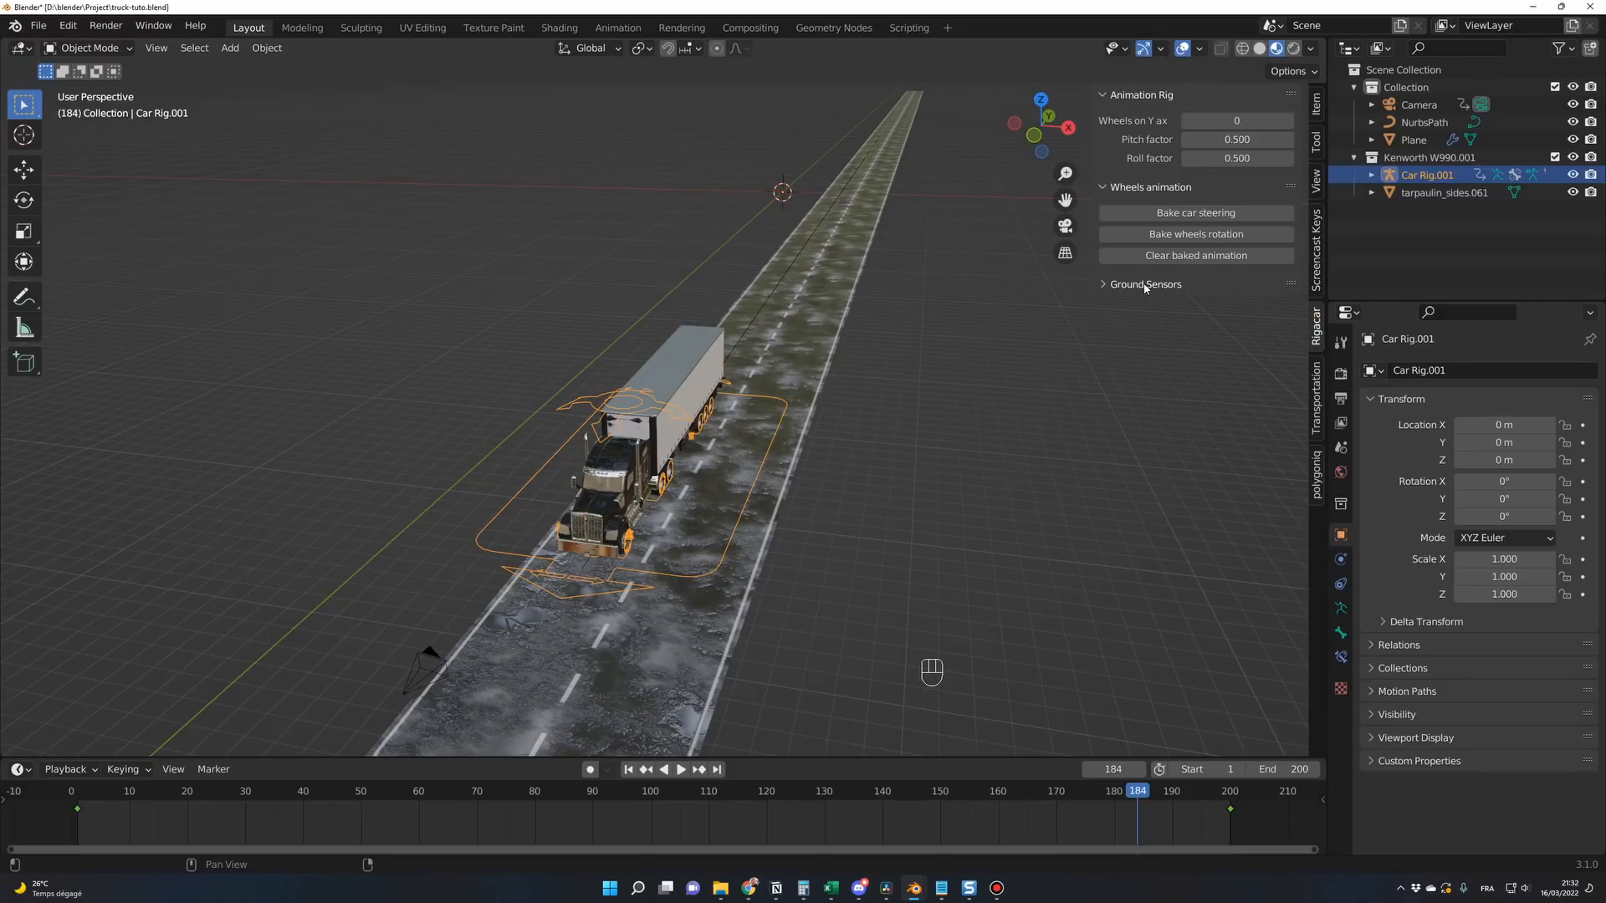
pyautogui.click(1145, 285)
# Assign the road plane as the ground for the front axle and front left wheel sensors.
pyautogui.scroll(-2, 975, 369)
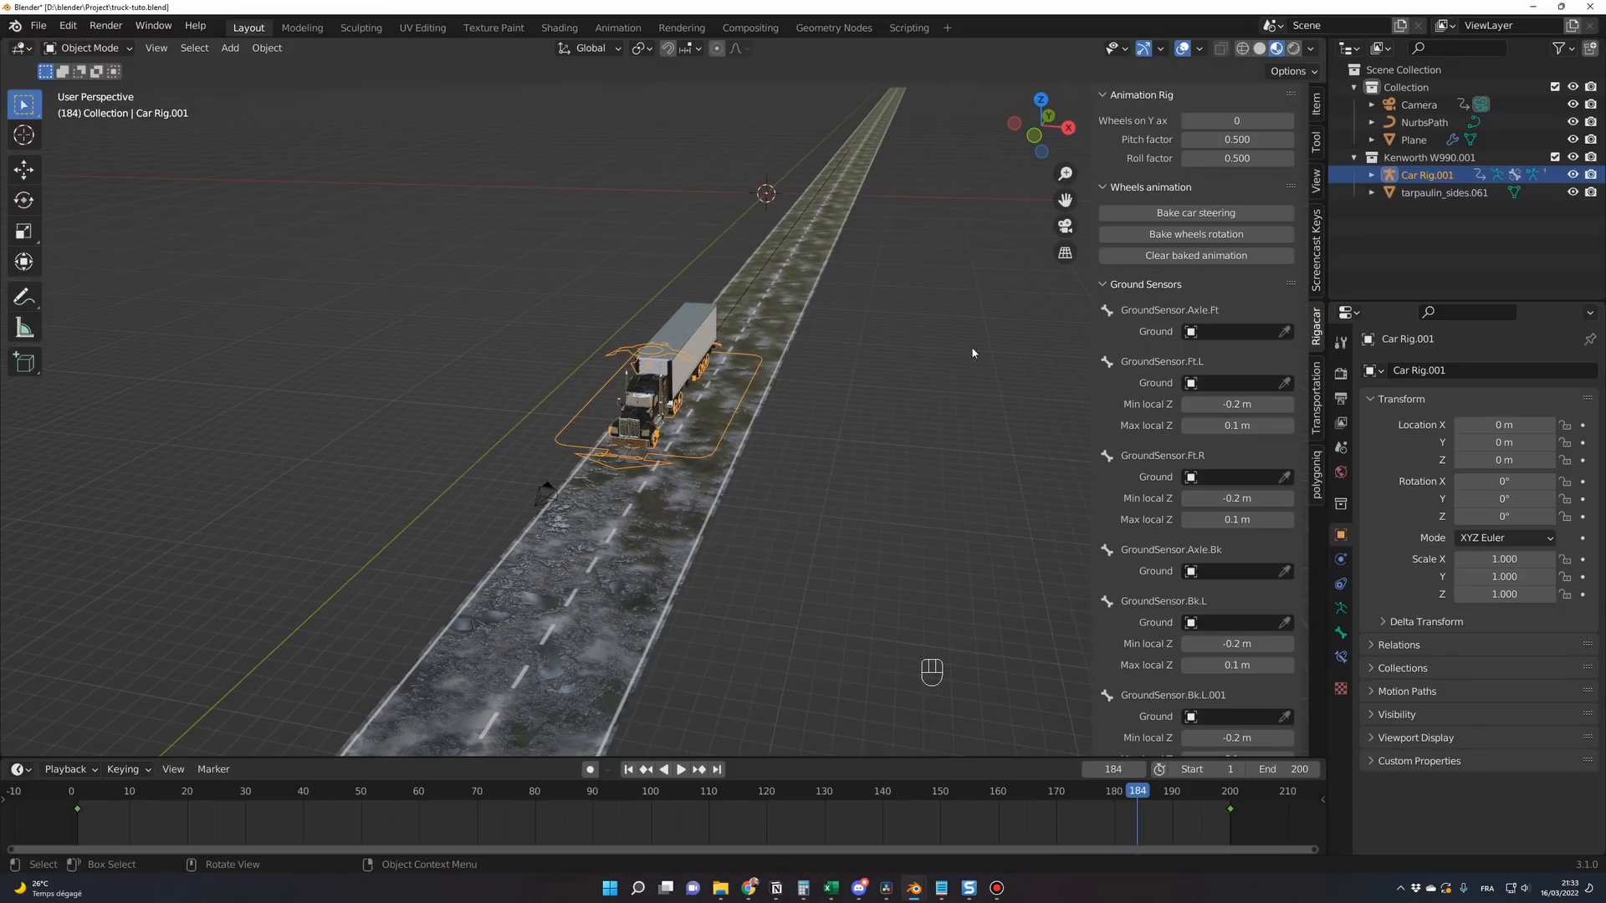
pyautogui.click(1285, 333)
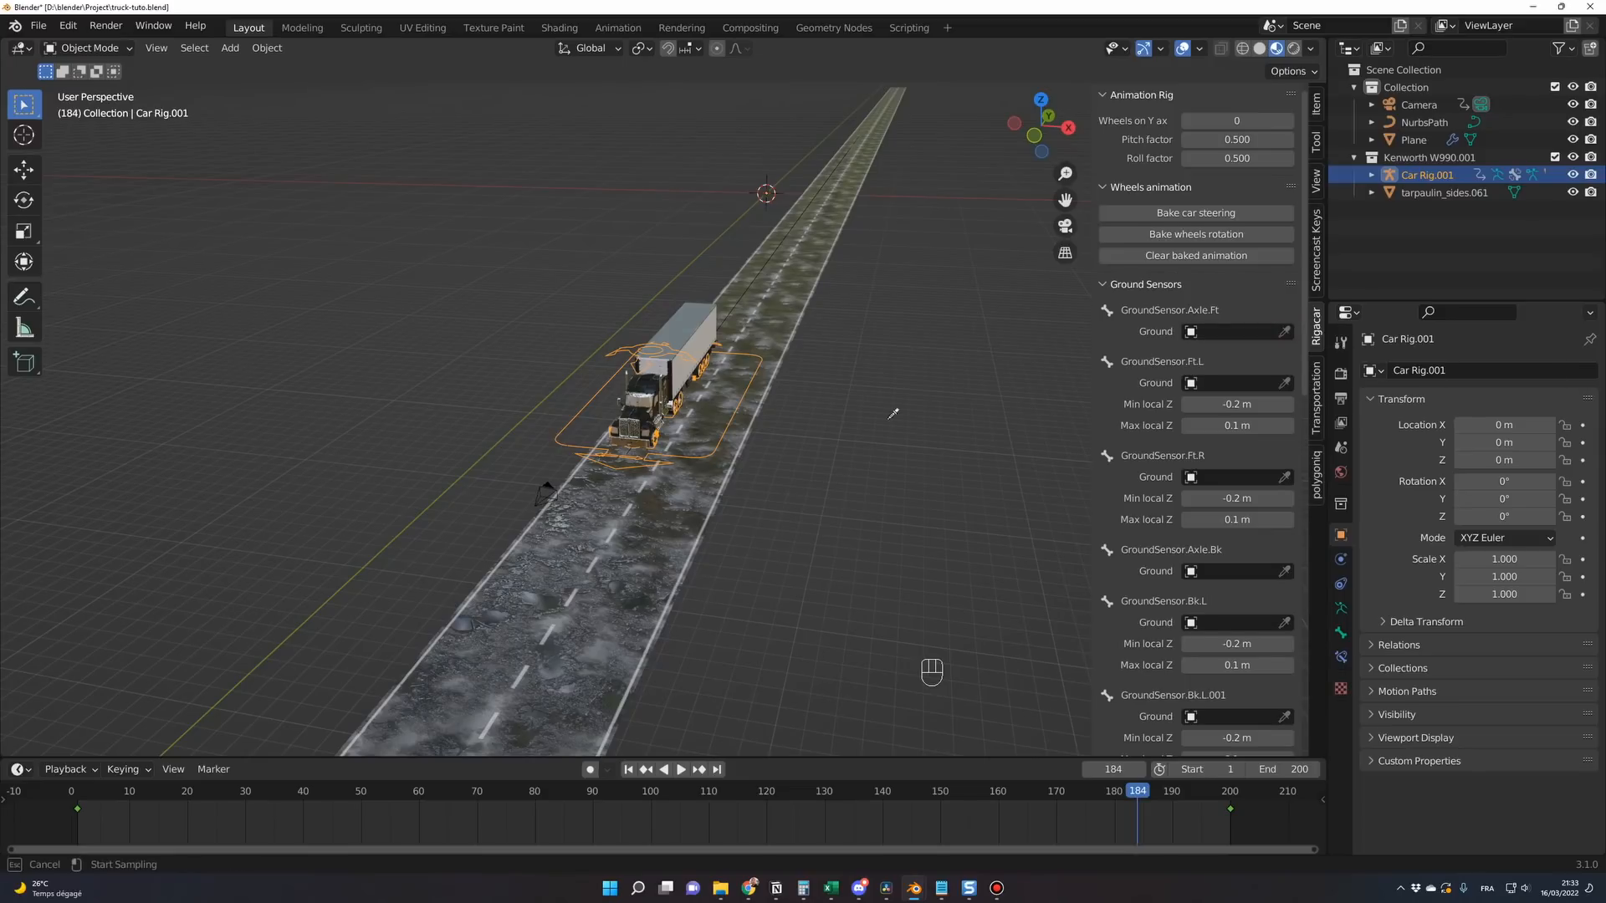
pyautogui.click(682, 503)
pyautogui.click(1286, 426)
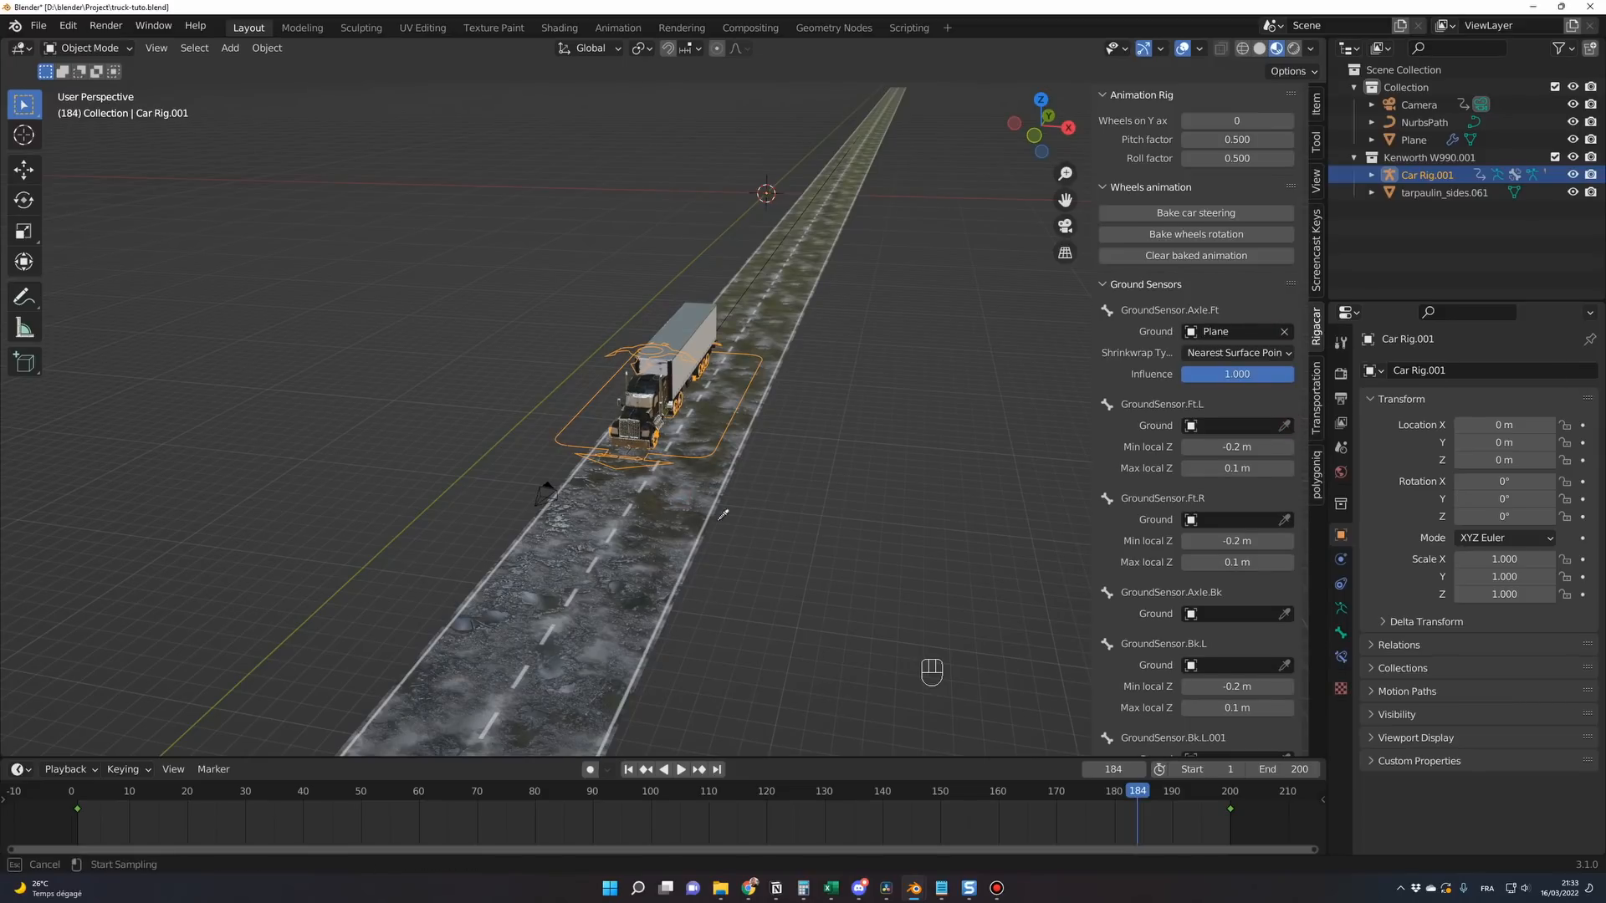
pyautogui.click(676, 505)
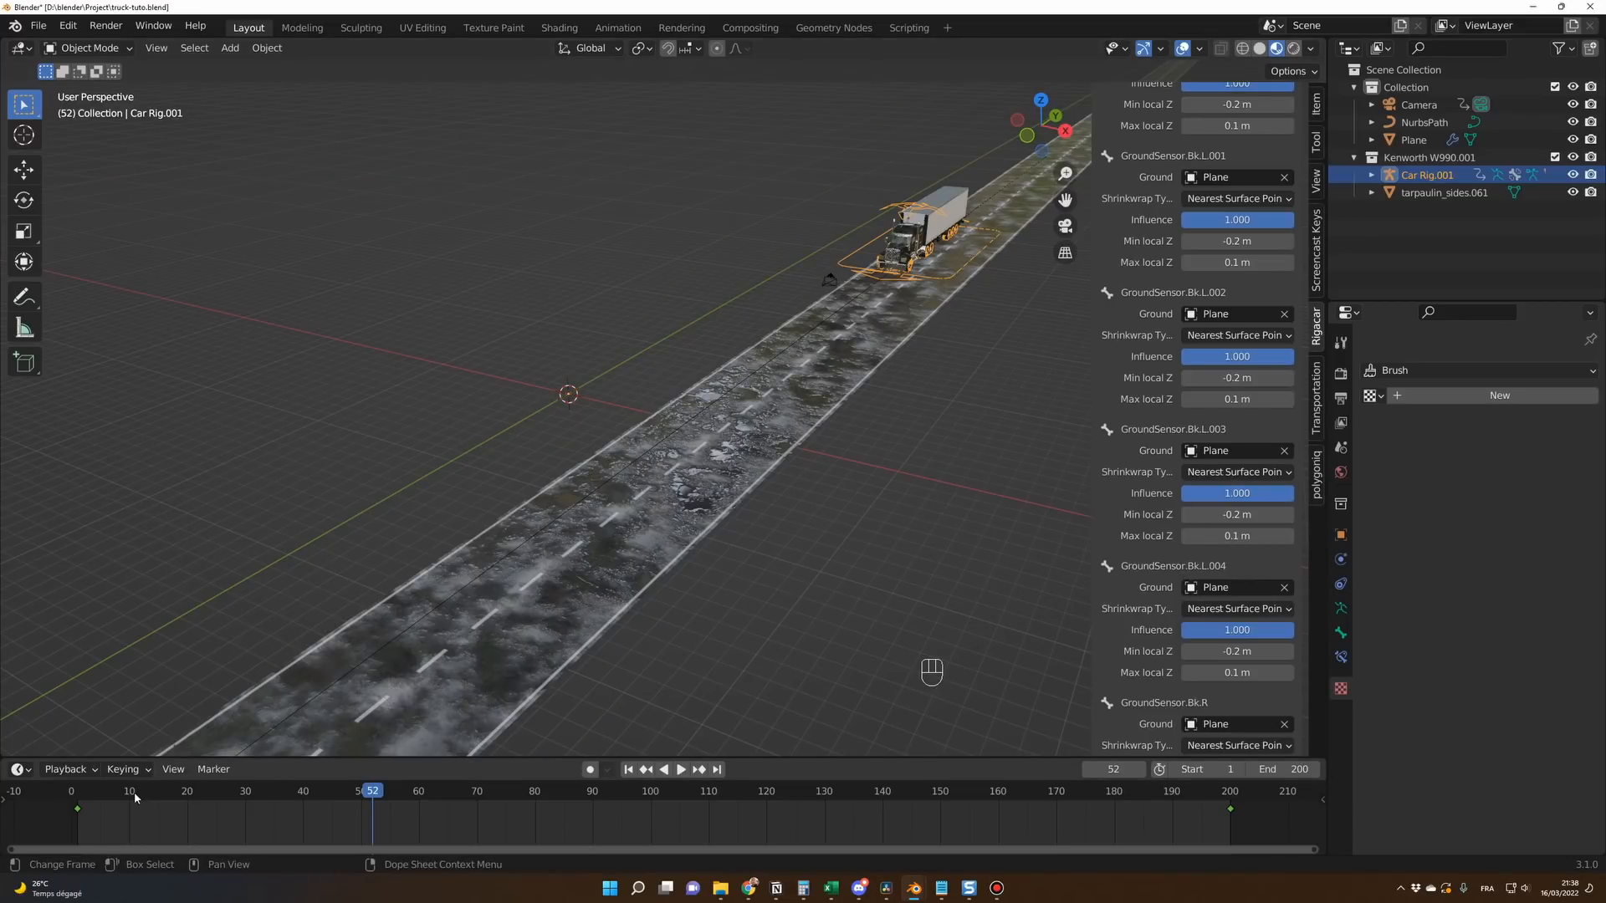
# Play the animation from frame 1 through the camera with the rig deselected to check the truck's movement.
pyautogui.click(81, 795)
pyautogui.press('space')
pyautogui.press('KP_0')
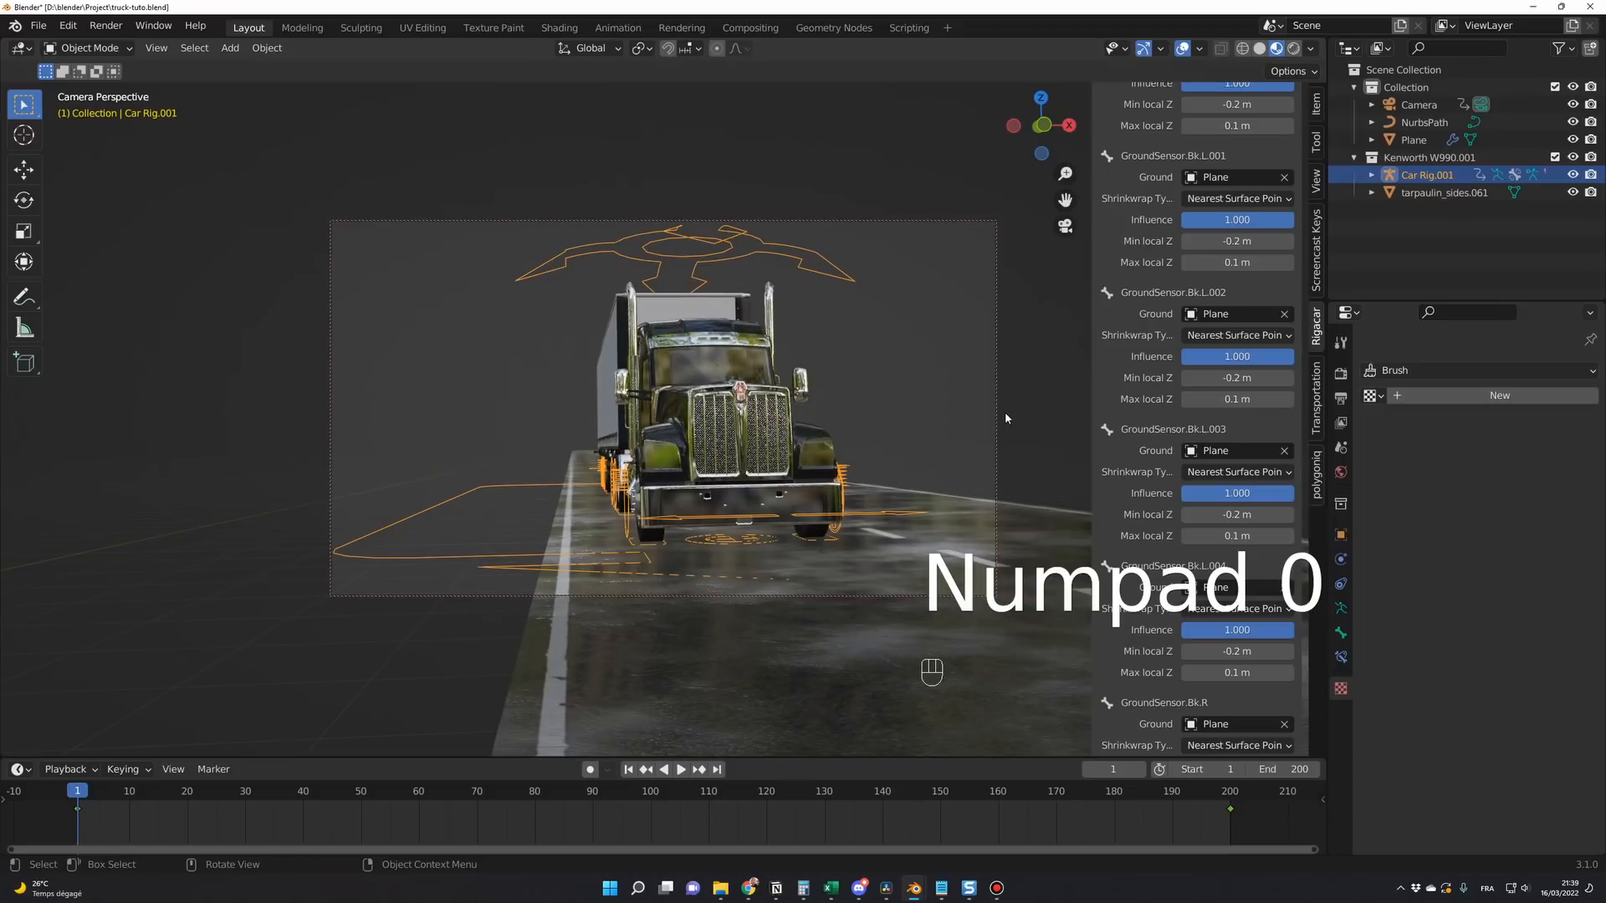
pyautogui.click(204, 351)
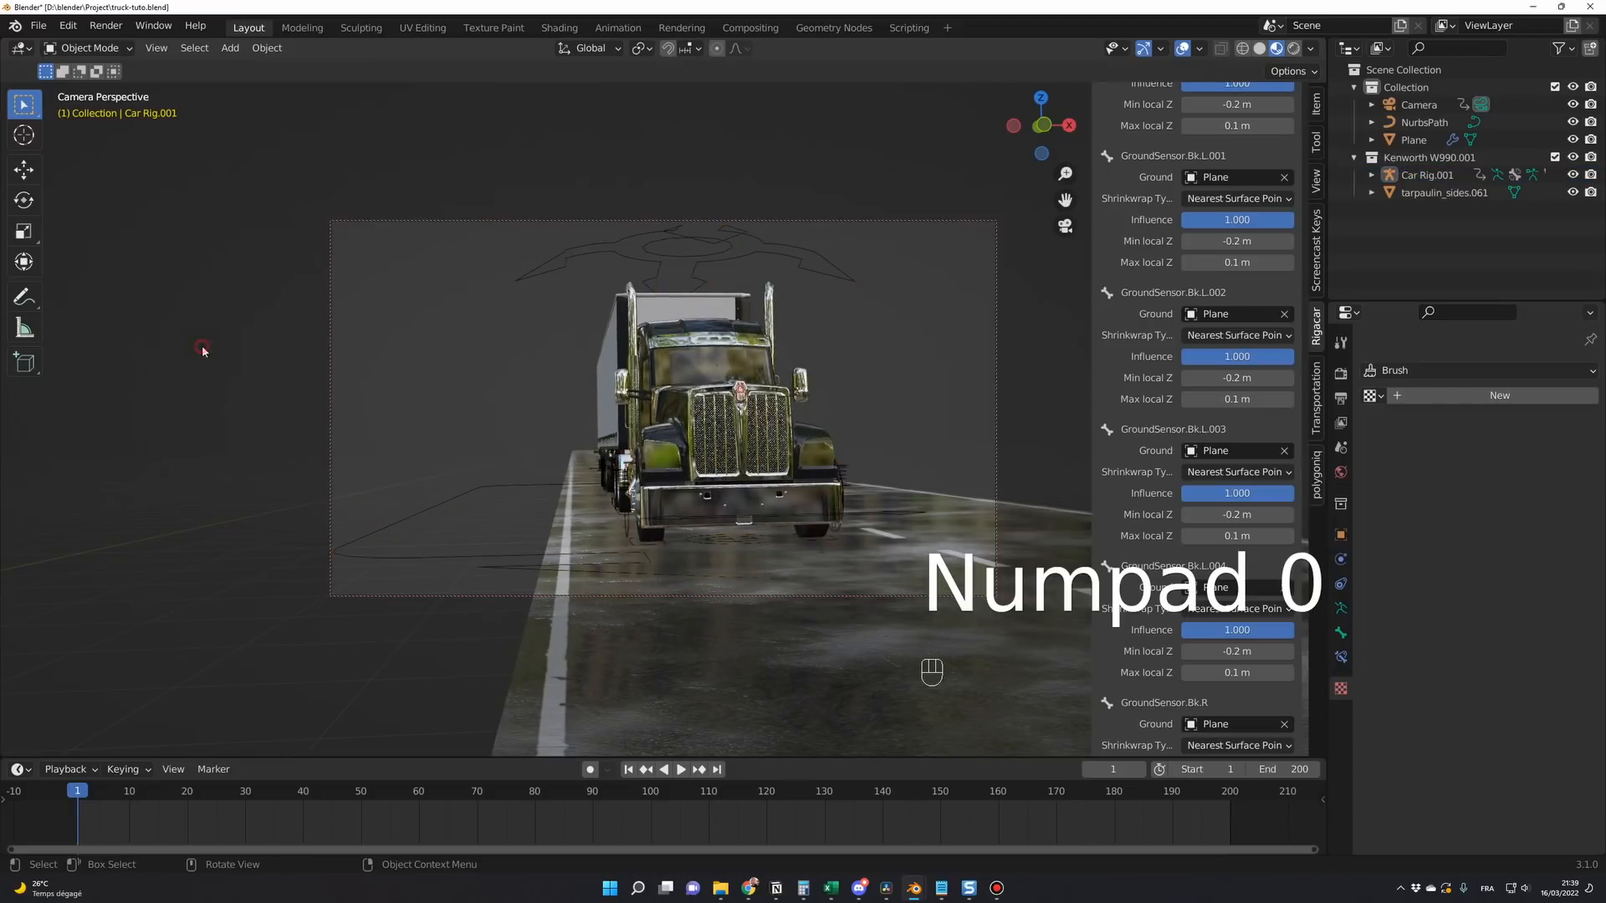
pyautogui.press('space')
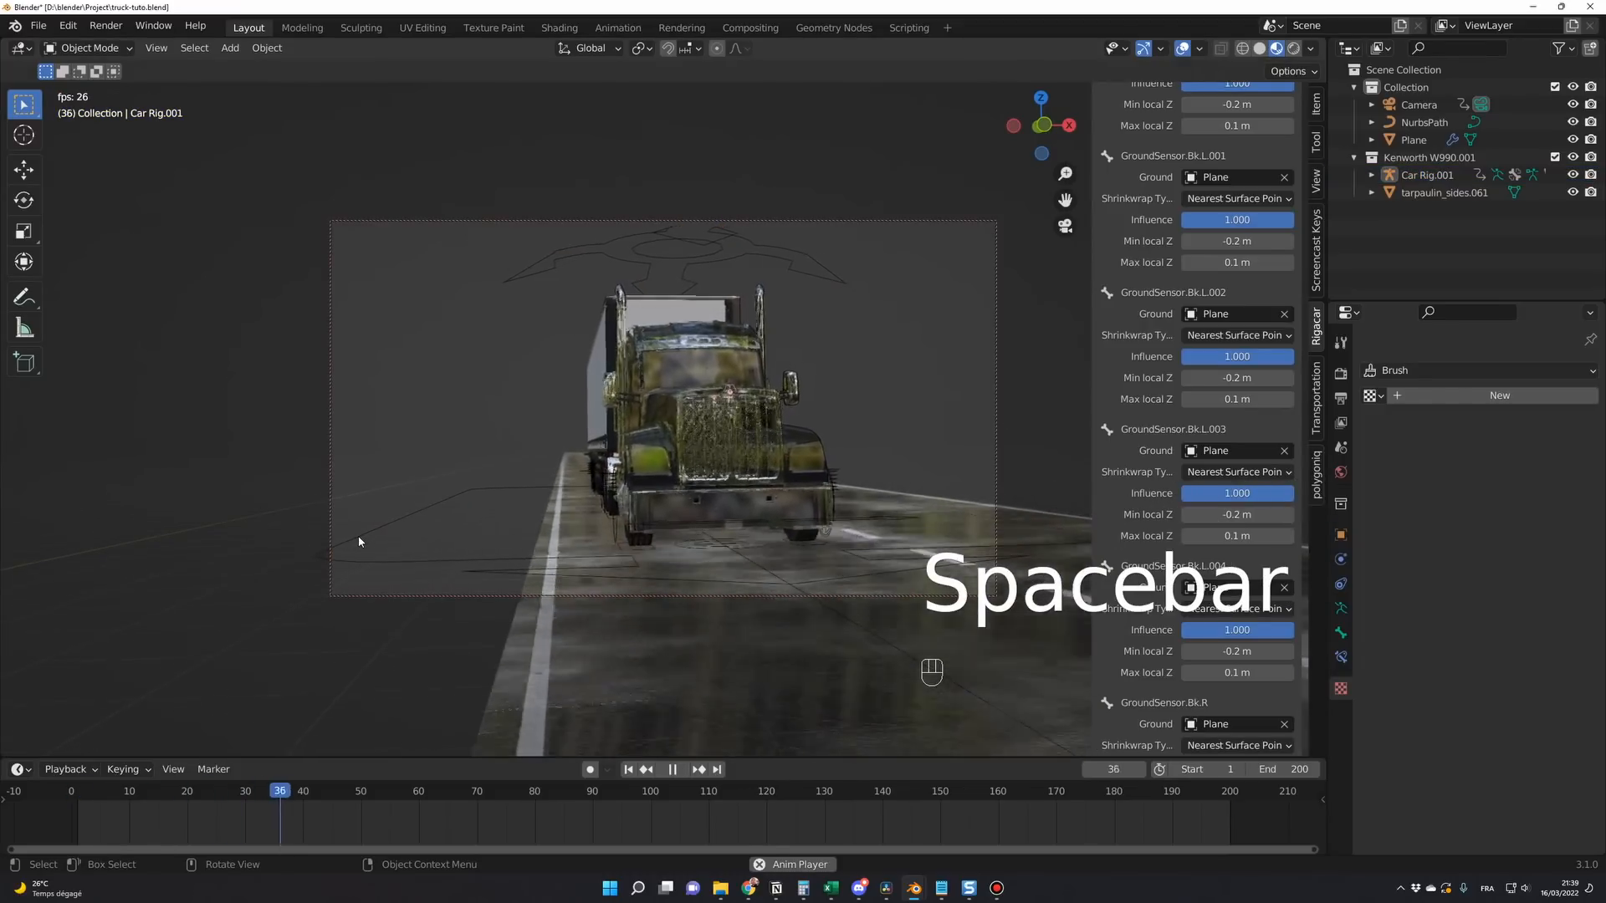
pyautogui.press('space')
# Switch the viewport to Solid shading and continue playing the truck animation.
pyautogui.press('z')
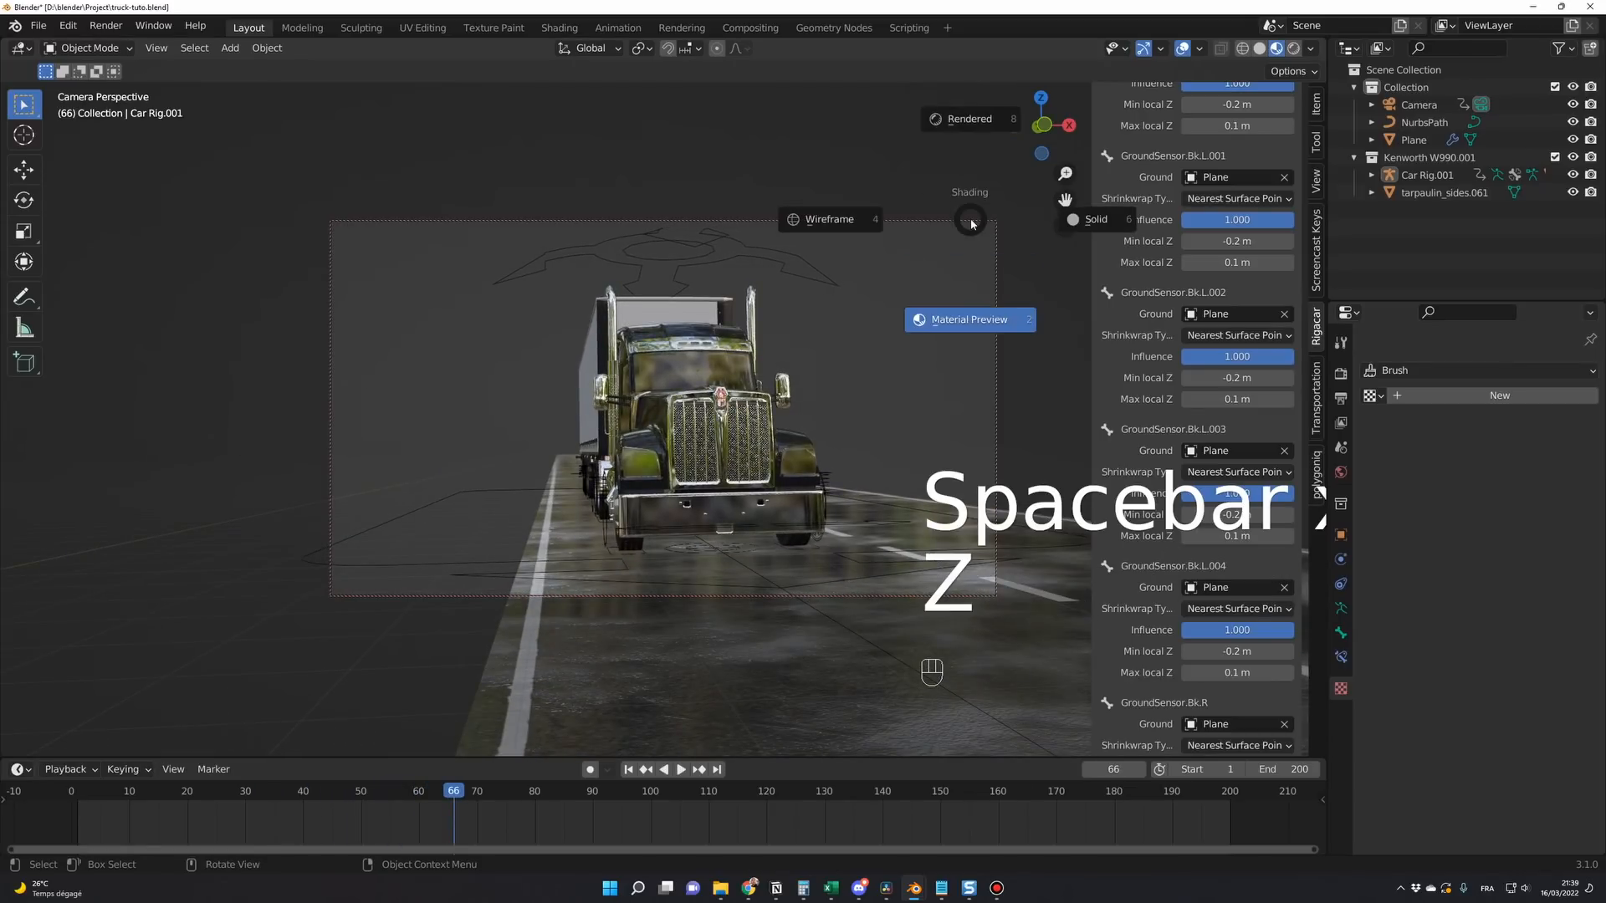
pyautogui.click(1088, 219)
pyautogui.press('space')
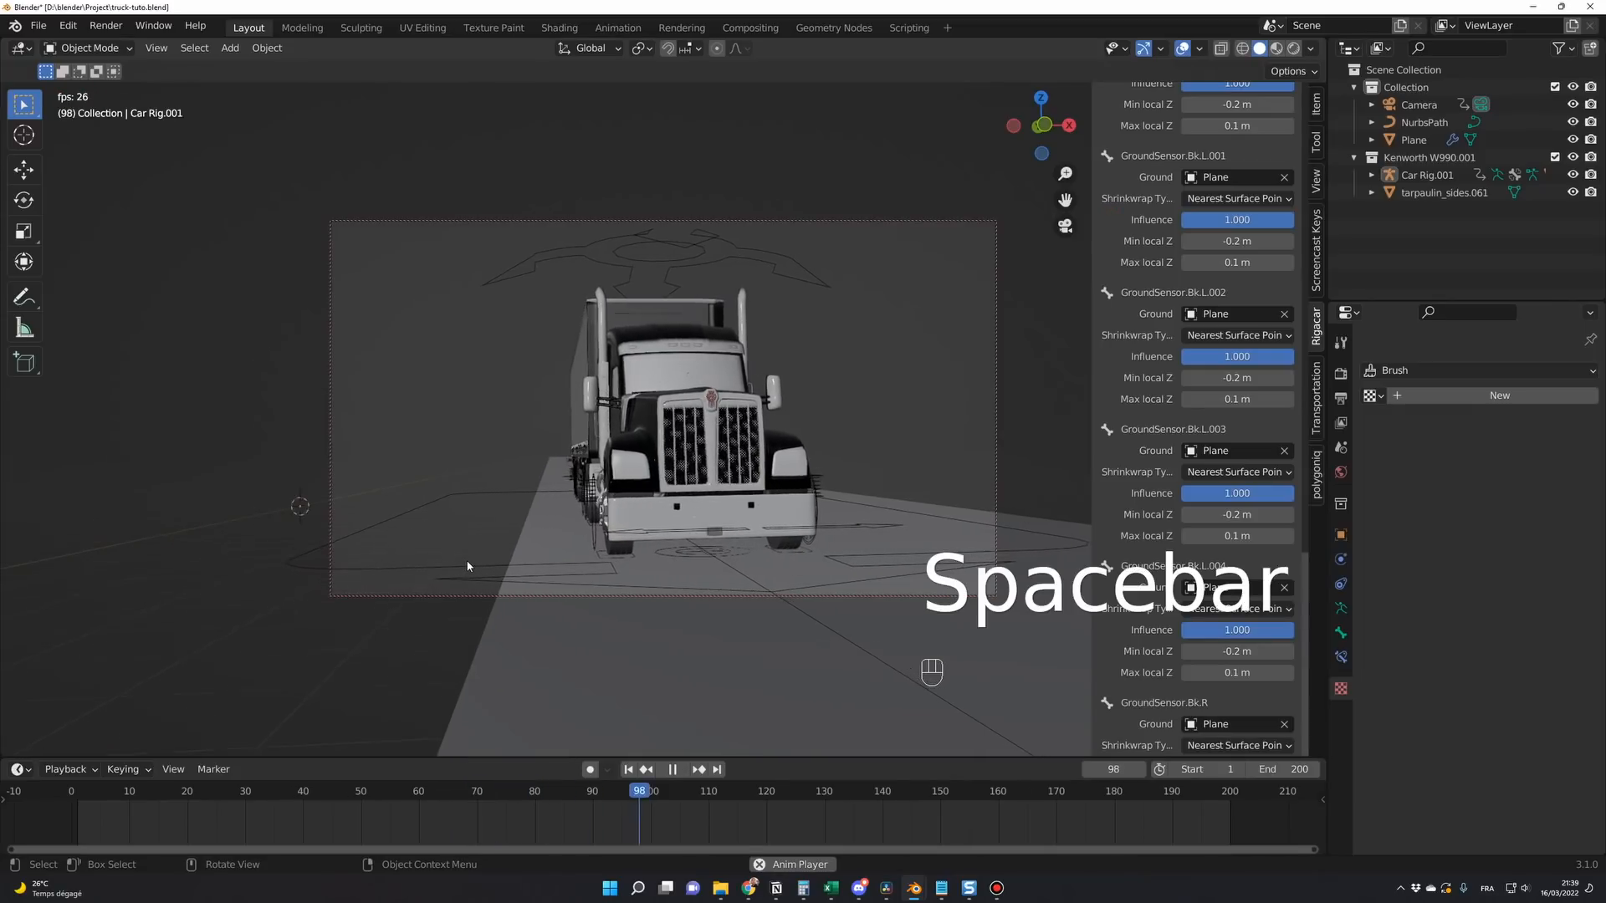
pyautogui.press('space')
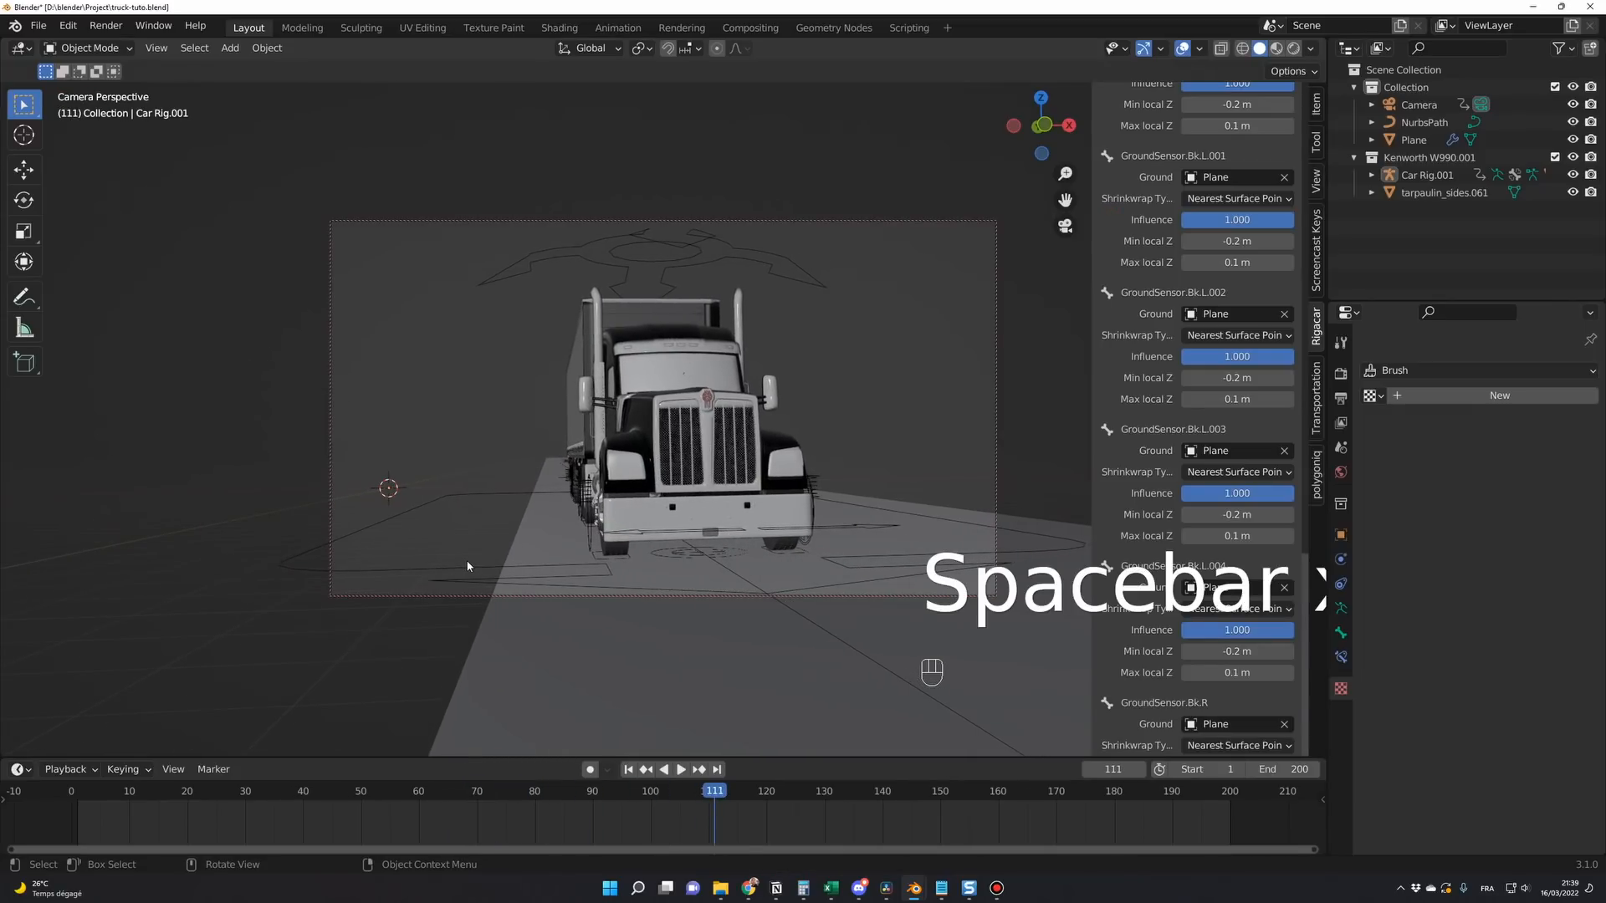
# Set the road plane's Clouds texture size to 2 and preview the truck animation.
pyautogui.click(689, 692)
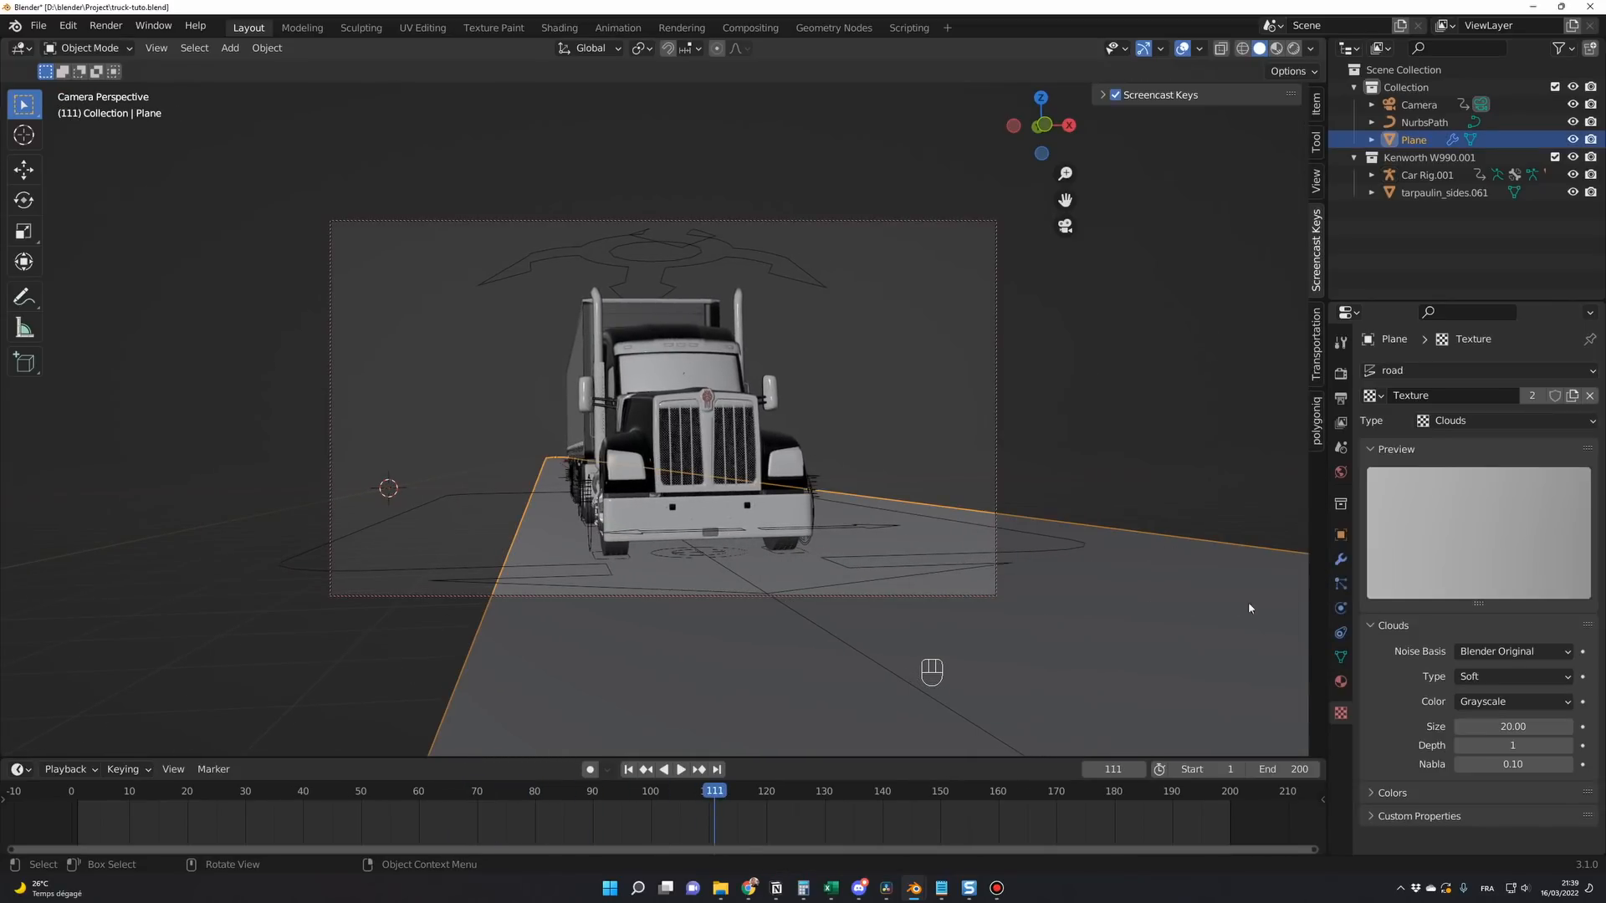
pyautogui.click(1485, 726)
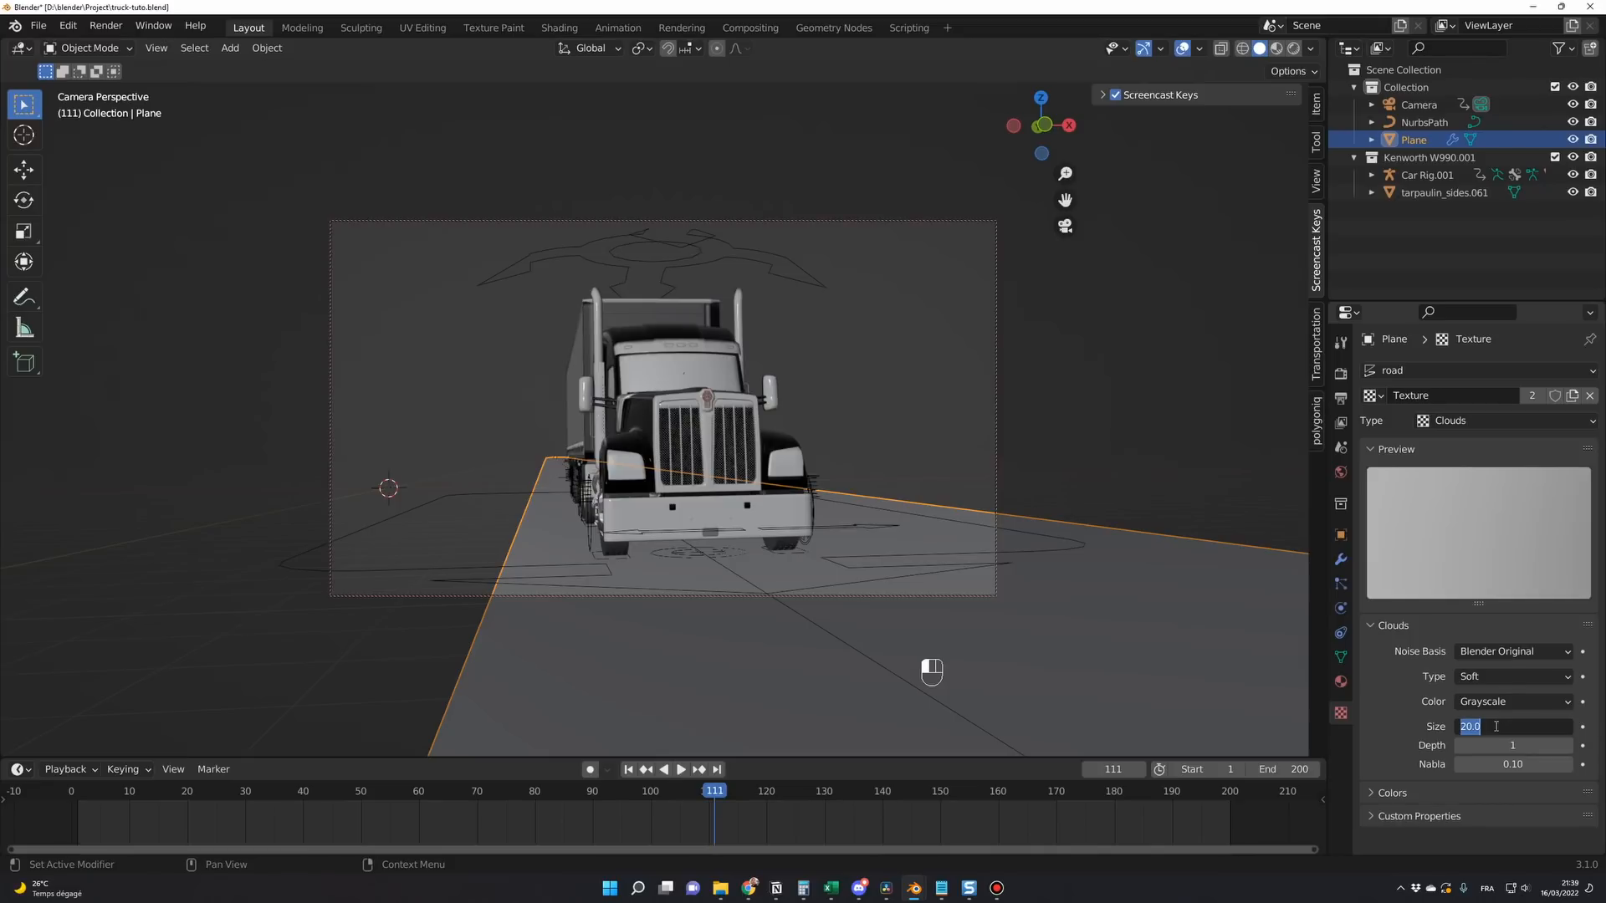
pyautogui.write('2')
pyautogui.press('Return')
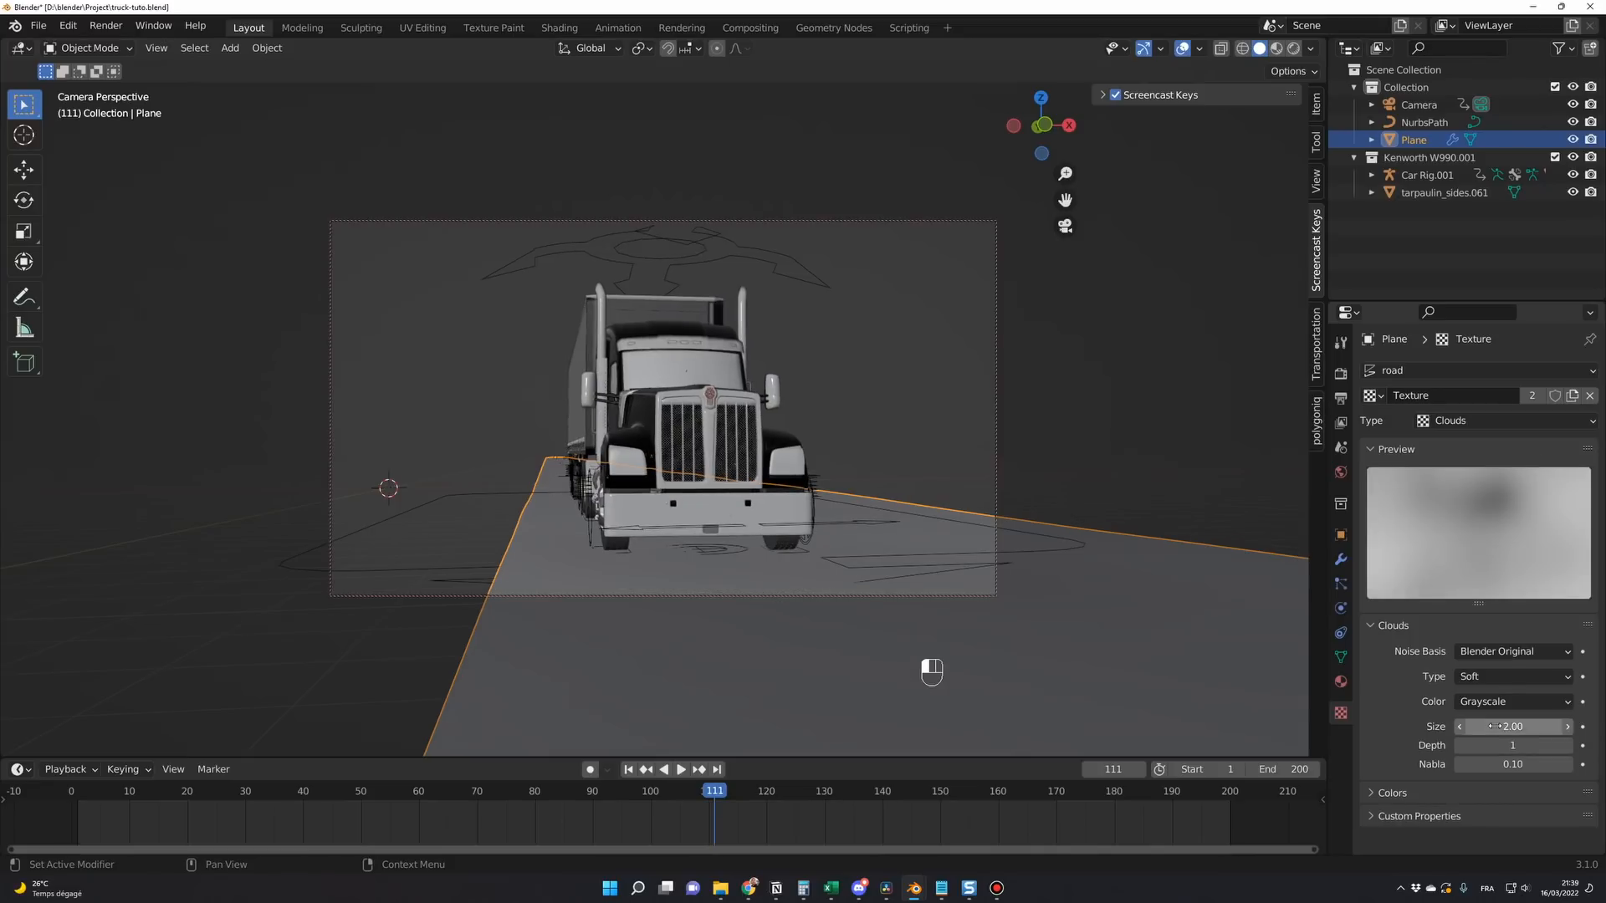
pyautogui.hotkey('shift', 'Left')
pyautogui.press('space')
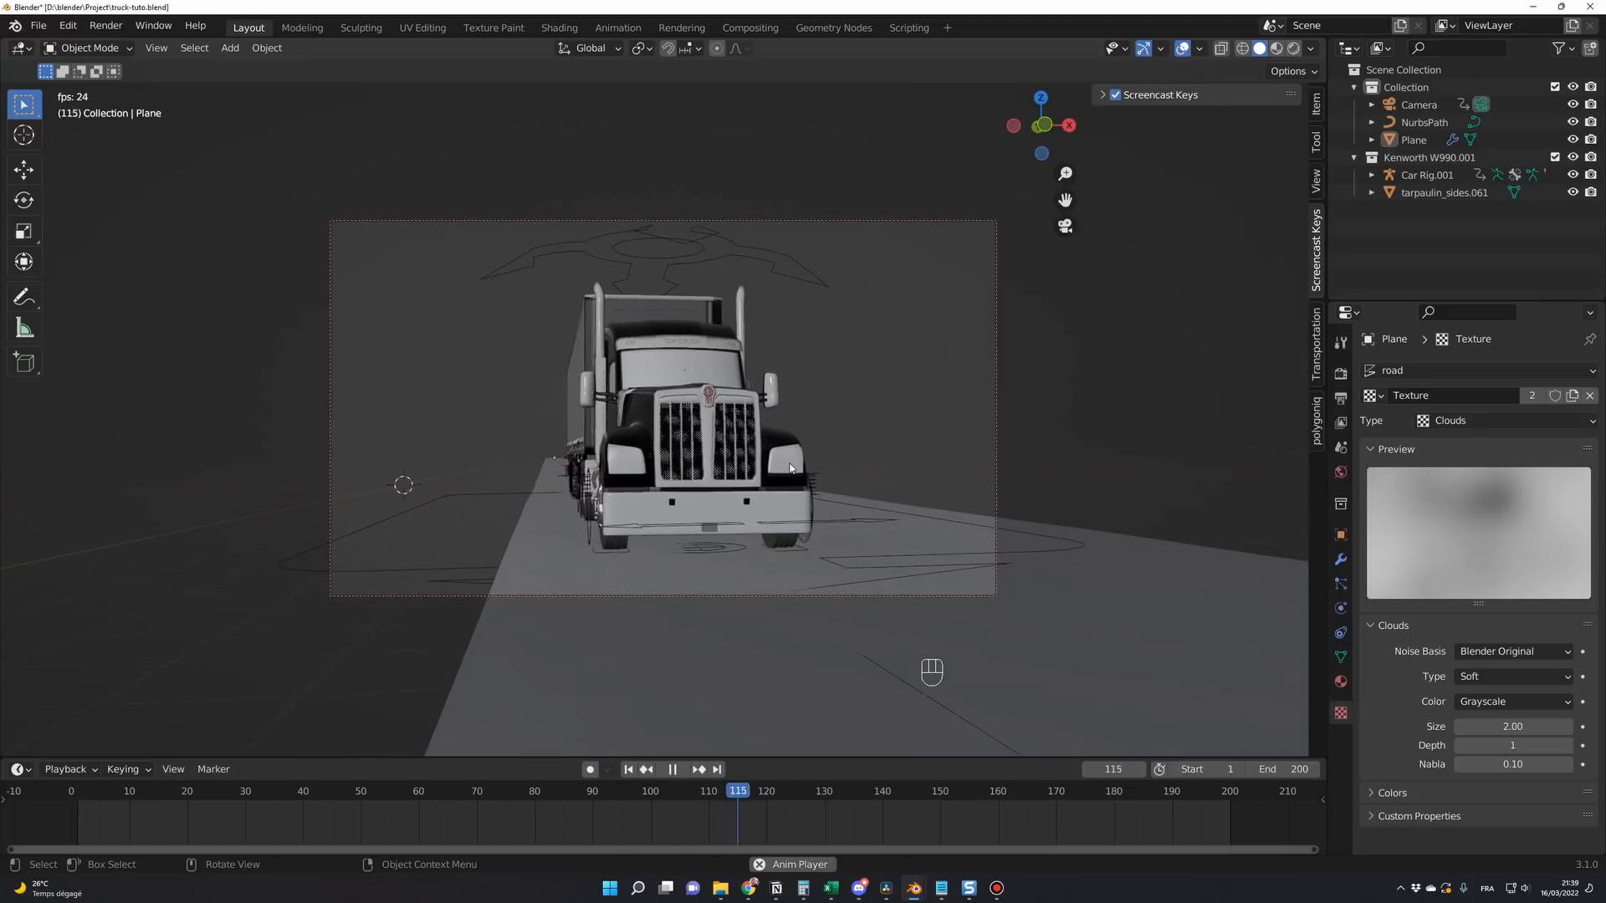
pyautogui.press('space')
# Set the Clouds texture size to 3 and play the animation again.
pyautogui.click(1501, 725)
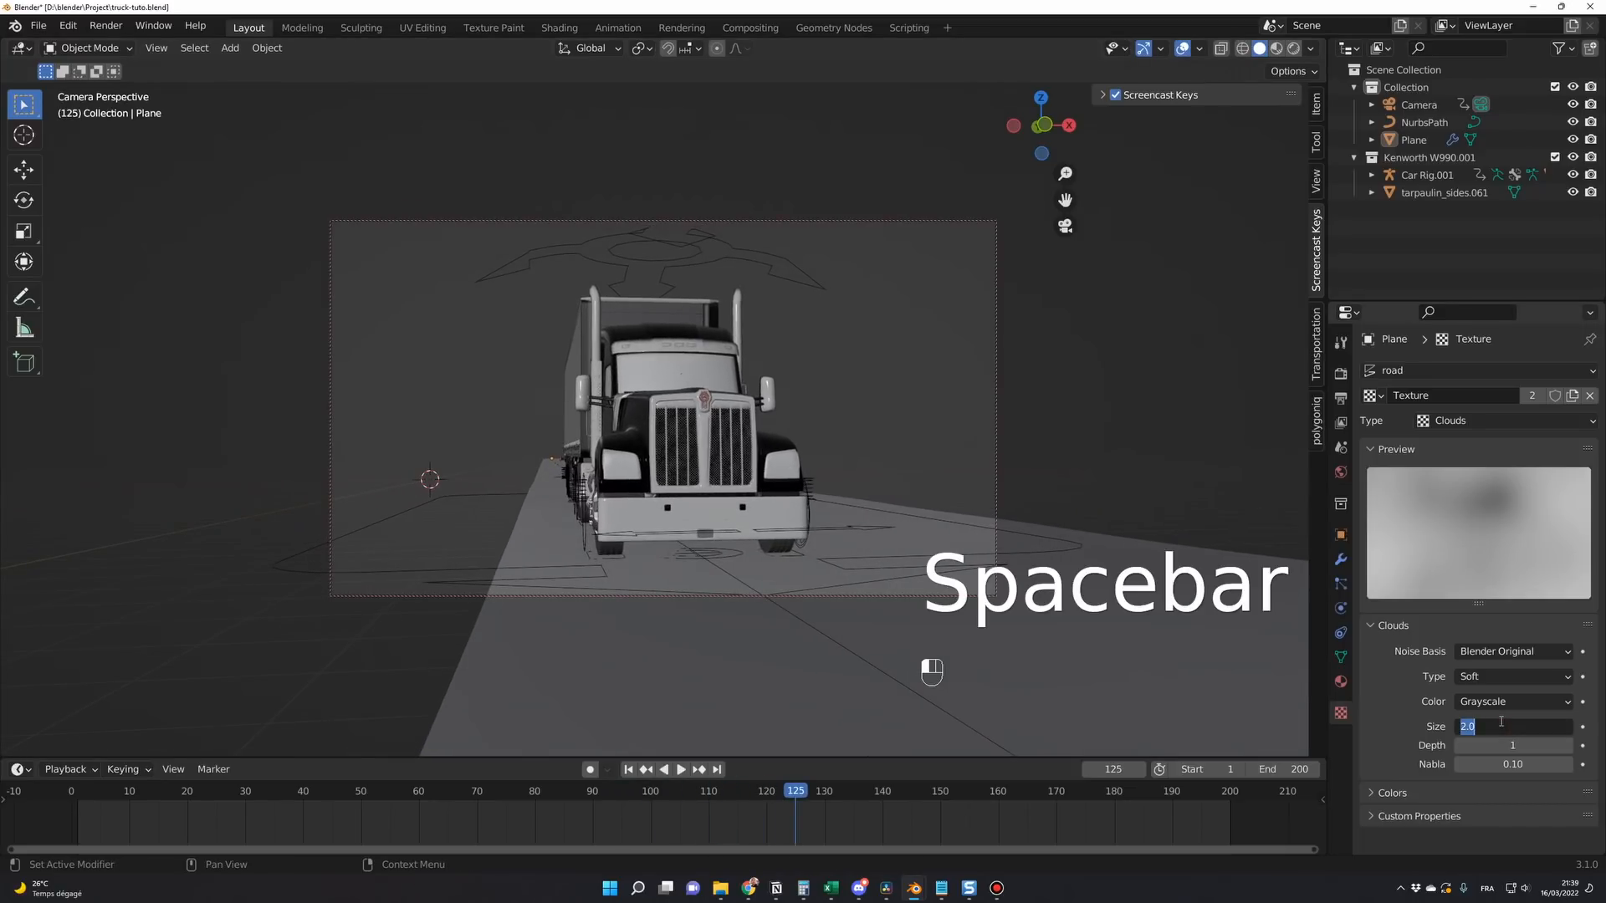
pyautogui.write('3')
pyautogui.press('Return')
pyautogui.press('space')
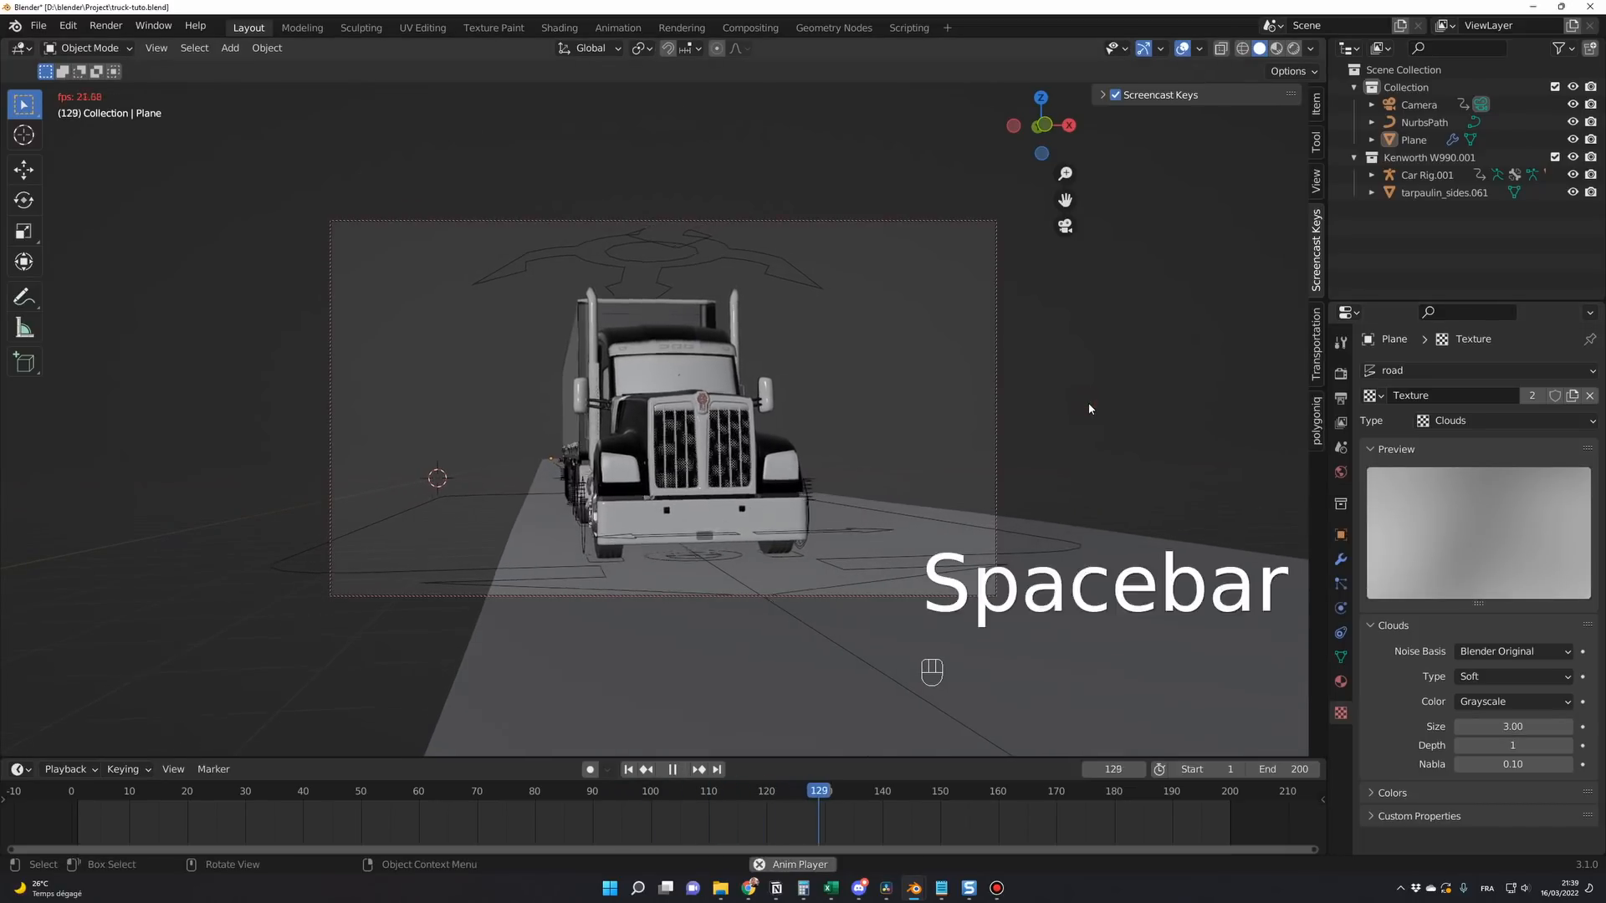
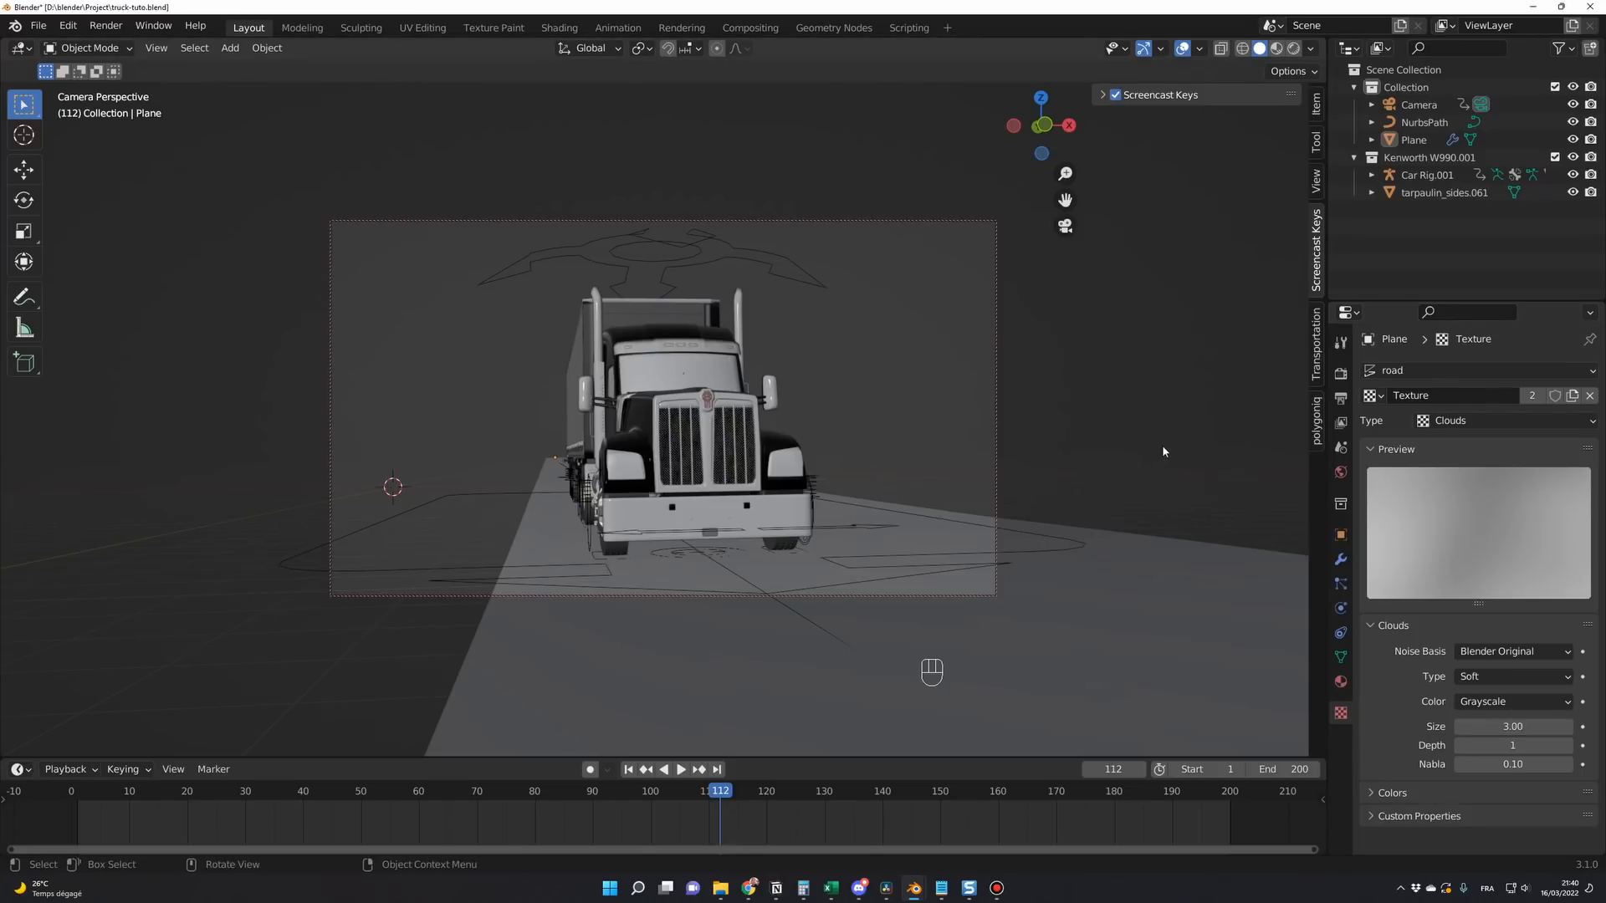
# Inspect the detailed street scene, the skyscraper models and the street decorations asset file.
pyautogui.press('KP_0')
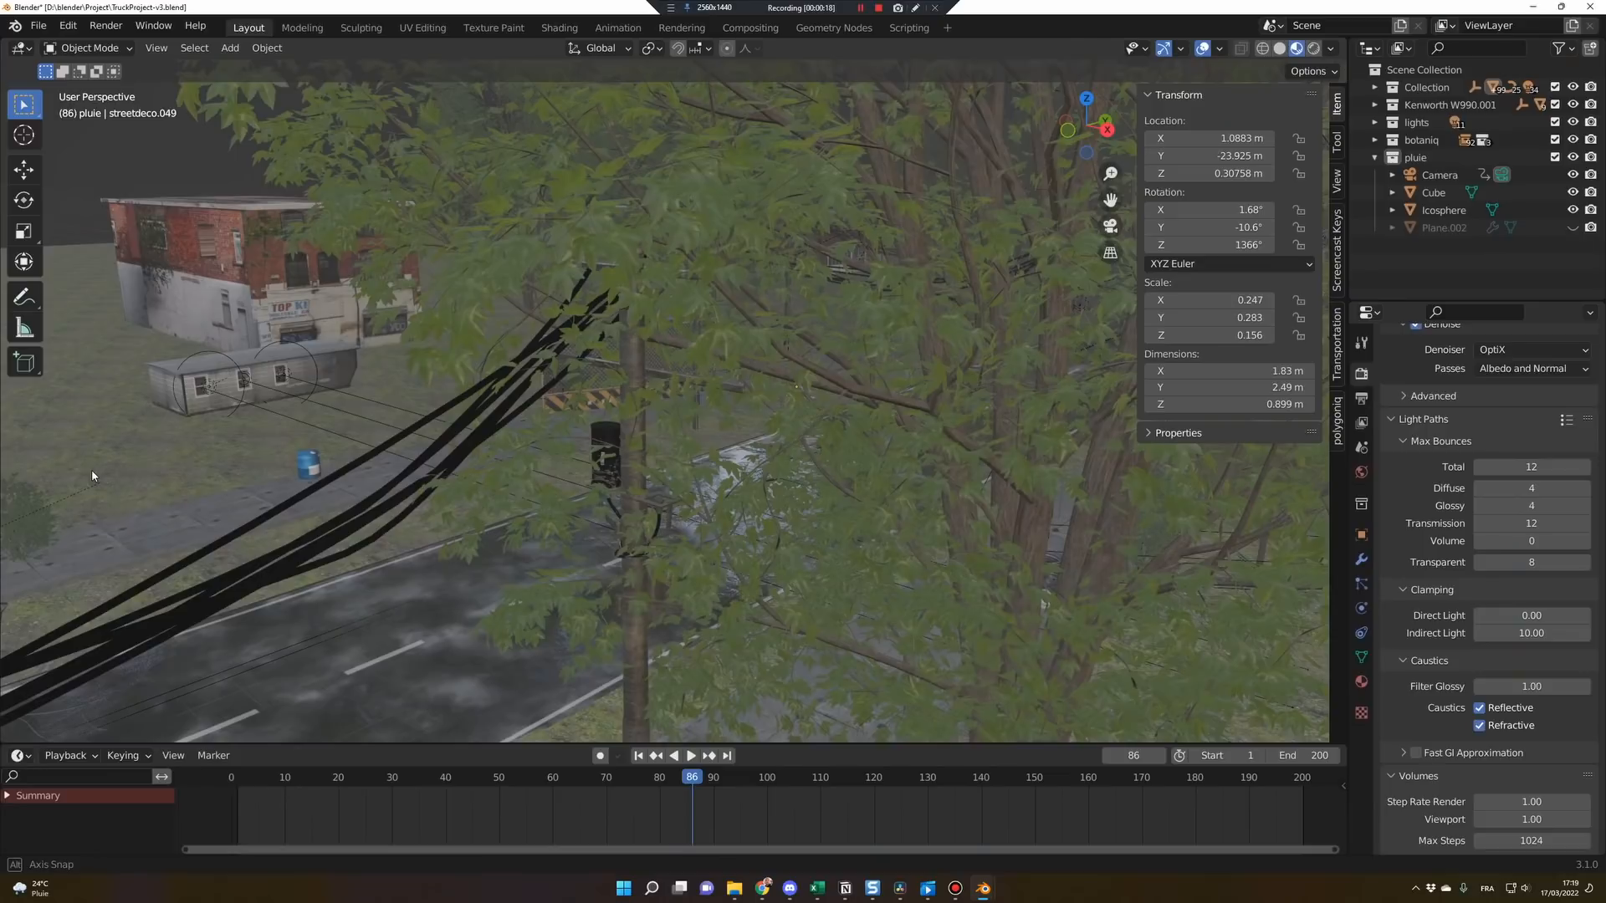
pyautogui.moveTo(92, 469); pyautogui.dragTo(349, 480, button='middle')
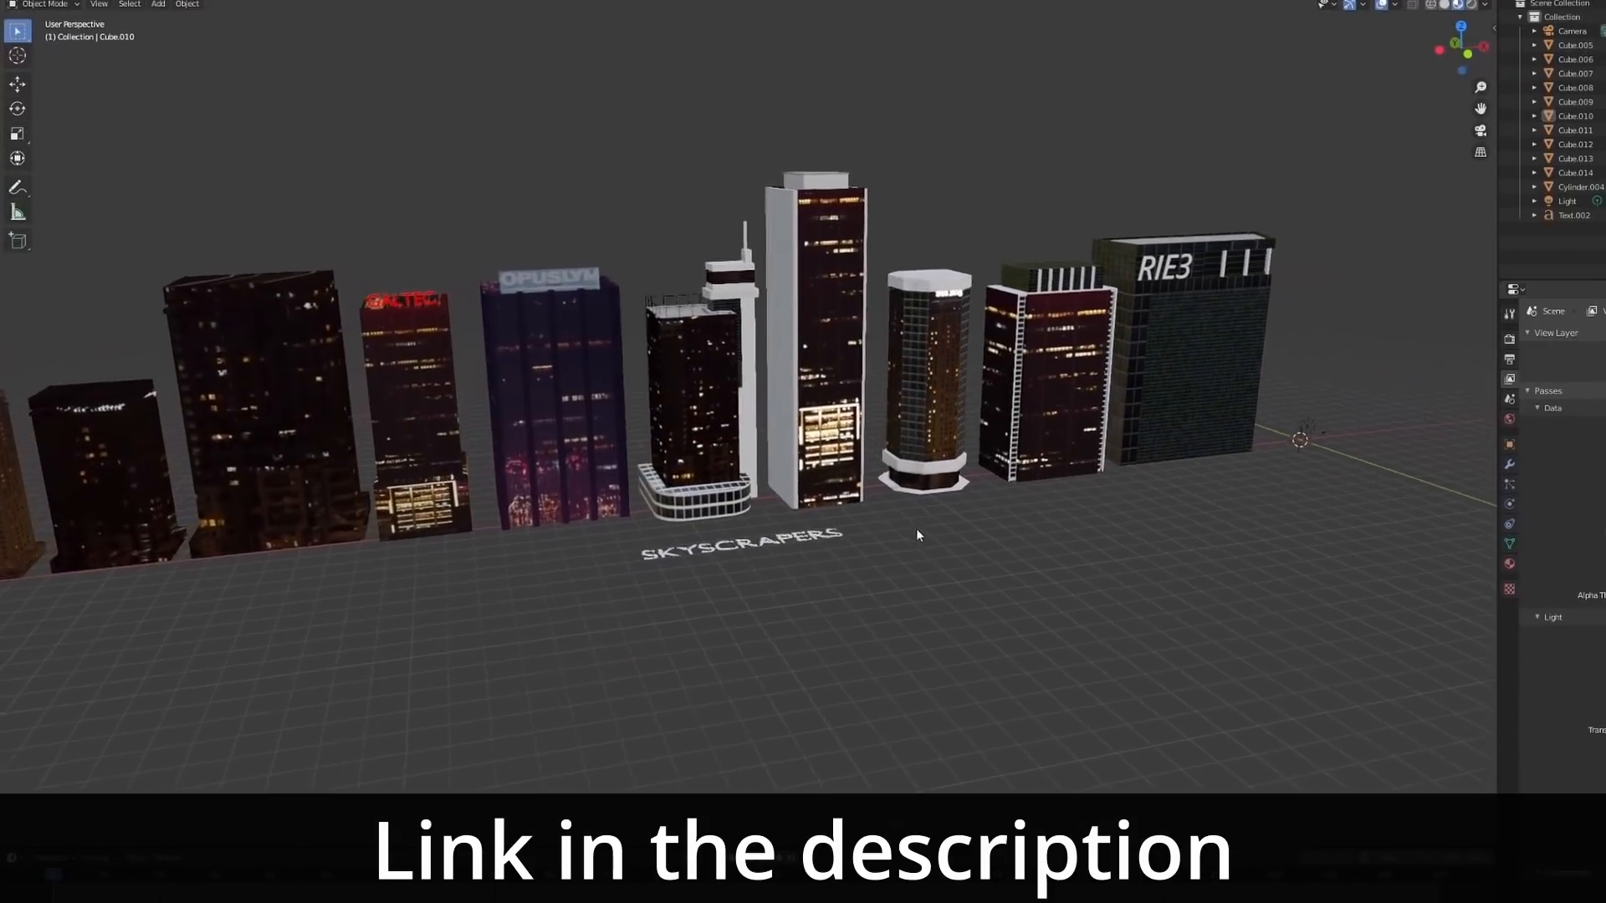
pyautogui.moveTo(916, 530); pyautogui.dragTo(977, 524, button='middle')
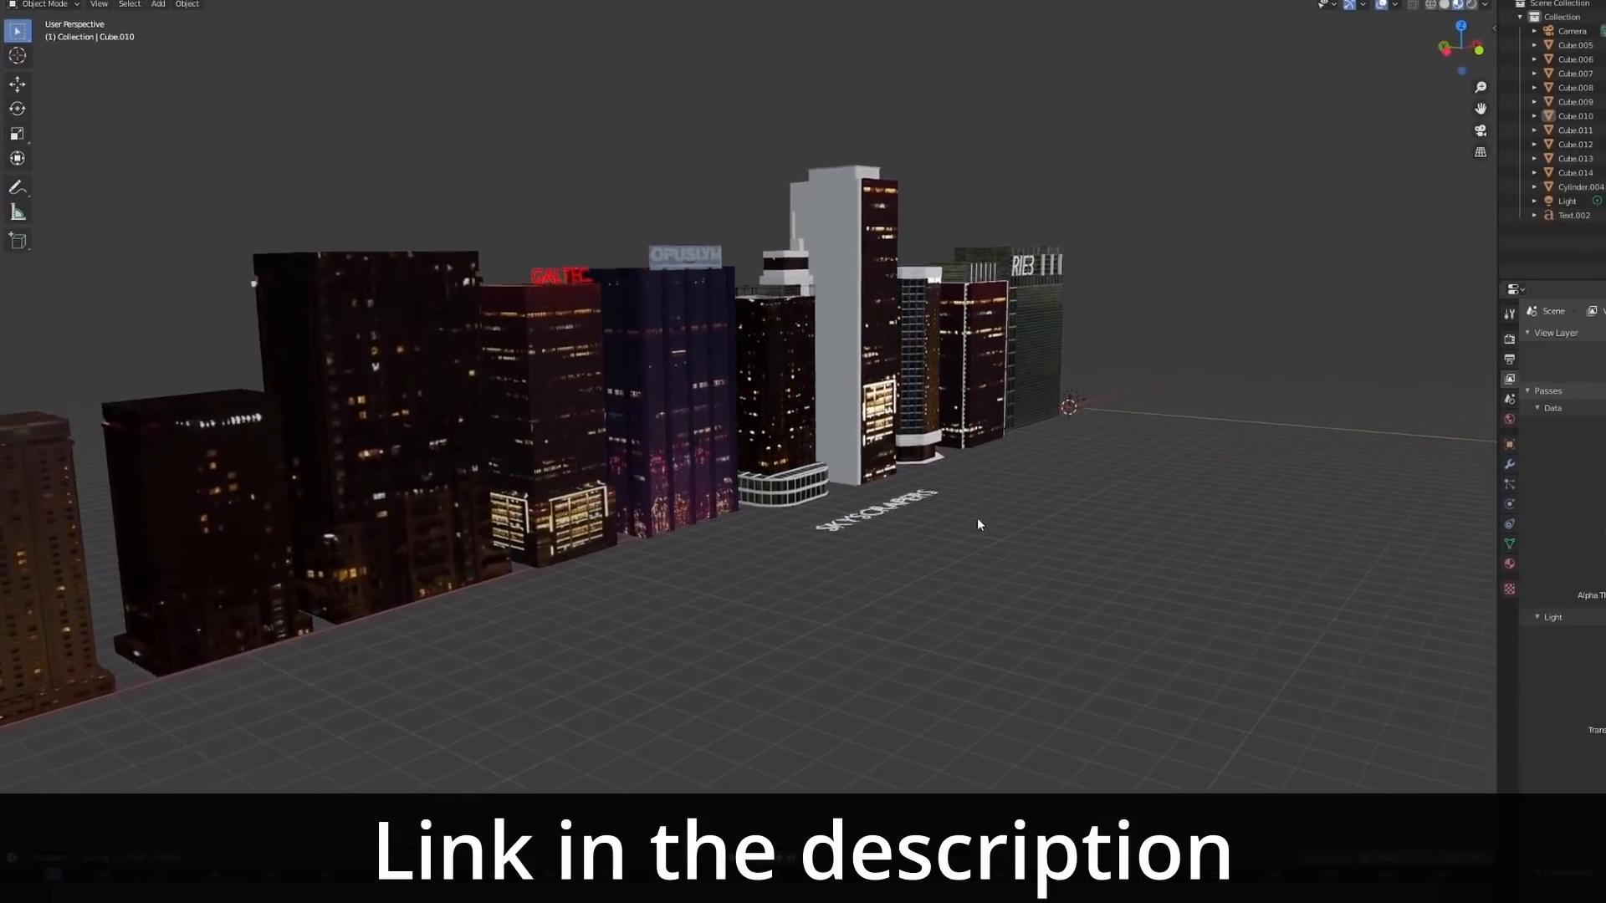
pyautogui.scroll(4, 870, 326)
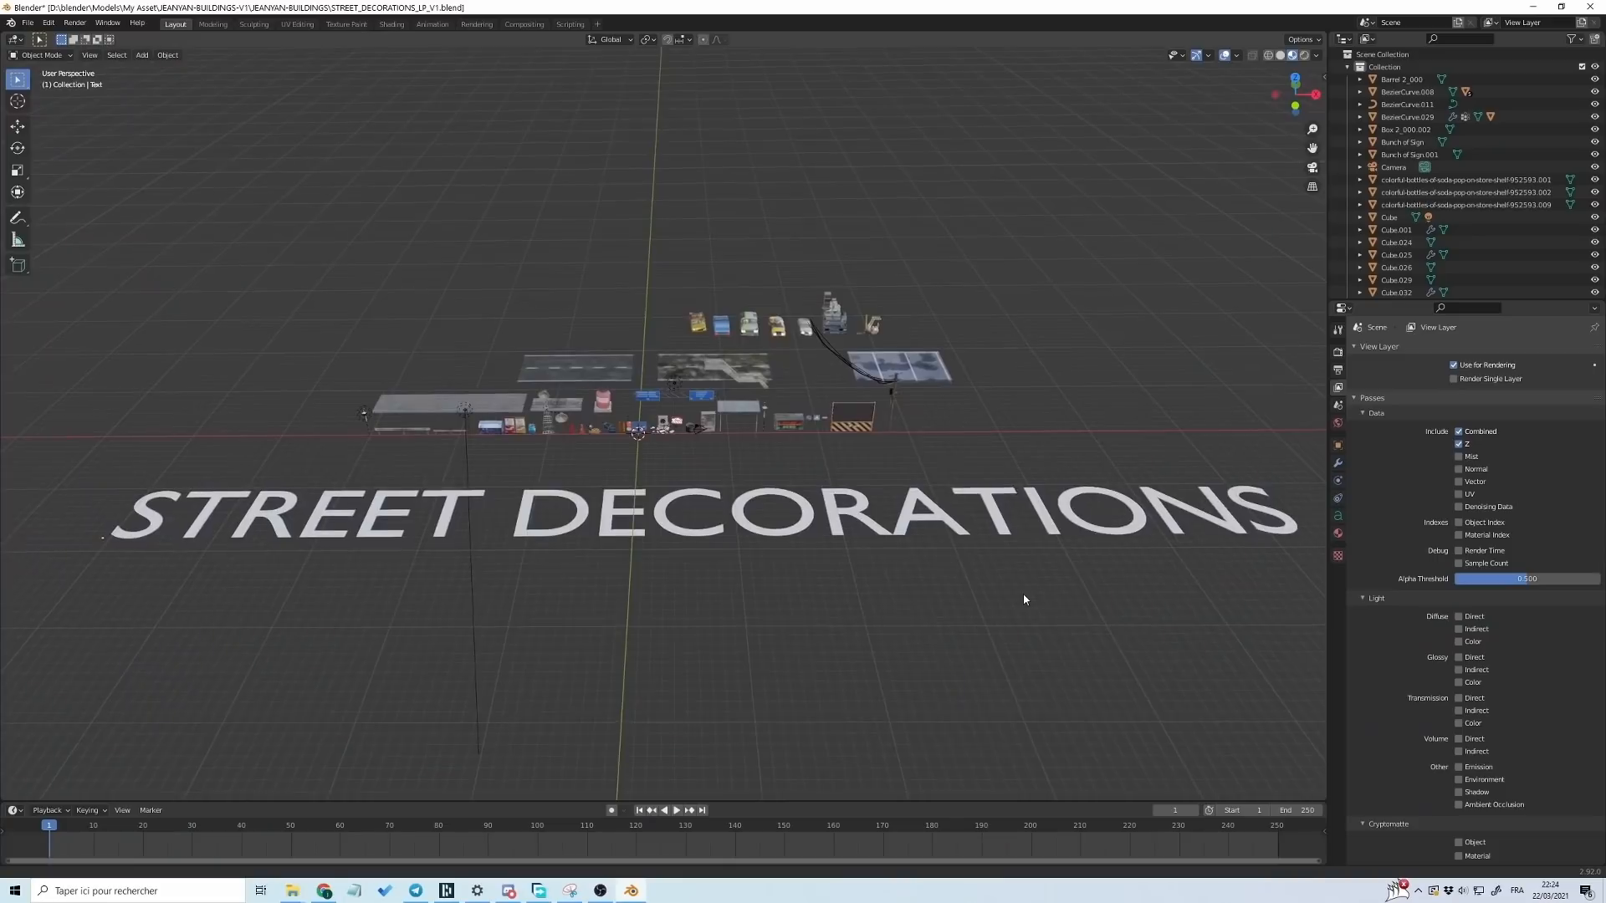
pyautogui.scroll(5, 1022, 591)
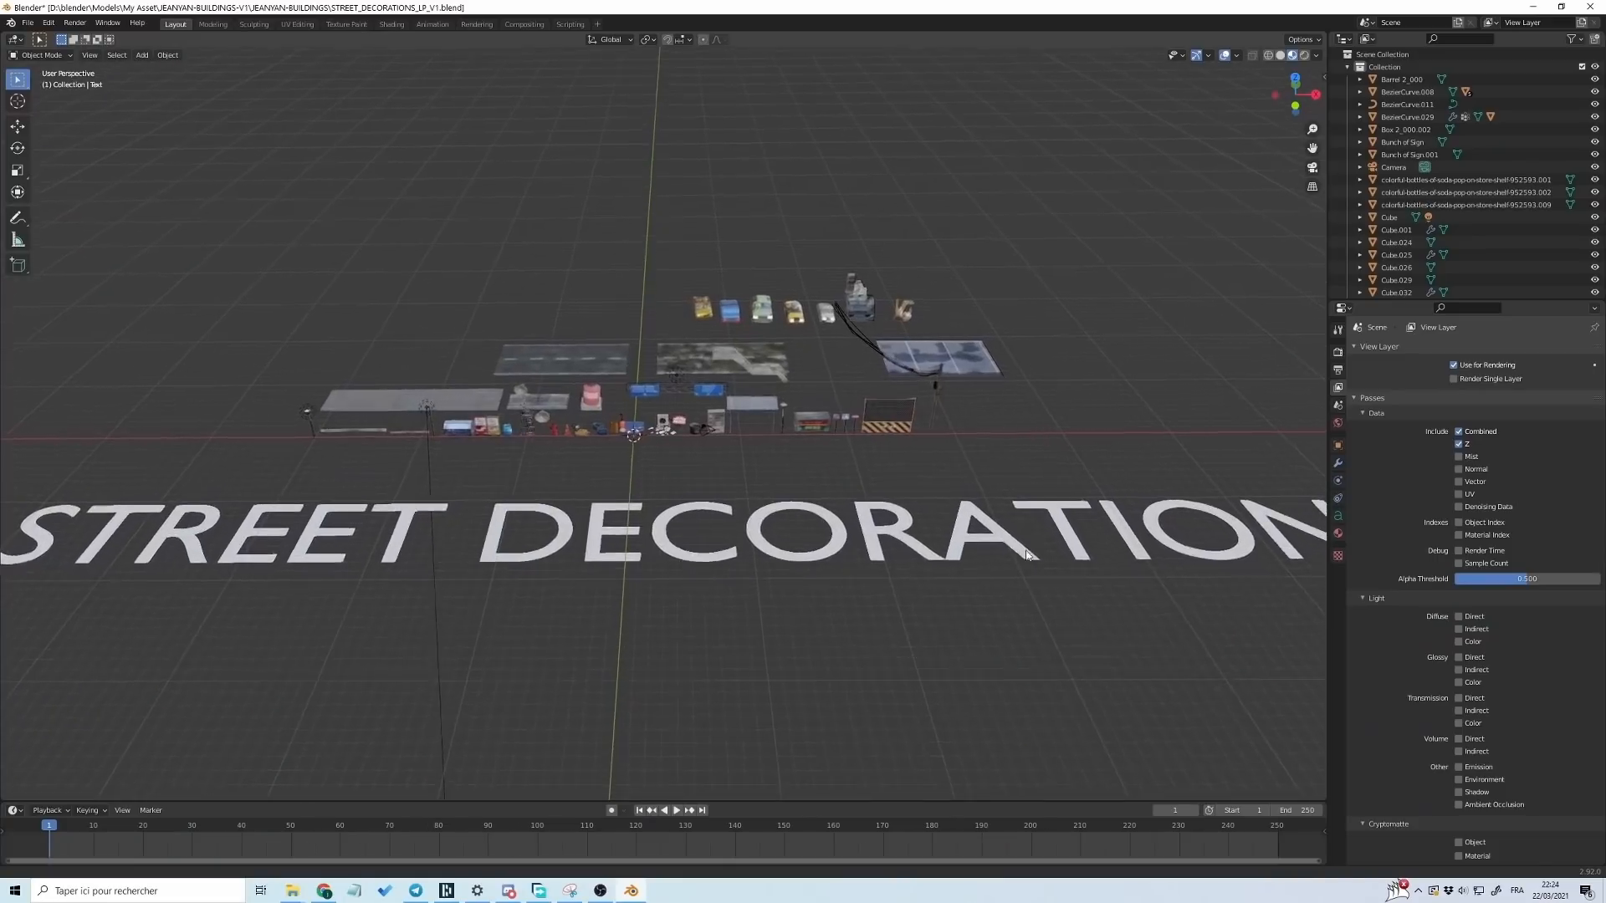
pyautogui.keyDown('ctrl'); pyautogui.moveTo(1054, 466); pyautogui.dragTo(1076, 399, button='middle'); pyautogui.keyUp('ctrl')
pyautogui.moveTo(1203, 450); pyautogui.dragTo(920, 452, button='middle')
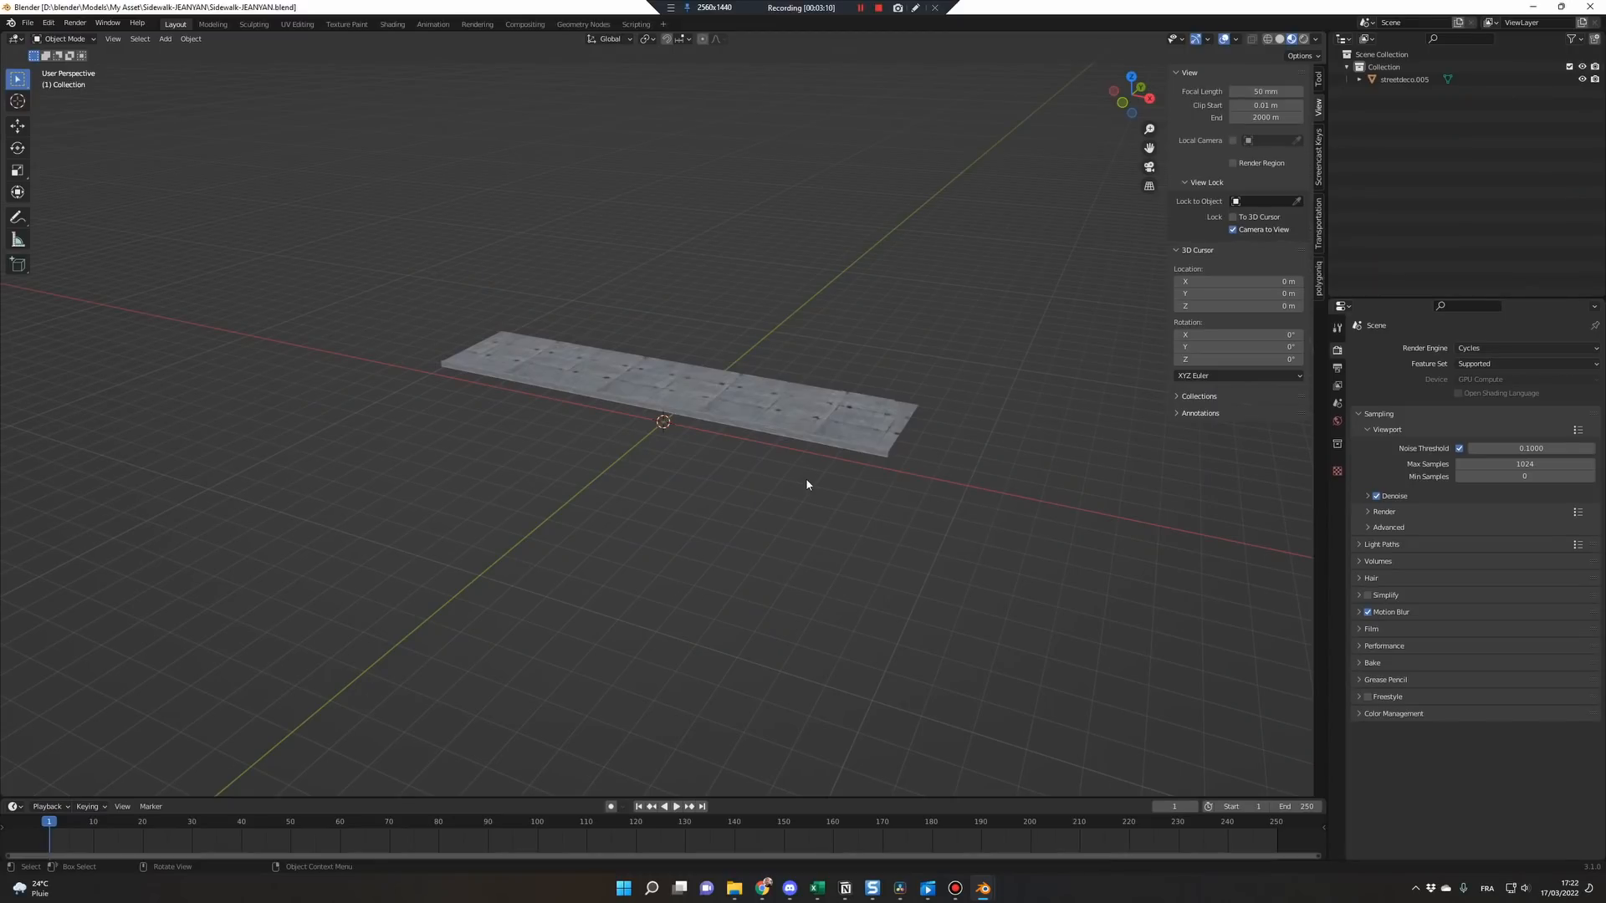
# Inspect the sidewalk and free building models, and browse Sketchfab's streetlamp models in the web browser.
pyautogui.moveTo(824, 551); pyautogui.dragTo(656, 546, button='middle')
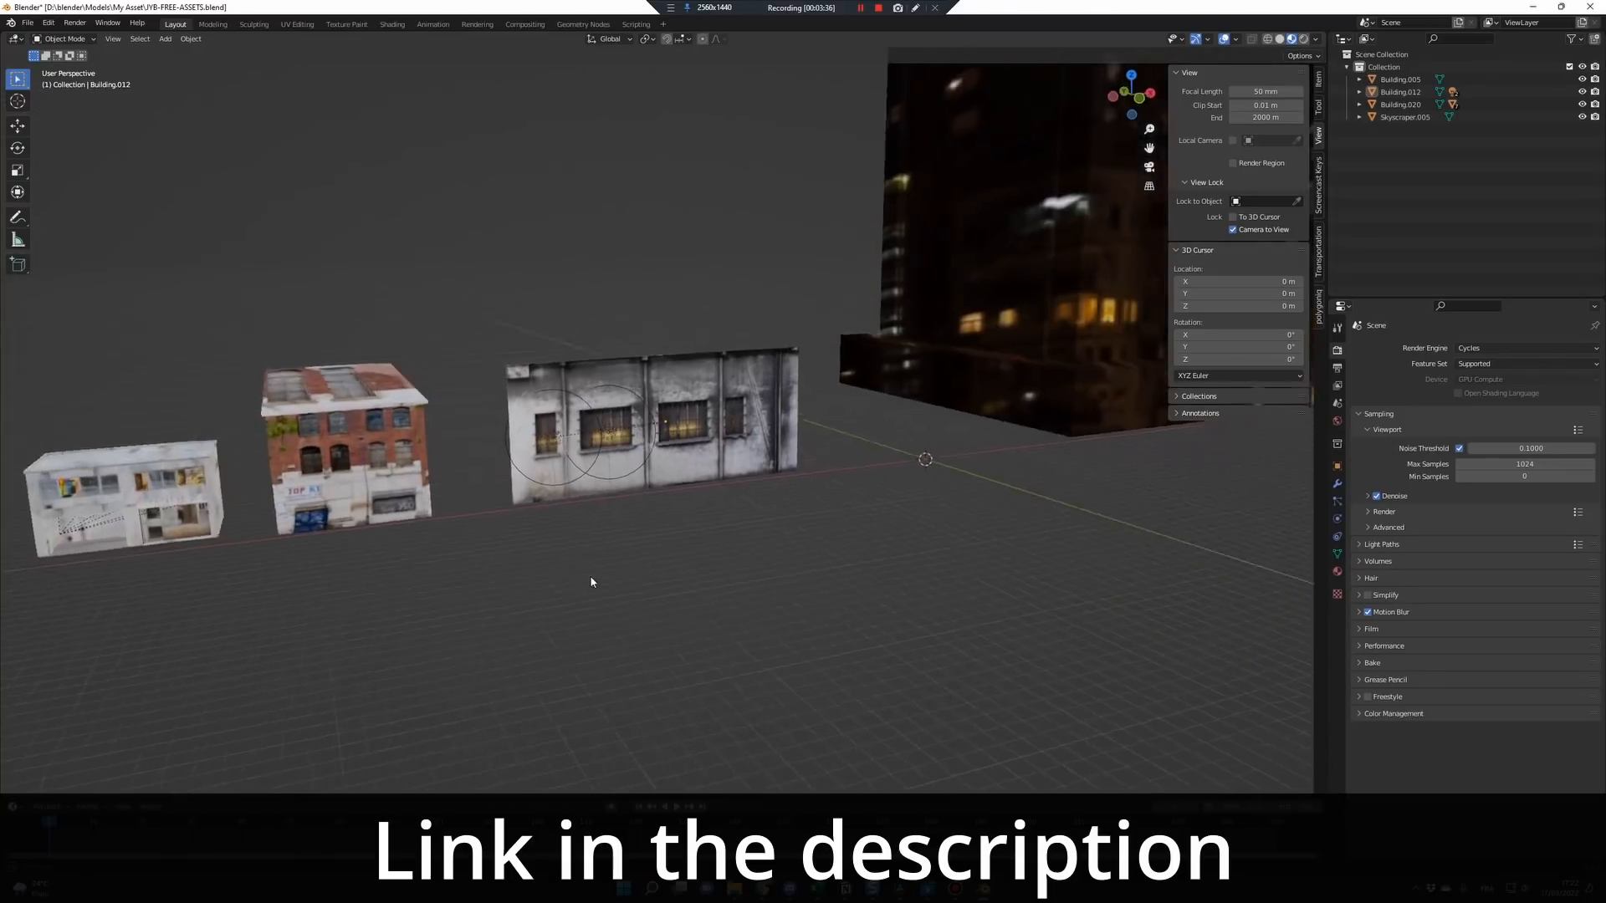
pyautogui.moveTo(589, 575); pyautogui.dragTo(1028, 592, button='middle')
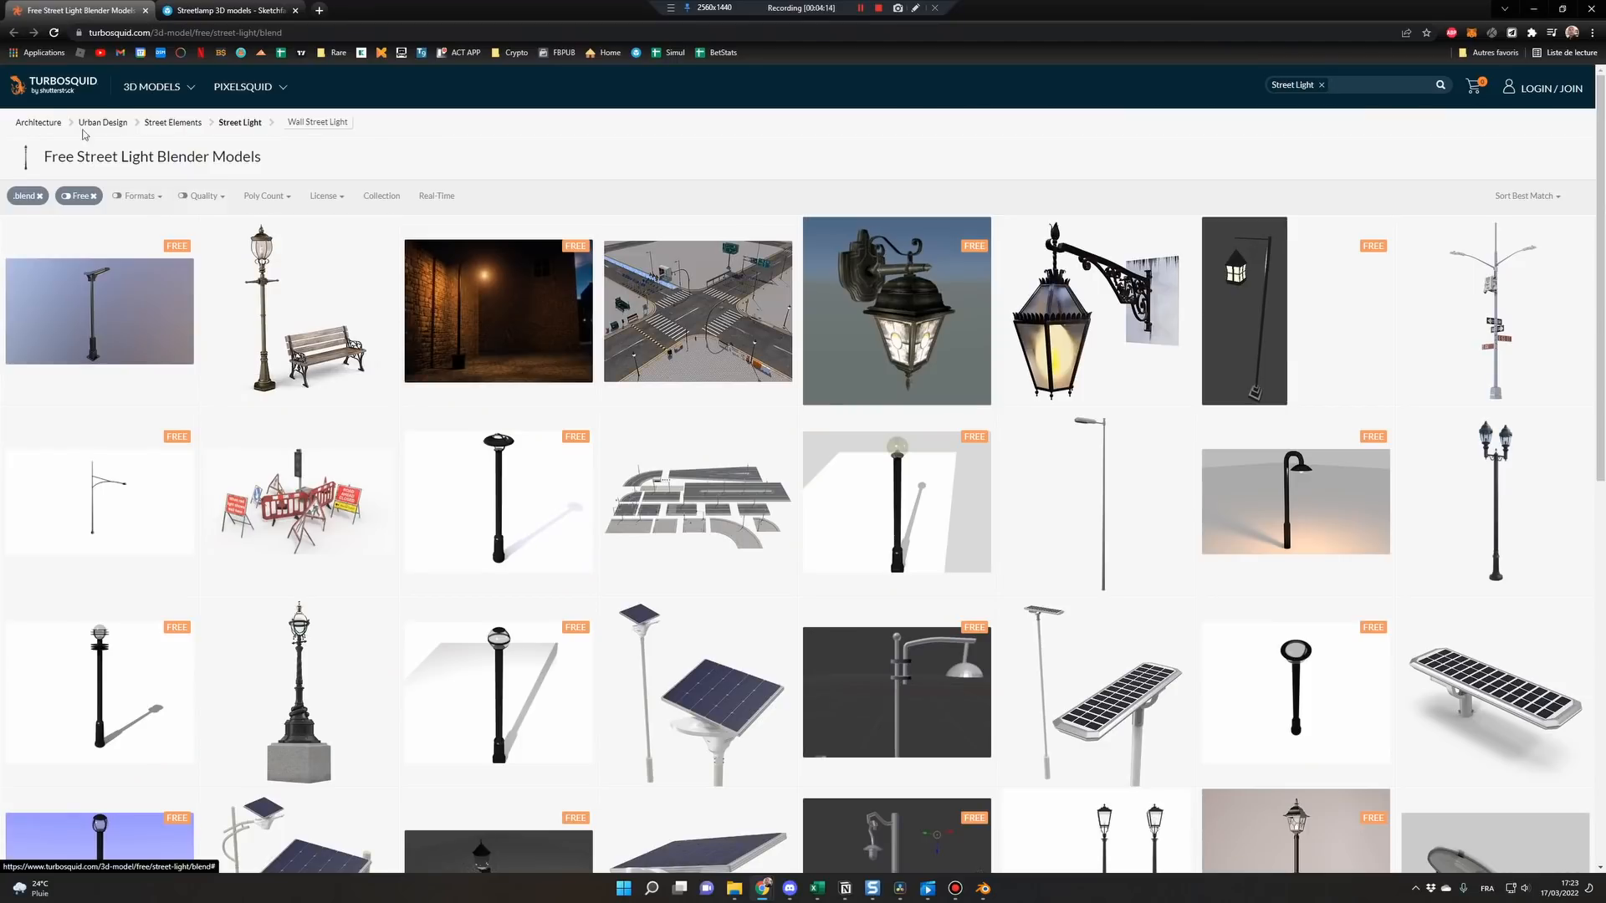
pyautogui.click(226, 10)
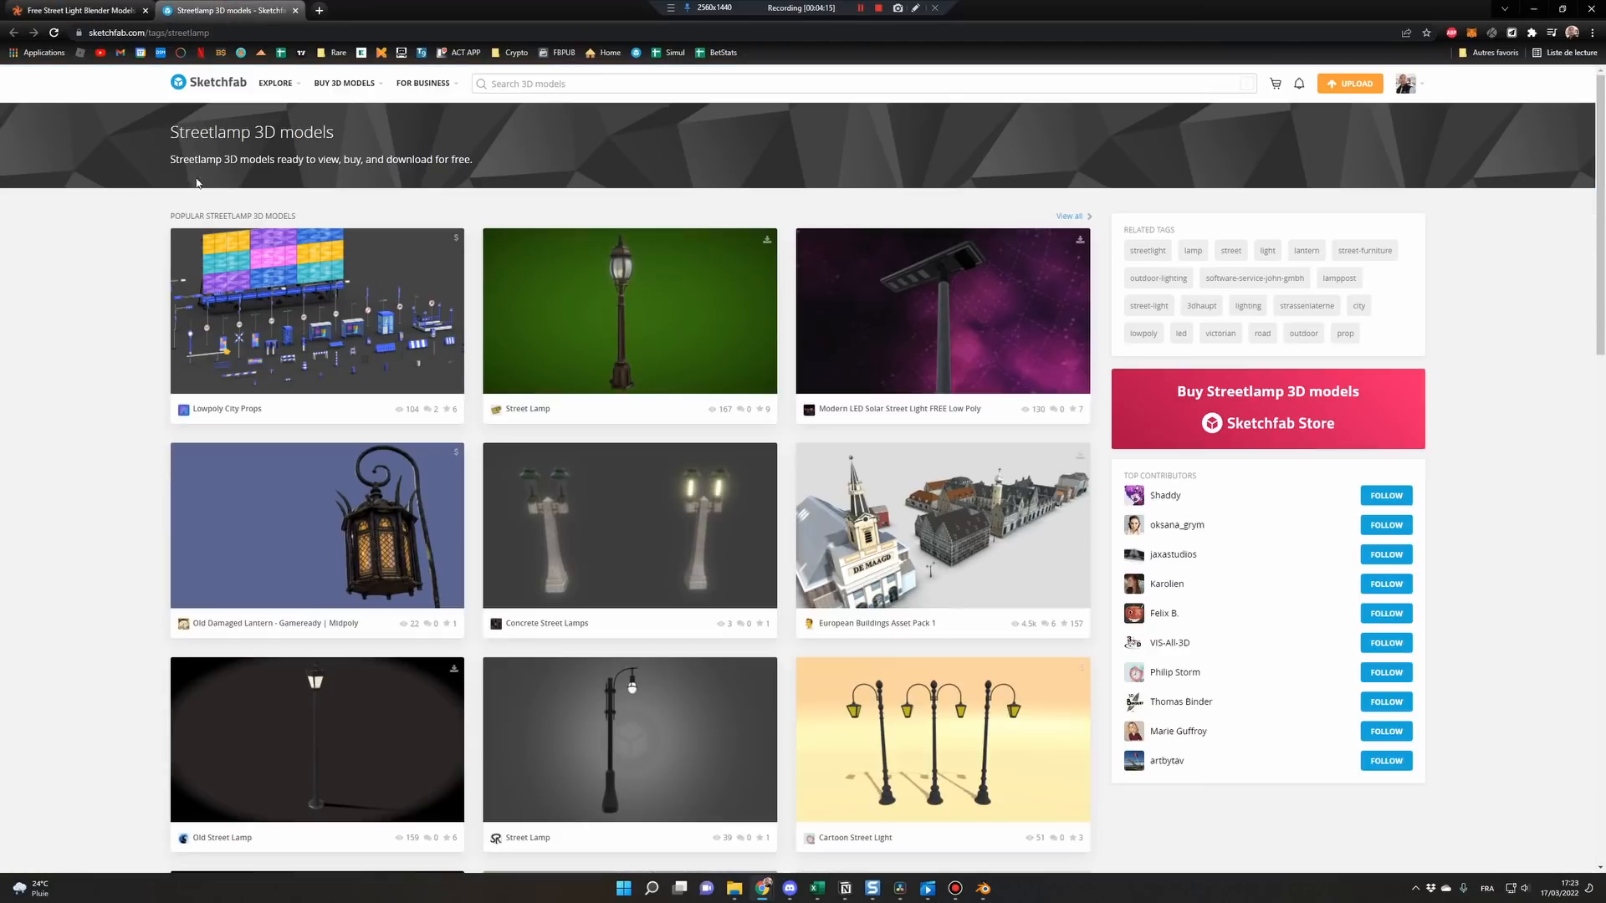
pyautogui.scroll(-2, 569, 316)
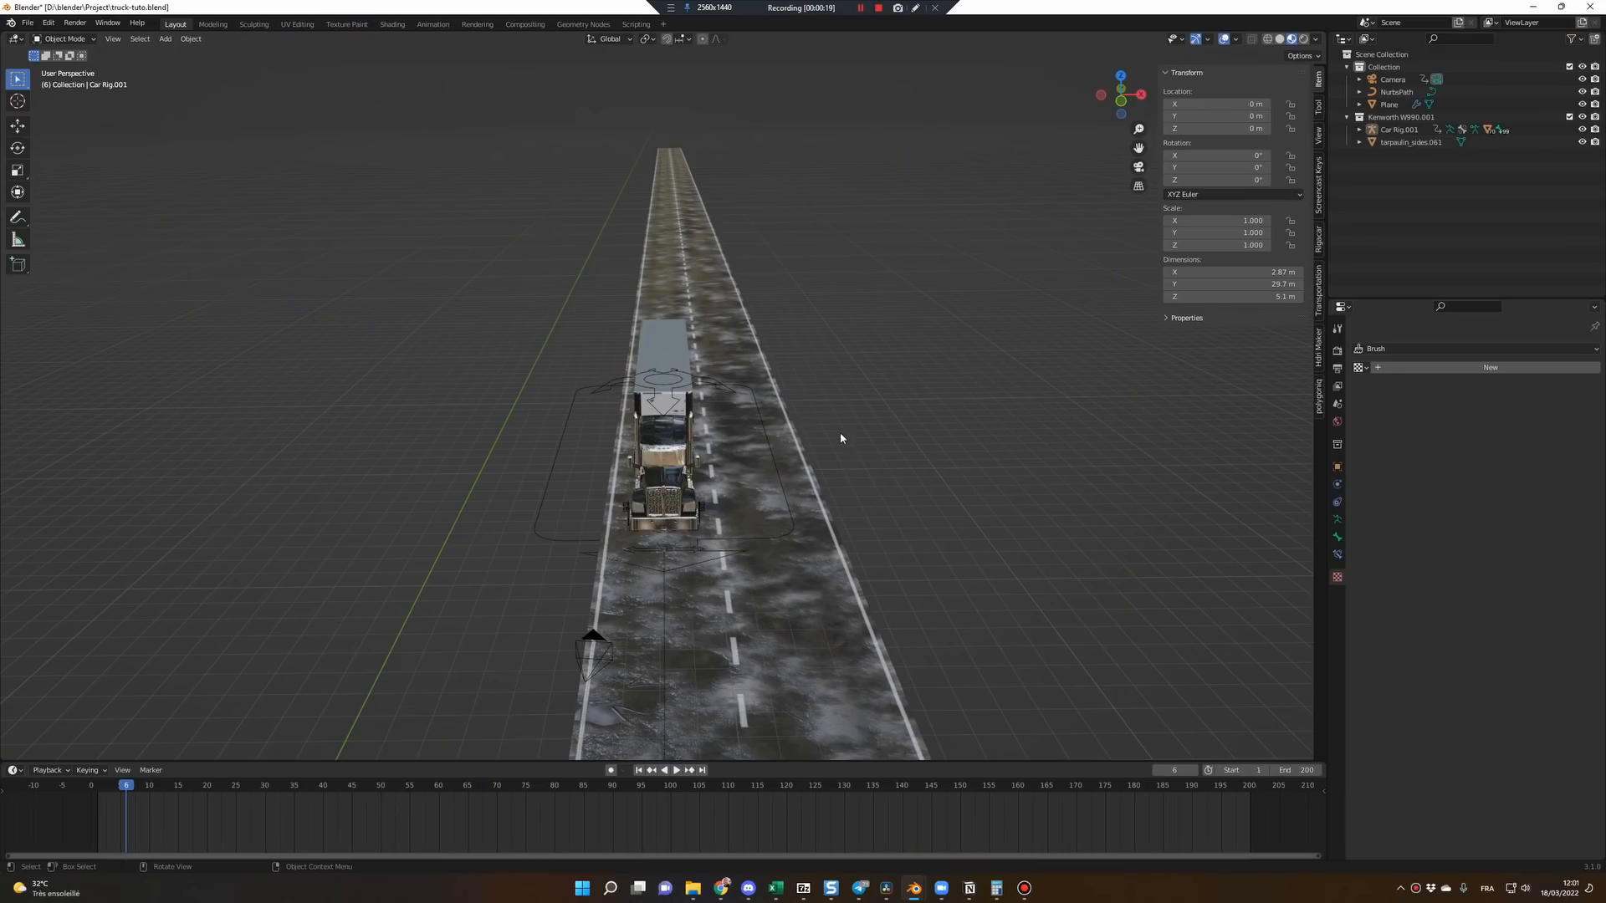
# Add a plane mesh to the truck scene and move it about 16.4 m along X, past the road.
pyautogui.moveTo(841, 439); pyautogui.dragTo(859, 430, button='middle')
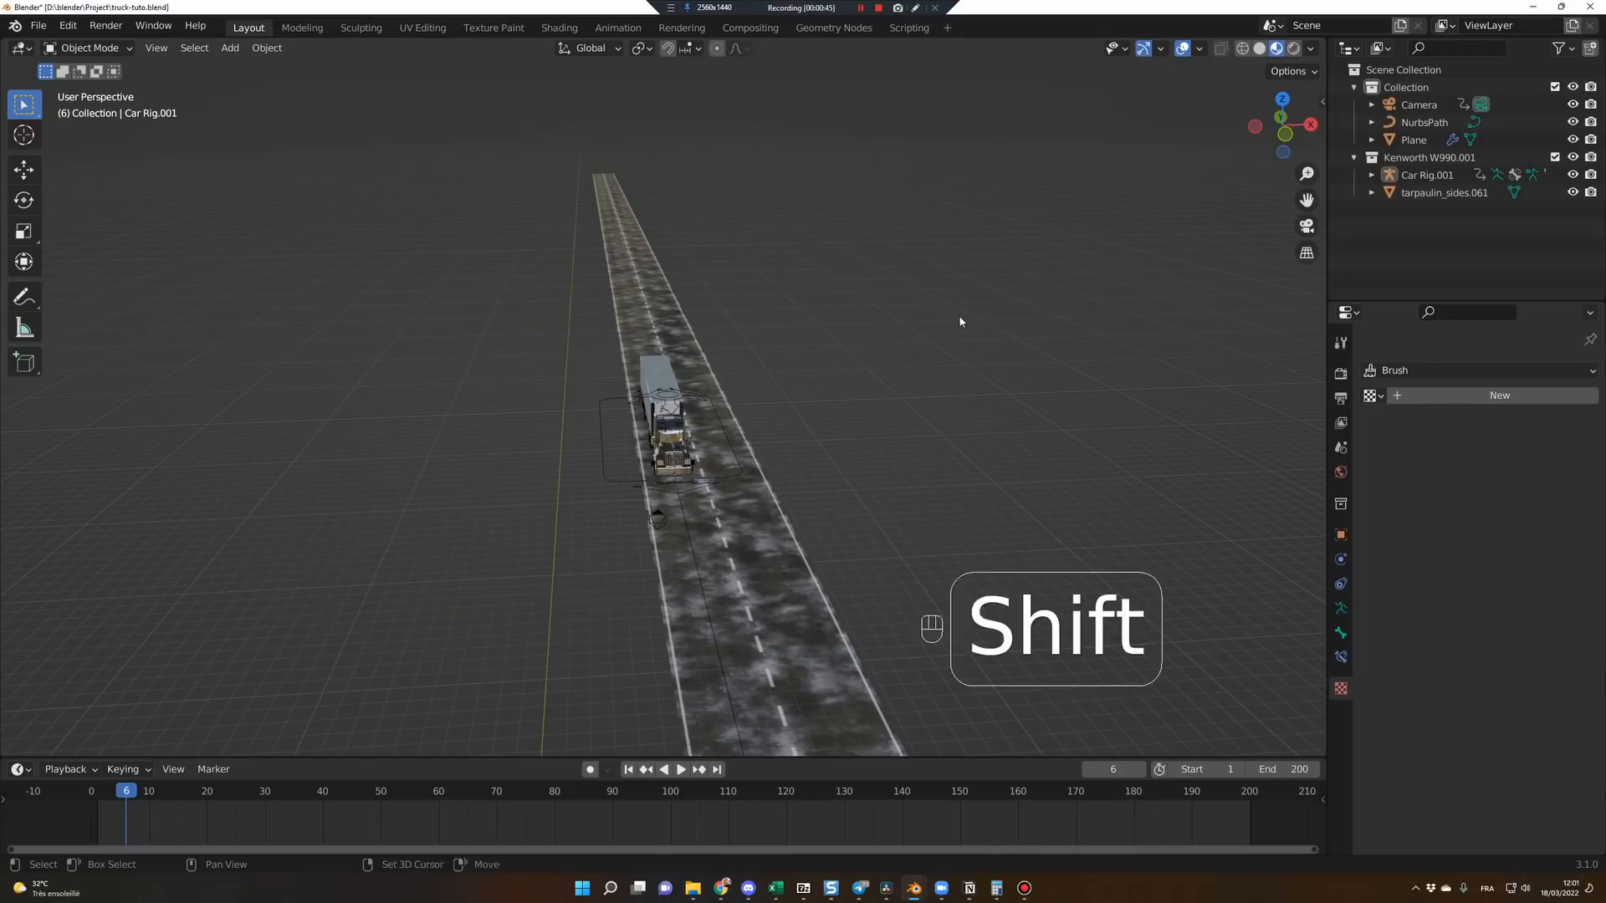
pyautogui.hotkey('shift', 'a')
pyautogui.click(1028, 317)
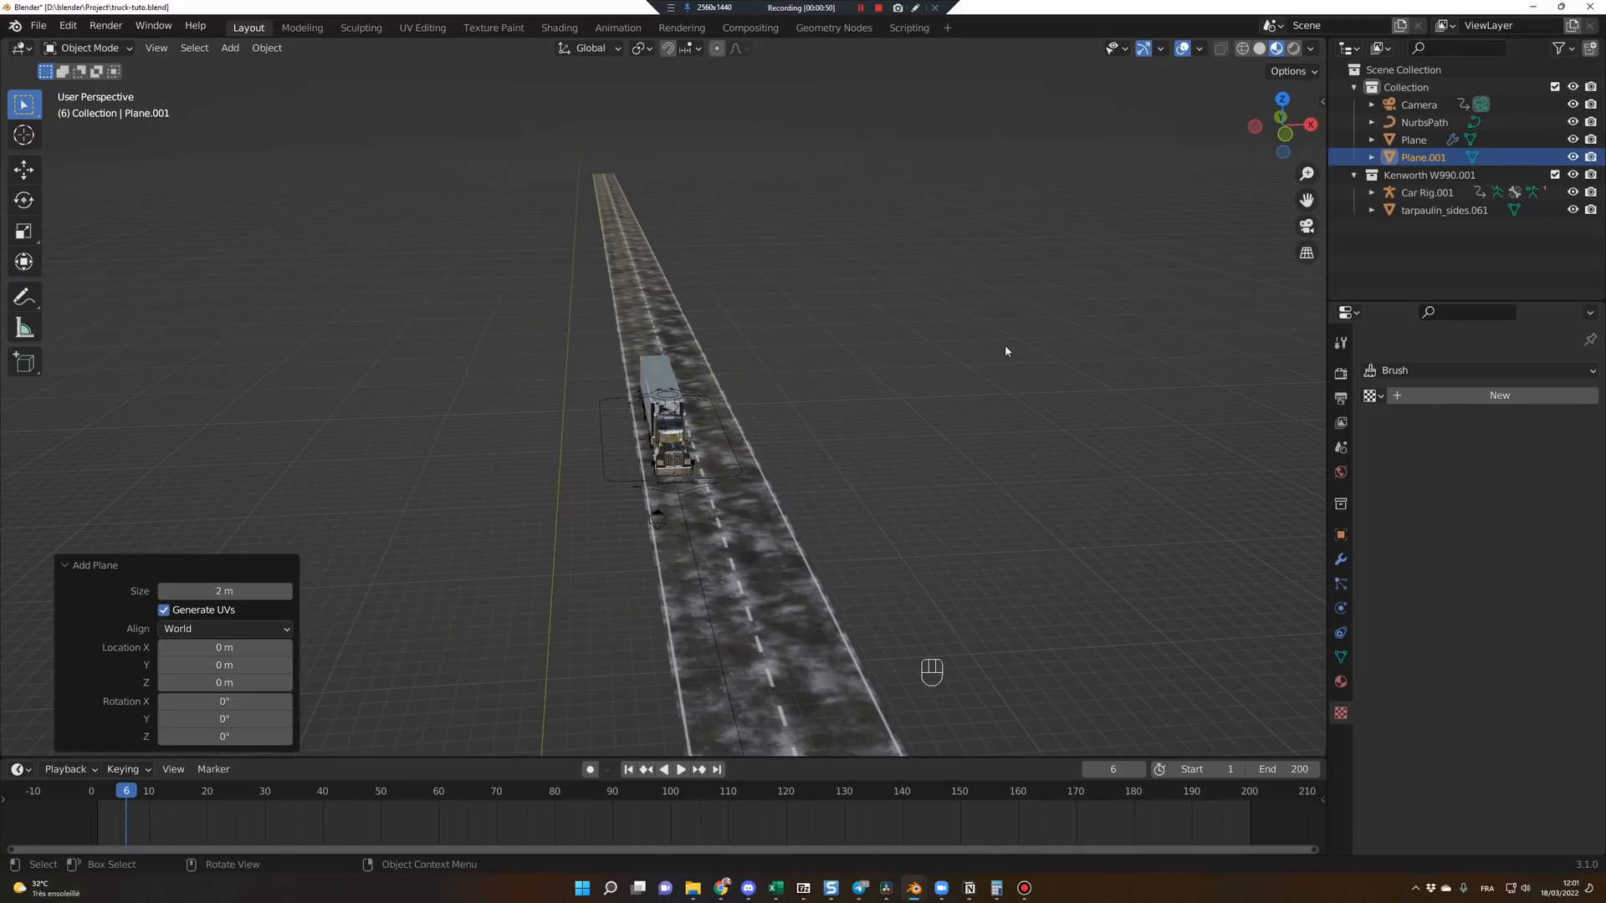
pyautogui.press('KP_Decimal')
pyautogui.scroll(-10, 890, 412)
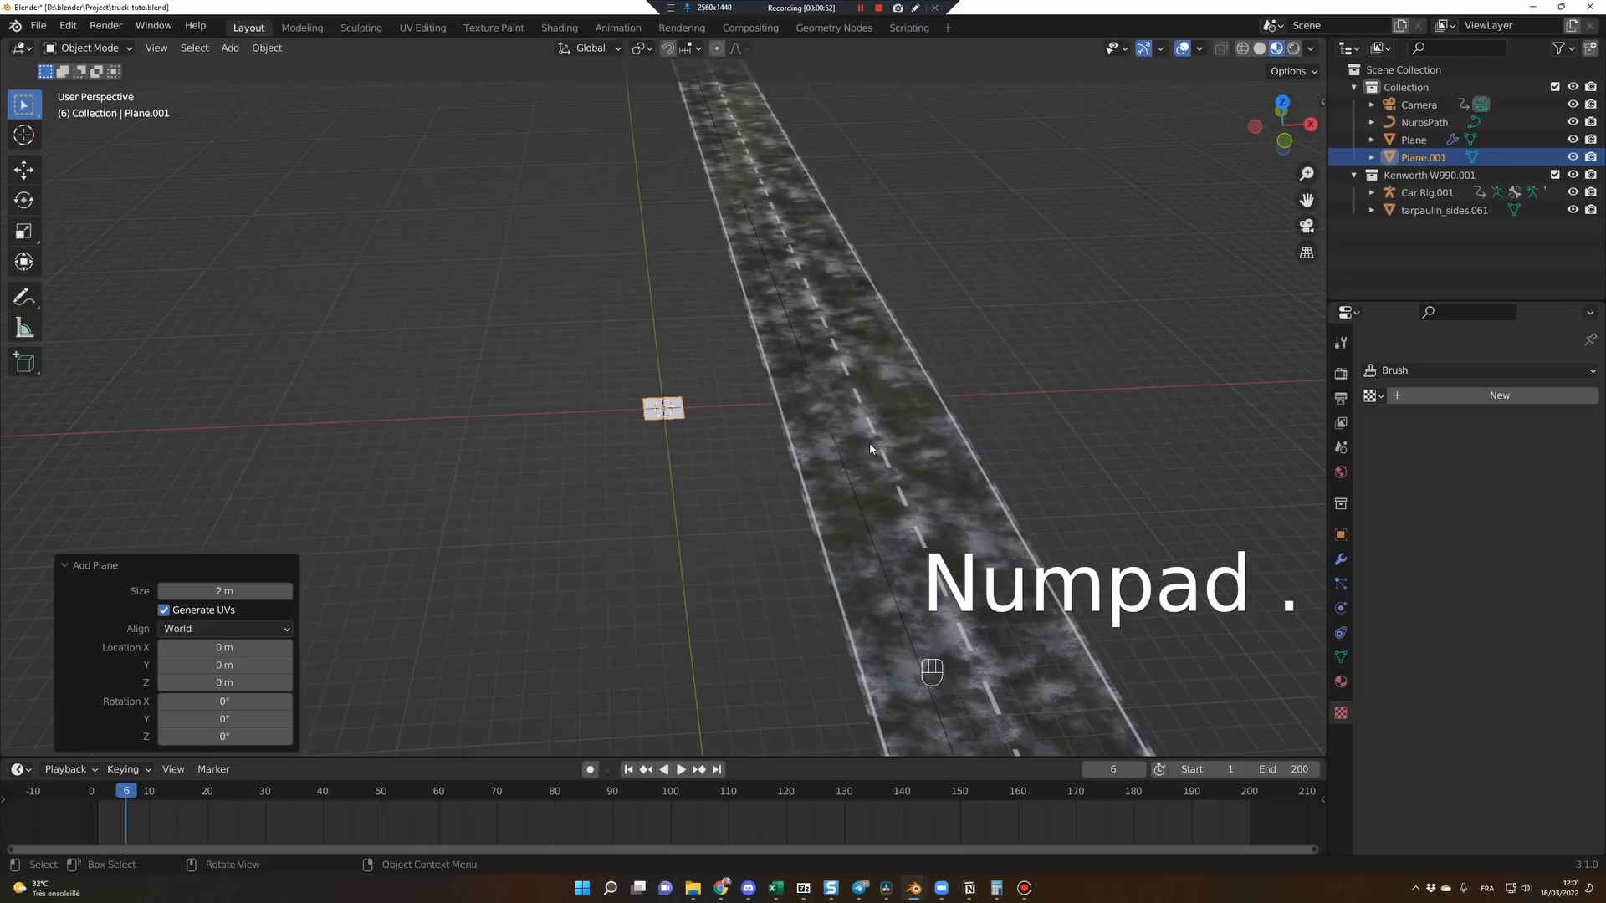
pyautogui.press('g')
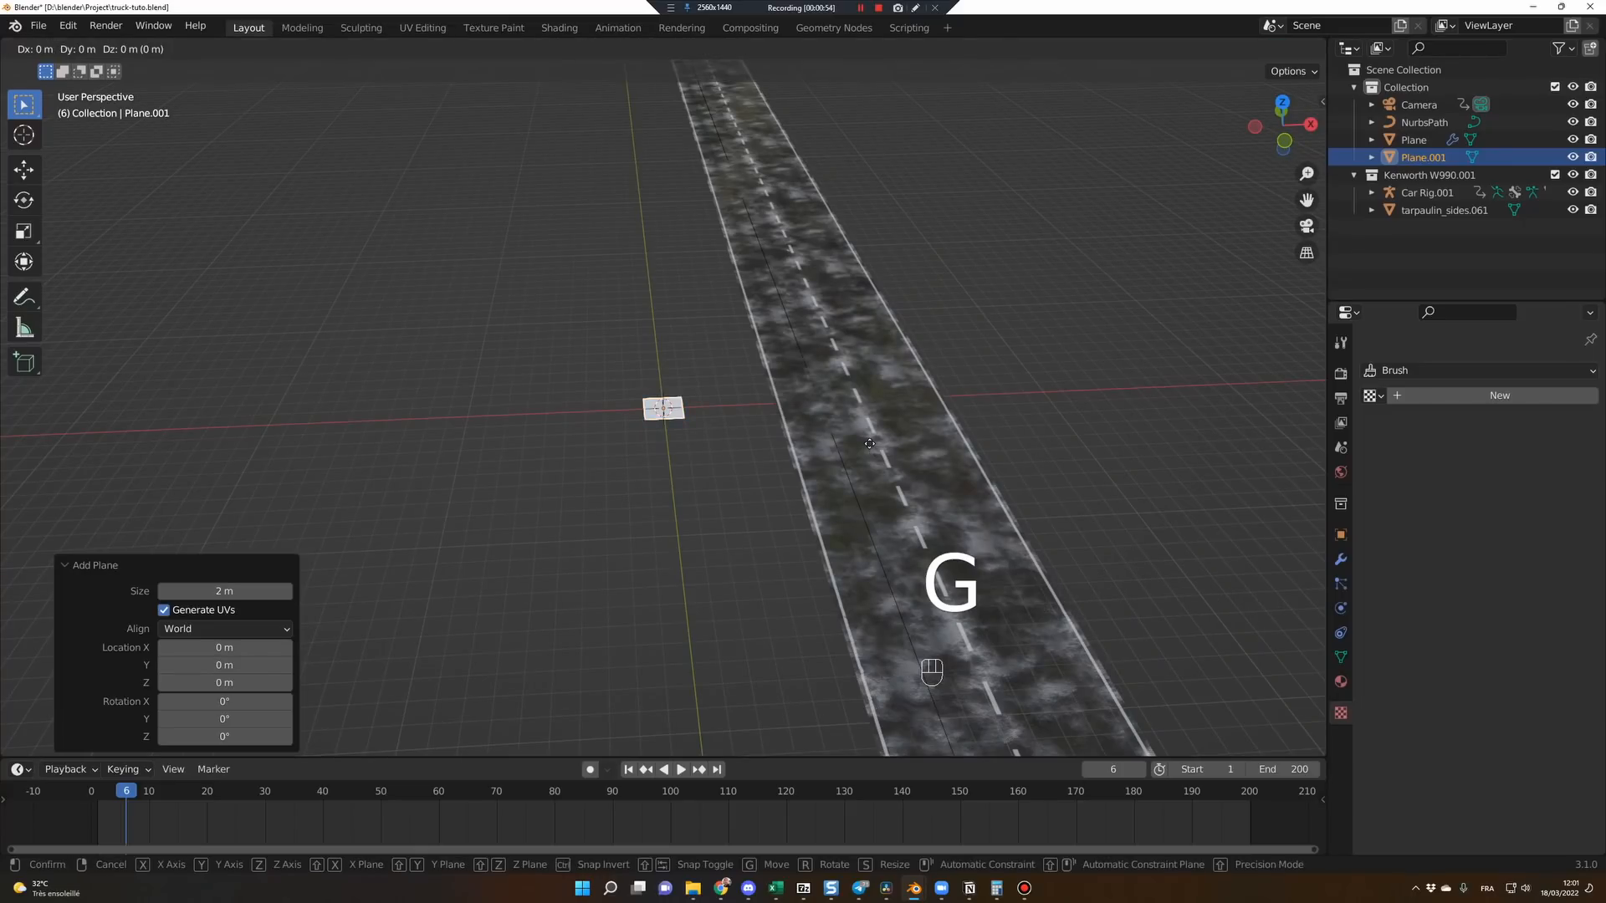
pyautogui.press('x')
pyautogui.click(1099, 475)
# Scale up the new plane, then set its dimensions to about 54.5 m in X and 400 m in Y.
pyautogui.scroll(-6, 1099, 475)
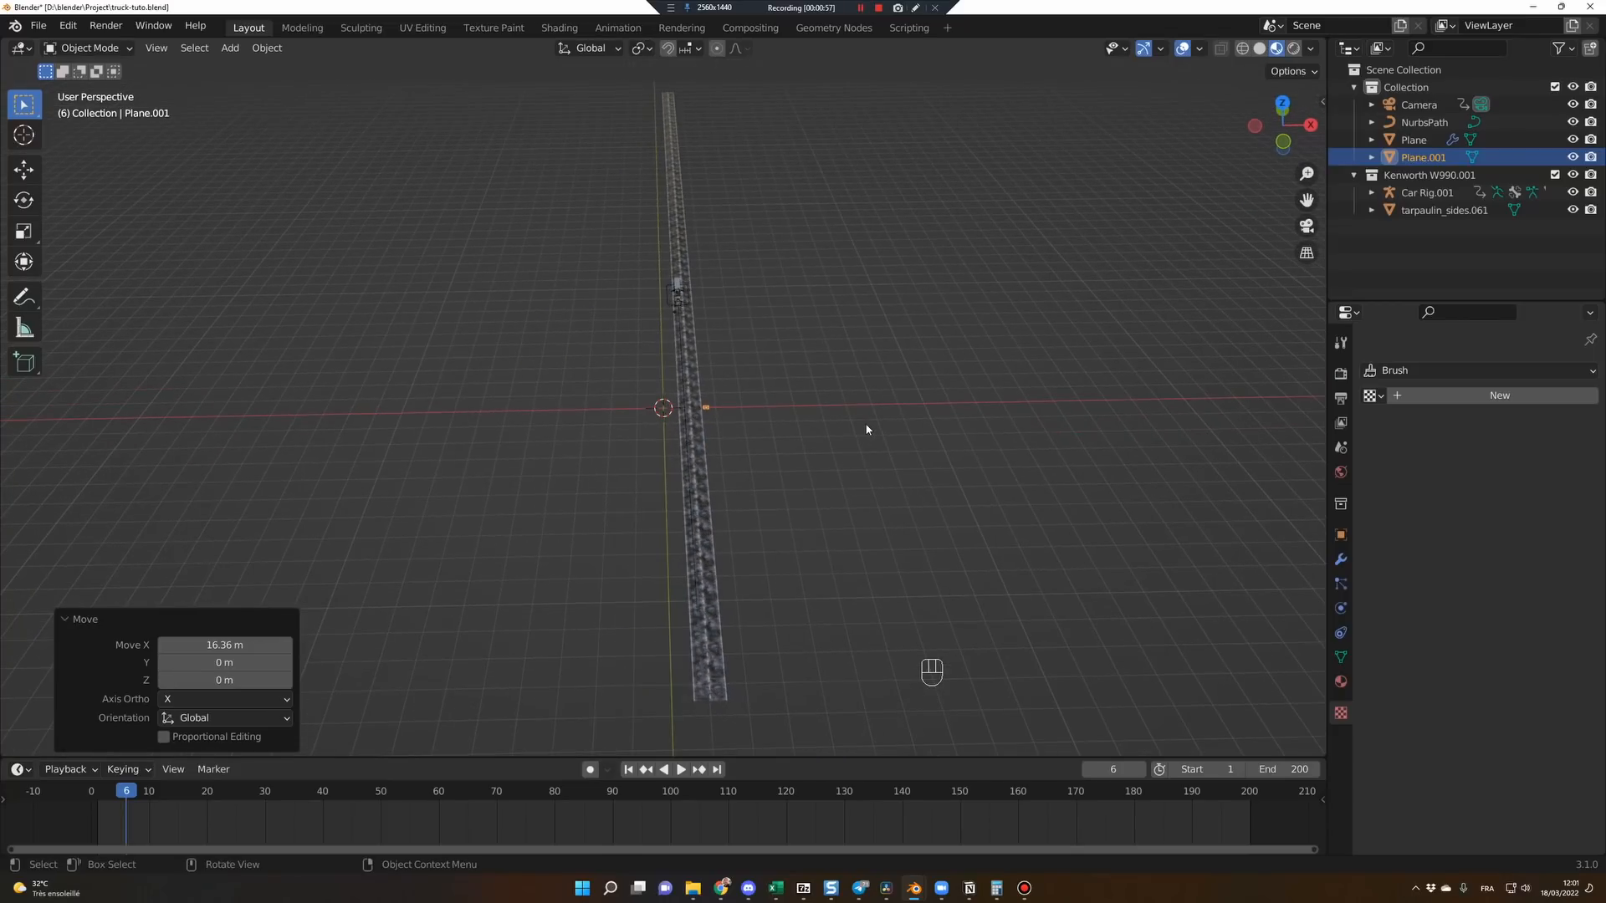
pyautogui.press('s')
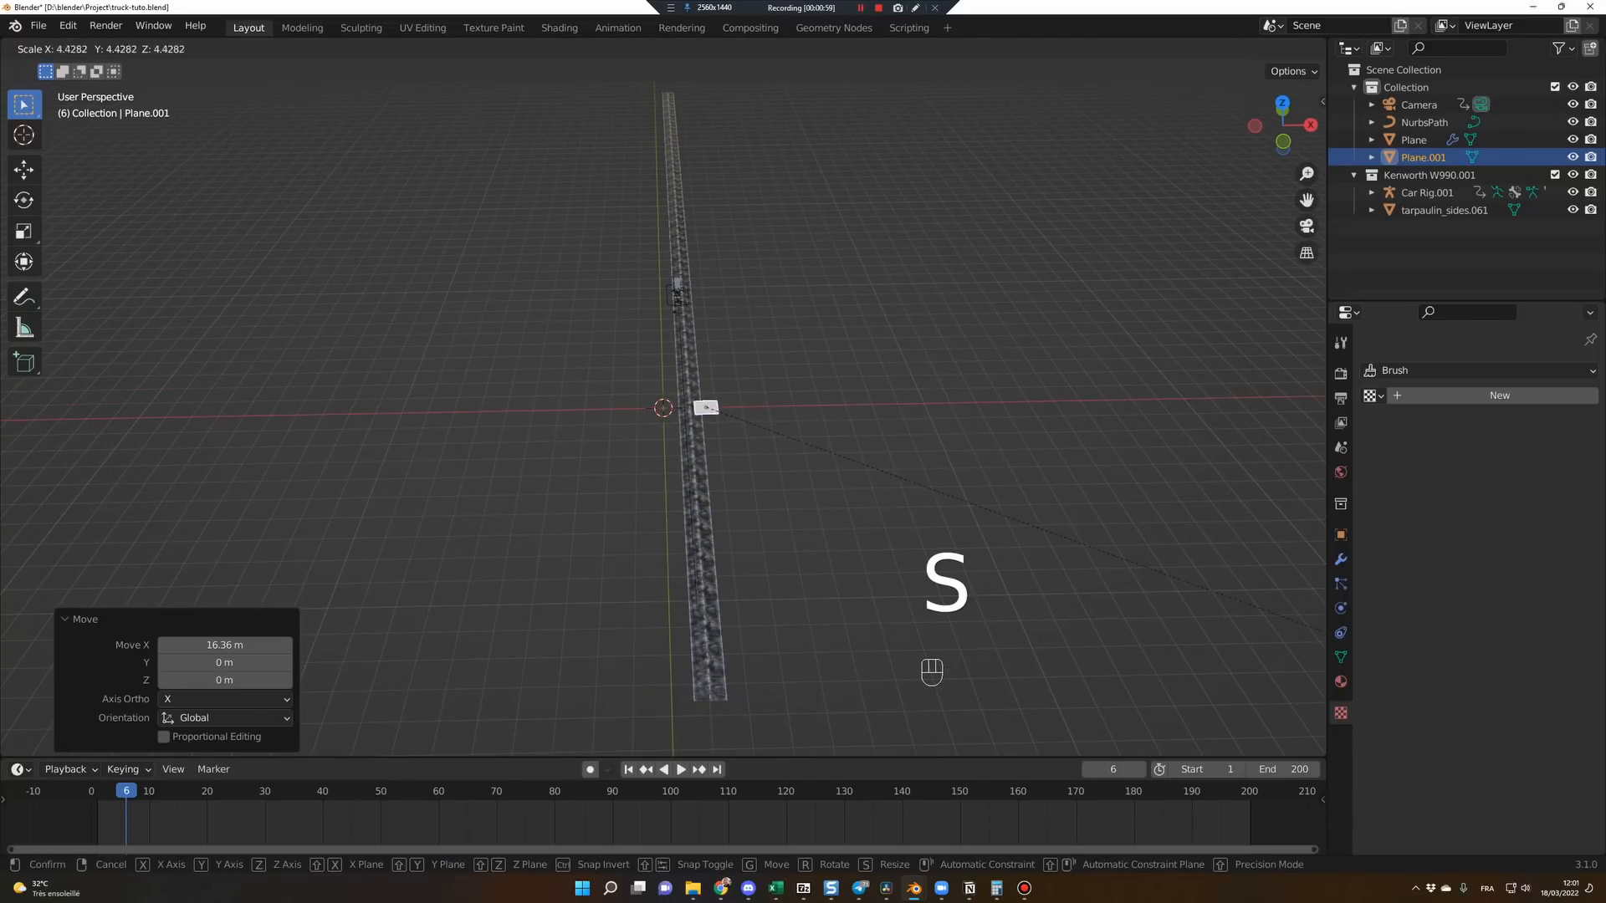
pyautogui.click(676, 156)
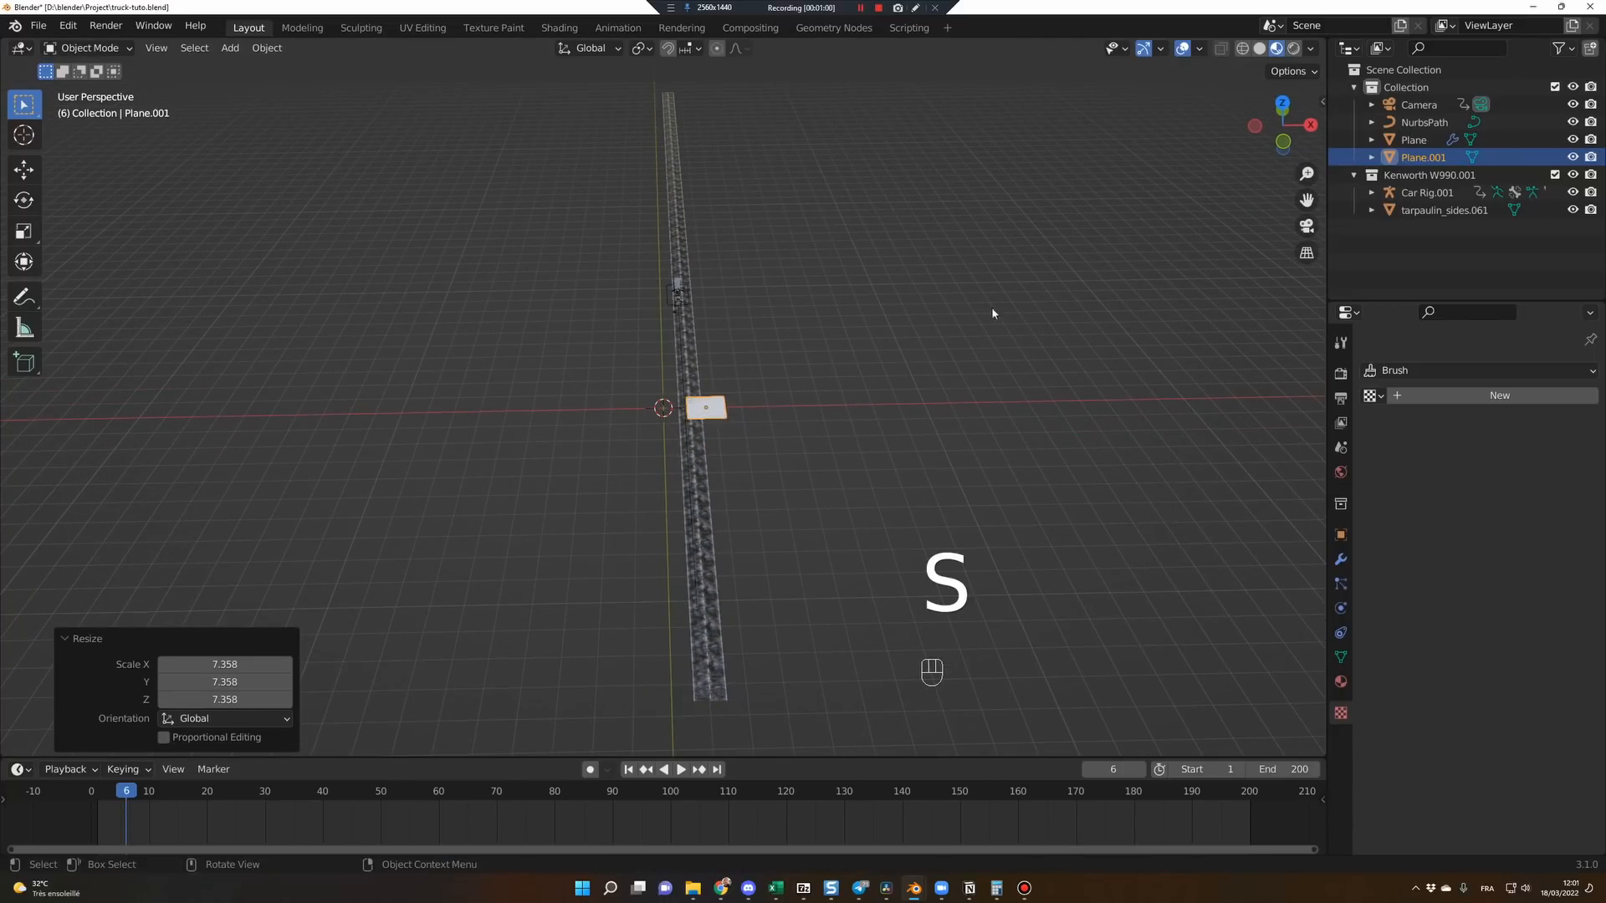
pyautogui.press('n')
pyautogui.click(1317, 104)
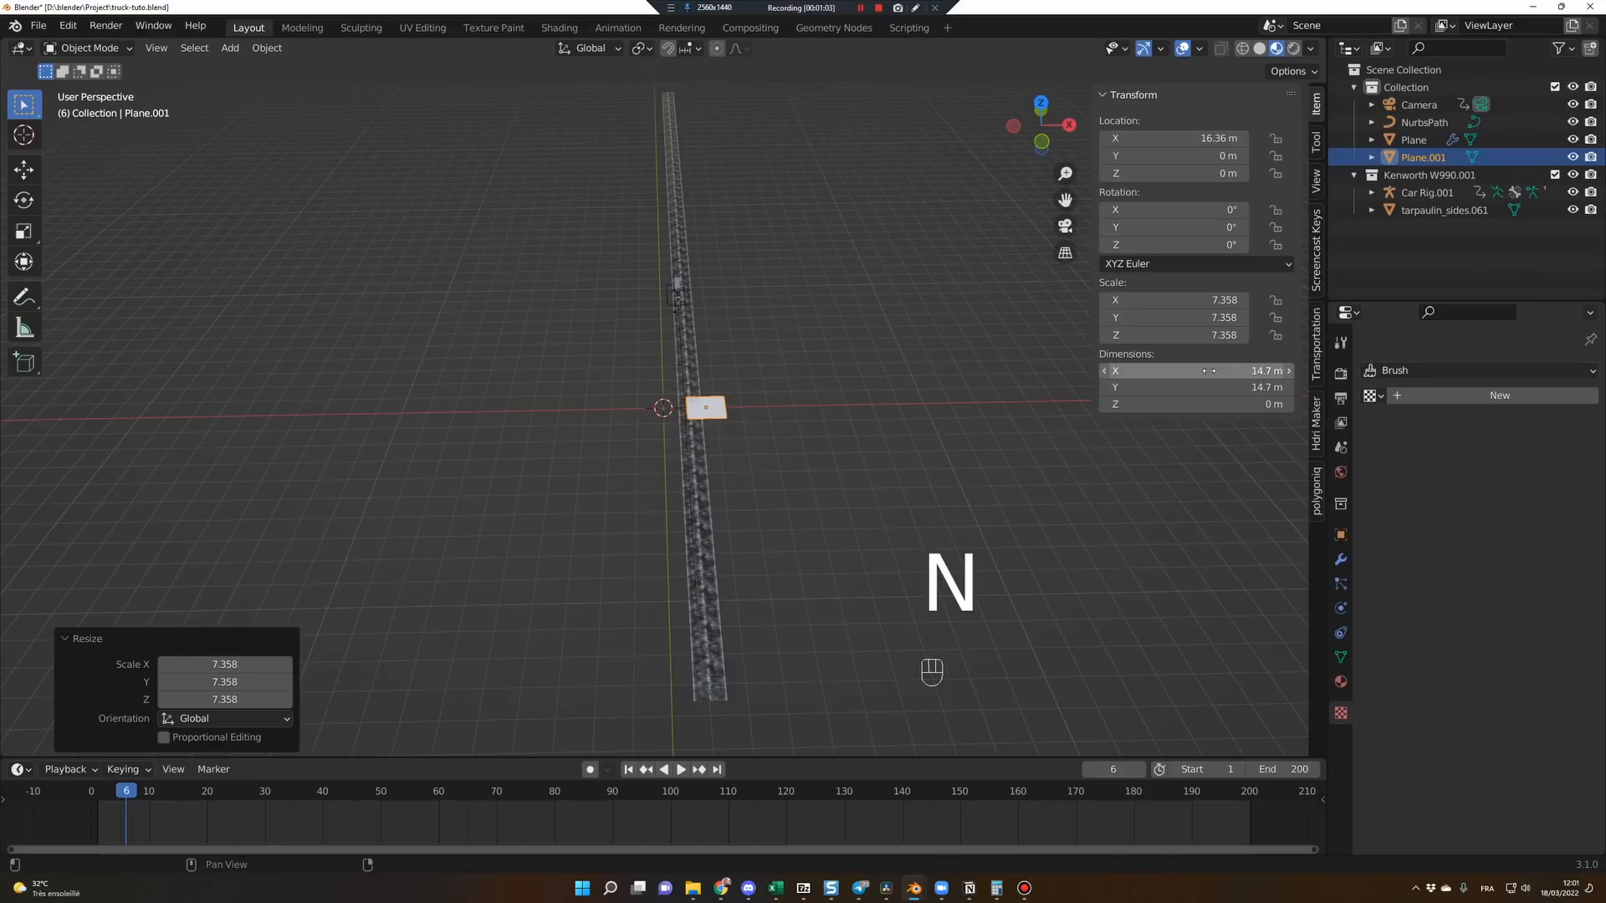
pyautogui.moveTo(1174, 371)
pyautogui.mouseDown()
pyautogui.moveTo(1272, 387)
pyautogui.moveTo(1171, 388)
pyautogui.mouseUp()
pyautogui.click(1171, 388)
pyautogui.write('400')
pyautogui.press('Return')
# Move the plane horizontally beside the road, about 26.3 m in X and 110.3 m in Y.
pyautogui.scroll(-2, 858, 481)
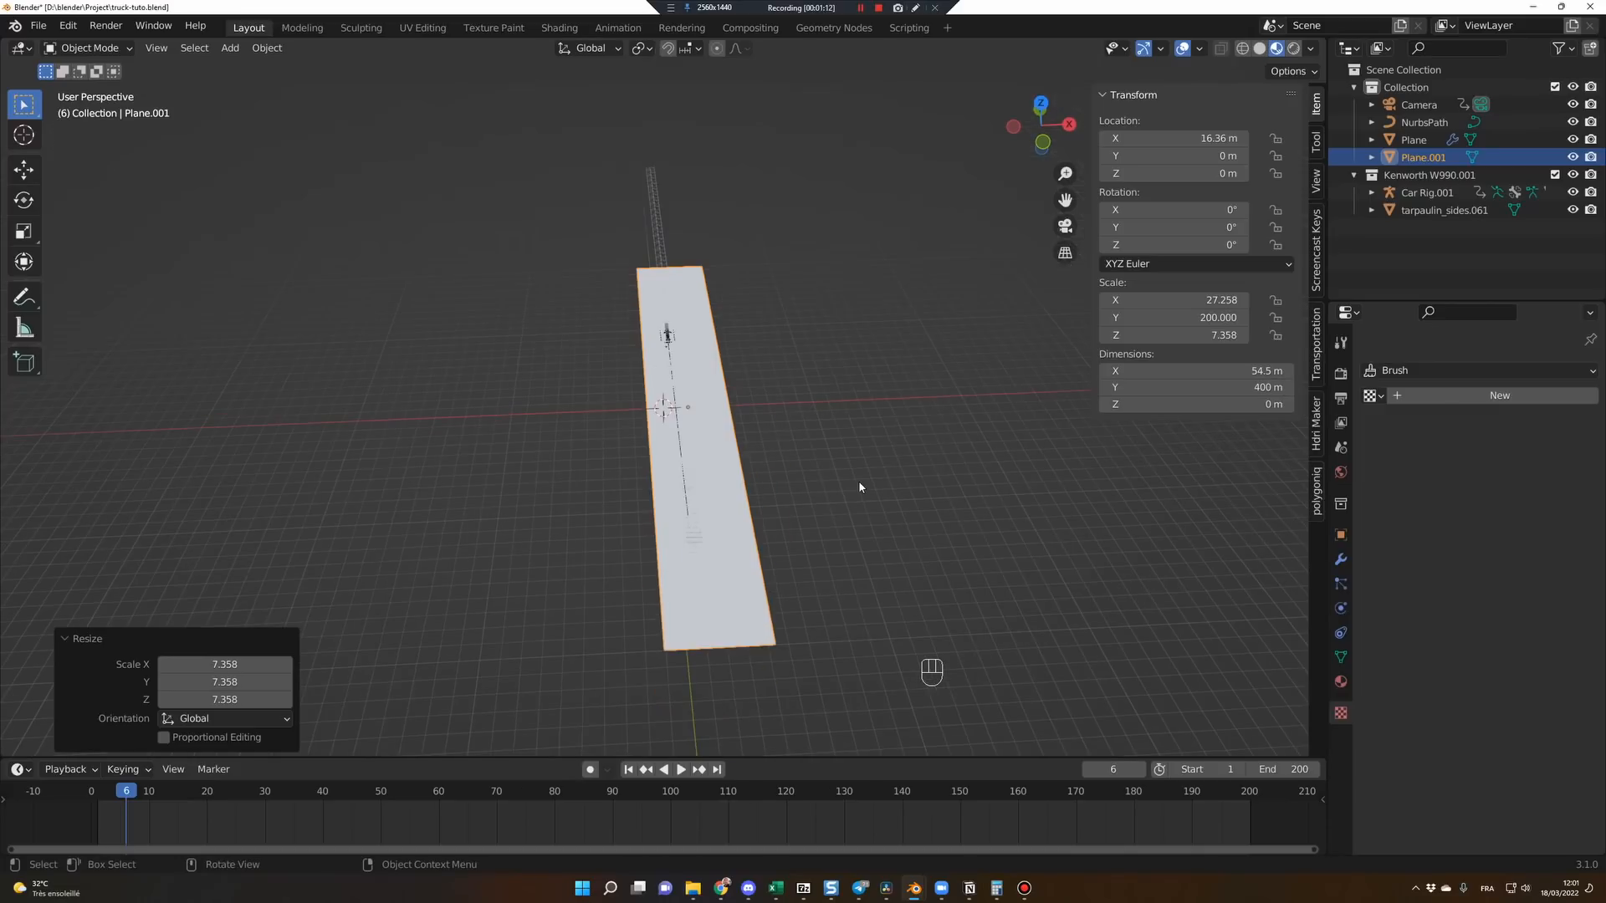
pyautogui.press('g')
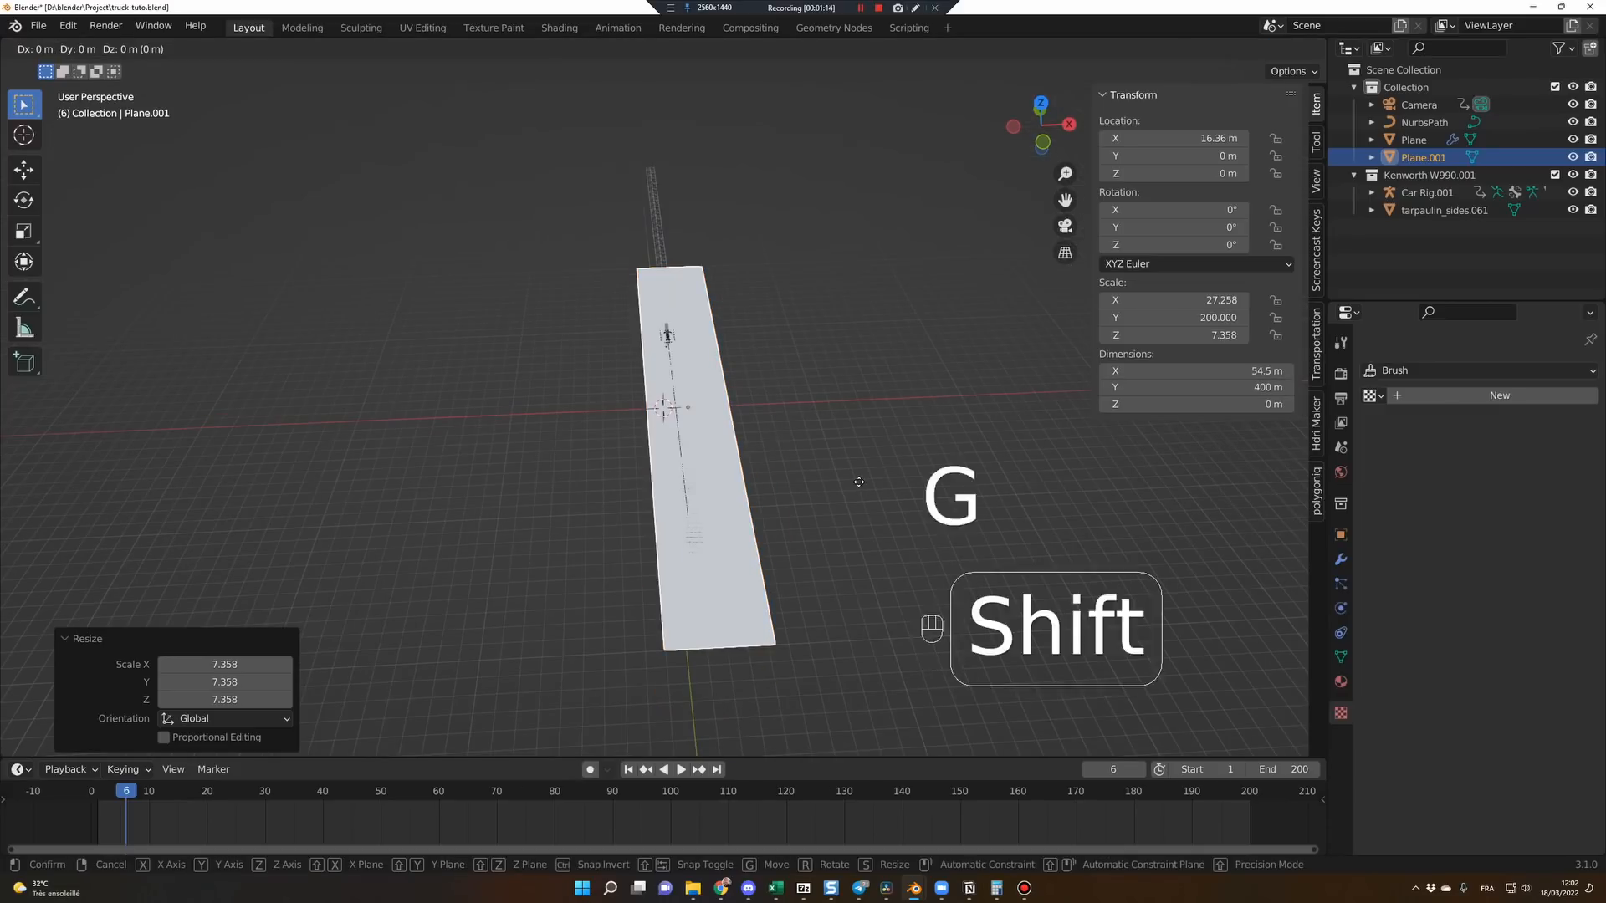
pyautogui.hotkey('shift', 'z')
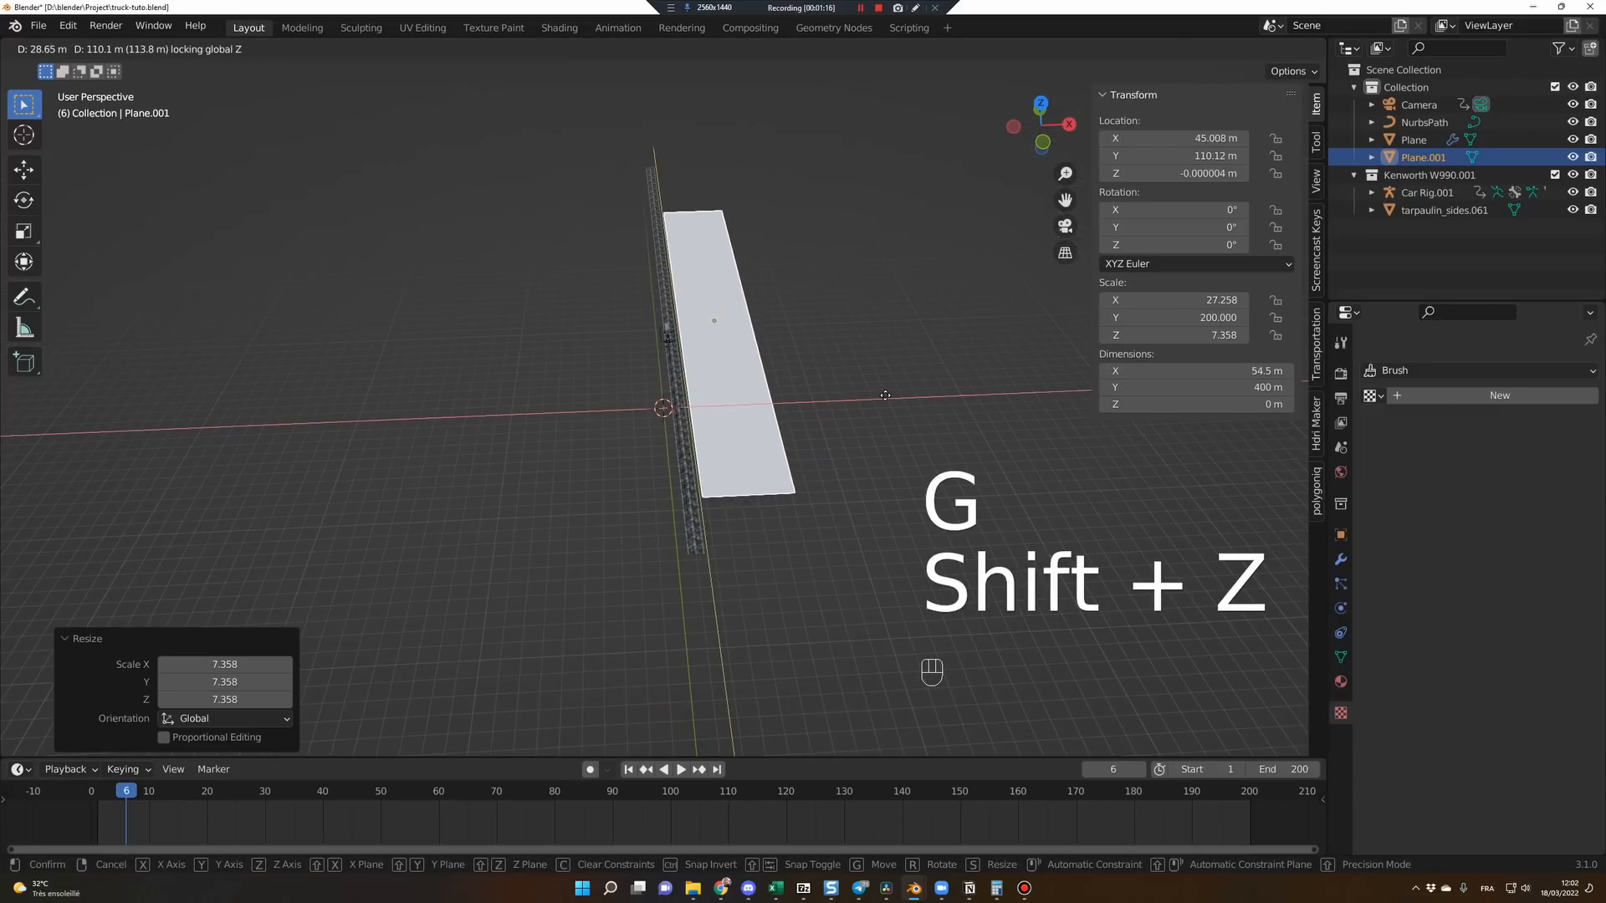
pyautogui.click(881, 394)
pyautogui.scroll(1, 880, 406)
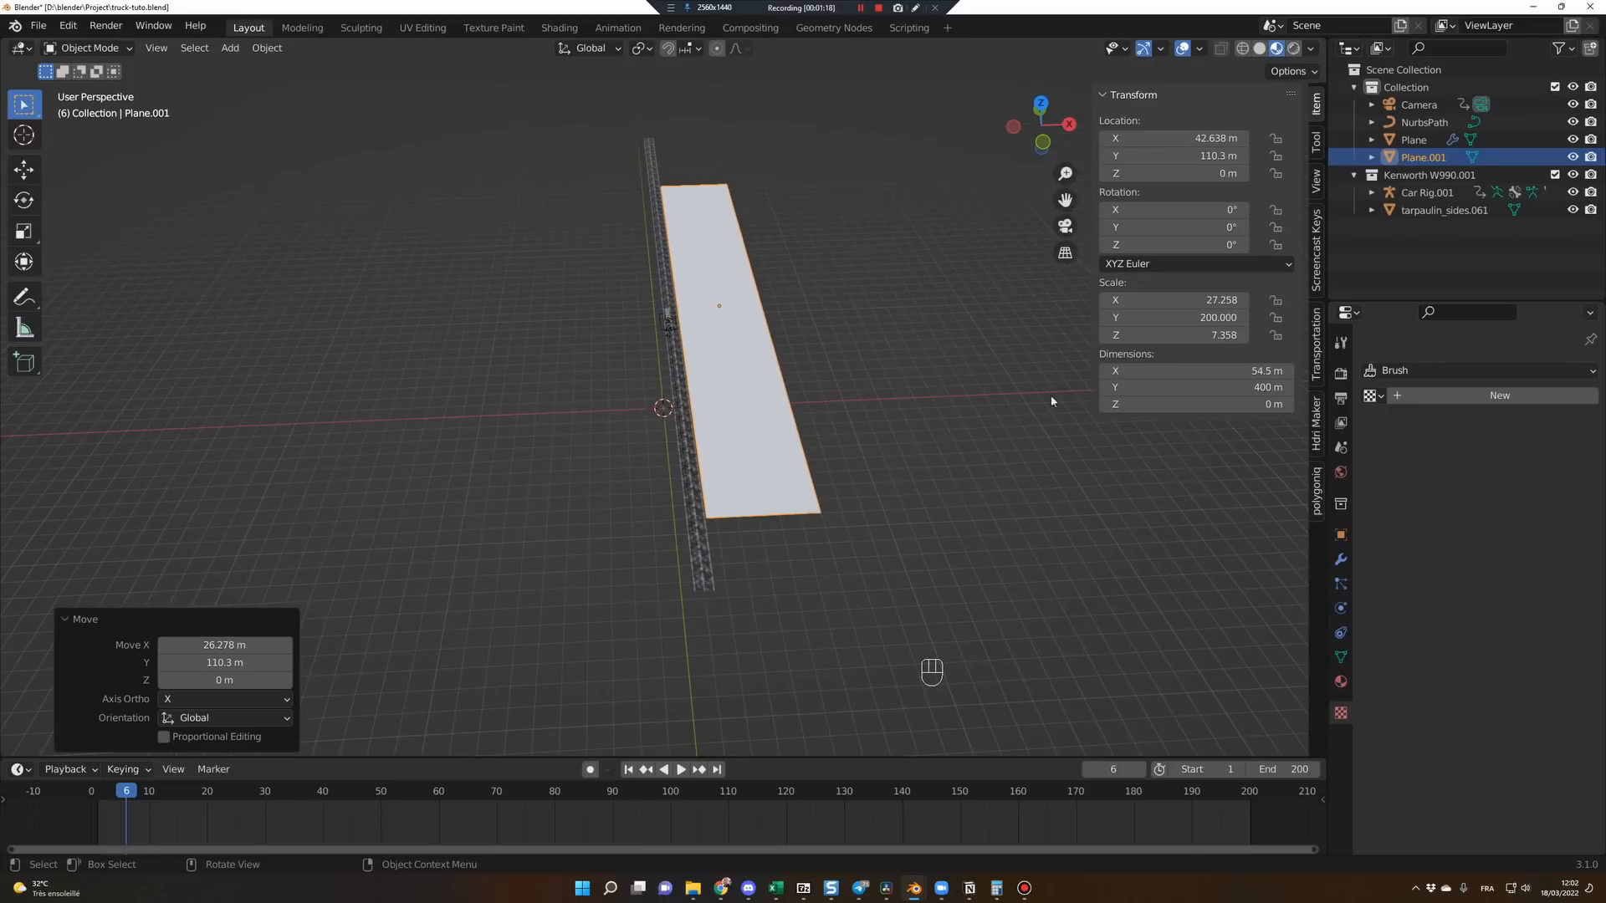
# Enlarge the plane to about 89.5 m by 492 m and shift it to X 59.428 m against the road's edge.
pyautogui.moveTo(1167, 387)
pyautogui.mouseDown()
pyautogui.moveTo(1209, 387)
pyautogui.moveTo(1183, 368)
pyautogui.mouseUp()
pyautogui.press('g')
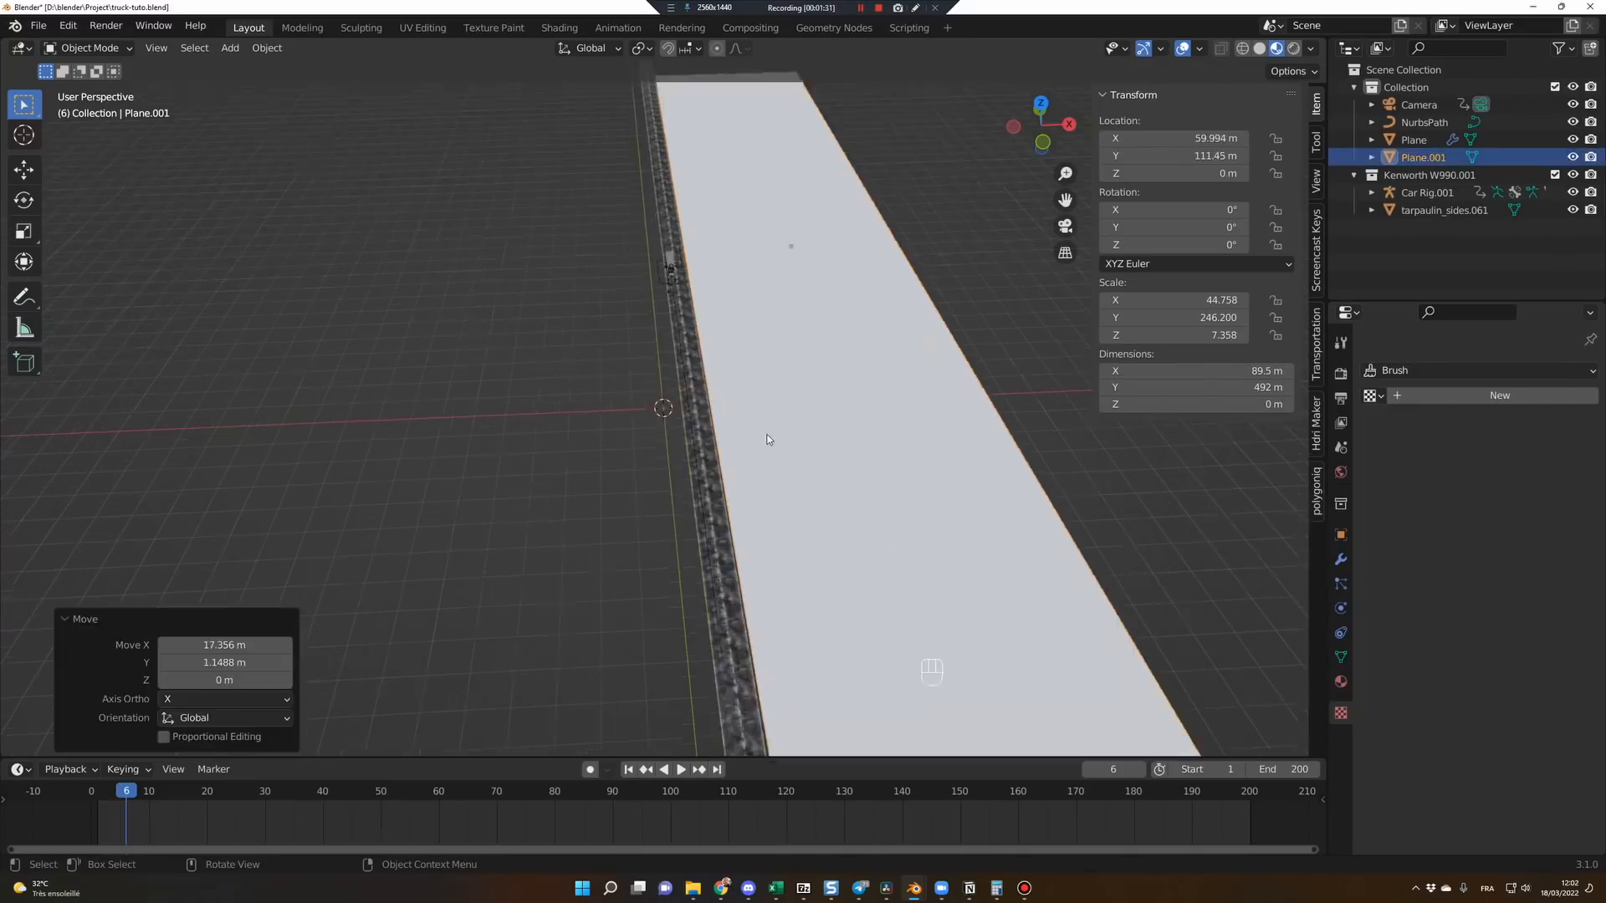
pyautogui.moveTo(776, 435); pyautogui.dragTo(779, 390, button='middle')
pyautogui.scroll(2, 780, 388)
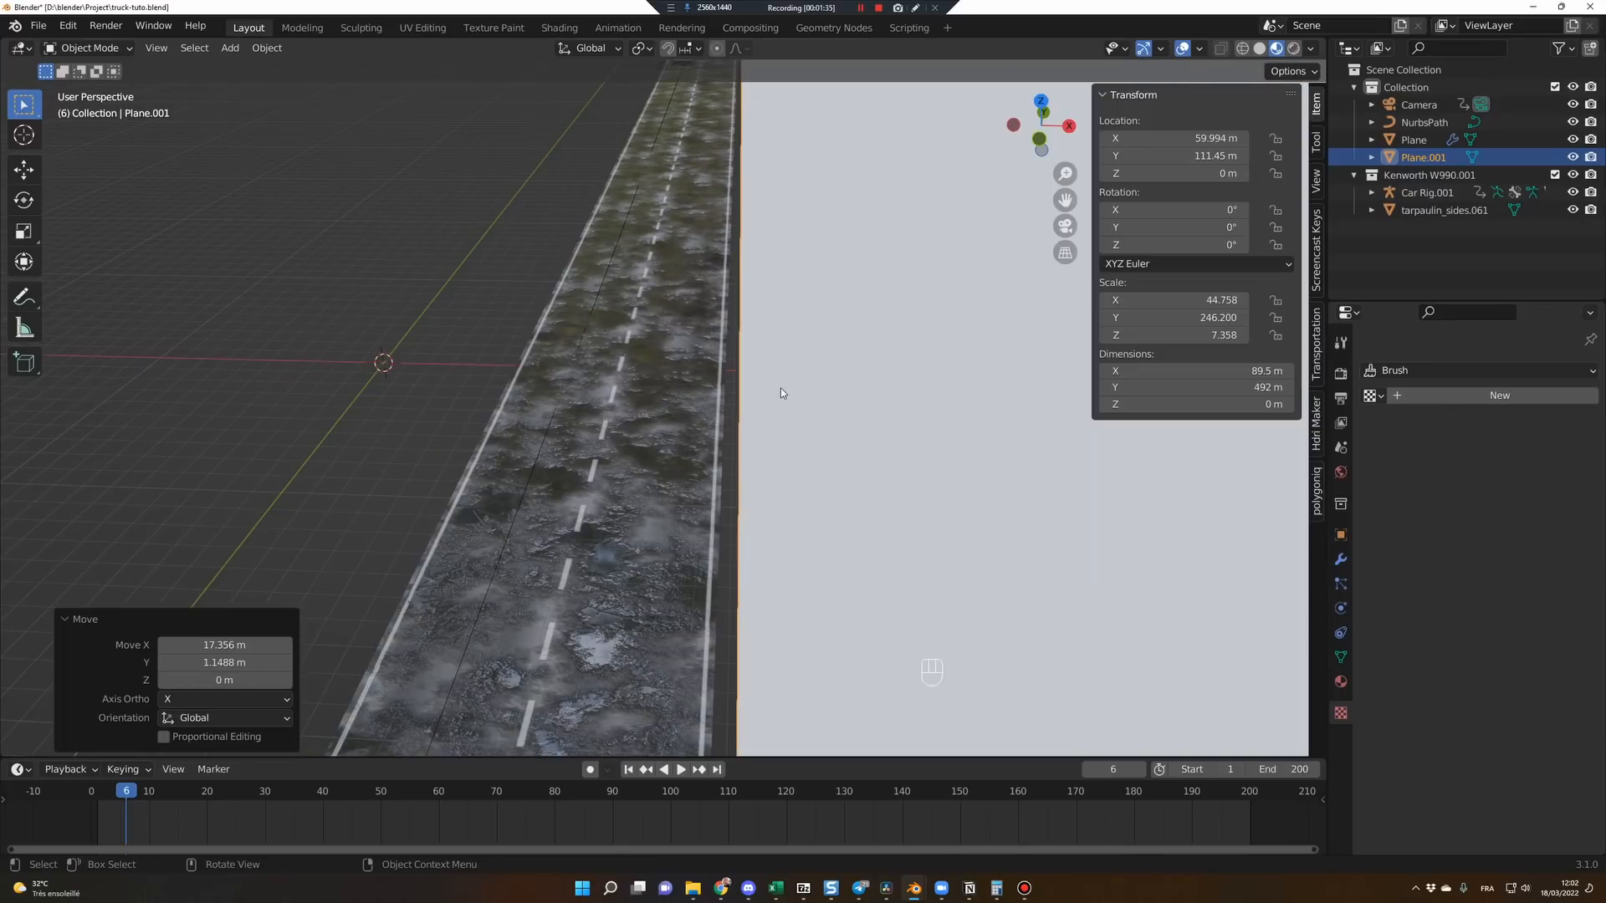
pyautogui.press('g')
pyautogui.press('x')
pyautogui.press('shift')
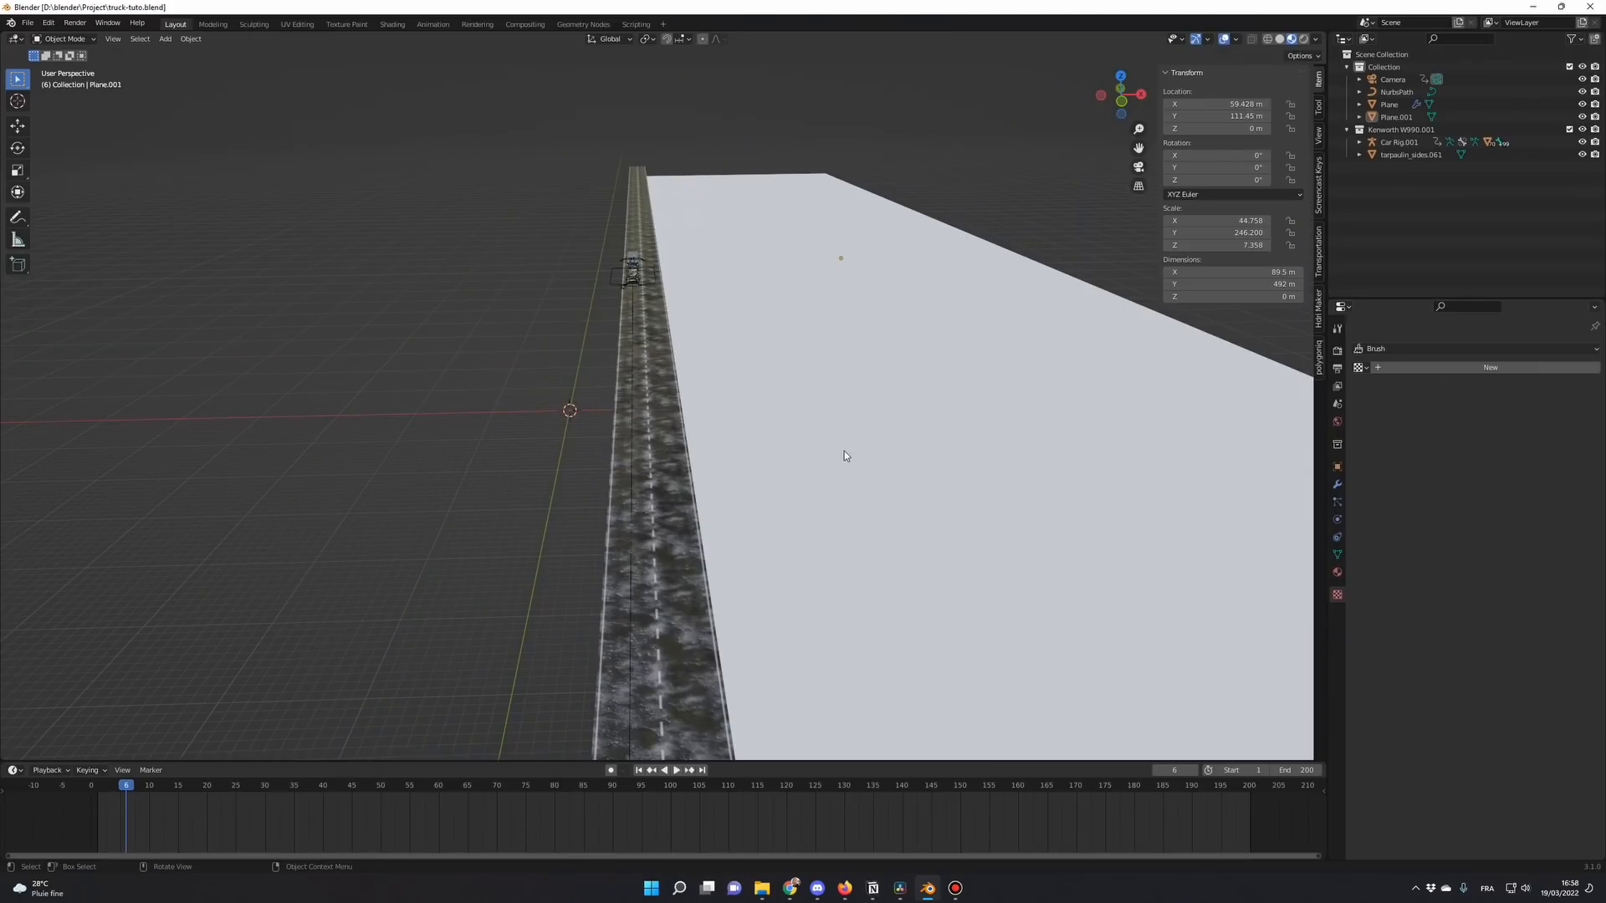
# Look at the Patchy Meadow 1 PBR material page and its patchy-meadow1-bl texture folder, and return to Blender.
pyautogui.moveTo(845, 456)
pyautogui.mouseDown(button='middle')
pyautogui.moveTo(864, 452)
pyautogui.moveTo(836, 426)
pyautogui.mouseUp(button='middle')
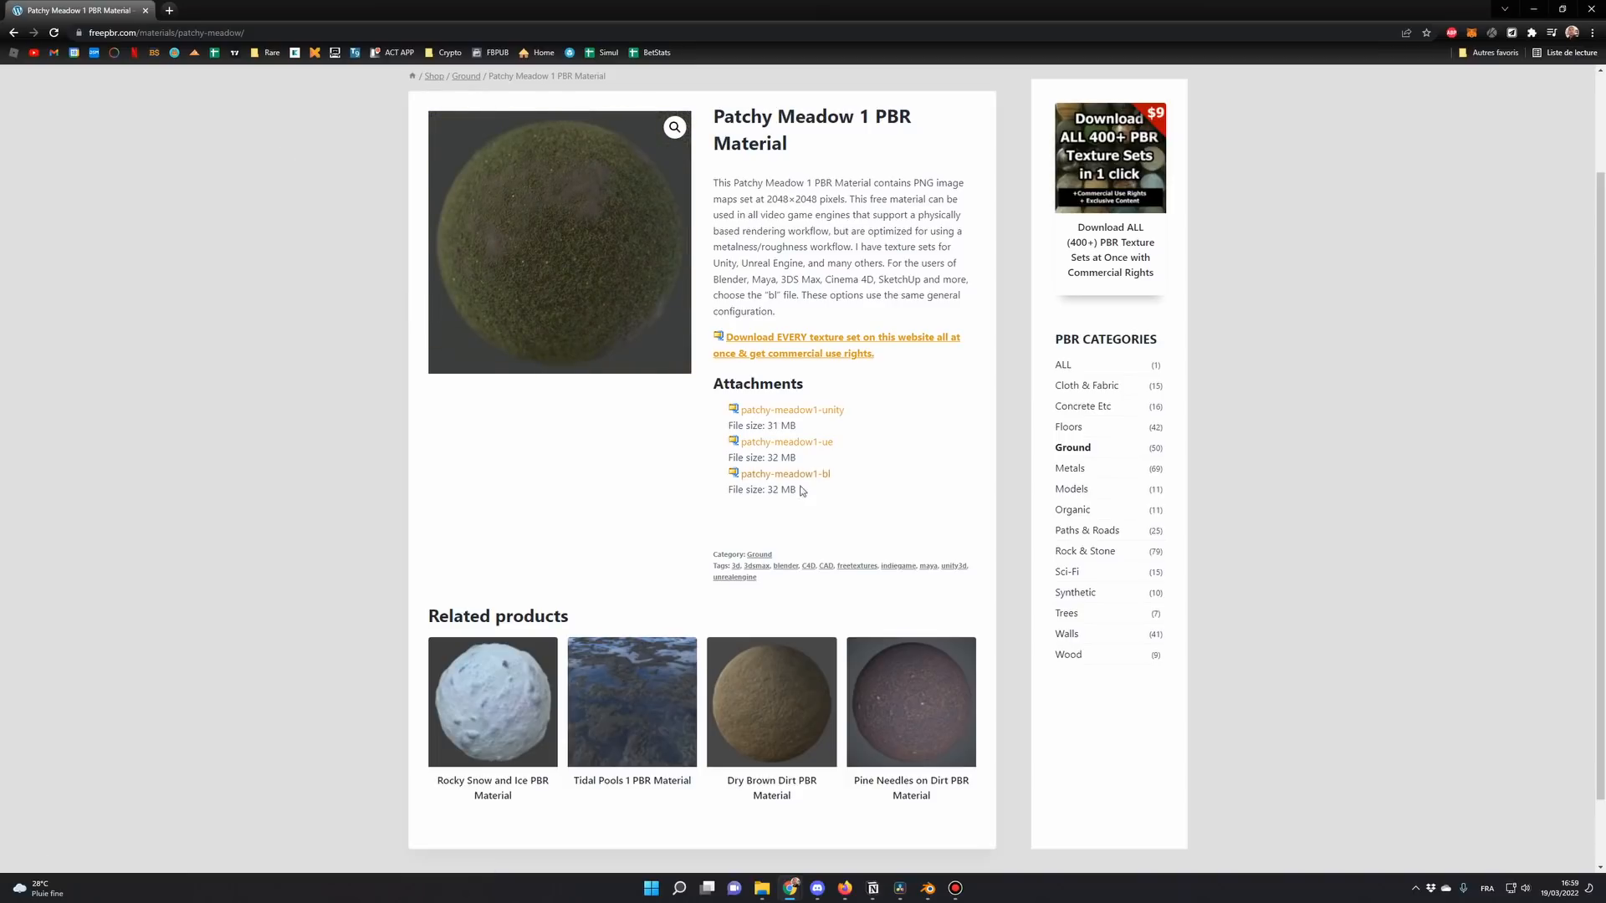
pyautogui.hotkey('alt', 'Tab')
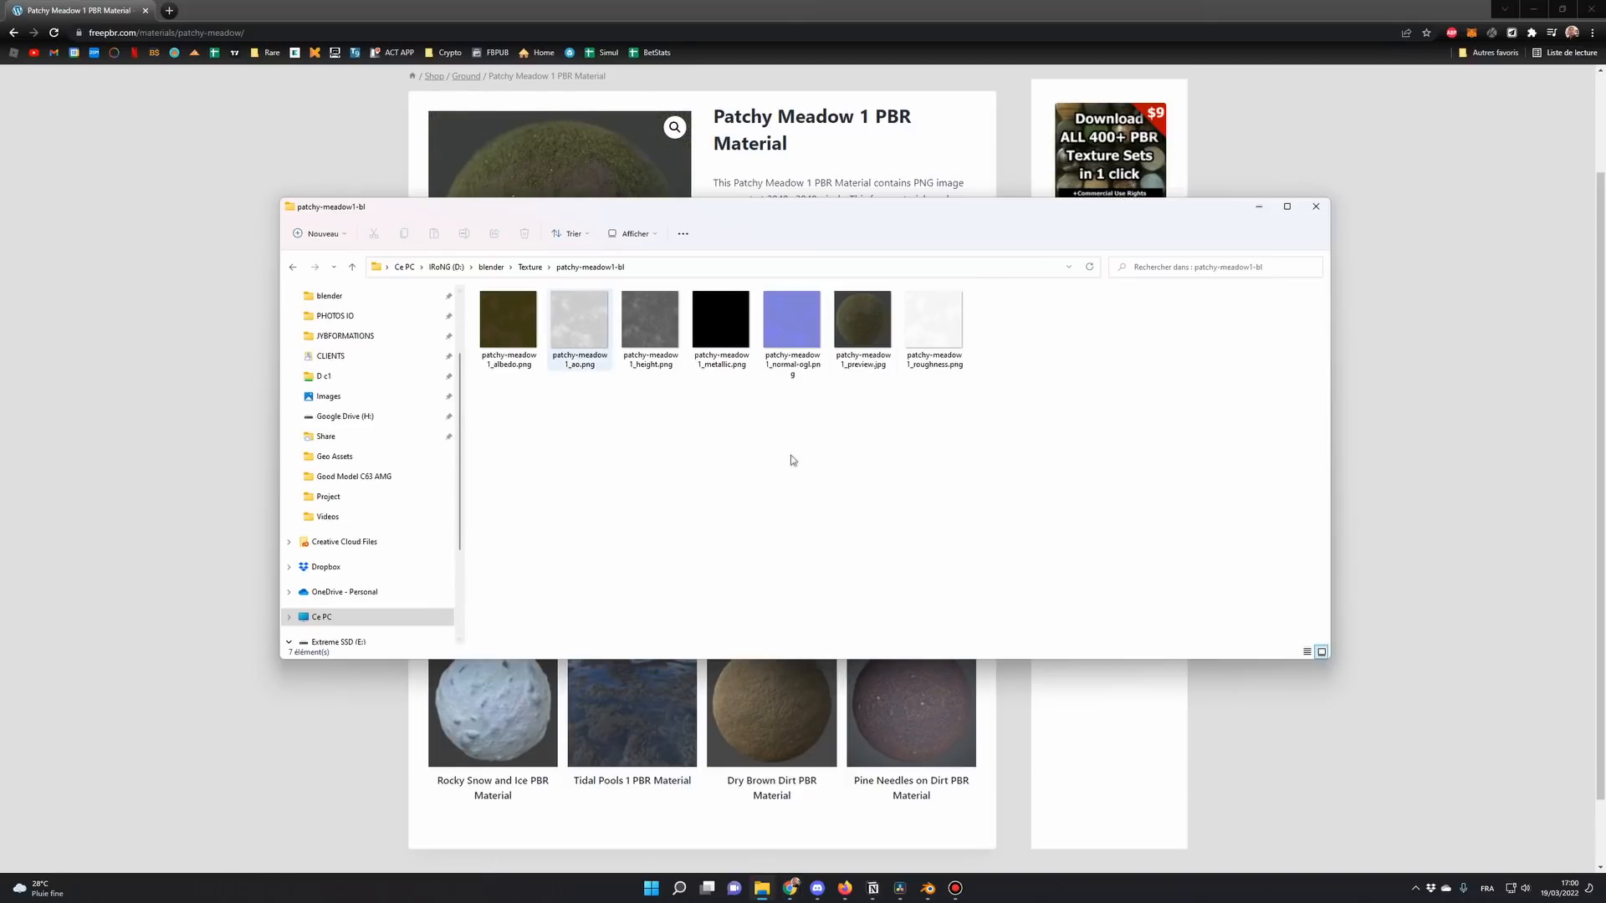
pyautogui.hotkey('alt', 'Tab')
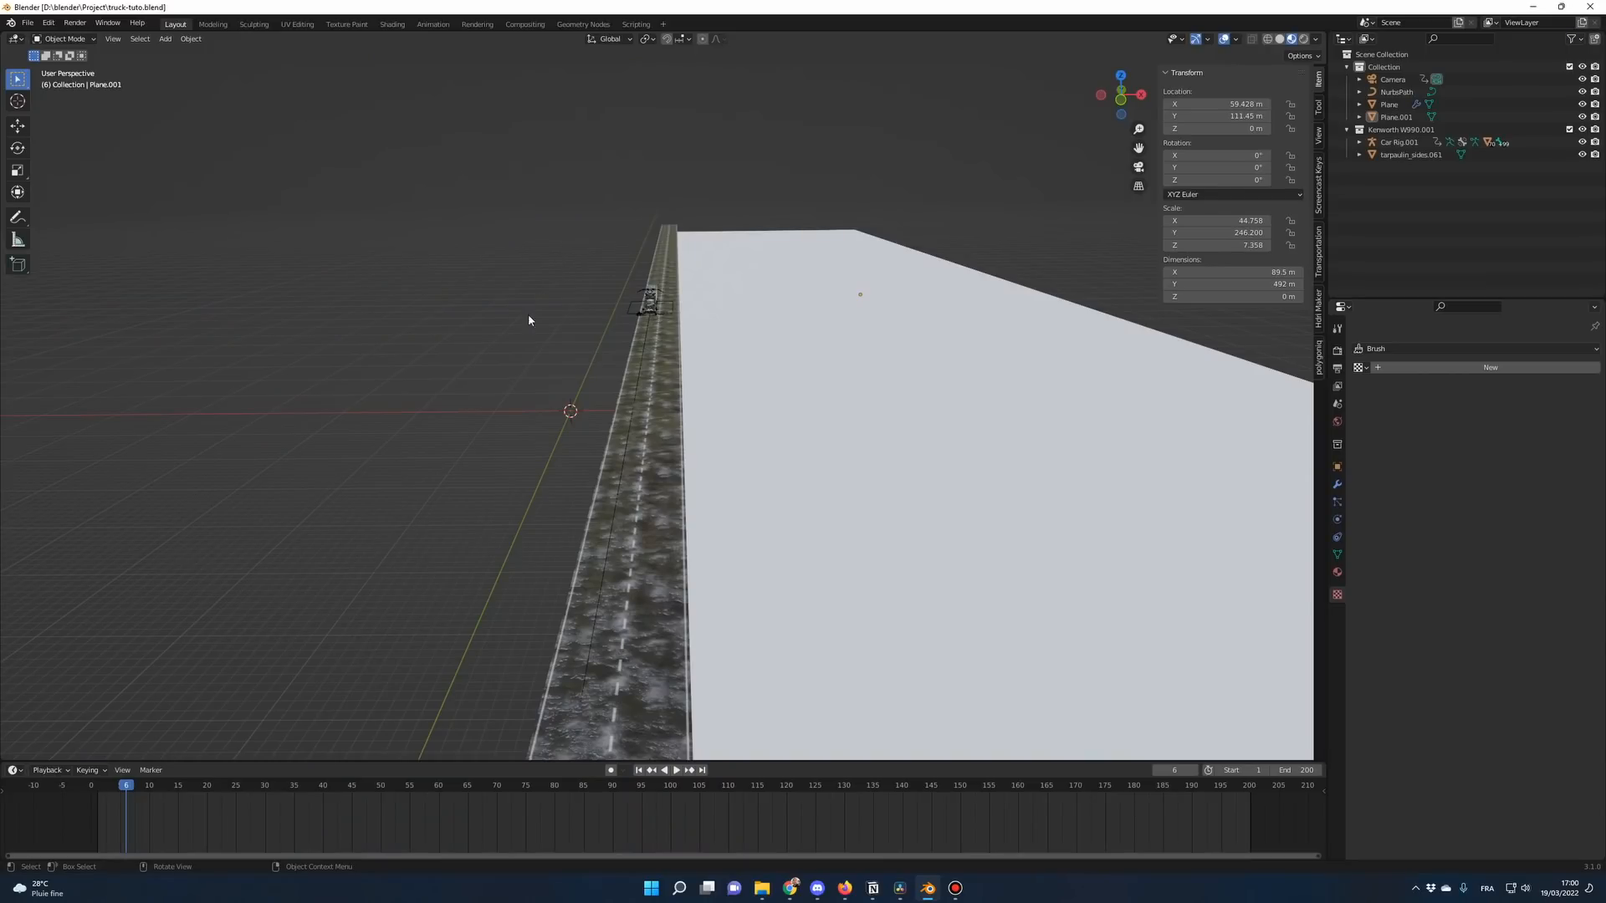
# Search the add-ons in Blender's Preferences for "wr".
pyautogui.moveTo(537, 307); pyautogui.dragTo(540, 323, button='middle')
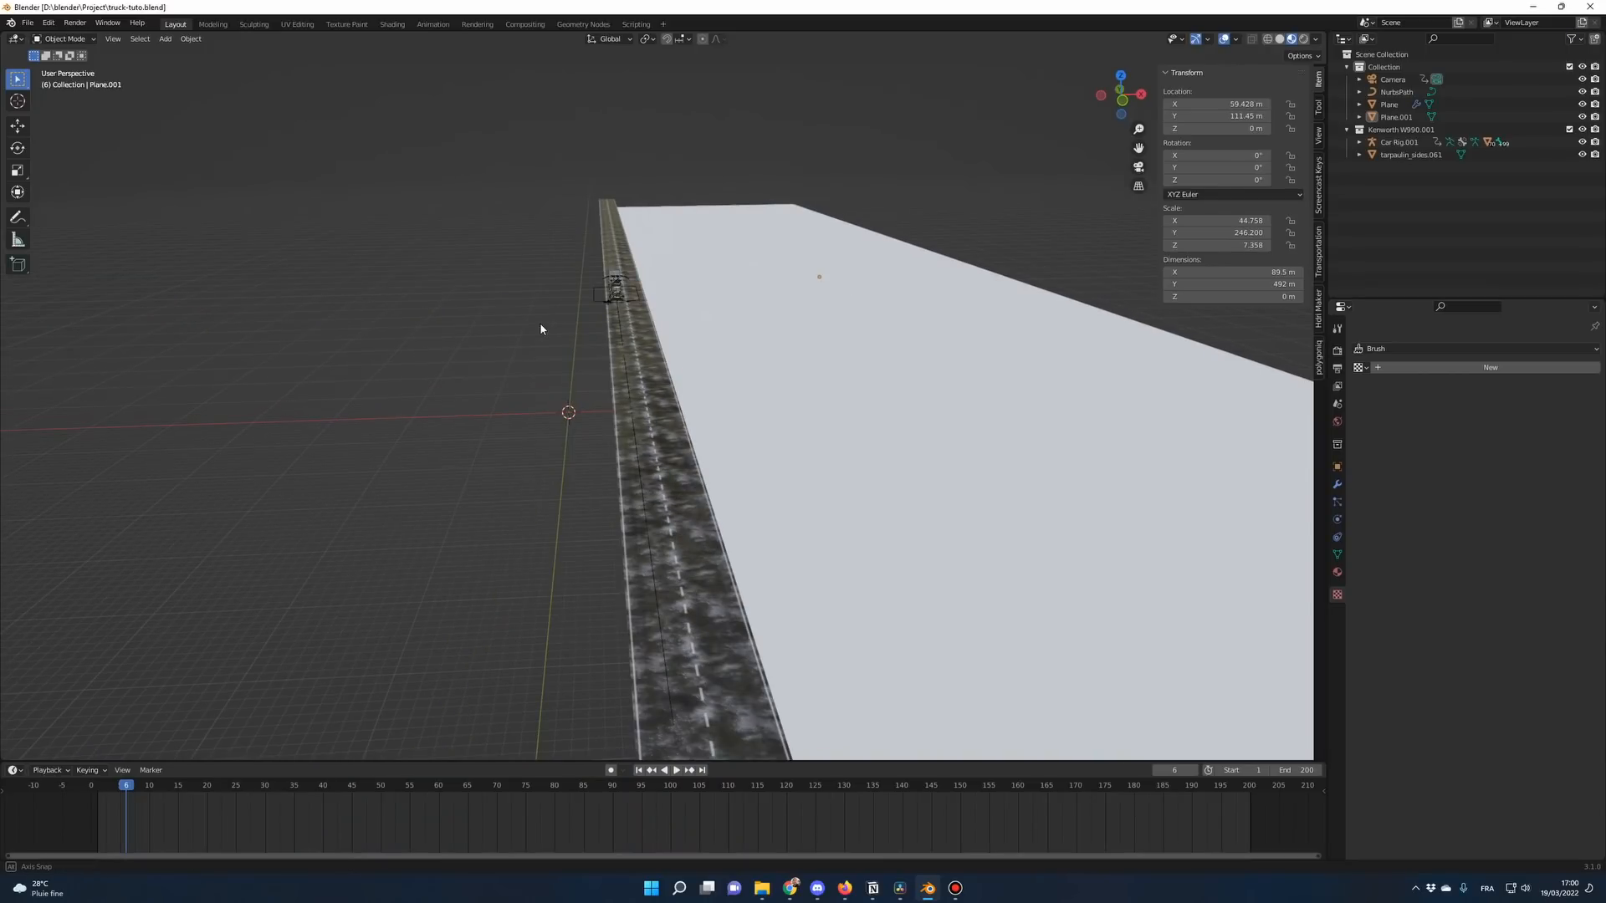
pyautogui.click(47, 23)
pyautogui.click(93, 206)
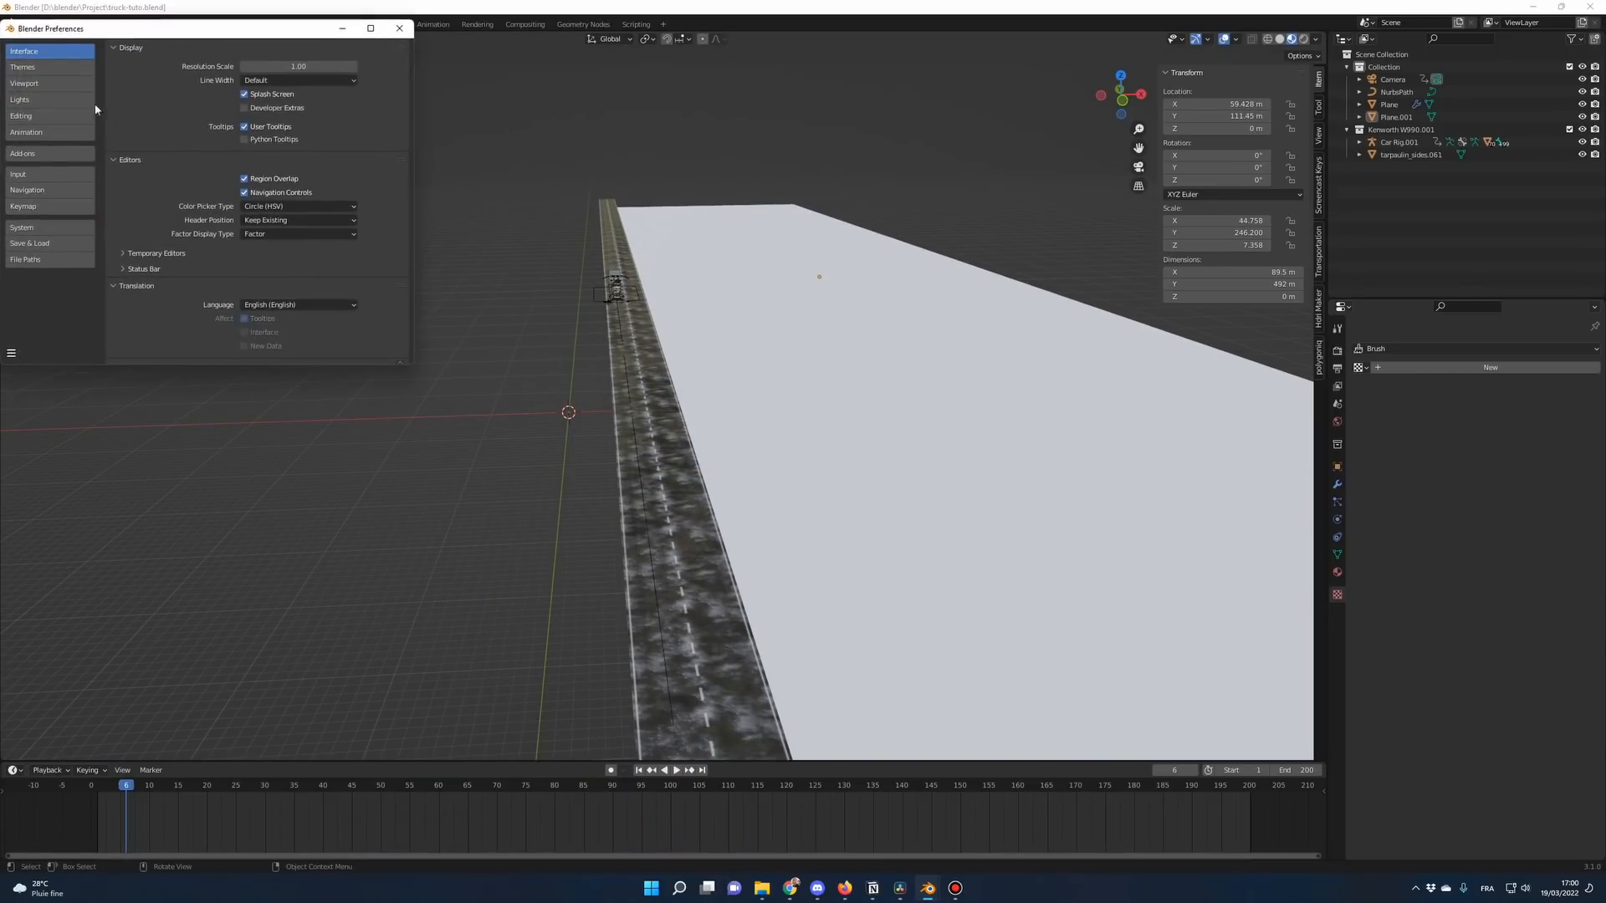
pyautogui.click(29, 154)
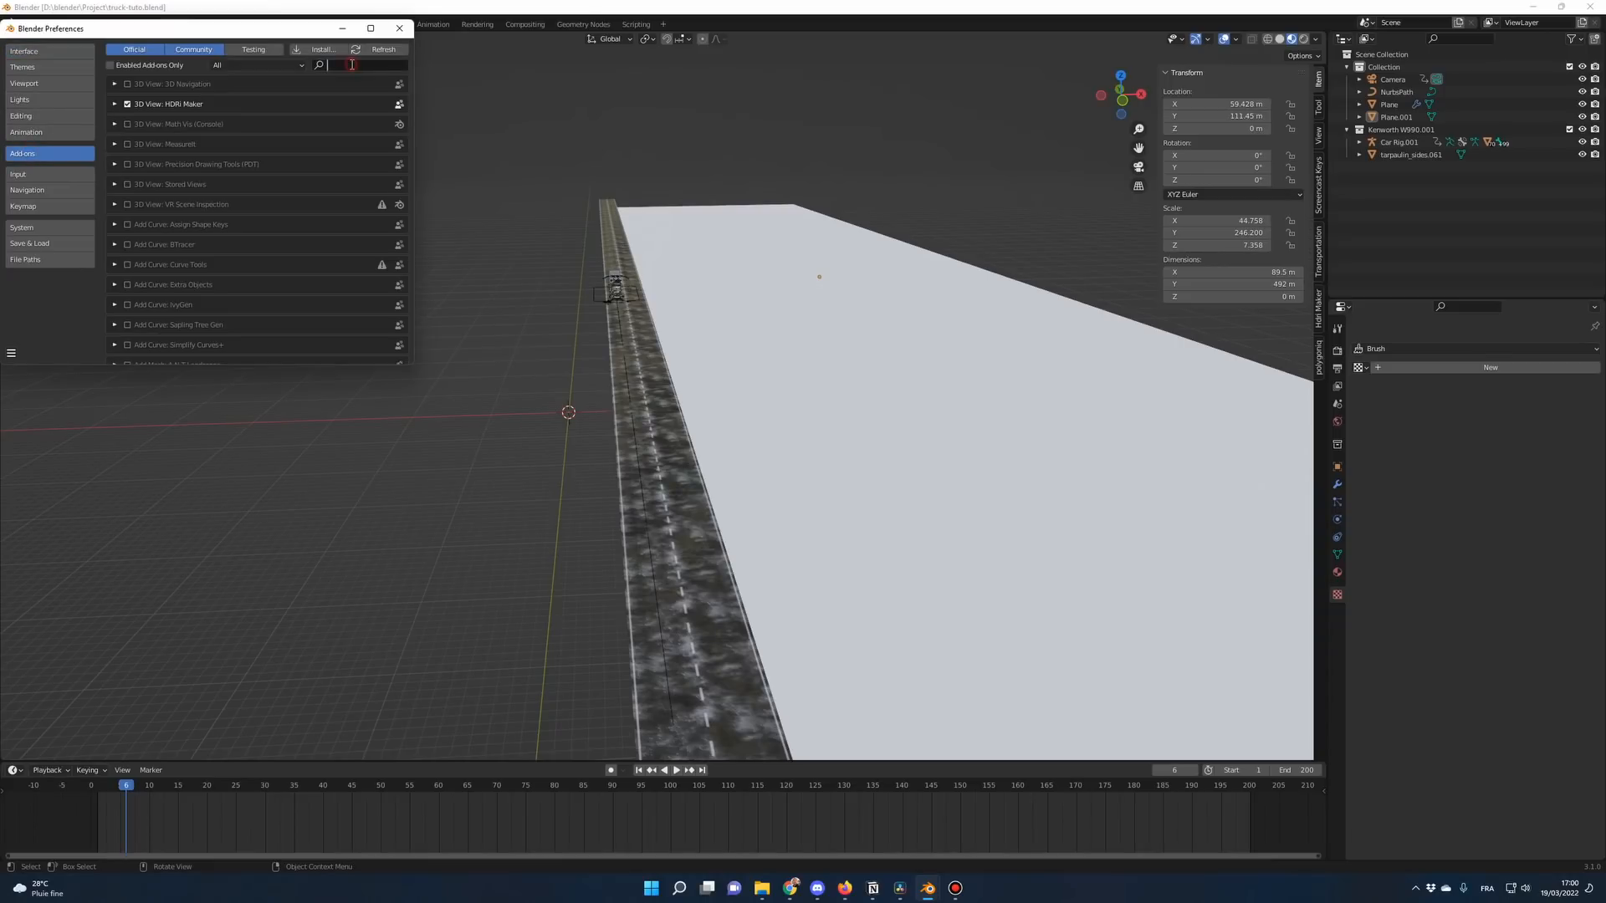
pyautogui.write('wr')
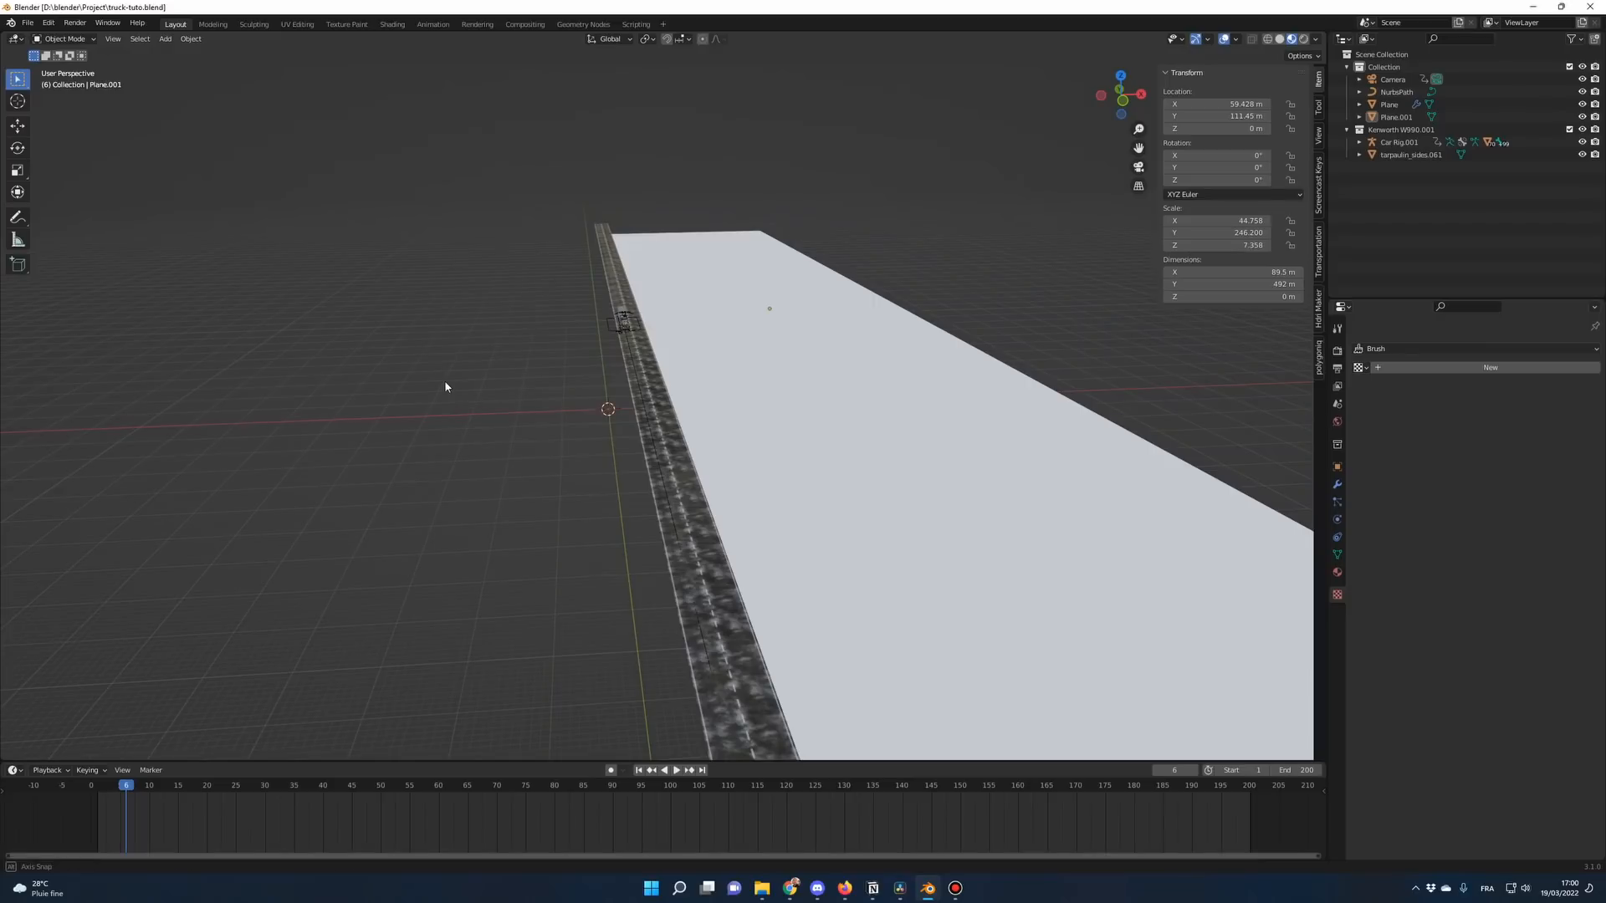
# Select the large plane beside the road and create a new material for it in the Shading workspace.
pyautogui.click(796, 401)
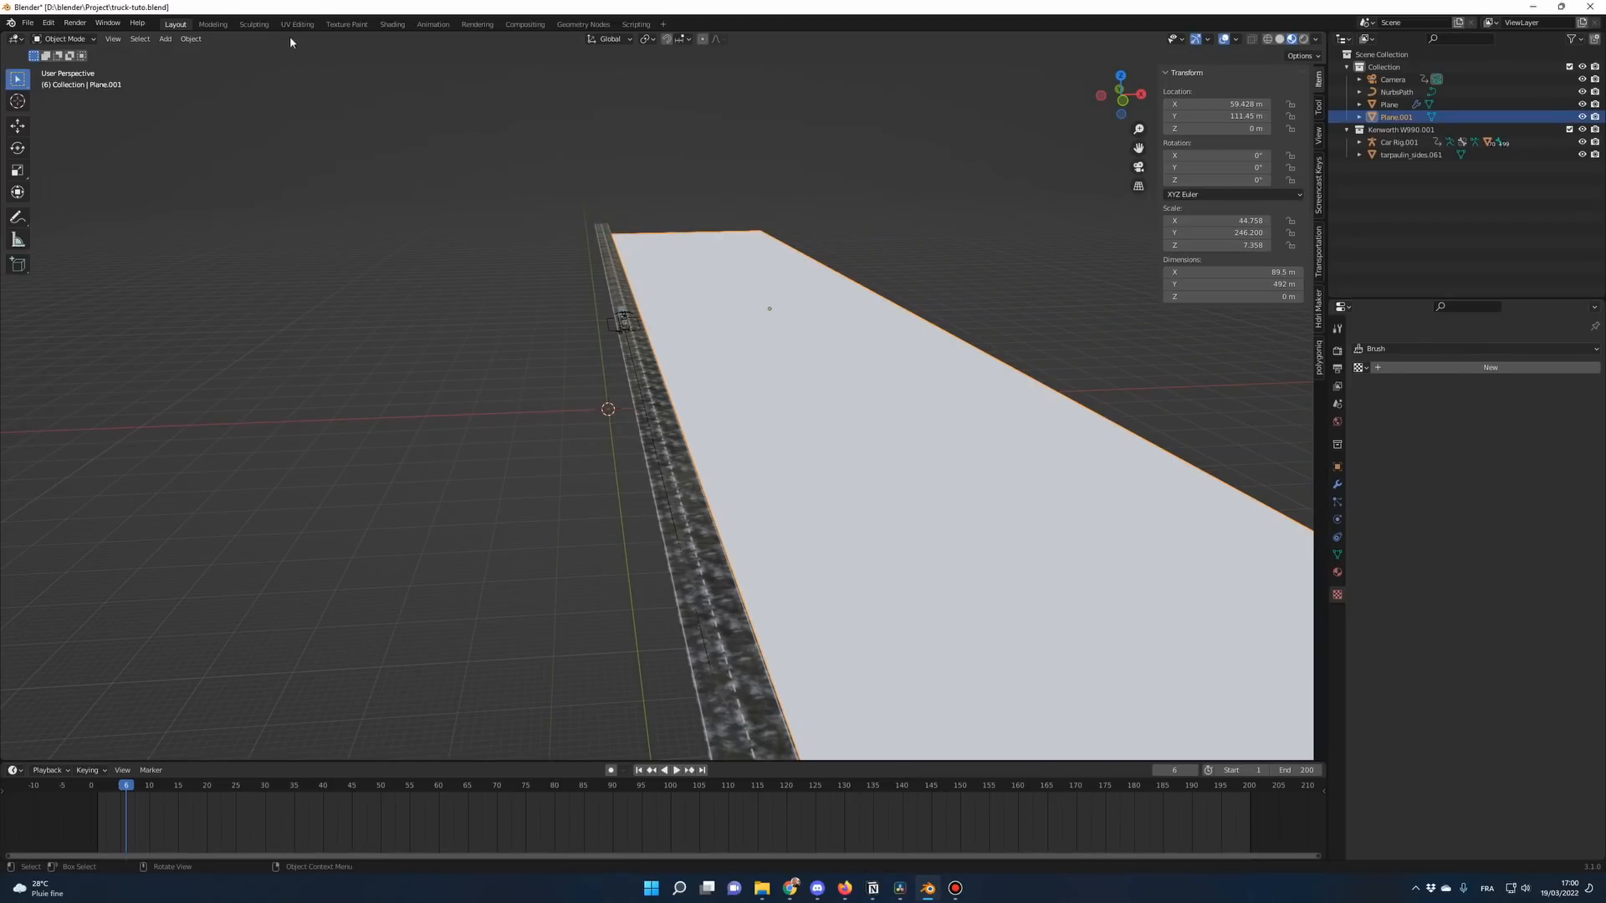
pyautogui.click(392, 25)
pyautogui.click(813, 496)
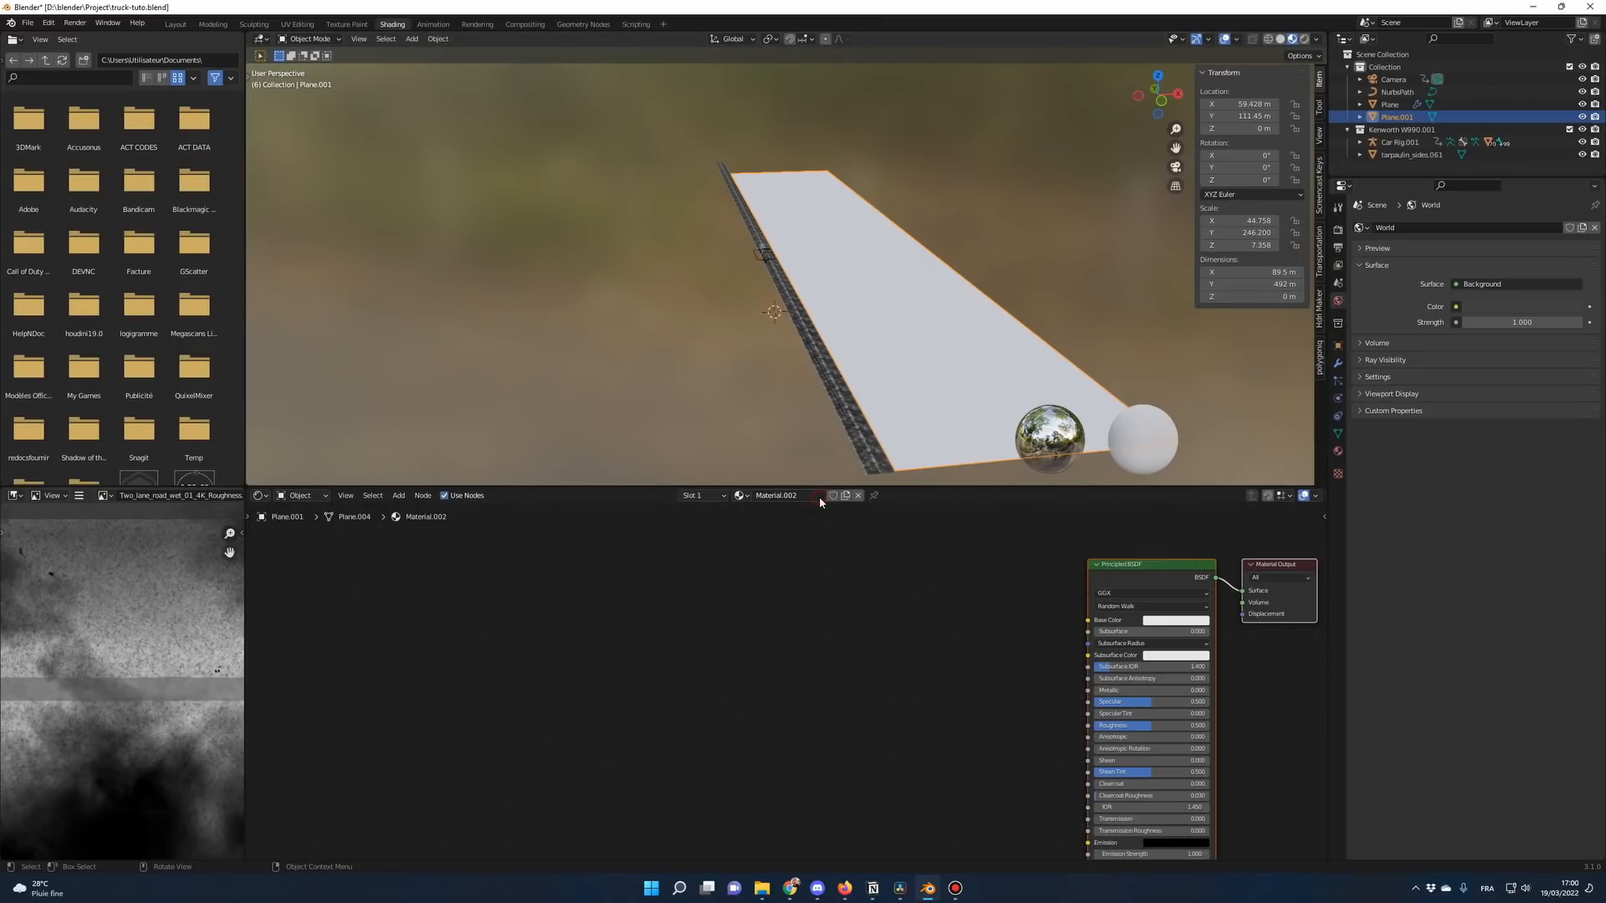
# Build the Principled Texture Setup on the plane's Principled BSDF from all the images in the Texture\patchy-meadow1-bl folder.
pyautogui.moveTo(911, 586); pyautogui.dragTo(555, 563, button='middle')
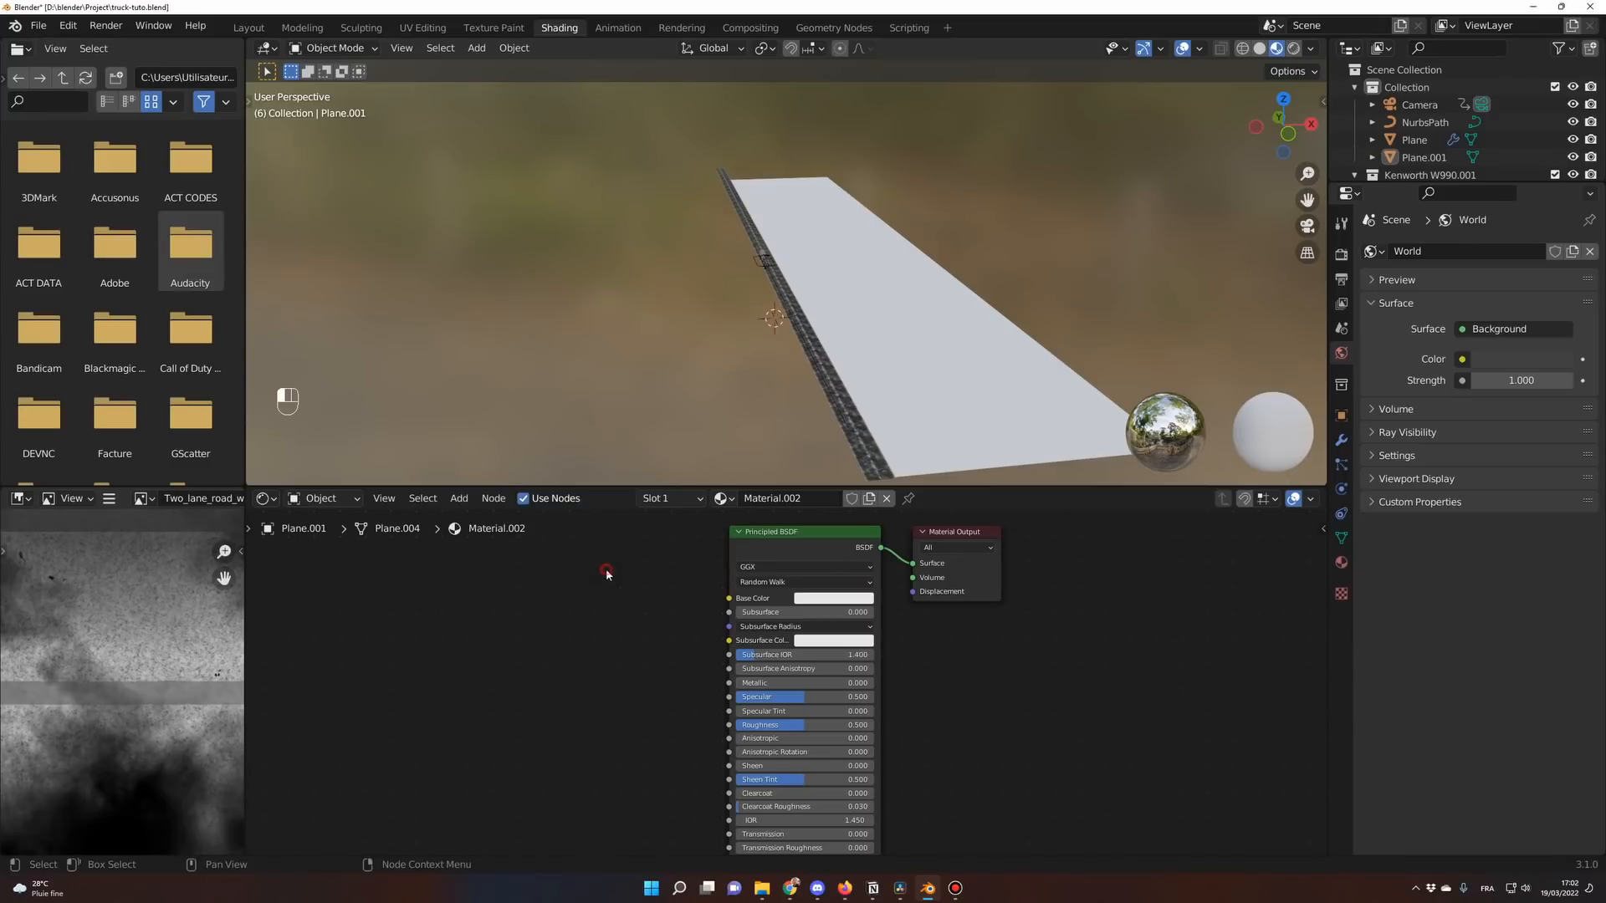
pyautogui.click(811, 534)
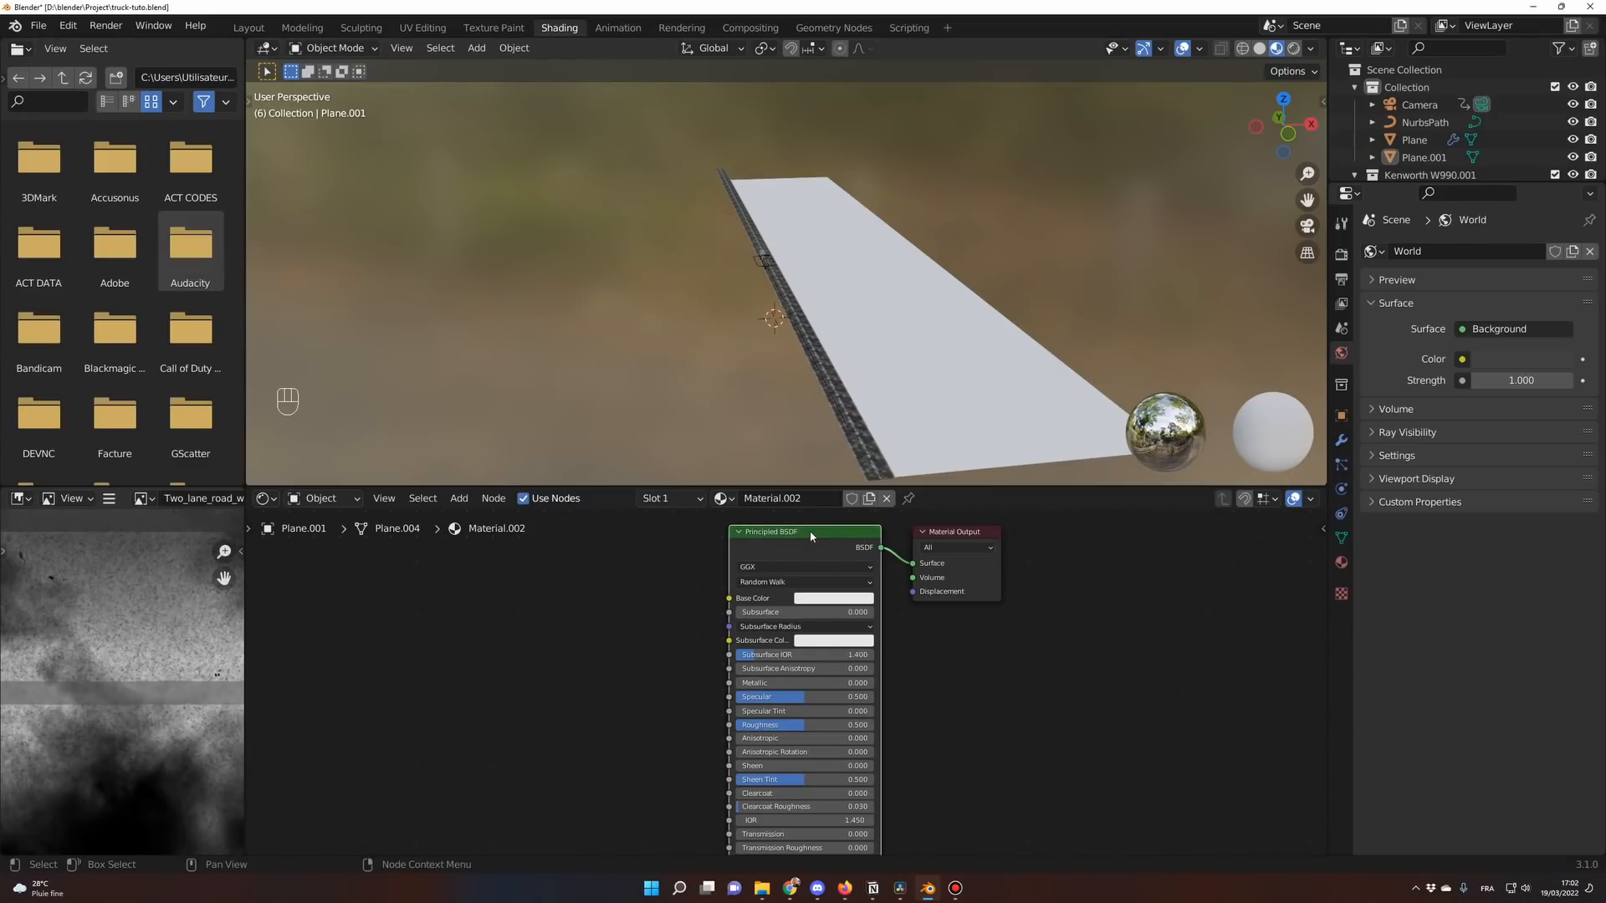
pyautogui.hotkey('ctrl', 'shift', 't')
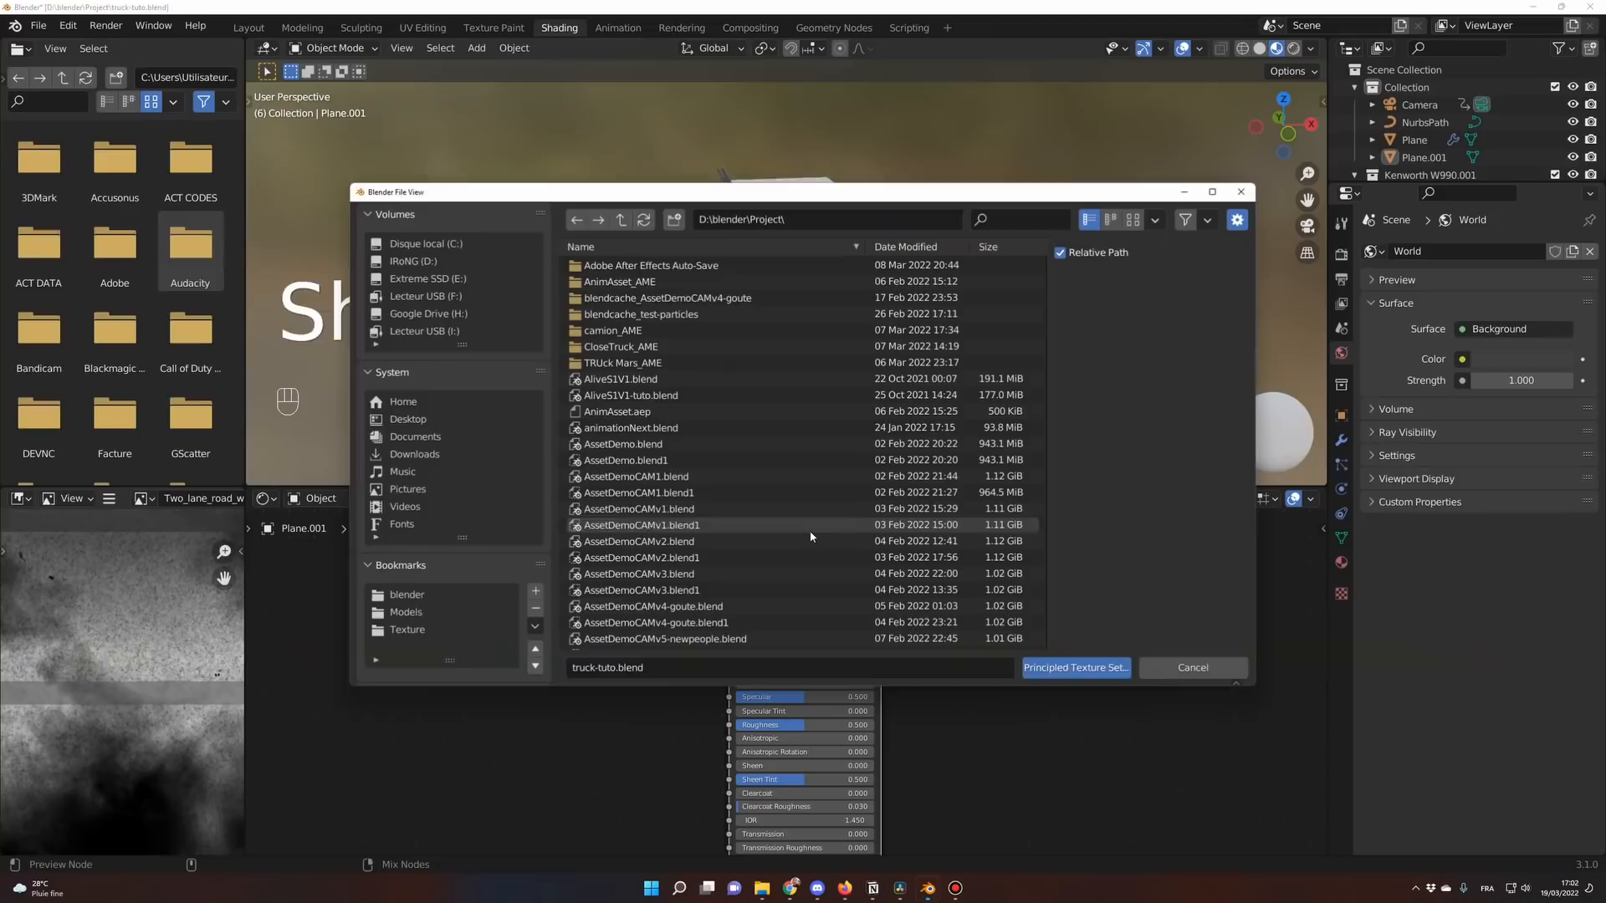
pyautogui.click(406, 632)
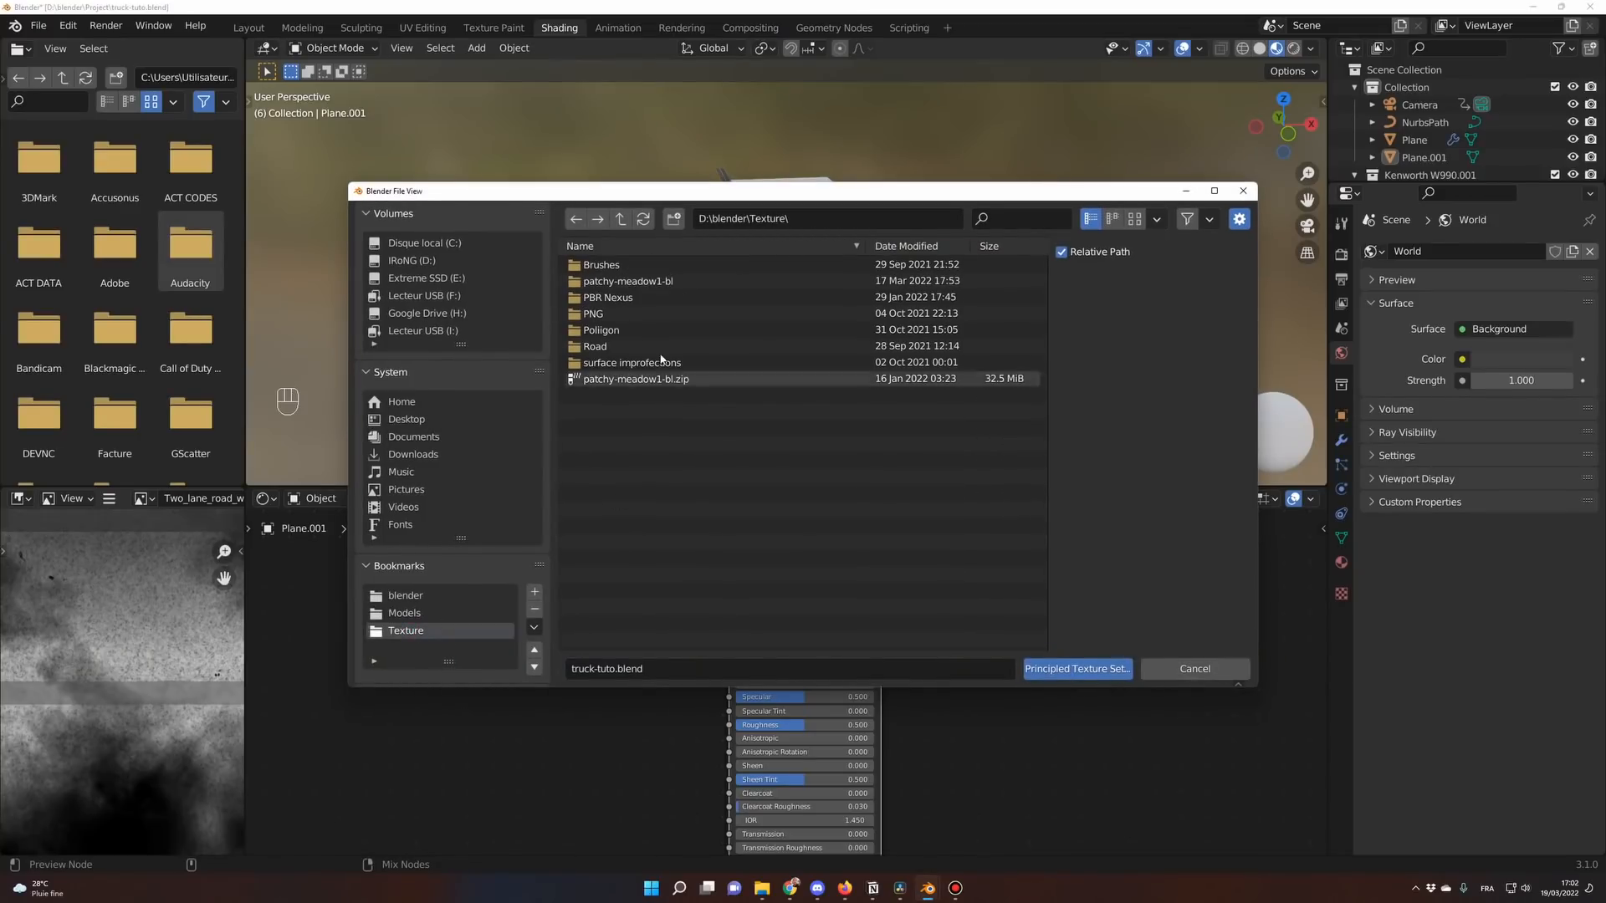
pyautogui.doubleClick(627, 281)
pyautogui.moveTo(782, 423); pyautogui.dragTo(632, 269)
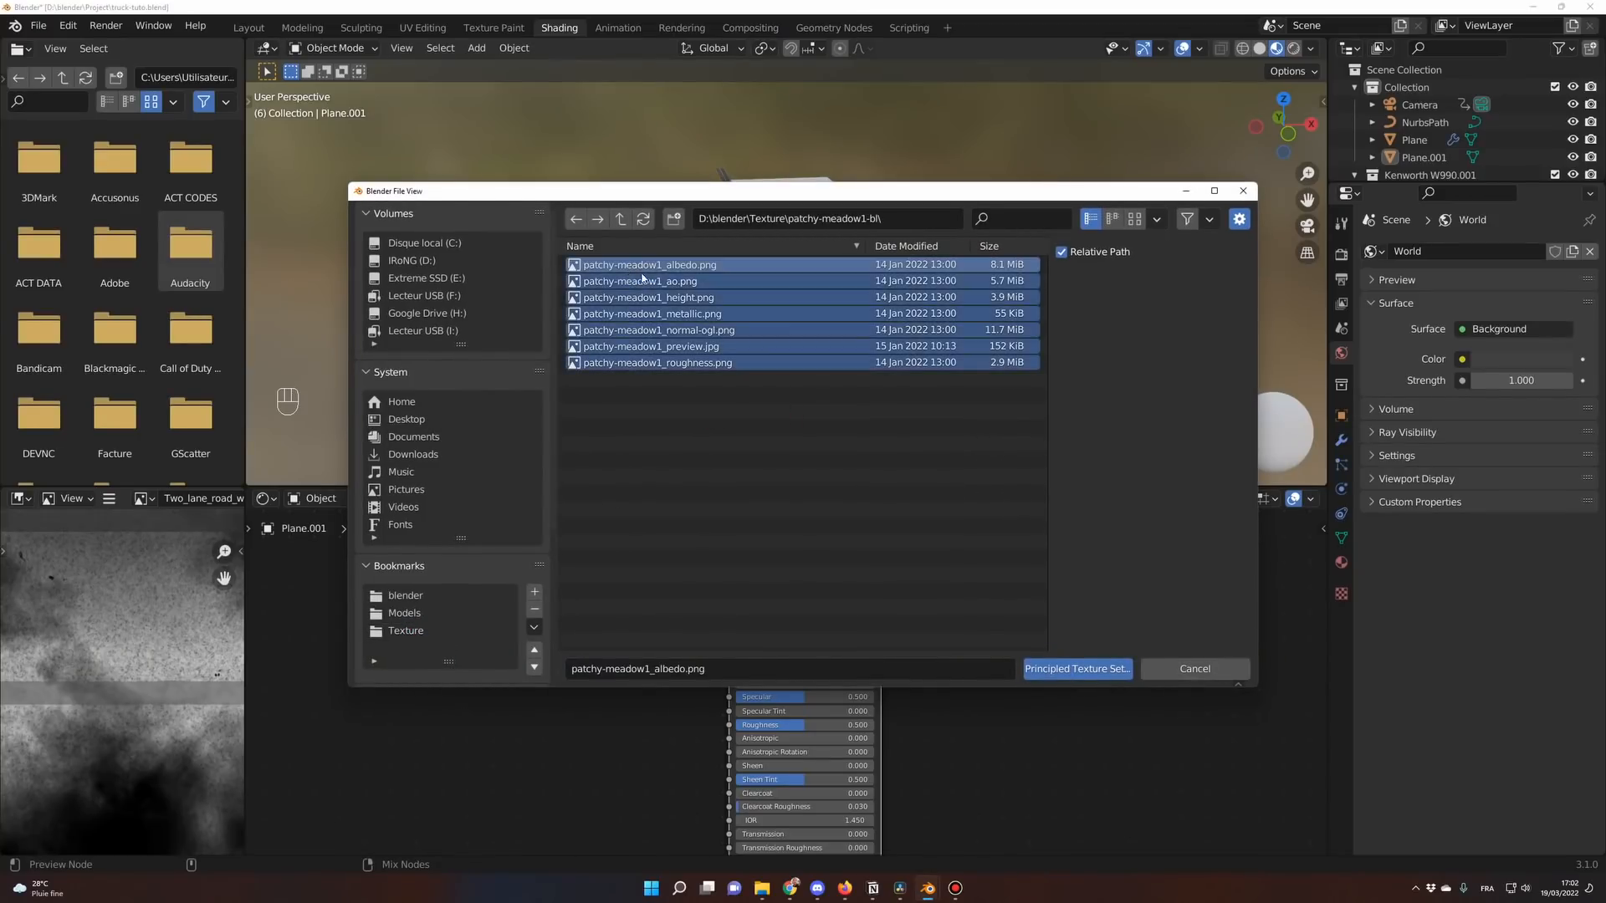
pyautogui.click(1079, 669)
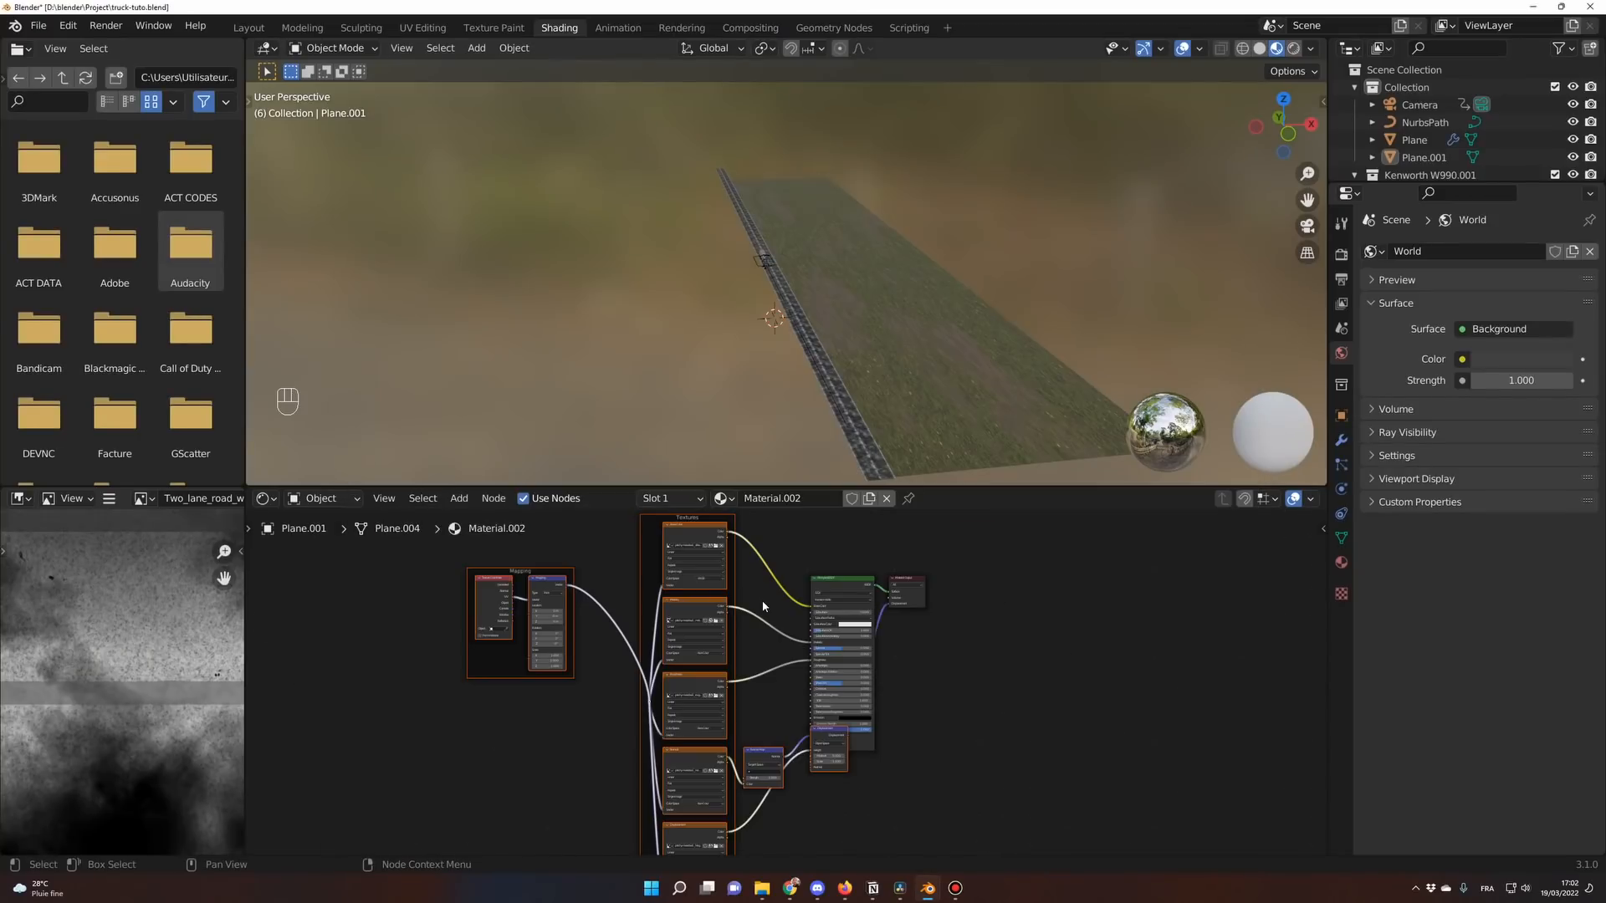
# Set the meadow texture's Mapping node scale to X -40.1, Y -108.3 and Z -40.1.
pyautogui.moveTo(739, 602); pyautogui.dragTo(753, 652, button='middle')
pyautogui.scroll(2, 726, 620)
pyautogui.moveTo(755, 383); pyautogui.dragTo(910, 344, button='middle')
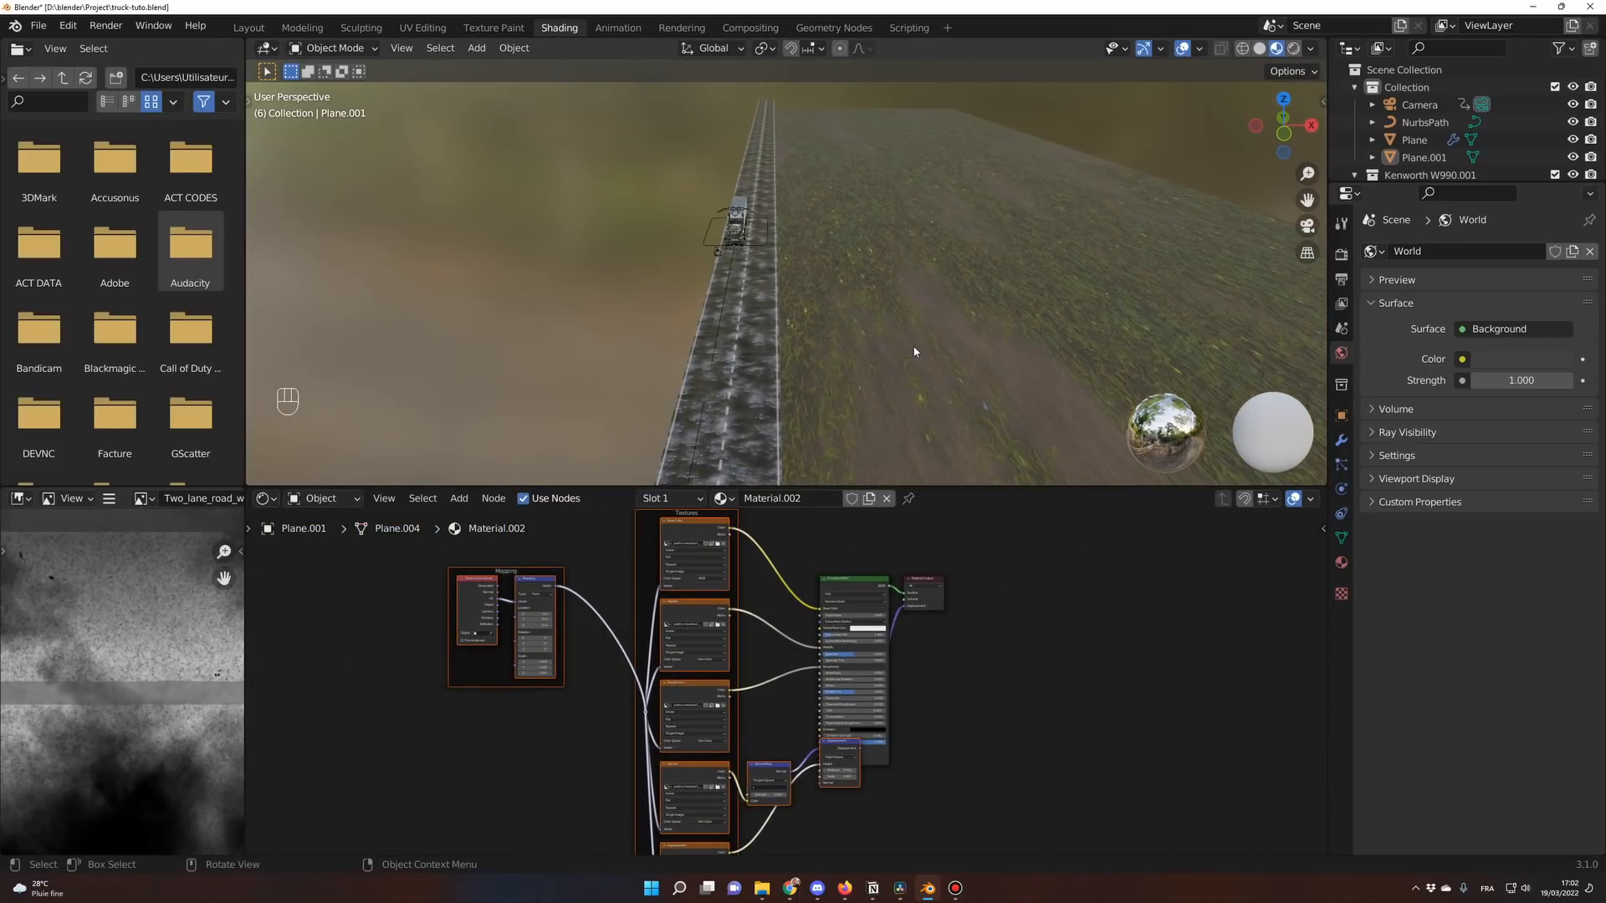
pyautogui.moveTo(472, 607); pyautogui.dragTo(631, 616, button='middle')
pyautogui.scroll(4, 675, 639)
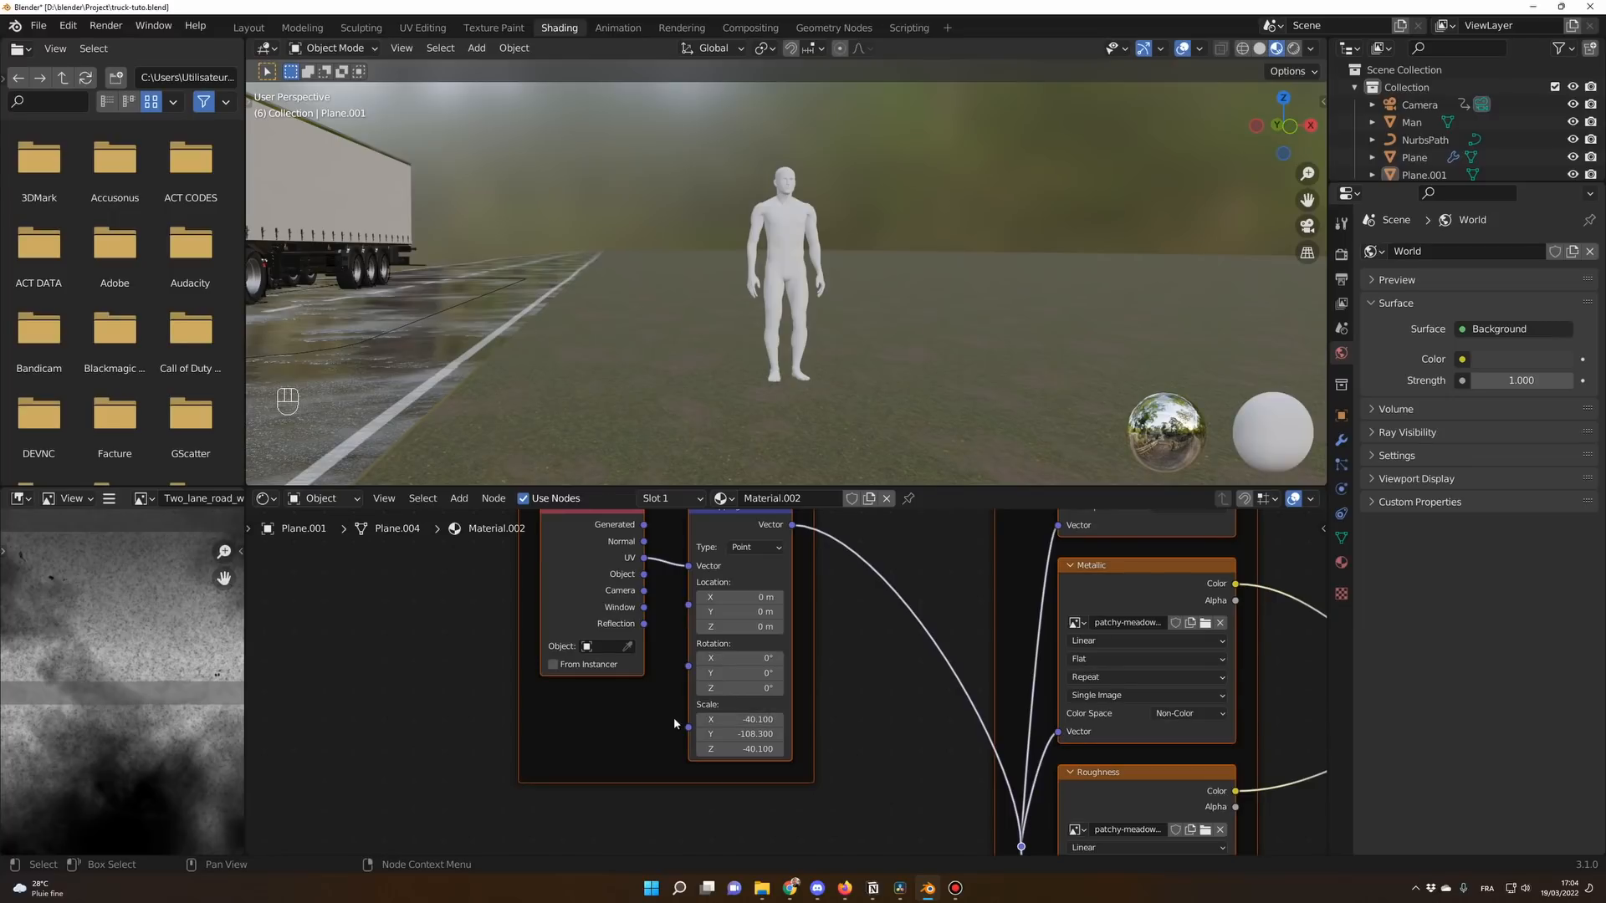
# Check the grass texture's scale against the human figure beside the road, and delete the figure.
pyautogui.click(659, 392)
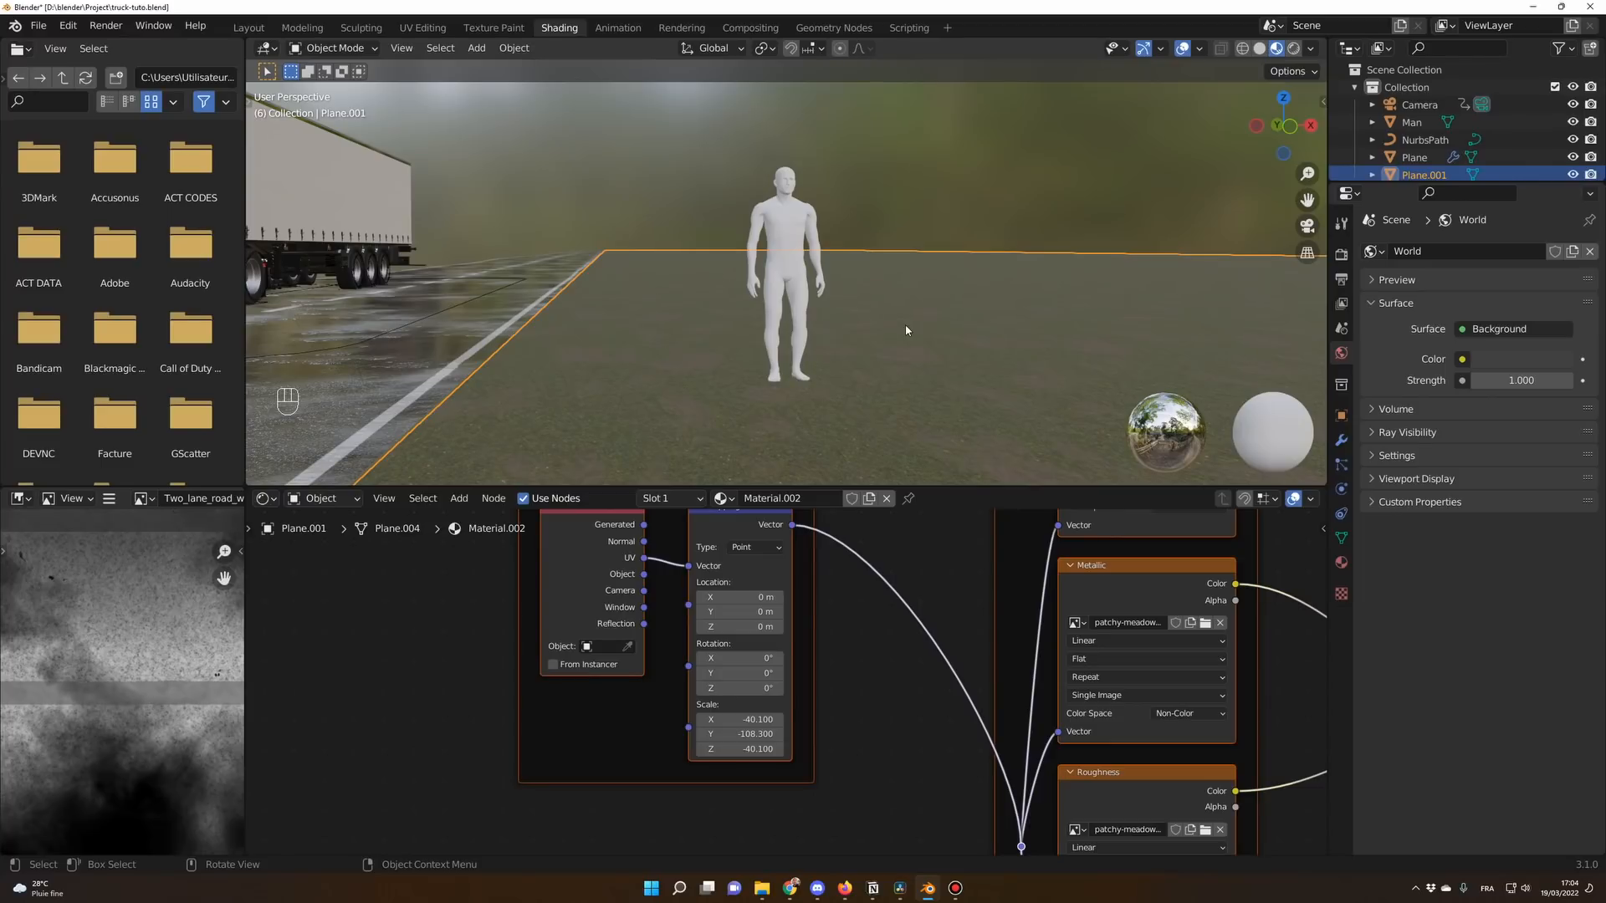
pyautogui.moveTo(780, 232); pyautogui.dragTo(893, 384, button='middle')
pyautogui.moveTo(880, 320); pyautogui.dragTo(857, 317, button='middle')
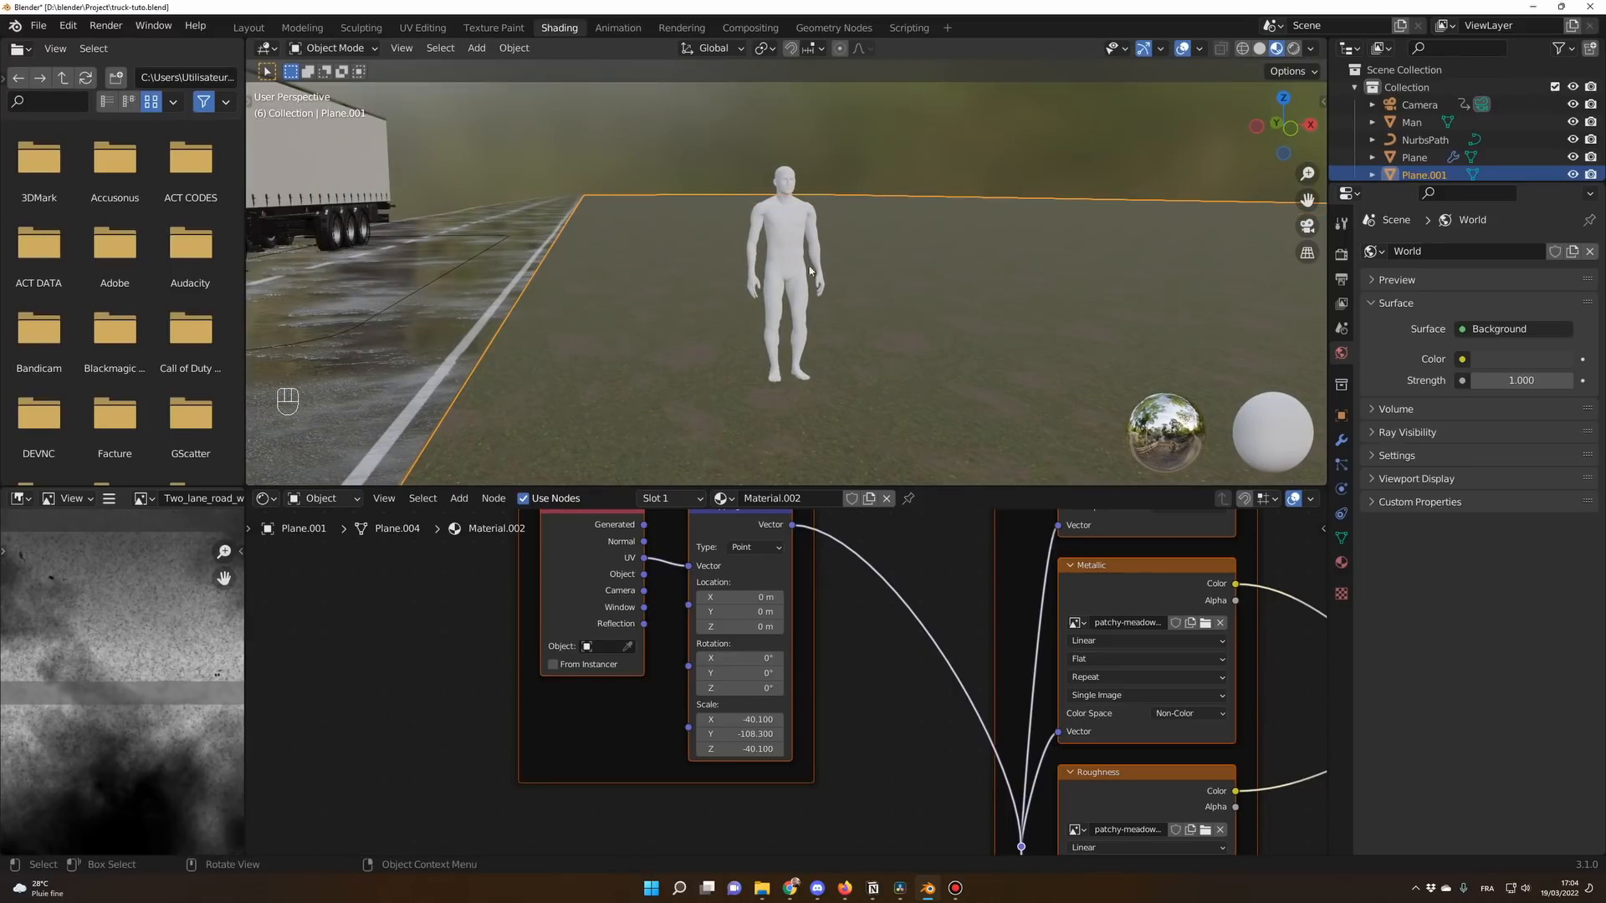
pyautogui.moveTo(674, 248); pyautogui.dragTo(907, 308, button='middle')
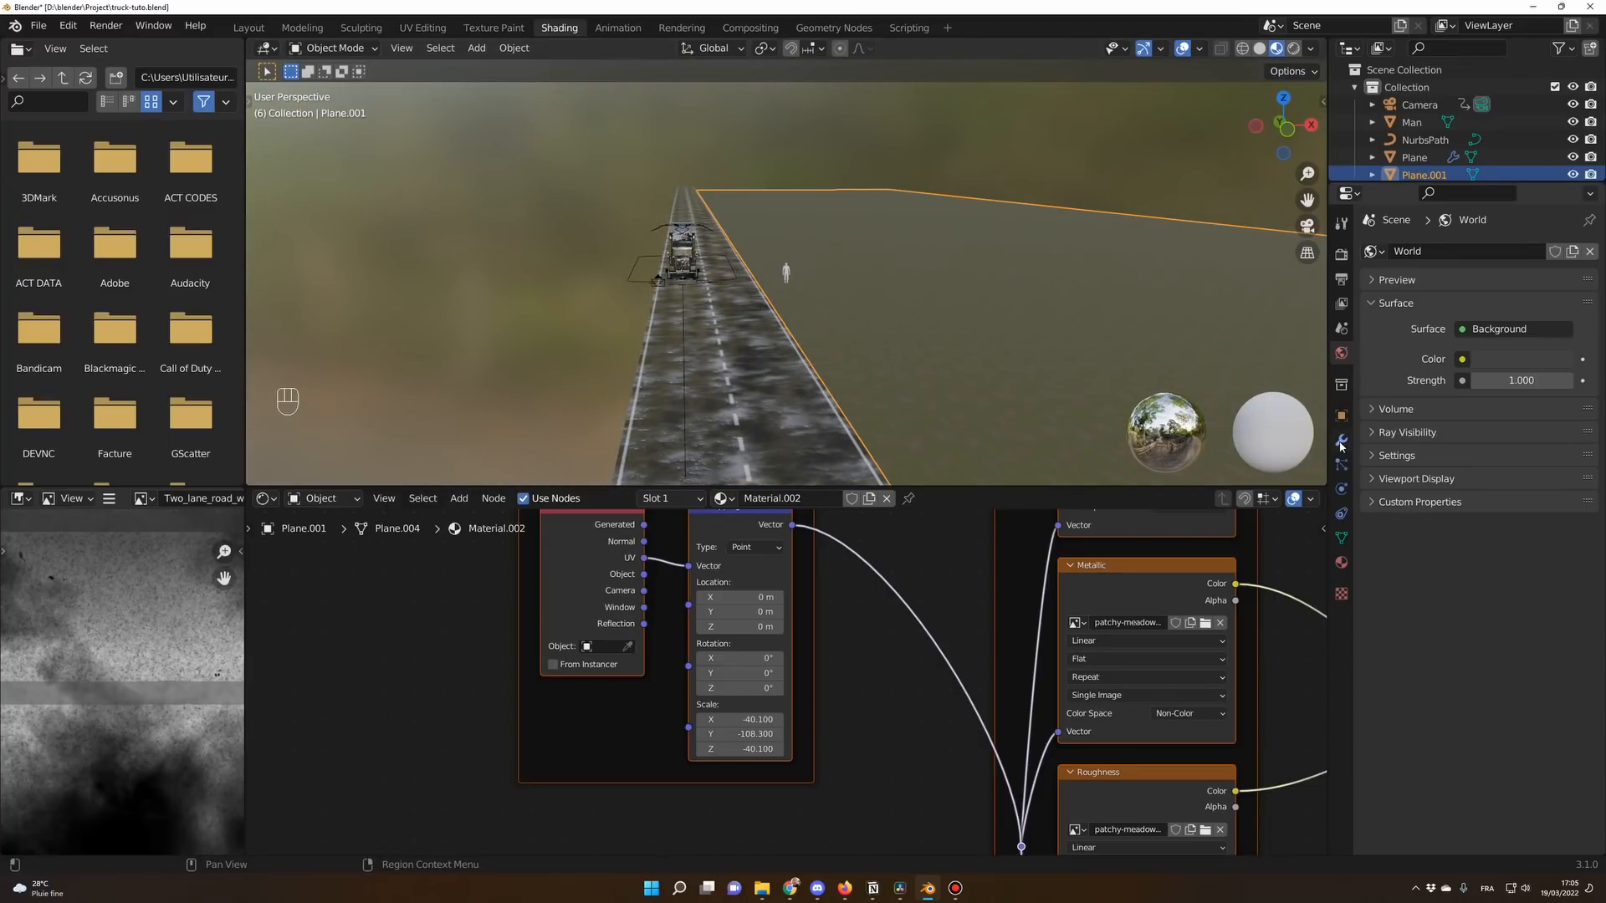
pyautogui.moveTo(996, 338); pyautogui.dragTo(989, 341, button='middle')
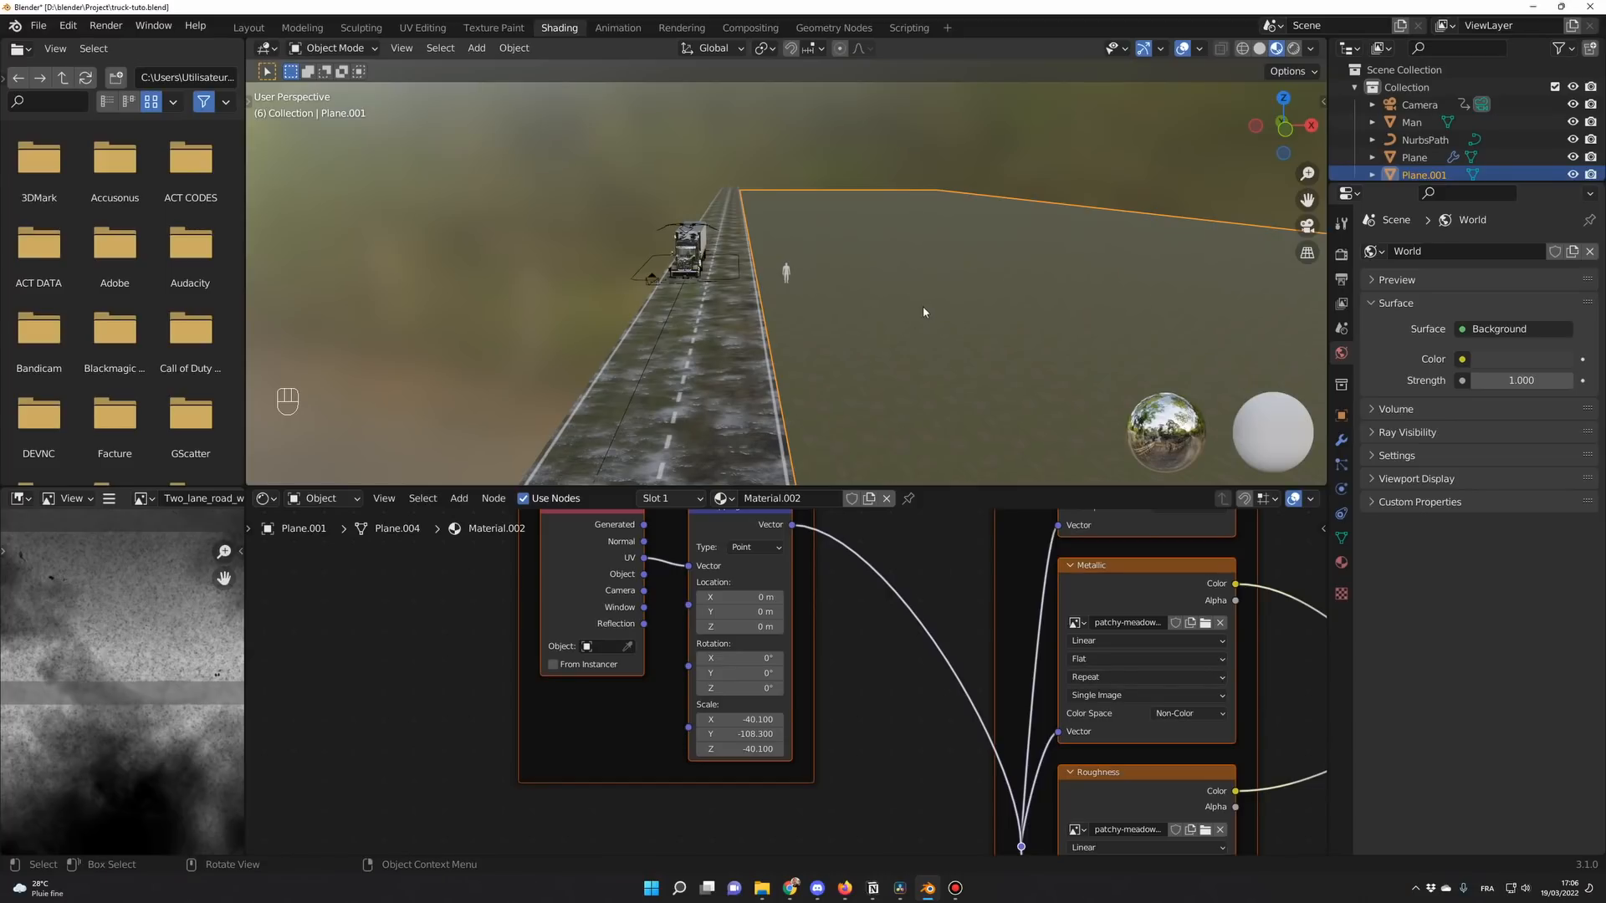
pyautogui.scroll(-3, 850, 265)
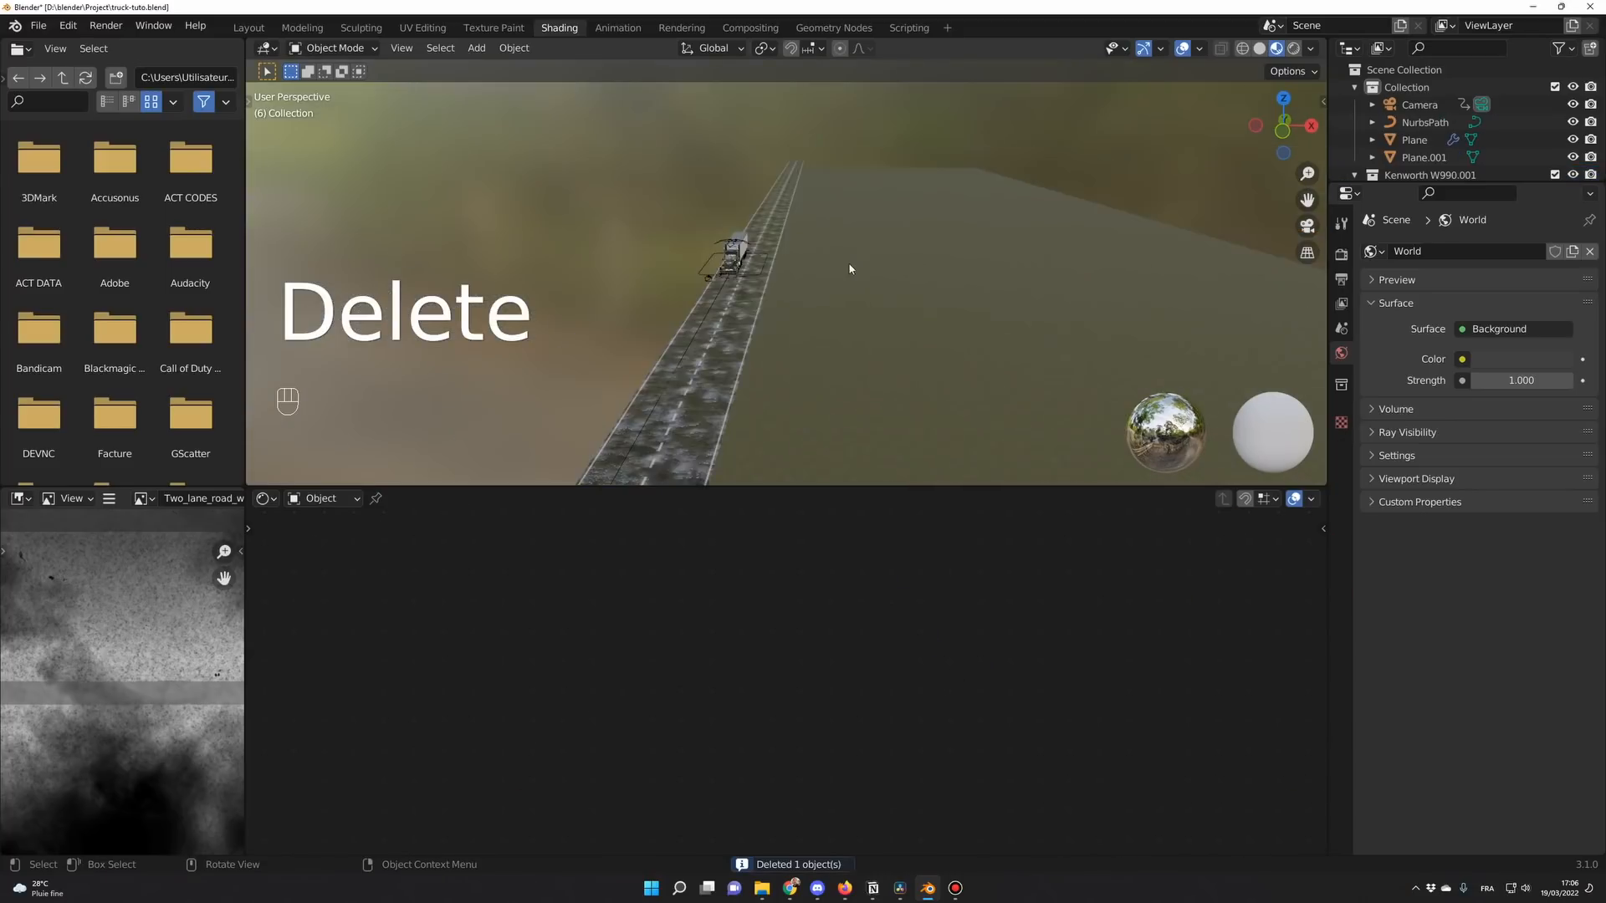
# Make a linked duplicate of the meadow plane and move it about -99 m along X to the road's opposite side.
pyautogui.moveTo(850, 265)
pyautogui.mouseDown(button='middle')
pyautogui.moveTo(885, 290)
pyautogui.moveTo(854, 293)
pyautogui.mouseUp(button='middle')
pyautogui.scroll(-3, 870, 292)
pyautogui.click(852, 292)
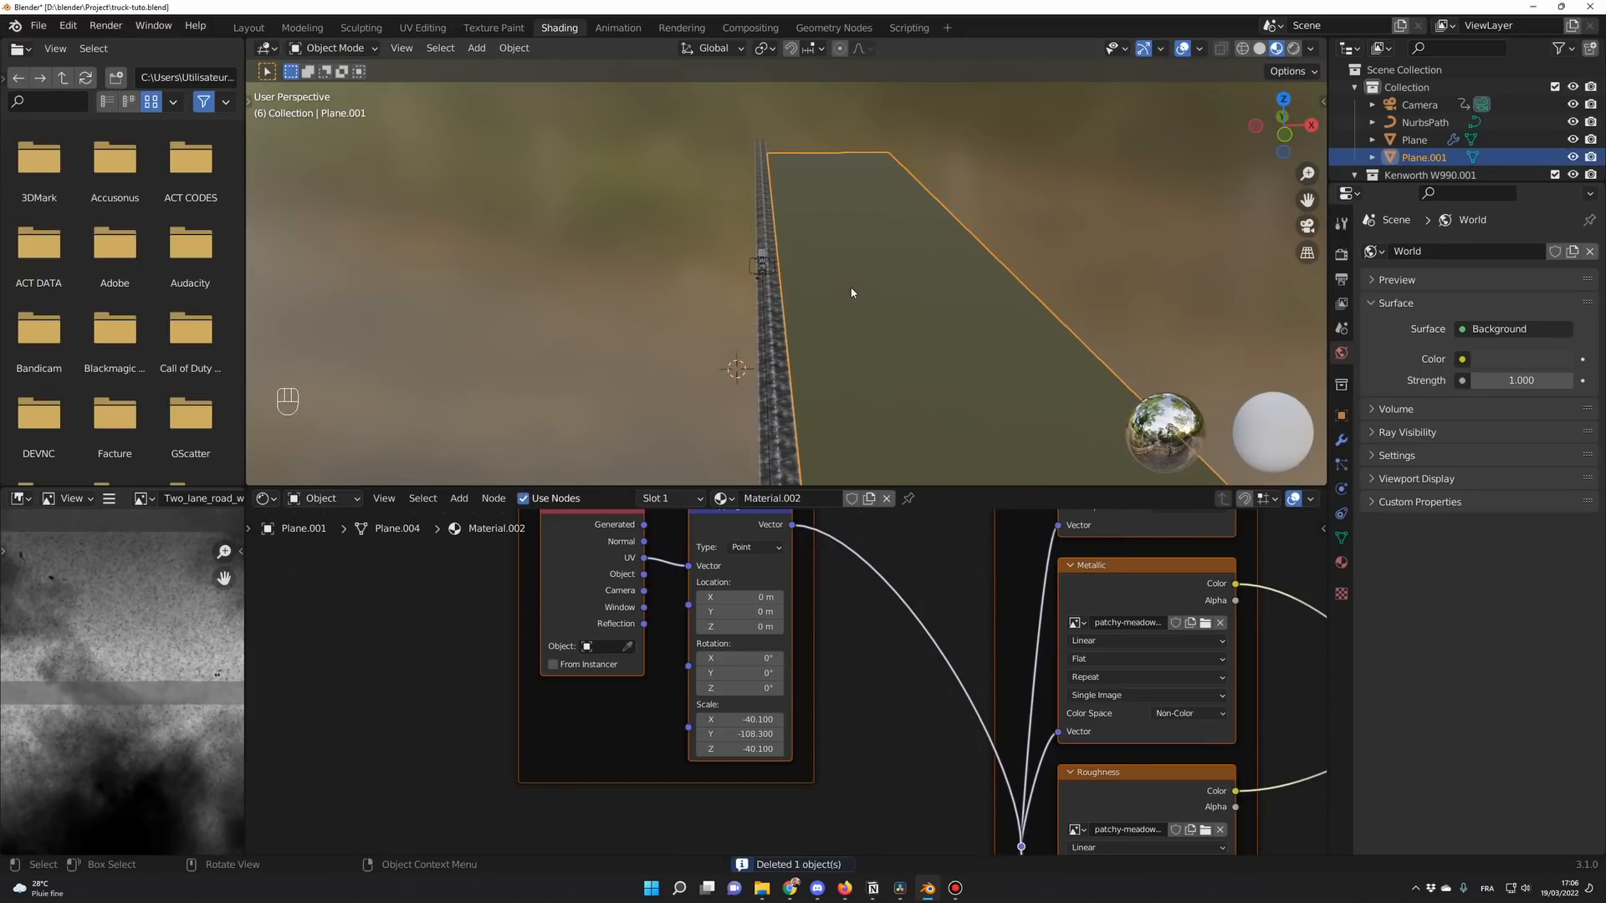
pyautogui.hotkey('alt', 'd')
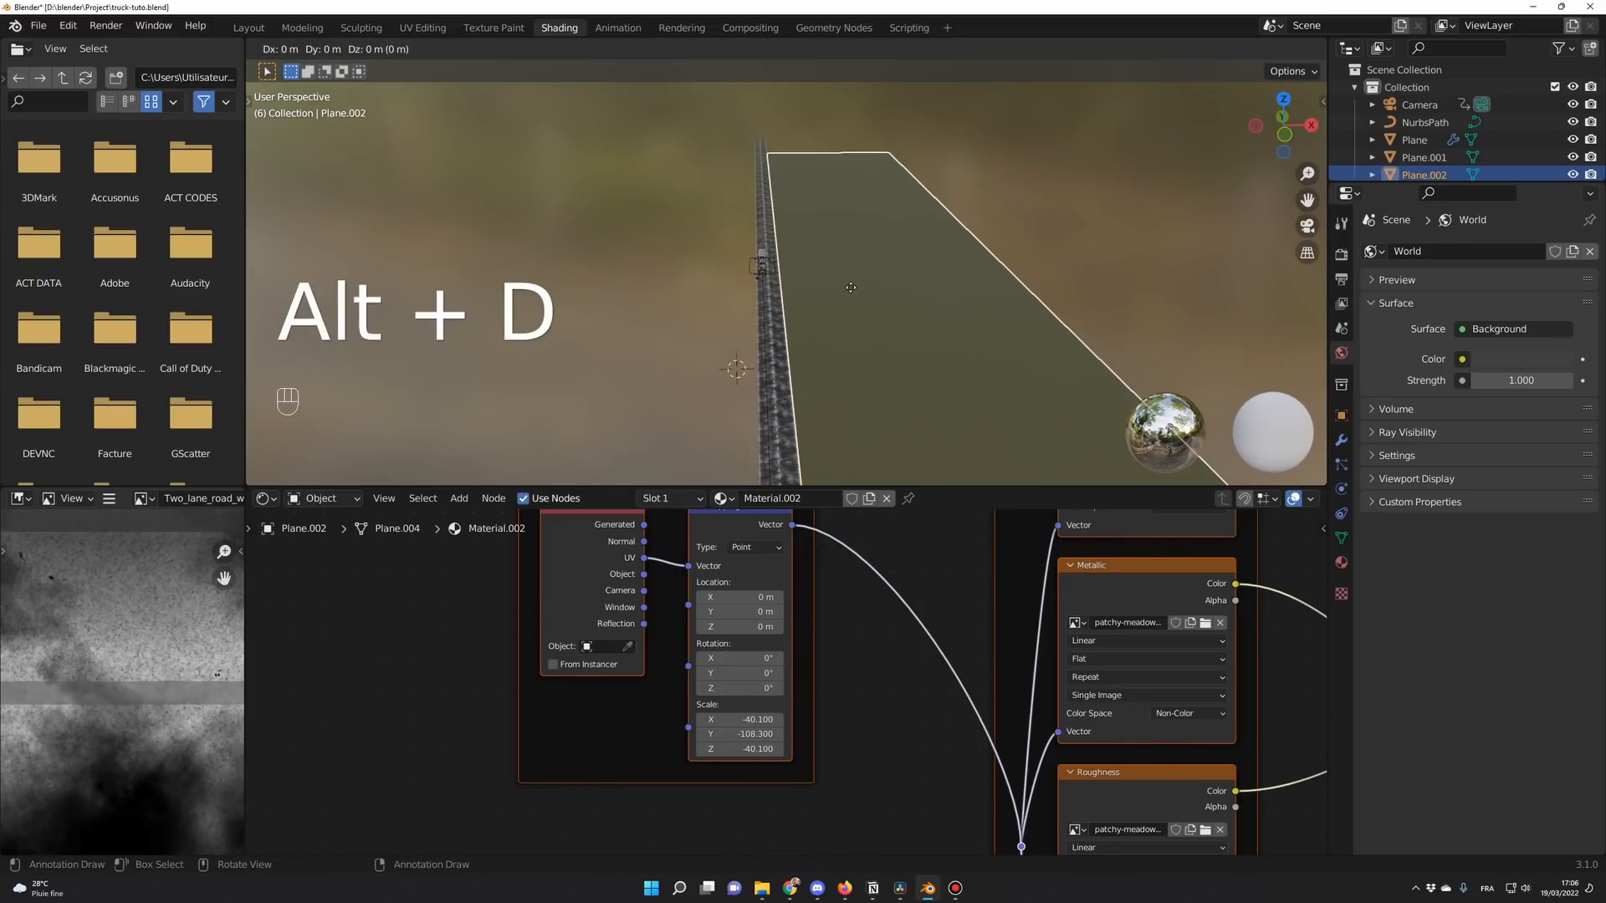
pyautogui.press('g')
pyautogui.press('x')
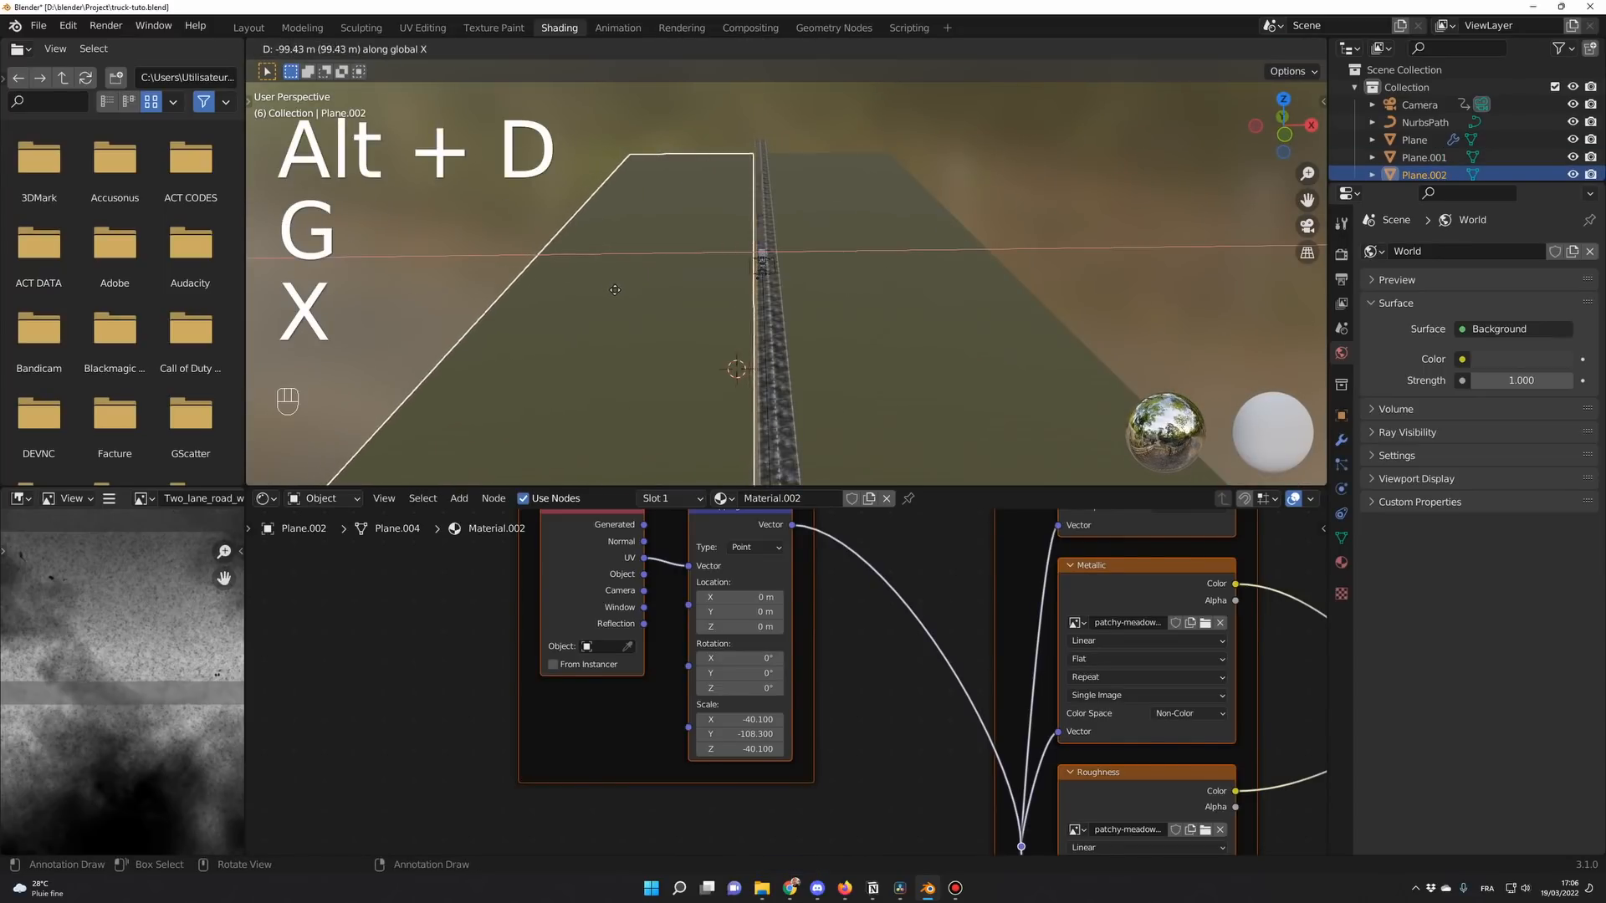
pyautogui.click(617, 290)
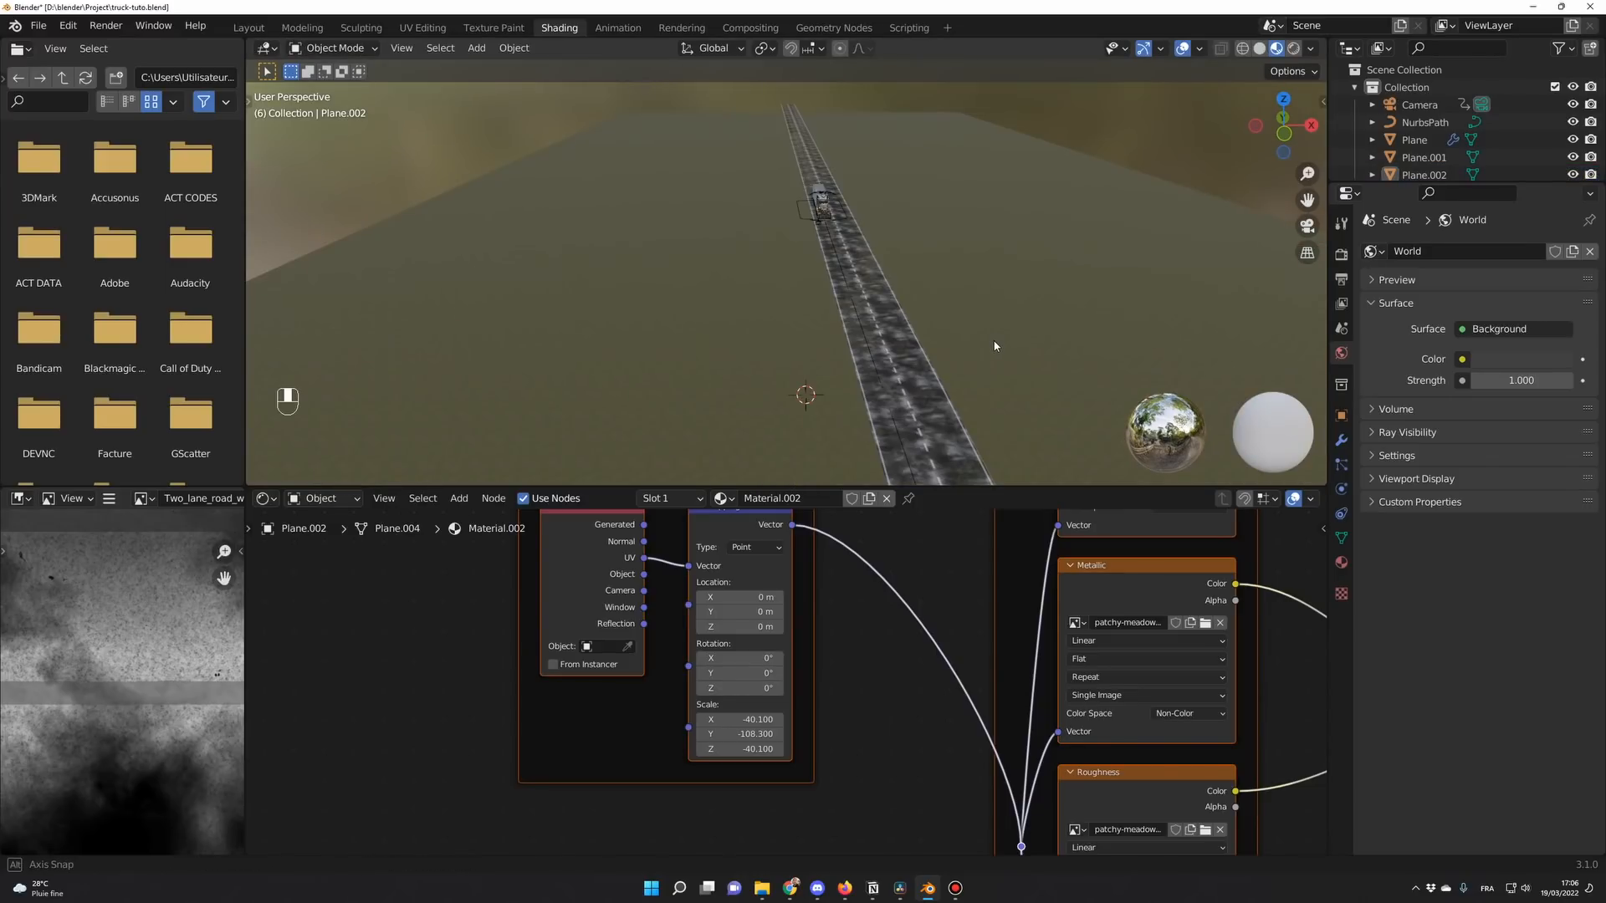
pyautogui.scroll(6, 994, 346)
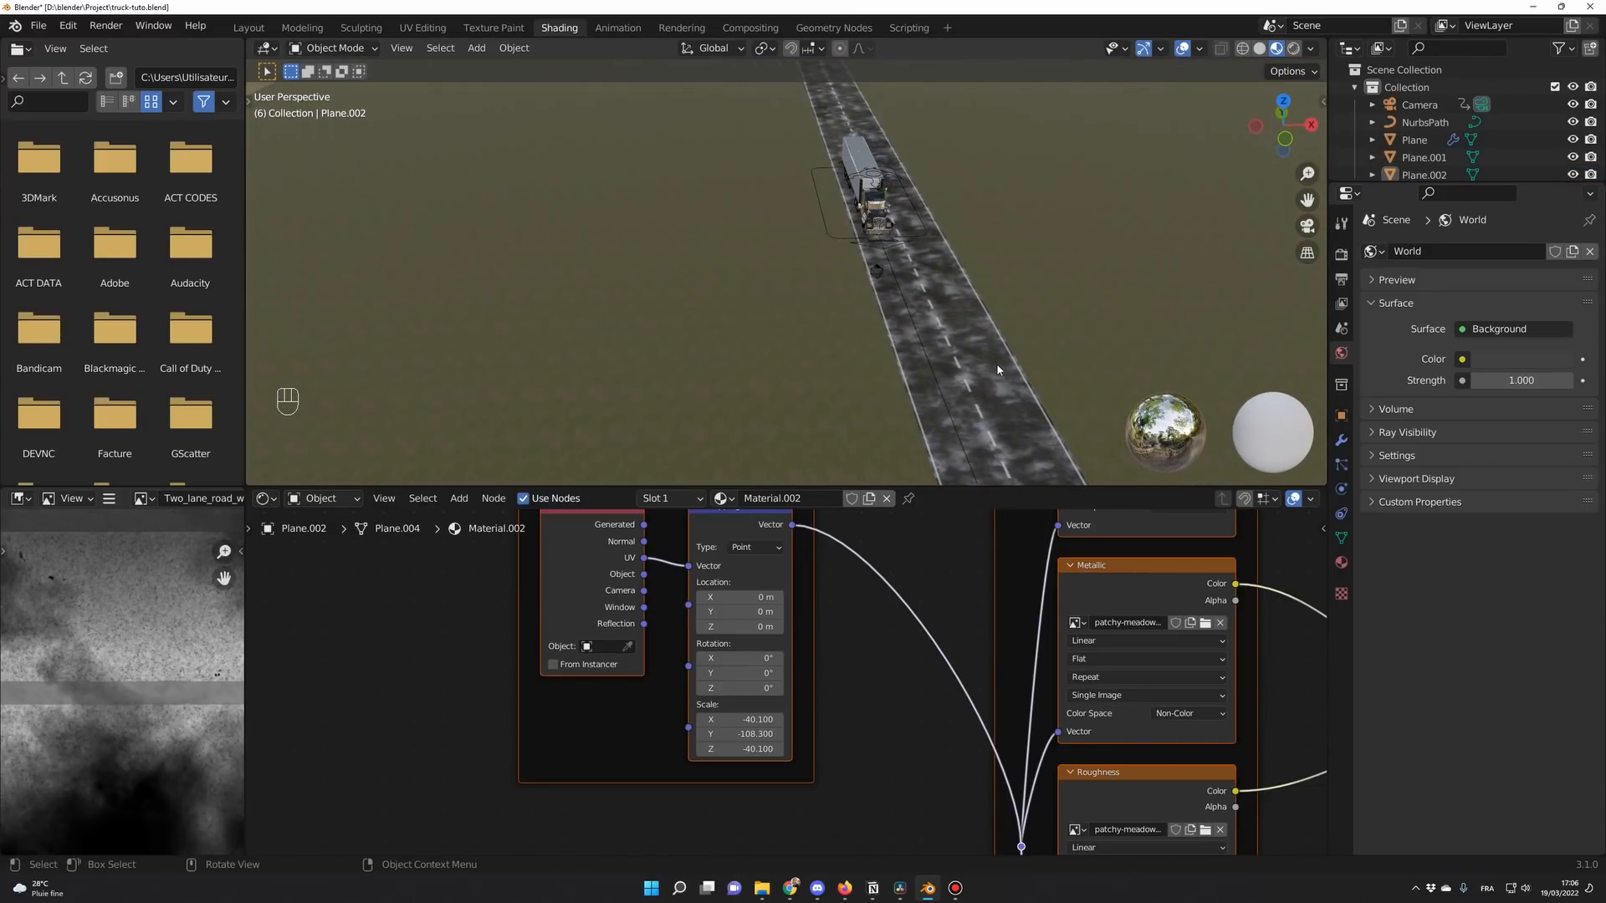
pyautogui.moveTo(995, 363); pyautogui.dragTo(891, 355, button='middle')
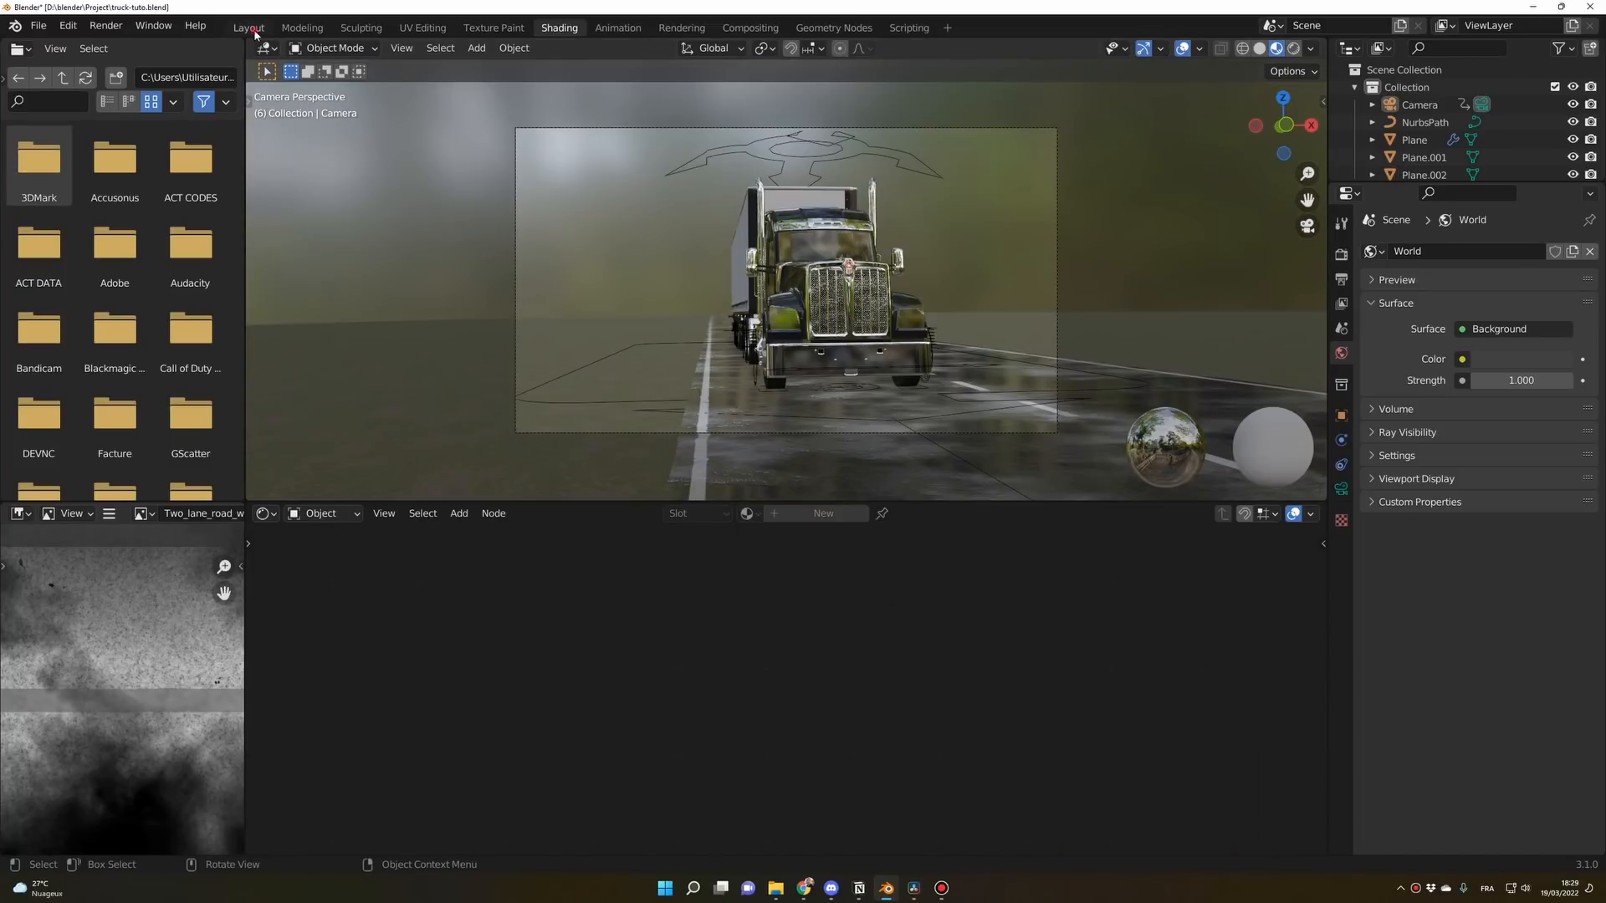
# Switch to the Layout workspace and add a Plain Axes empty to the scene.
pyautogui.click(248, 28)
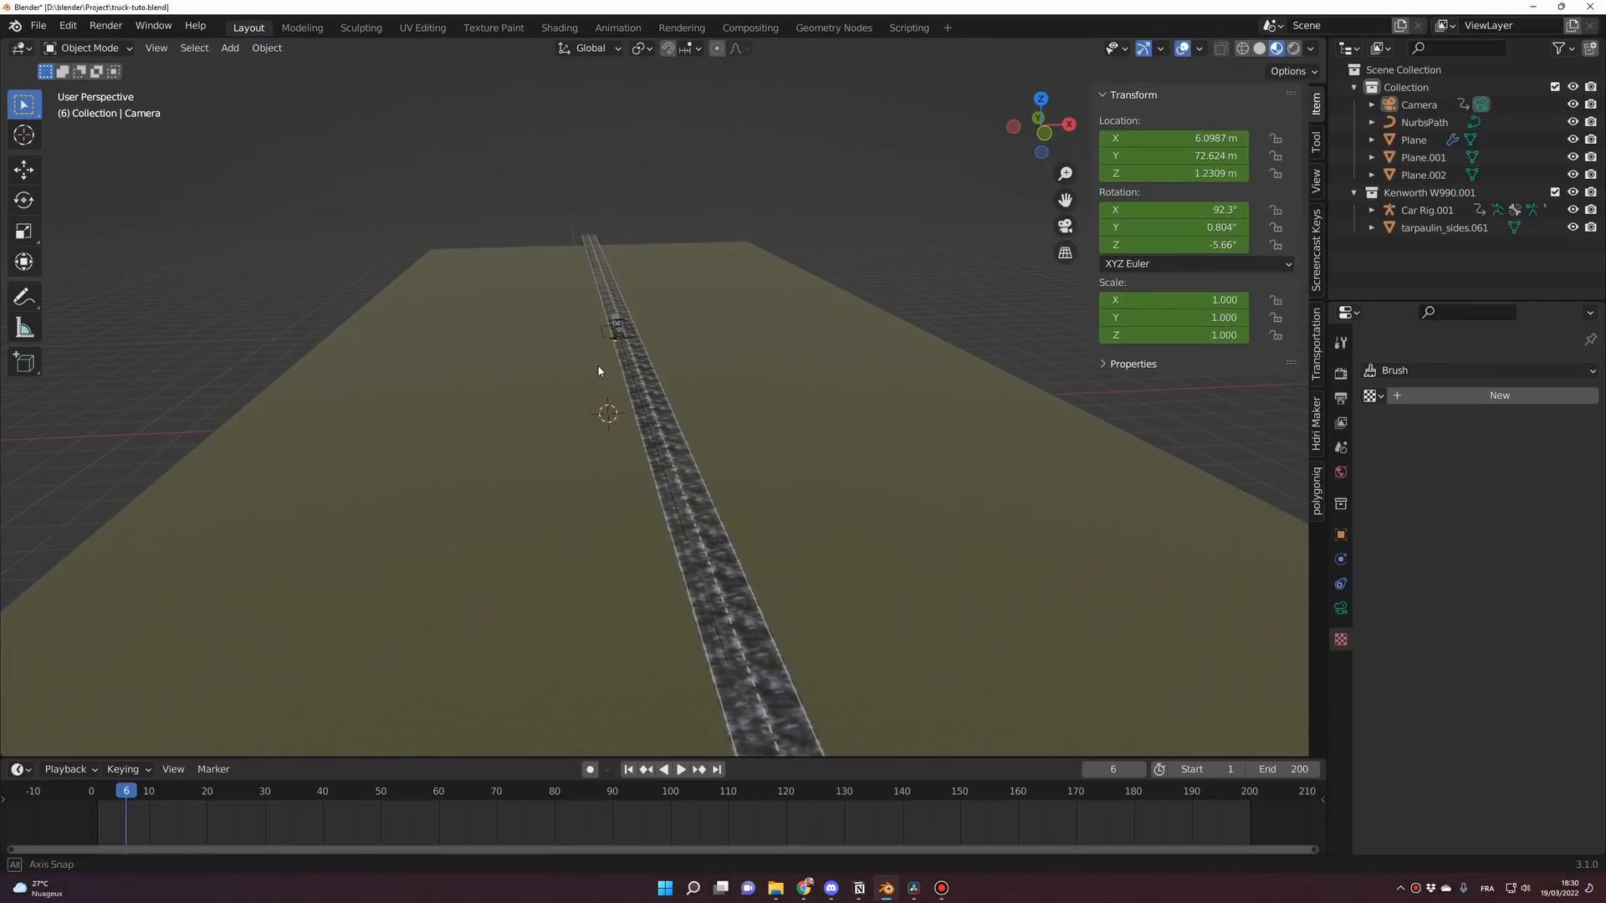
pyautogui.moveTo(598, 368); pyautogui.dragTo(597, 363, button='middle')
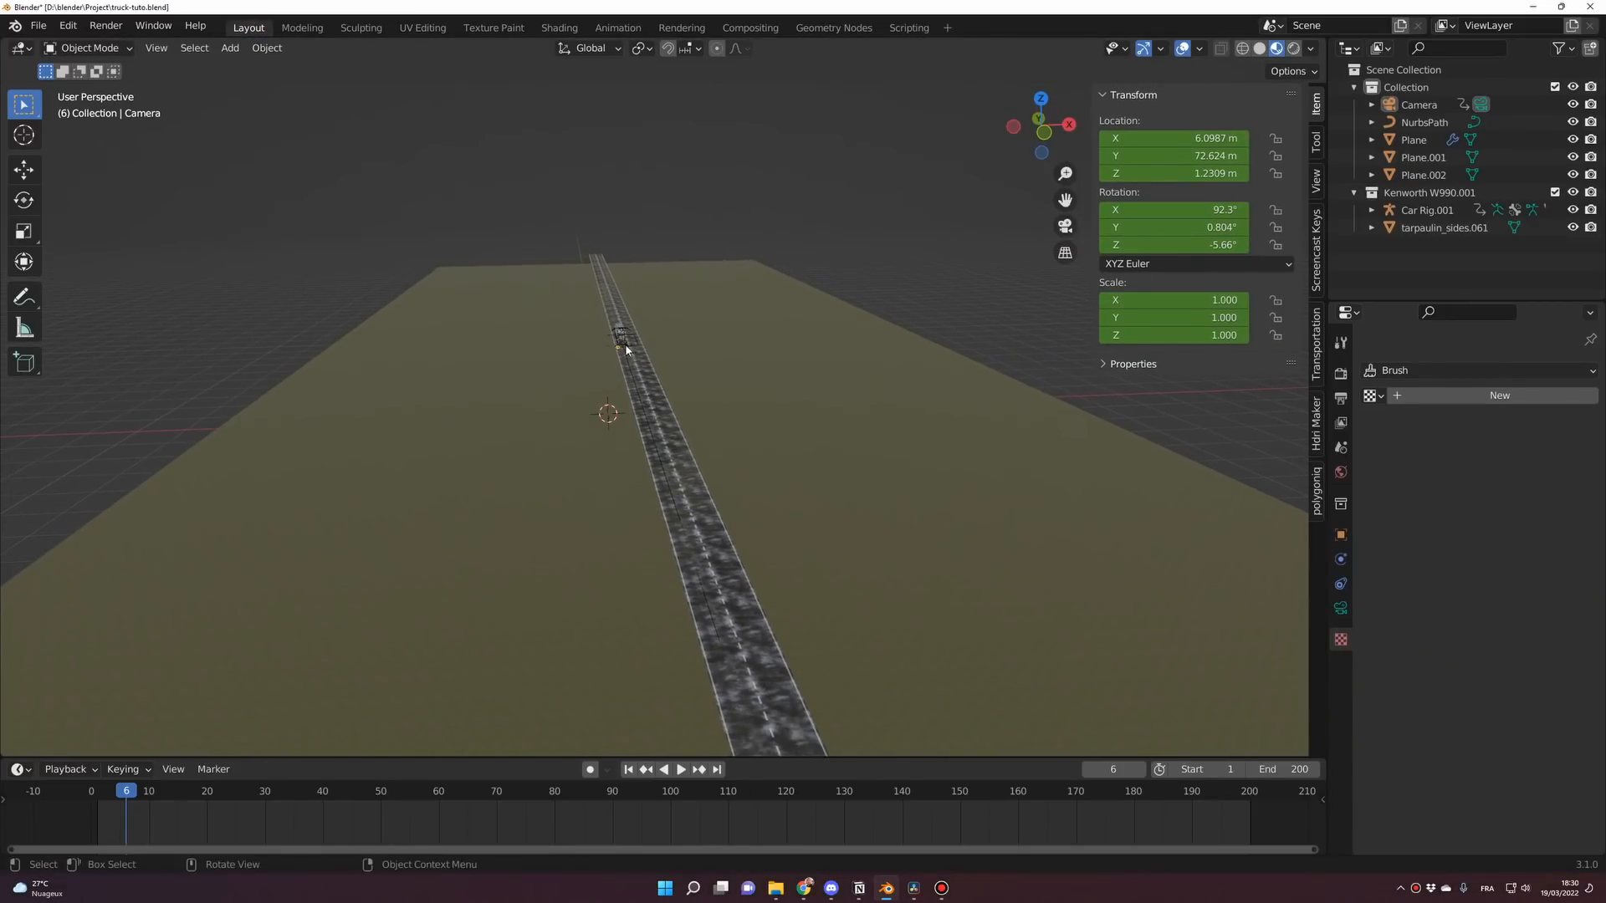
pyautogui.click(623, 343)
pyautogui.press('KP_Decimal')
pyautogui.hotkey('shift', 'a')
pyautogui.moveTo(763, 290)
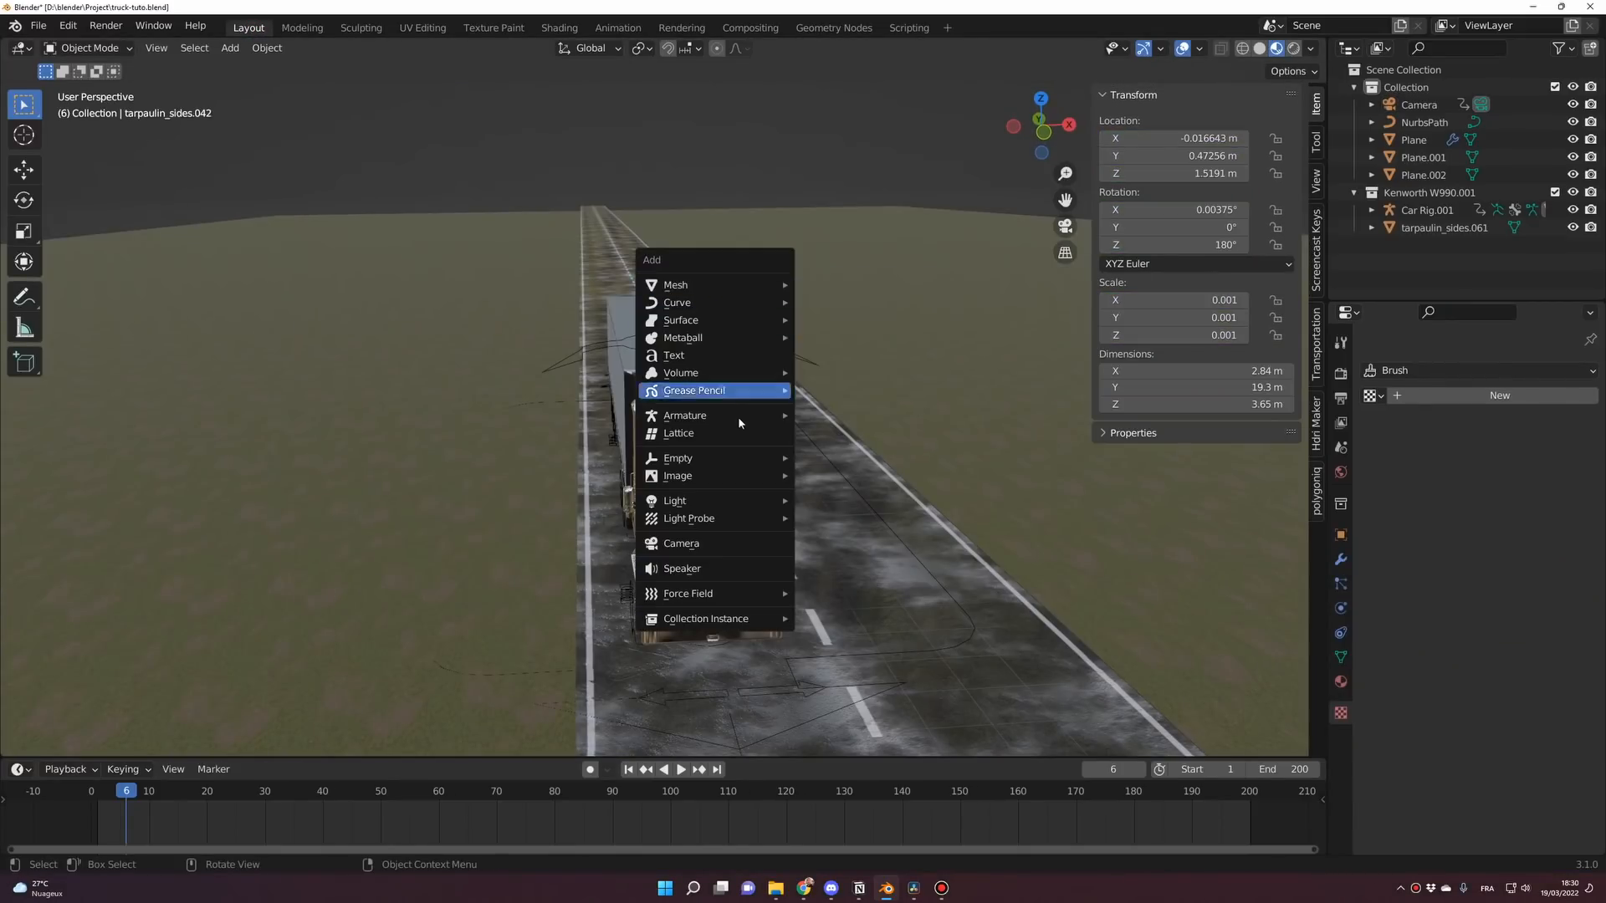
pyautogui.moveTo(718, 458)
pyautogui.click(849, 457)
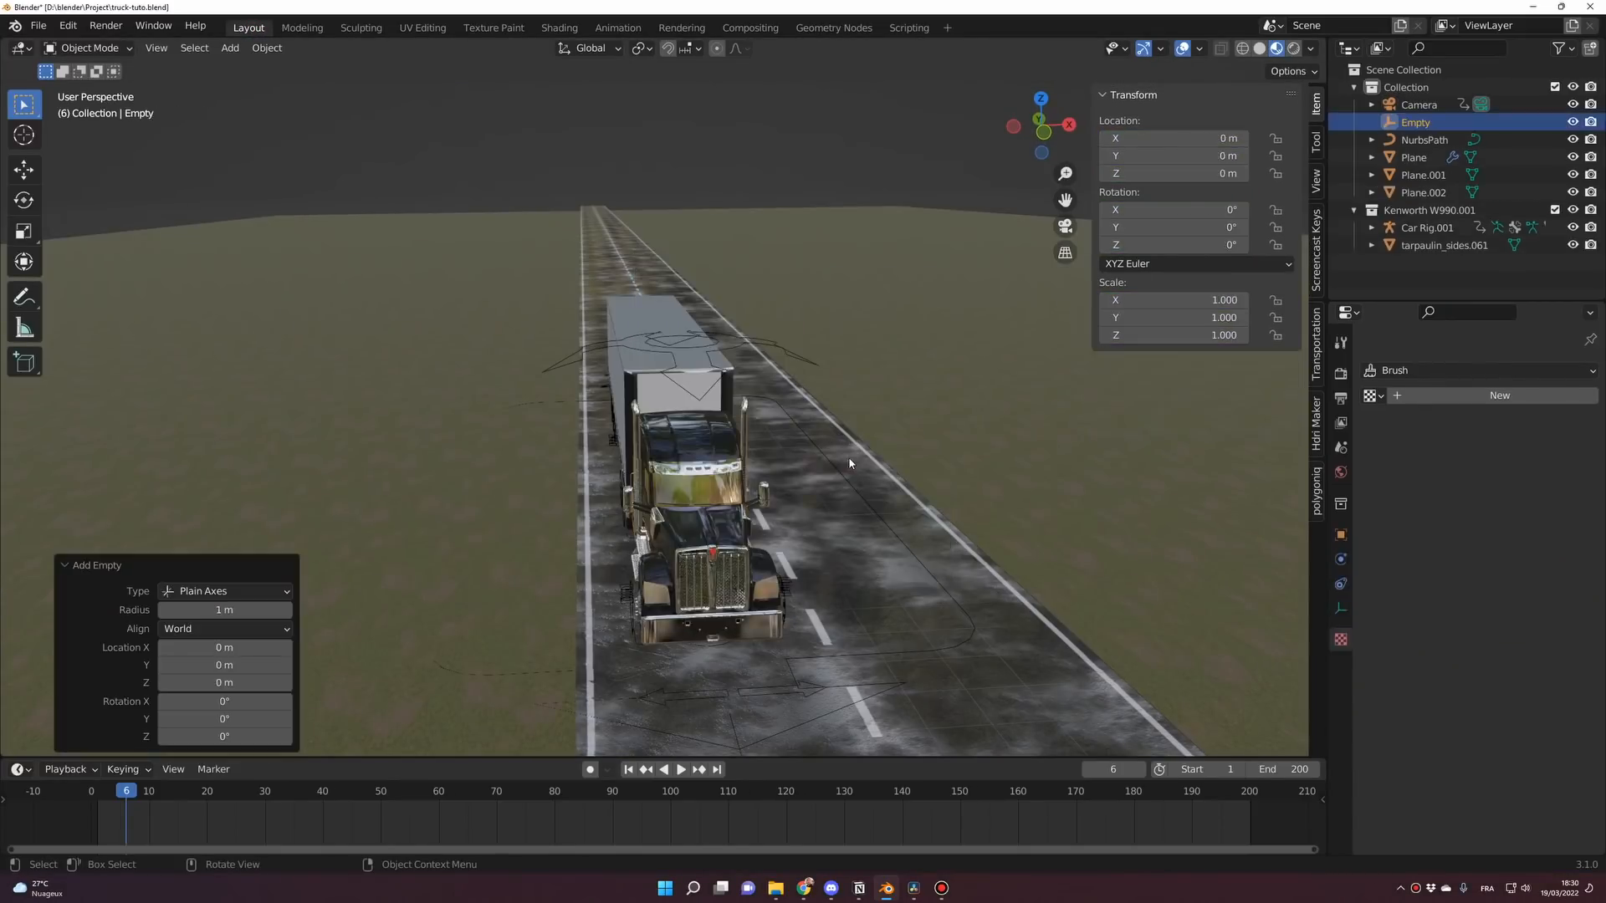
pyautogui.press('KP_Decimal')
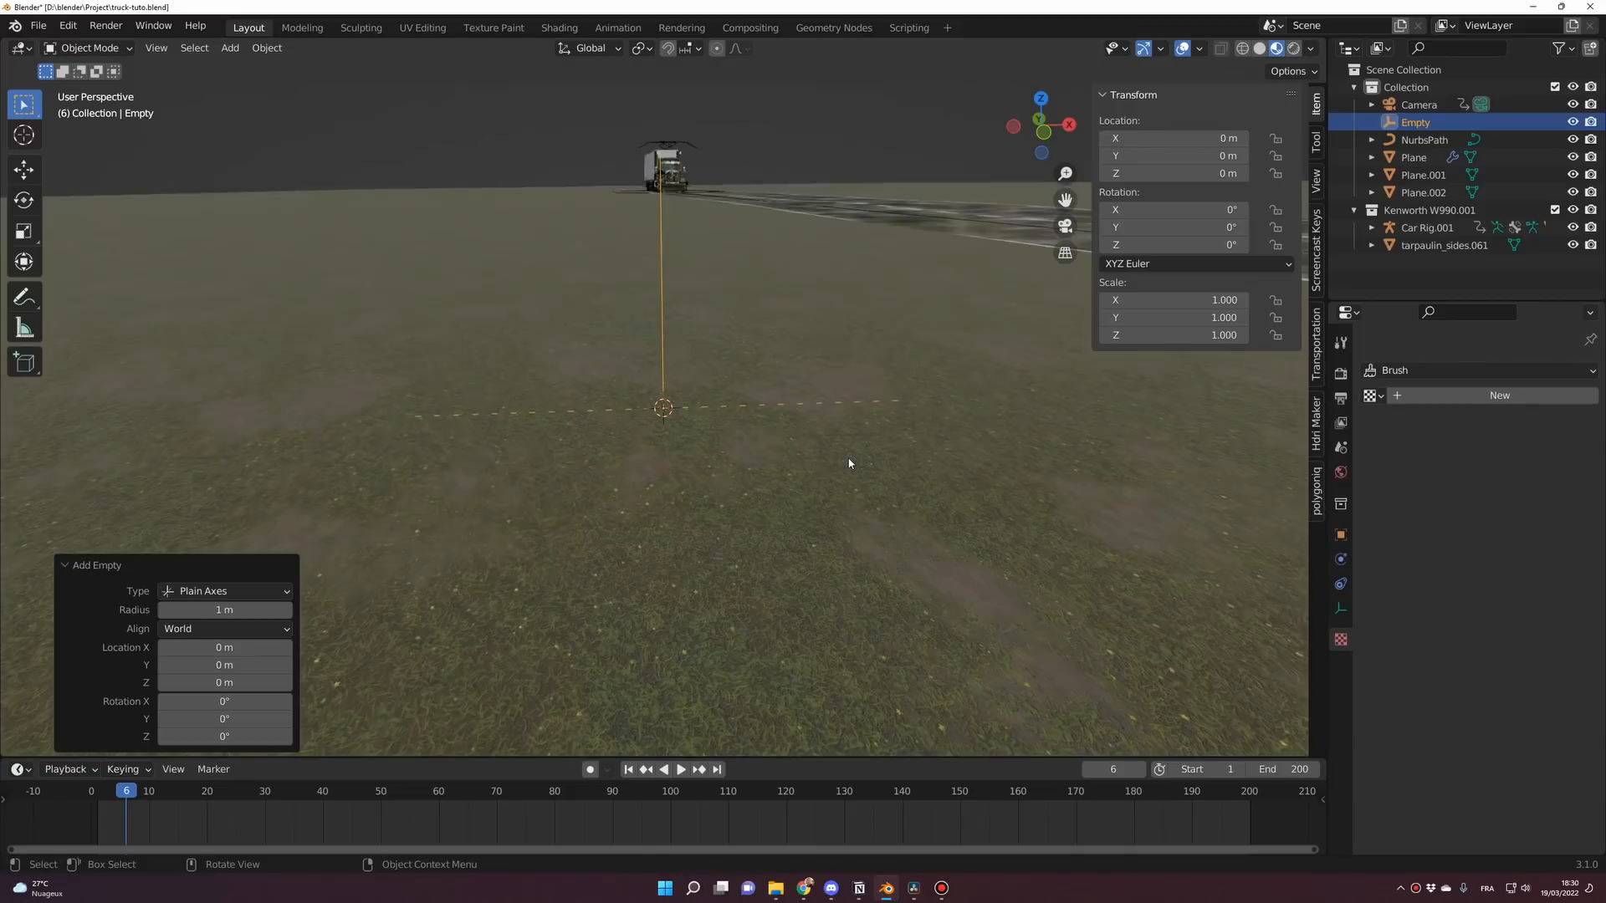
# Move the empty in top view along the road to the truck's front, at about X 8.72 m and Y 85.01 m.
pyautogui.press('KP_7')
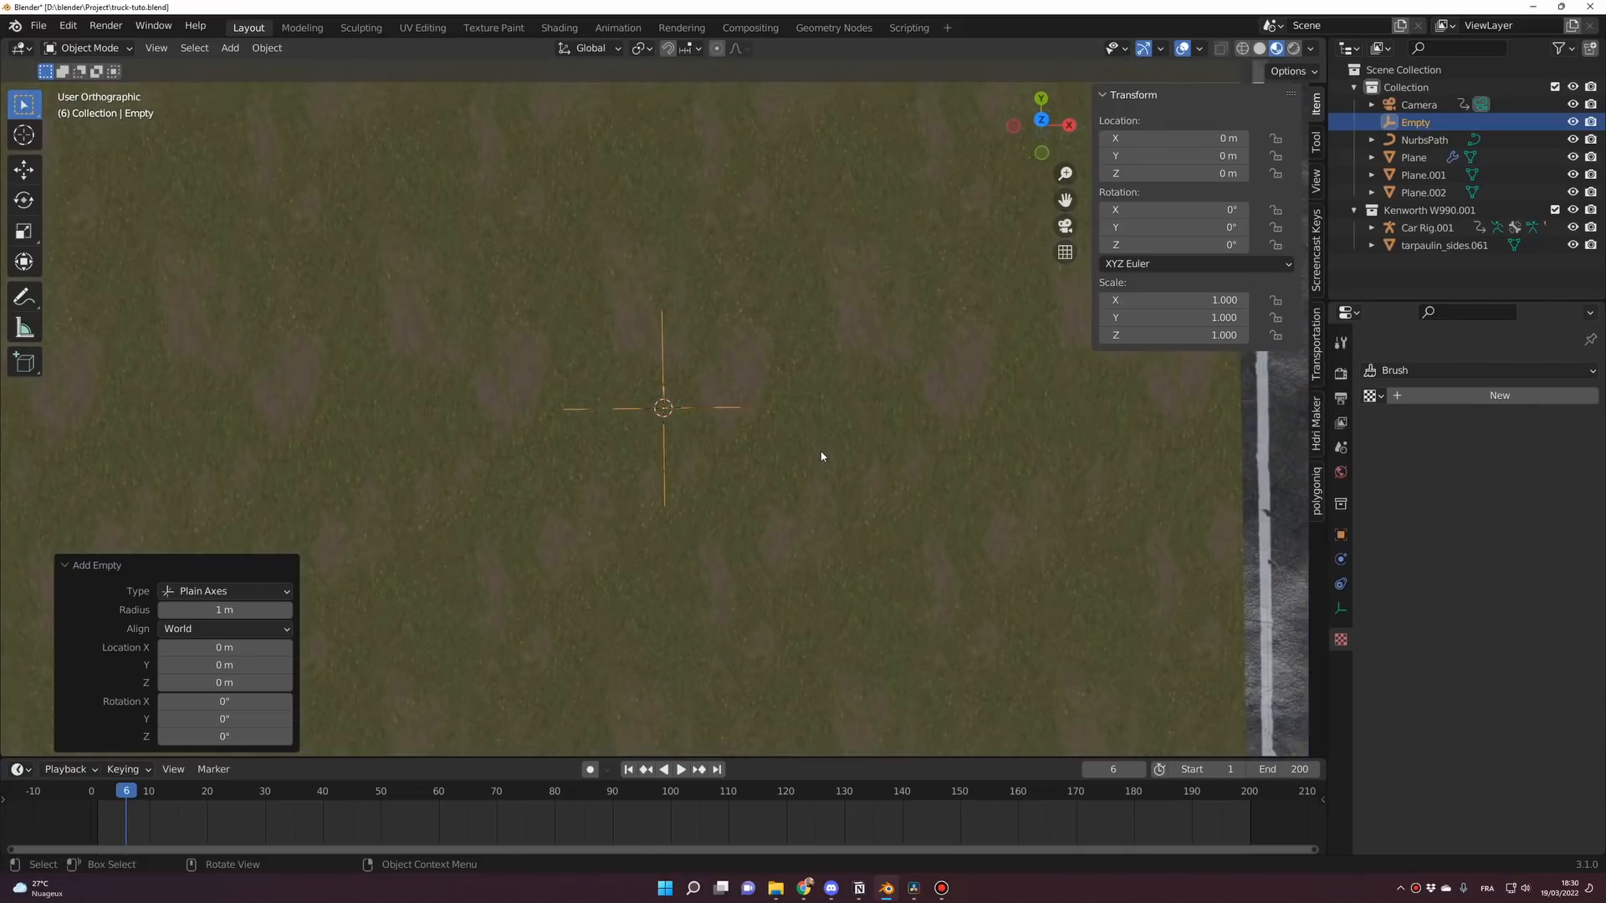
pyautogui.scroll(-2, 822, 453)
pyautogui.keyDown('shift'); pyautogui.moveTo(822, 453); pyautogui.dragTo(827, 533, button='middle'); pyautogui.keyUp('shift')
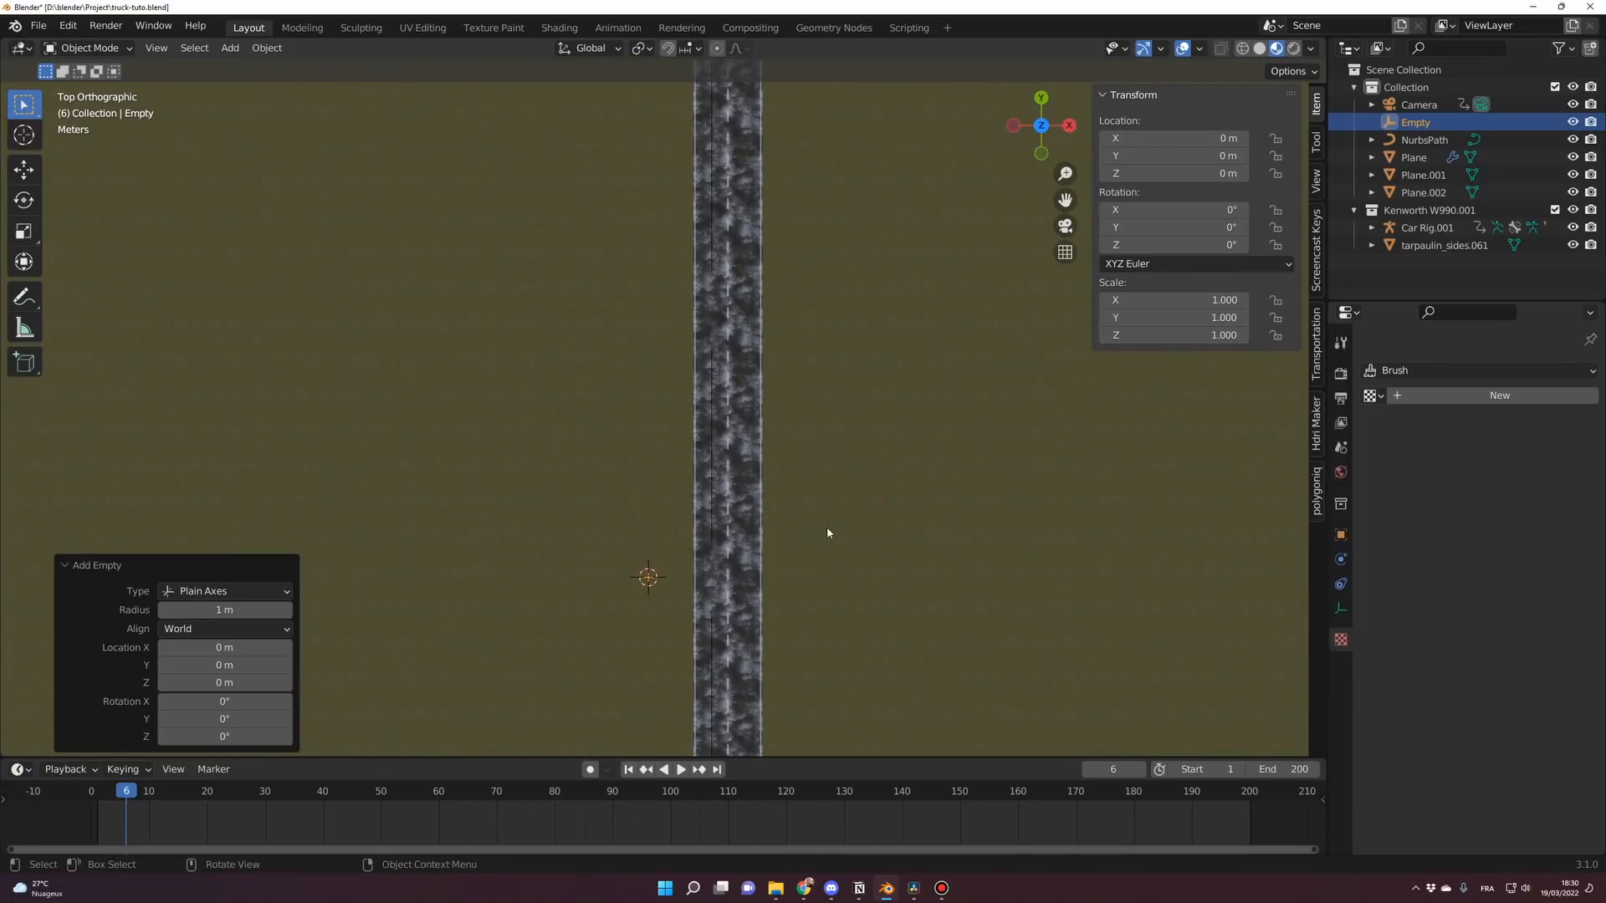
pyautogui.press('g')
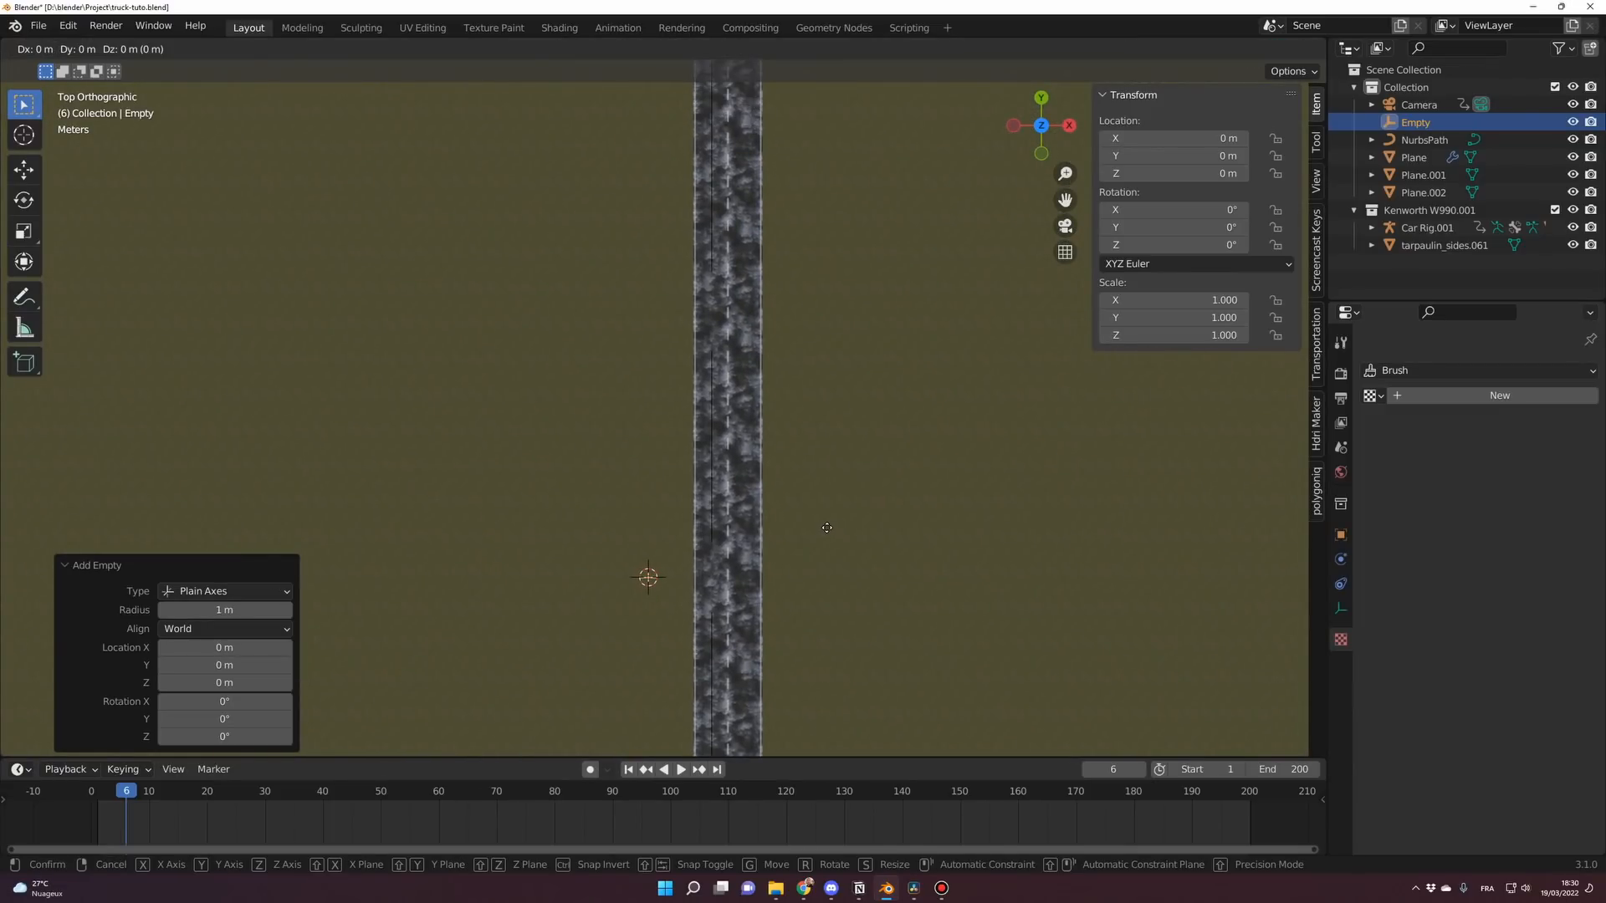
pyautogui.click(889, 129)
pyautogui.scroll(-2, 881, 228)
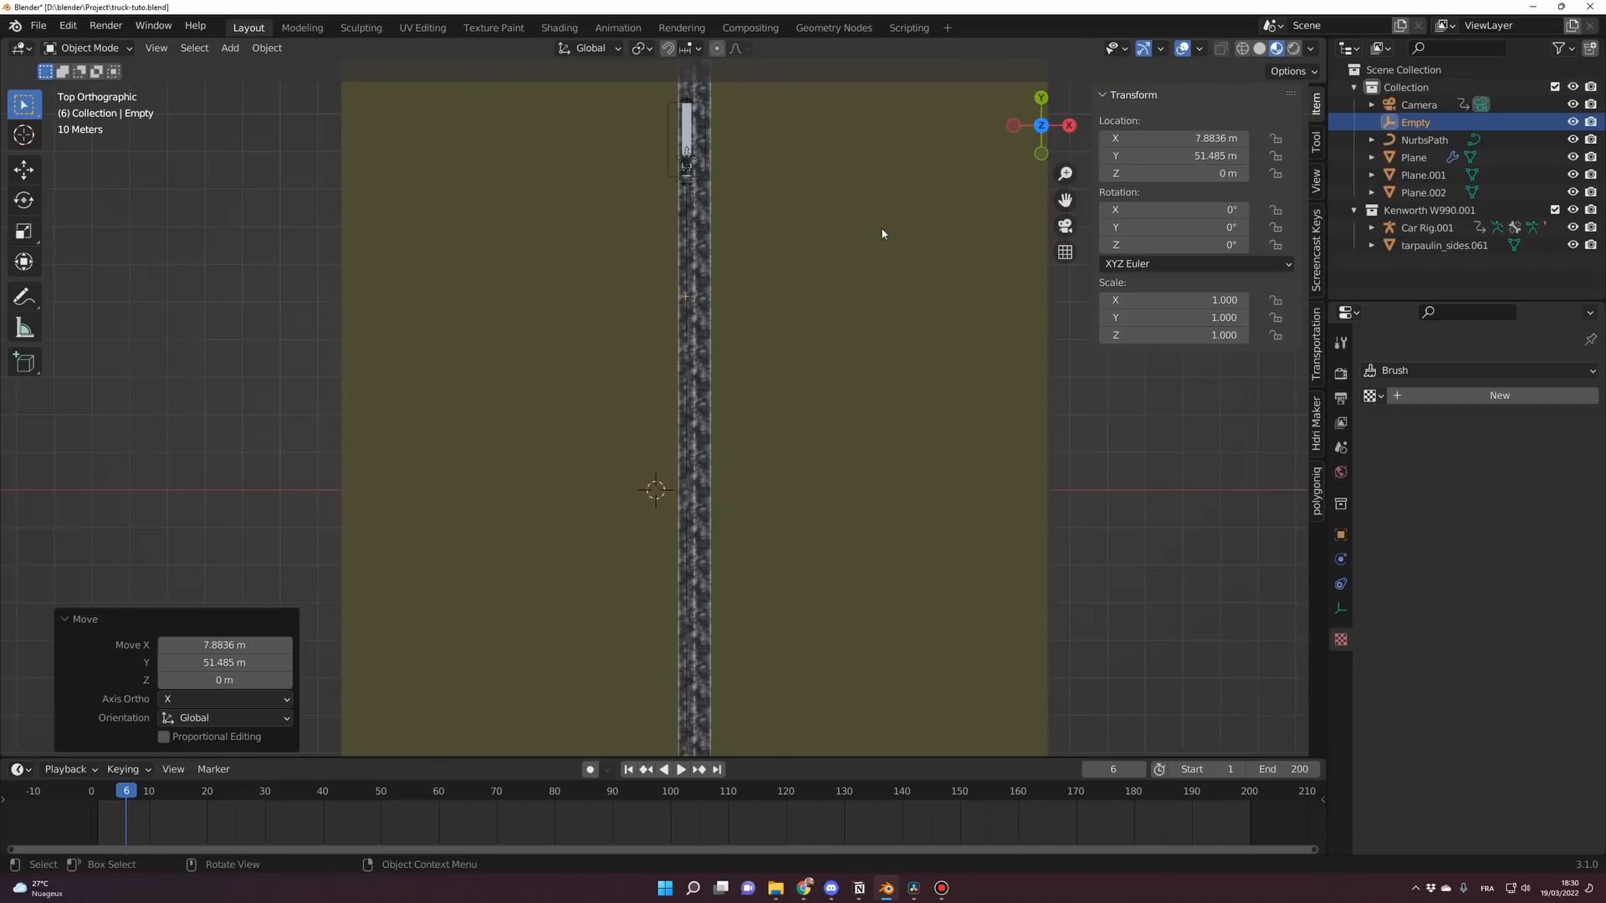
pyautogui.press('g')
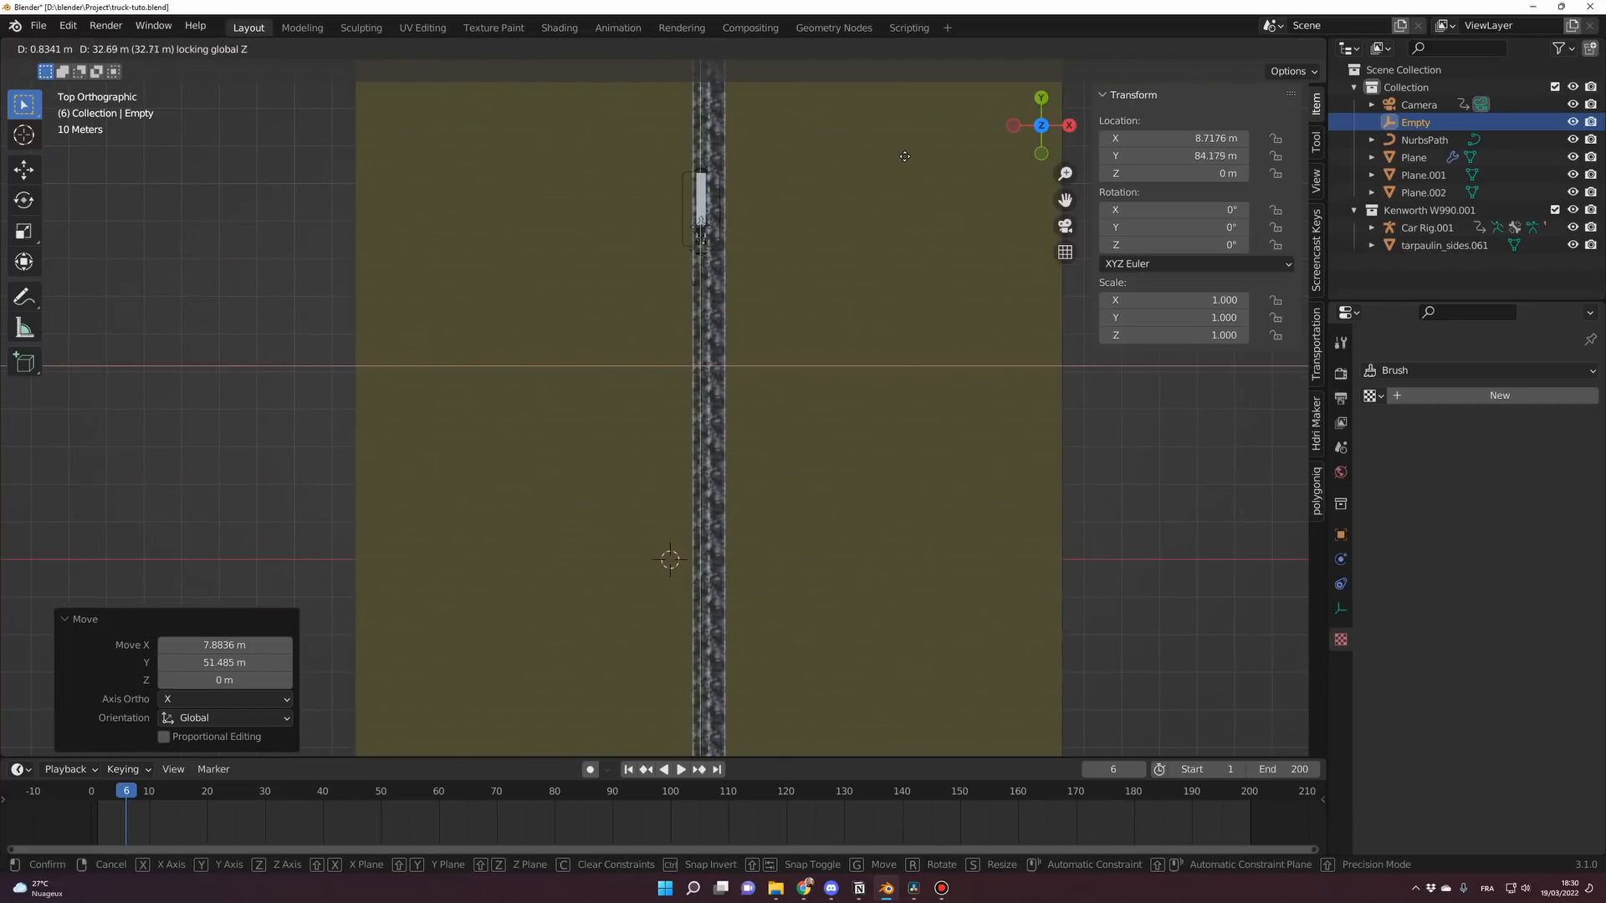
pyautogui.click(905, 156)
pyautogui.moveTo(905, 156); pyautogui.dragTo(787, 314, button='middle')
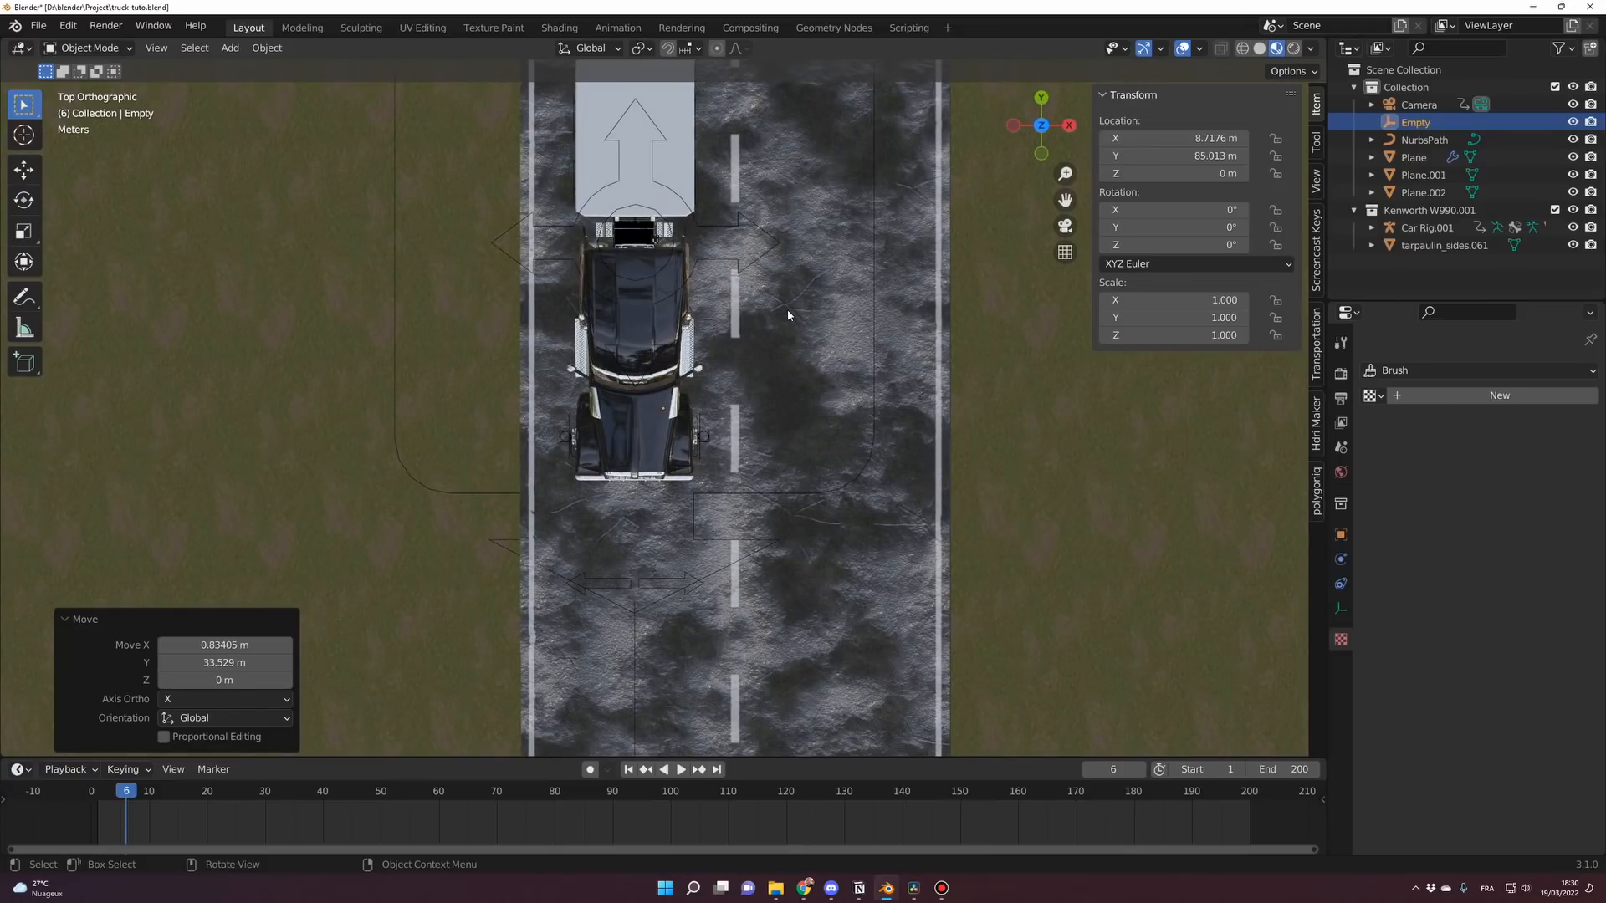
# Centre the empty over the truck's front in the ground plane and raise it along Z to about the hood emblem's height.
pyautogui.press('n')
pyautogui.press('g')
pyautogui.hotkey('shift', 'z')
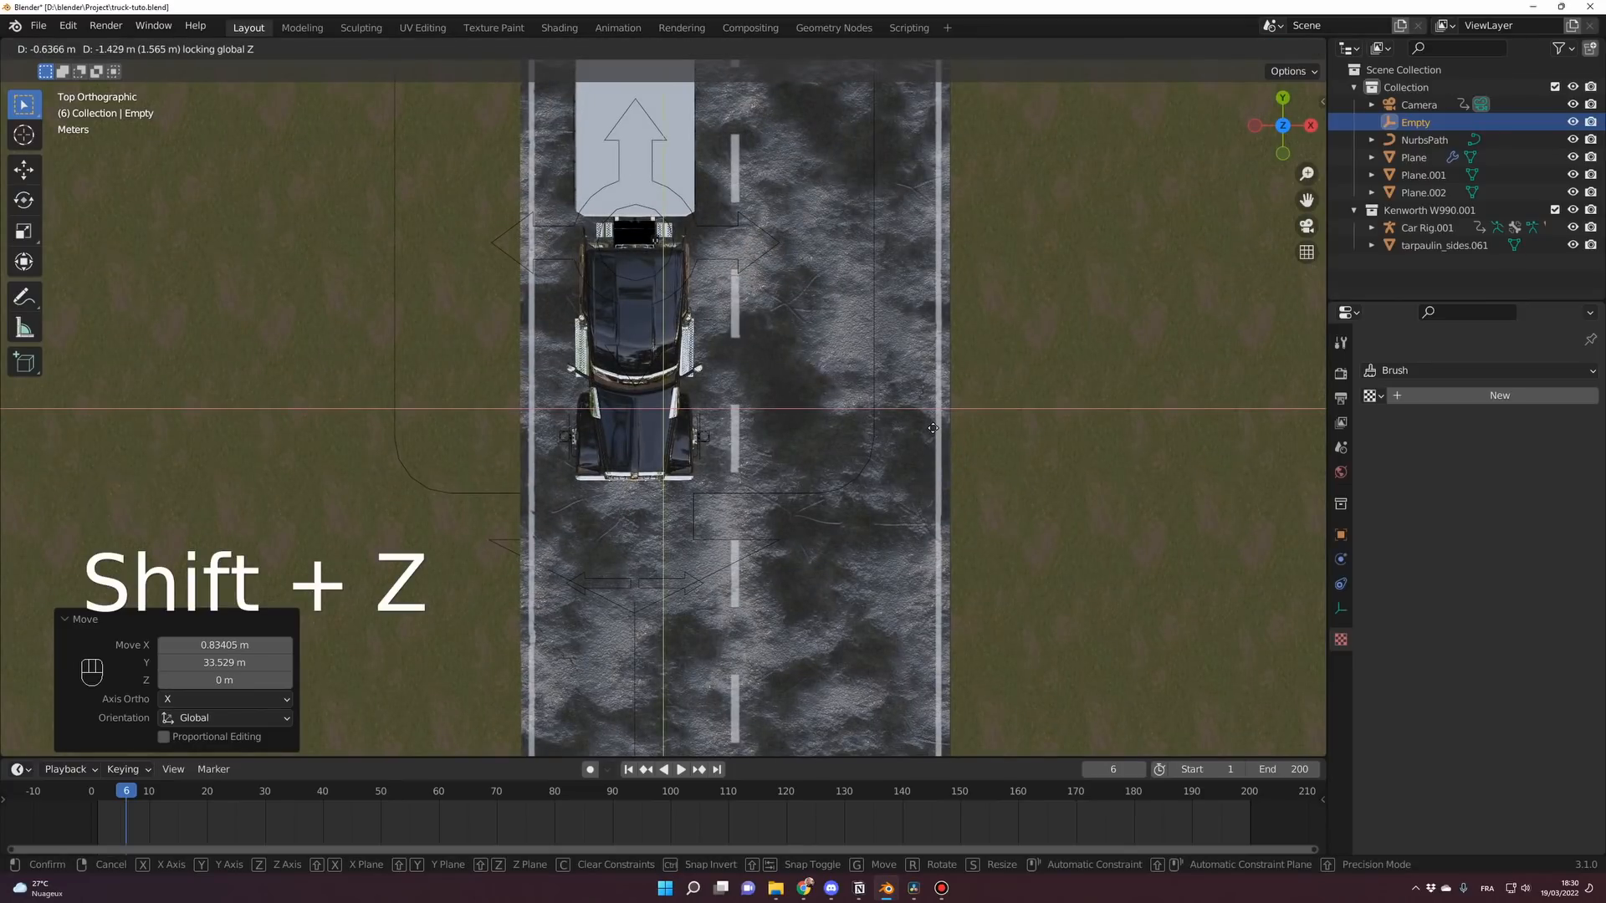
pyautogui.click(932, 430)
pyautogui.moveTo(934, 461); pyautogui.dragTo(924, 390, button='middle')
pyautogui.scroll(5, 1015, 351)
pyautogui.press('g')
pyautogui.press('z')
pyautogui.click(952, 184)
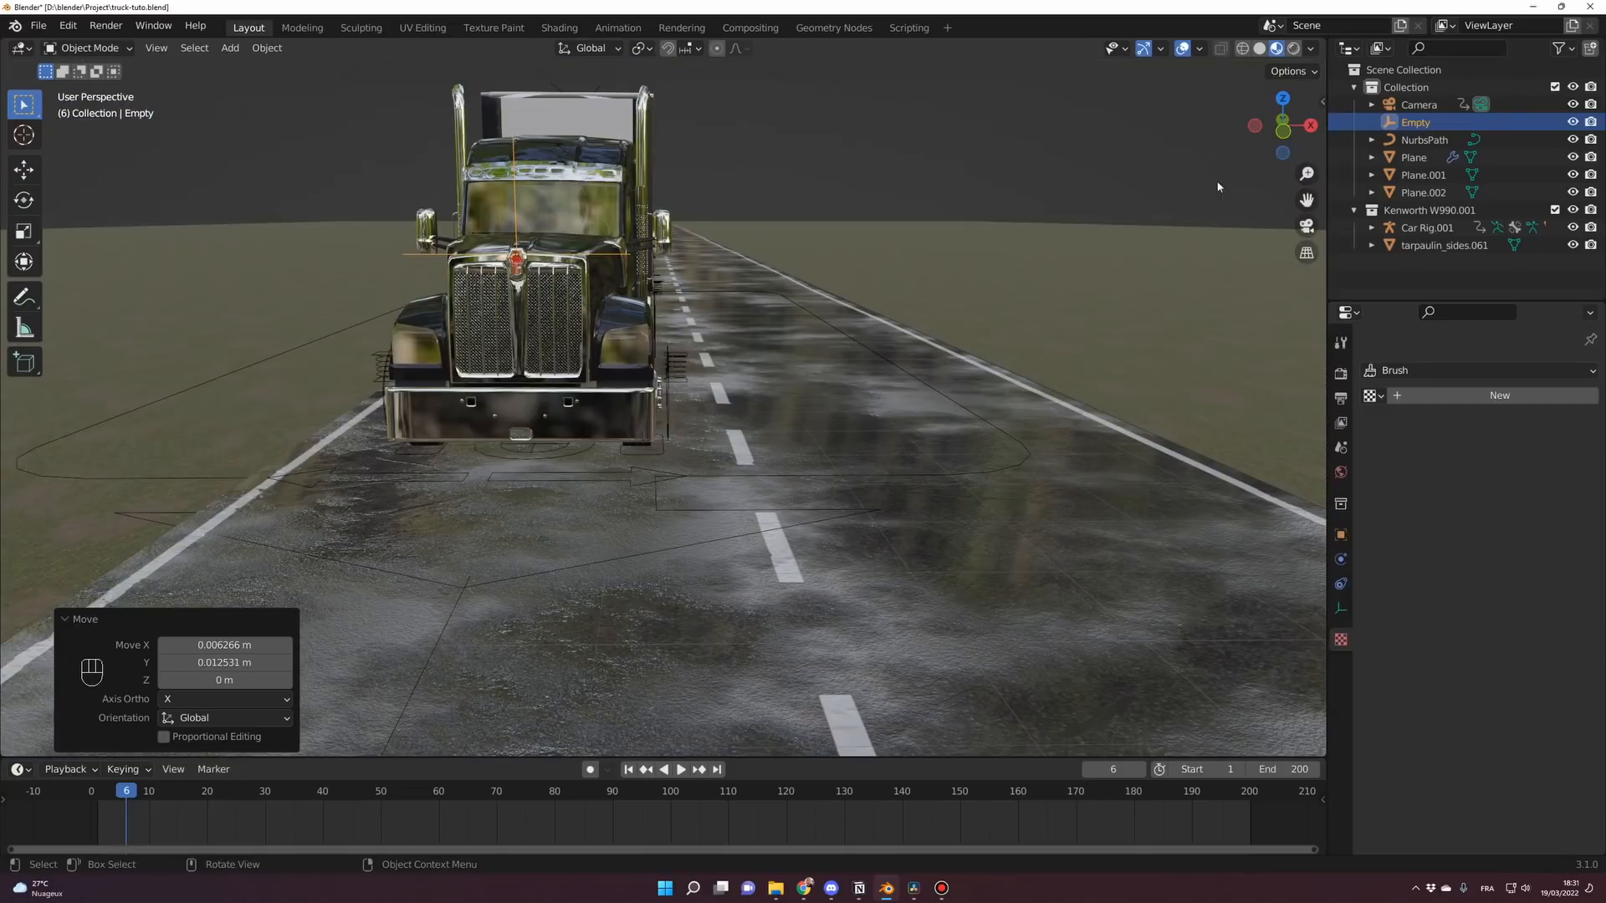
# Look through the camera with Camera to View locking enabled and orbit it to frame the truck's front head-on.
pyautogui.click(1415, 105)
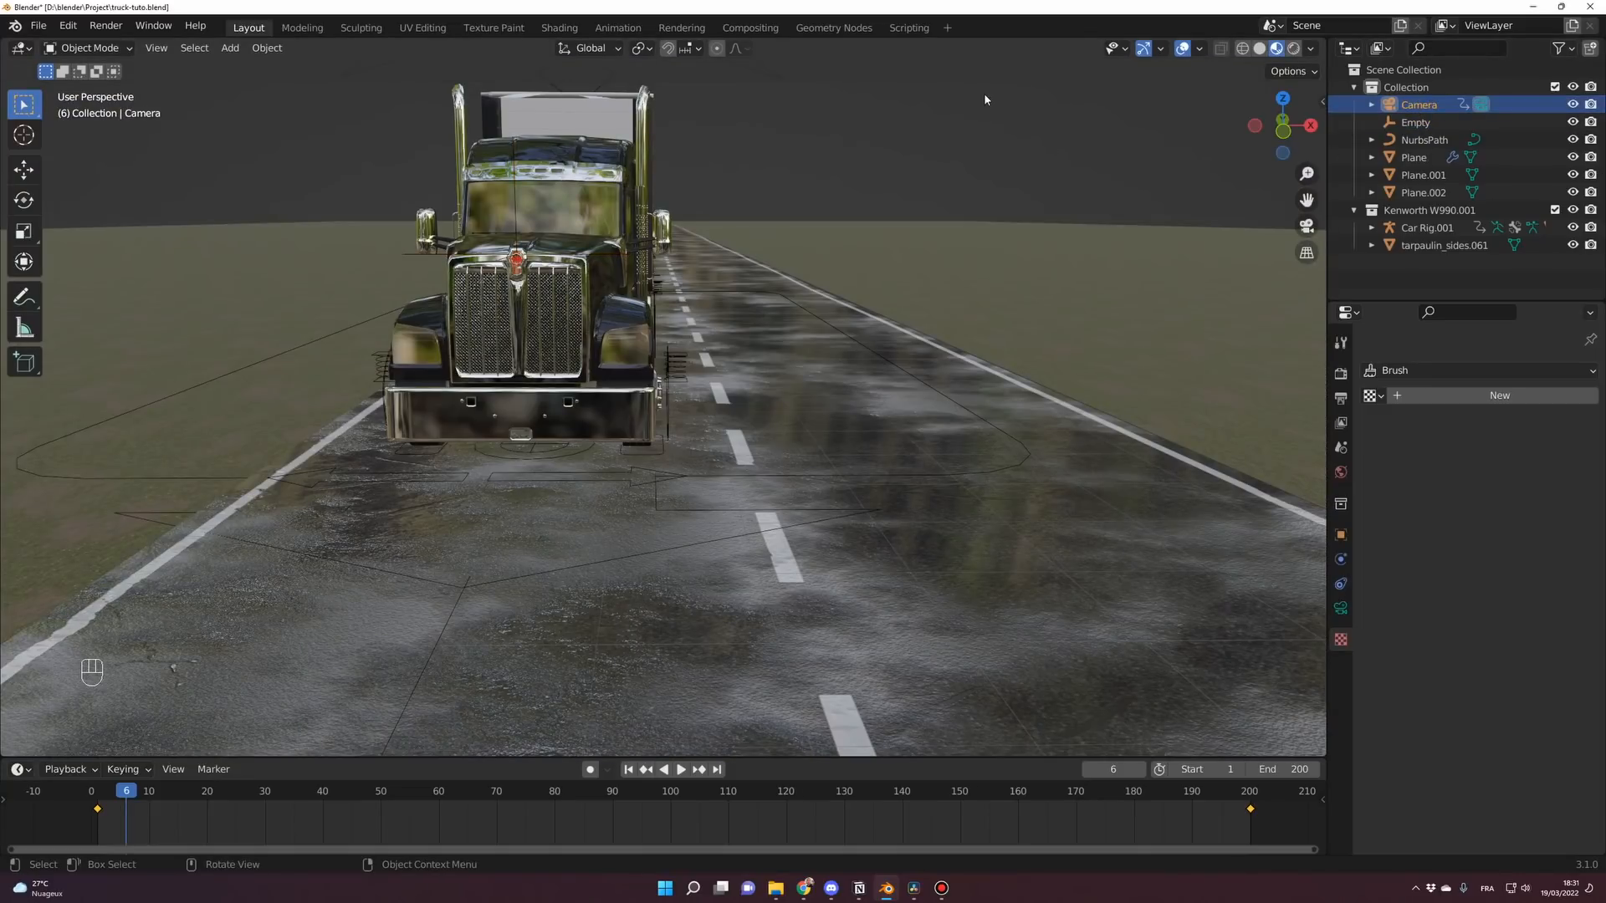
pyautogui.press('KP_0')
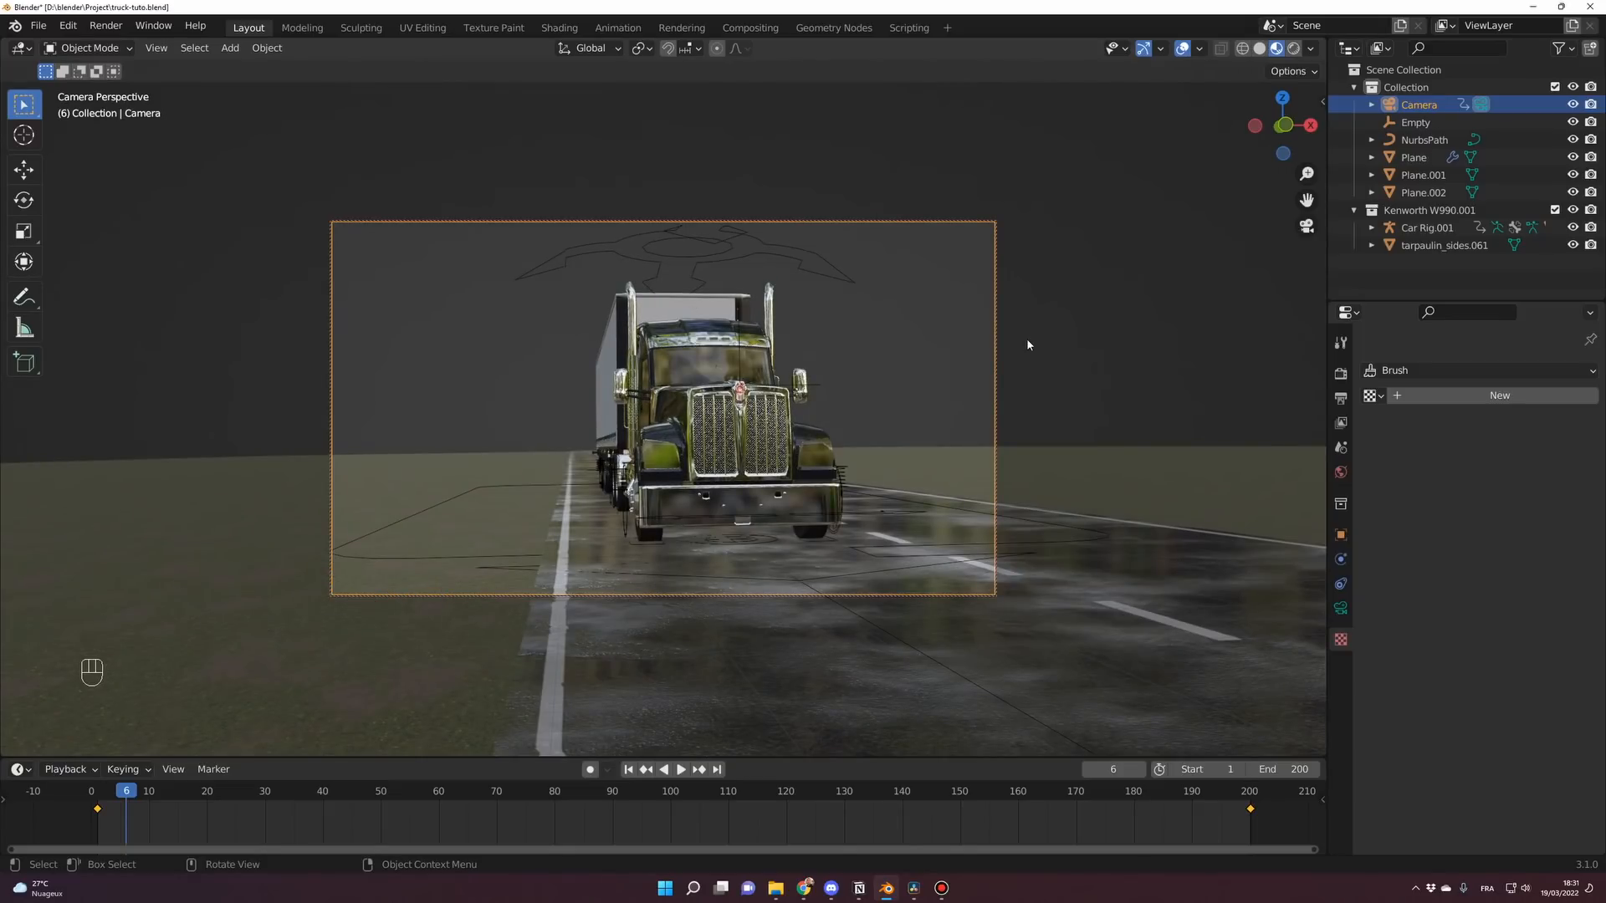
pyautogui.press('n')
pyautogui.click(1317, 183)
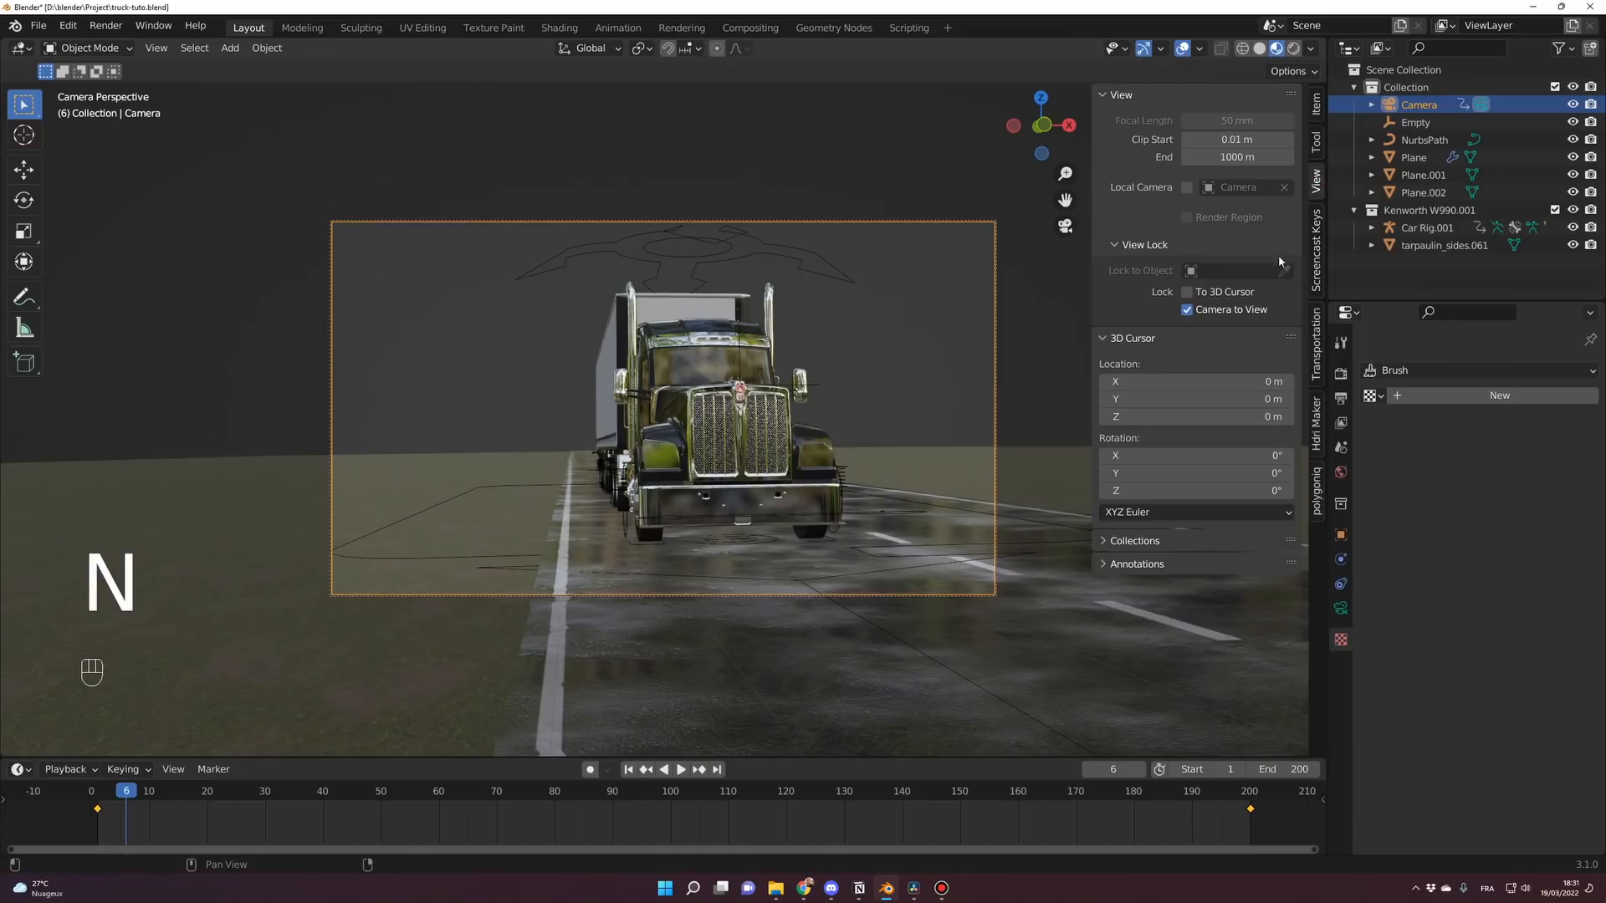
pyautogui.click(1189, 311)
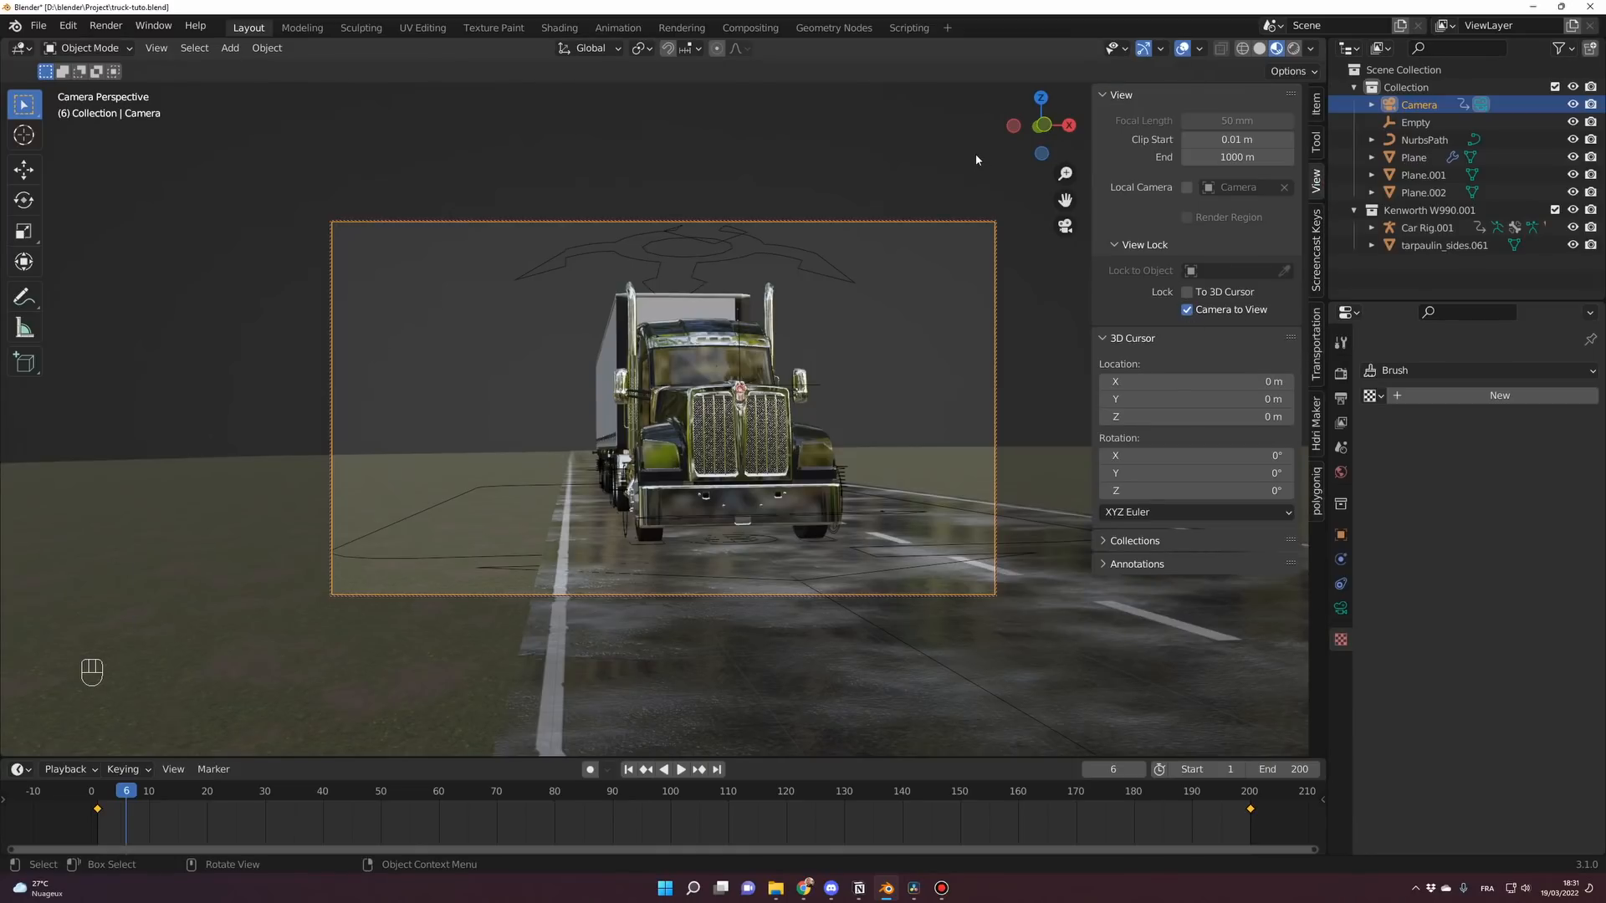
pyautogui.press('n')
pyautogui.moveTo(932, 319); pyautogui.dragTo(863, 338, button='middle')
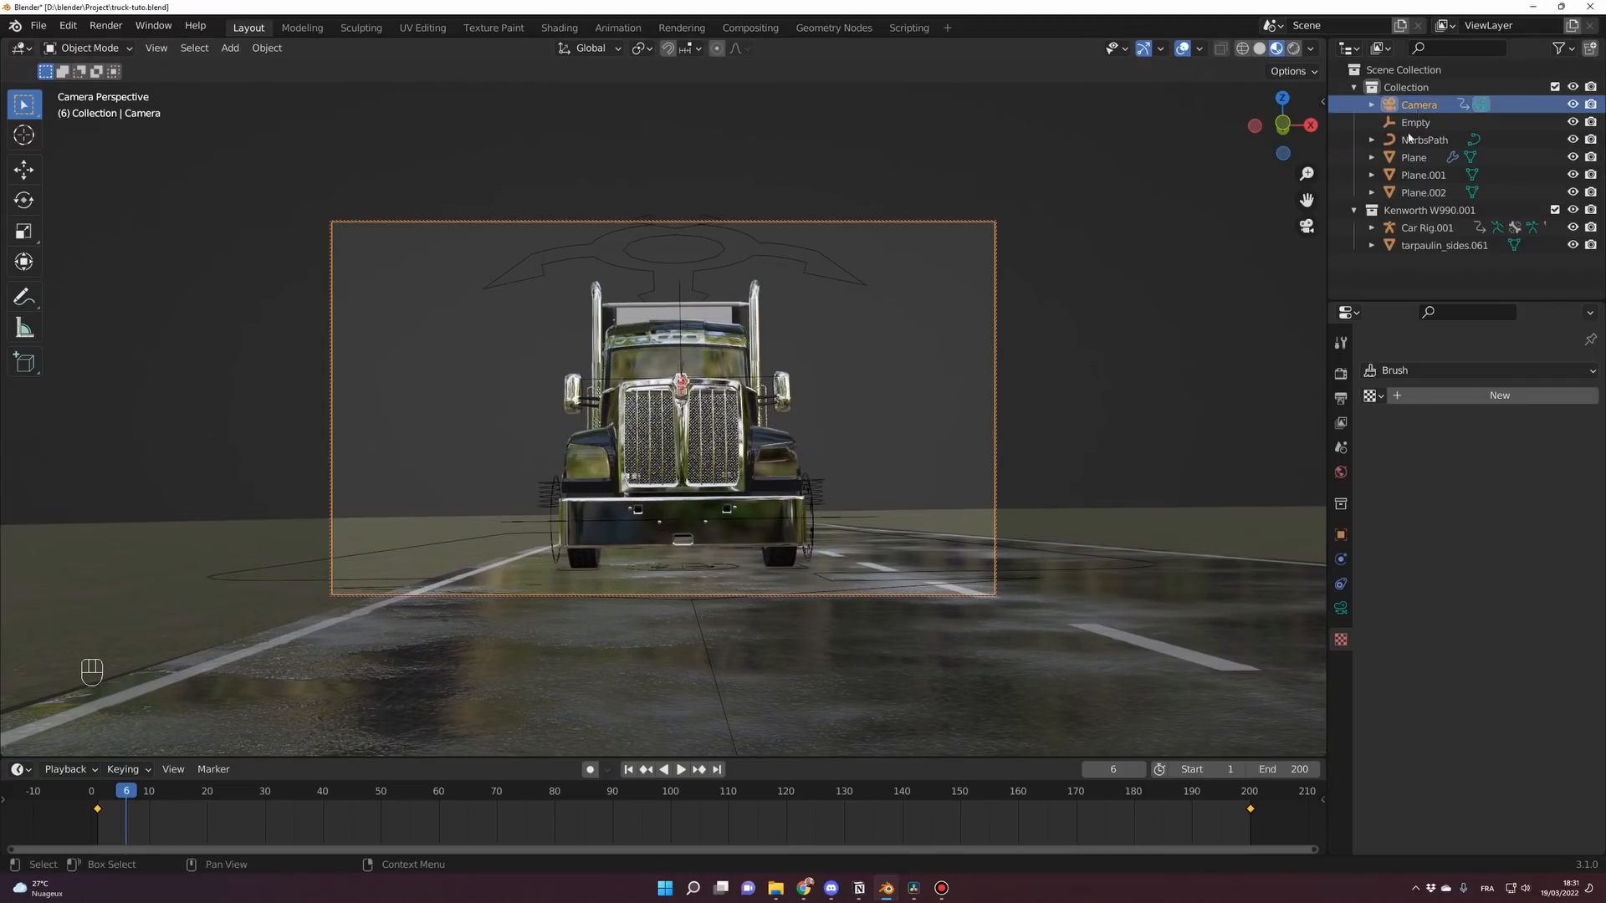
# Set the camera's focal length to 24 mm.
pyautogui.click(1340, 610)
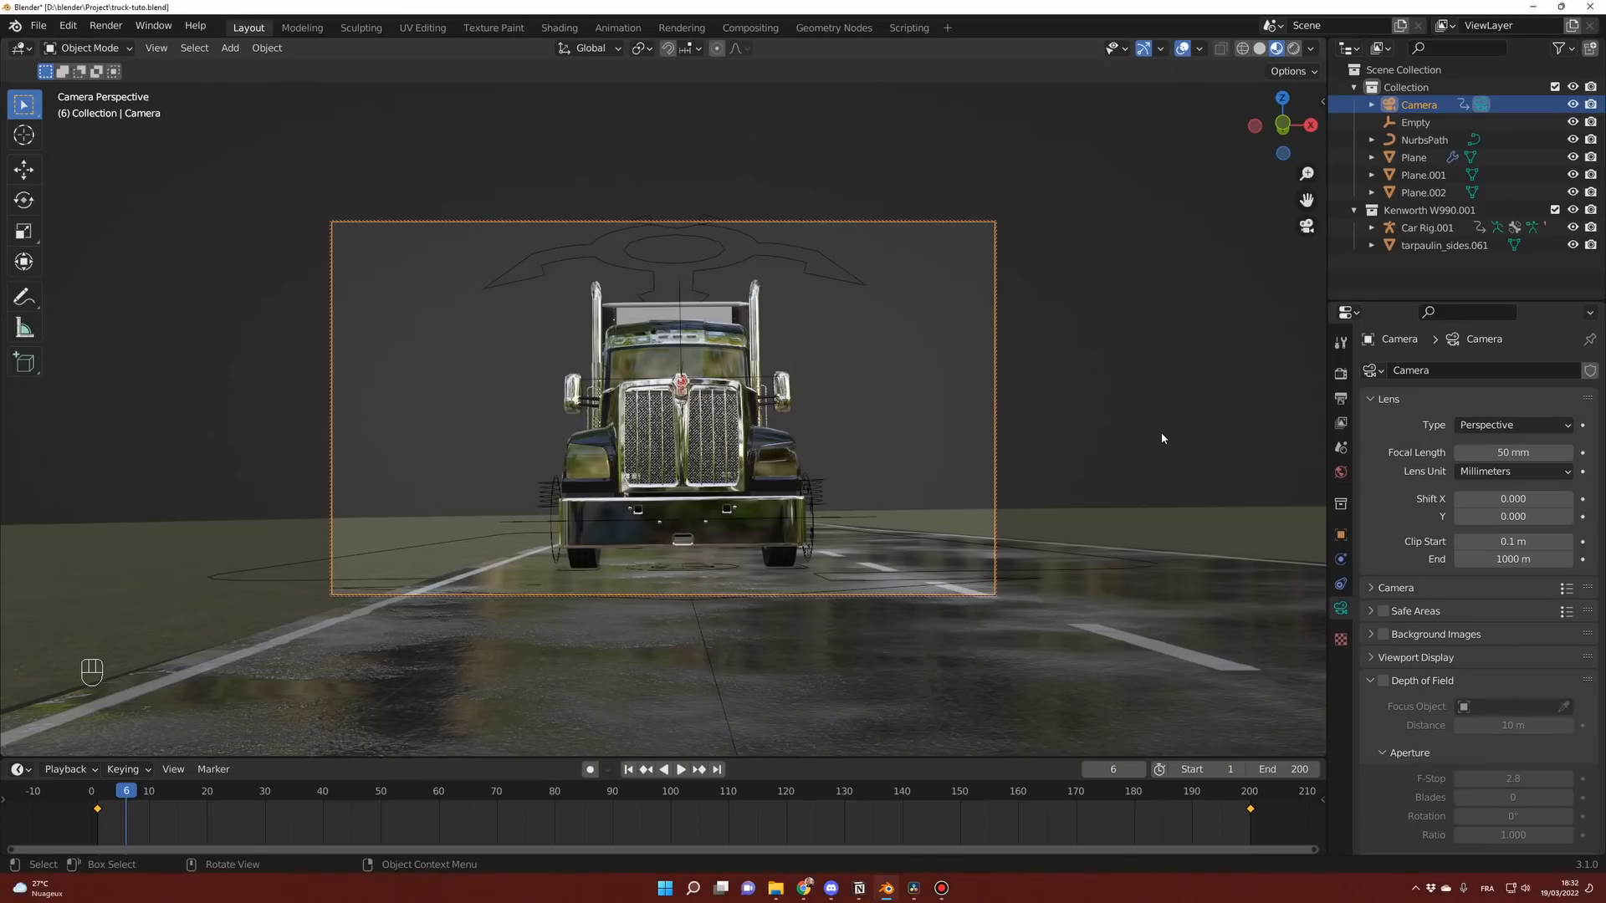
pyautogui.click(1487, 450)
pyautogui.write('24')
pyautogui.press('Return')
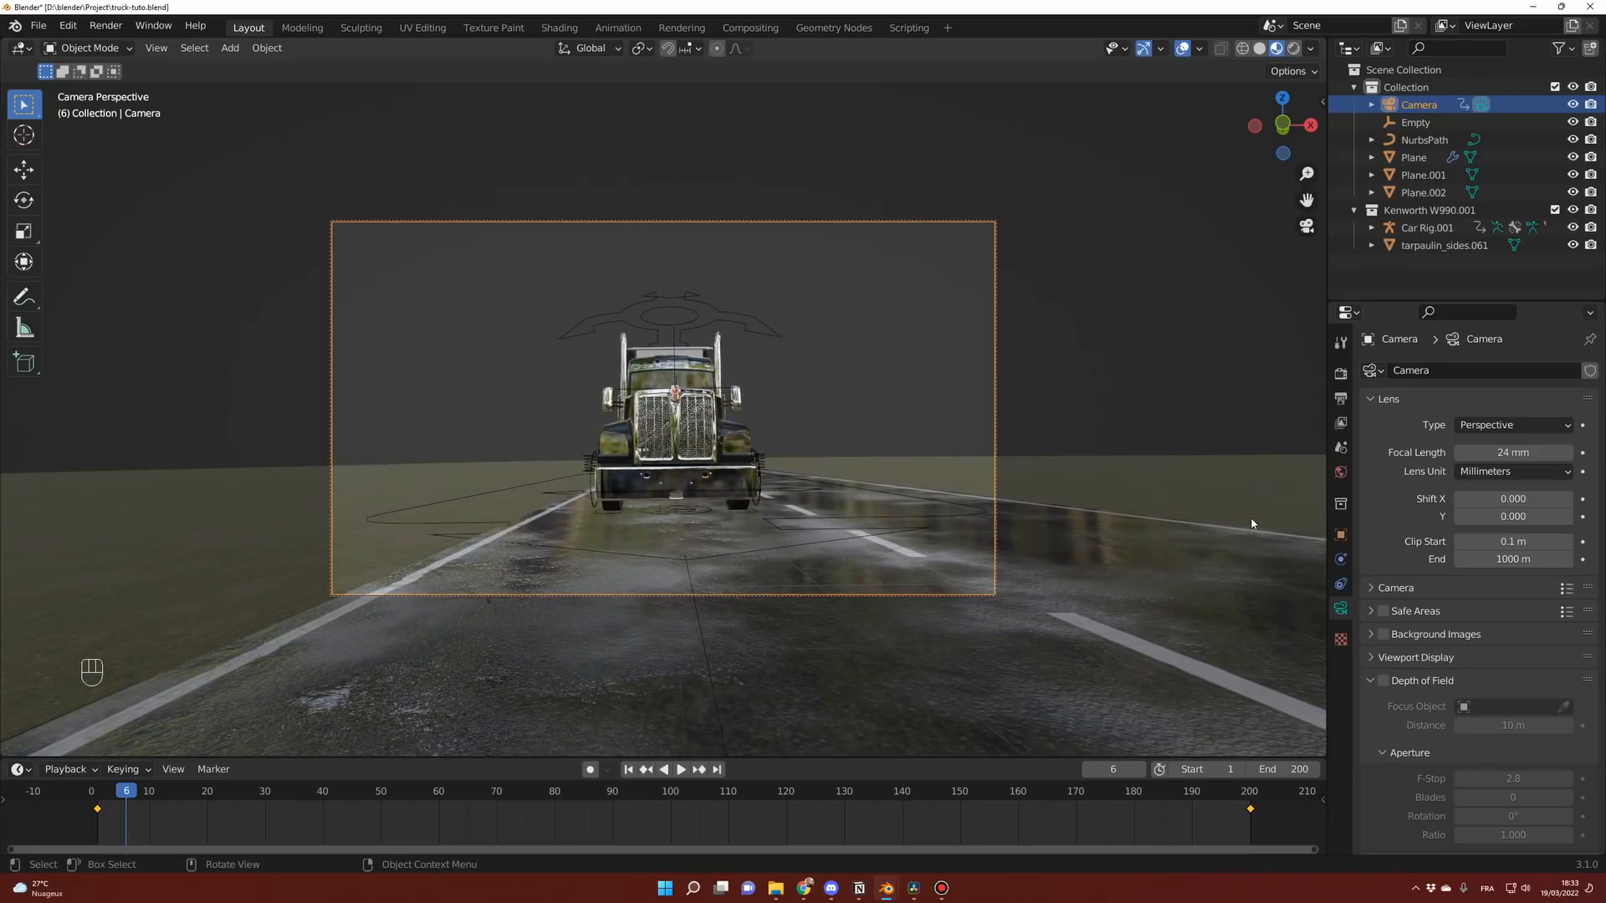
# Enable the camera's depth of field with the Empty as focus object, an F-Stop of 0.1 and 5 aperture blades.
pyautogui.click(1383, 682)
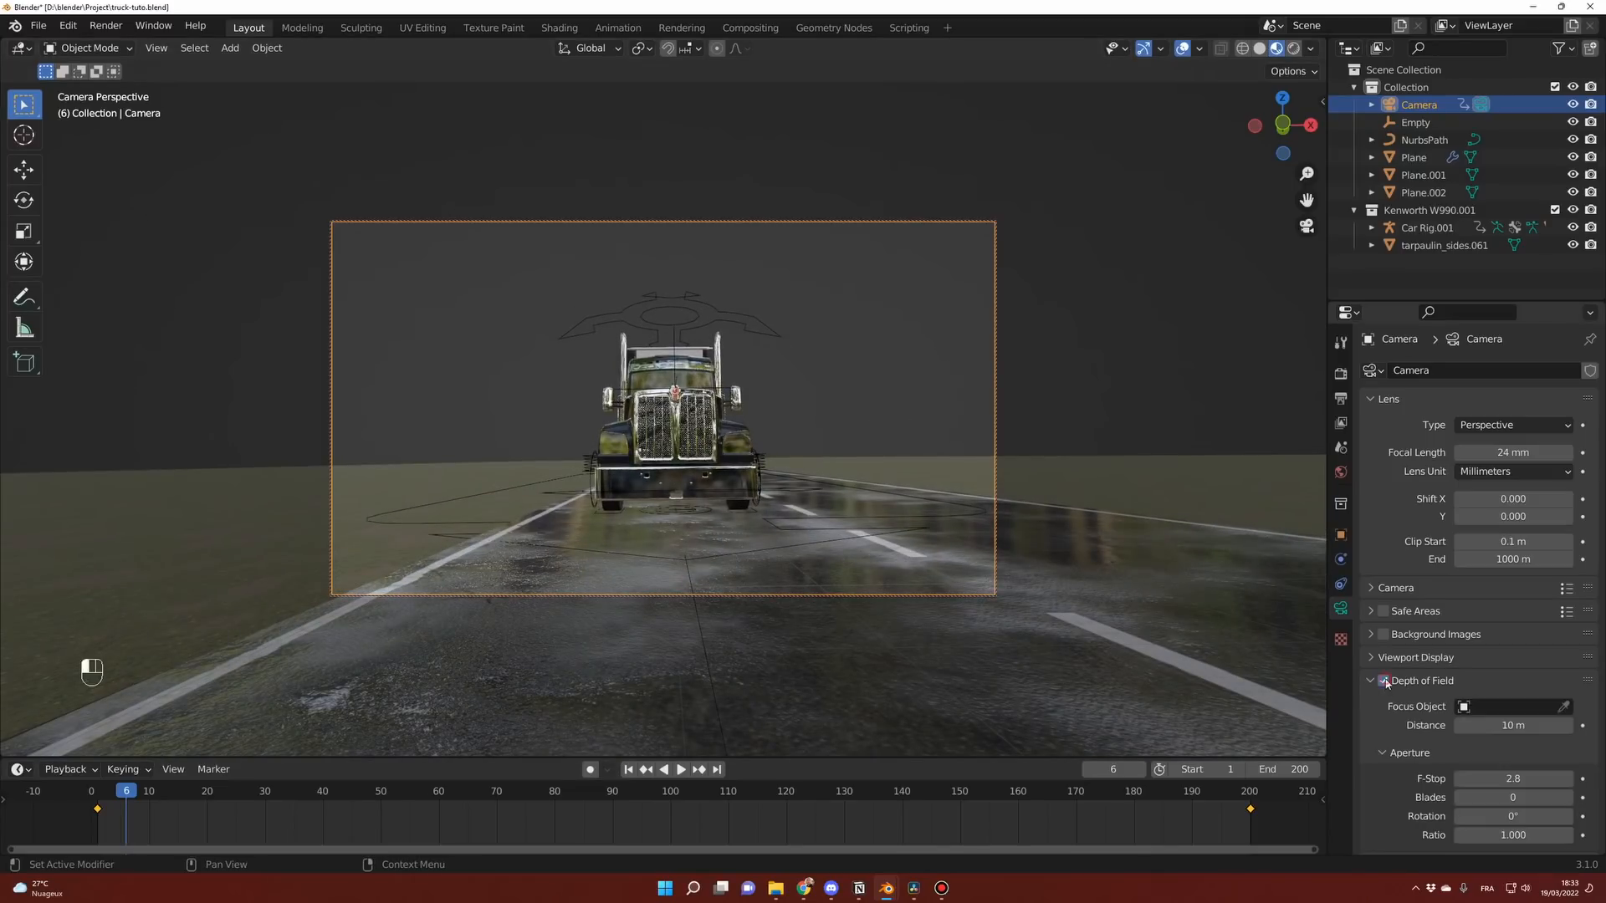
pyautogui.click(1508, 705)
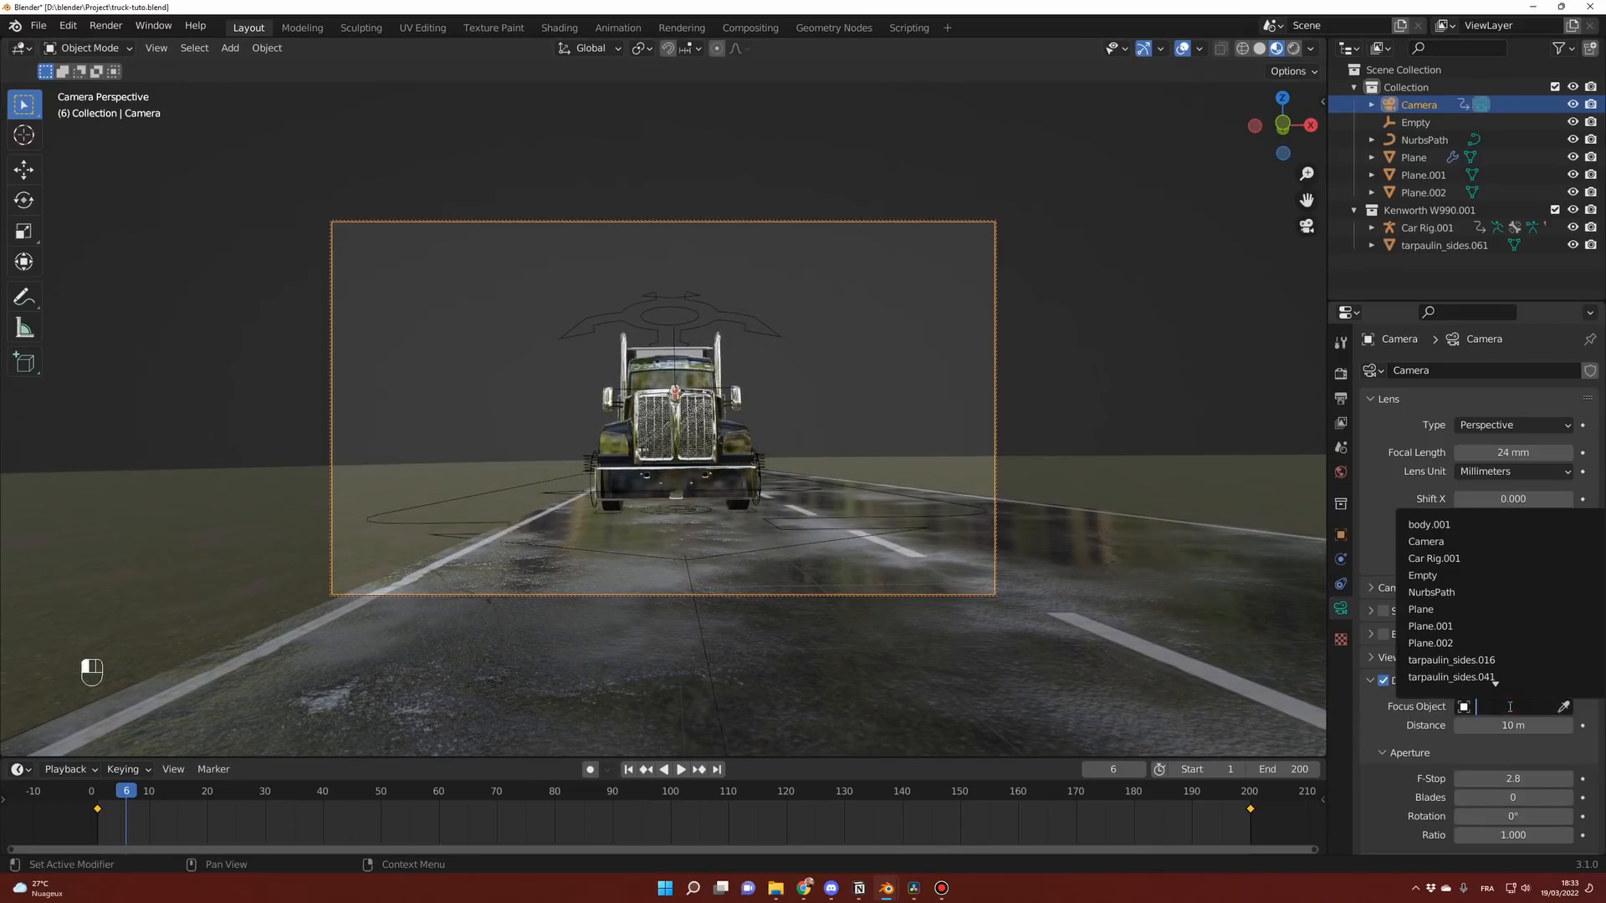
pyautogui.click(1462, 577)
pyautogui.click(1483, 779)
pyautogui.write('0.1')
pyautogui.press('Return')
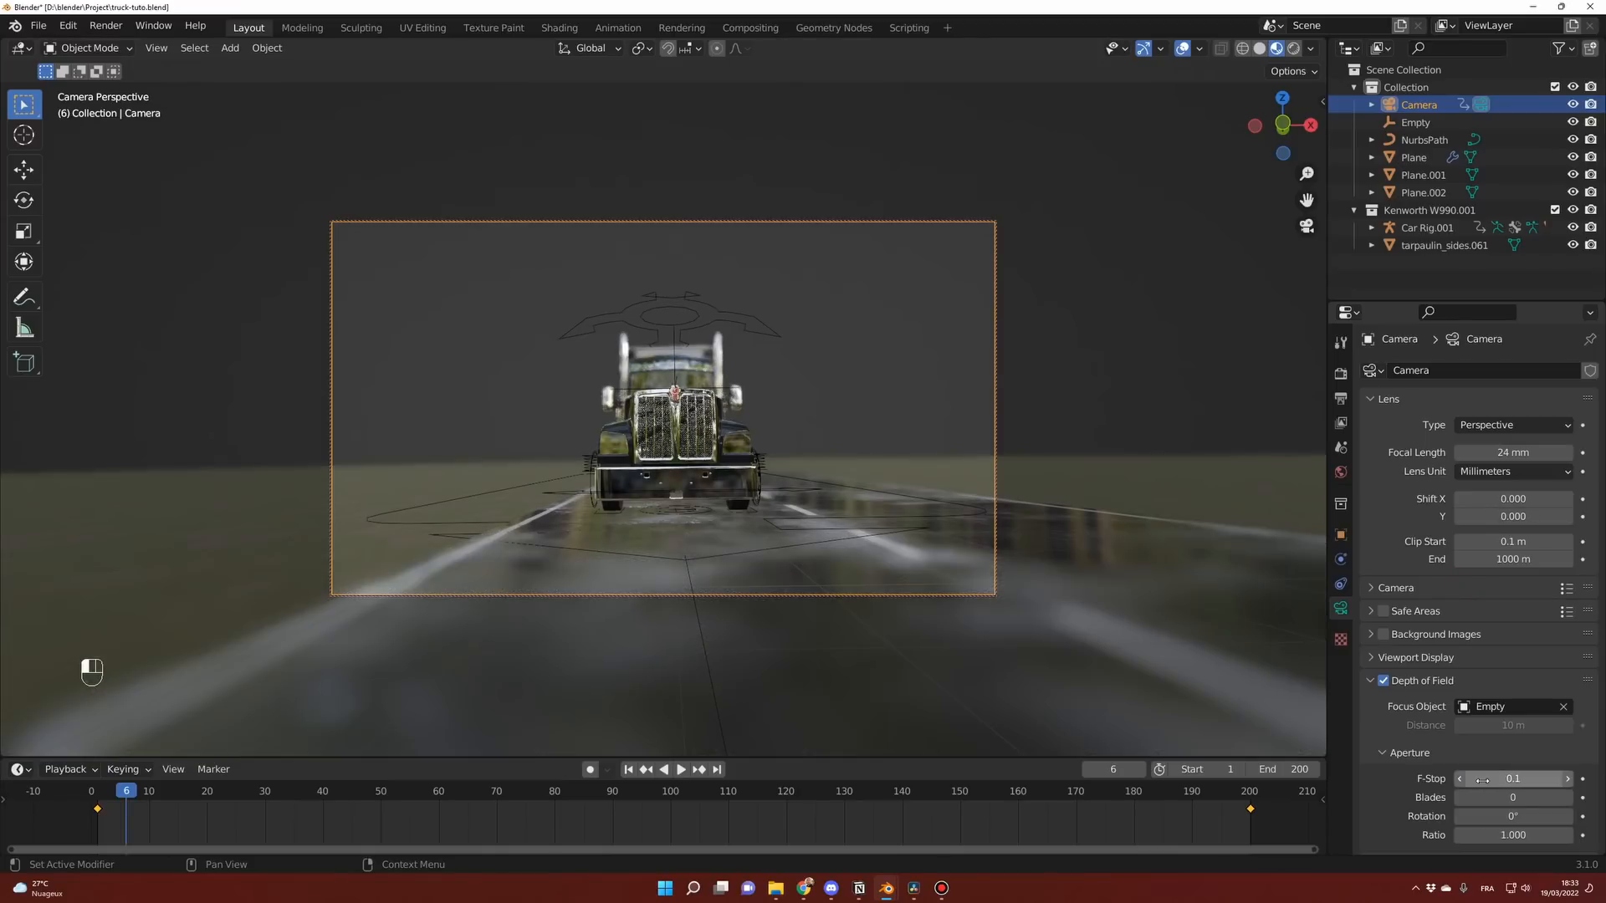
pyautogui.click(1471, 802)
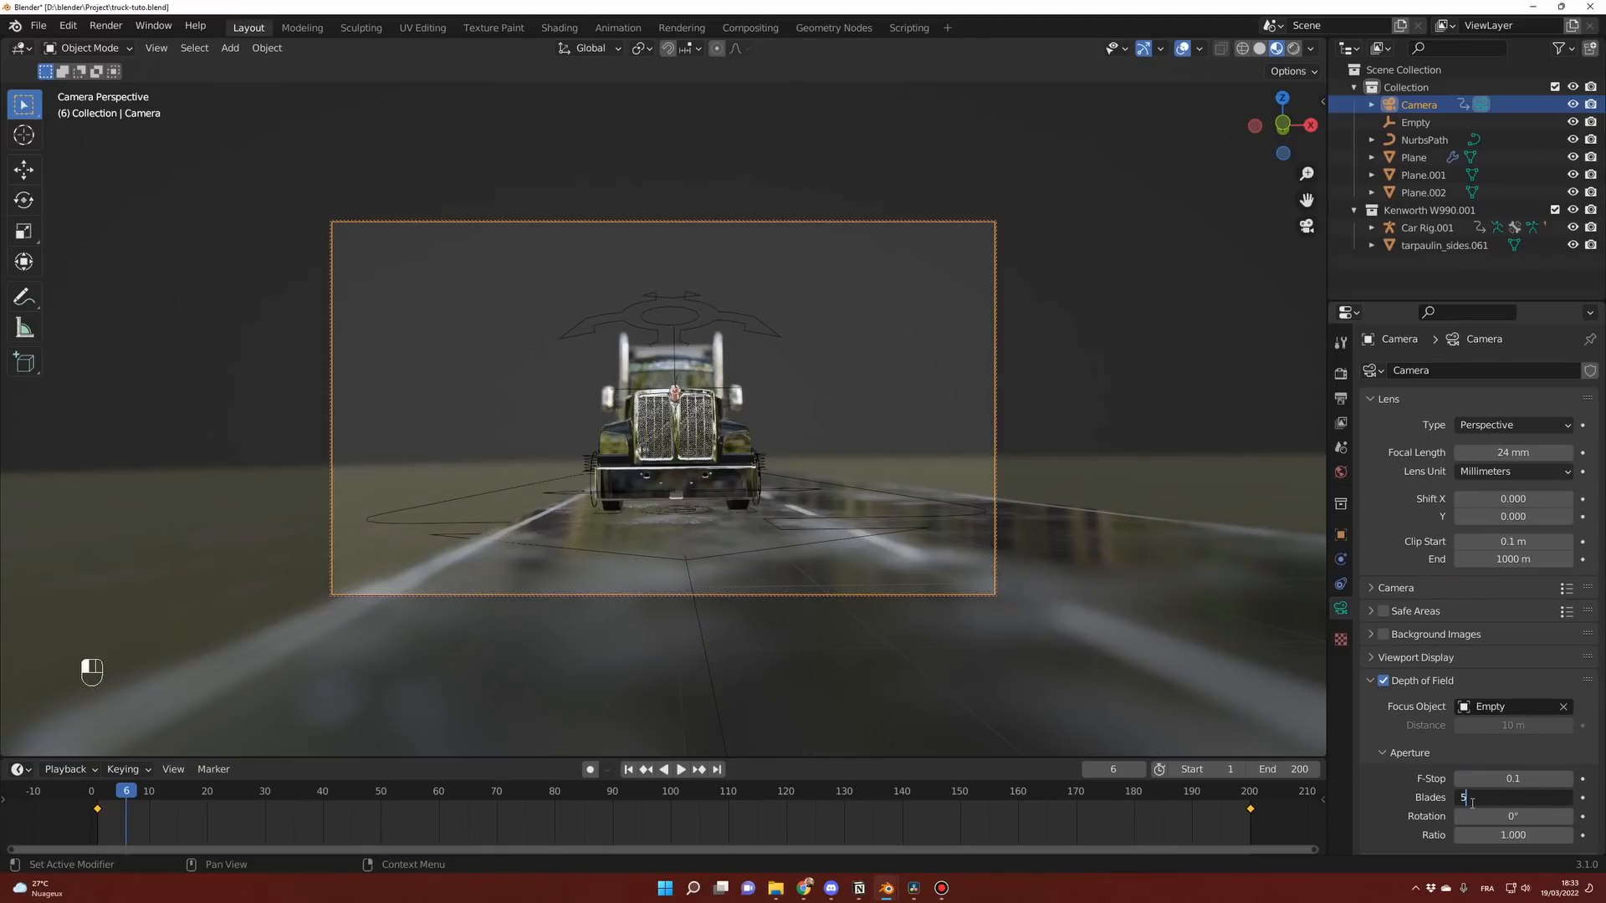
pyautogui.write('5')
pyautogui.press('Return')
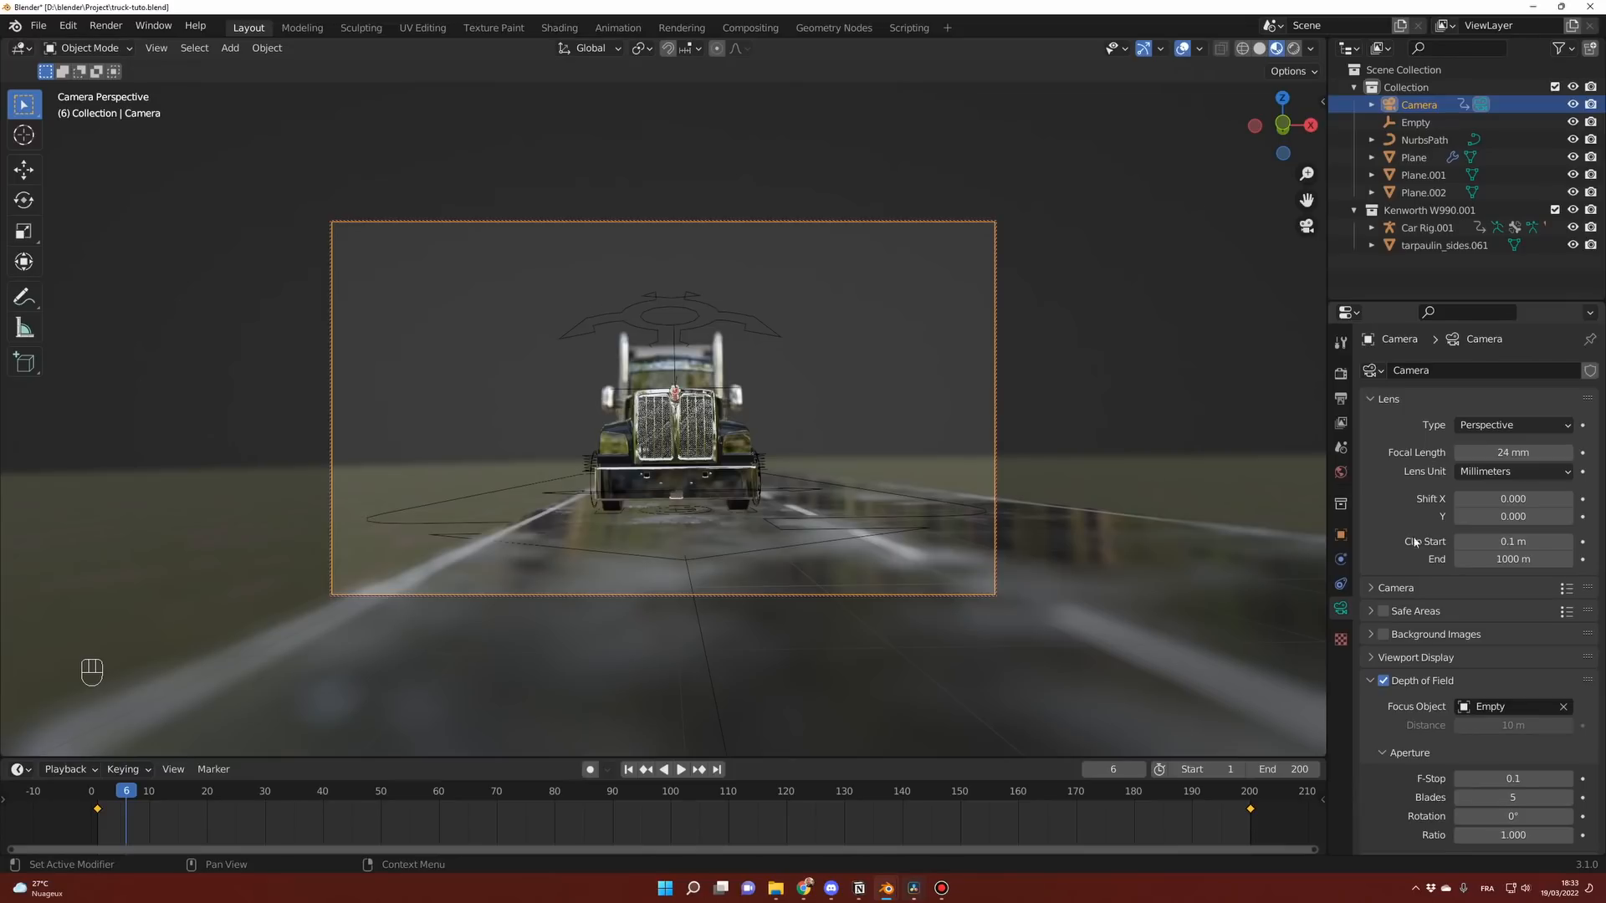
# Set the camera's clip end distance to 2000 m.
pyautogui.click(1497, 559)
pyautogui.write('2000')
pyautogui.press('Return')
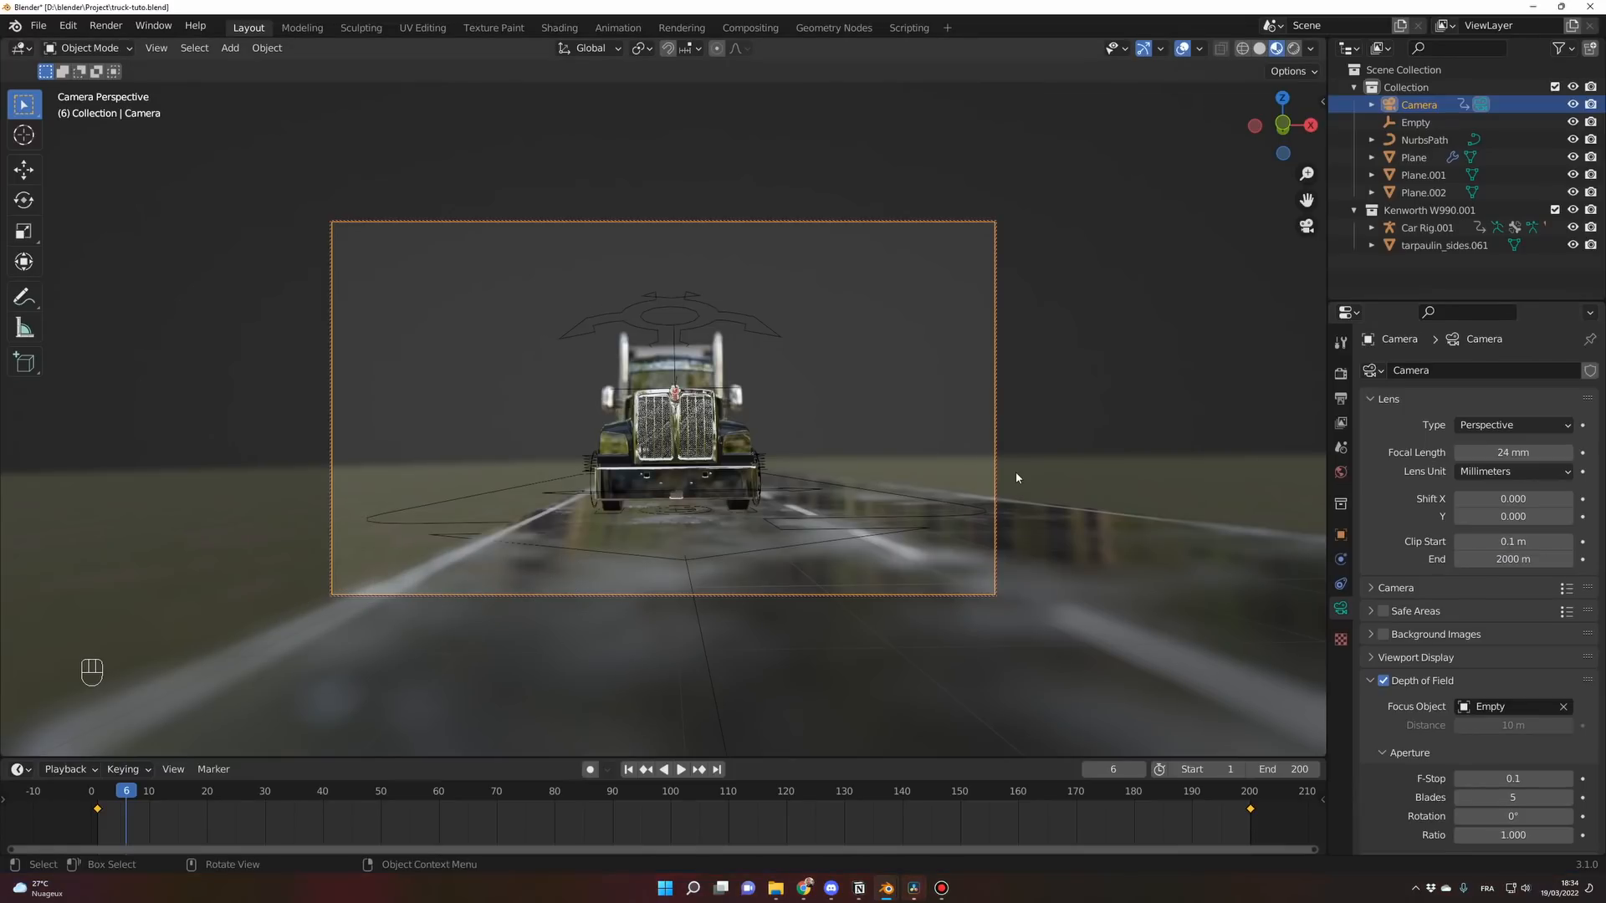
# Set the output resolution's Y value to 810 px.
pyautogui.click(1341, 402)
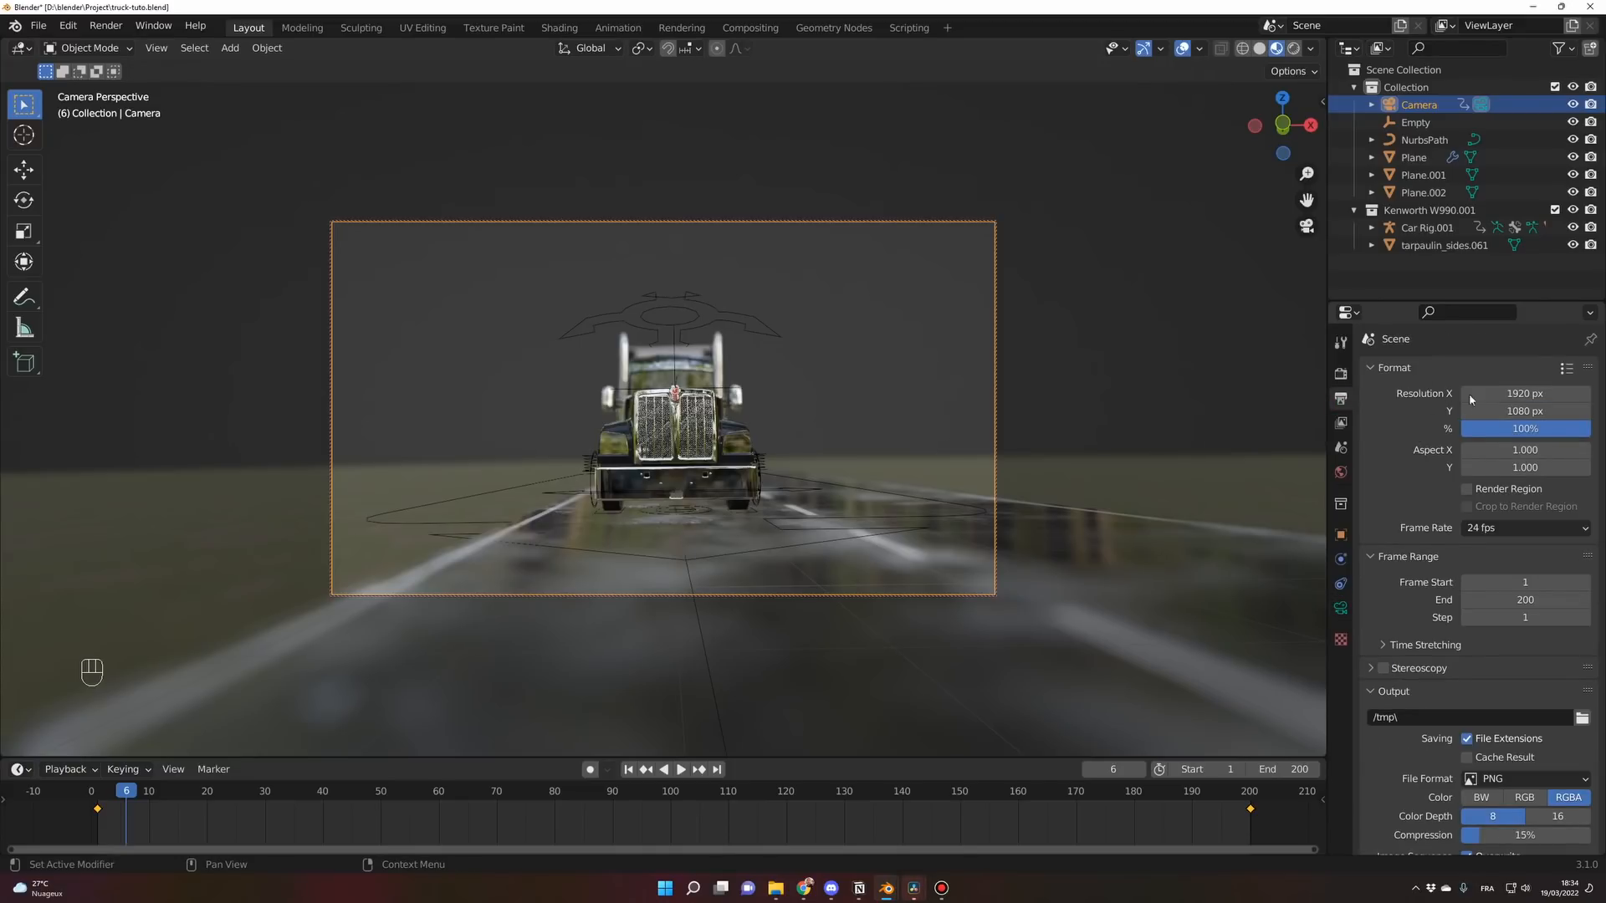
pyautogui.click(1475, 411)
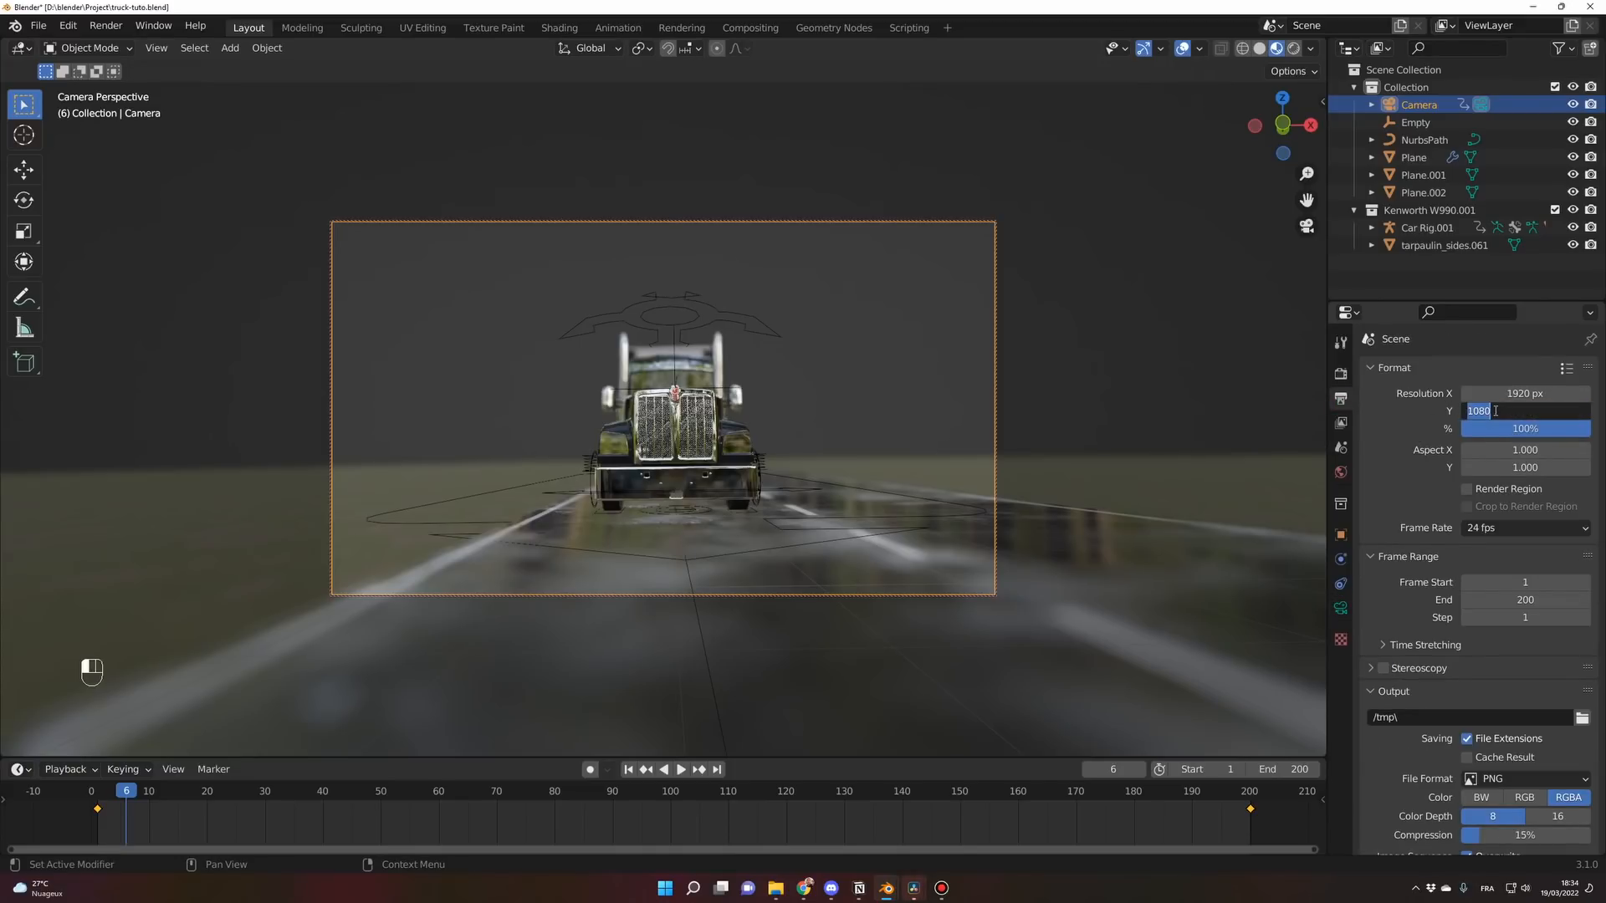
pyautogui.write('810')
pyautogui.press('Return')
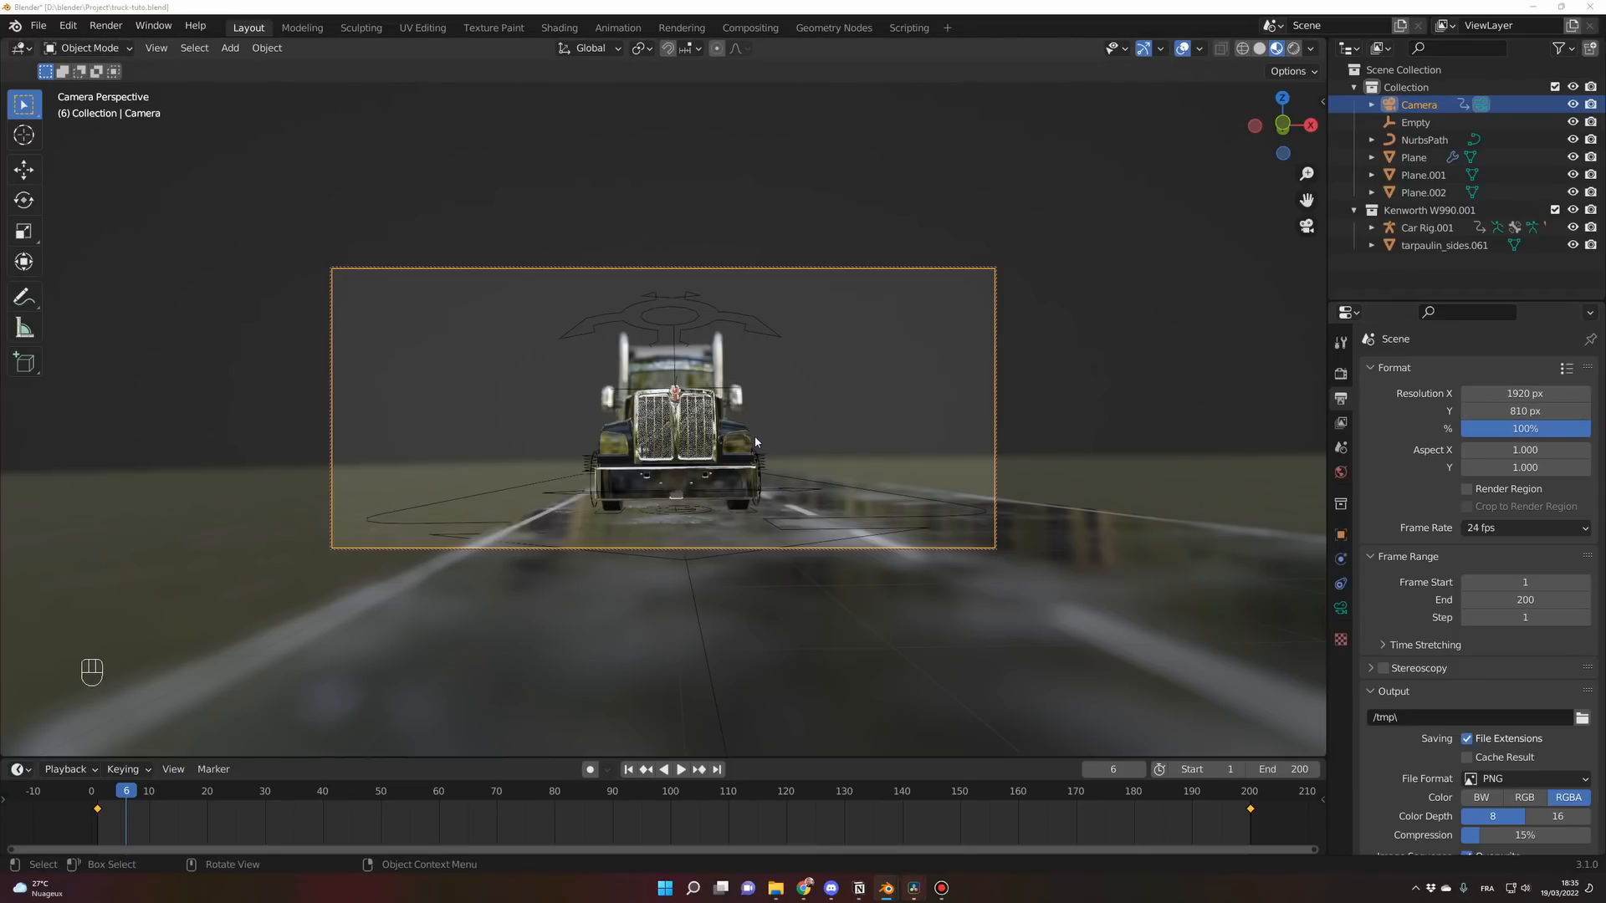
# Switch the viewport to solid shading, return to frame 1 and reframe the camera on the truck's front.
pyautogui.moveTo(754, 435); pyautogui.dragTo(755, 428, button='middle')
pyautogui.click(1258, 48)
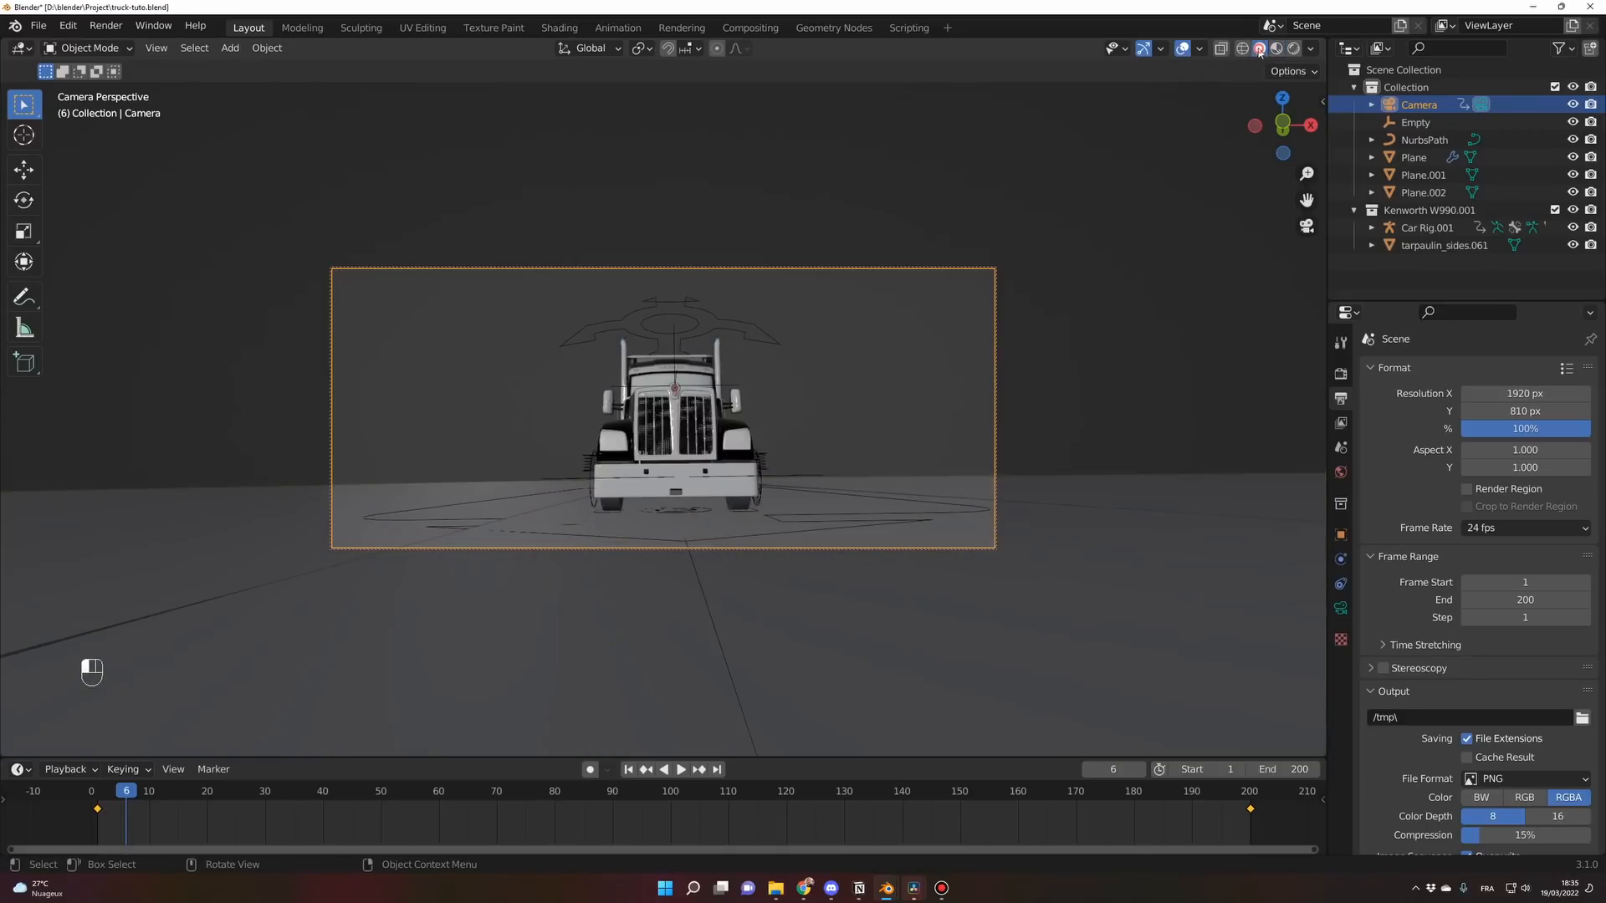
pyautogui.keyDown('ctrl'); pyautogui.moveTo(784, 435); pyautogui.dragTo(329, 738, button='middle'); pyautogui.keyUp('ctrl')
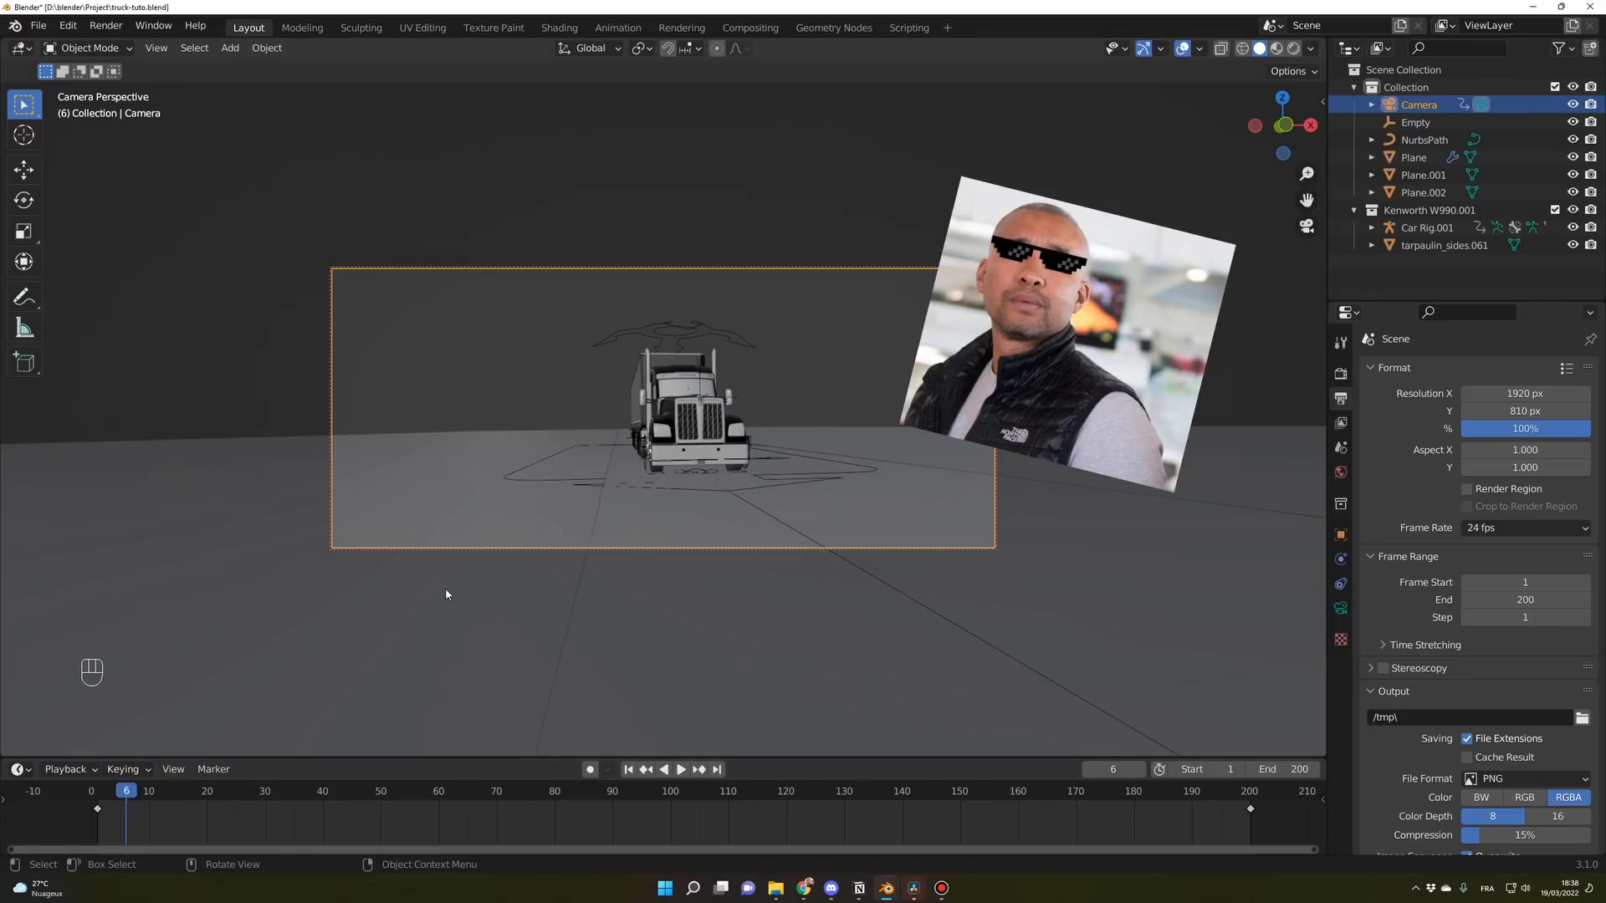
pyautogui.press('space')
pyautogui.click(97, 793)
pyautogui.press('space')
pyautogui.moveTo(612, 574); pyautogui.dragTo(695, 531, button='middle')
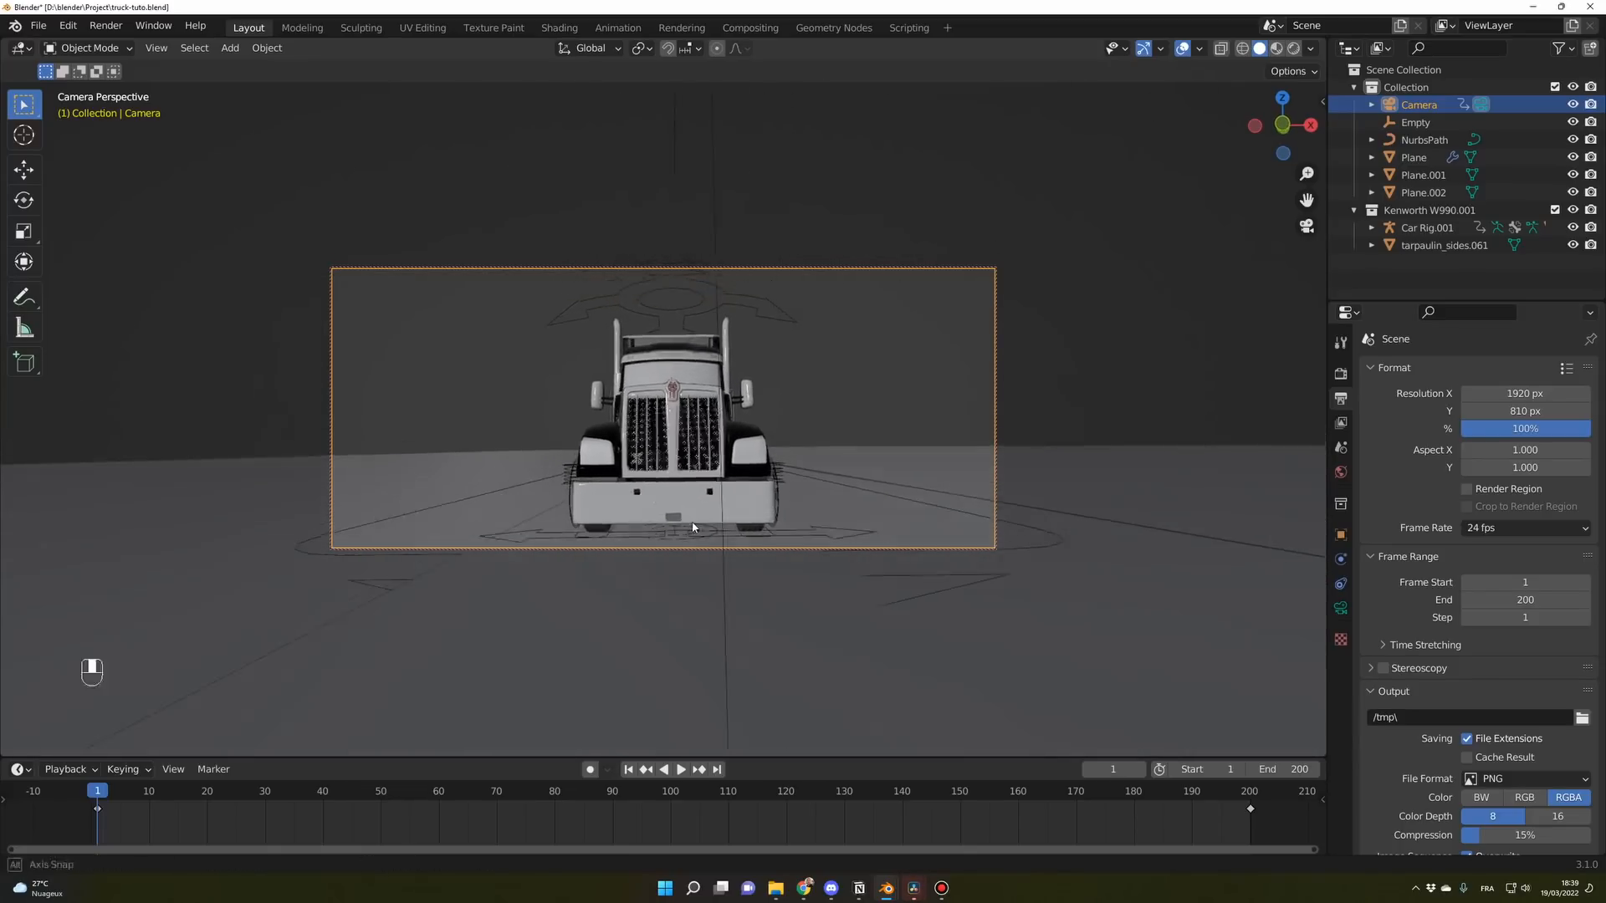
# Set the camera's rotation to X 100°, Y 0°, Z 0.522° and its Z location to 0.67 m, and keyframe it at frame 1.
pyautogui.press('n')
pyautogui.doubleClick(1174, 210)
pyautogui.write('100')
pyautogui.doubleClick(1174, 227)
pyautogui.write('0')
pyautogui.doubleClick(1196, 248)
pyautogui.write('0.522')
pyautogui.press('Return')
pyautogui.doubleClick(1196, 174)
pyautogui.write('0.67')
pyautogui.press('Return')
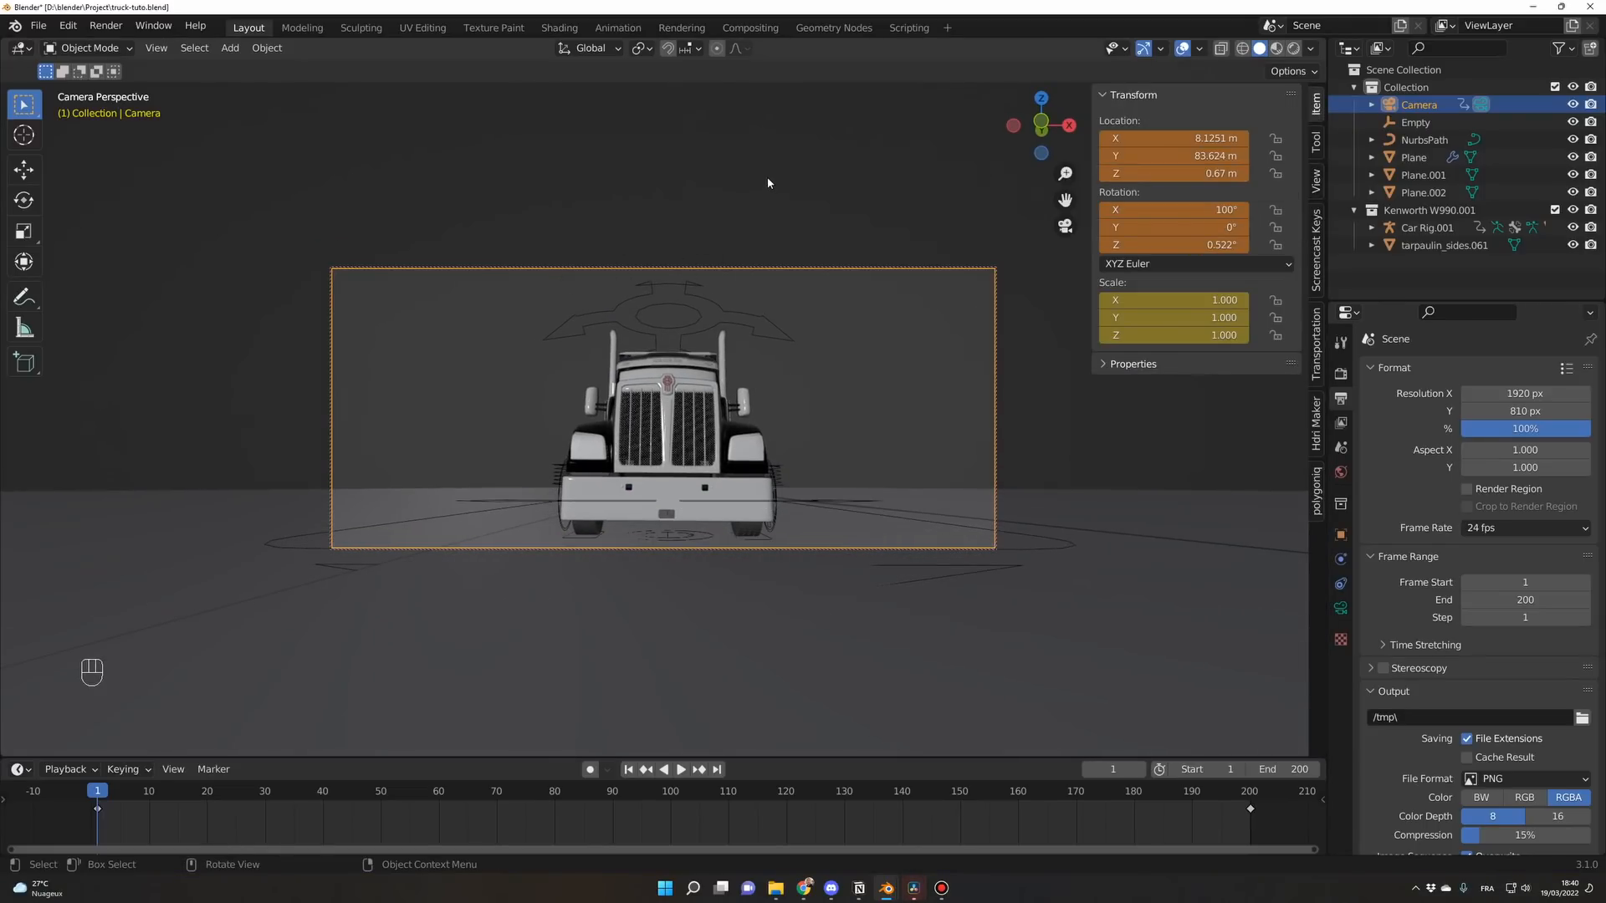
pyautogui.press('i')
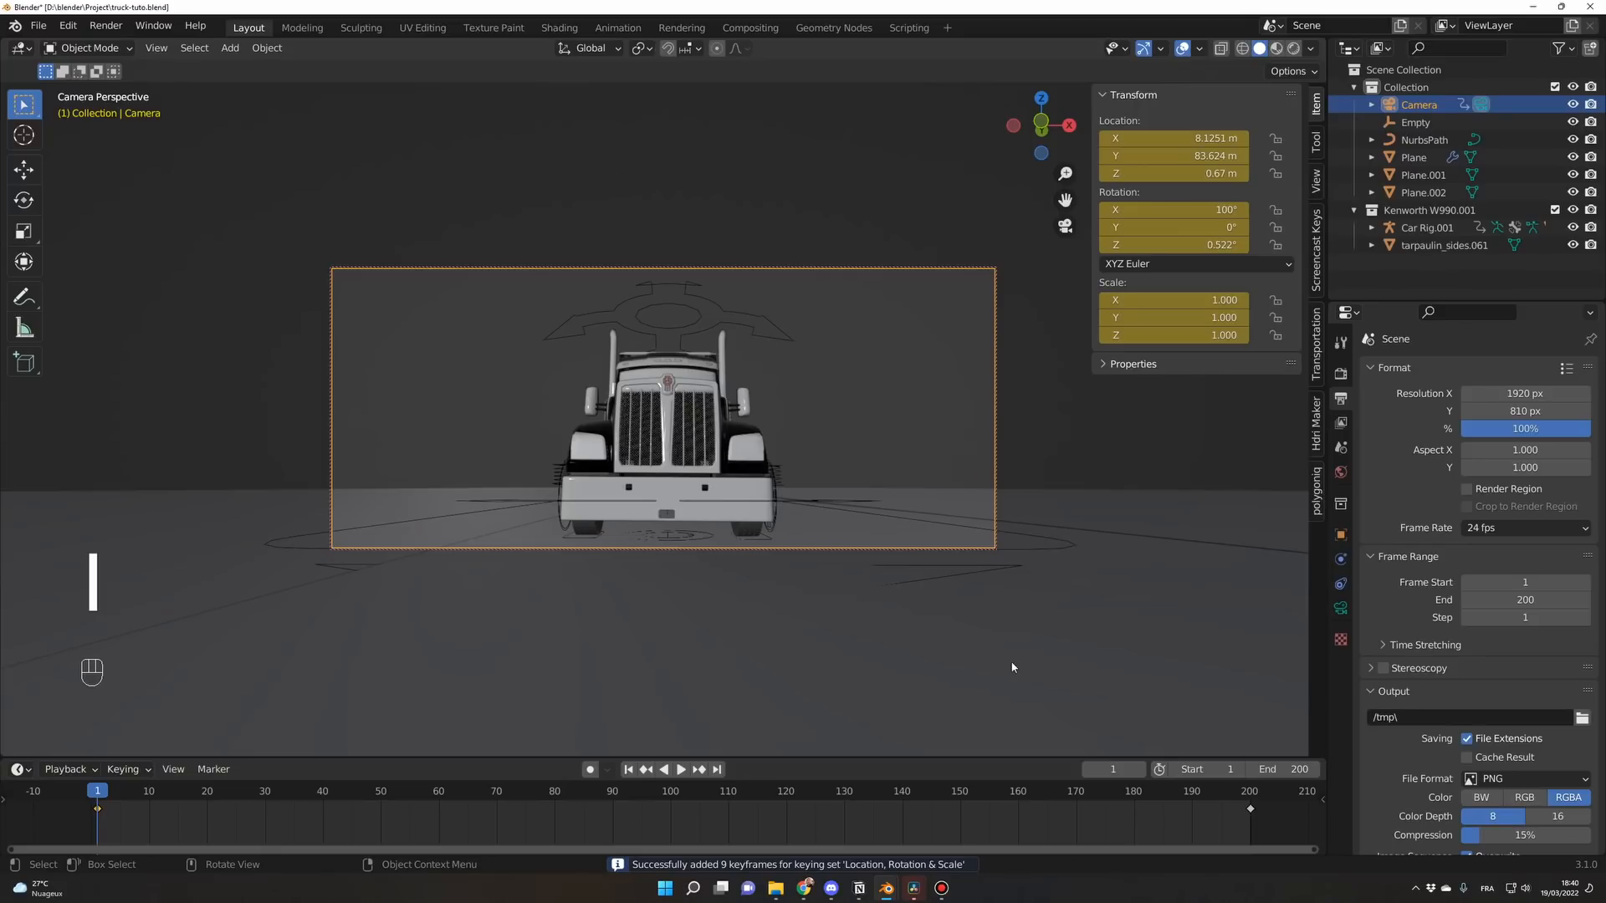
# Place and keyframe the camera in front of the truck at frame 200, and set its keyframes' interpolation to Linear.
pyautogui.moveTo(1184, 792); pyautogui.dragTo(1251, 796)
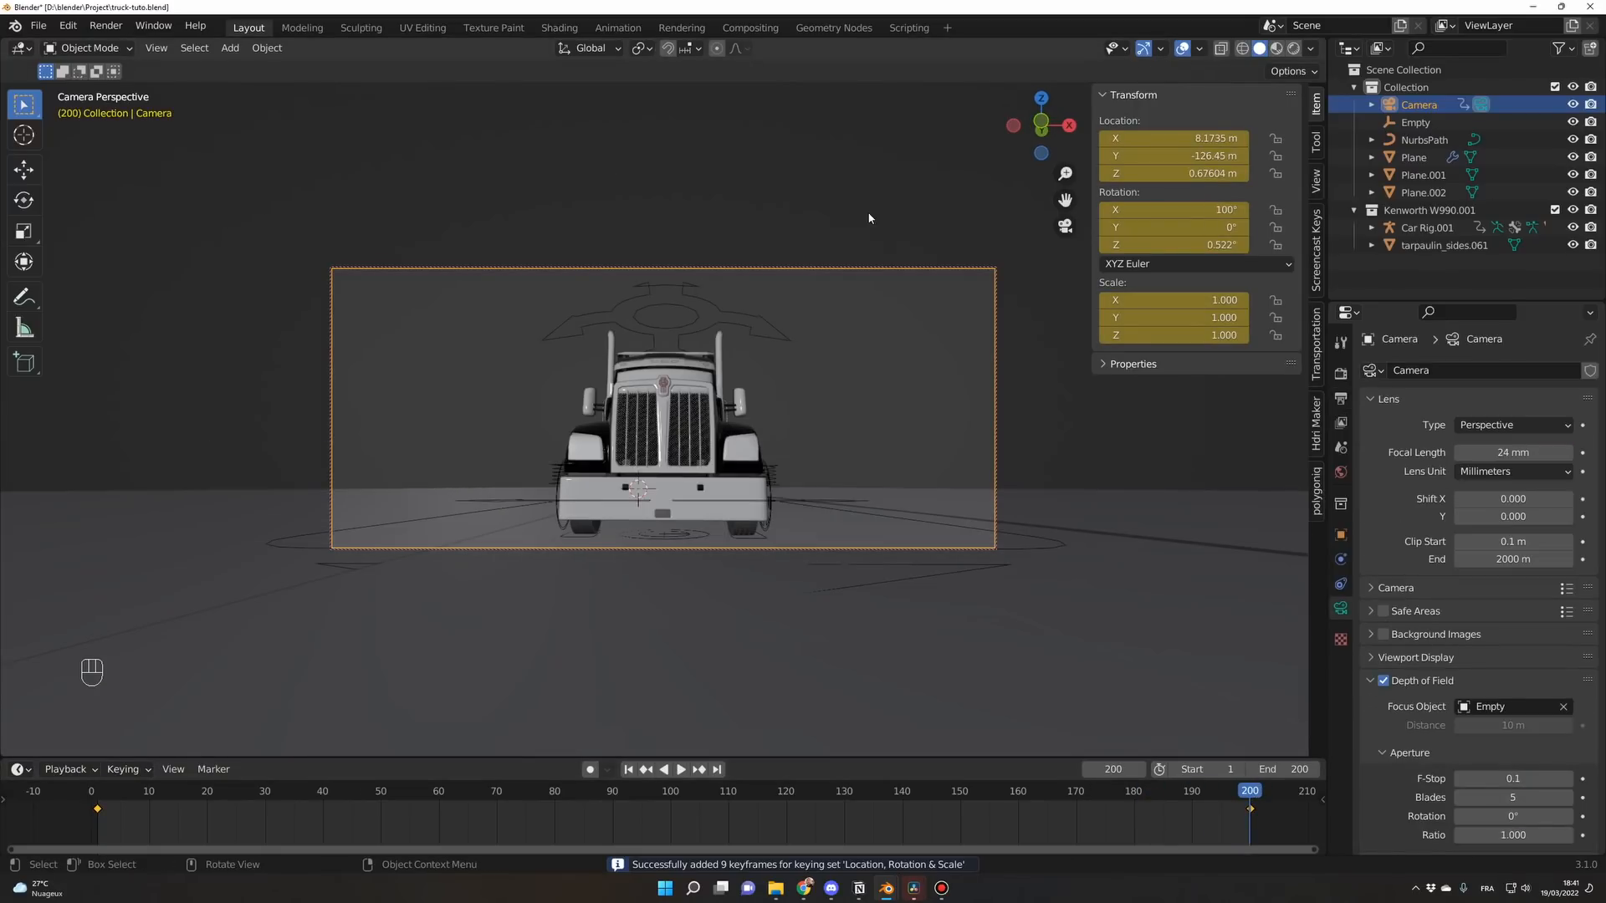
pyautogui.press('i')
pyautogui.click(852, 825)
pyautogui.rightClick(800, 825)
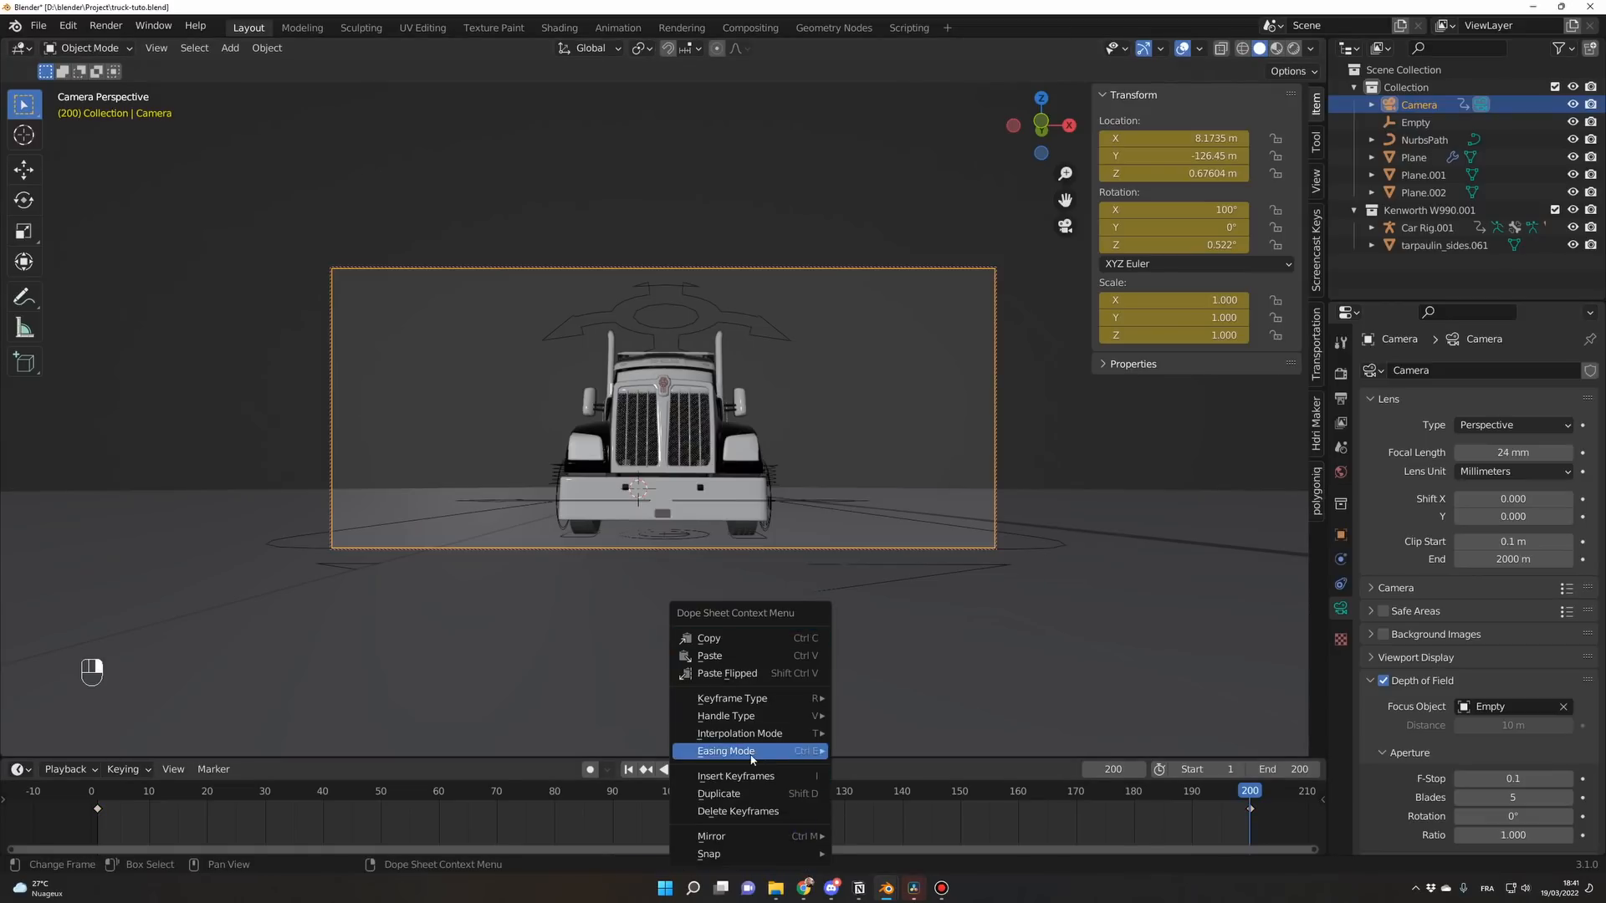
pyautogui.moveTo(741, 736)
pyautogui.click(870, 640)
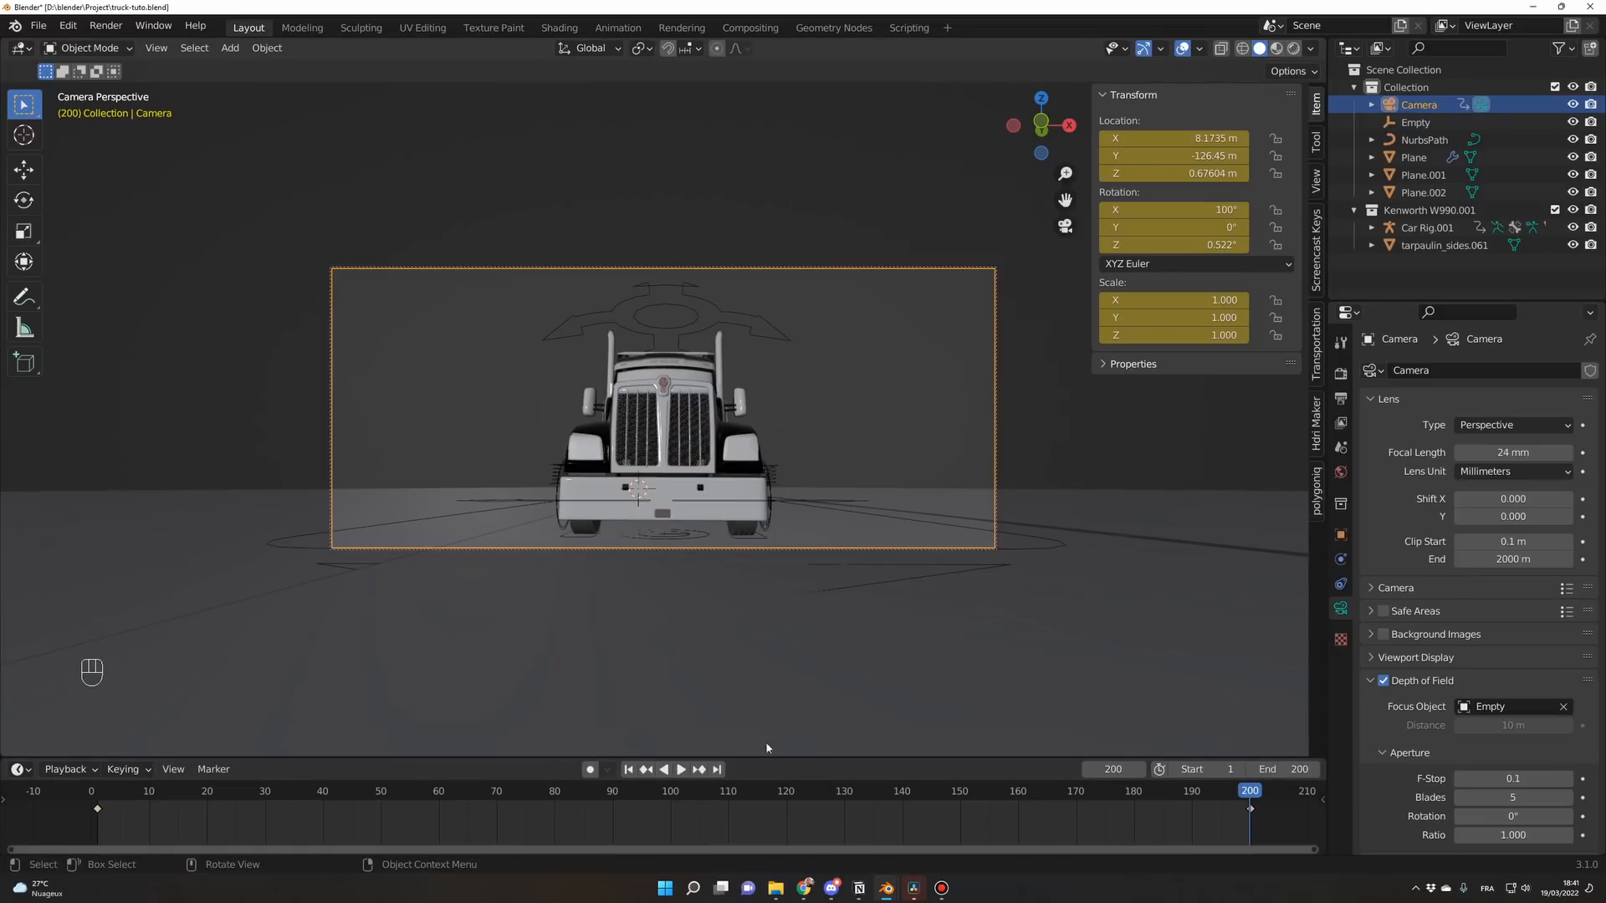
# Play the animation from frame 1 through the camera to check how it follows the truck.
pyautogui.moveTo(233, 799); pyautogui.dragTo(97, 799)
pyautogui.press('space')
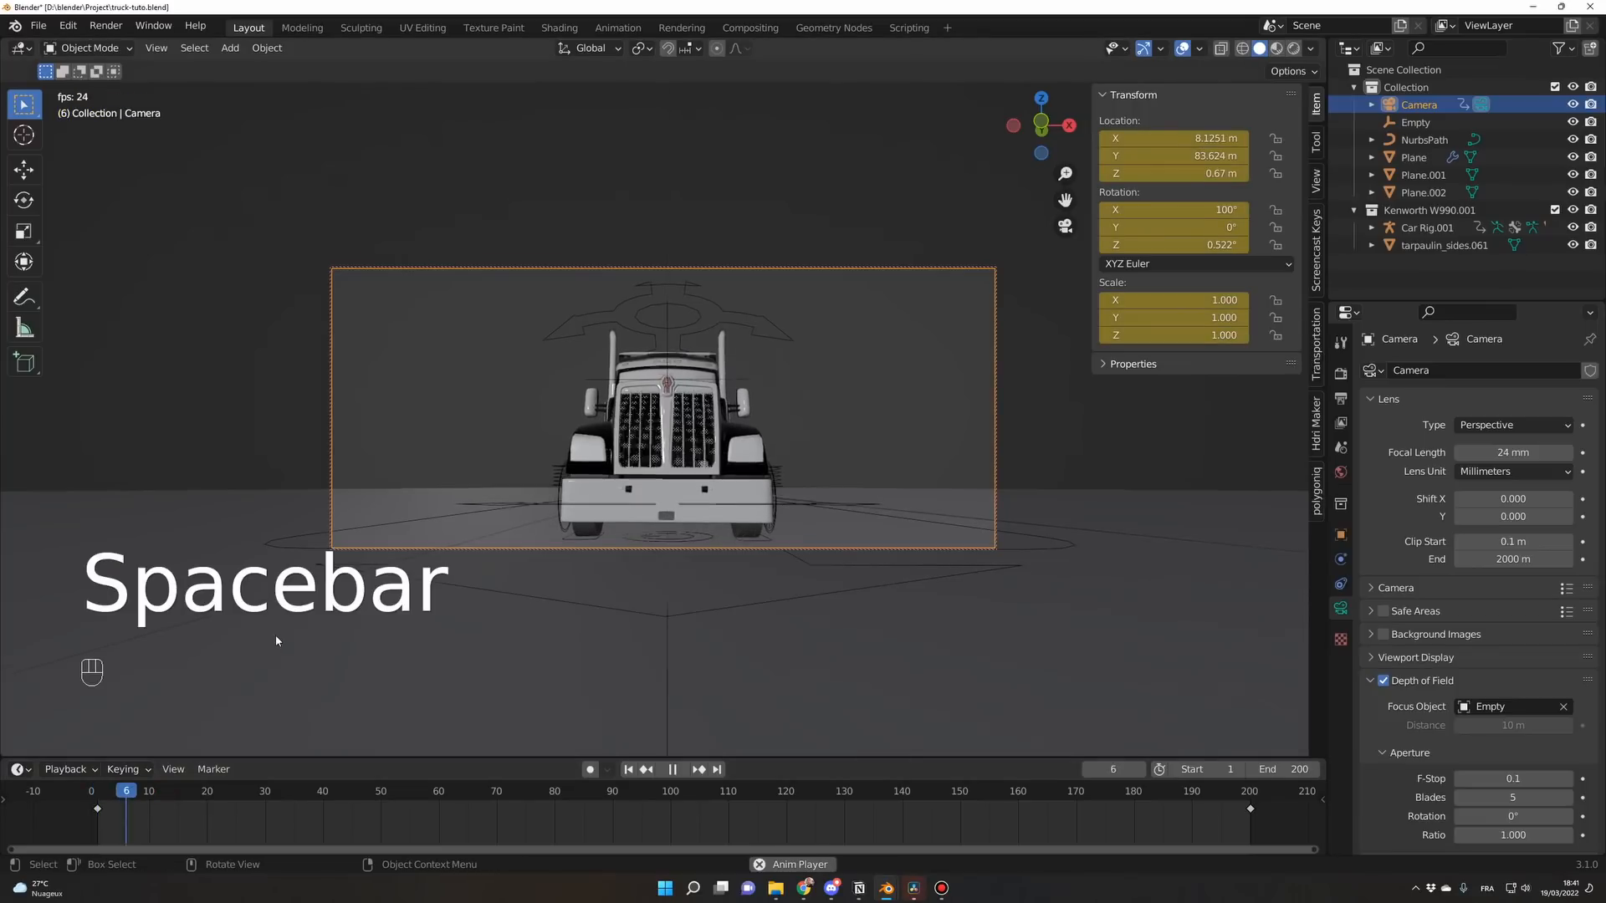
pyautogui.press('space')
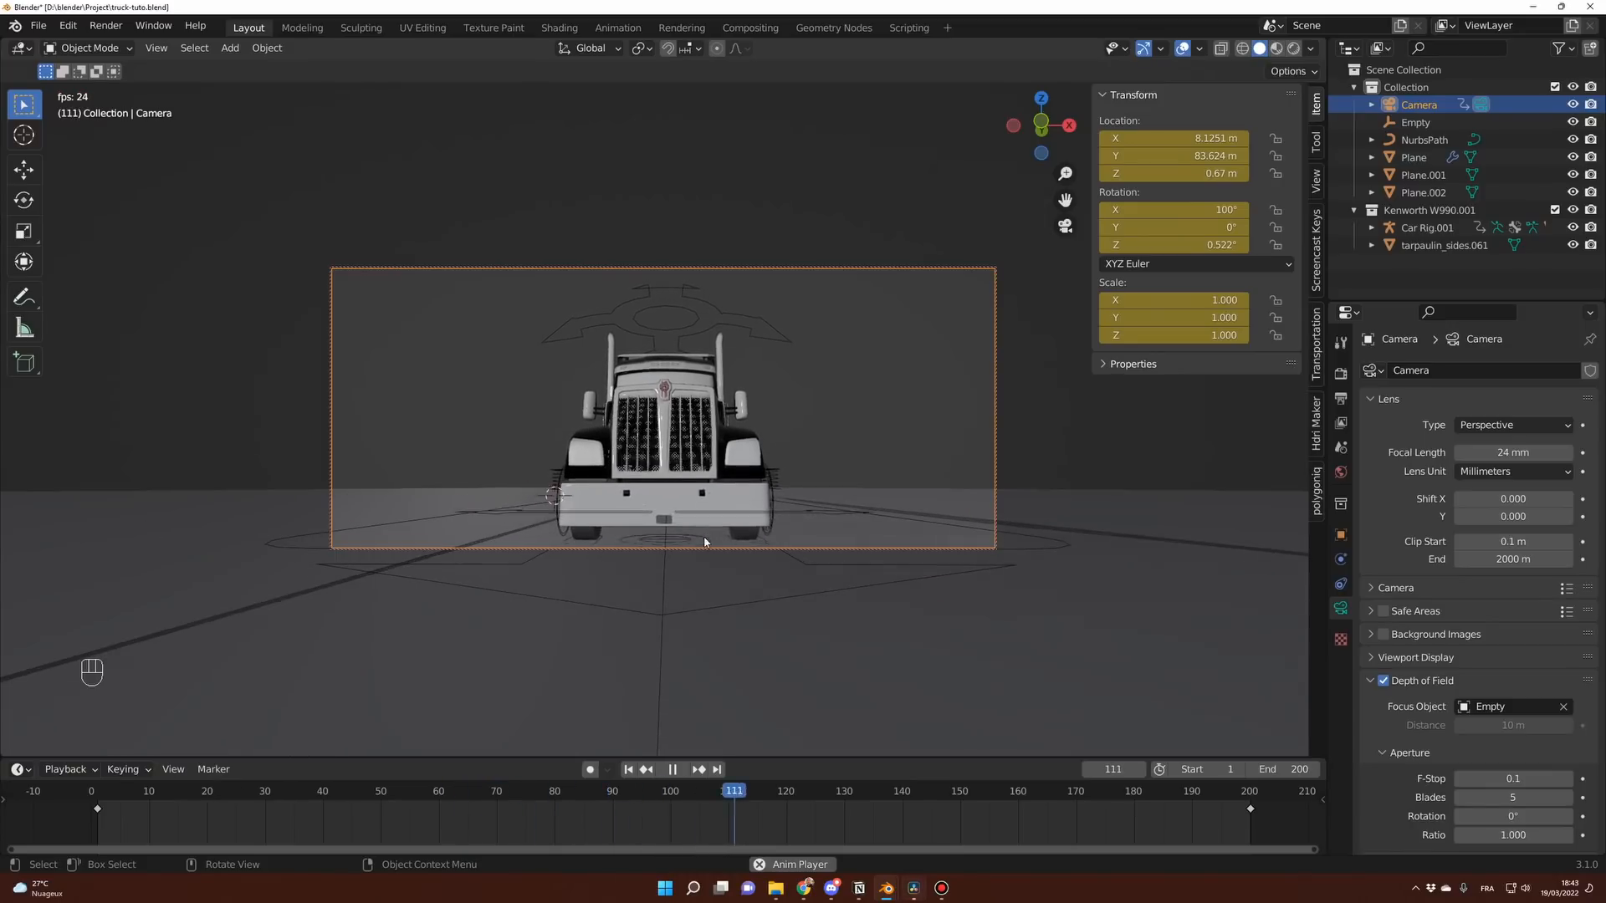
pyautogui.press('space')
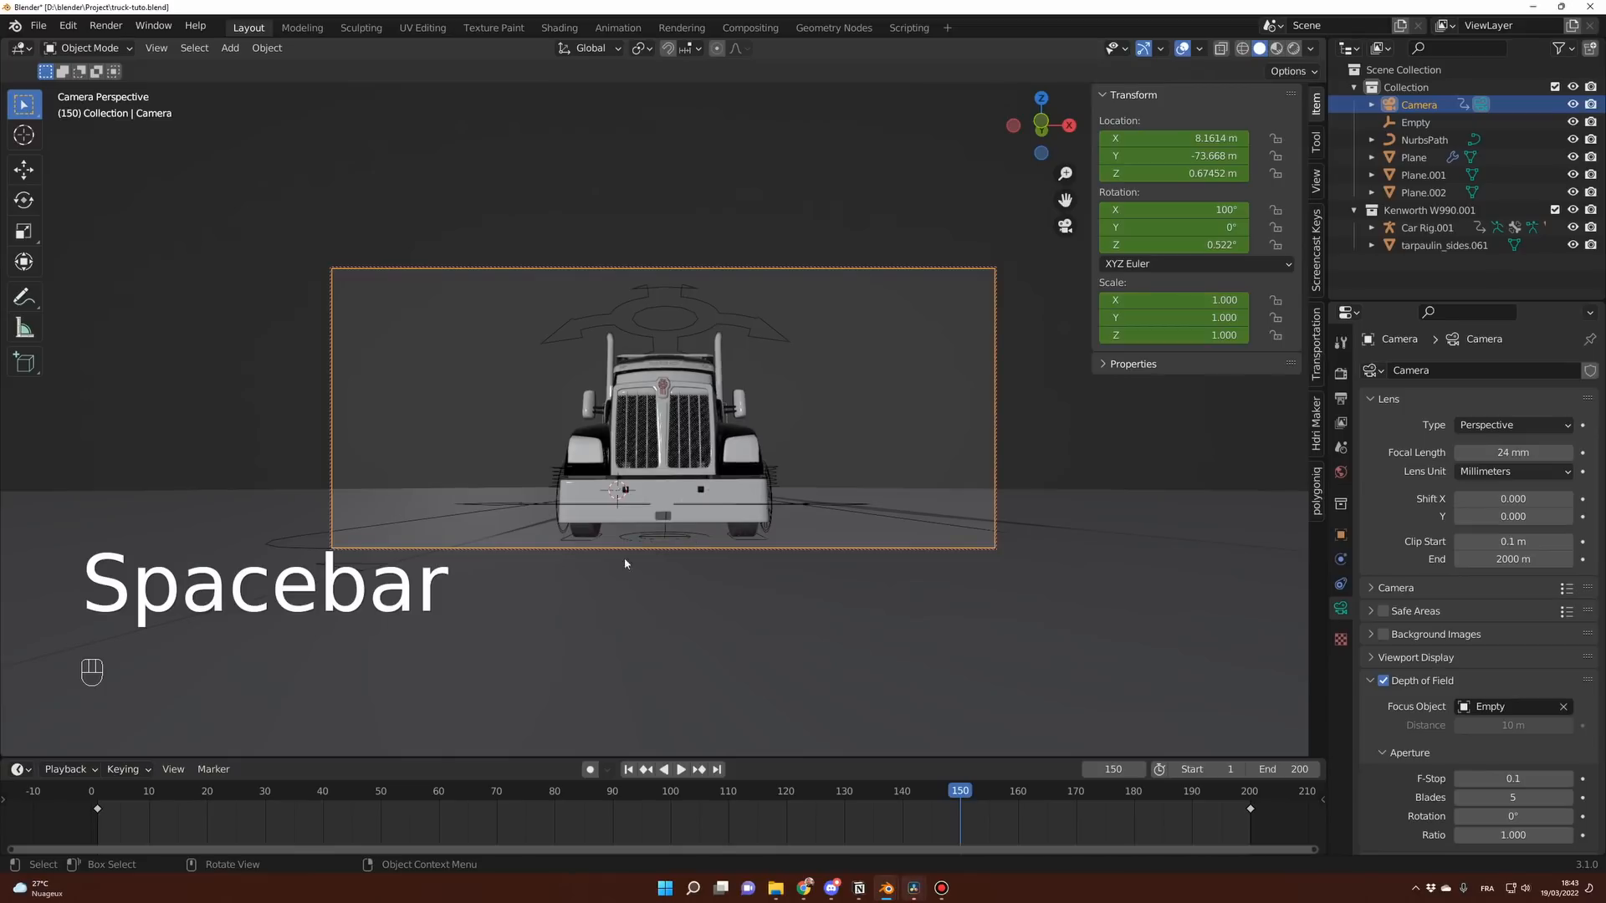
# Set the size of the road plane's Clouds texture to 4 and play the animation from near the start.
pyautogui.click(536, 542)
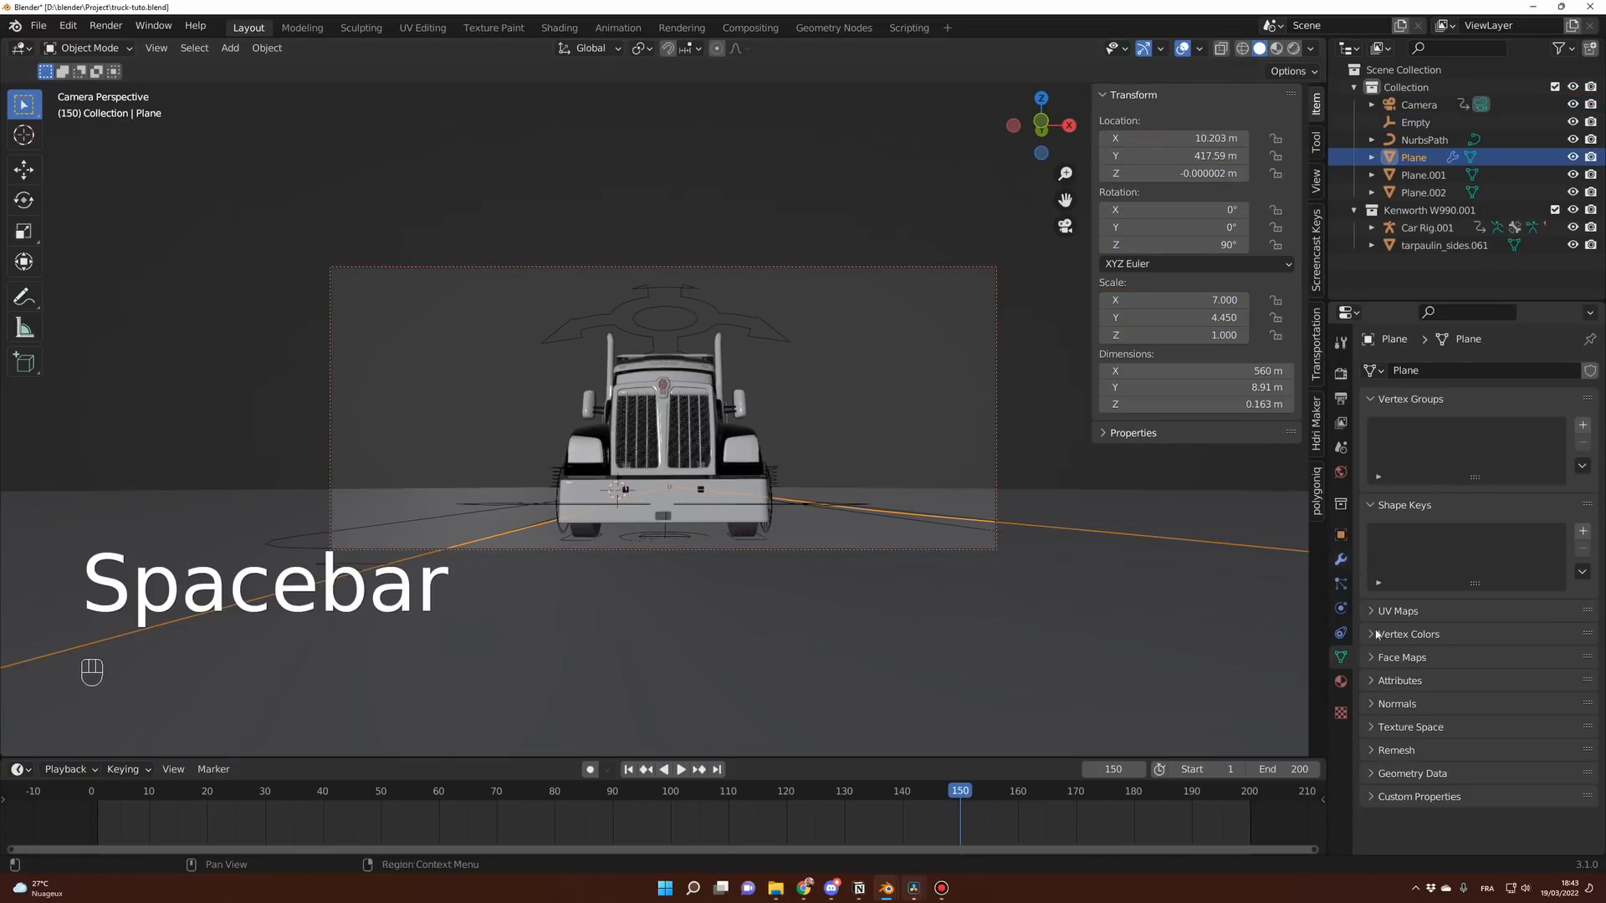
pyautogui.click(1339, 714)
pyautogui.click(1483, 727)
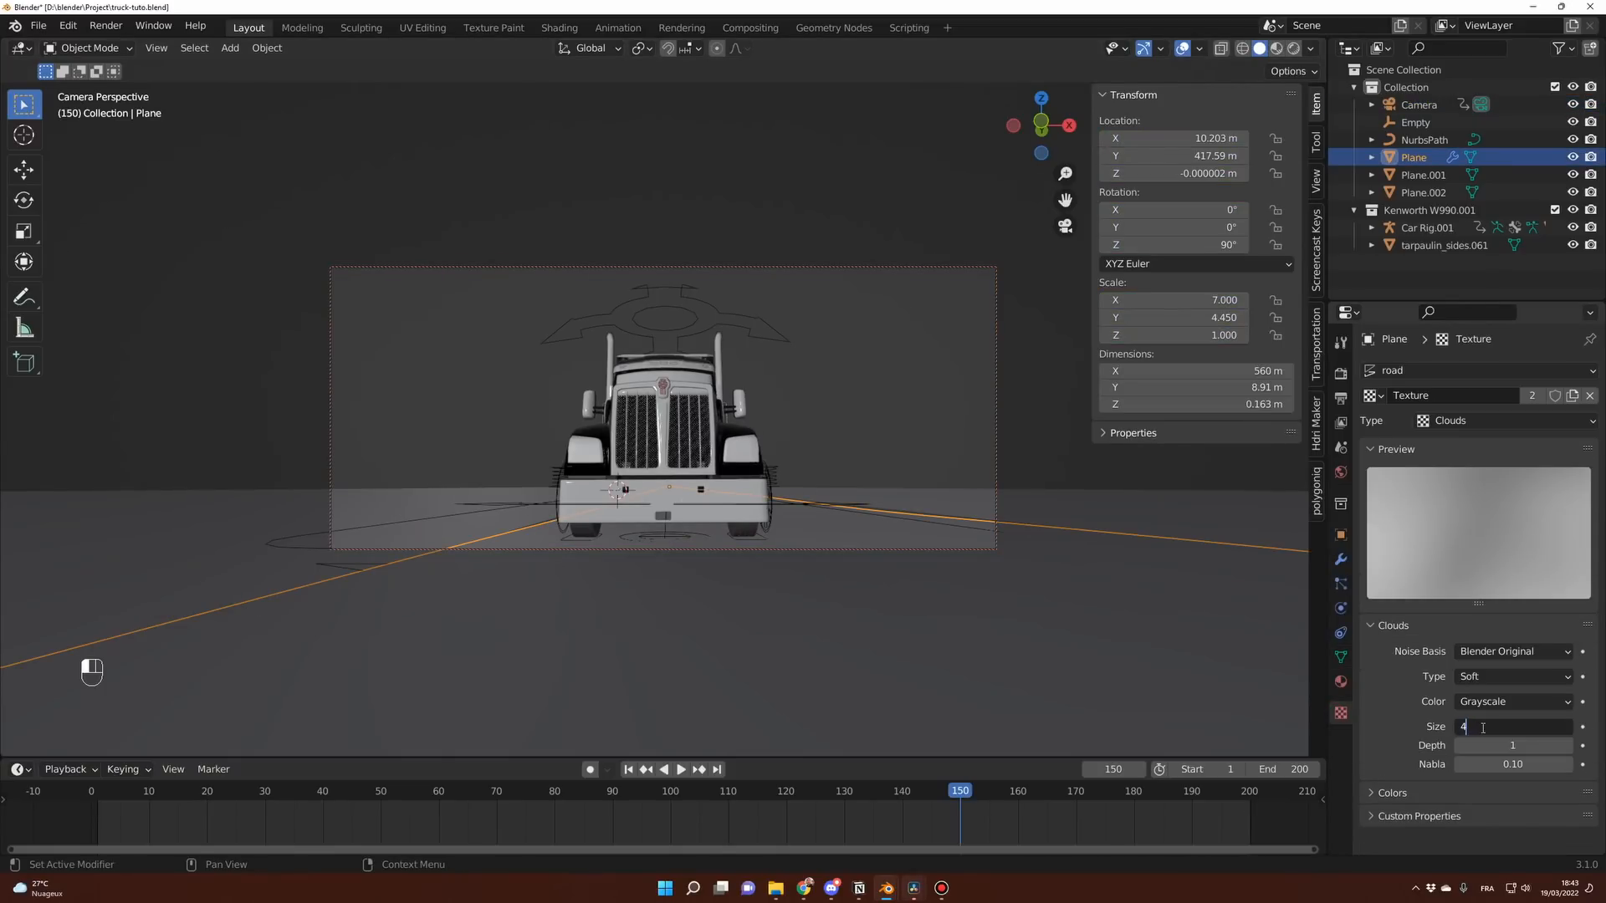
pyautogui.press('Return')
pyautogui.click(104, 789)
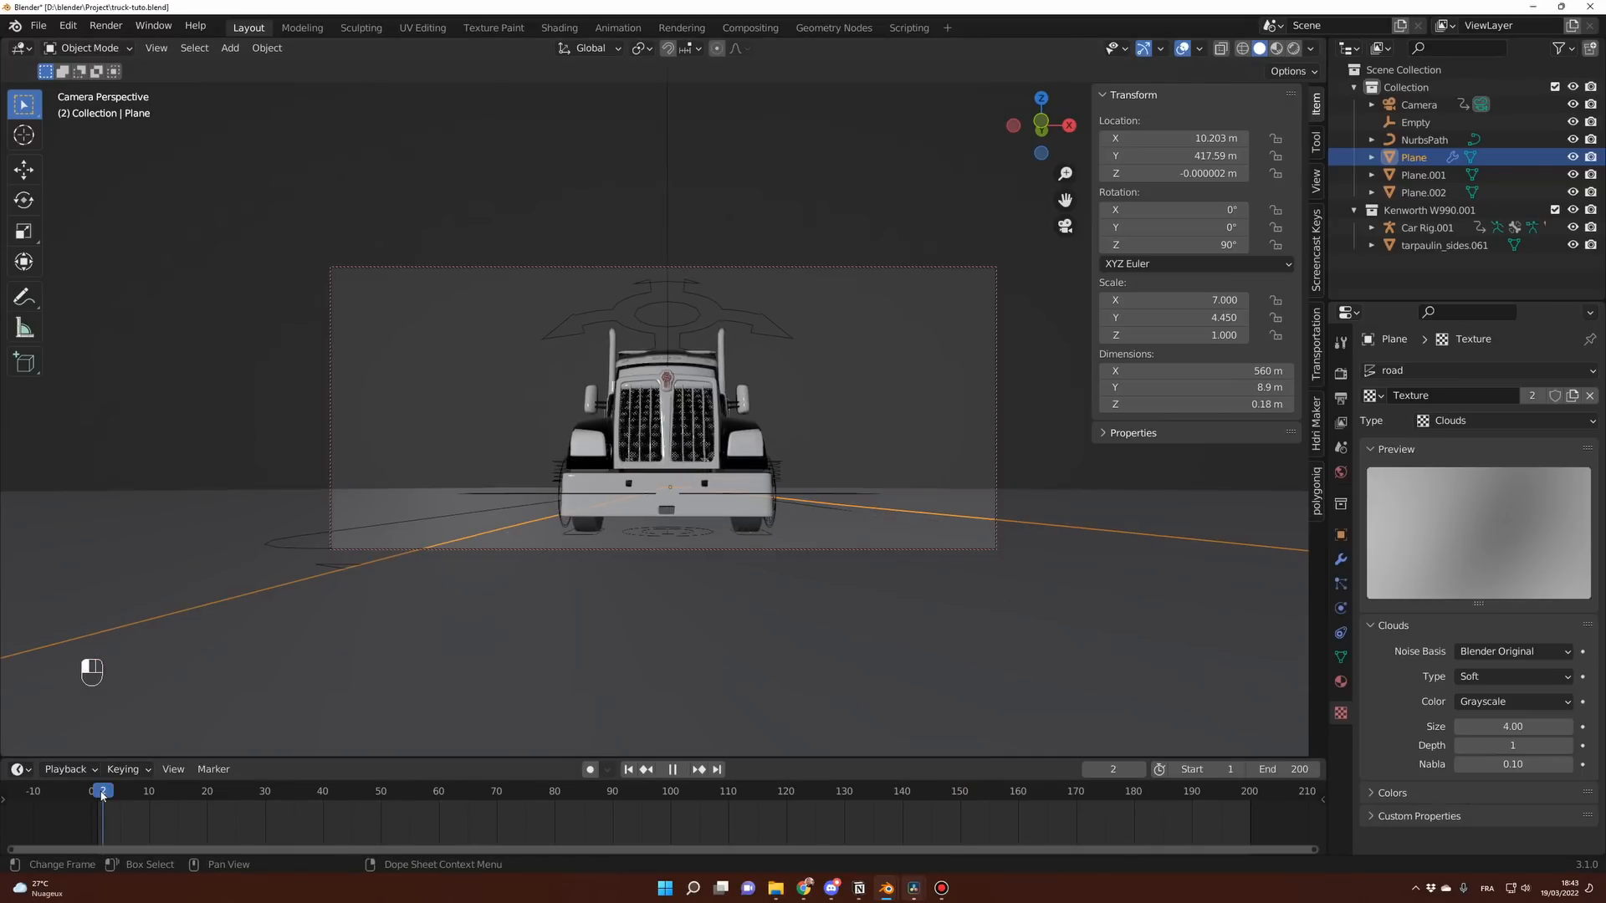
pyautogui.press('space')
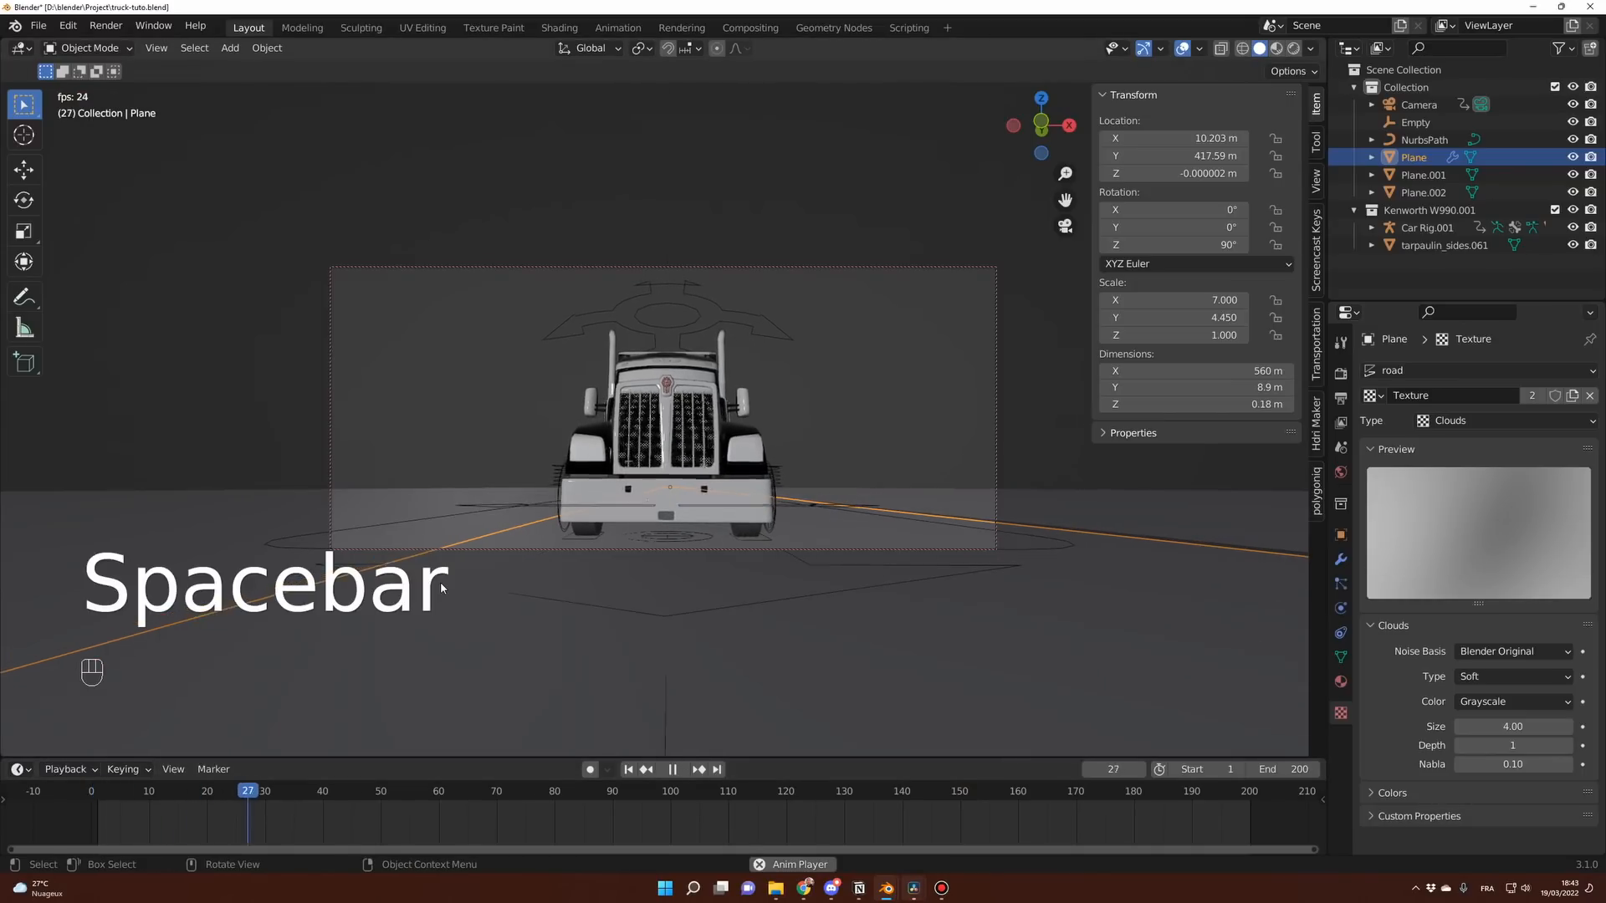
pyautogui.press('space')
# Set the size of the road's Clouds texture to 5 and preview the animation.
pyautogui.click(1493, 725)
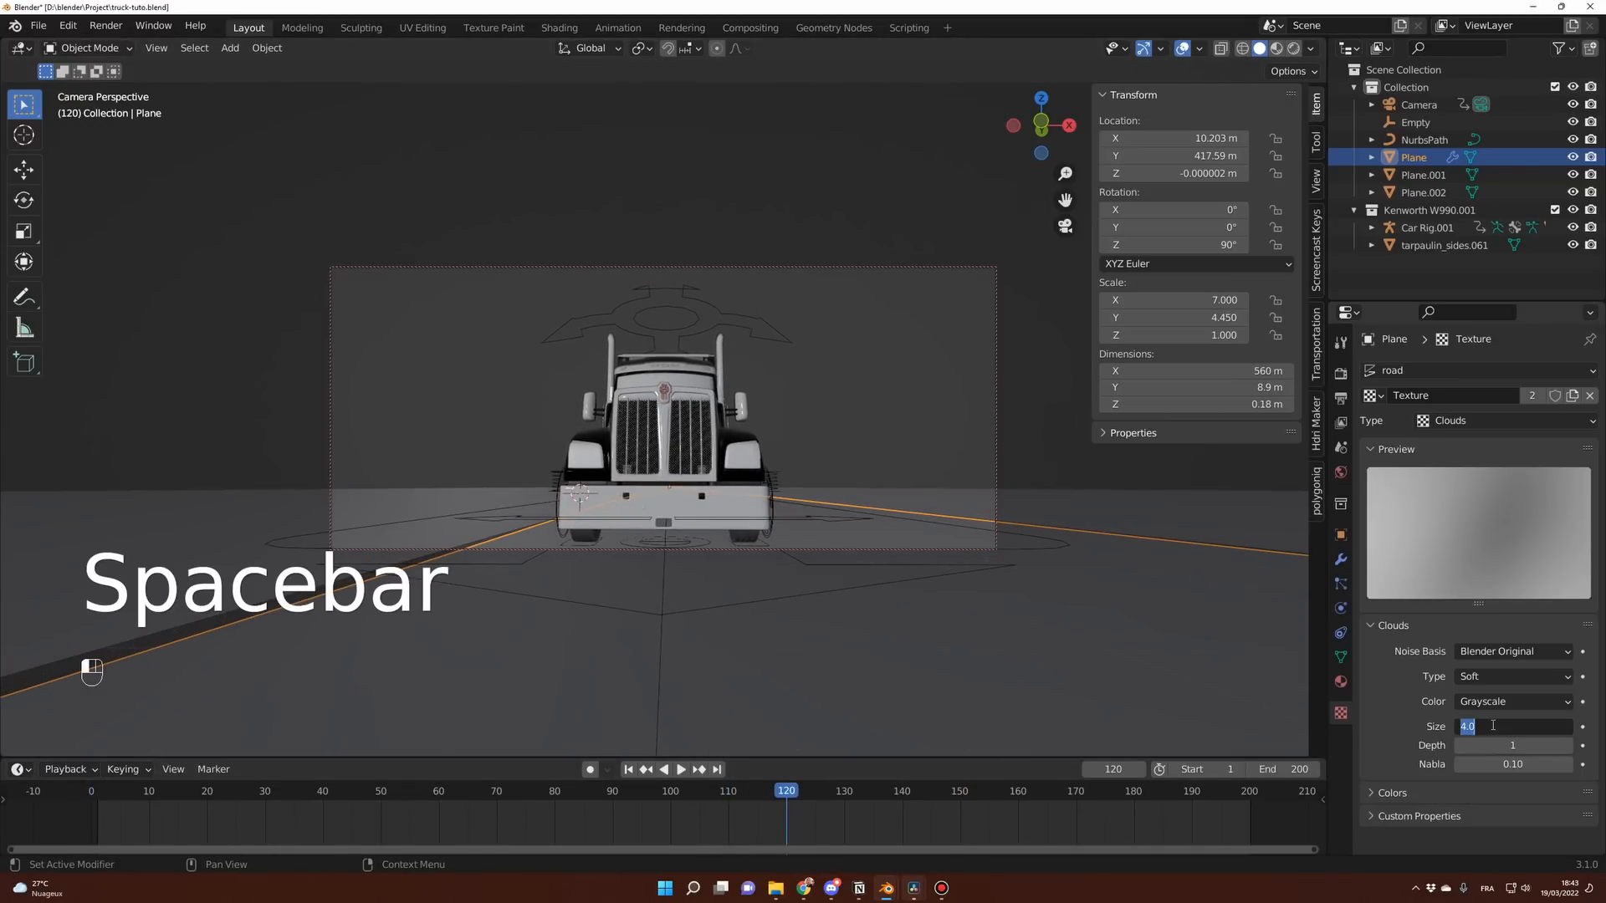
pyautogui.write('5')
pyautogui.press('Return')
pyautogui.press('space')
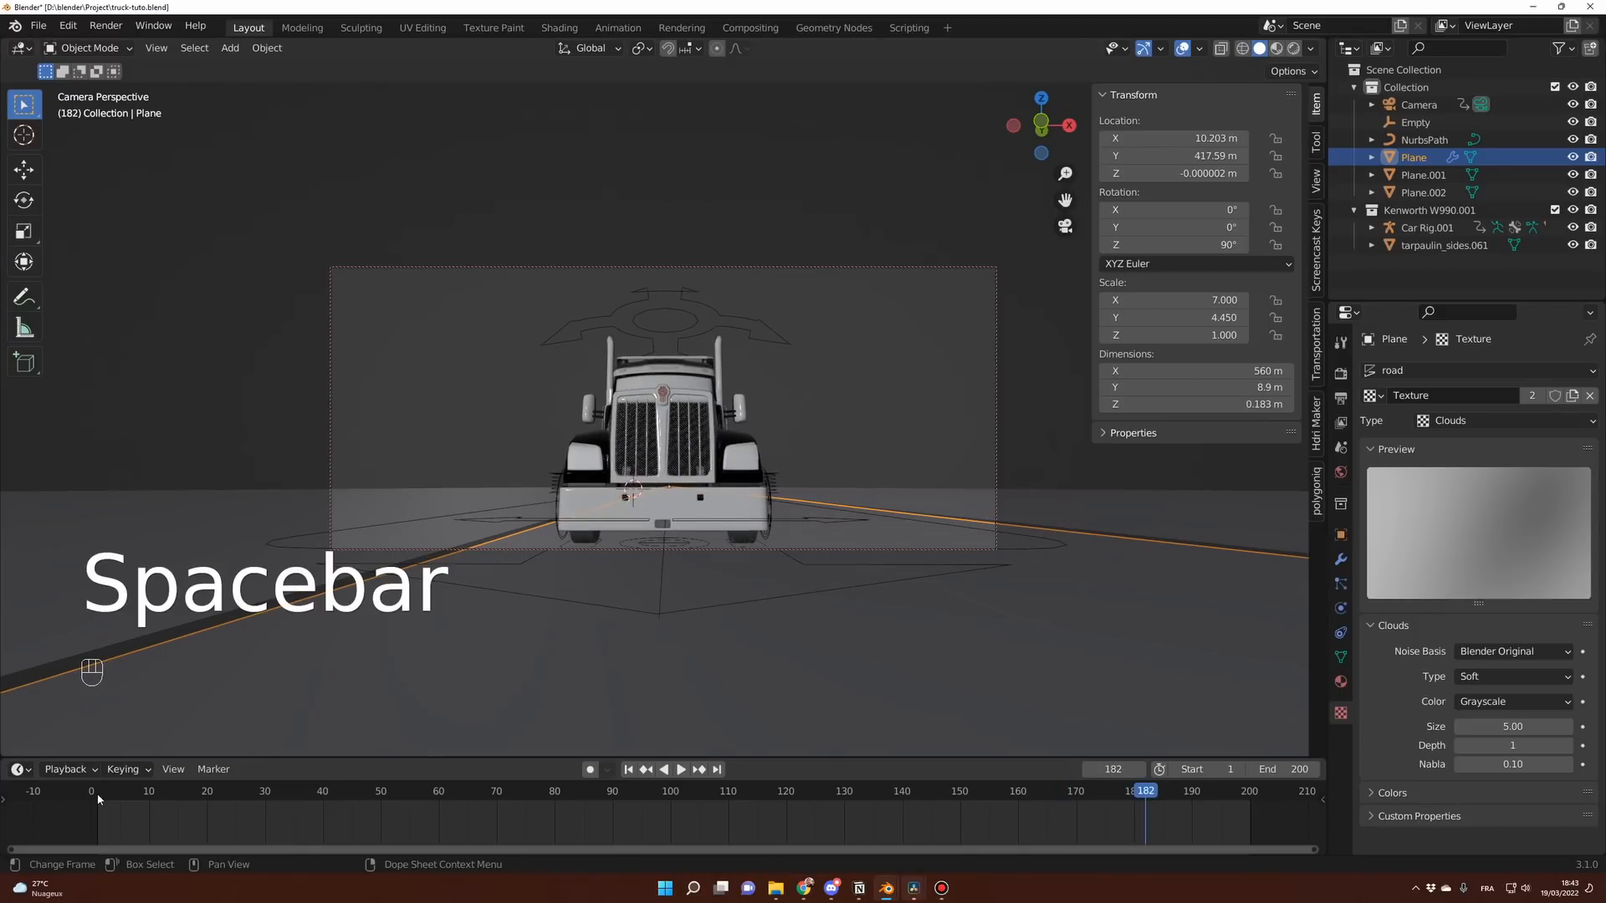
# Nudge the two ground planes beside the road inward along X, with Plane.001 at 59.052 m, and check the gaps at other frames.
pyautogui.click(435, 502)
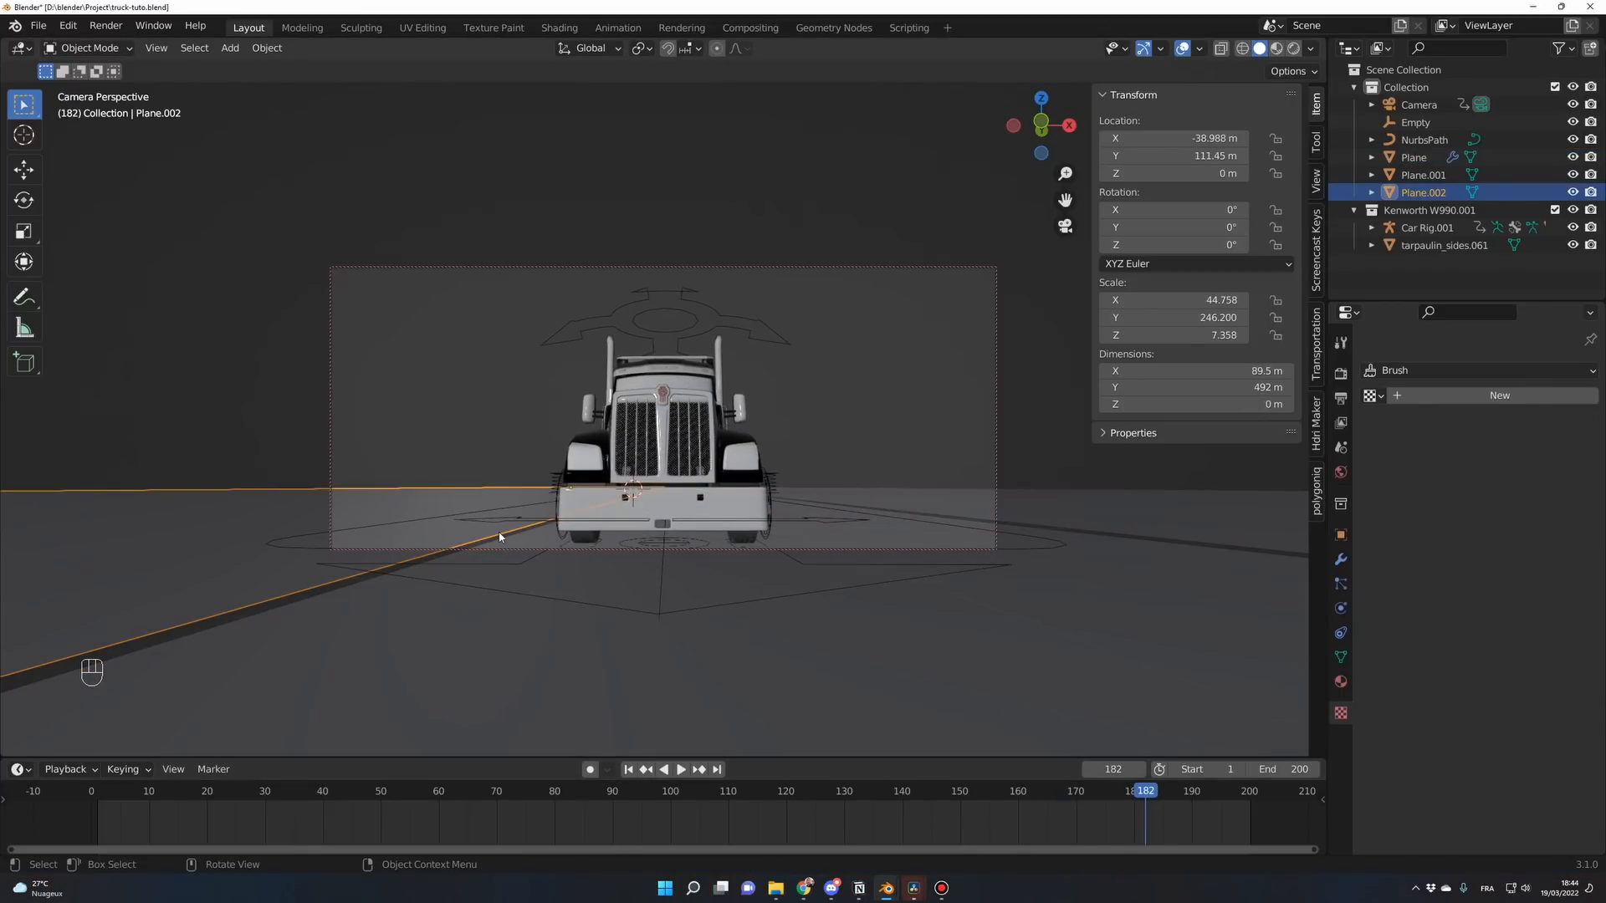
pyautogui.press('shift')
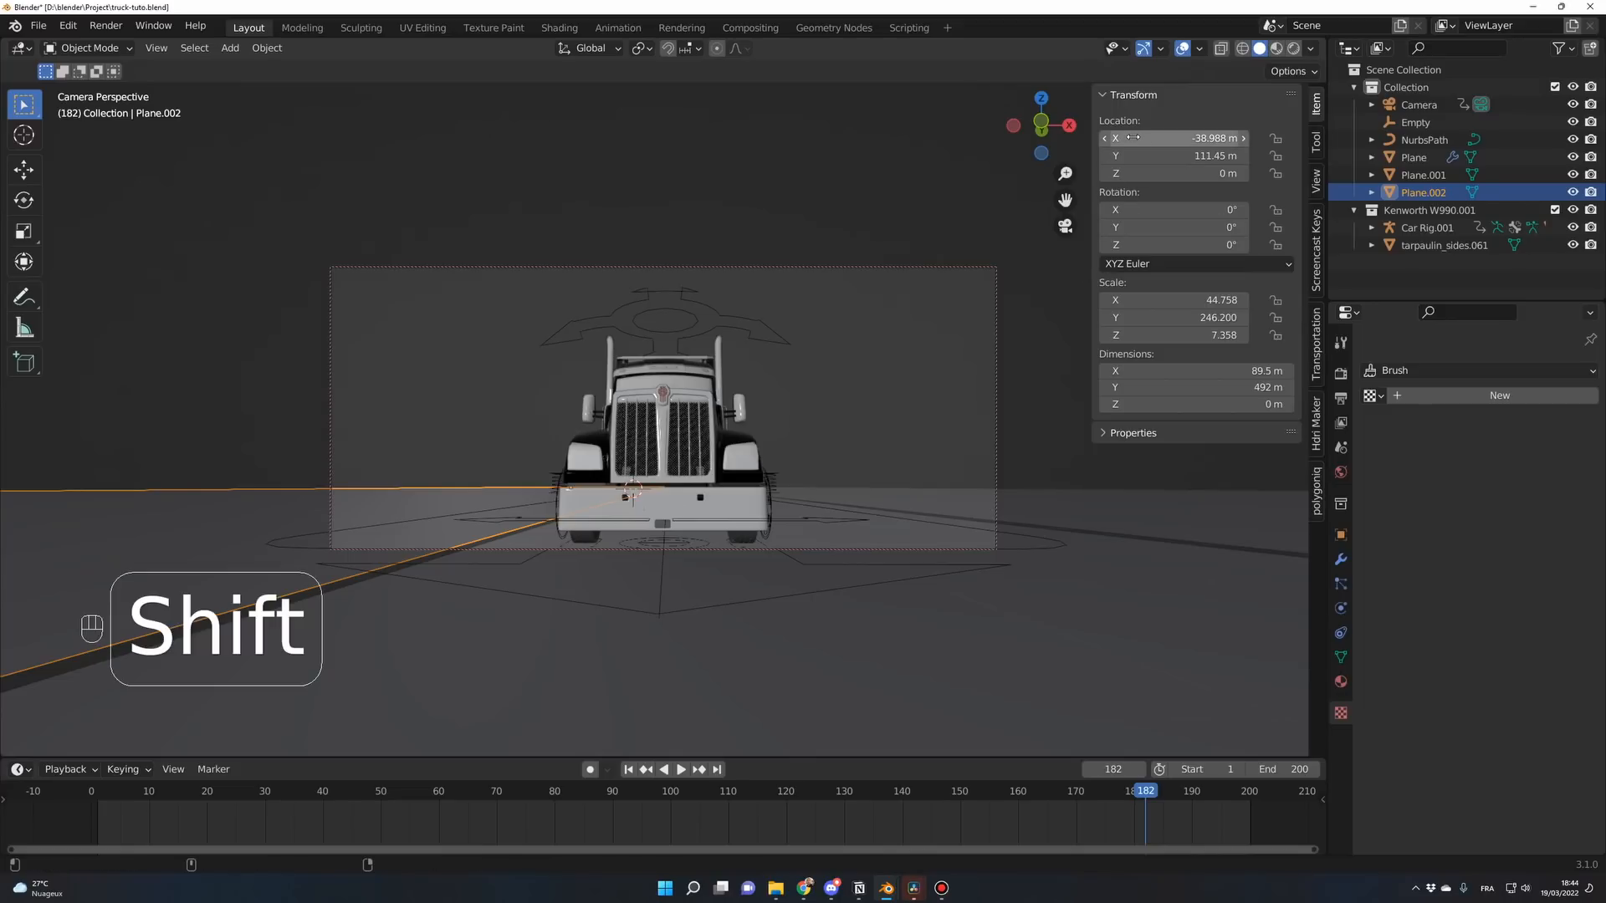
pyautogui.keyDown('shift'); pyautogui.moveTo(1133, 137); pyautogui.dragTo(1142, 137); pyautogui.keyUp('shift')
pyautogui.click(976, 503)
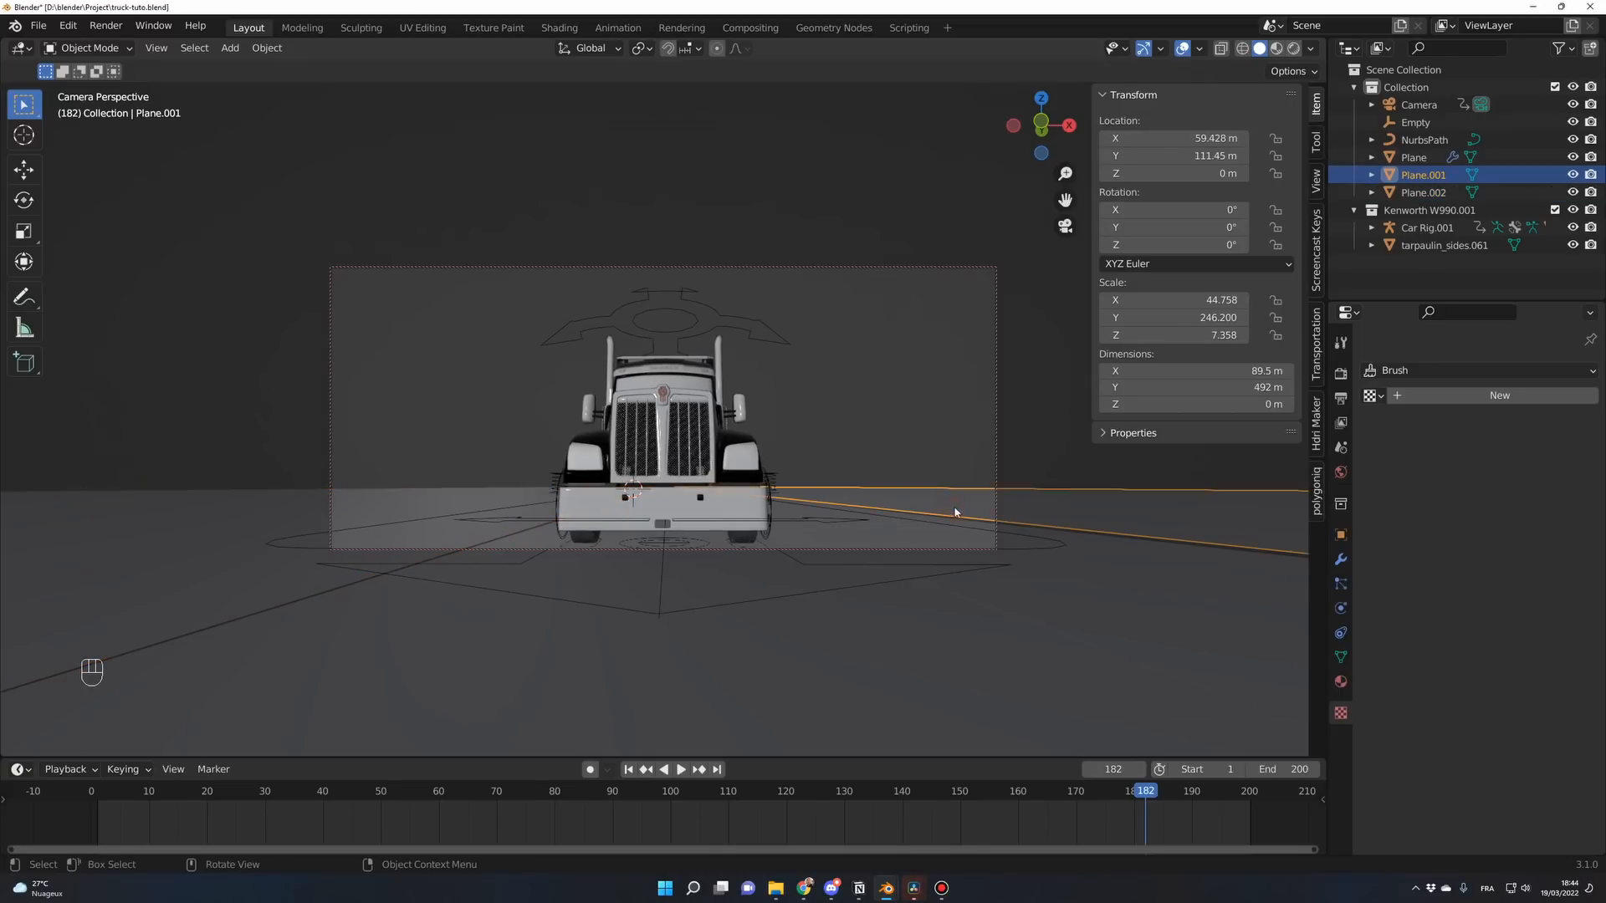
pyautogui.keyDown('shift'); pyautogui.moveTo(1175, 138); pyautogui.dragTo(1161, 138); pyautogui.keyUp('shift')
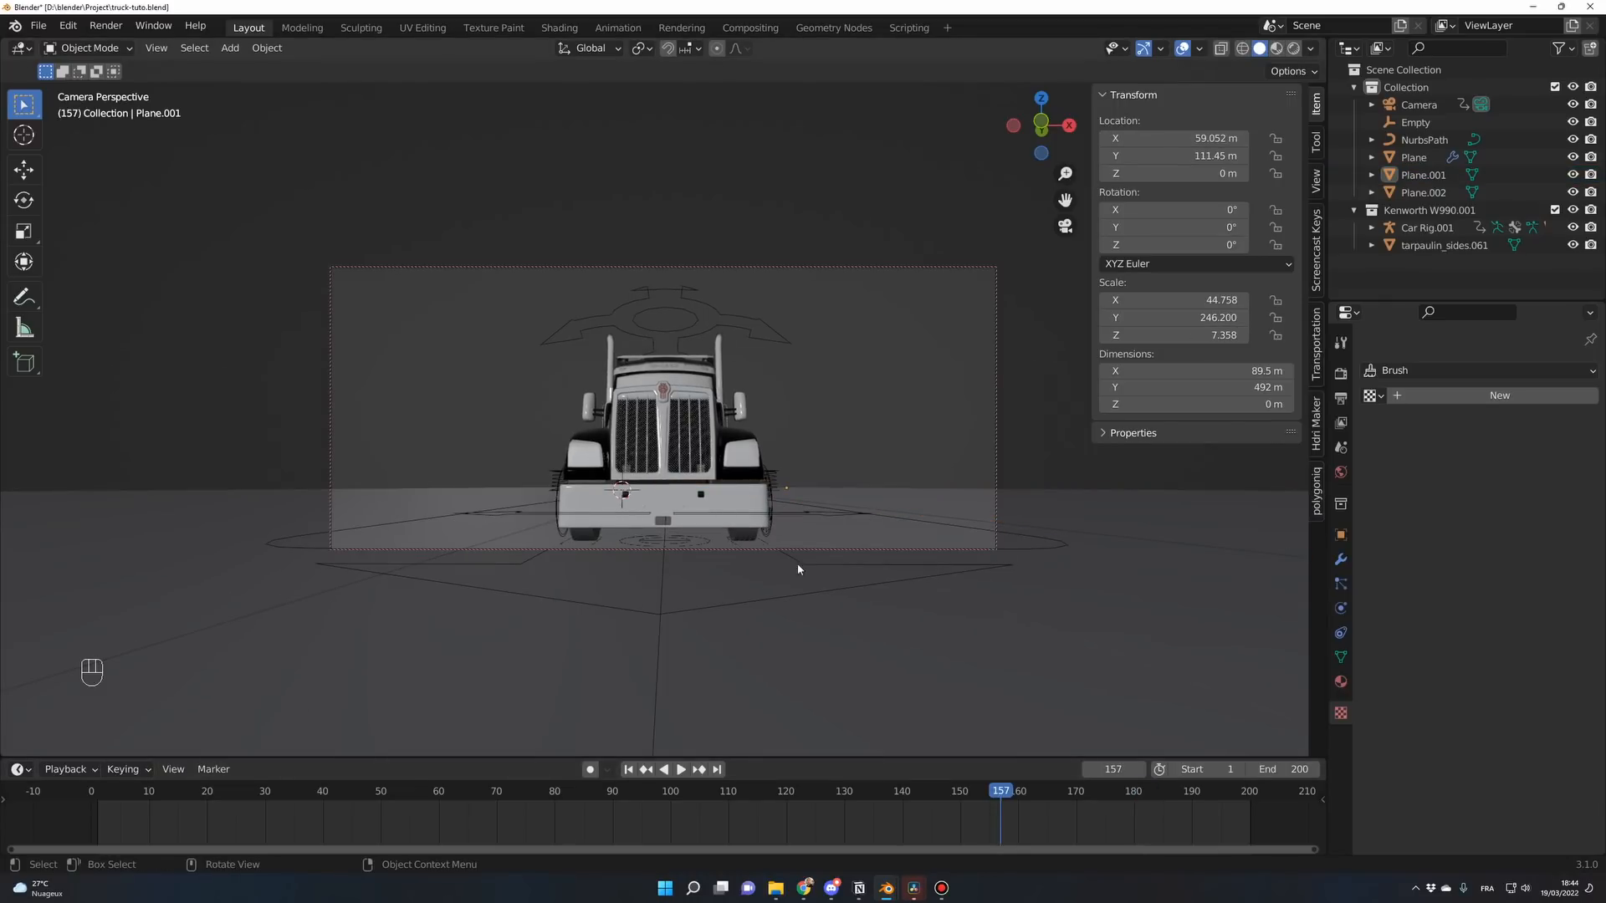
pyautogui.click(283, 803)
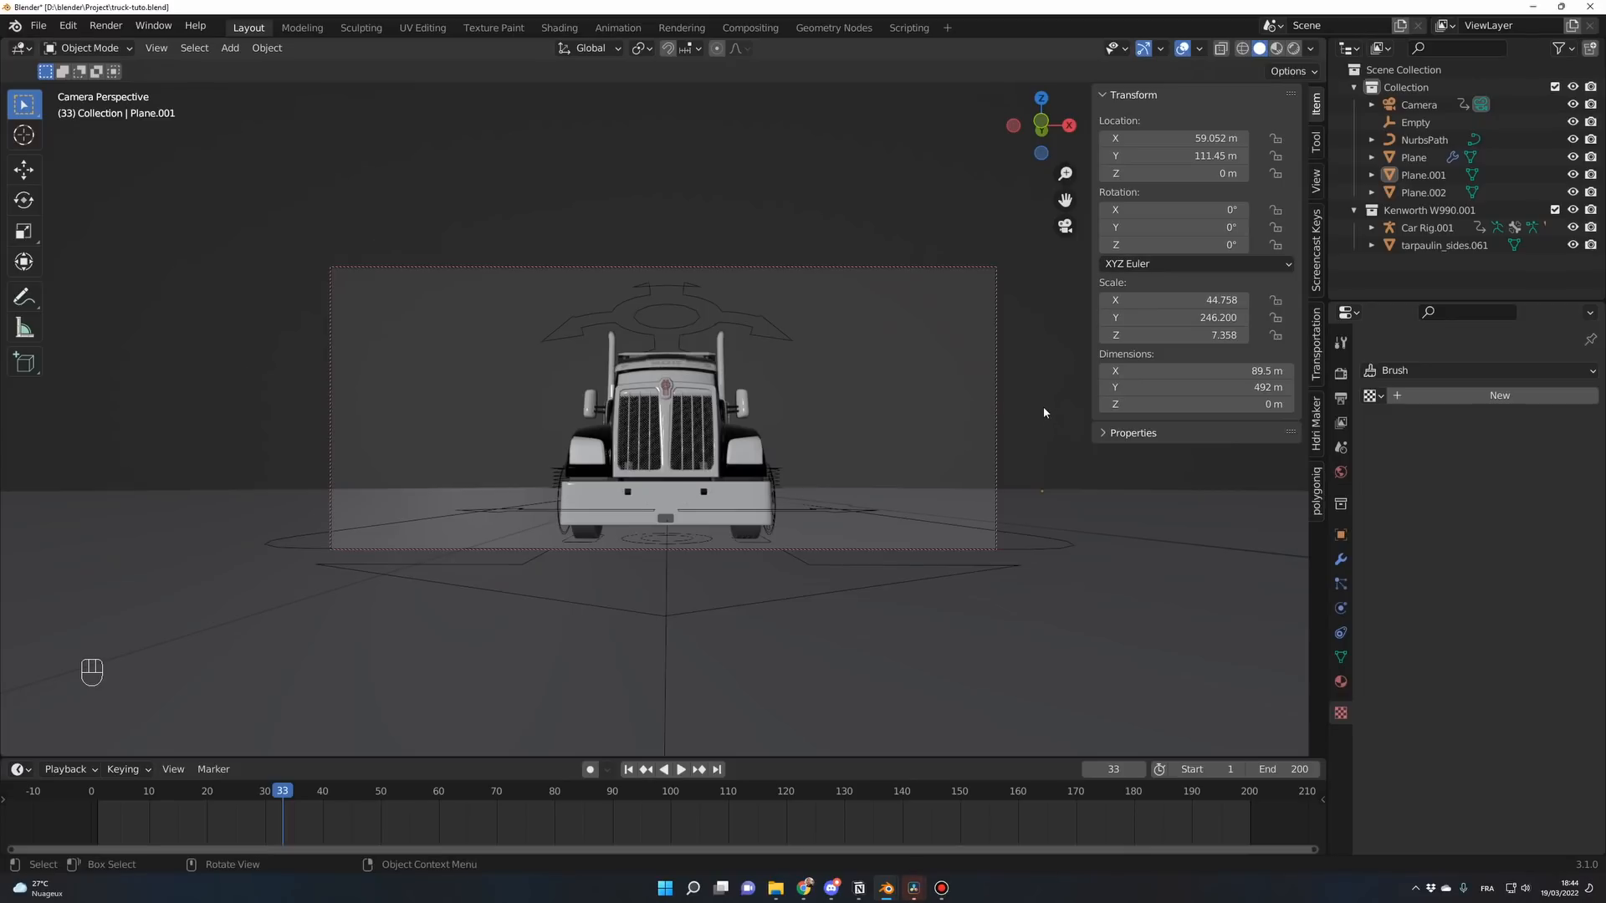
pyautogui.hotkey('shift', 'Left')
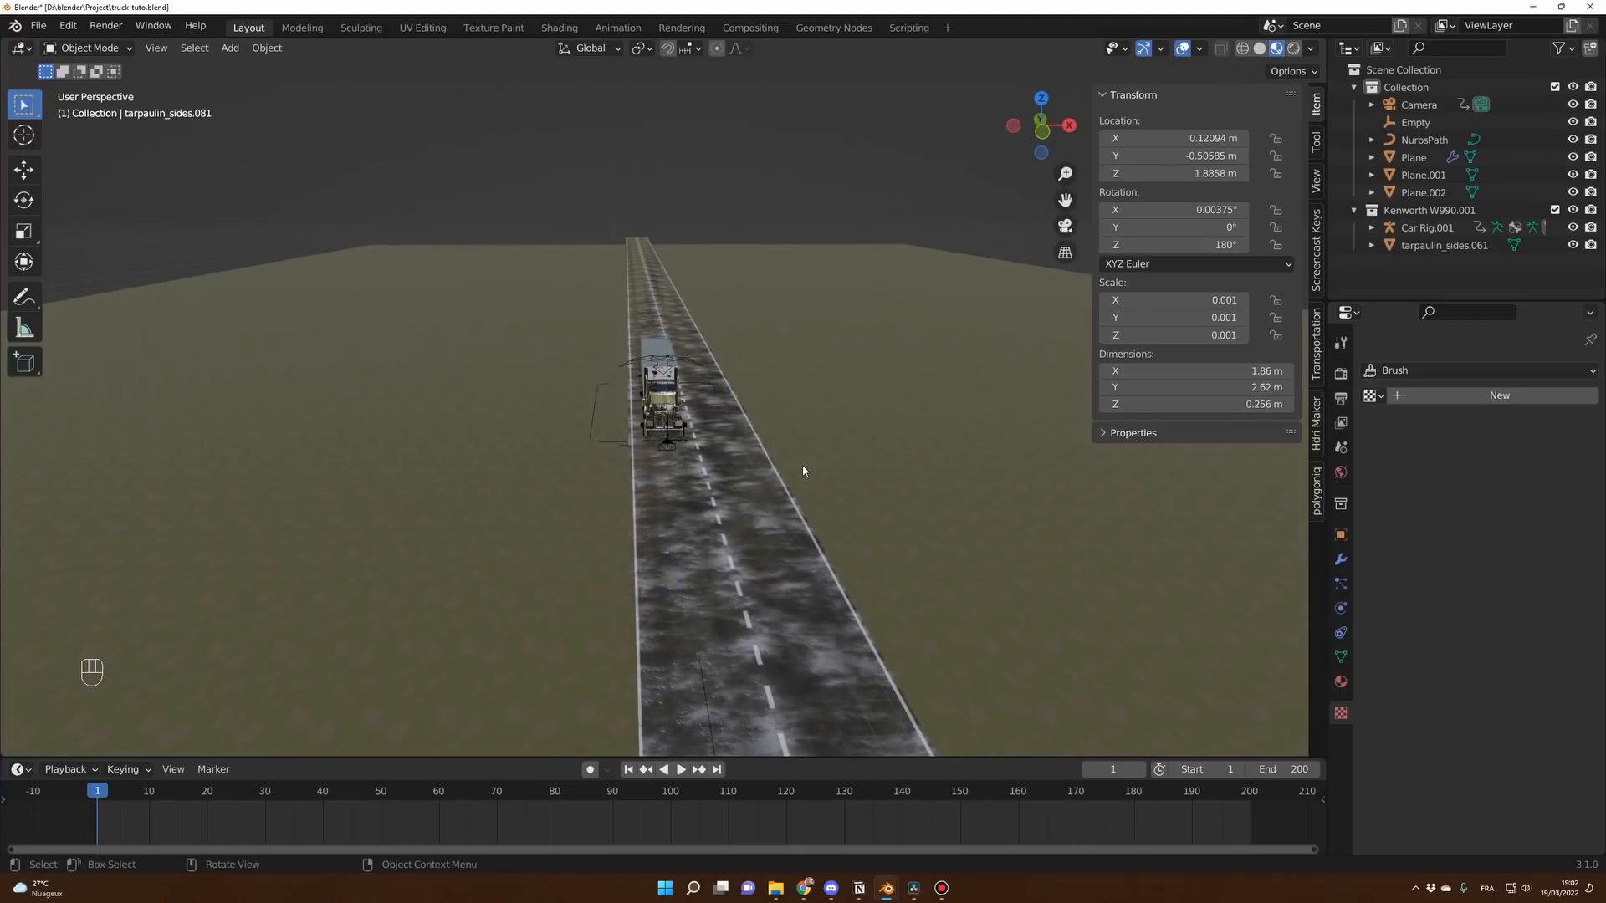
# Copy the long sidewalk slab from STREET_DECORATIONS_LP_V1.blend and paste it into the truck scene.
pyautogui.moveTo(801, 465); pyautogui.dragTo(782, 377, button='middle')
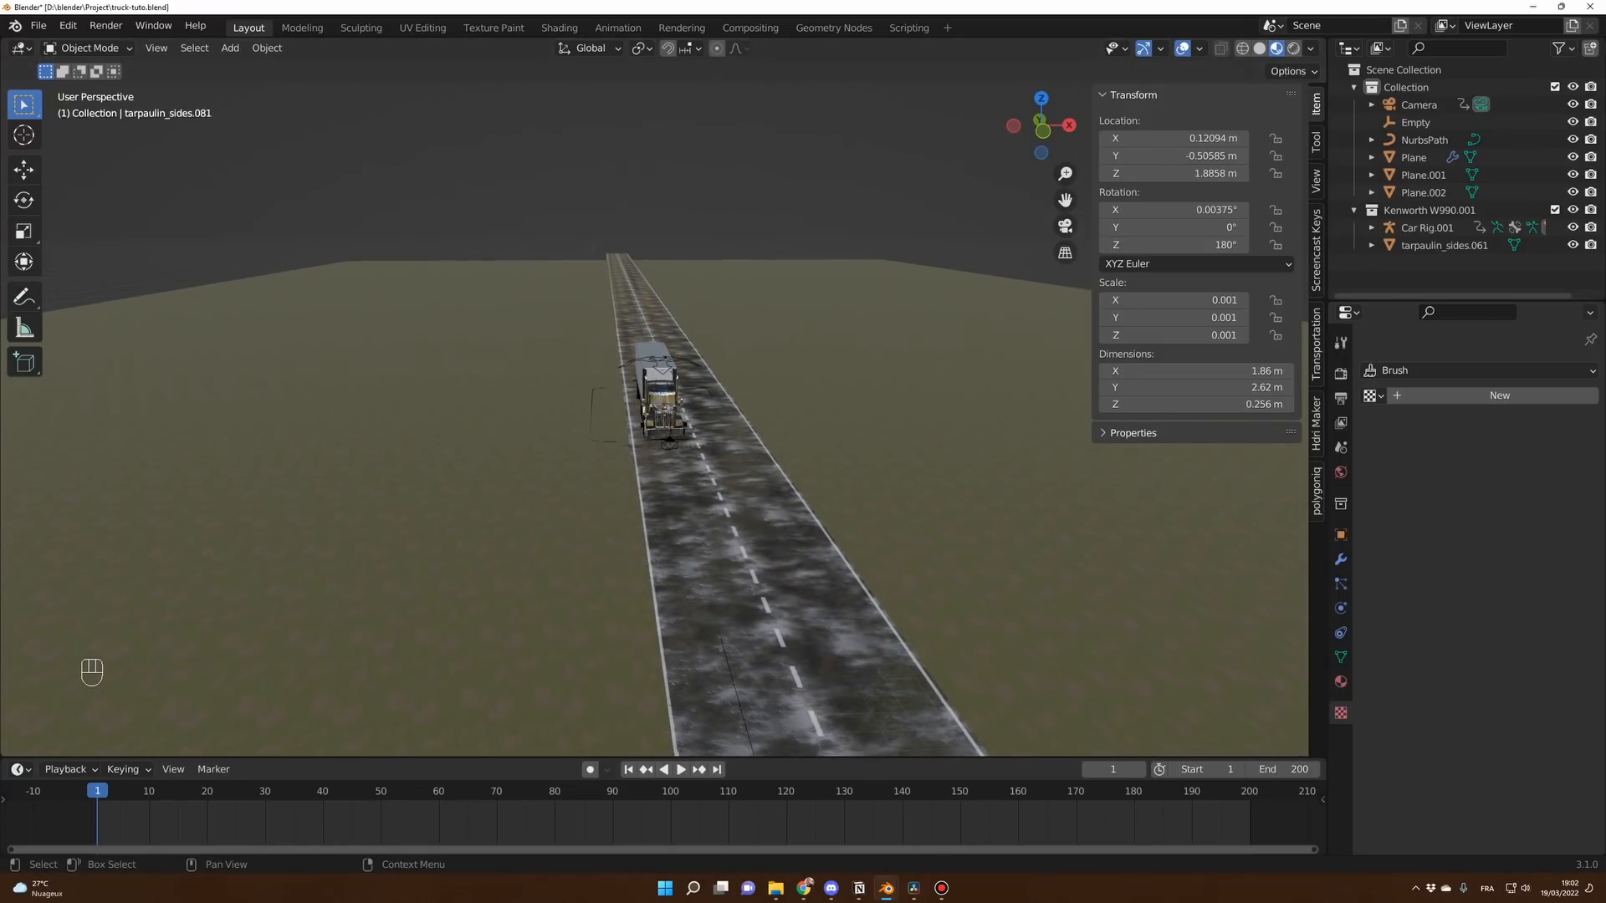
pyautogui.moveTo(663, 177); pyautogui.dragTo(690, 91)
pyautogui.scroll(2, 732, 321)
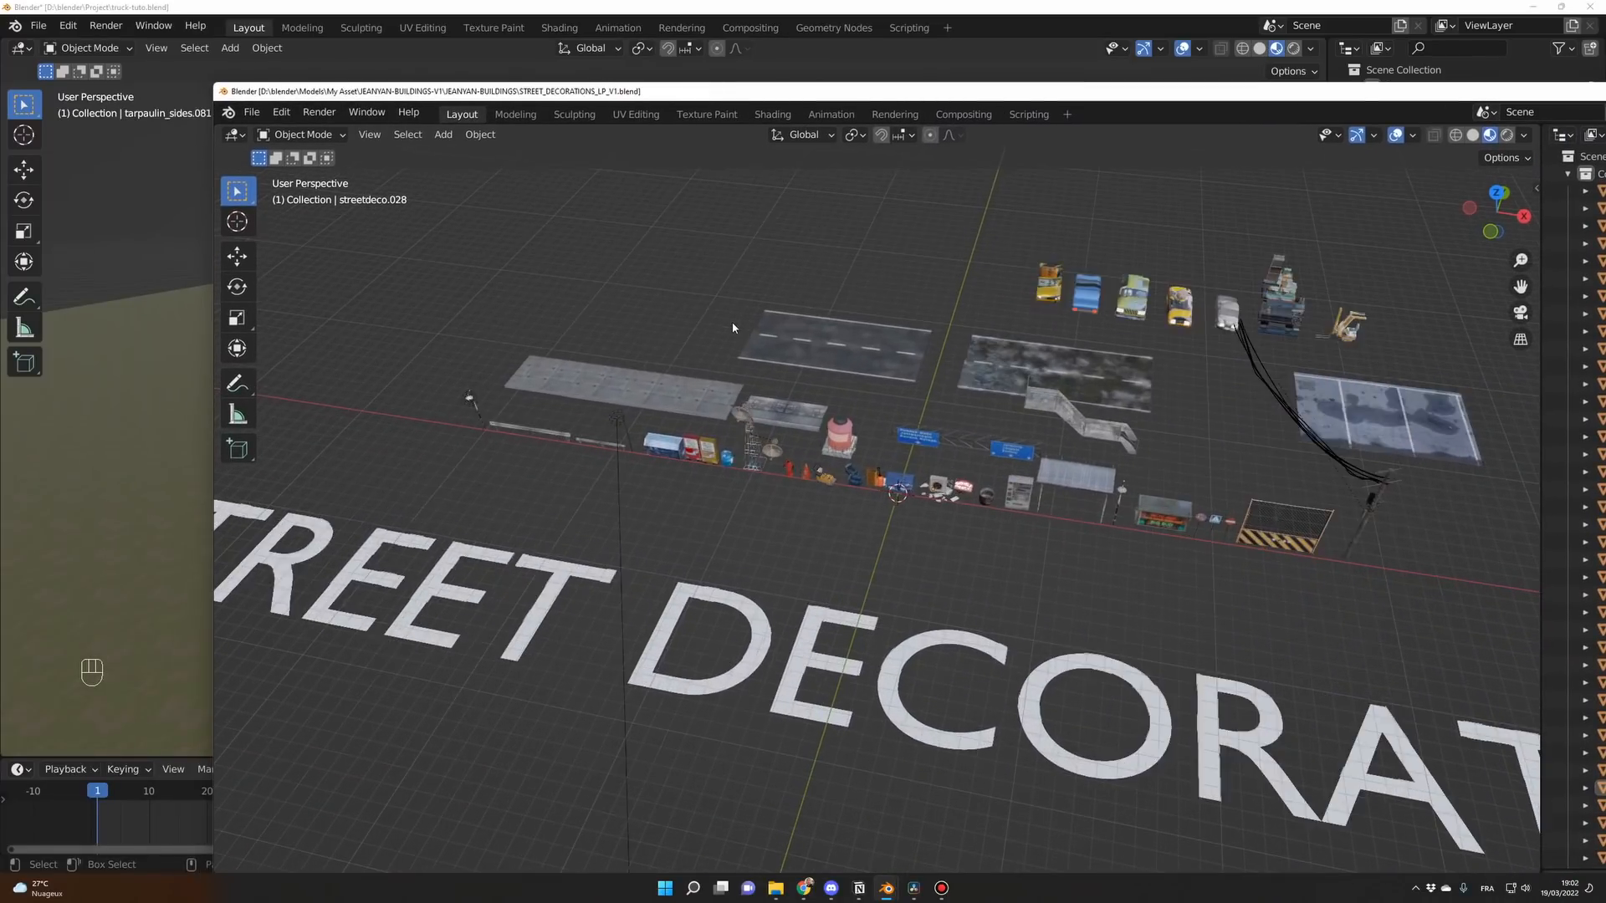
pyautogui.click(684, 366)
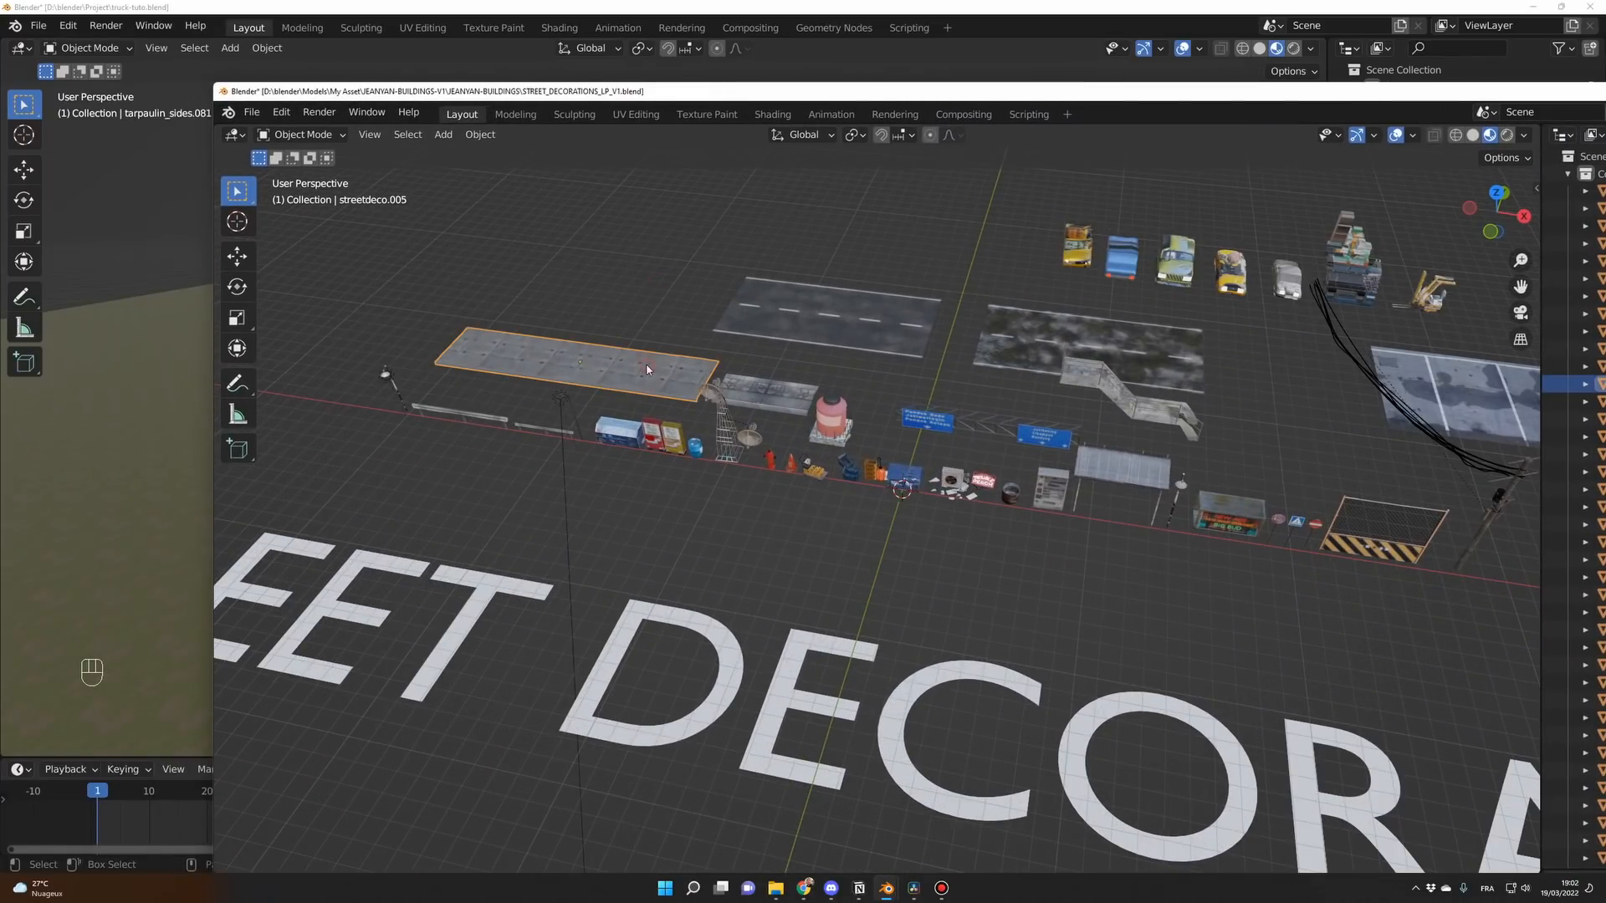
pyautogui.click(1050, 4)
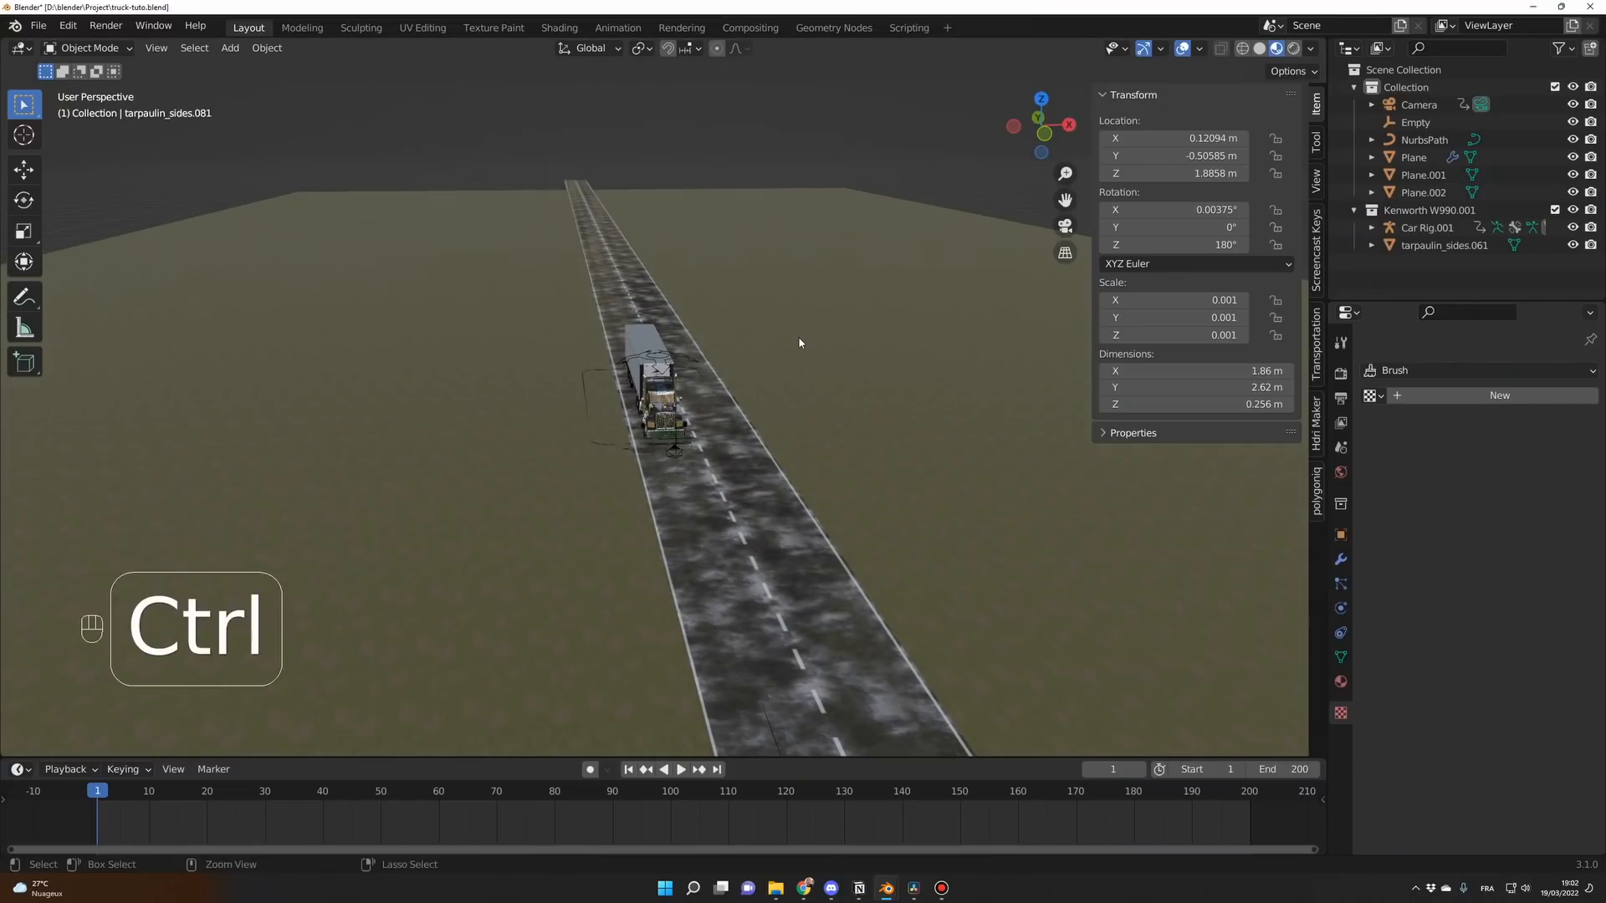
pyautogui.hotkey('ctrl', 'v')
# Move the pasted sidewalk horizontally by about 21.7 m in X and 350.1 m in Y, to the ground's far end beside the road.
pyautogui.scroll(-4, 777, 423)
pyautogui.scroll(-2, 796, 444)
pyautogui.press('g')
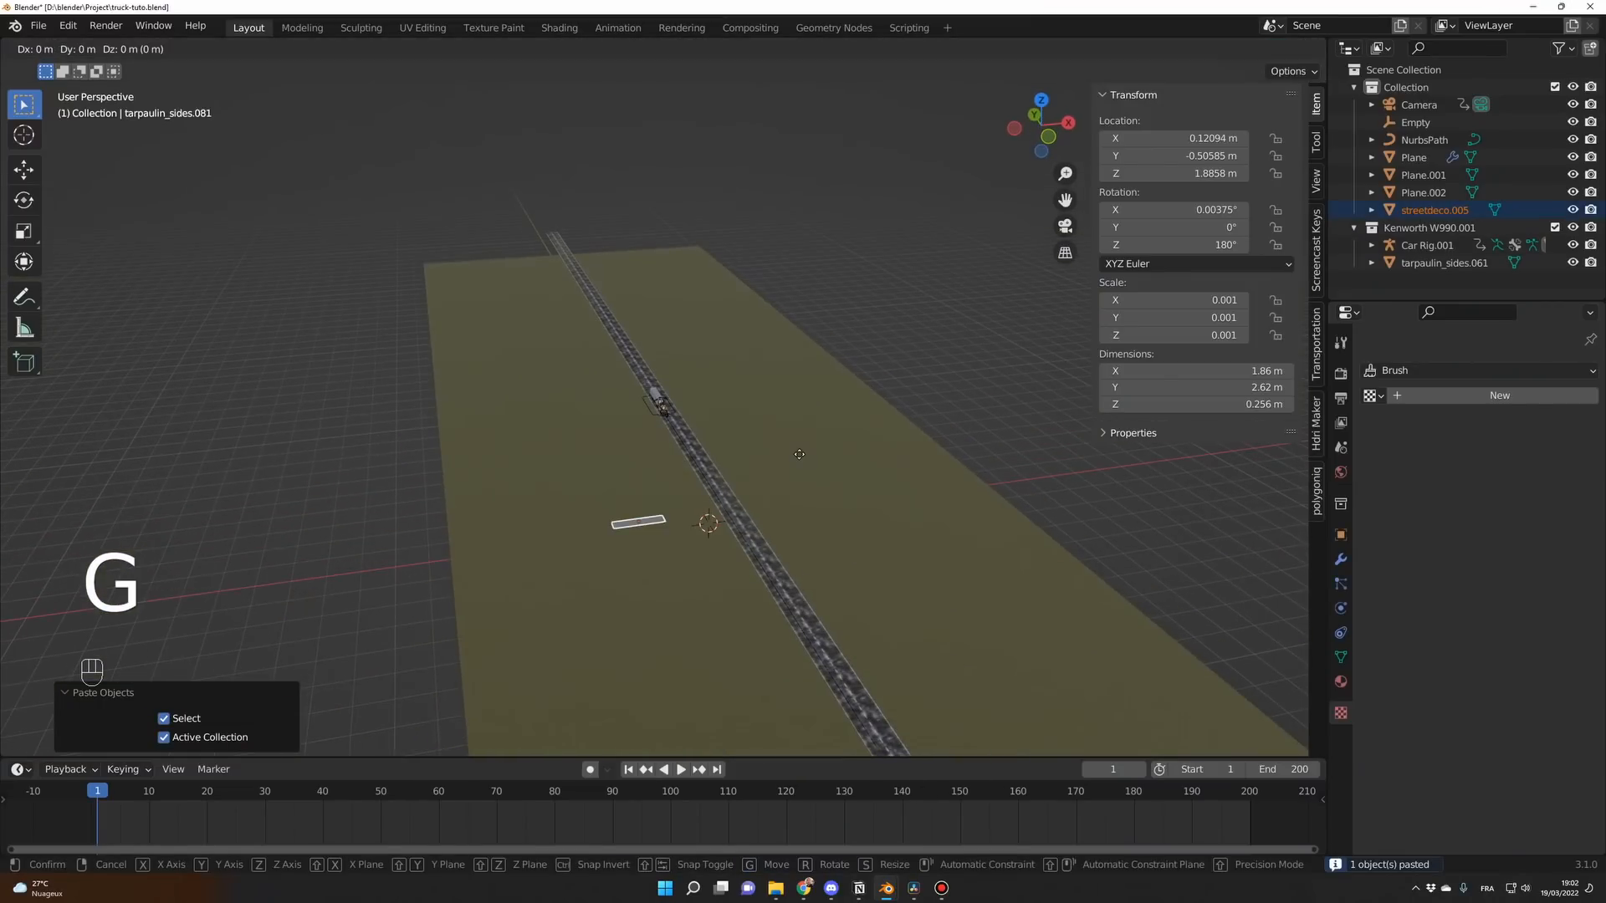
pyautogui.hotkey('shift', 'z')
pyautogui.click(708, 194)
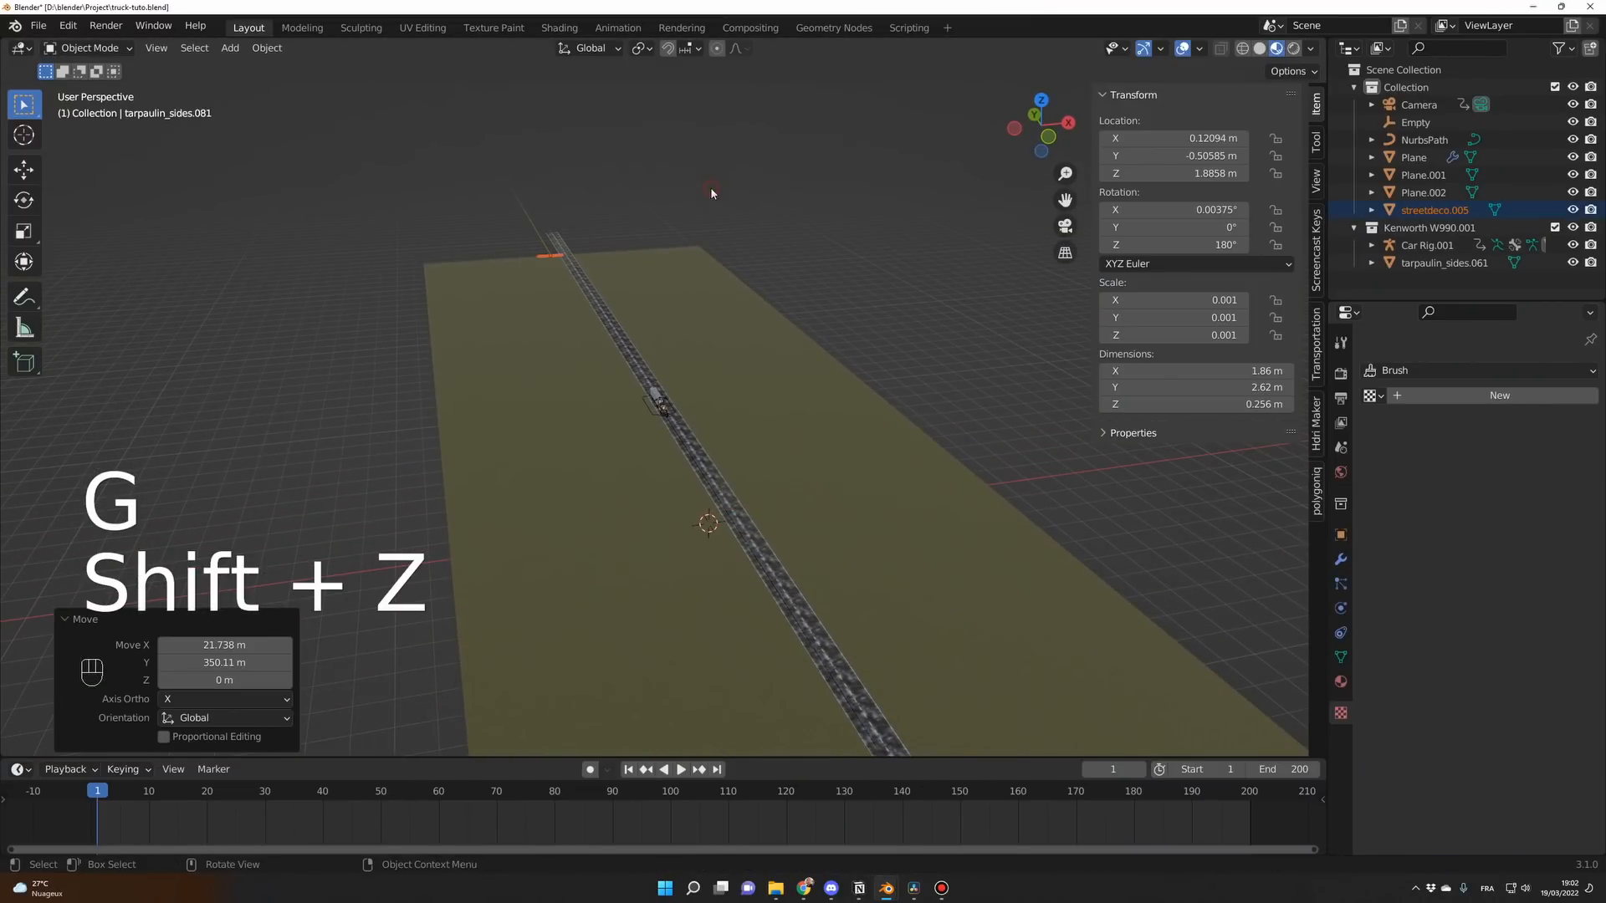
pyautogui.press('KP_Decimal')
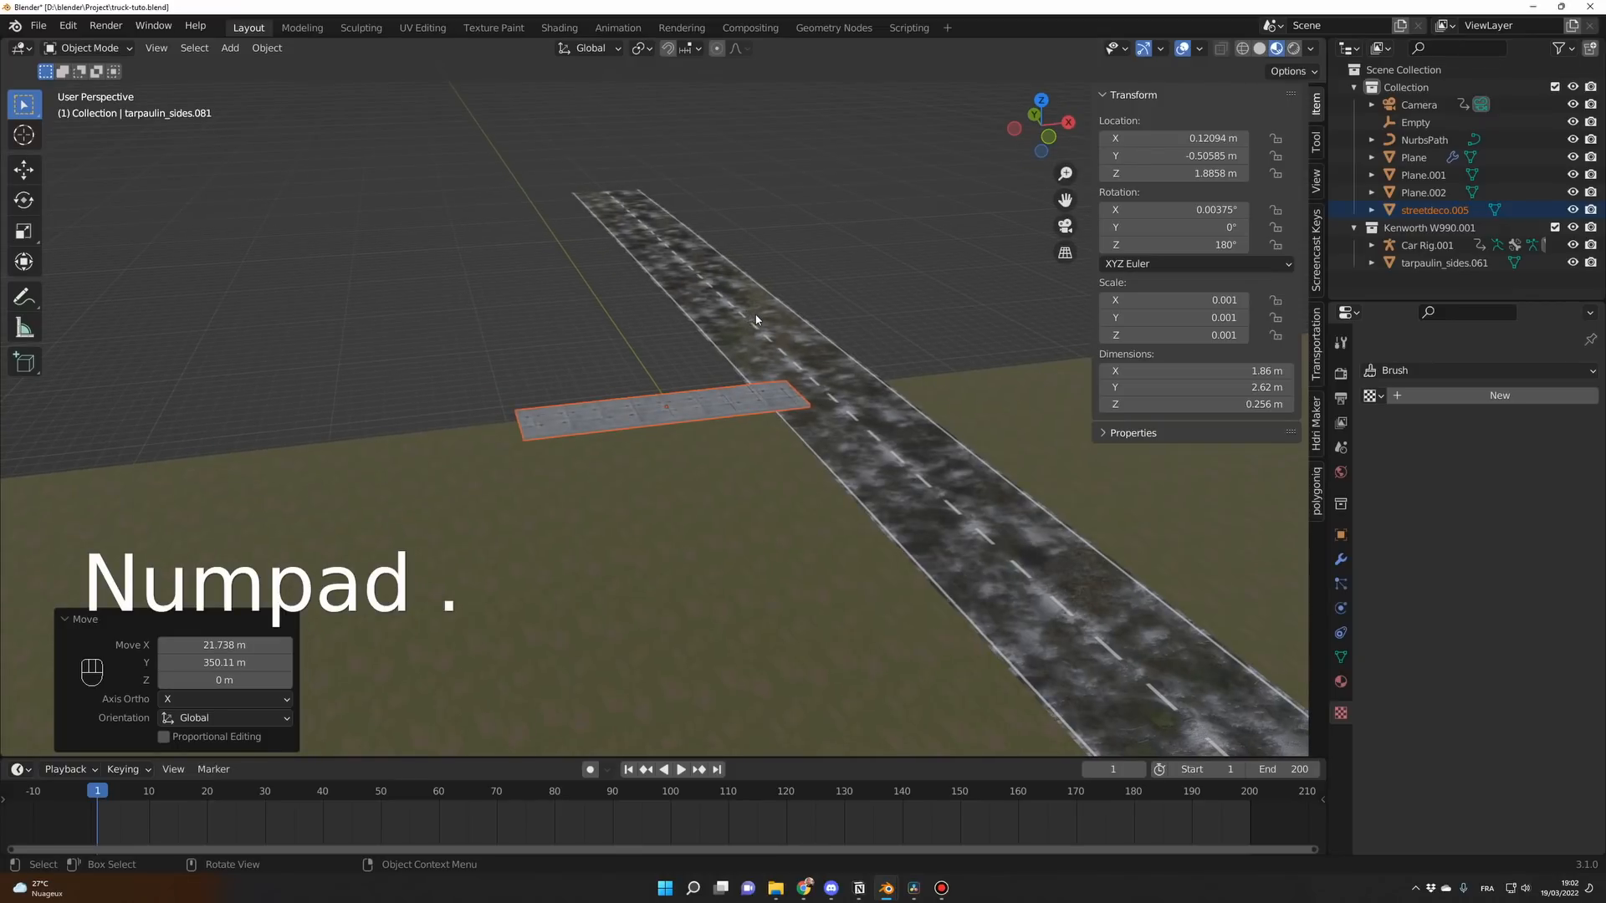
# Rotate the sidewalk about 89° around Z to run along the road, and shift it about -7.7 m along Y onto the ground.
pyautogui.press('r')
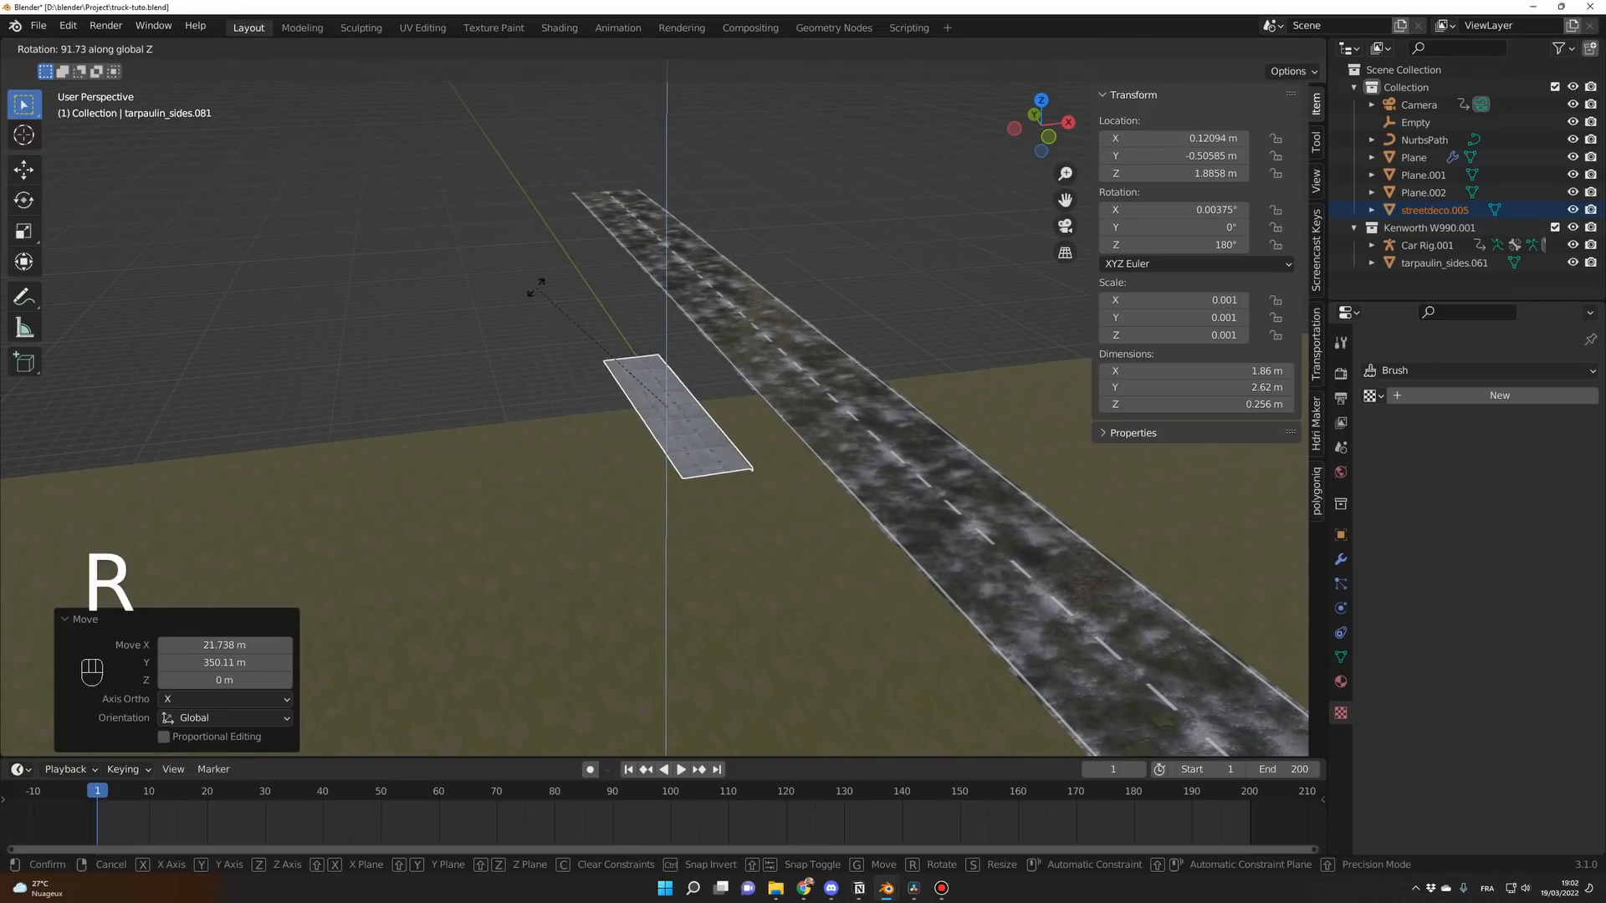
pyautogui.click(541, 289)
pyautogui.moveTo(545, 287); pyautogui.dragTo(656, 423, button='middle')
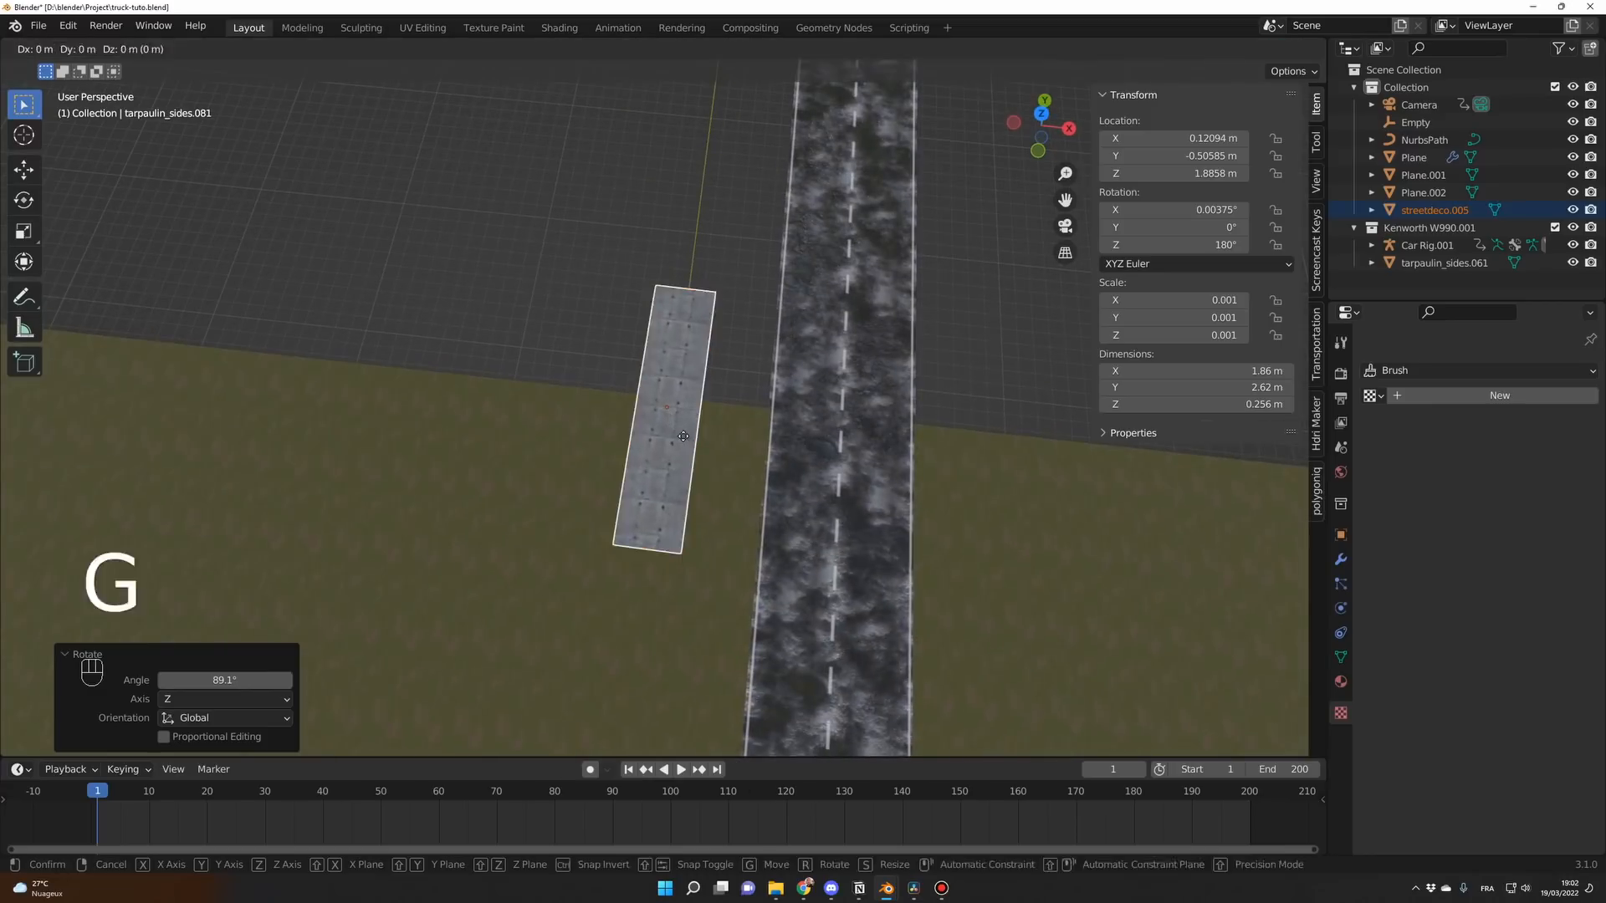
pyautogui.press('g')
pyautogui.hotkey('shift', 'z')
pyautogui.click(644, 535)
pyautogui.moveTo(644, 535); pyautogui.dragTo(782, 452, button='middle')
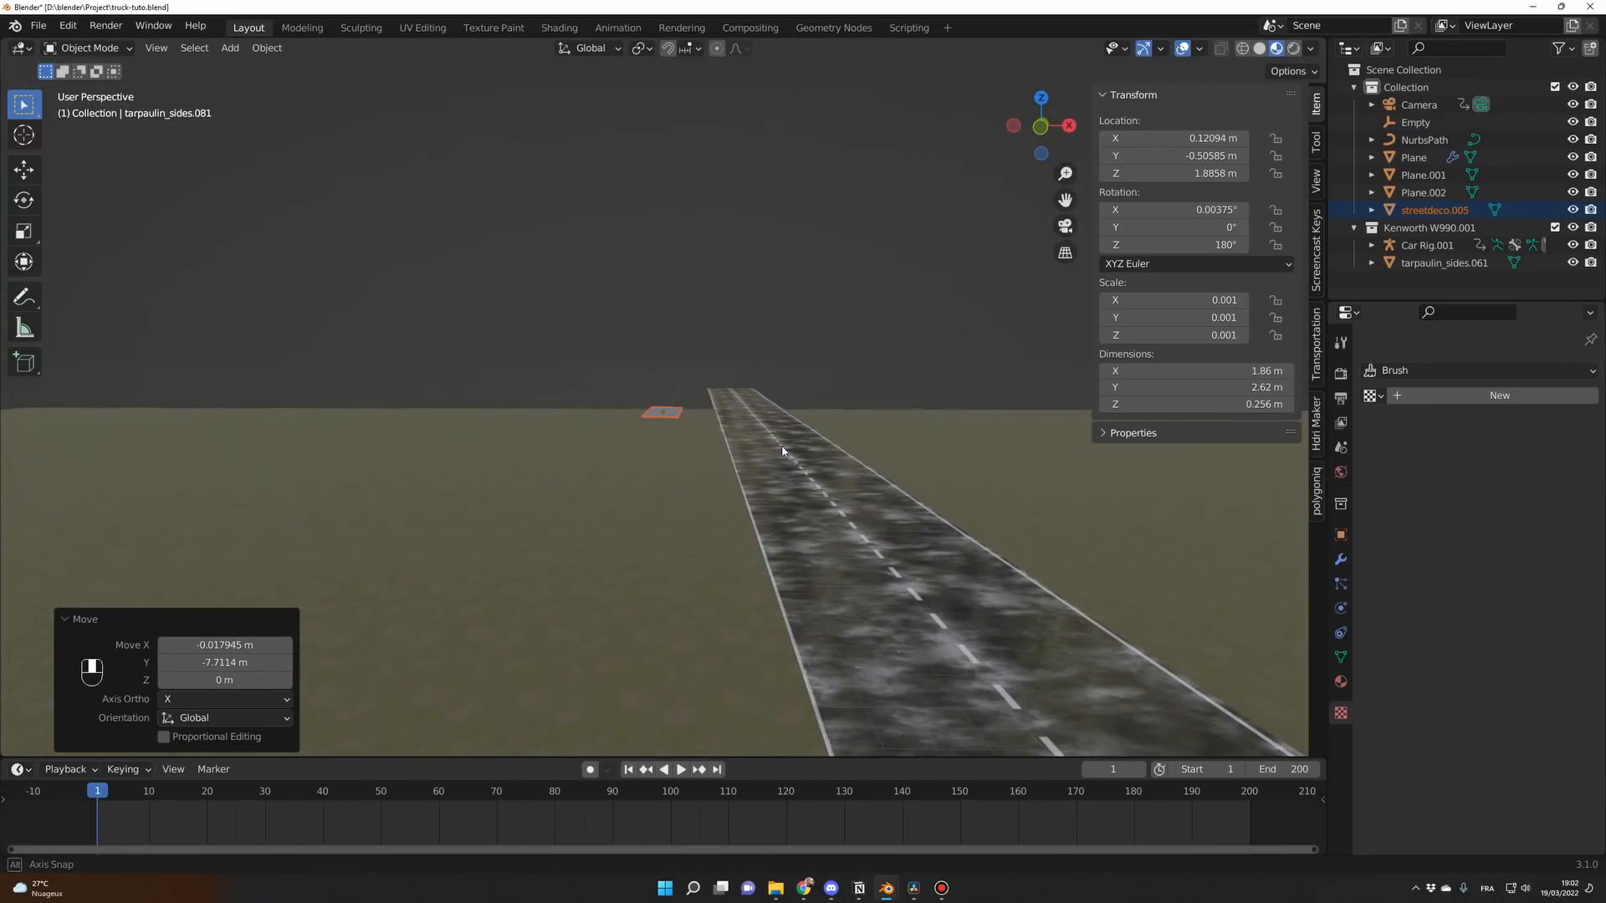
# Lower the sidewalk by about 0.106 m along Z in the front view so that it rests on the ground.
pyautogui.press('KP_1')
pyautogui.scroll(10, 782, 444)
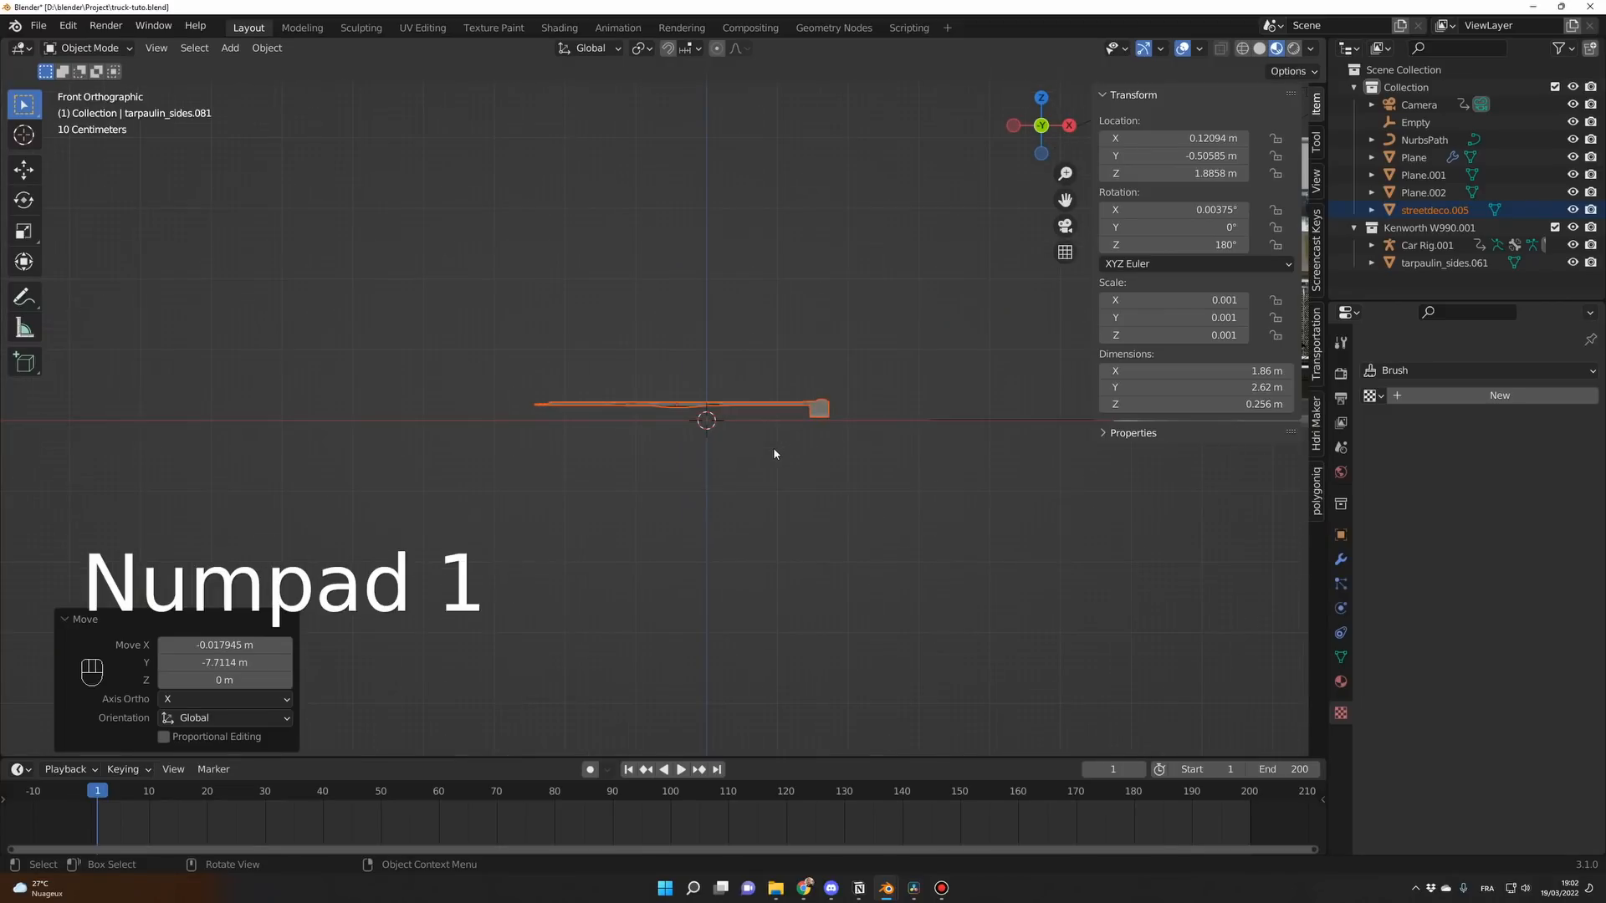
pyautogui.press('g')
pyautogui.press('z')
pyautogui.click(866, 480)
pyautogui.moveTo(865, 479); pyautogui.dragTo(866, 600, button='middle')
pyautogui.scroll(-3, 807, 509)
pyautogui.scroll(-4, 876, 558)
pyautogui.scroll(4, 865, 598)
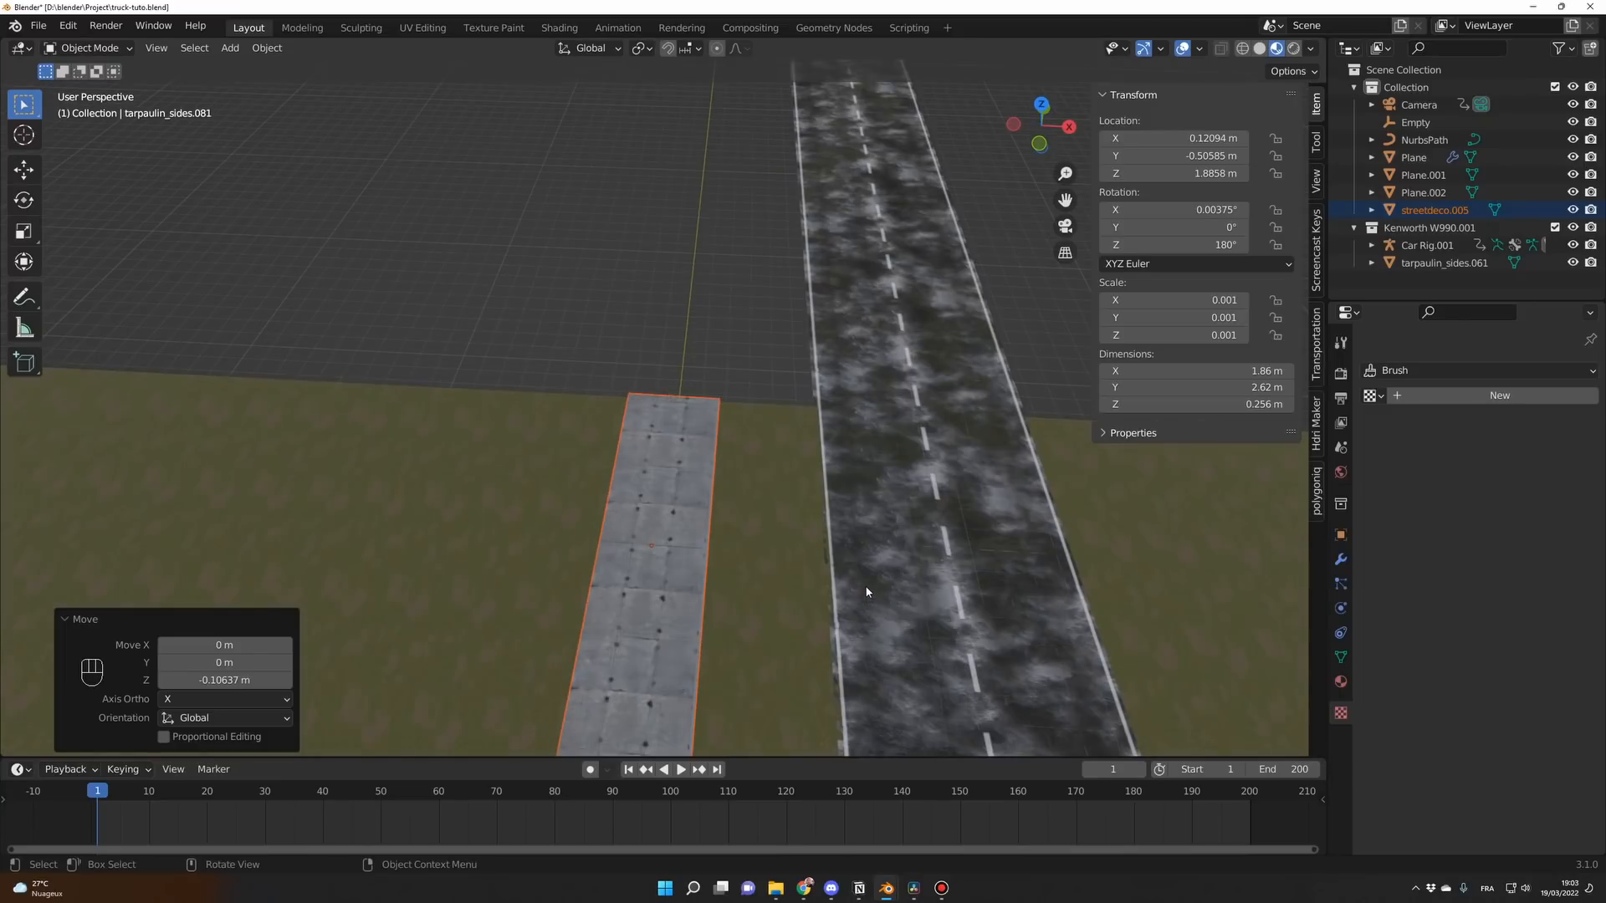
# Set the sidewalk's Z rotation to 0° so that it runs parallel to the road.
pyautogui.click(680, 550)
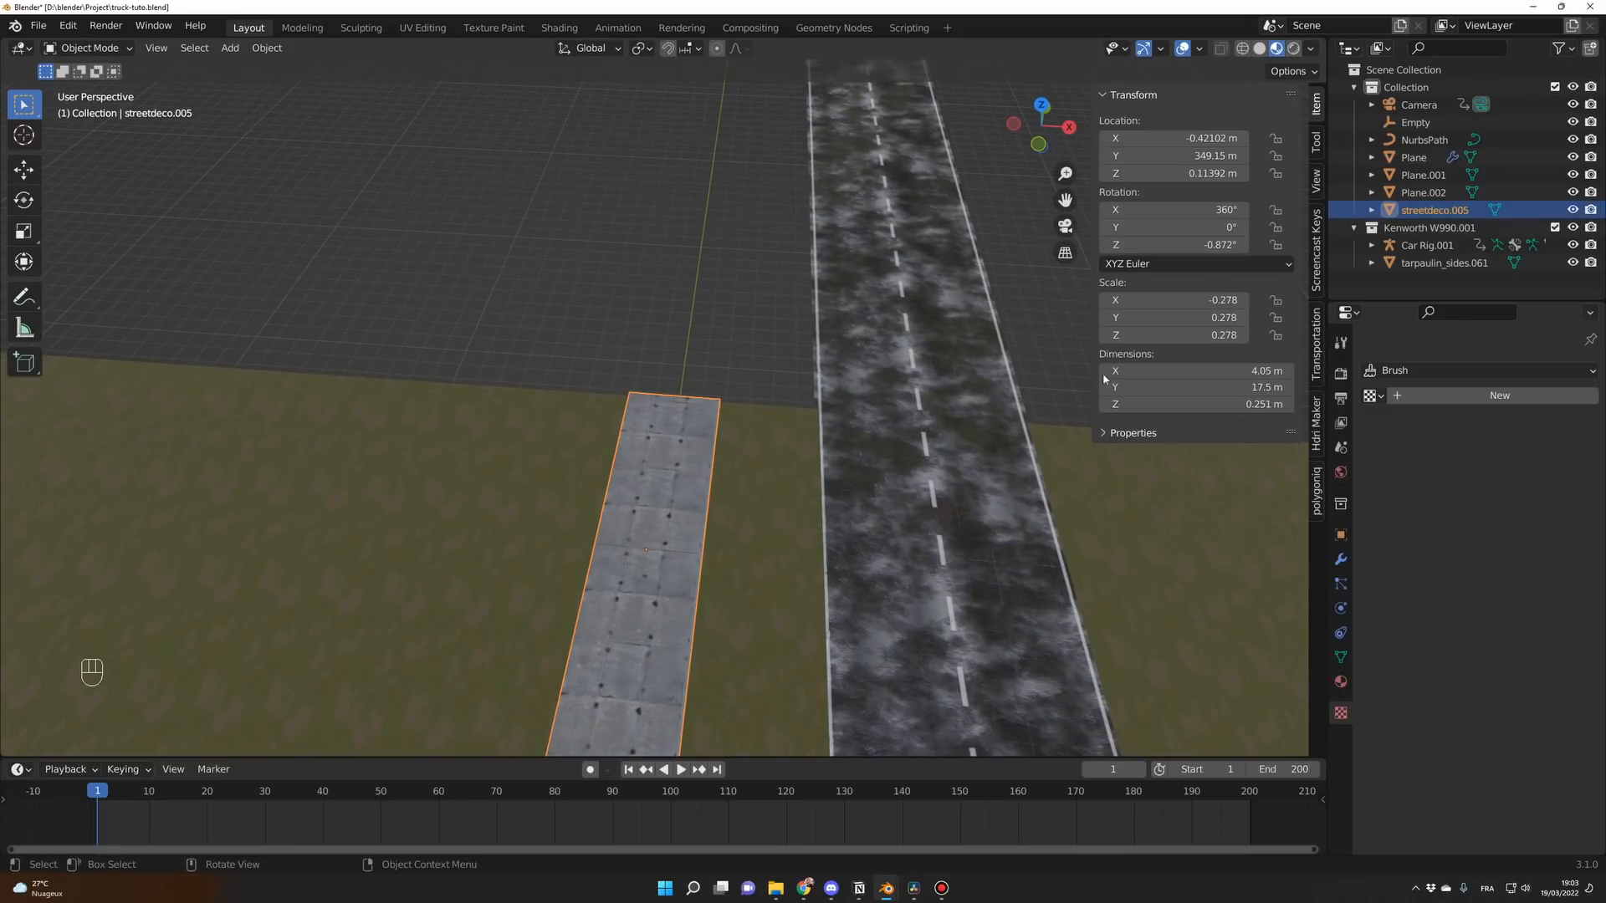
pyautogui.click(1188, 245)
pyautogui.write('0')
pyautogui.press('Return')
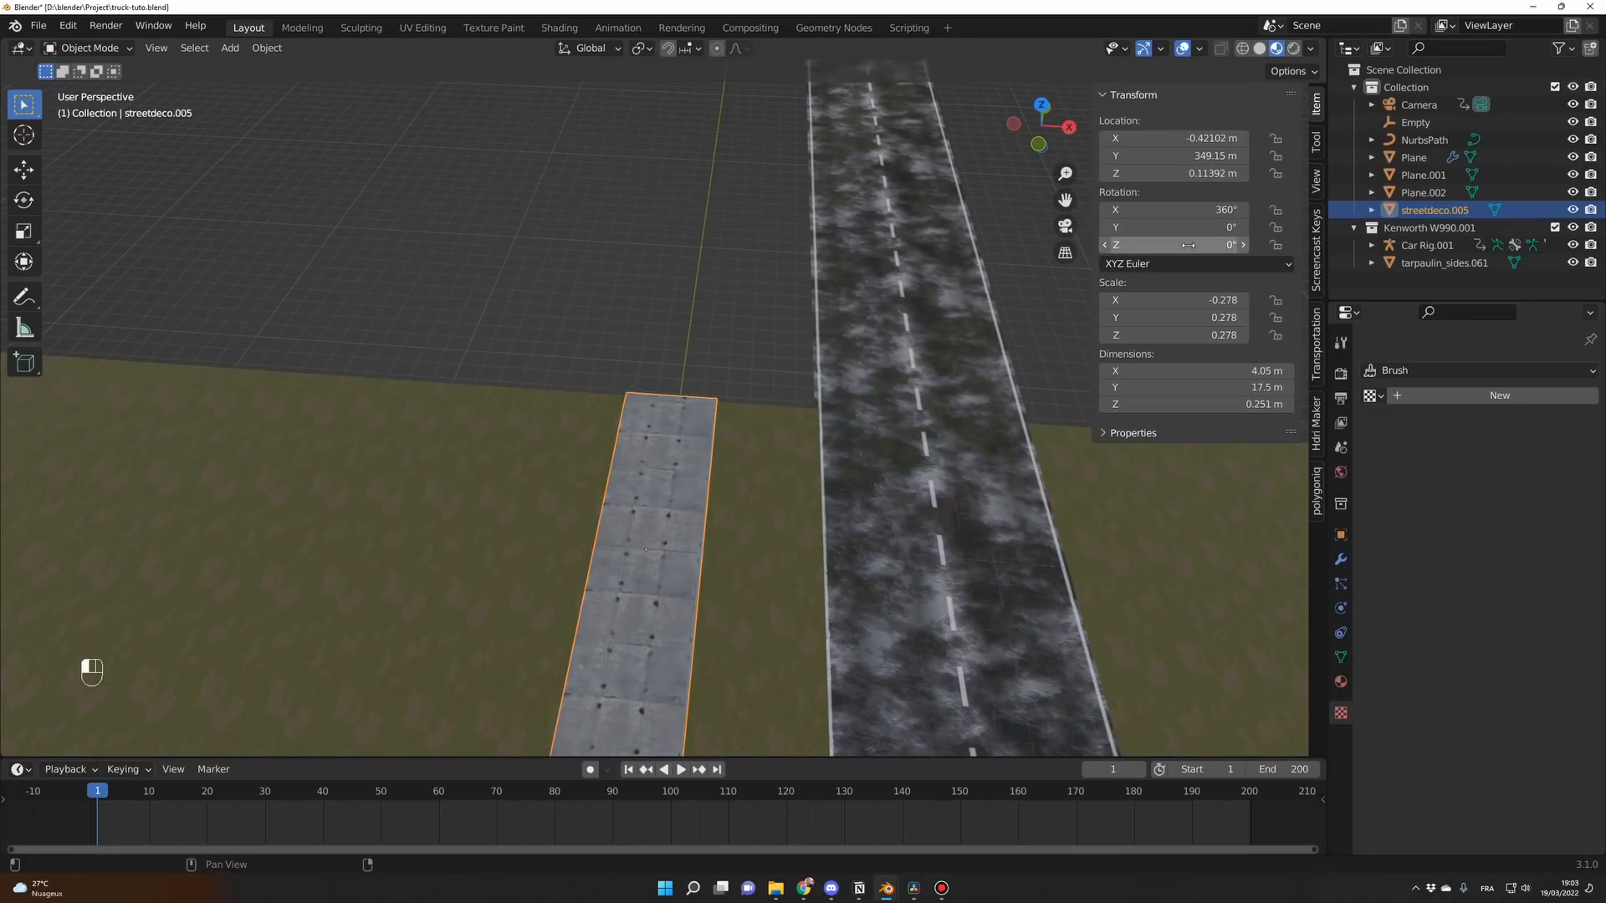
pyautogui.click(711, 333)
pyautogui.moveTo(711, 332); pyautogui.dragTo(684, 445, button='middle')
pyautogui.click(684, 445)
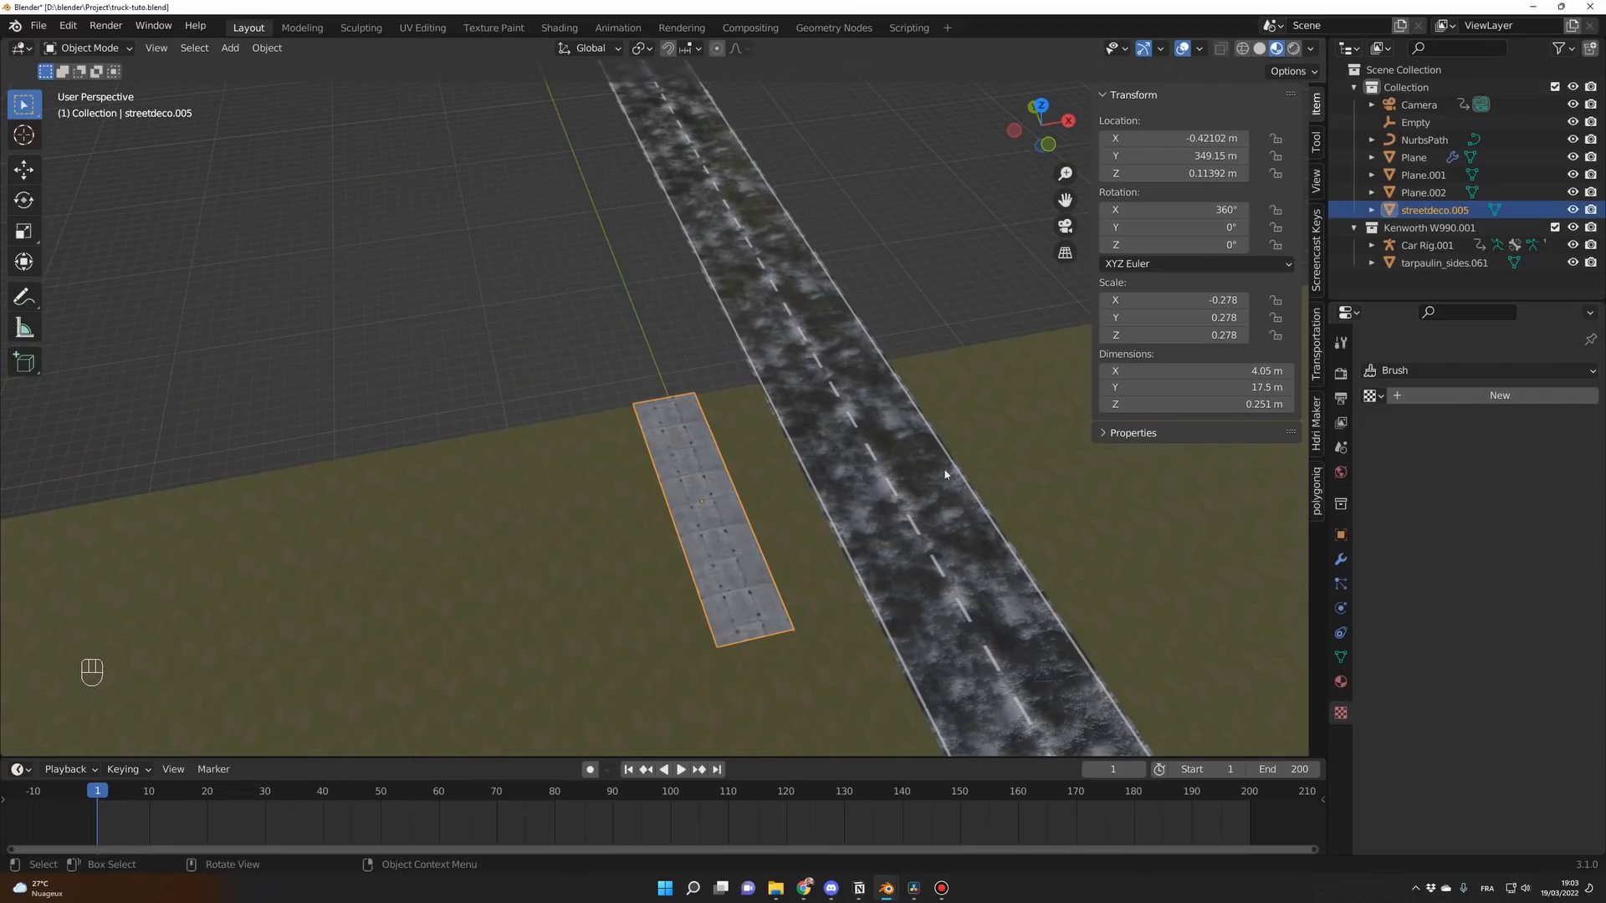
# Add an Array modifier to the sidewalk with a relative offset of 0 in X and -1 in Y.
pyautogui.click(1340, 561)
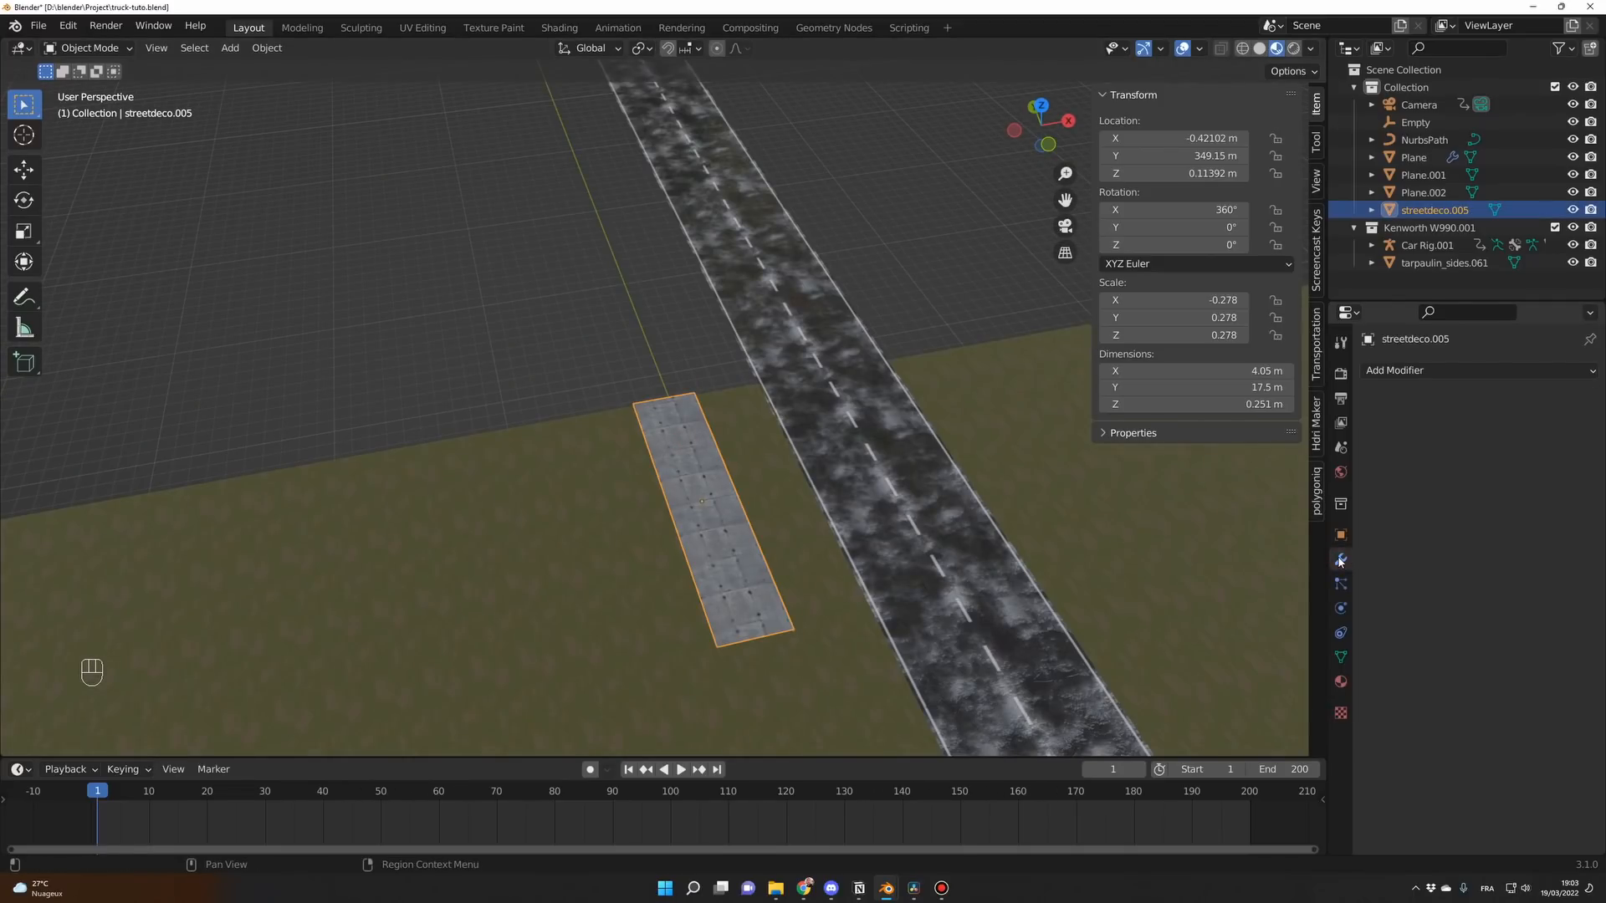
pyautogui.click(1423, 370)
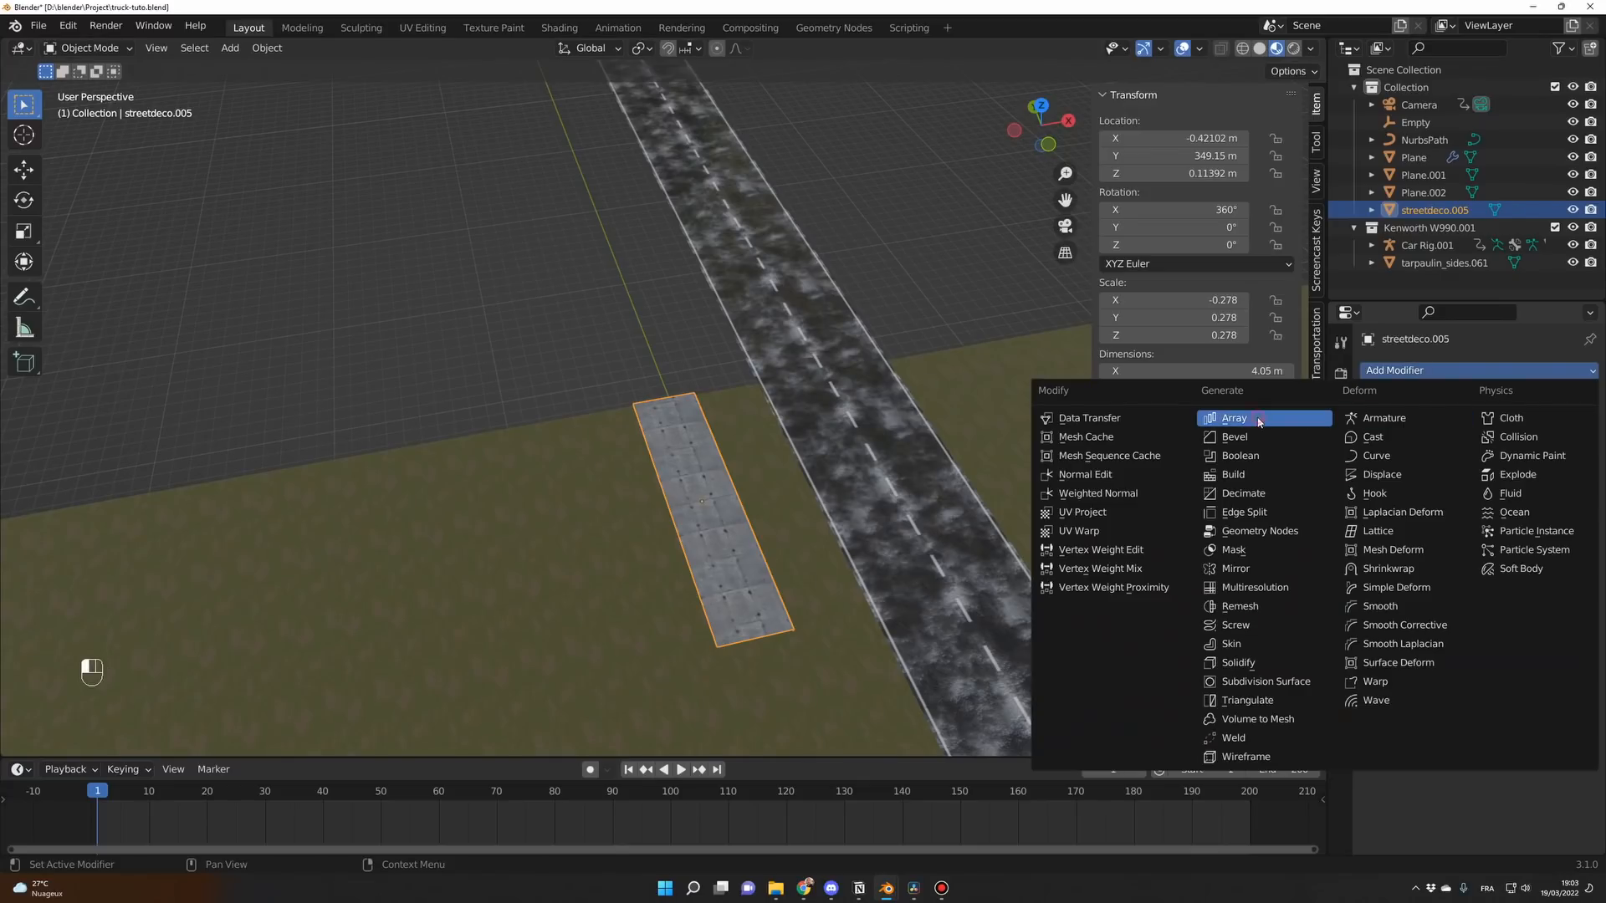
pyautogui.click(1231, 419)
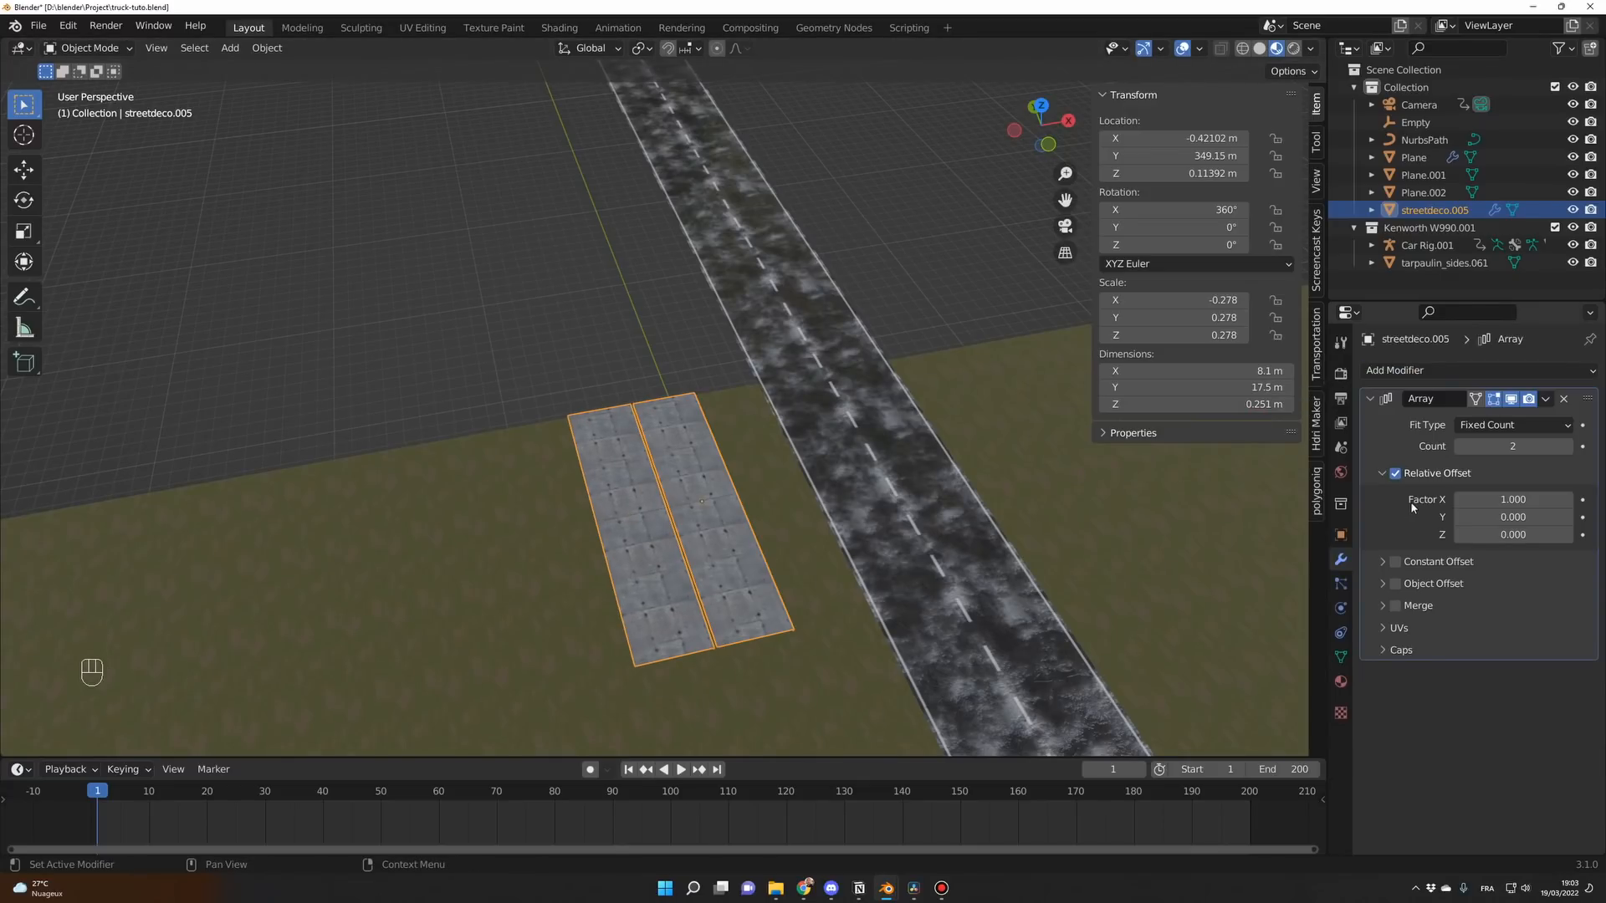
pyautogui.click(1496, 498)
pyautogui.write('0')
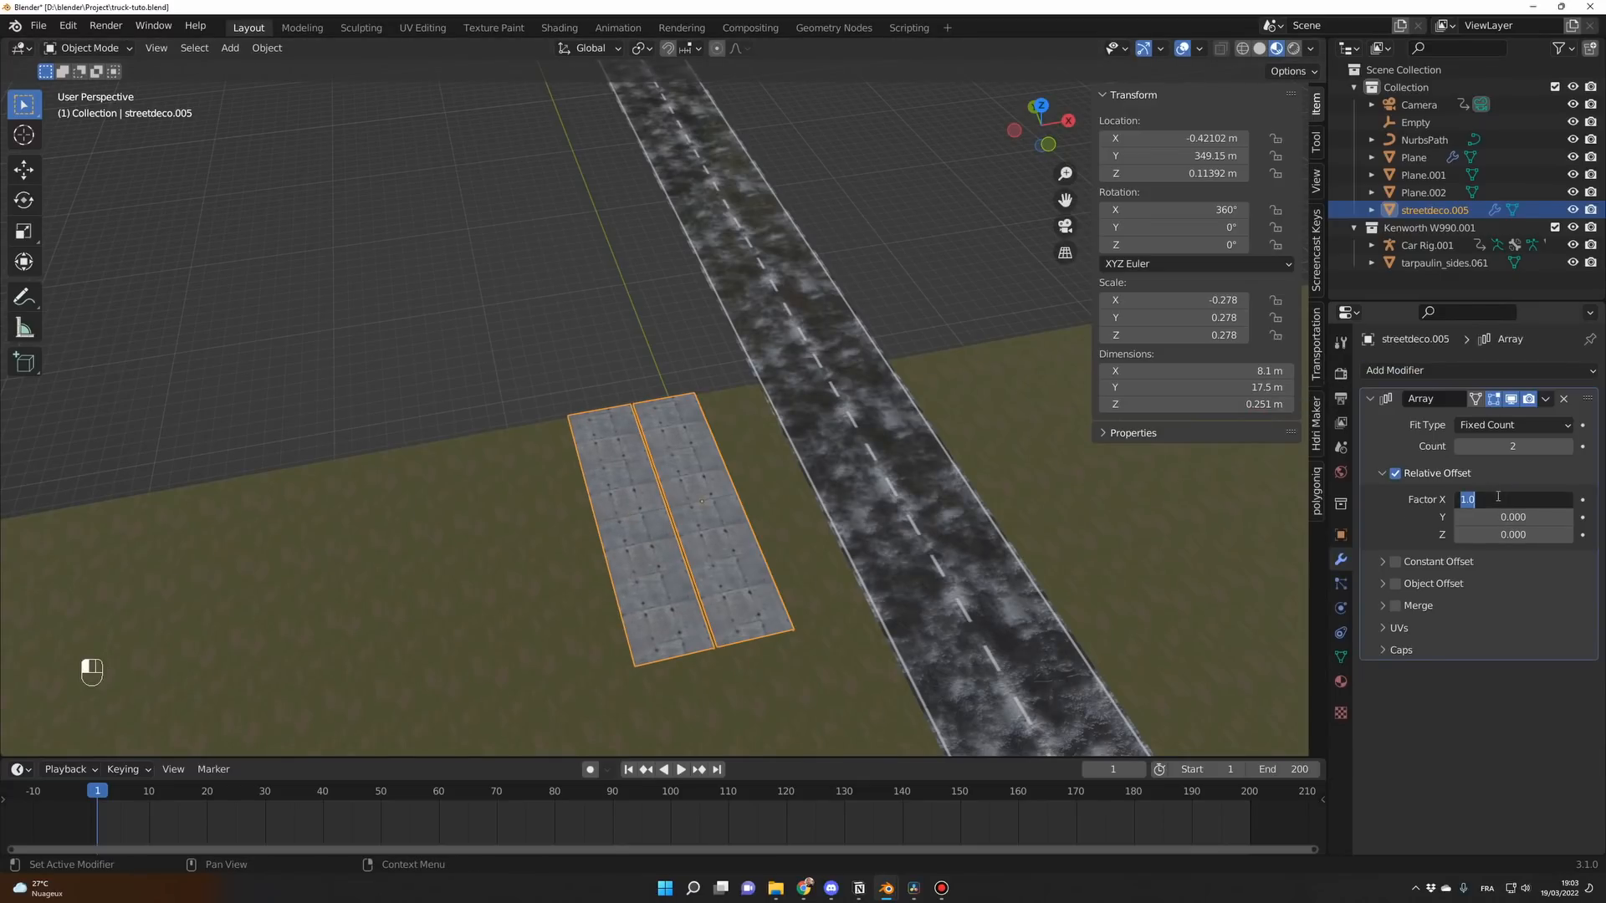
pyautogui.press('Return')
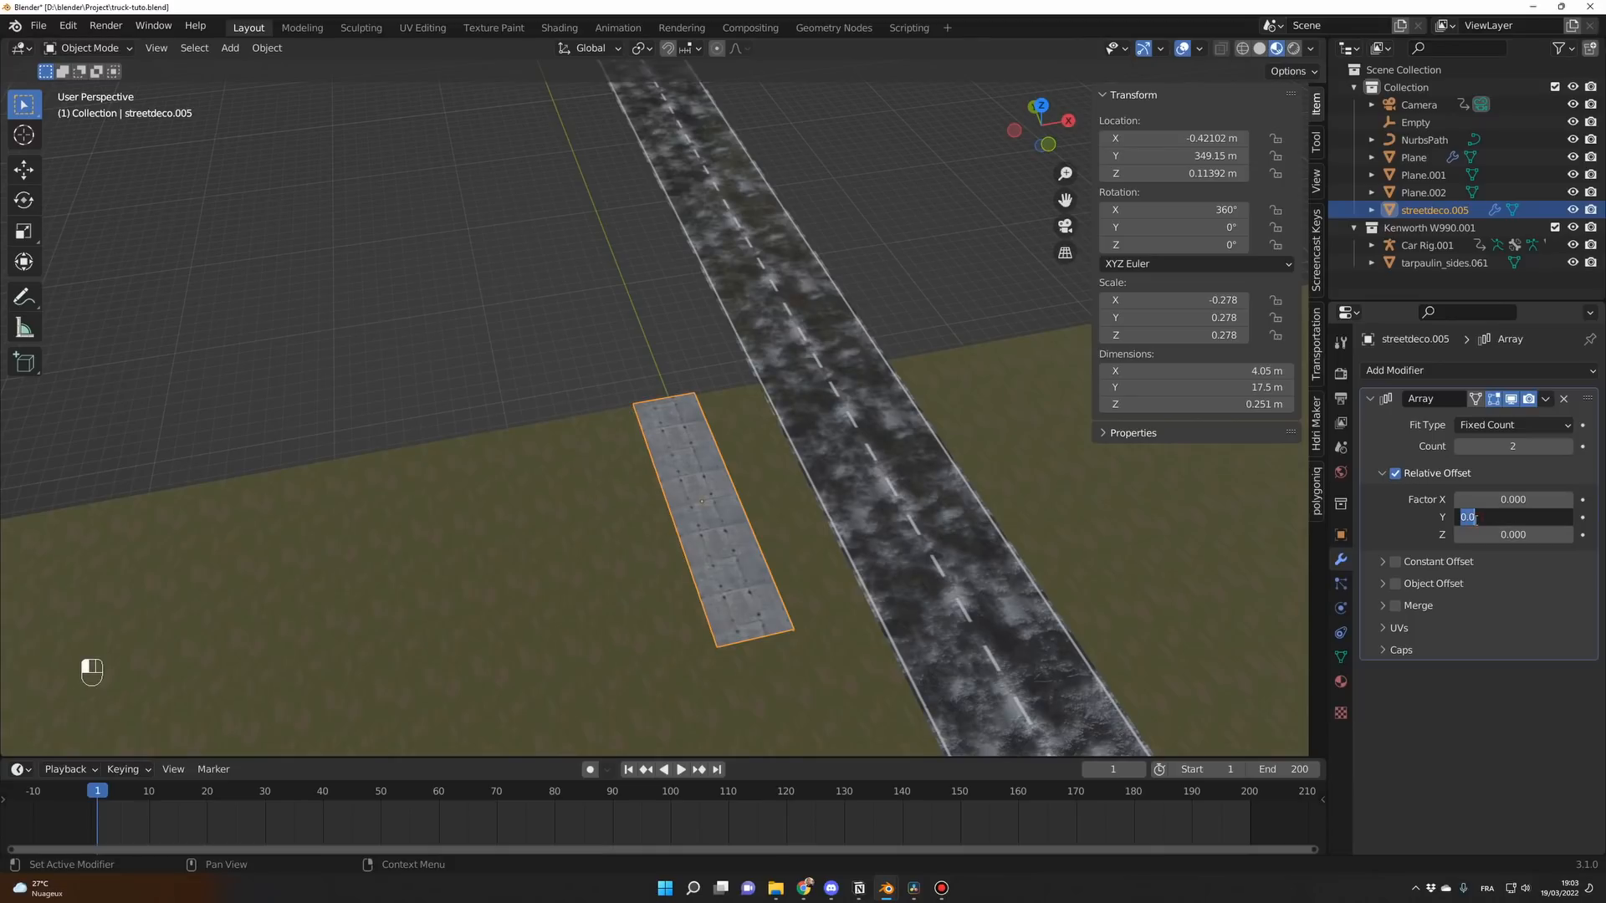
pyautogui.write('1')
pyautogui.press('Return')
pyautogui.click(1483, 517)
pyautogui.write('-1')
pyautogui.press('Return')
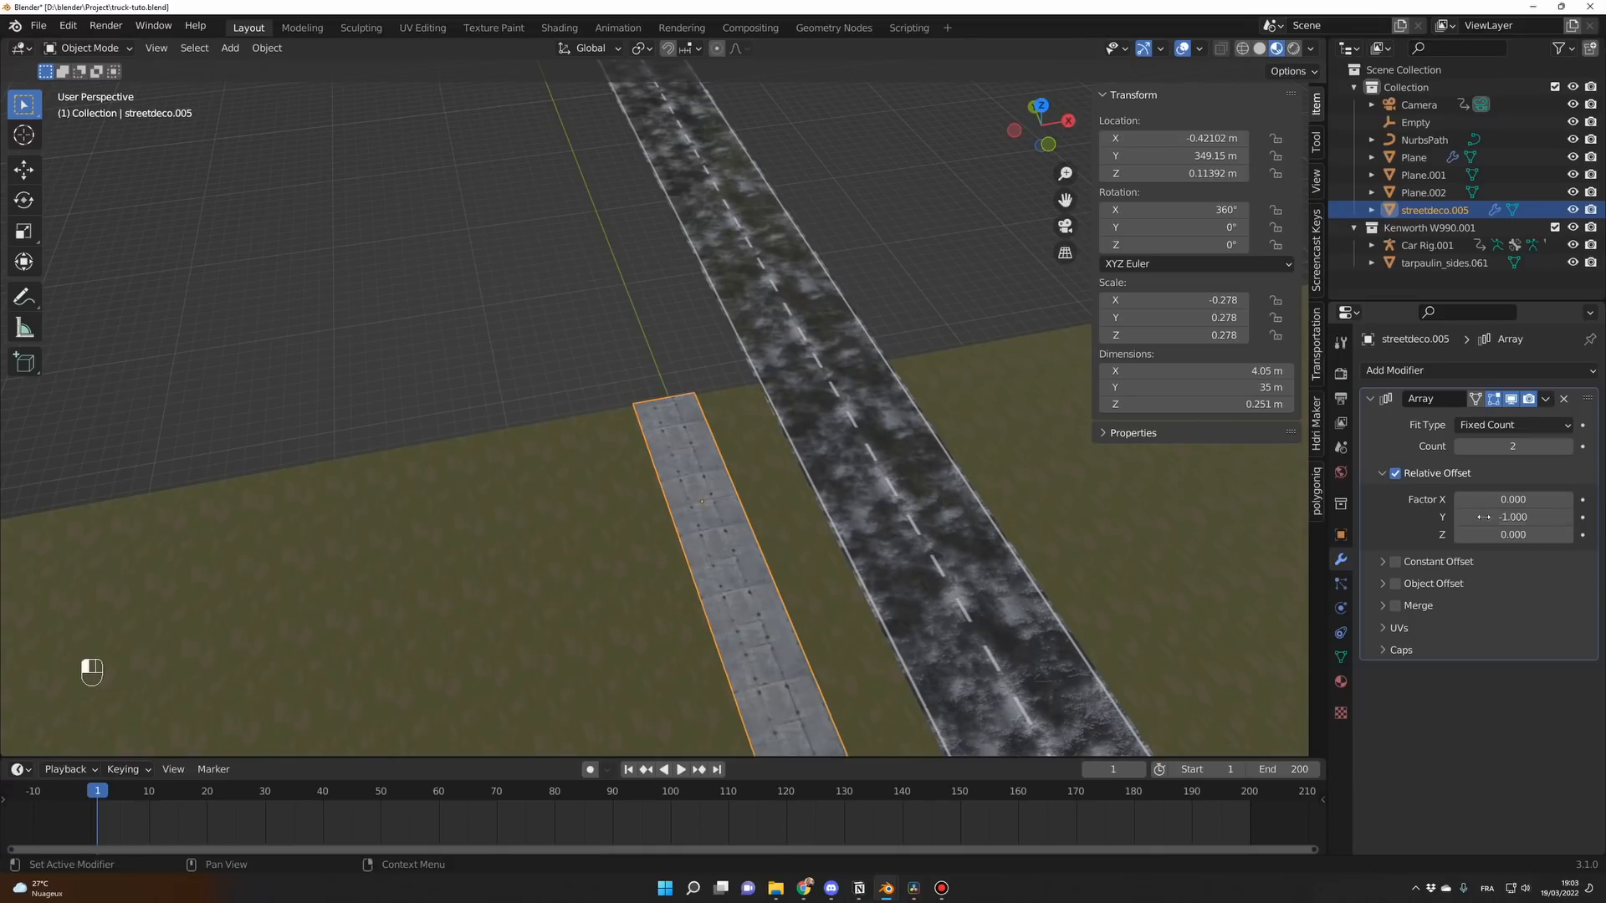
# Try an array count of 40 for the sidewalk and compare its length with the ground.
pyautogui.scroll(-4, 945, 530)
pyautogui.moveTo(865, 517); pyautogui.dragTo(941, 453, button='middle')
pyautogui.click(1505, 446)
pyautogui.write('40')
pyautogui.press('Return')
pyautogui.scroll(-3, 942, 459)
pyautogui.scroll(2, 942, 459)
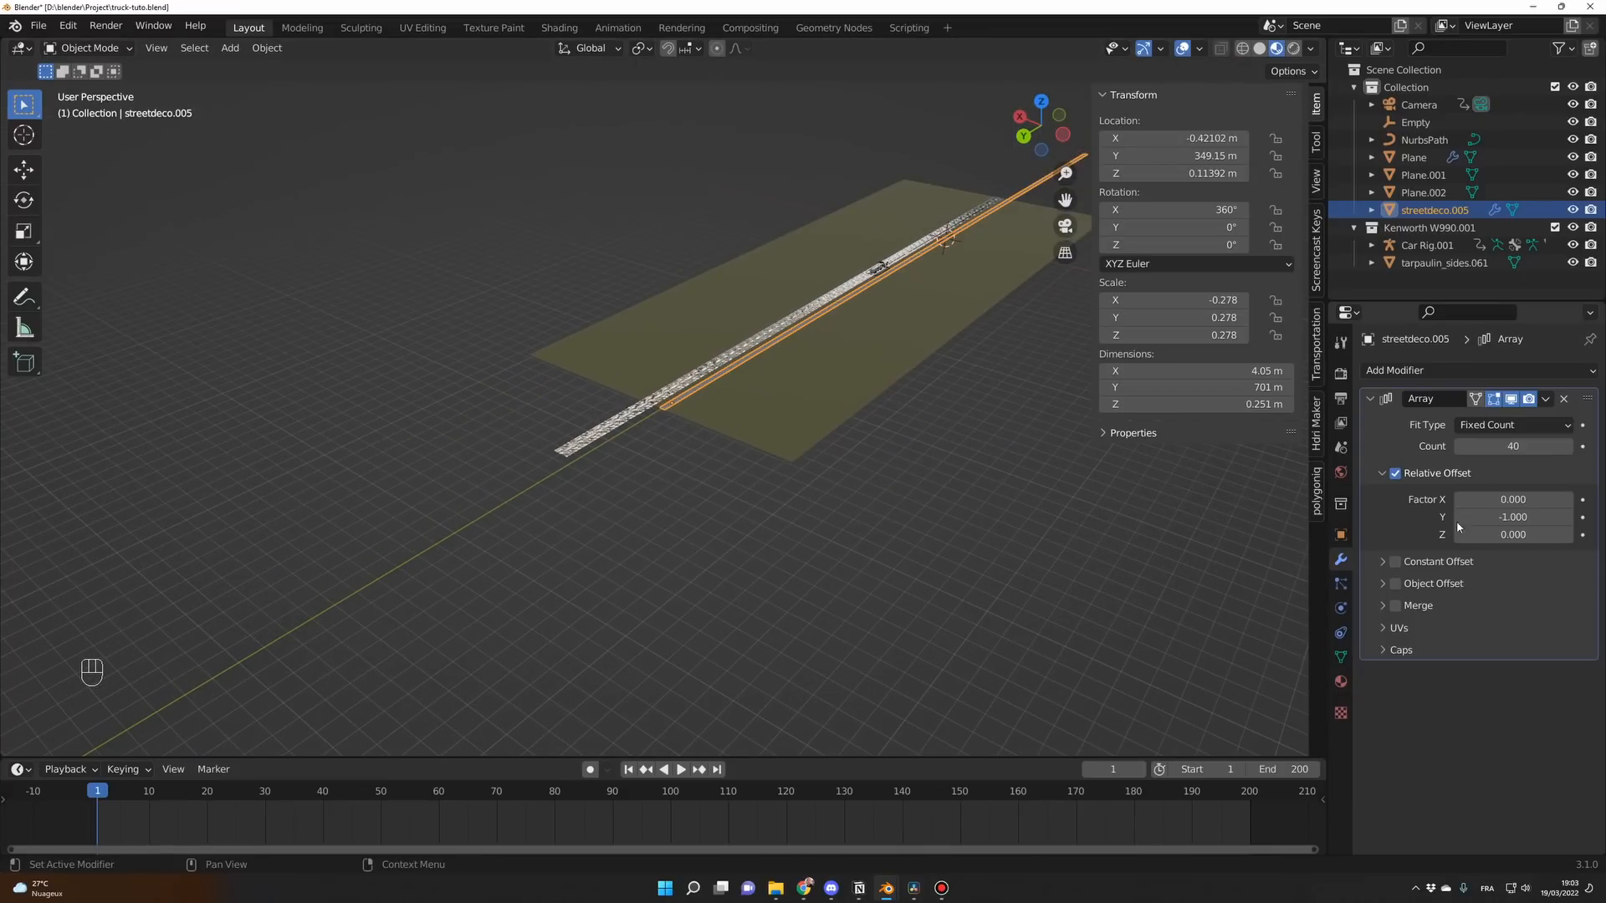
# Set the sidewalk's array count to 30.
pyautogui.click(1508, 446)
pyautogui.write('30')
pyautogui.press('Return')
pyautogui.moveTo(945, 502); pyautogui.dragTo(771, 557, button='middle')
pyautogui.scroll(4, 956, 534)
# Make a linked duplicate of the sidewalk and move it about 21.5 m along X to the other side of the road.
pyautogui.click(681, 499)
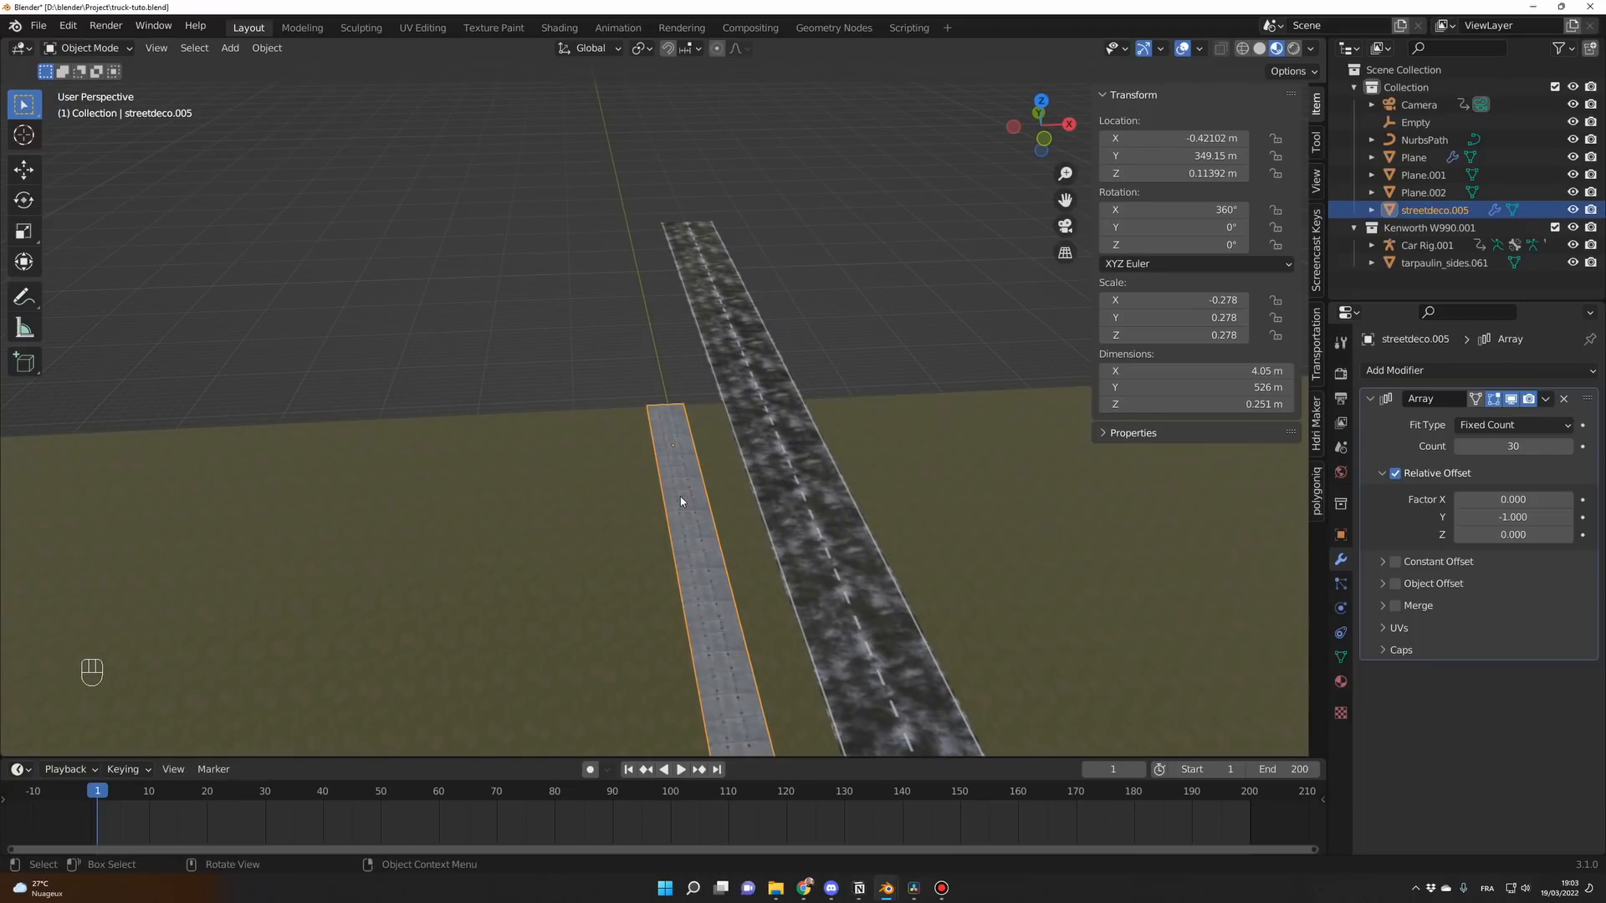
pyautogui.hotkey('alt', 'd')
pyautogui.press('g')
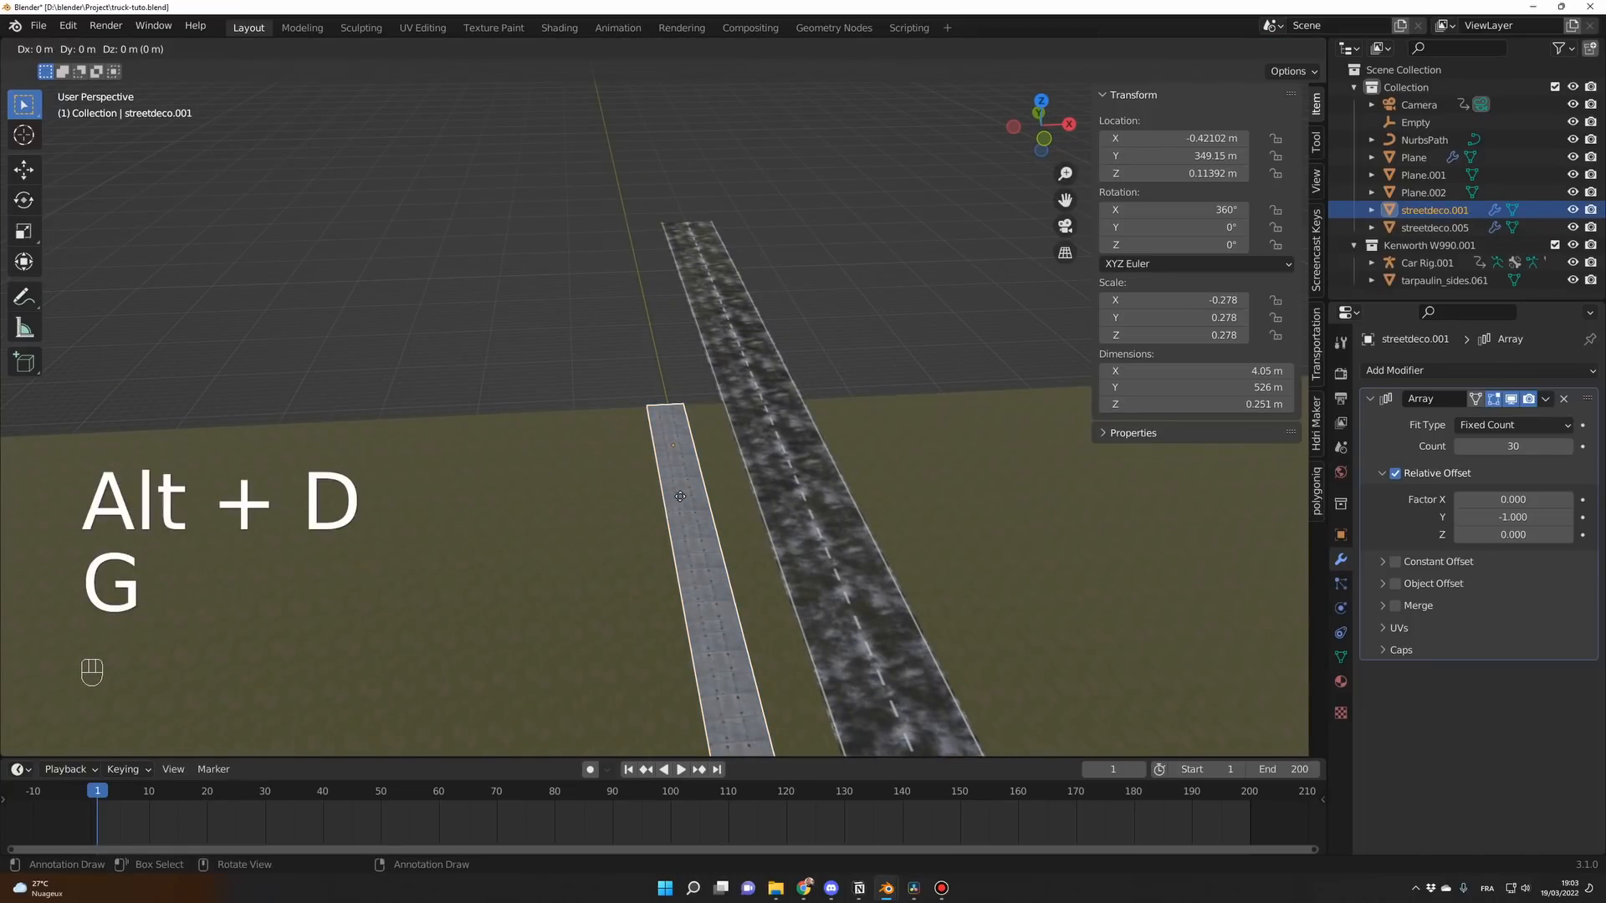
pyautogui.press('x')
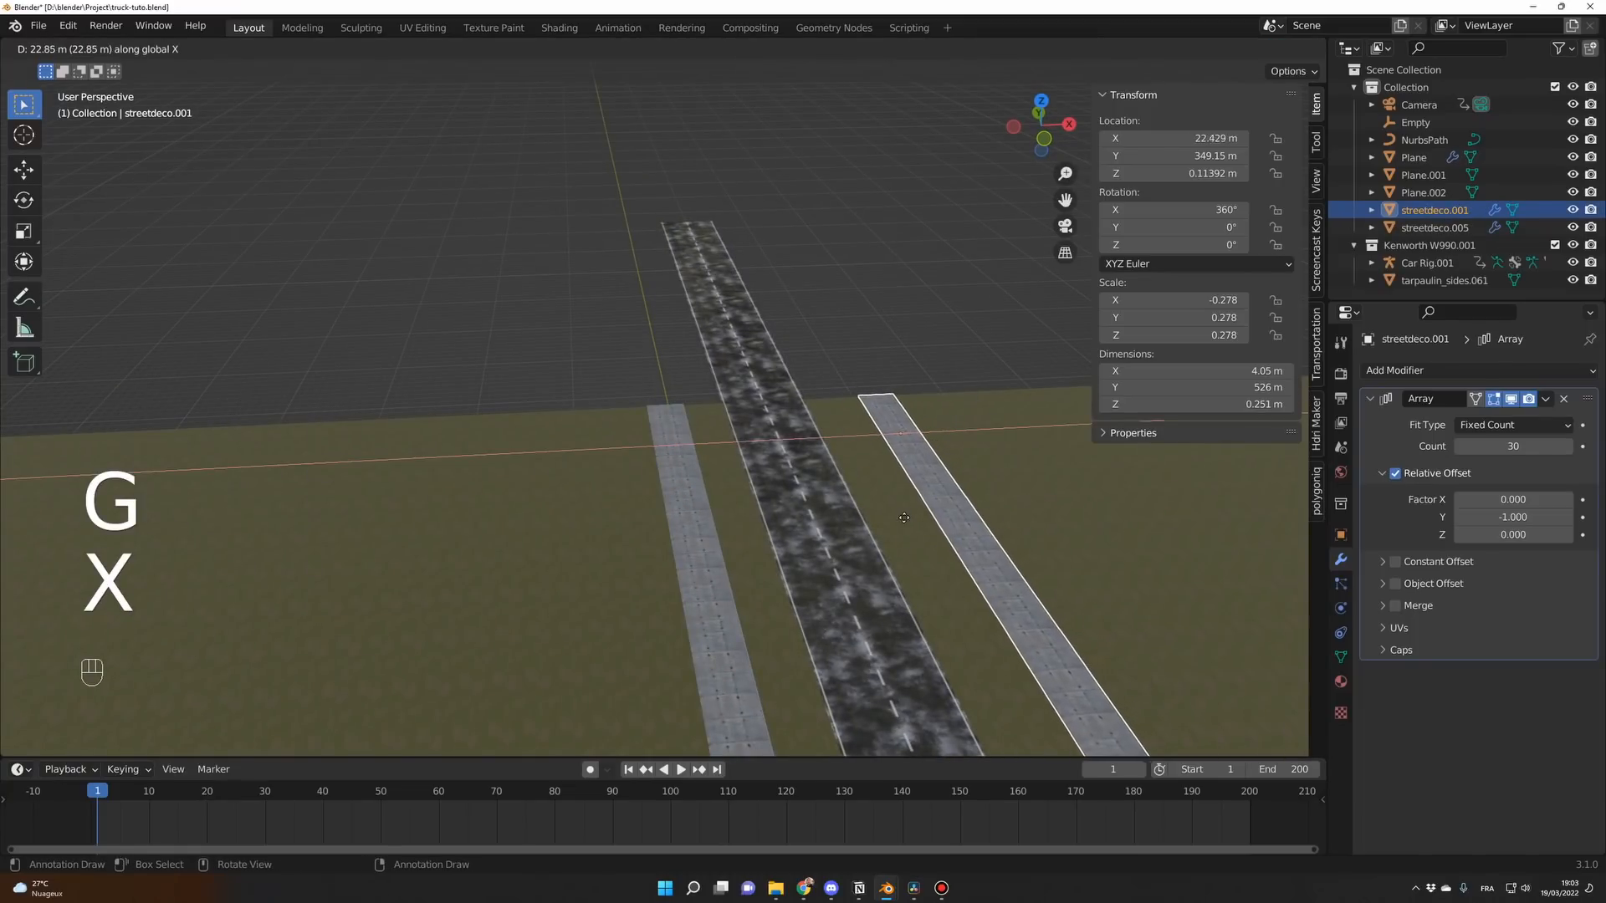
pyautogui.click(891, 517)
# Set the duplicated sidewalk's Z rotation to 180°.
pyautogui.click(1171, 245)
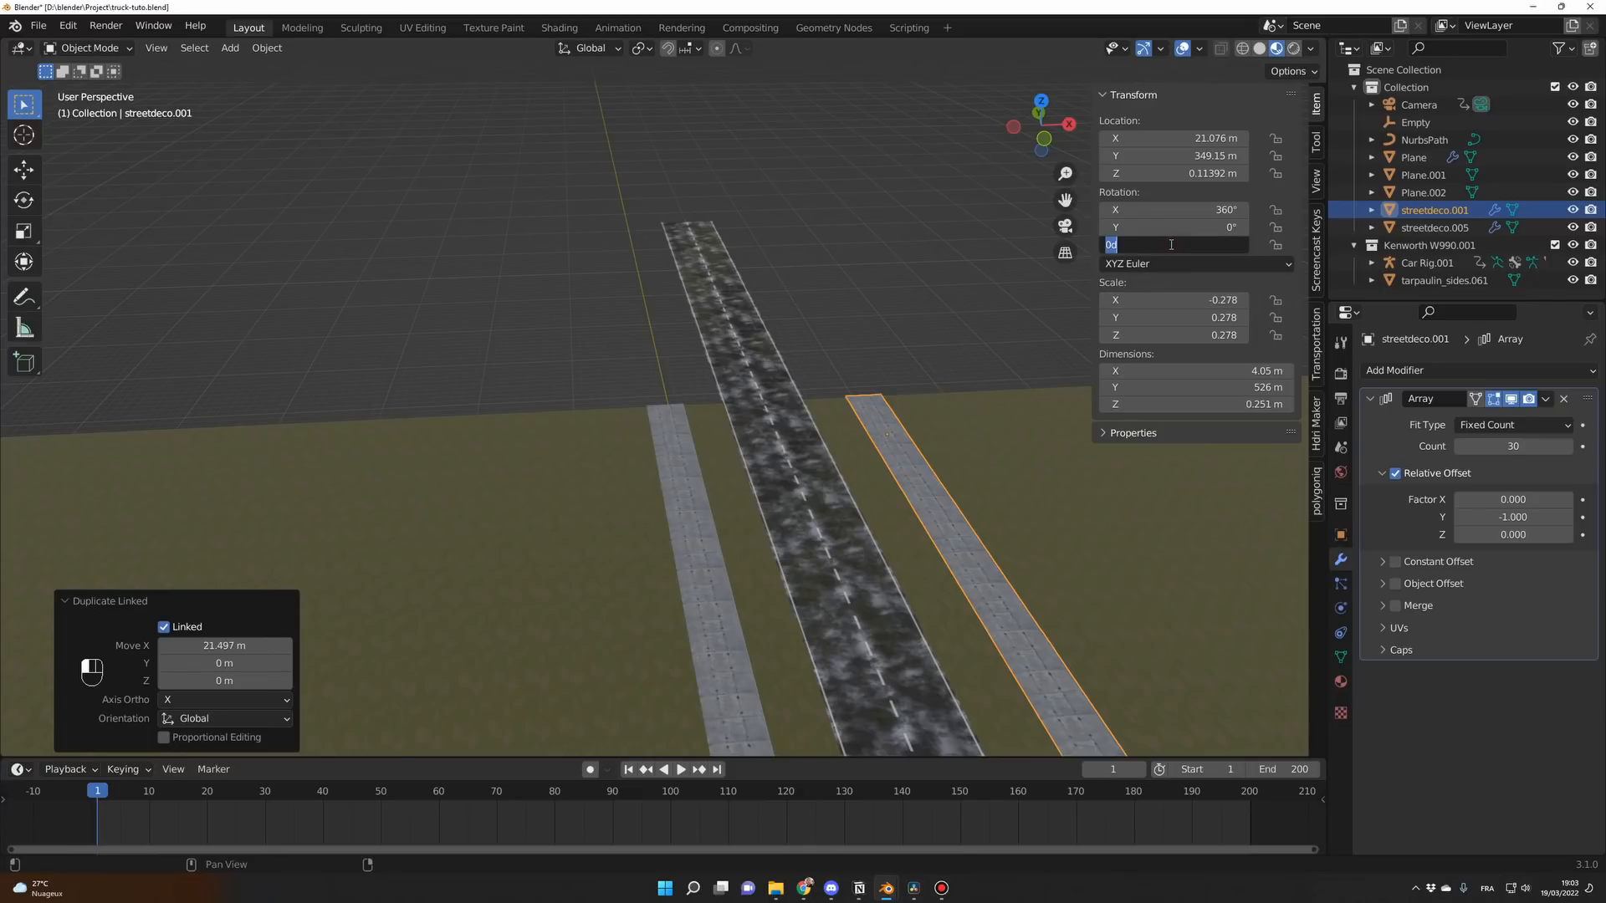
pyautogui.press('Return')
pyautogui.moveTo(929, 455); pyautogui.dragTo(1173, 489, button='middle')
pyautogui.scroll(-8, 891, 497)
pyautogui.moveTo(828, 501); pyautogui.dragTo(738, 539, button='middle')
# Move the duplicated sidewalk about -509.5 m along Y to line up with the ground's end, and check the scene around the truck.
pyautogui.press('g')
pyautogui.press('y')
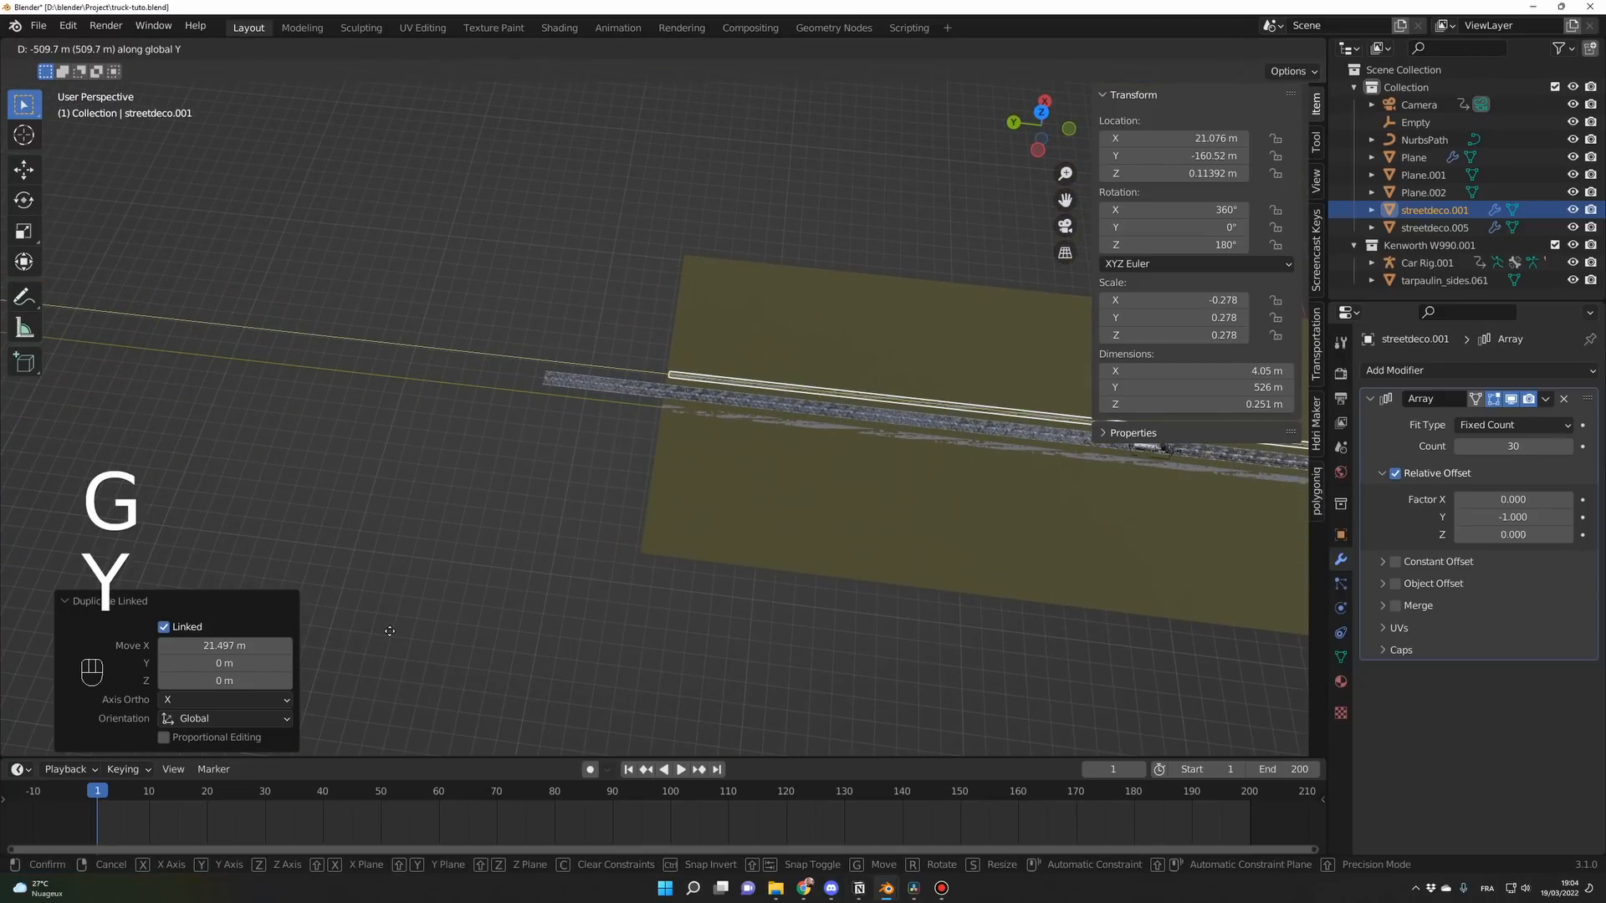
pyautogui.click(390, 631)
pyautogui.moveTo(670, 622); pyautogui.dragTo(725, 602, button='middle')
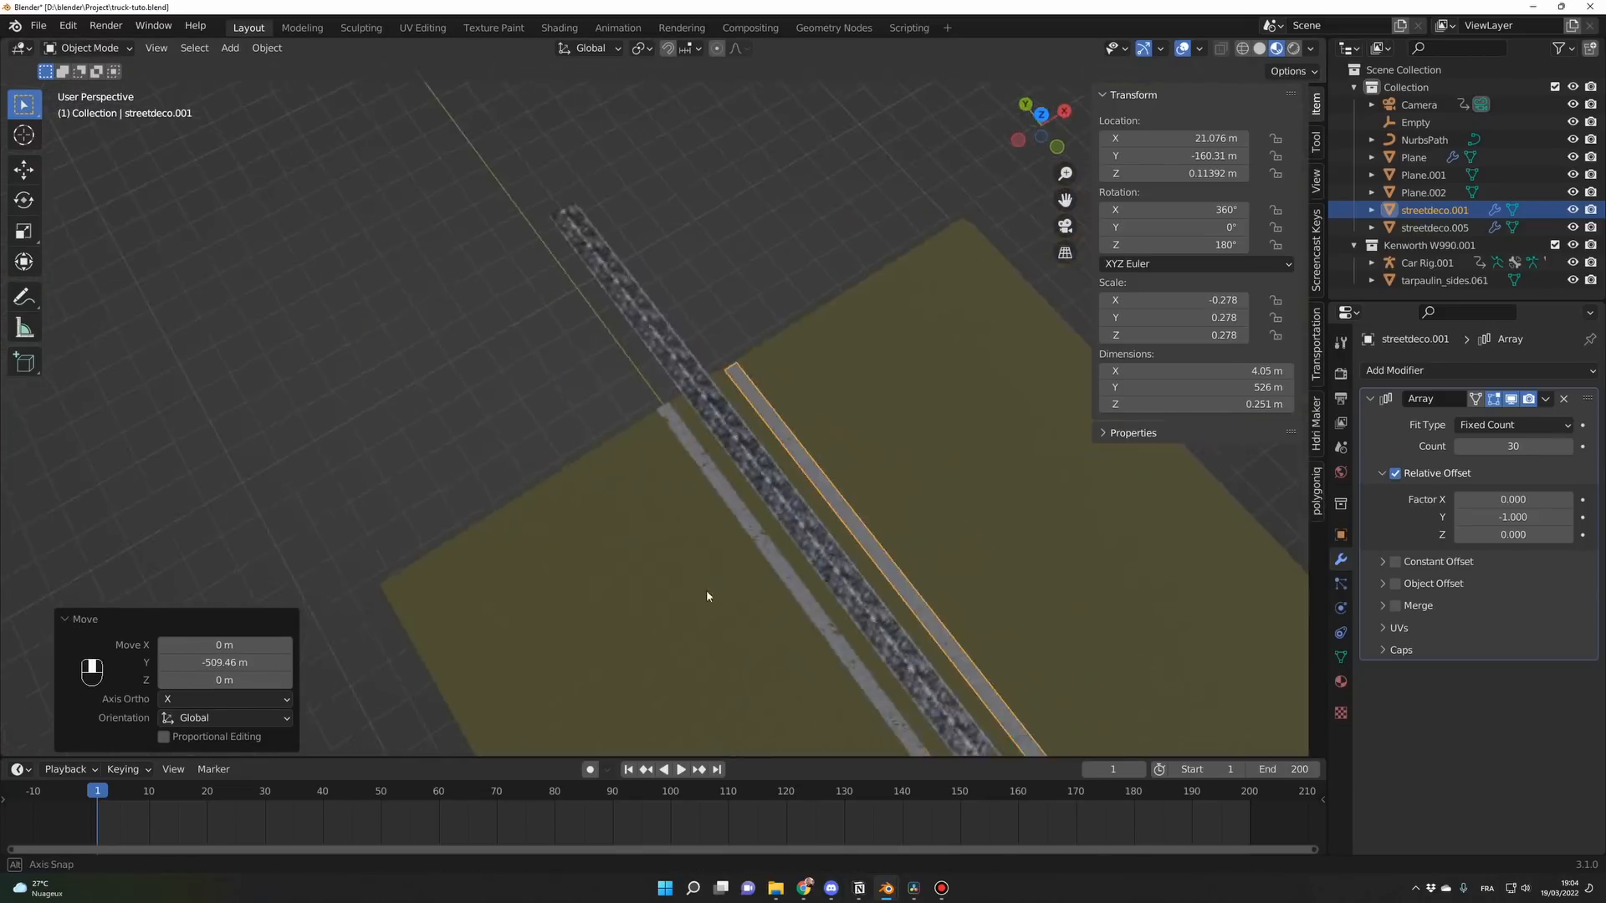
pyautogui.press('KP_0')
pyautogui.click(793, 505)
pyautogui.press('KP_0')
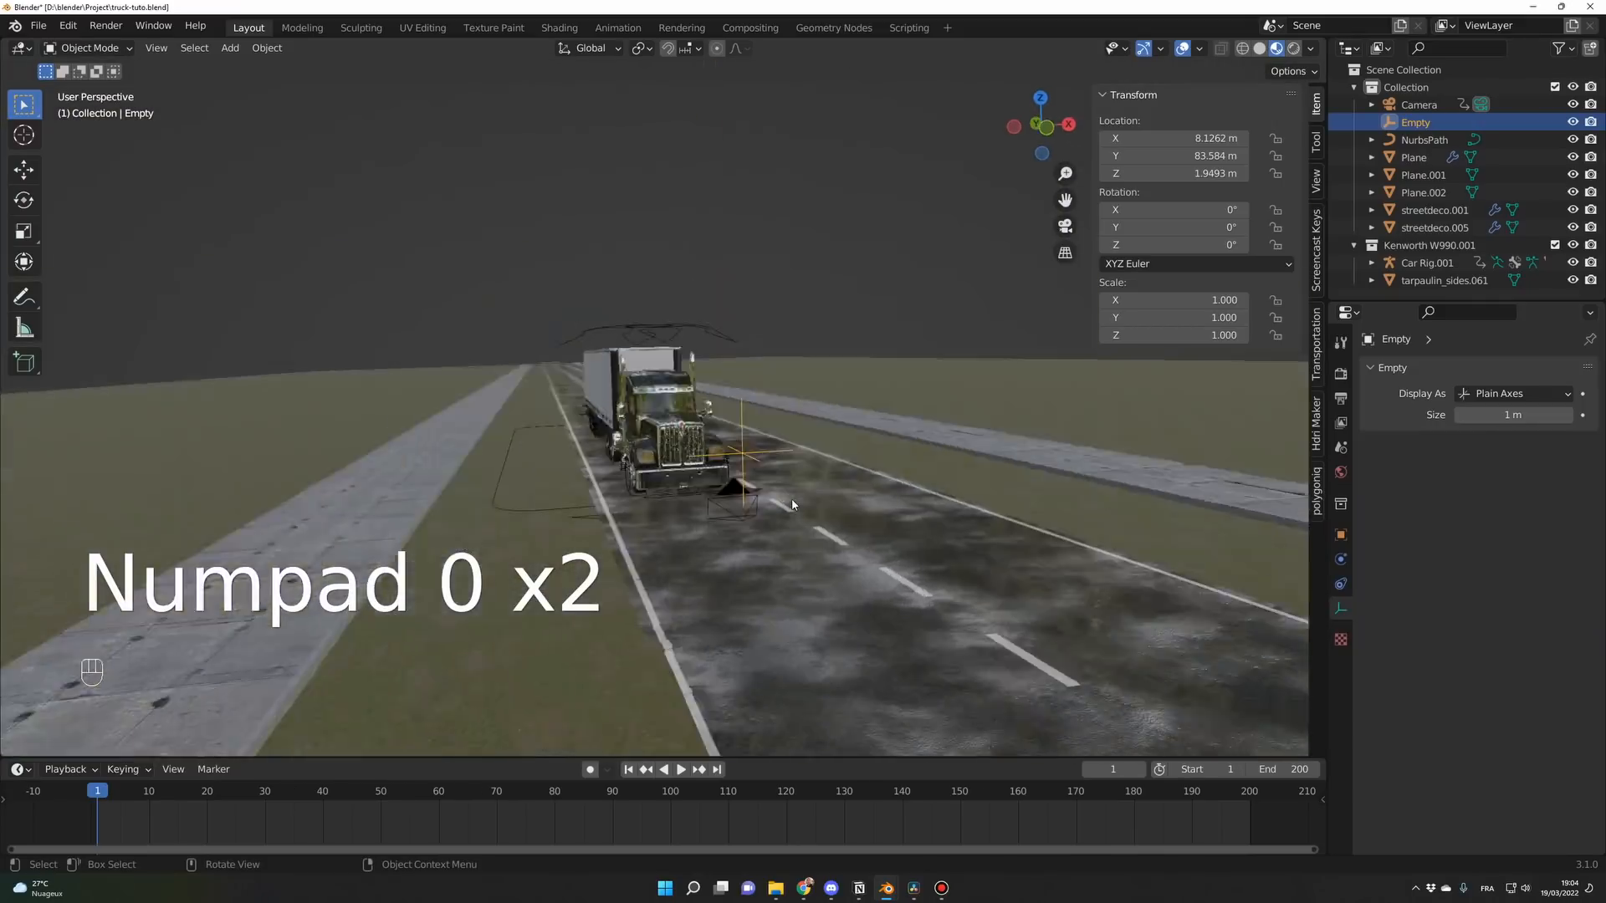
# Move the focus empty about 5.3 m along Y to the truck's front, keeping its height locked.
pyautogui.moveTo(793, 505); pyautogui.dragTo(820, 555, button='middle')
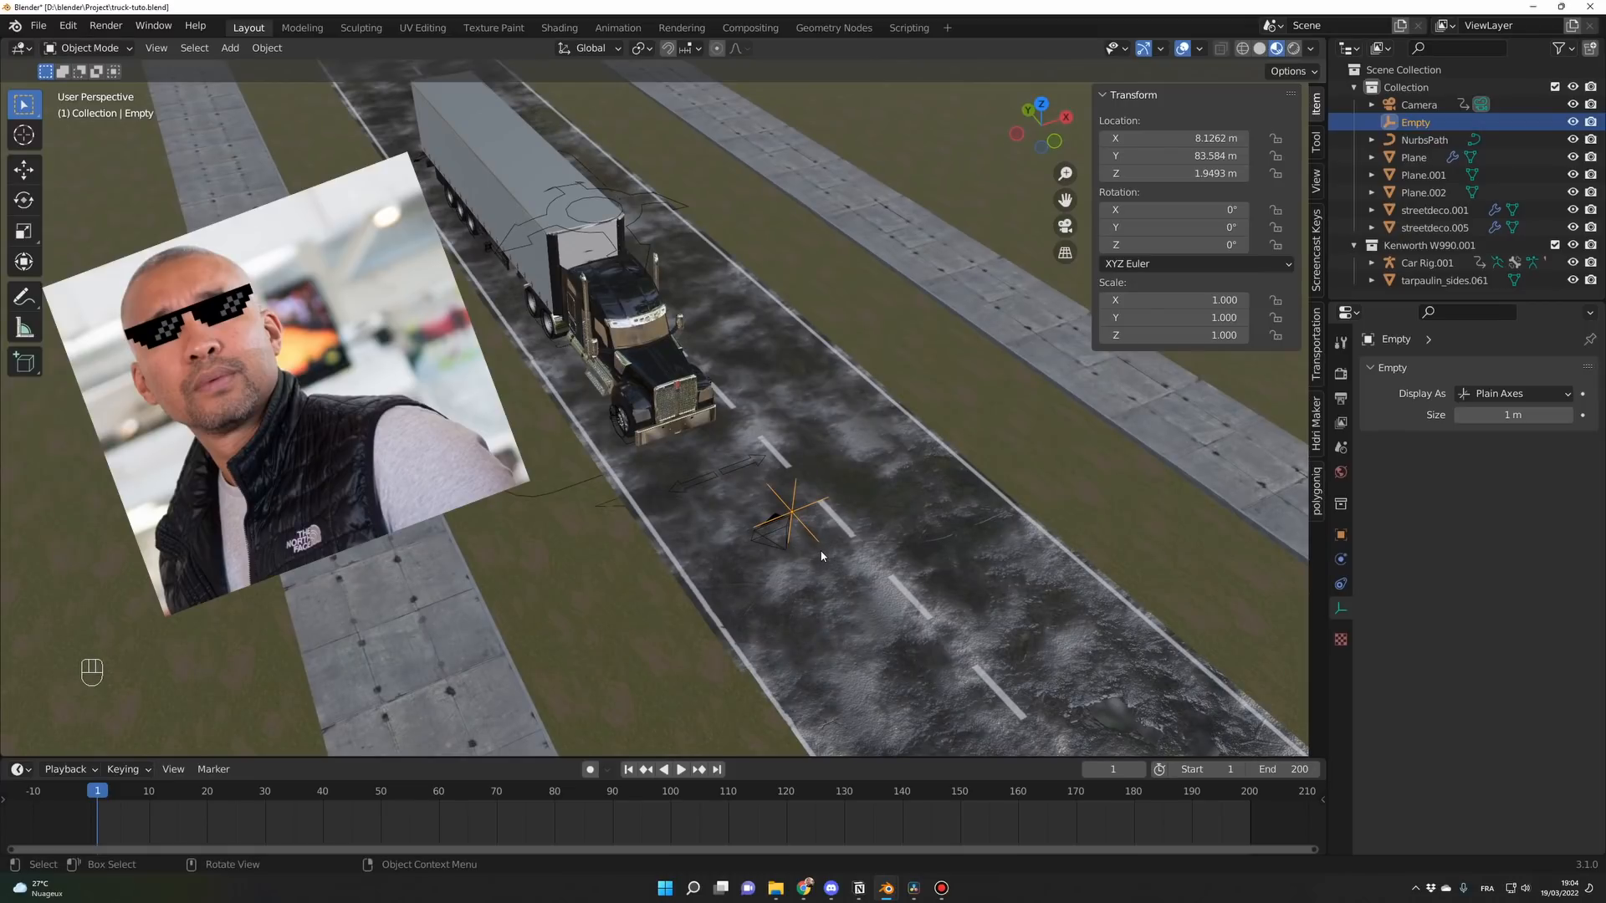
pyautogui.press('KP_7')
pyautogui.press('g')
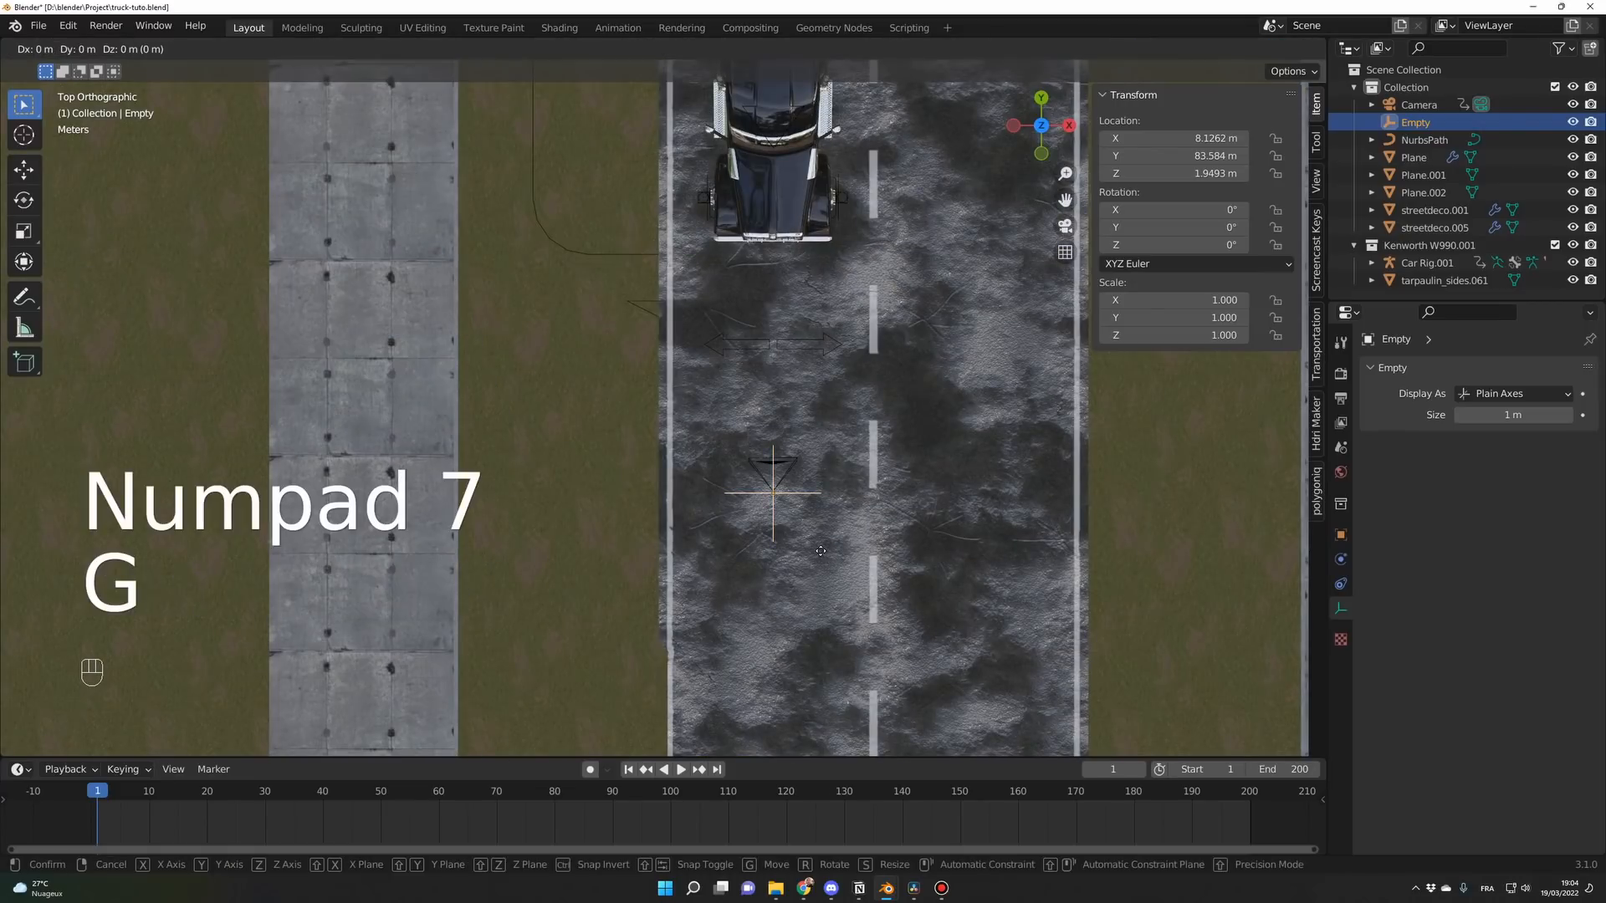
pyautogui.hotkey('shift', 'z')
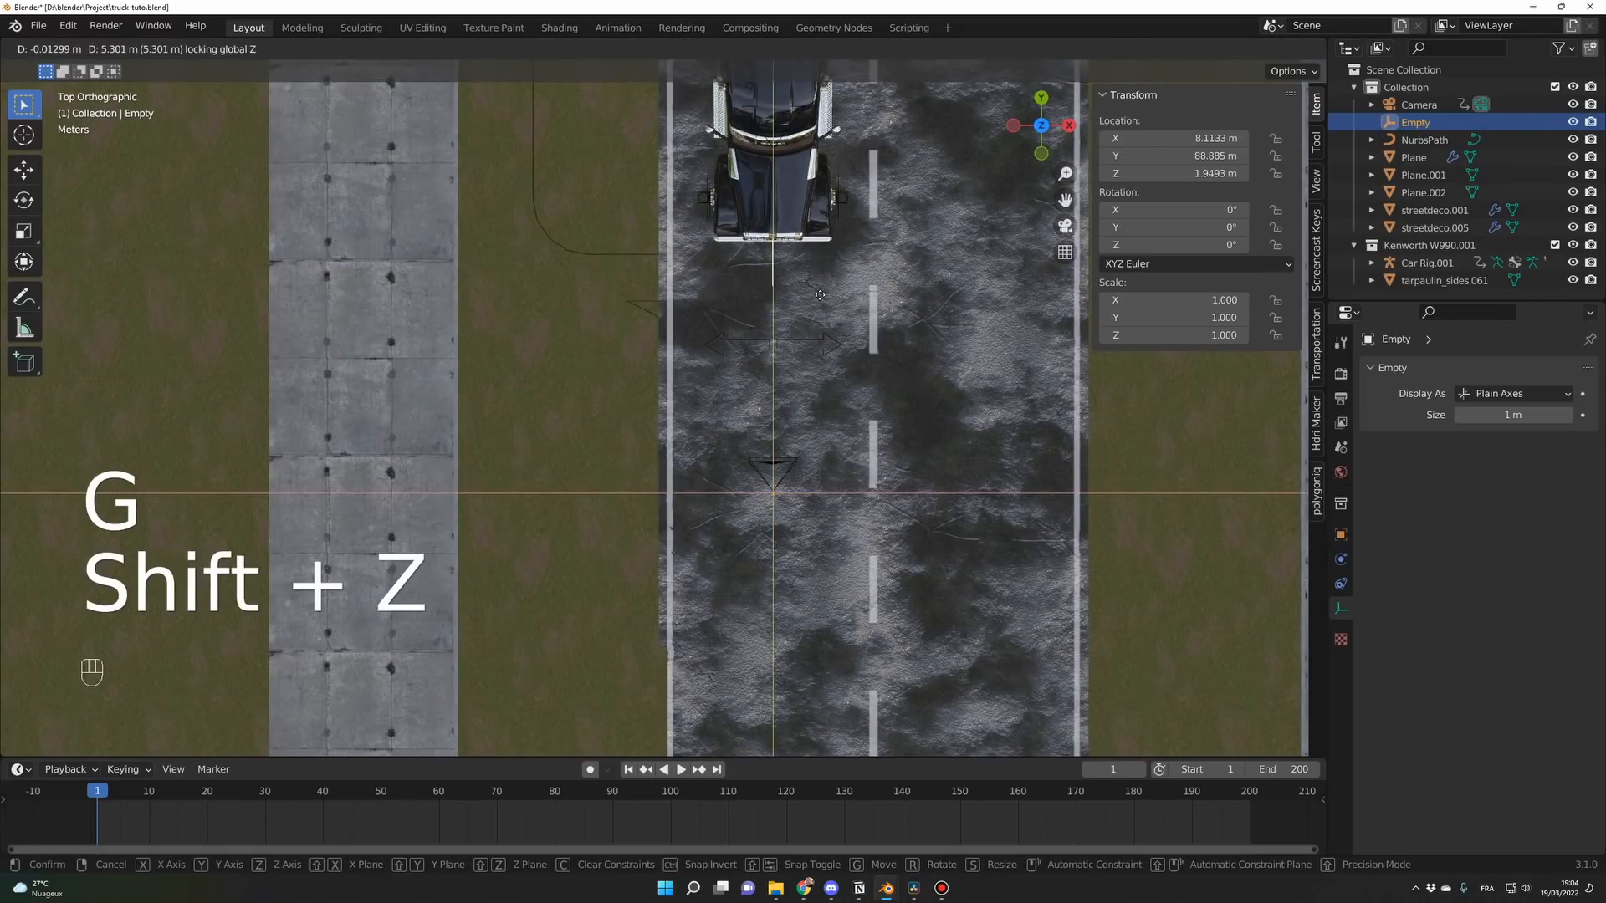
pyautogui.click(819, 294)
# Parent the empty to the truck's cab body with Object (Keep Transform) and check the focus through the camera.
pyautogui.moveTo(859, 368); pyautogui.dragTo(756, 364, button='middle')
pyautogui.scroll(3, 619, 378)
pyautogui.keyDown('shift'); pyautogui.click(573, 379); pyautogui.keyUp('shift')
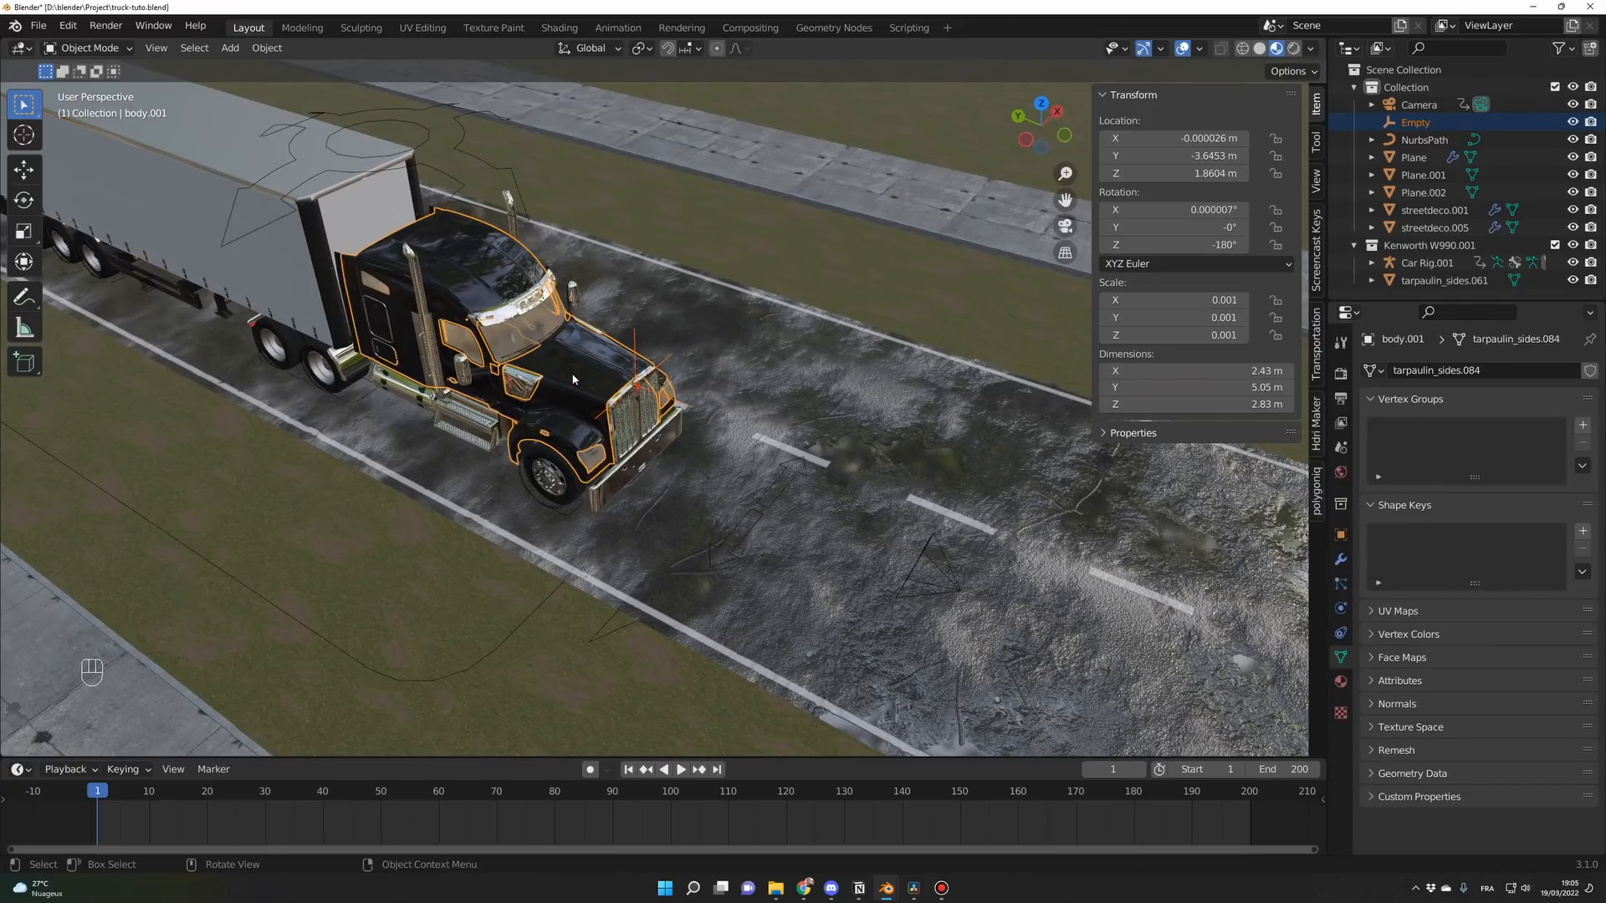
pyautogui.hotkey('ctrl', 'p')
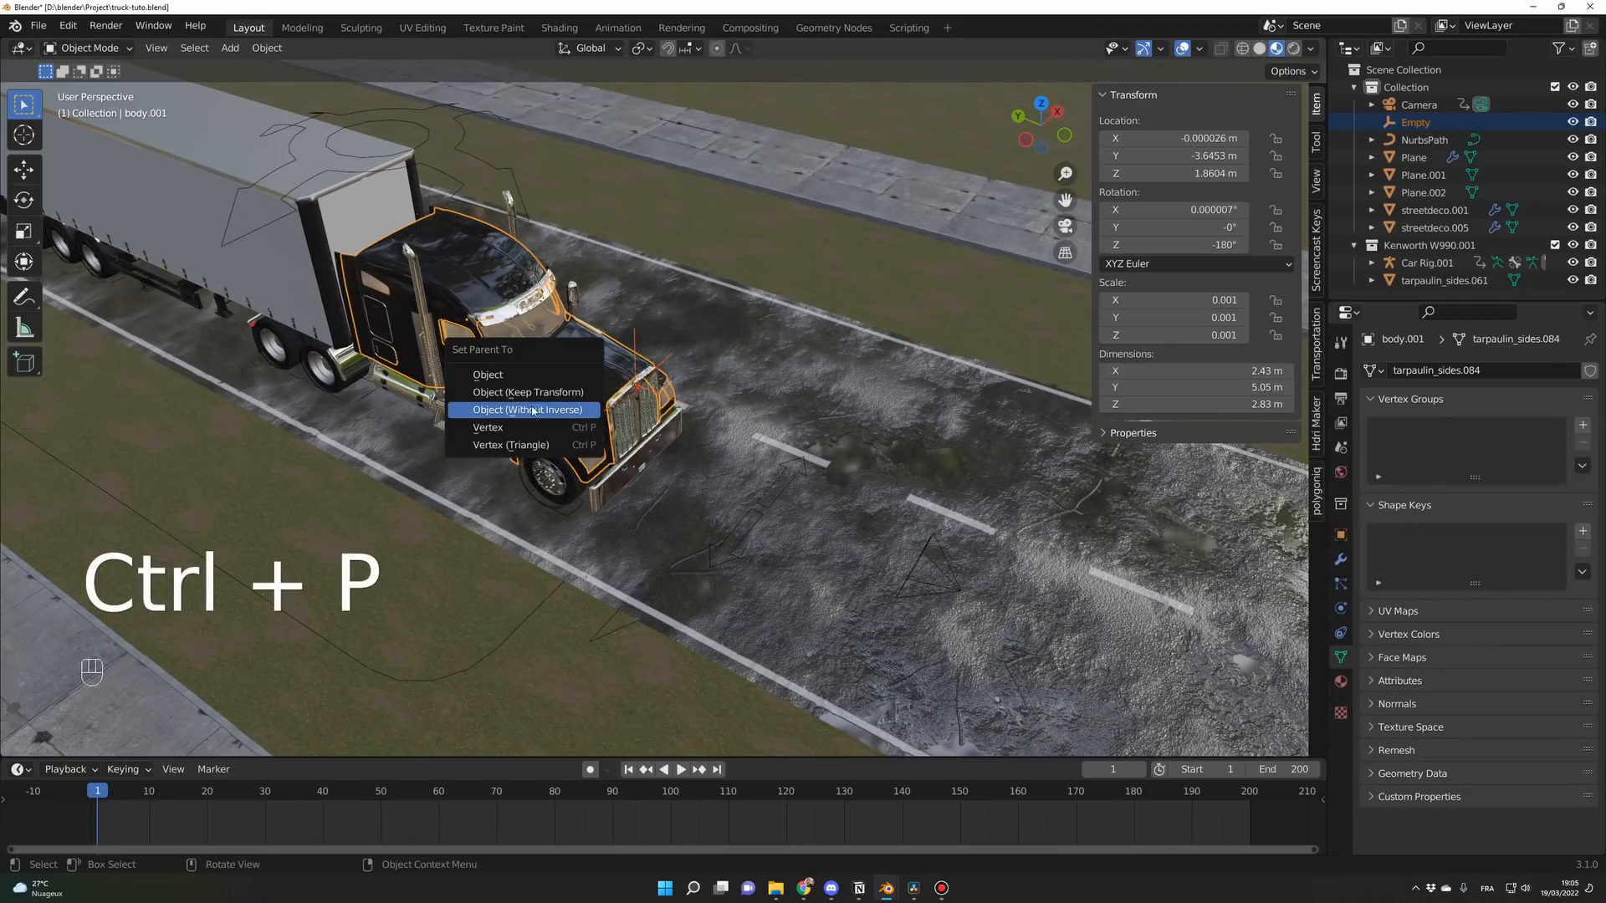
pyautogui.click(542, 395)
pyautogui.press('KP_0')
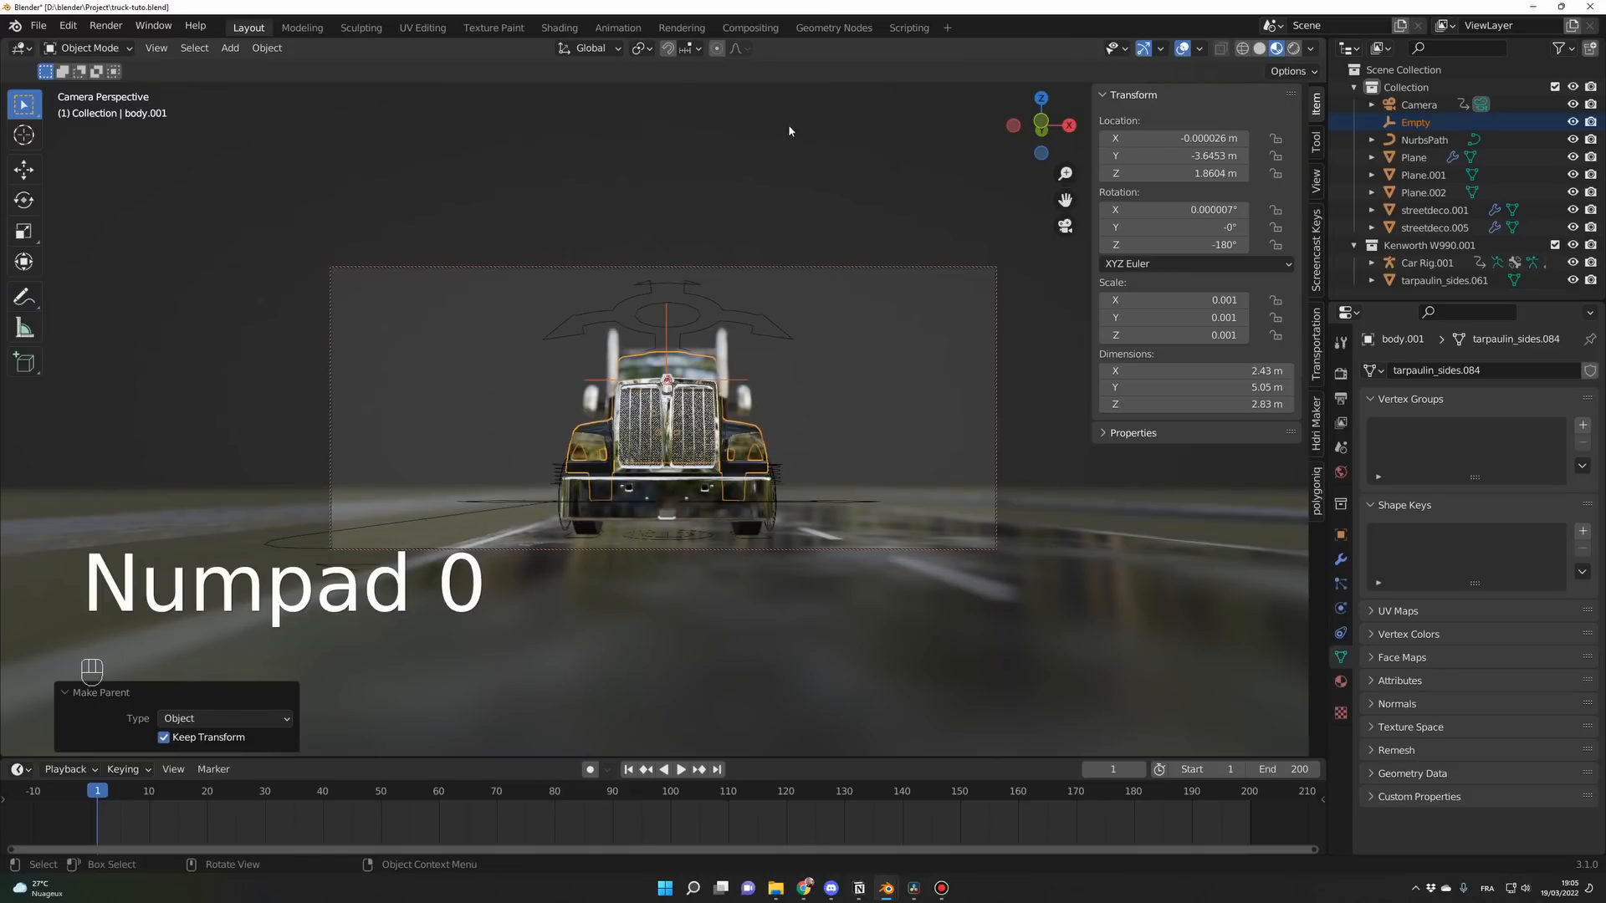
pyautogui.click(790, 152)
pyautogui.press('KP_0')
pyautogui.press('KP_0')
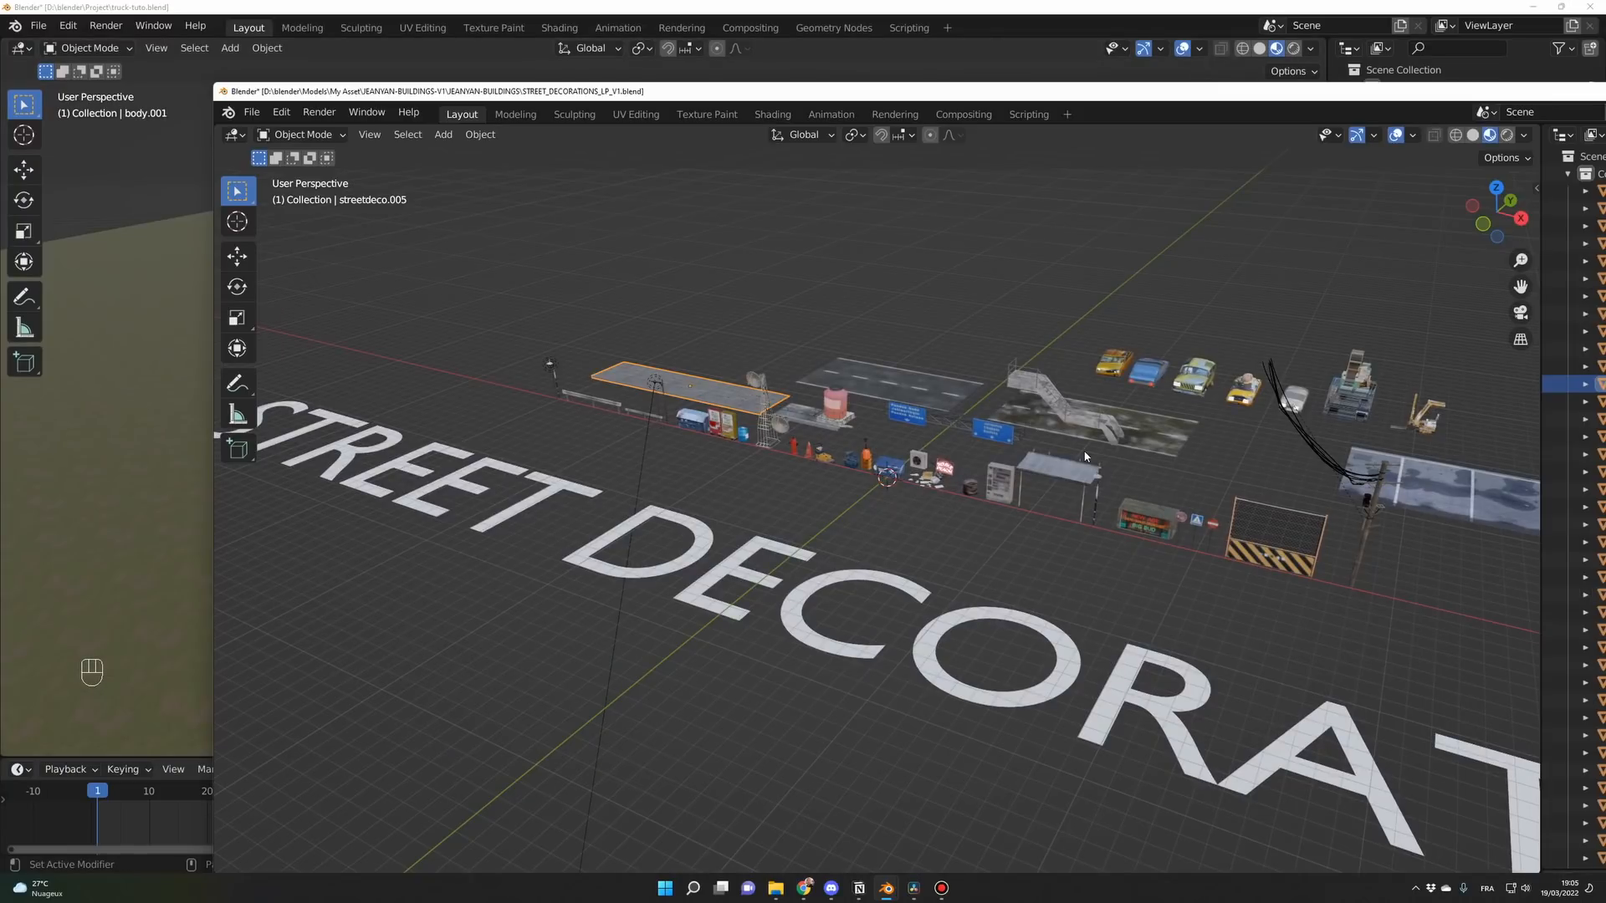
# Examine the street decoration assets and how buildings, trailers and power poles are arranged around the road in the dressed scene.
pyautogui.moveTo(1085, 455); pyautogui.dragTo(1077, 454, button='middle')
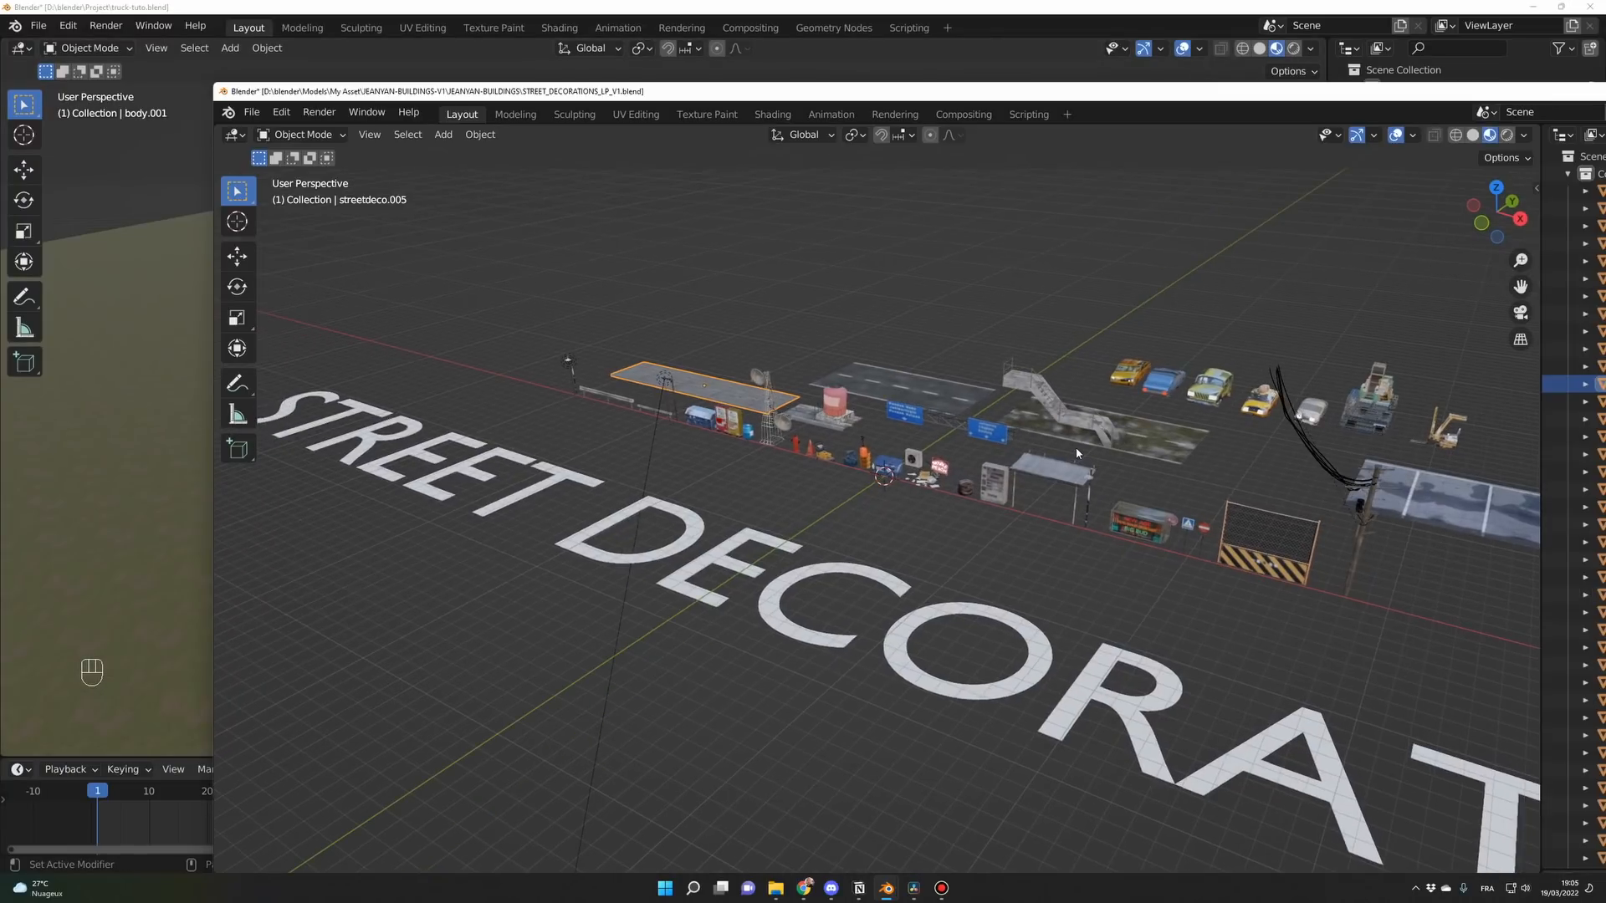
pyautogui.scroll(-2, 1102, 449)
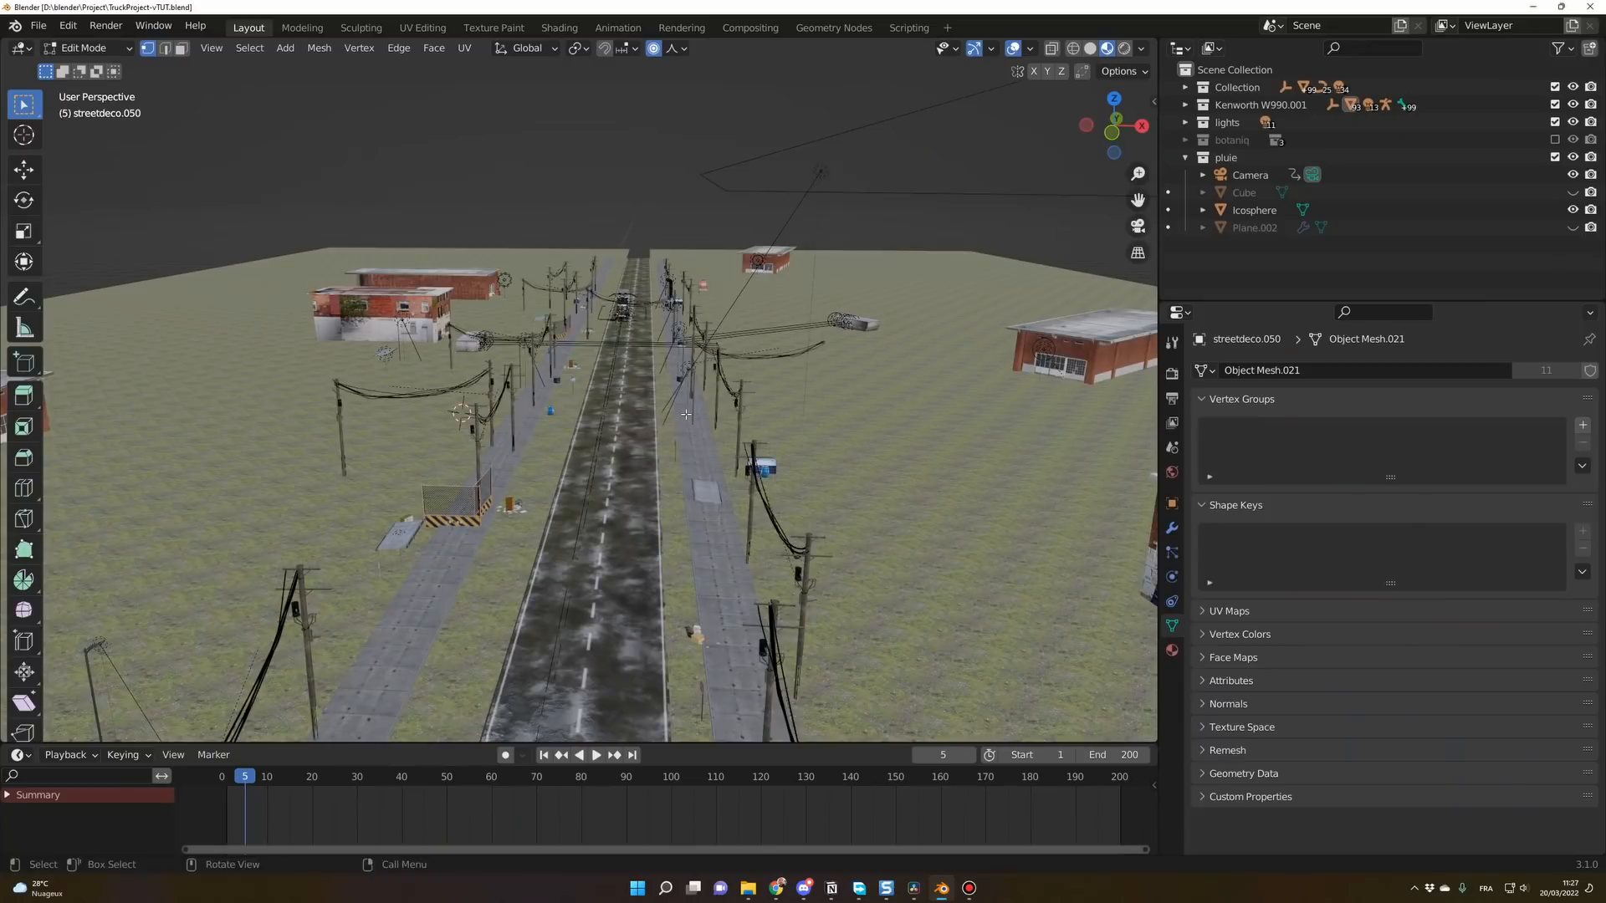
pyautogui.moveTo(585, 419); pyautogui.dragTo(653, 477, button='middle')
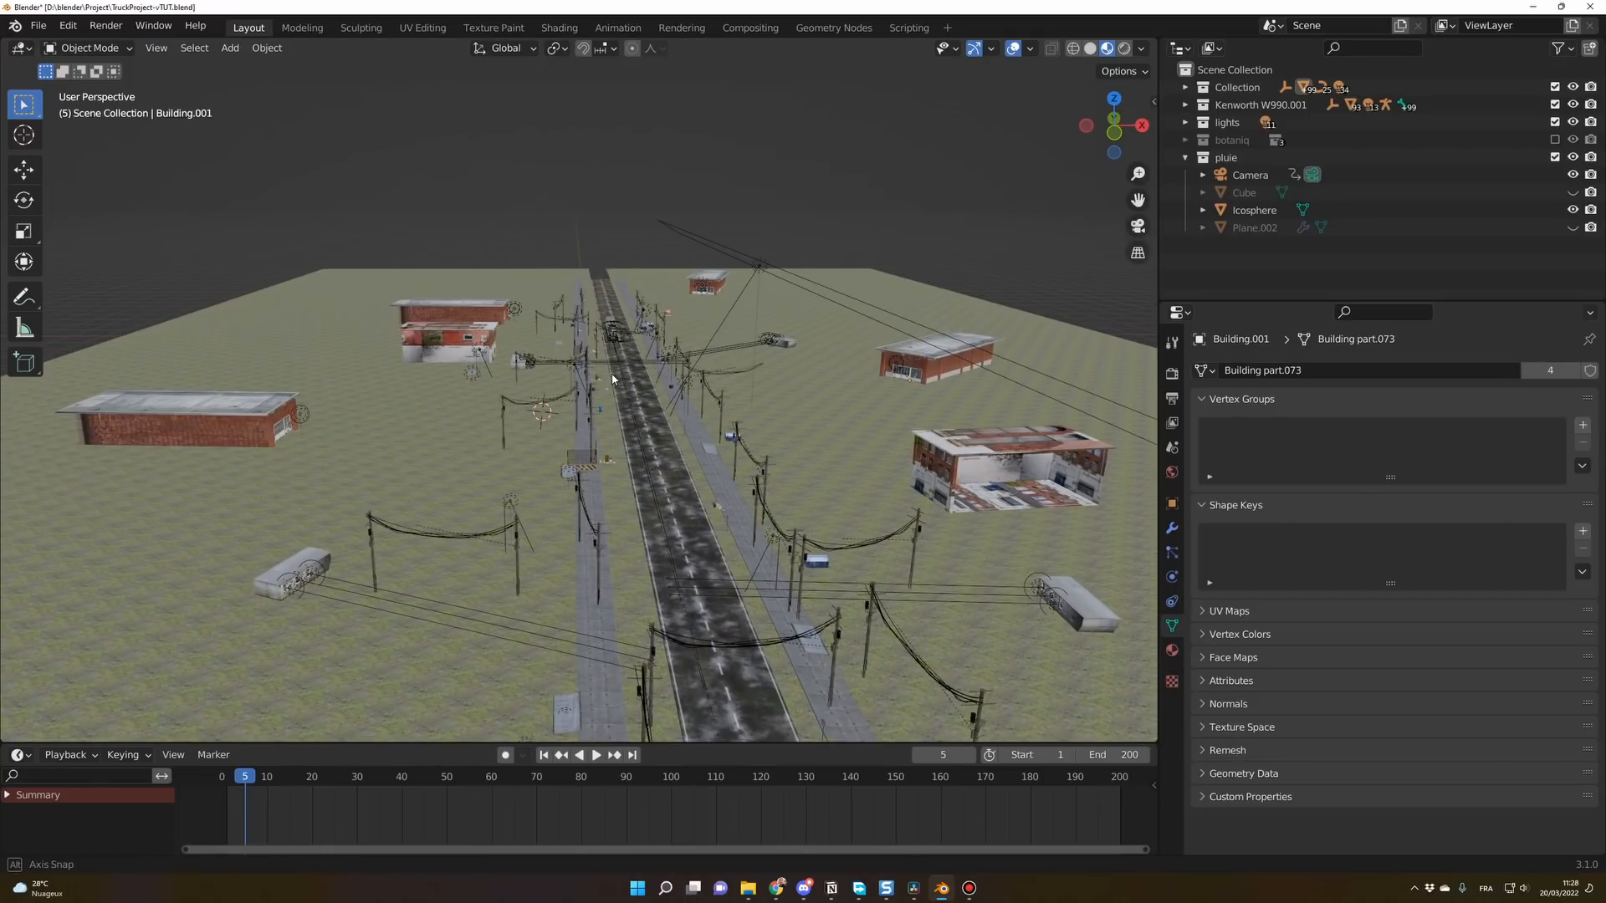
pyautogui.moveTo(612, 378); pyautogui.dragTo(409, 393, button='middle')
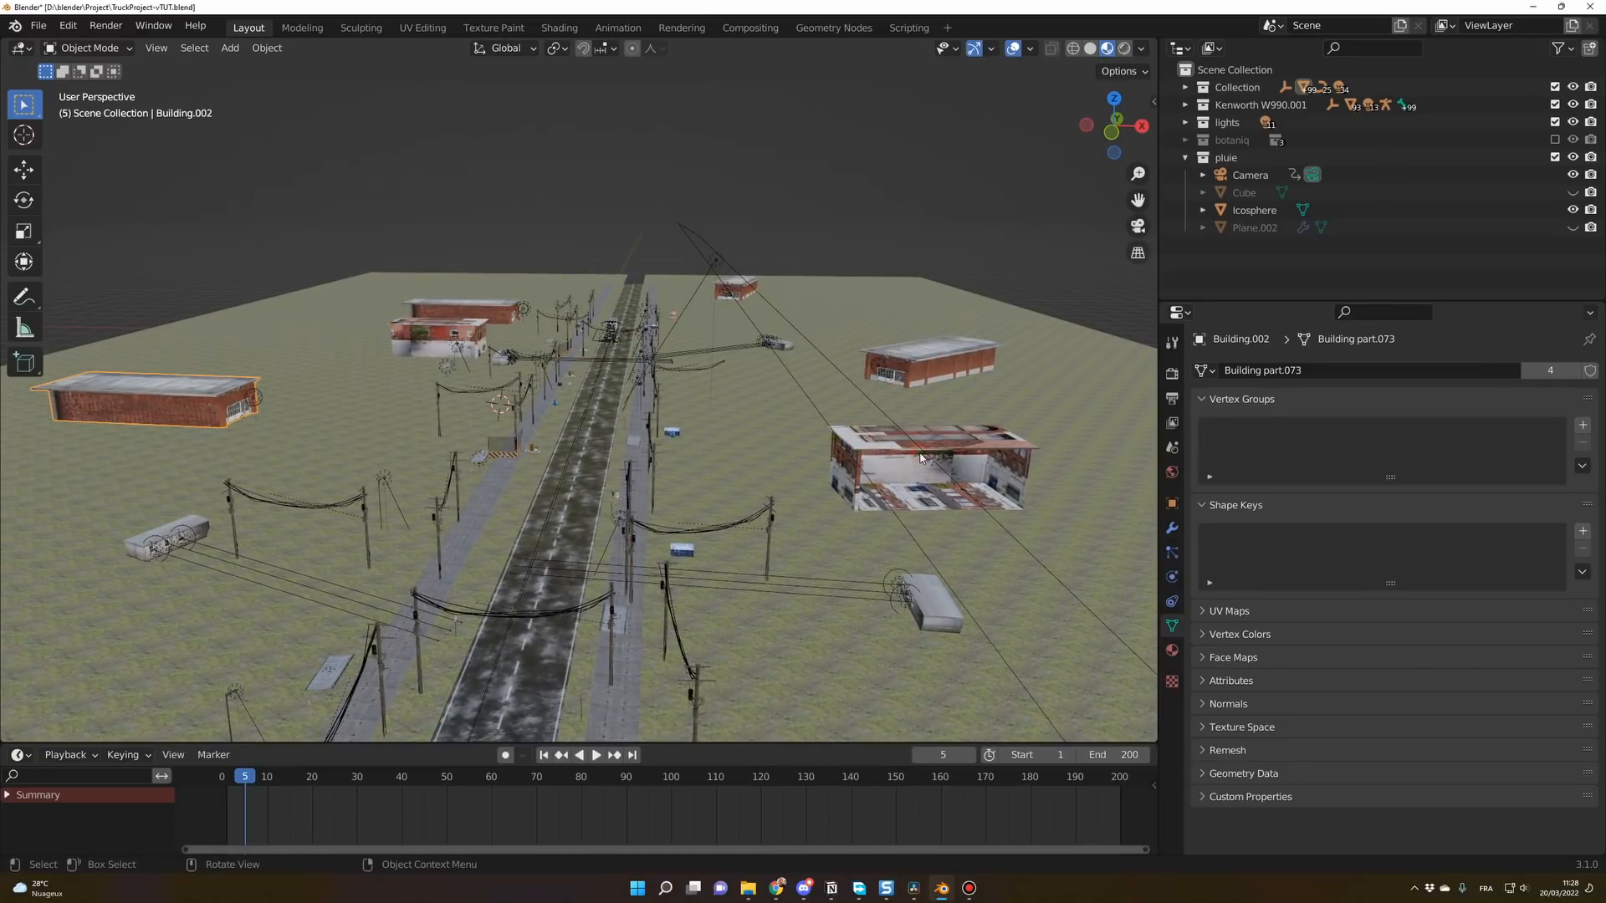
pyautogui.click(194, 528)
pyautogui.moveTo(586, 368); pyautogui.dragTo(272, 547, button='middle')
pyautogui.click(194, 579)
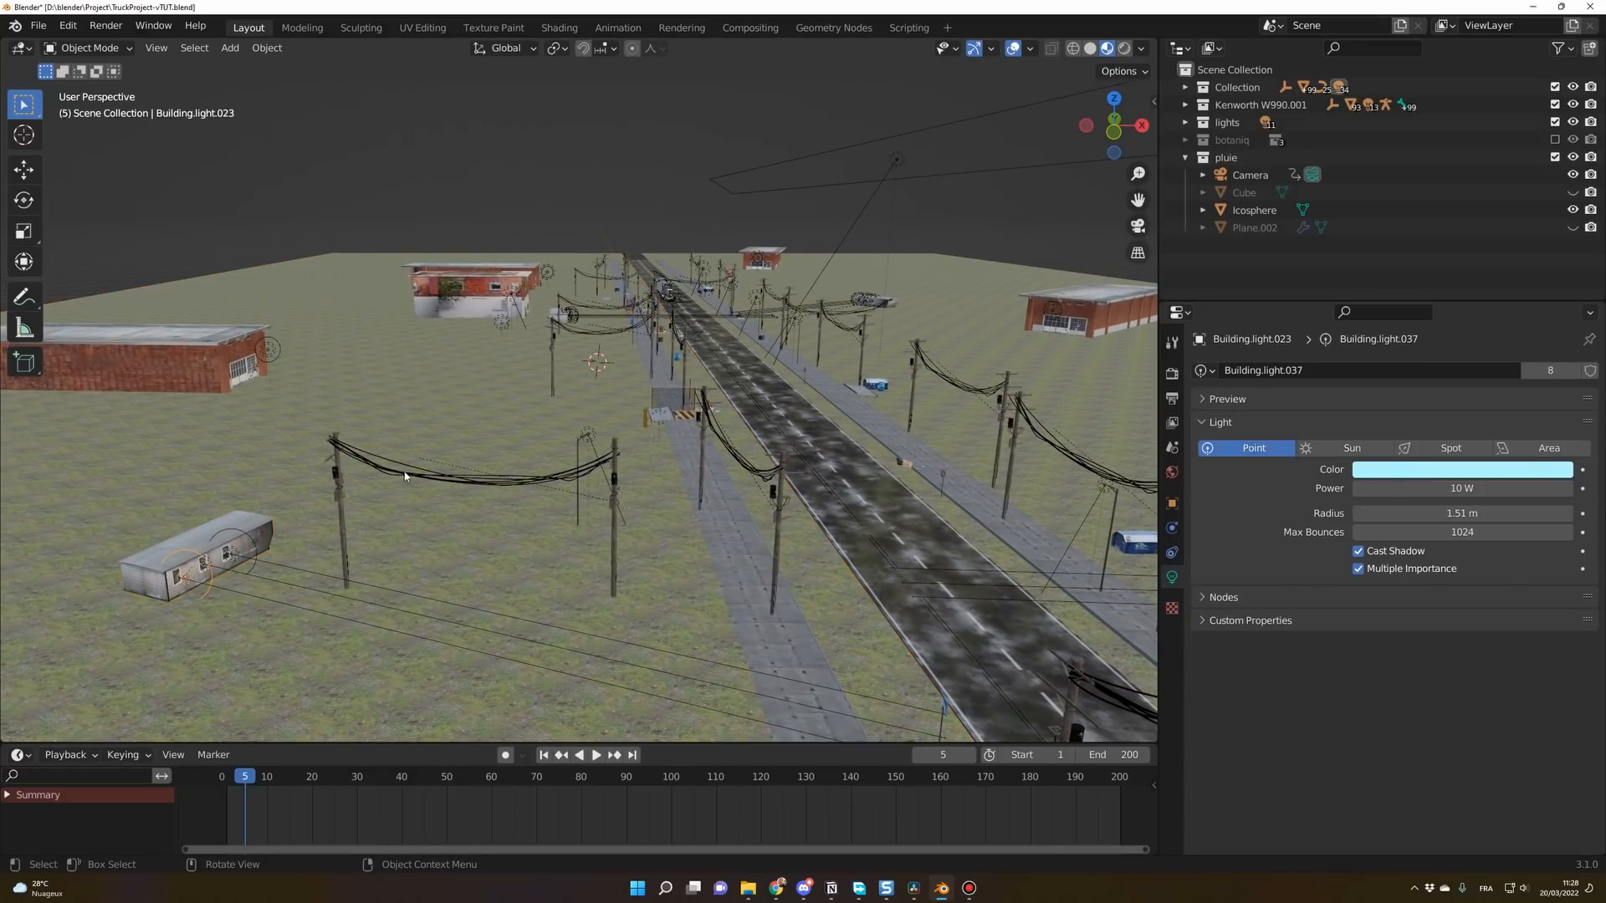
pyautogui.scroll(-2, 398, 457)
pyautogui.moveTo(411, 482); pyautogui.dragTo(405, 491, button='middle')
pyautogui.moveTo(405, 491); pyautogui.dragTo(399, 493, button='middle')
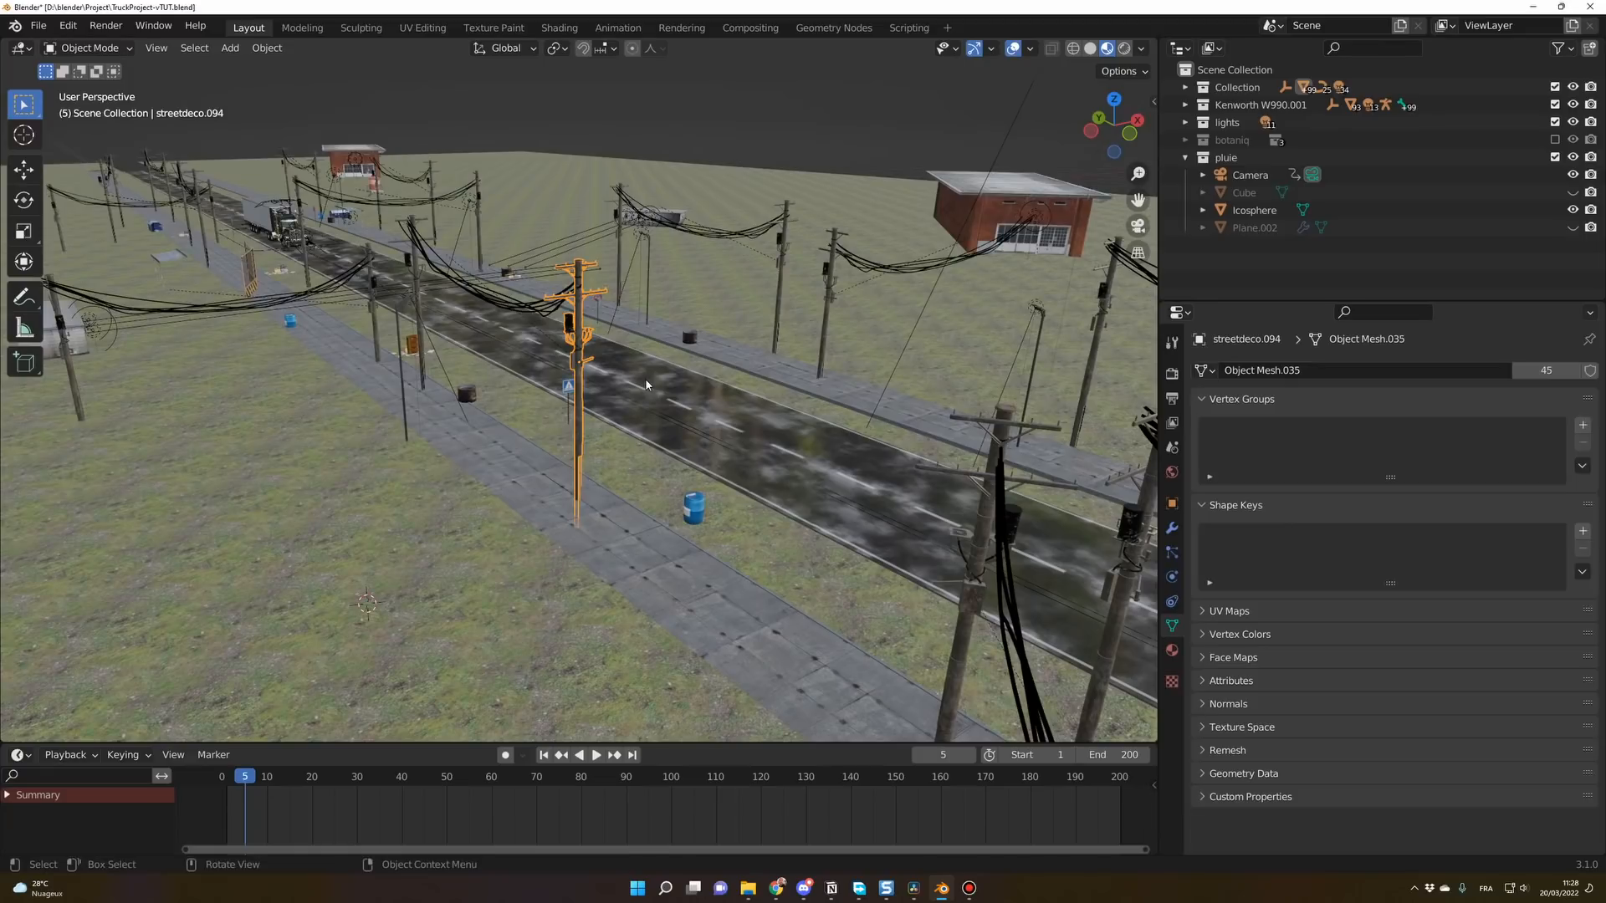
pyautogui.moveTo(645, 380); pyautogui.dragTo(613, 342, button='middle')
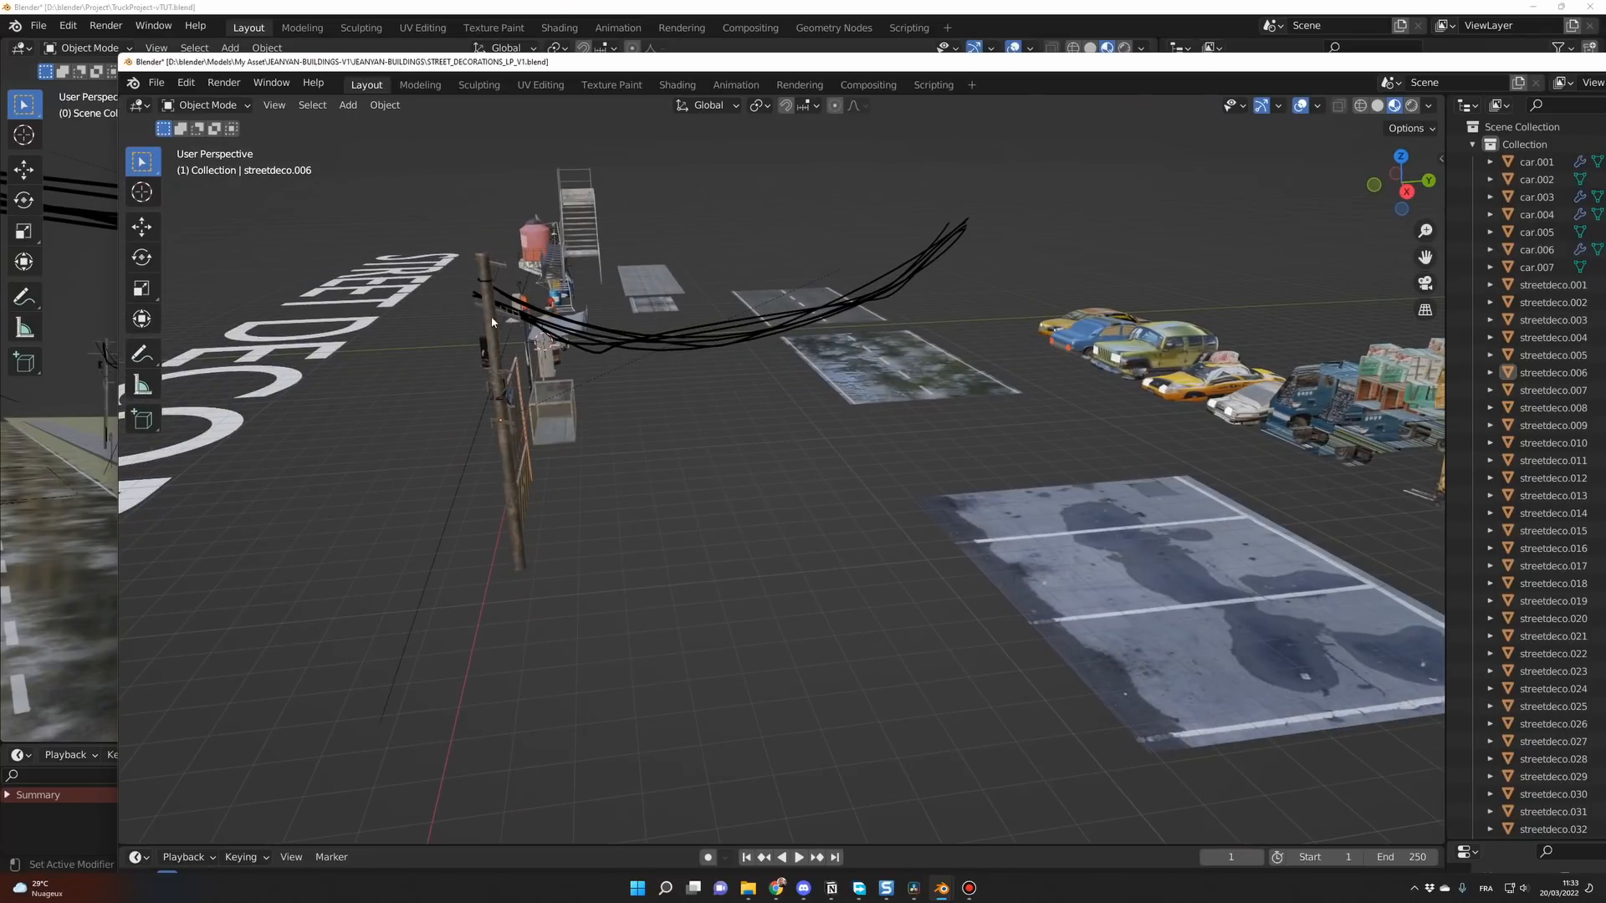
# Select the utility pole and its cables in the street decorations file, and review the truck shot on the DaVinci Resolve timeline.
pyautogui.click(492, 322)
pyautogui.keyDown('shift'); pyautogui.click(699, 368); pyautogui.keyUp('shift')
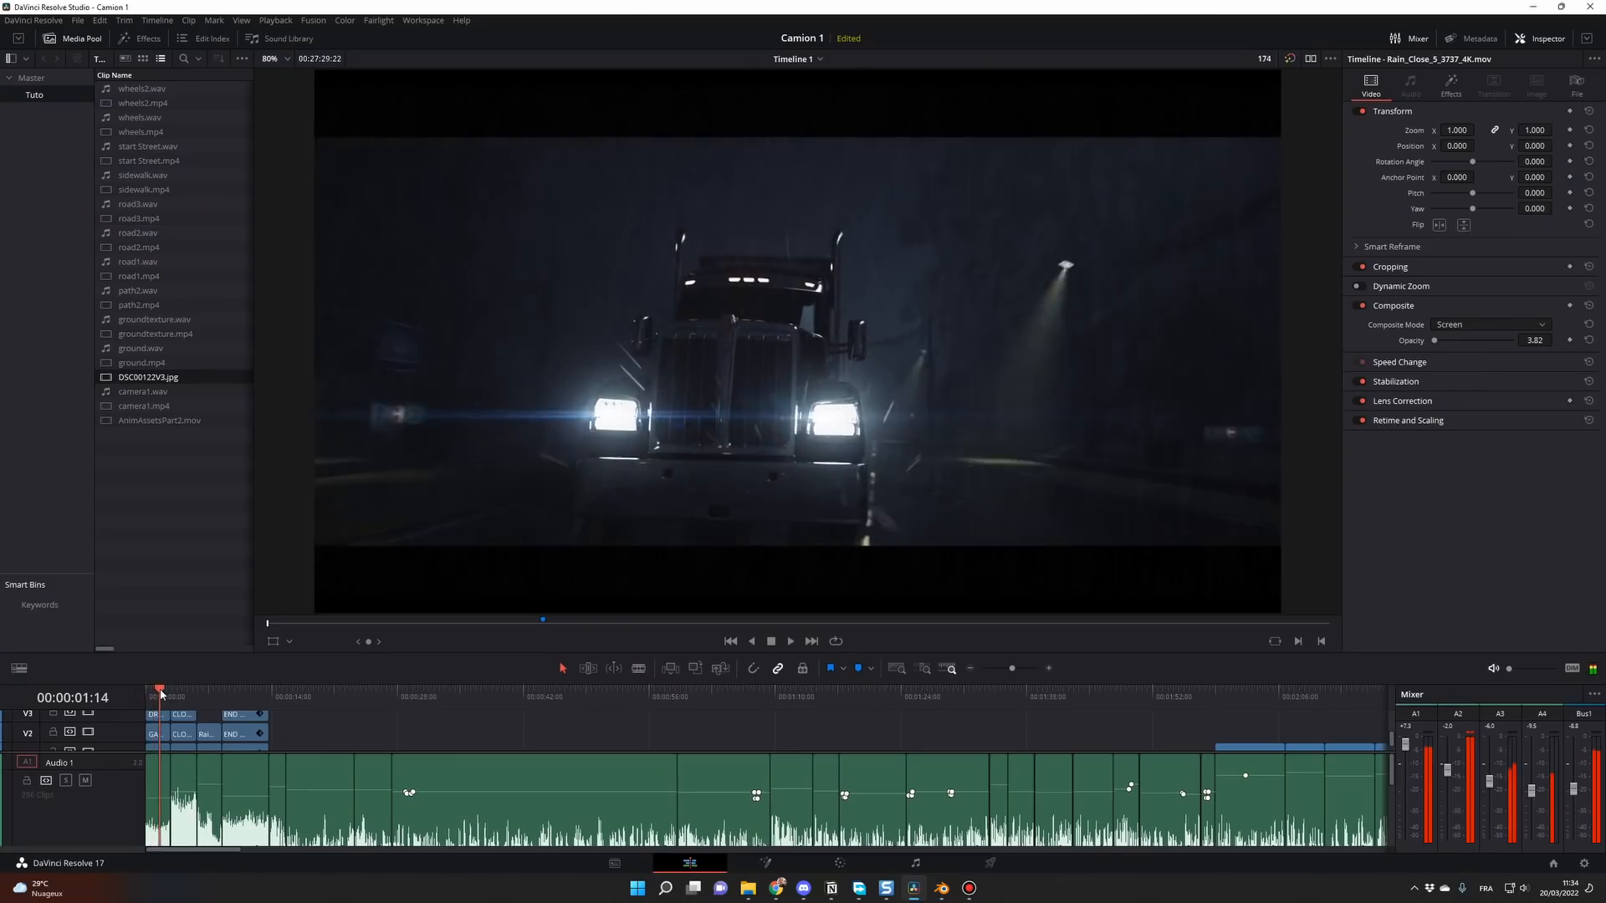
pyautogui.moveTo(161, 694); pyautogui.dragTo(134, 691)
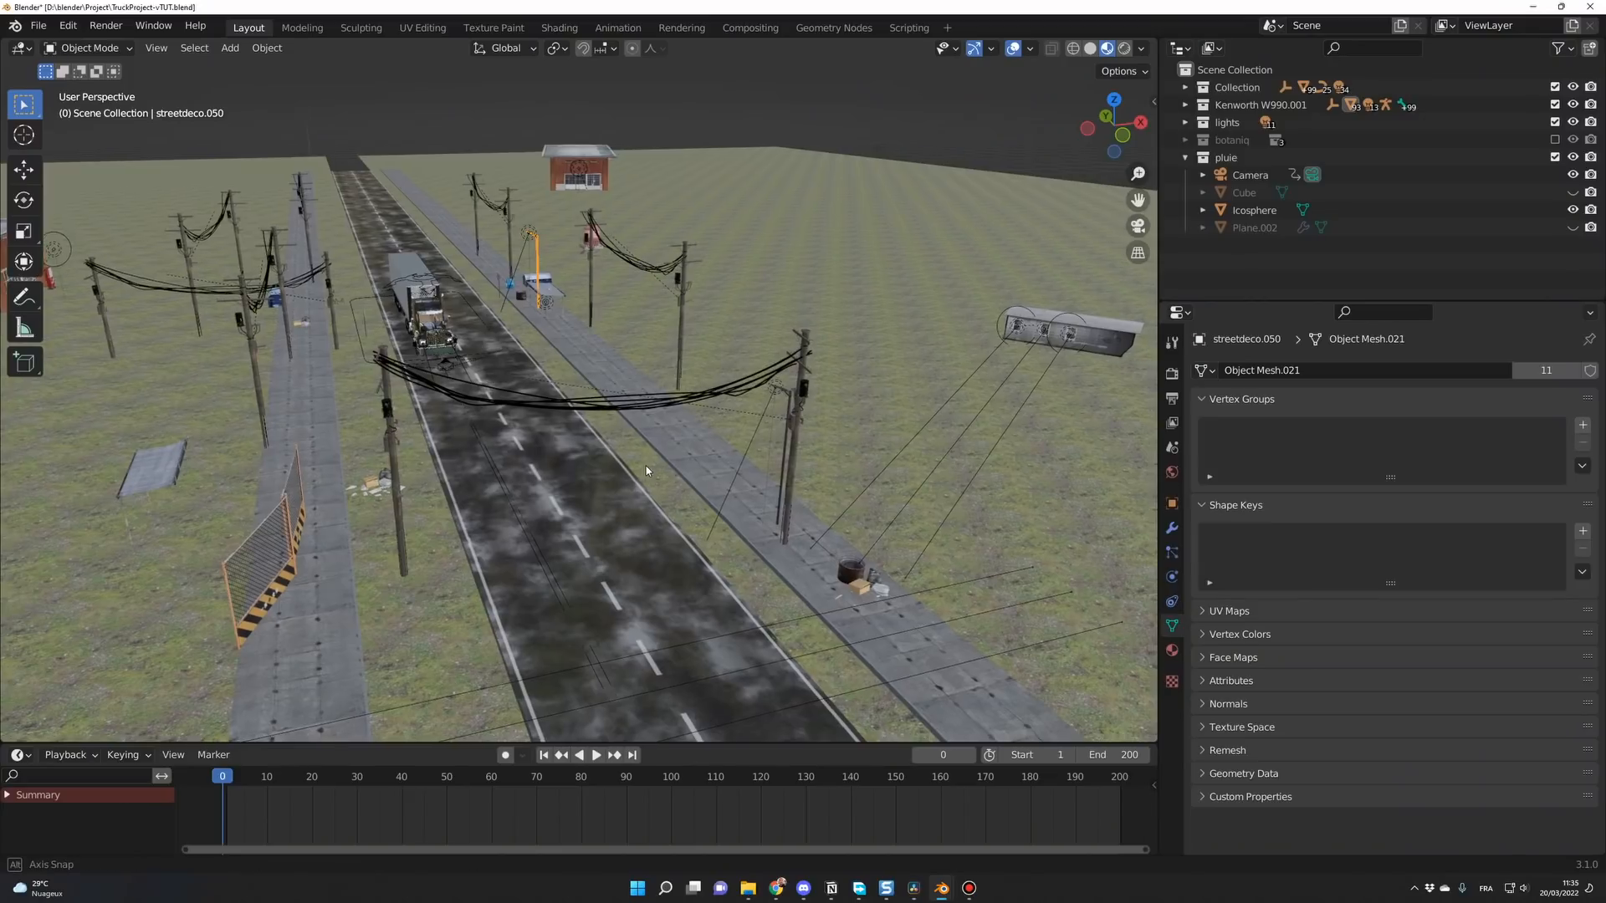
# Switch to the Blender street scene and examine how lamps and poles are spread along both sidewalks.
pyautogui.moveTo(645, 465)
pyautogui.mouseDown(button='middle')
pyautogui.moveTo(770, 447)
pyautogui.moveTo(660, 446)
pyautogui.mouseUp(button='middle')
pyautogui.click(770, 437)
pyautogui.scroll(-6, 768, 437)
pyautogui.moveTo(581, 275); pyautogui.dragTo(719, 768)
pyautogui.click(644, 277)
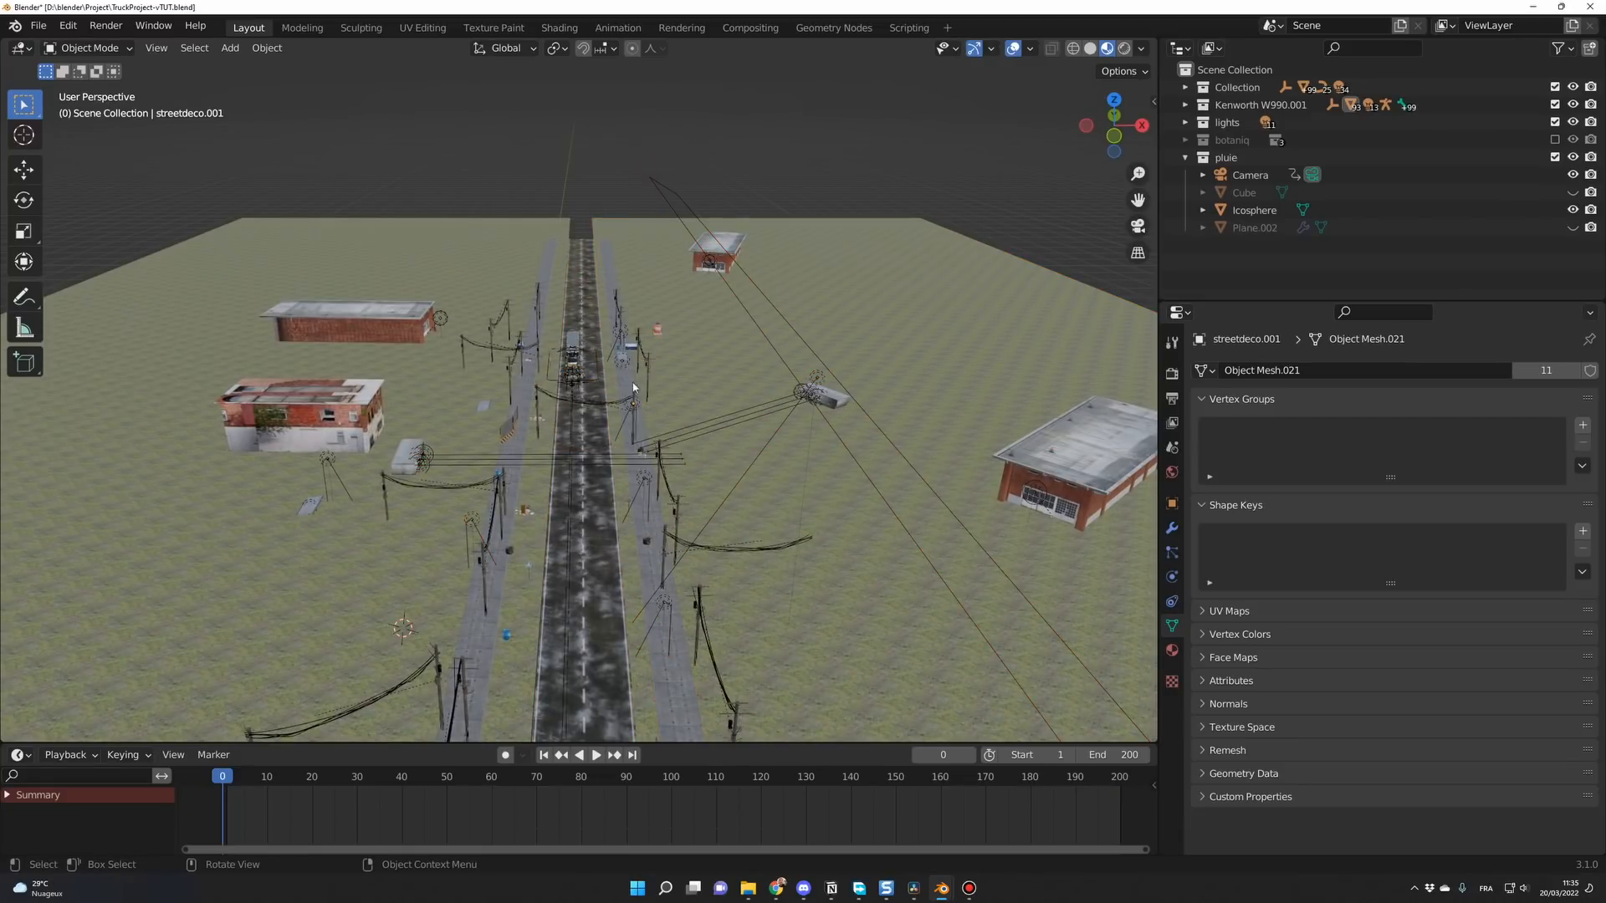
pyautogui.moveTo(641, 465); pyautogui.dragTo(591, 468, button='middle')
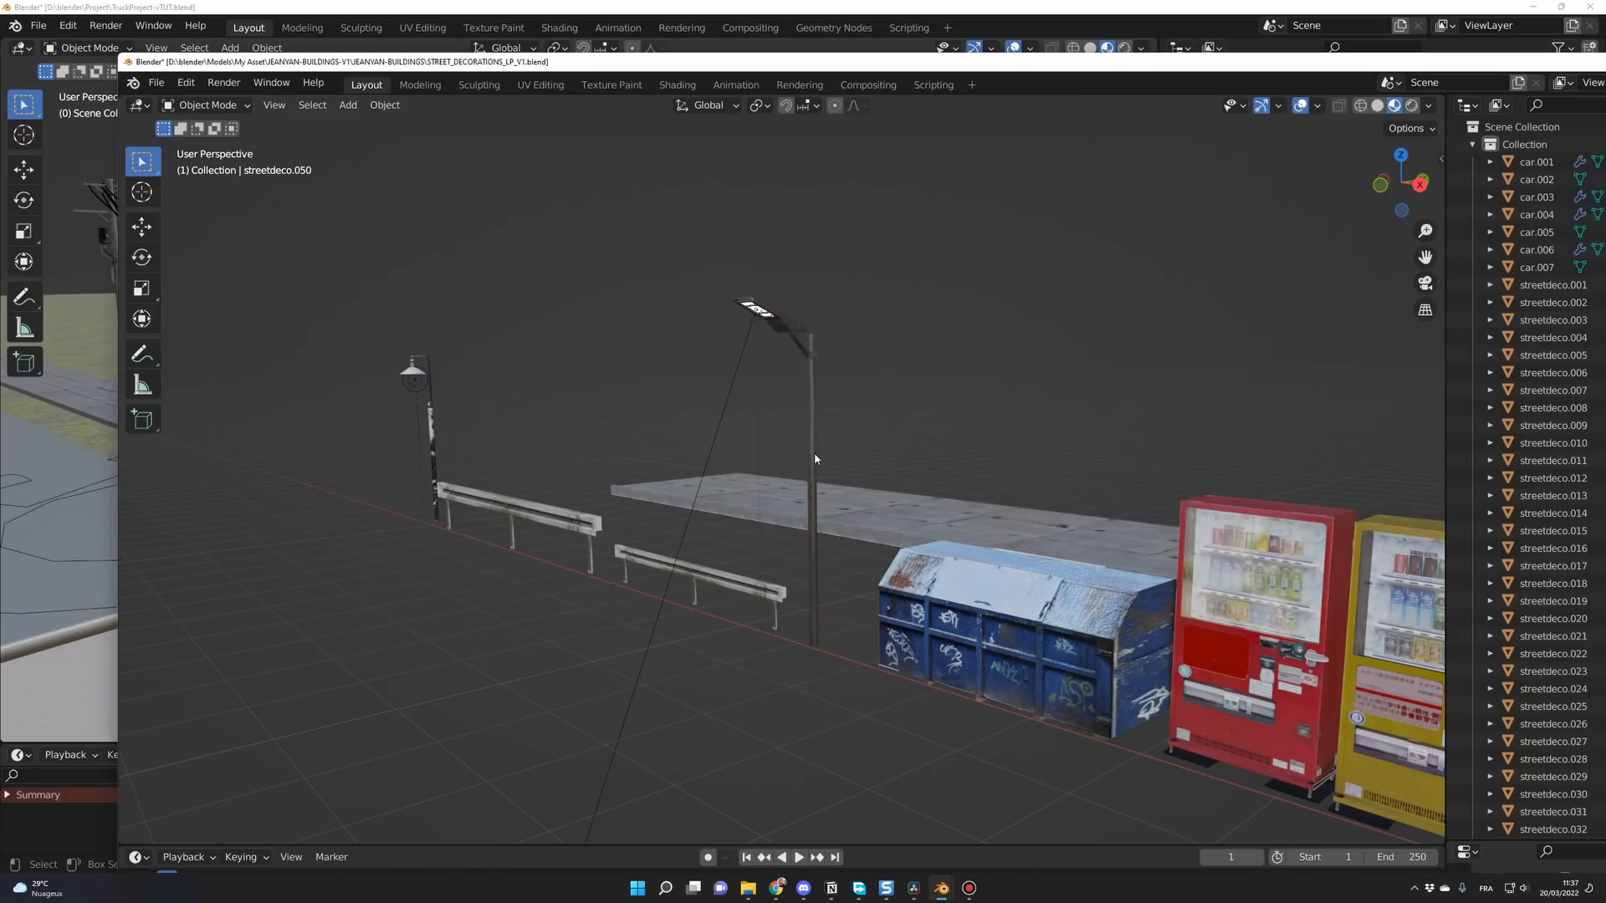
# Raise the tall street lamp along Z in the street decorations file.
pyautogui.scroll(4, 815, 454)
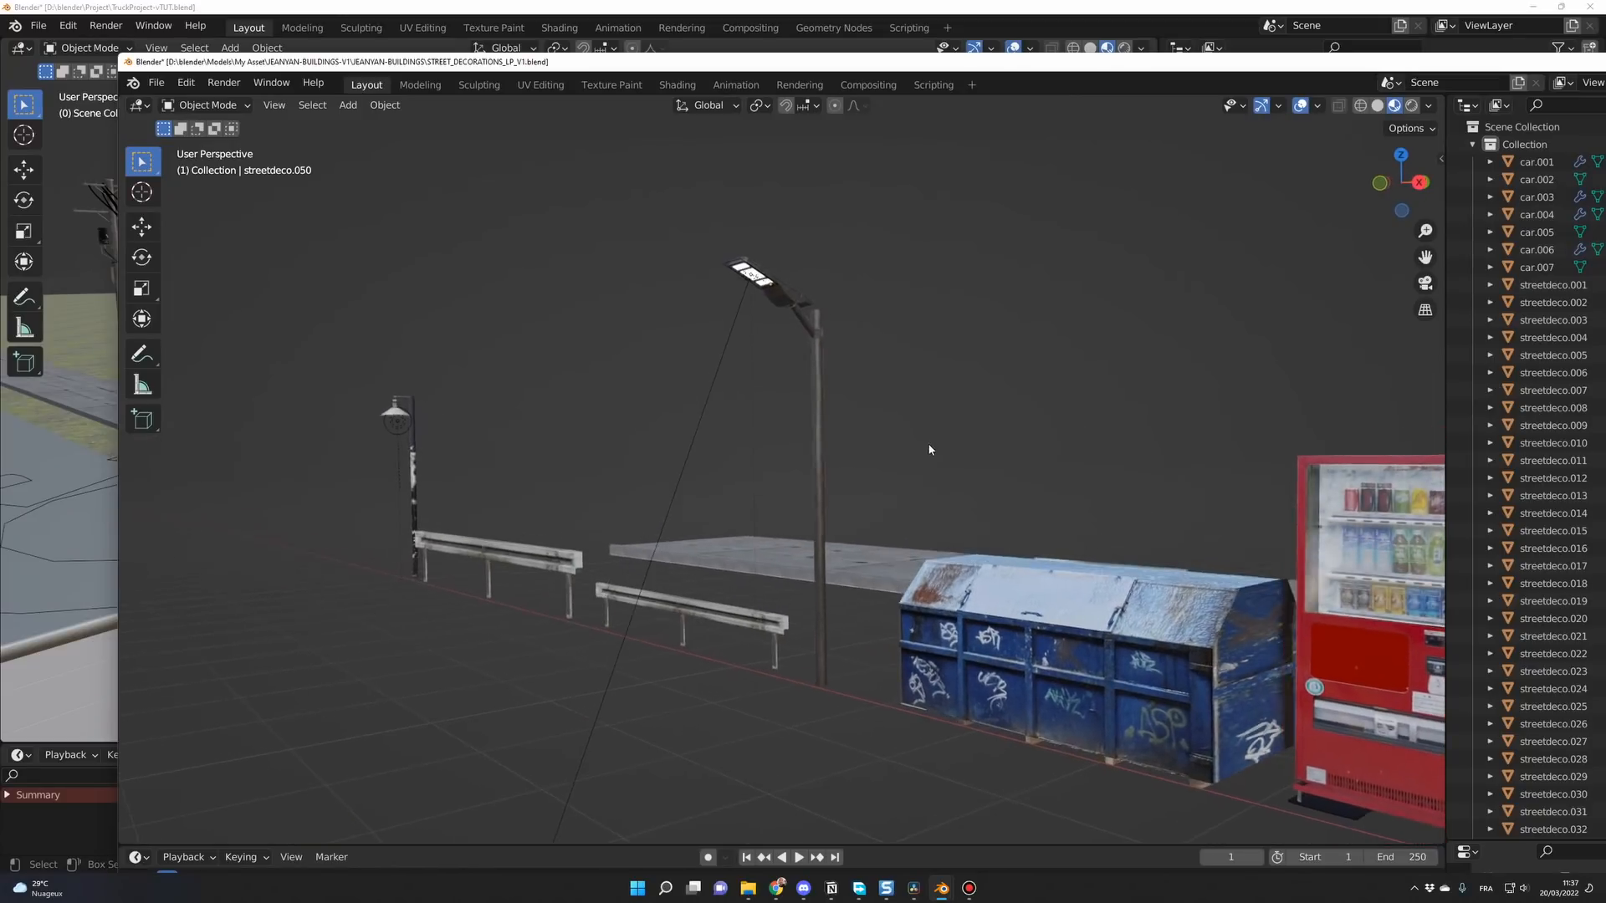
pyautogui.moveTo(928, 449); pyautogui.dragTo(865, 466, button='middle')
pyautogui.click(816, 454)
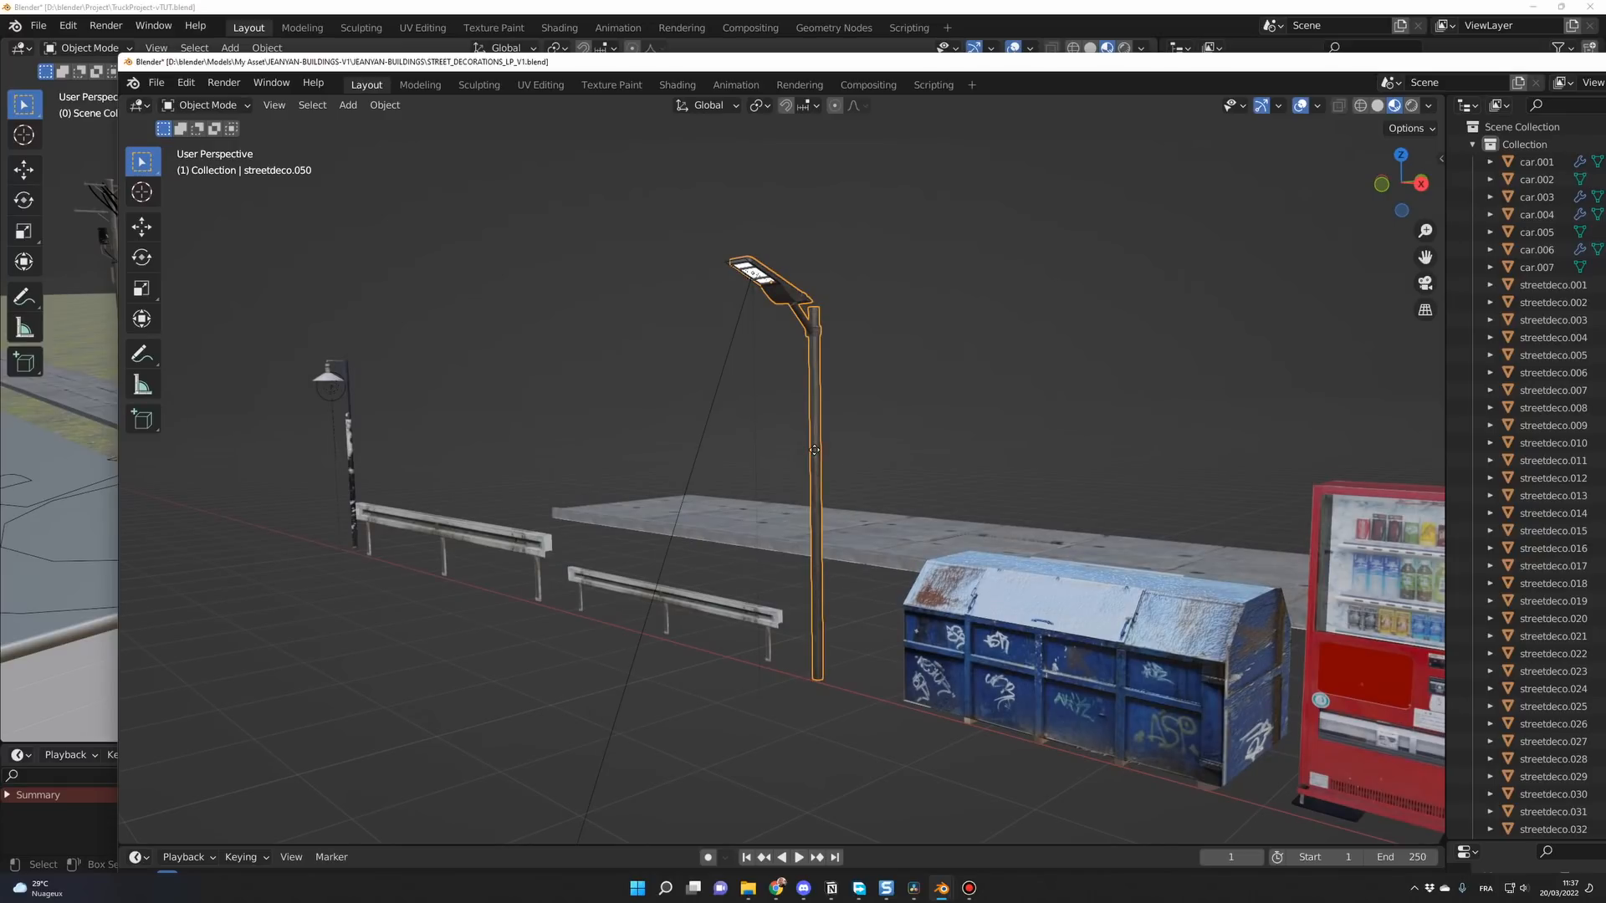
pyautogui.press('g')
pyautogui.press('z')
pyautogui.click(850, 323)
# Extrude the bottom edge loop of the street lamp's pole downward along Z to lengthen the post.
pyautogui.moveTo(905, 387); pyautogui.dragTo(779, 347, button='middle')
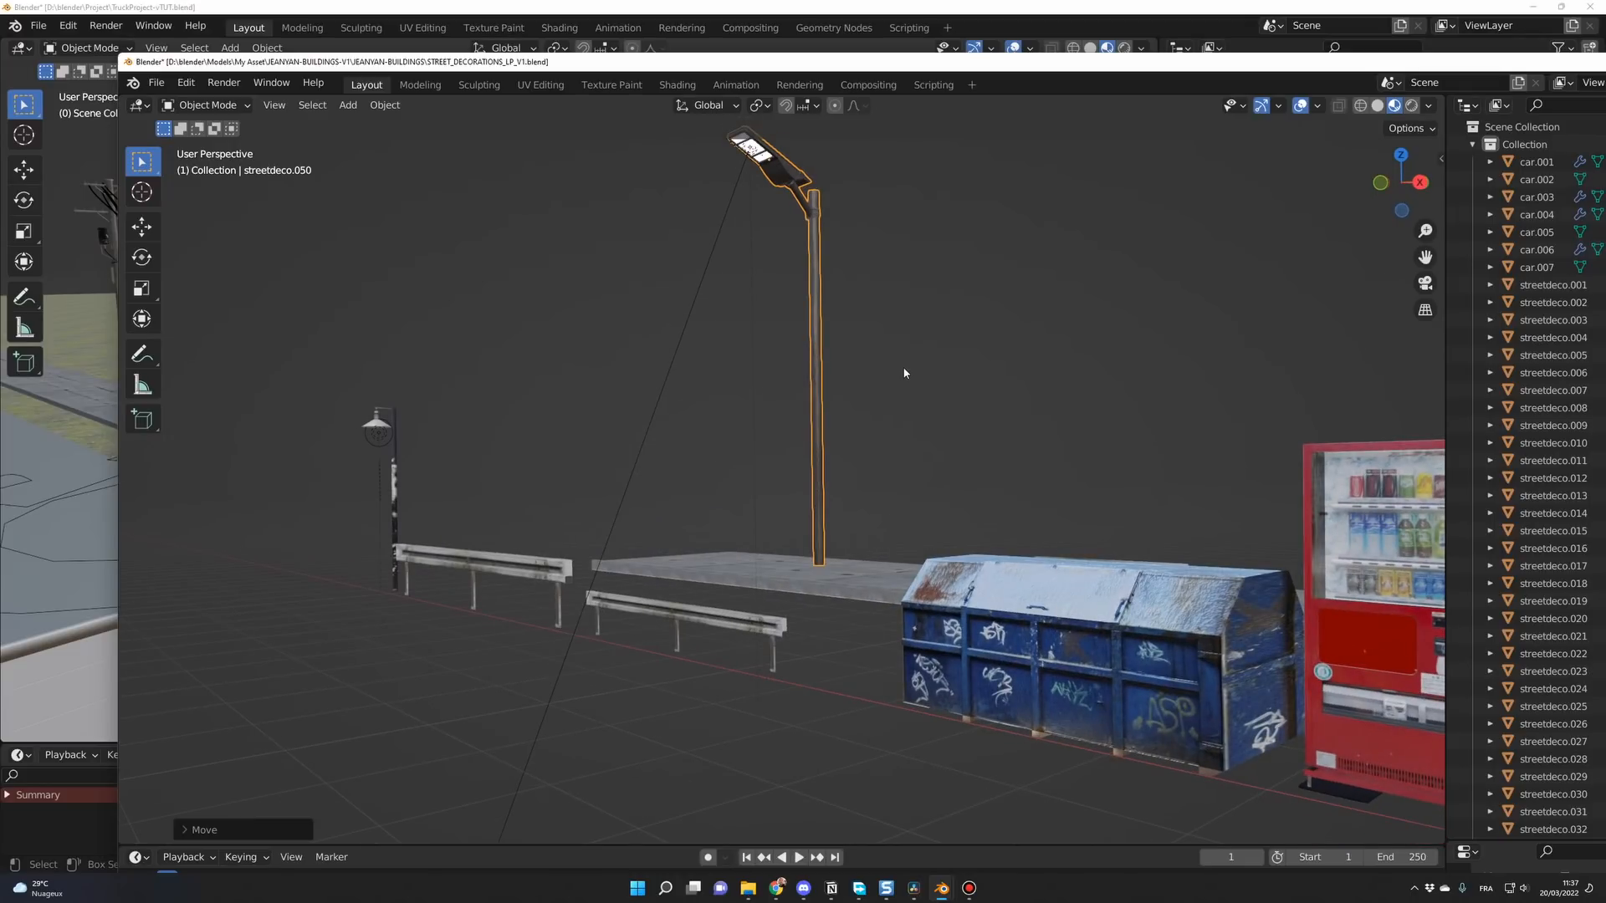
pyautogui.click(238, 106)
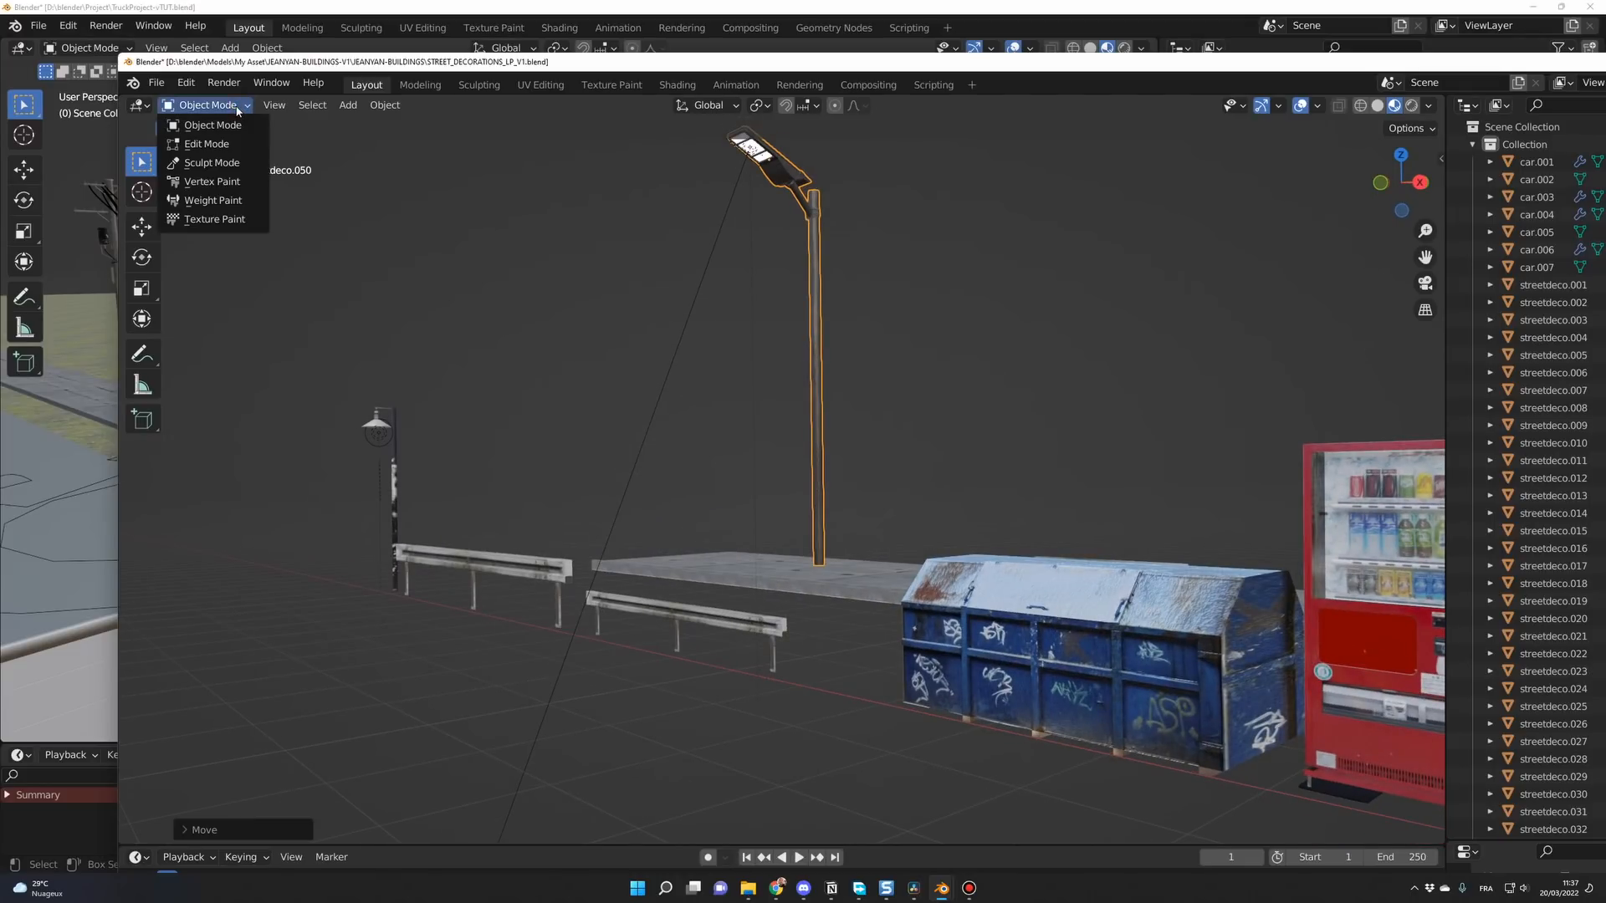
pyautogui.moveTo(846, 264); pyautogui.dragTo(917, 336, button='middle')
pyautogui.press('Tab')
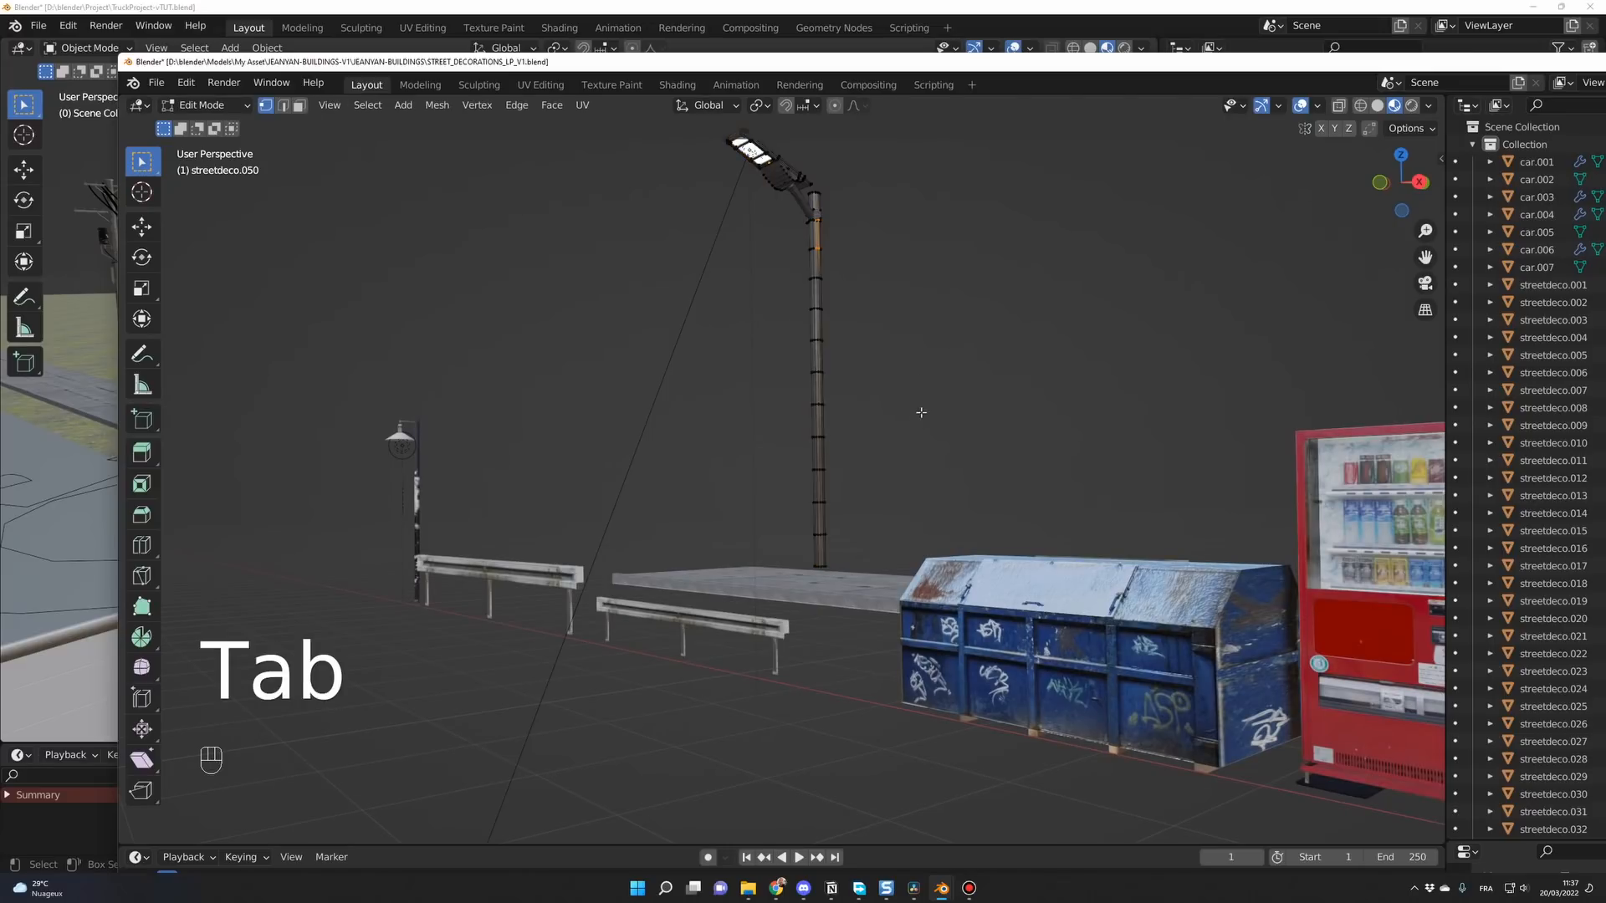
pyautogui.scroll(3, 925, 393)
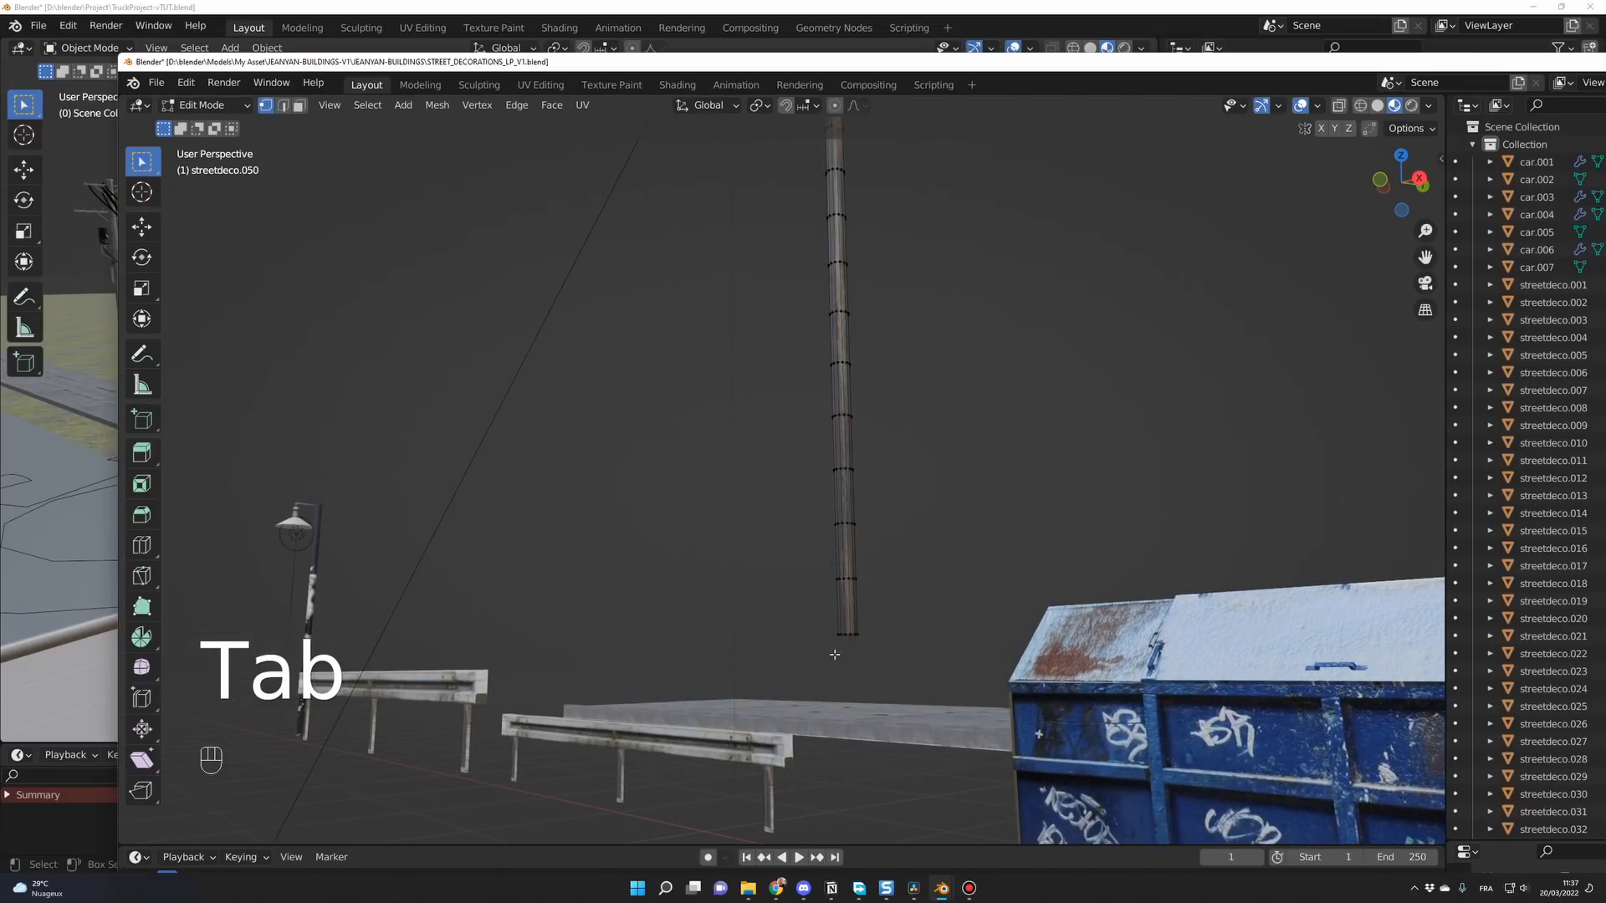
pyautogui.keyDown('alt'); pyautogui.click(828, 635); pyautogui.keyUp('alt')
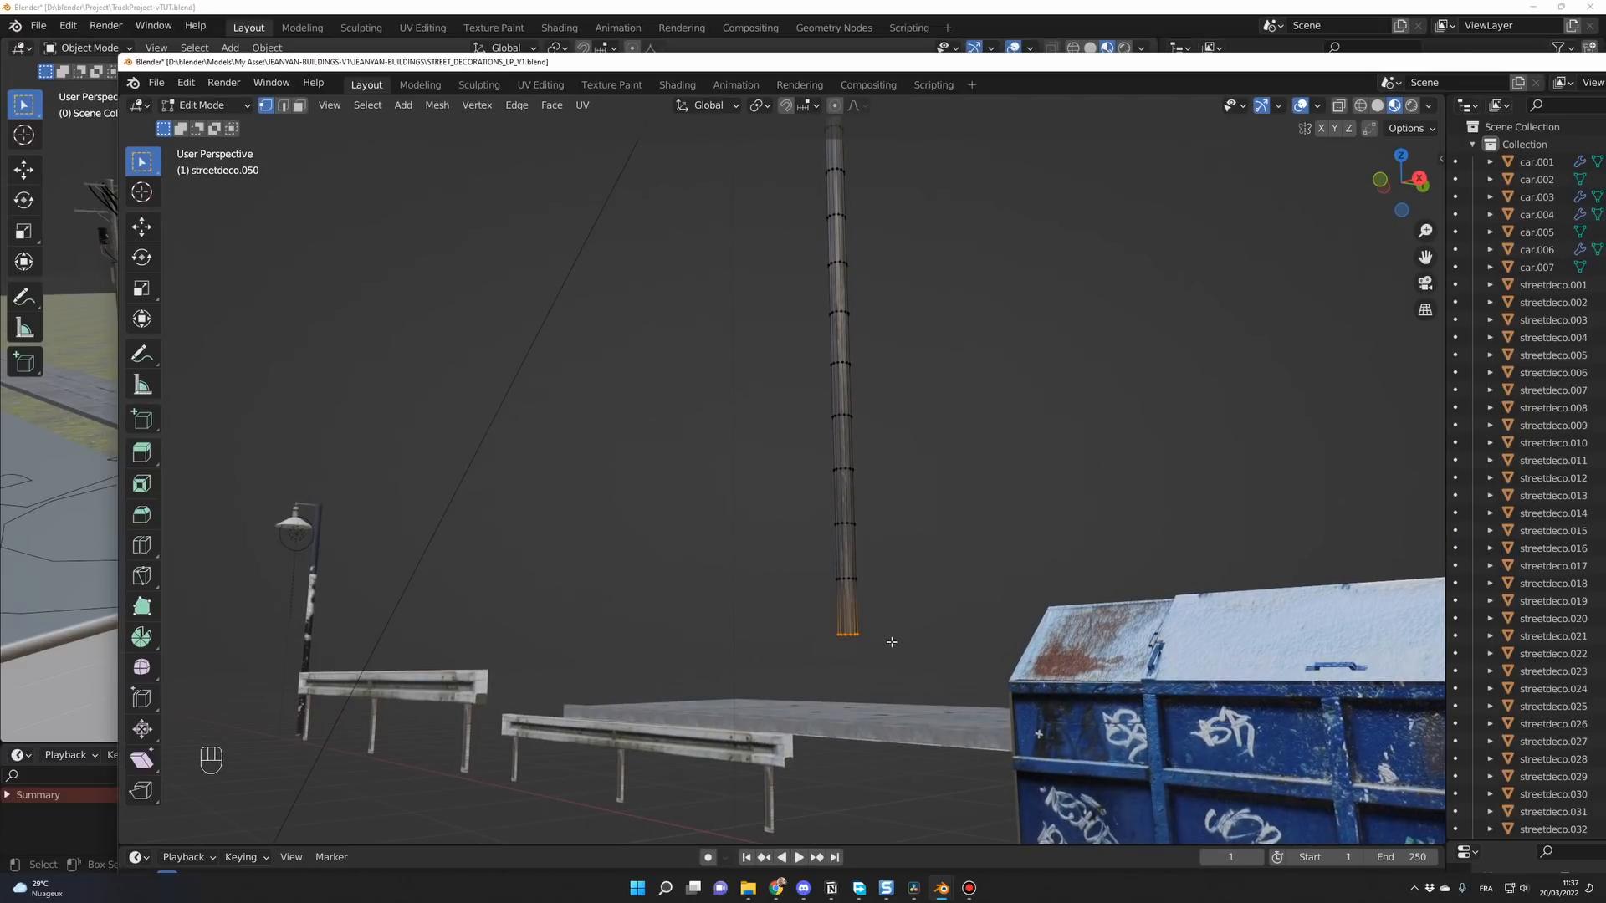
pyautogui.moveTo(898, 641); pyautogui.dragTo(893, 657, button='middle')
pyautogui.press('e')
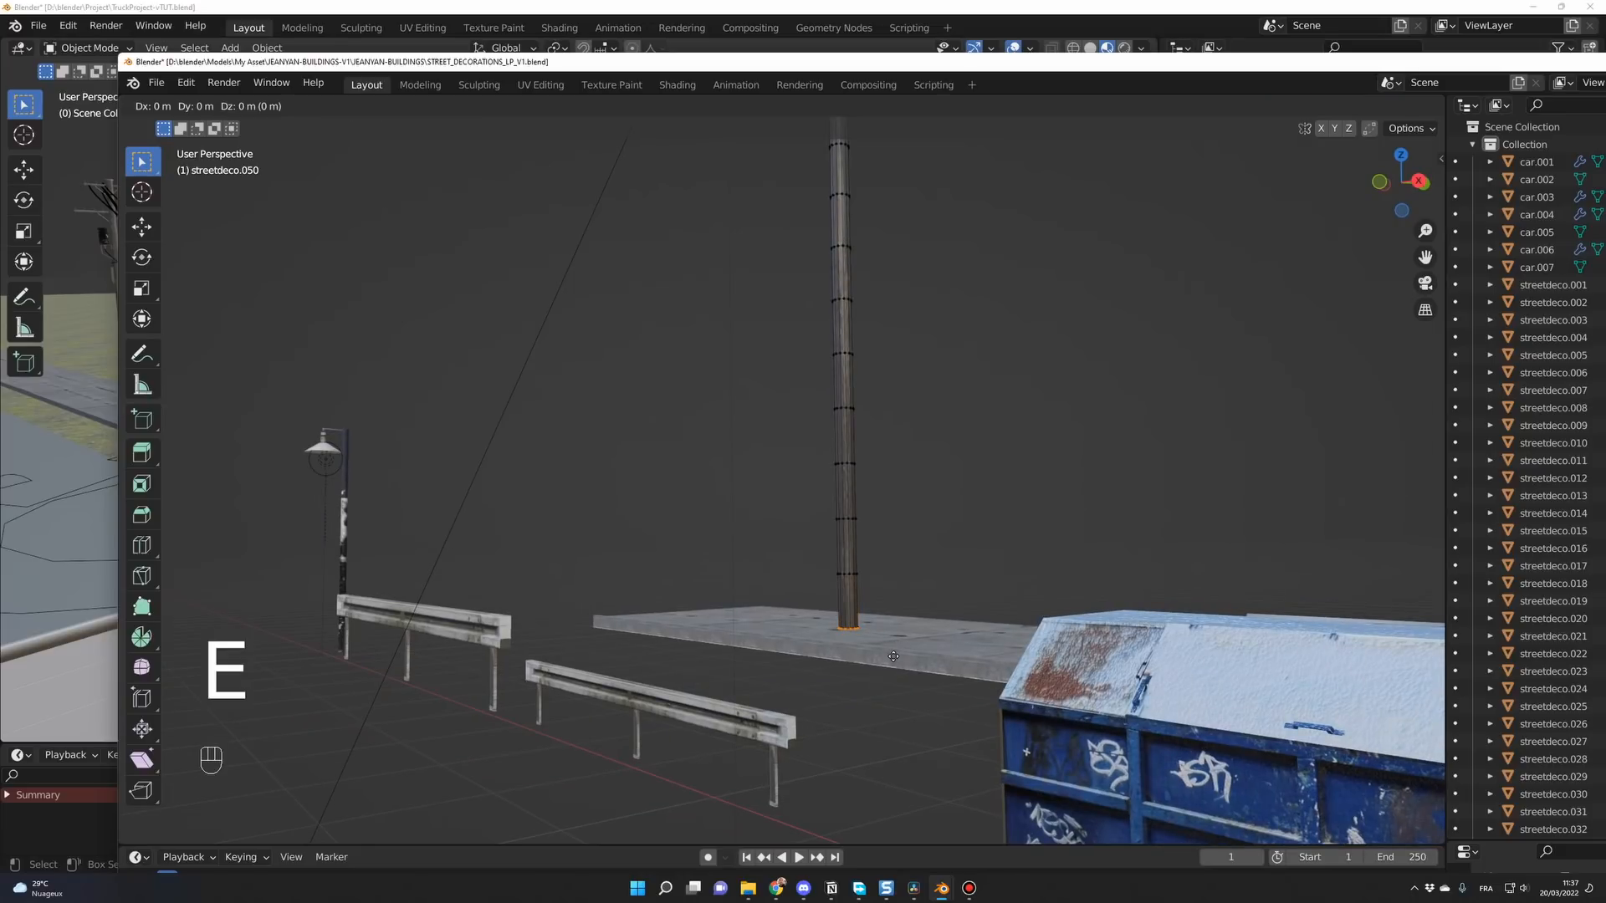
pyautogui.press('z')
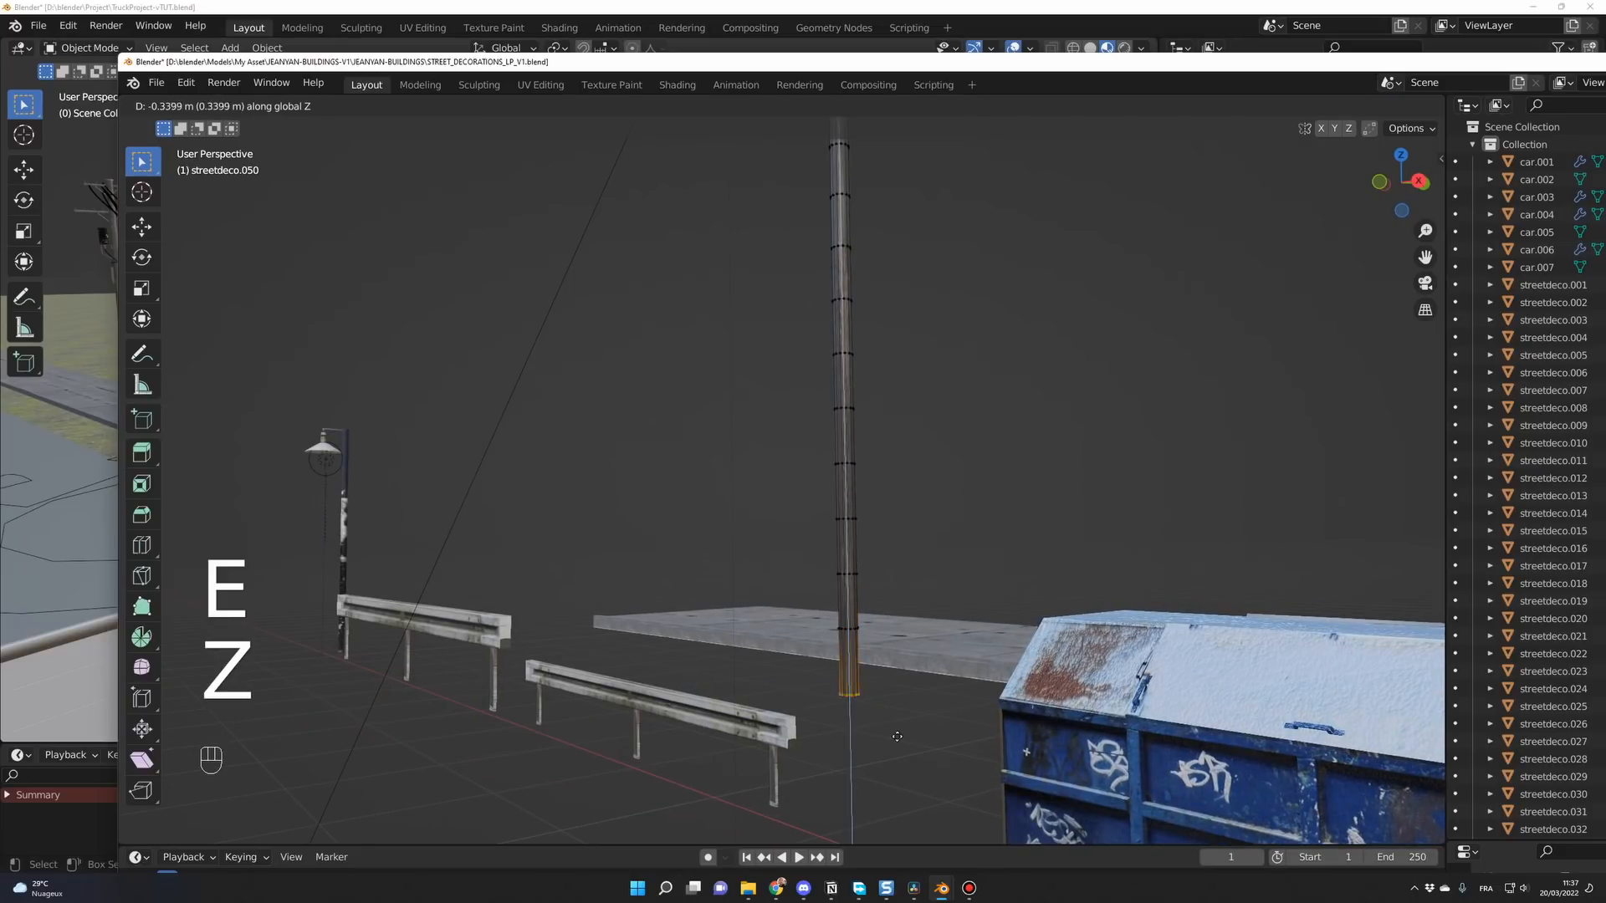
pyautogui.click(993, 308)
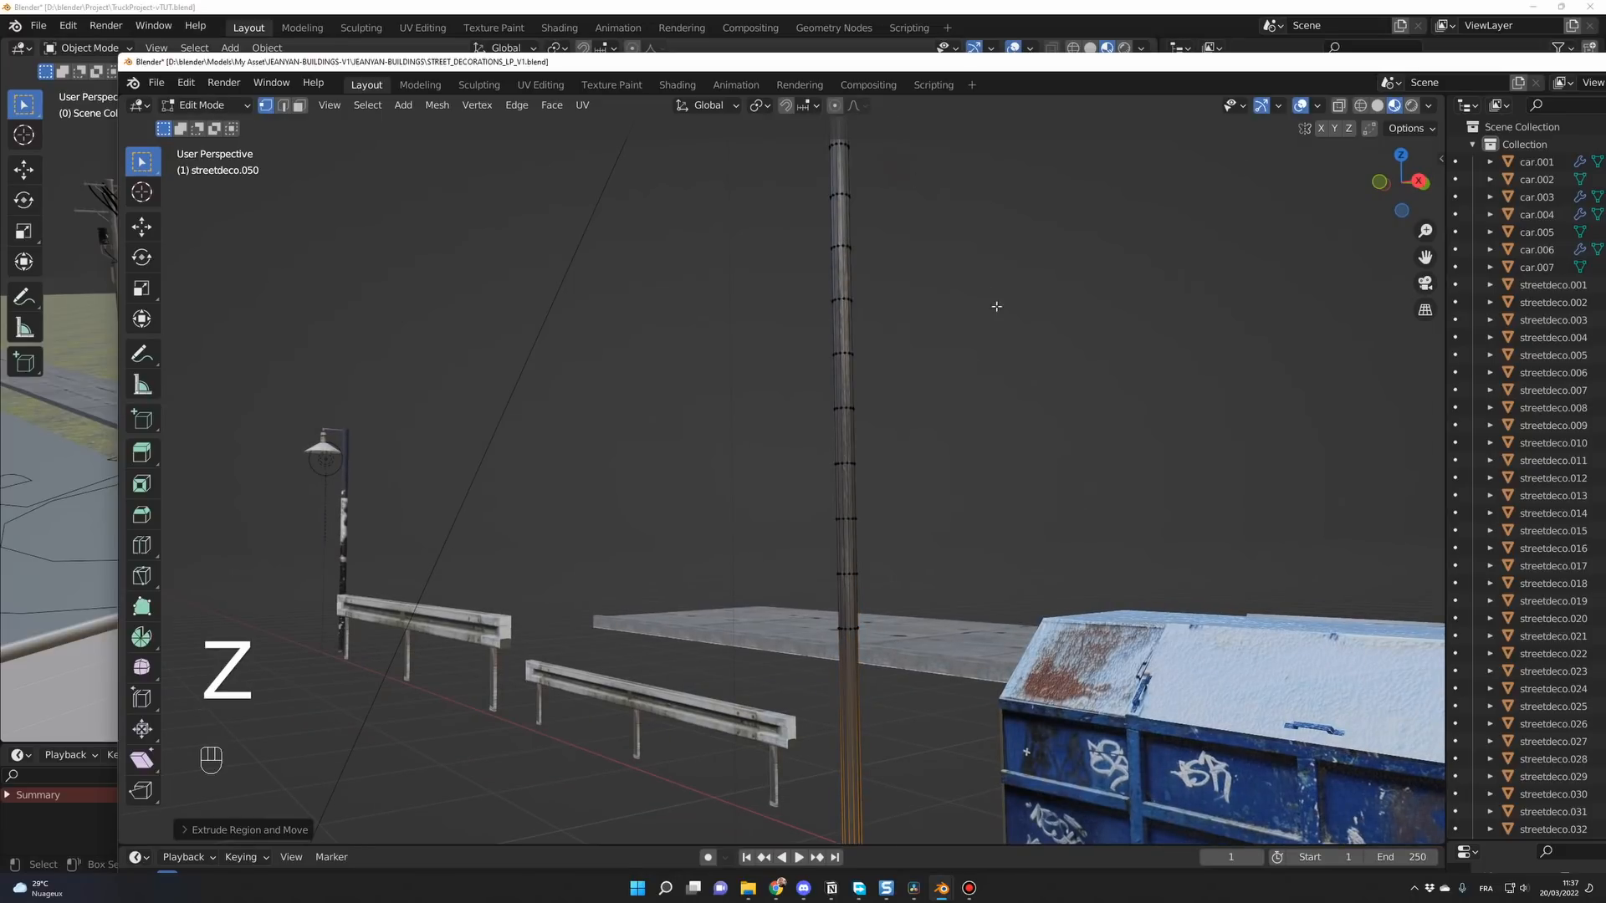
pyautogui.scroll(-3, 995, 303)
pyautogui.press('Tab')
pyautogui.moveTo(1007, 295)
pyautogui.mouseDown(button='middle')
pyautogui.moveTo(1072, 297)
pyautogui.moveTo(954, 301)
pyautogui.moveTo(1037, 303)
pyautogui.mouseUp(button='middle')
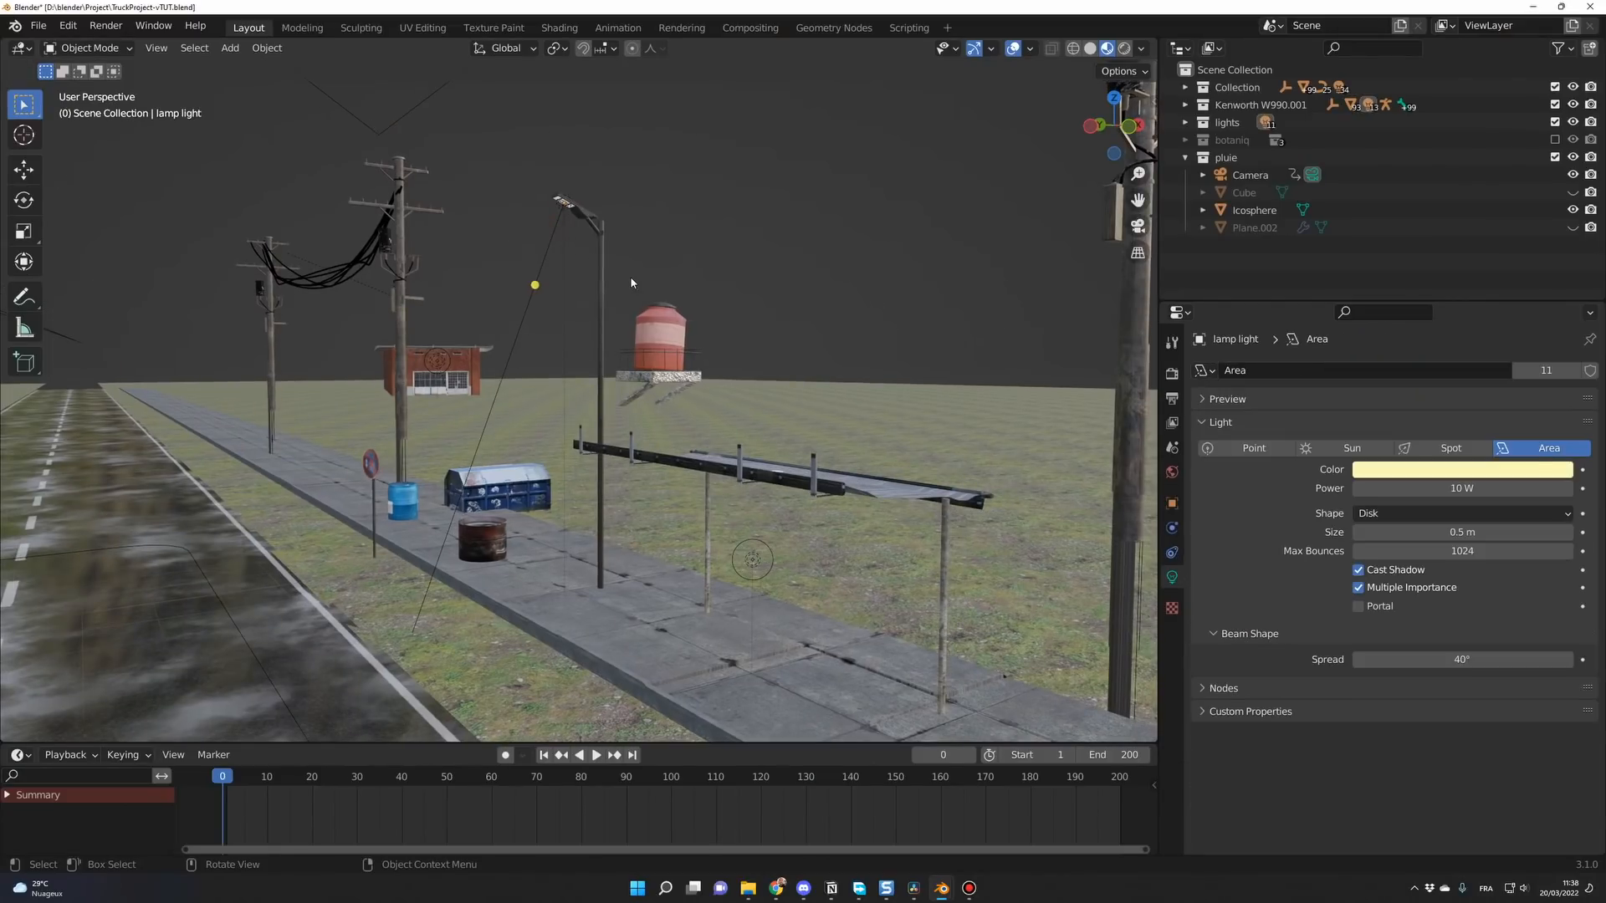
# Examine the lamp, dumpster, barrels, road sign and striped fence placed along the sidewalks of the street scene.
pyautogui.moveTo(634, 282); pyautogui.dragTo(653, 401, button='middle')
pyautogui.click(667, 502)
pyautogui.moveTo(666, 501); pyautogui.dragTo(673, 494, button='middle')
pyautogui.click(742, 440)
pyautogui.click(703, 391)
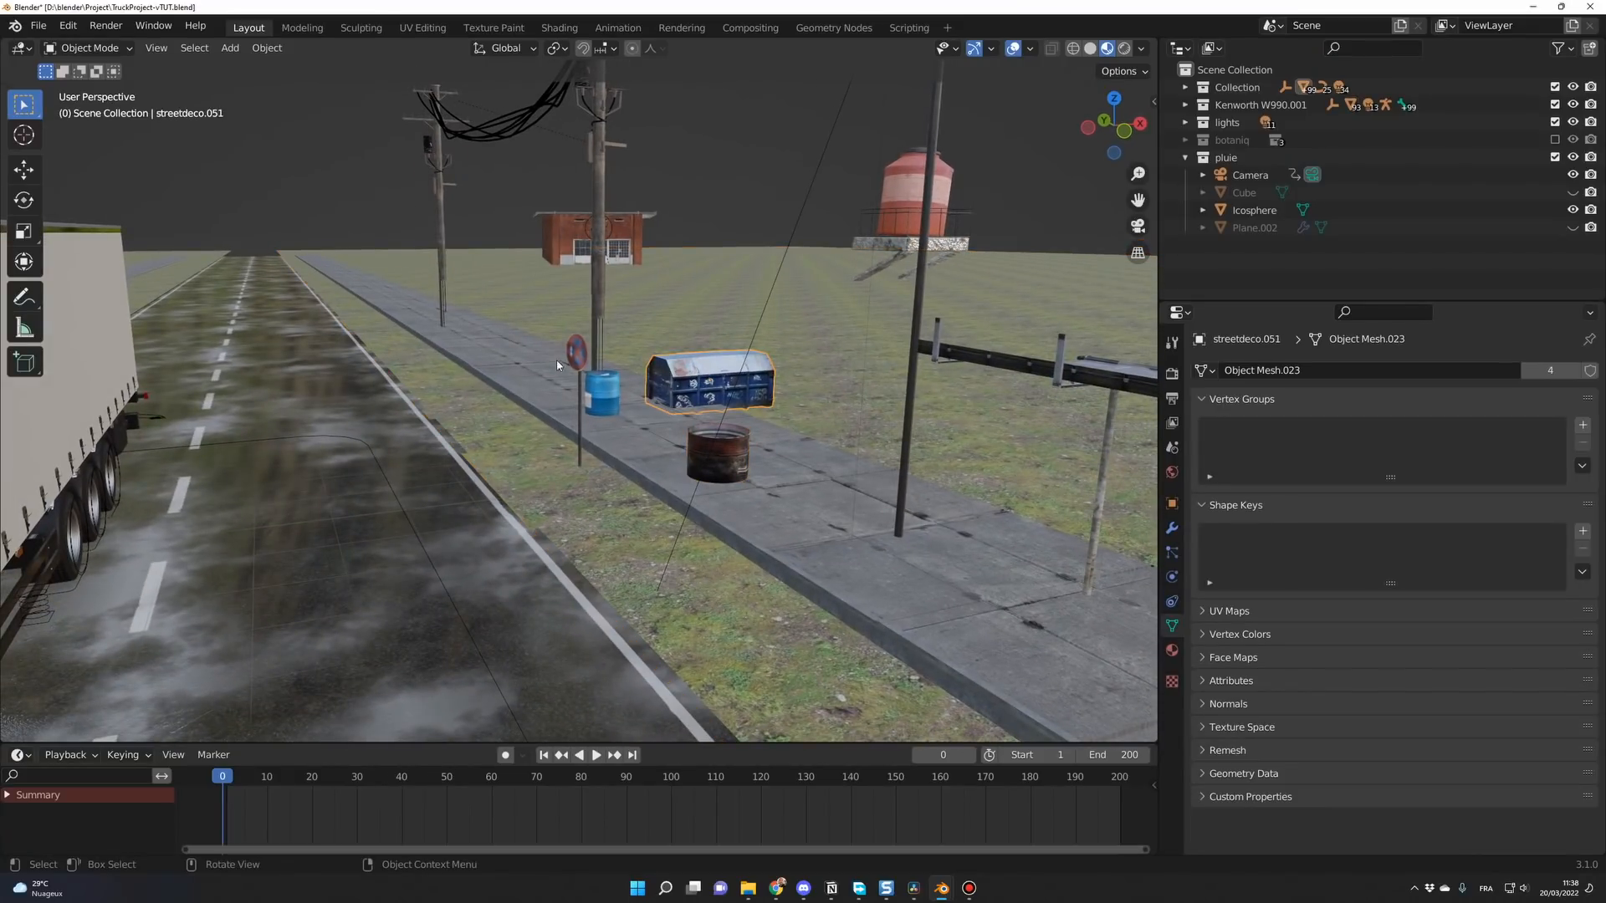
pyautogui.click(575, 361)
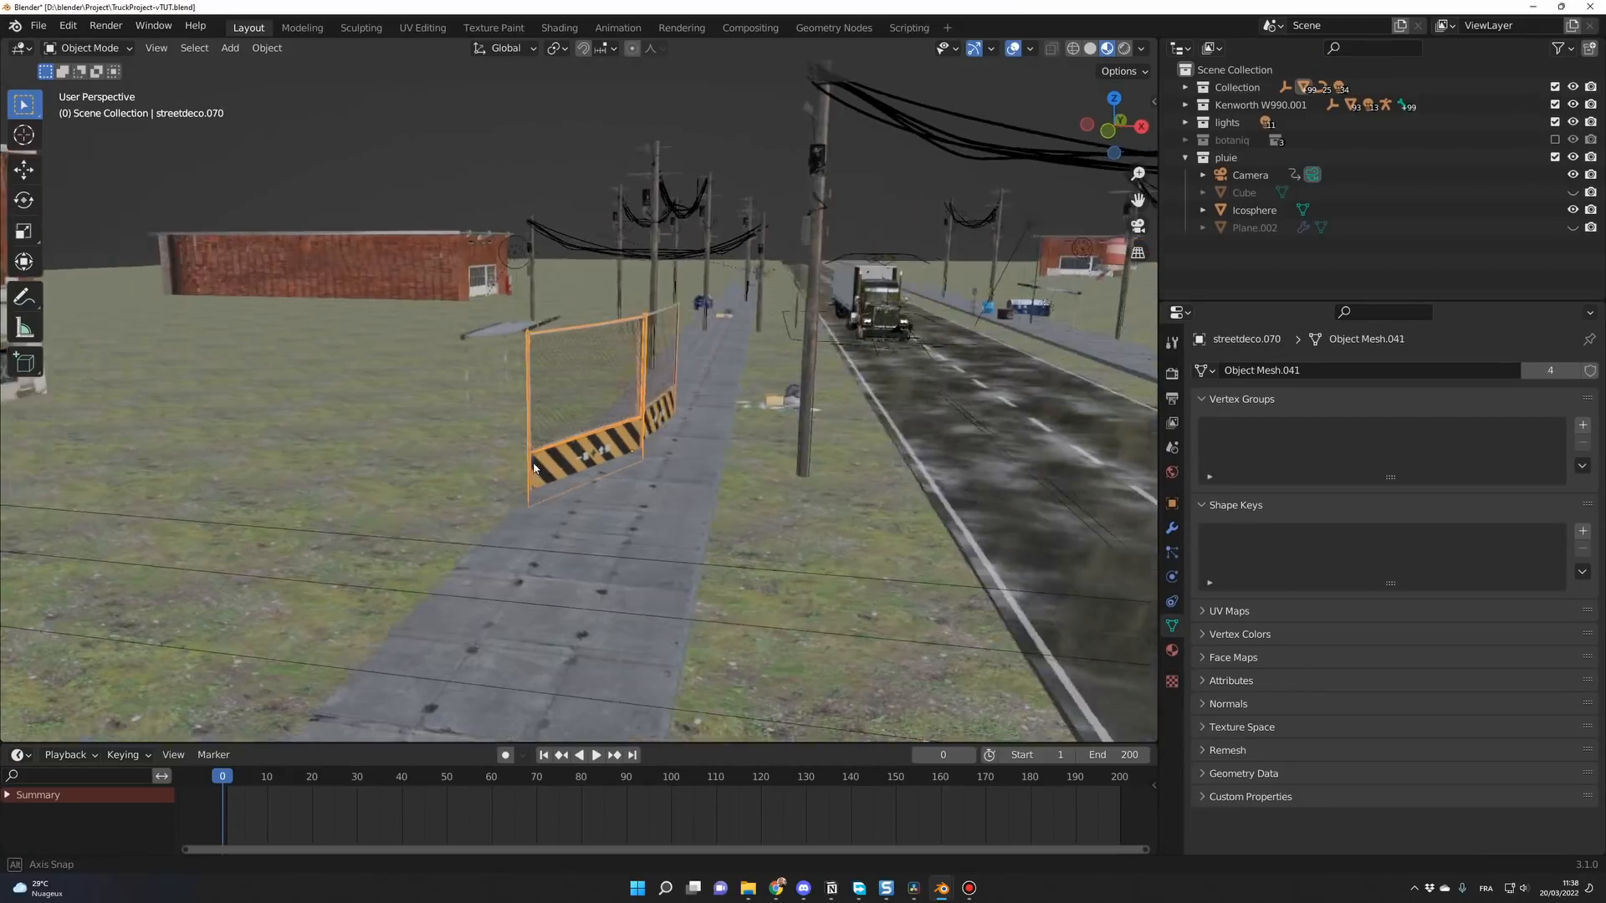
pyautogui.moveTo(529, 480); pyautogui.dragTo(487, 455, button='middle')
pyautogui.scroll(-4, 721, 485)
pyautogui.moveTo(721, 485); pyautogui.dragTo(551, 491, button='middle')
pyautogui.moveTo(914, 505)
pyautogui.mouseDown(button='middle')
pyautogui.moveTo(796, 499)
pyautogui.moveTo(888, 492)
pyautogui.mouseUp(button='middle')
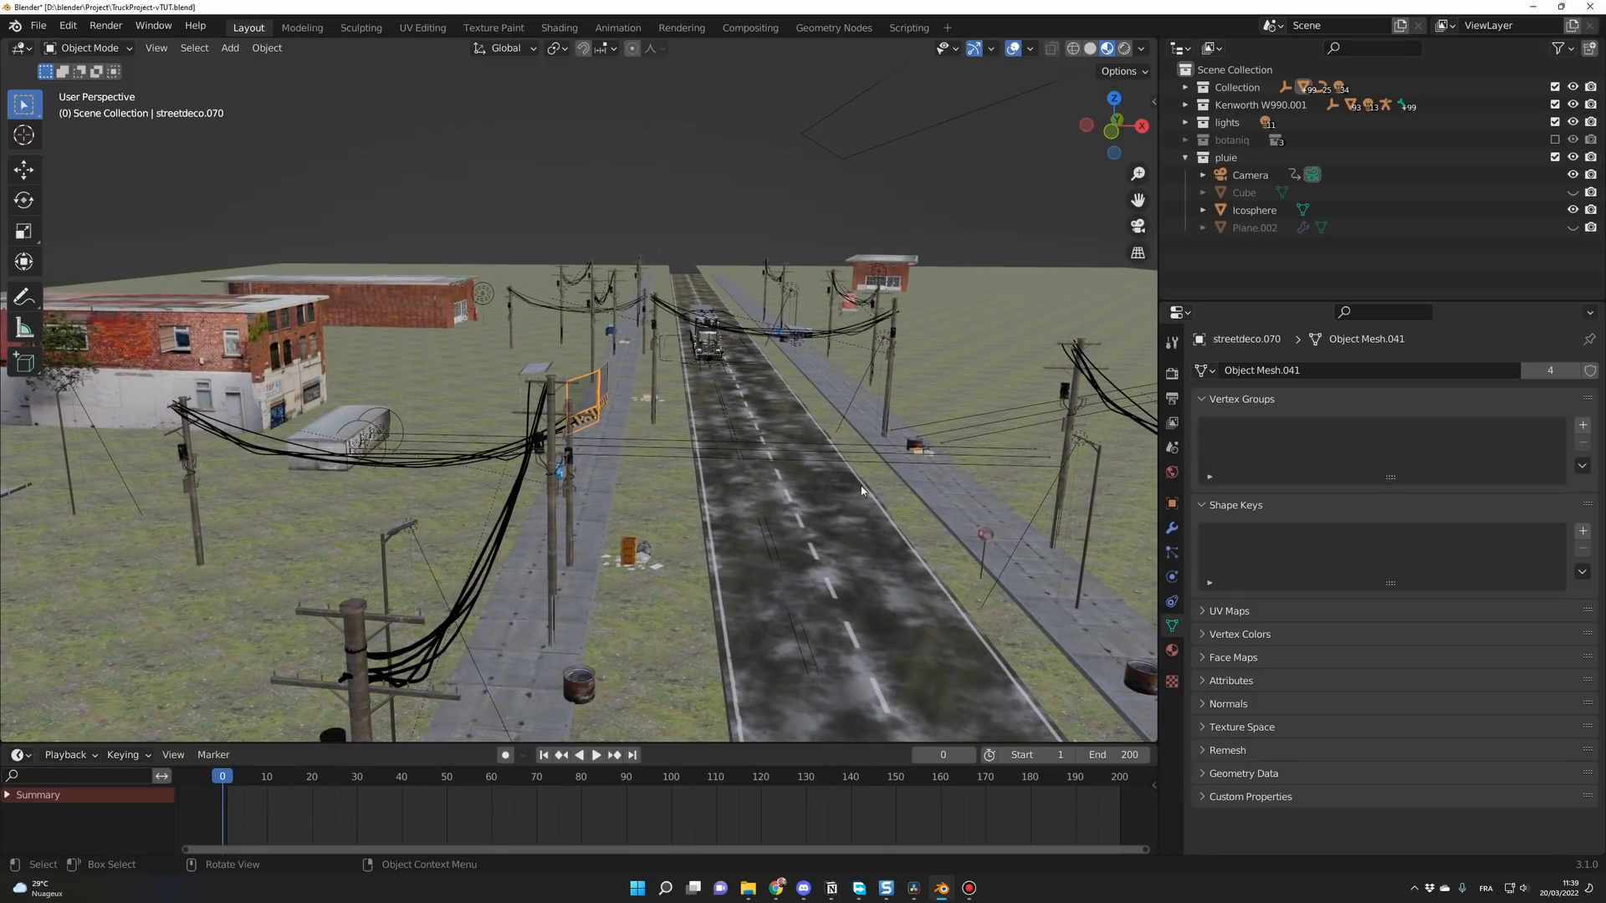
pyautogui.moveTo(772, 469); pyautogui.dragTo(843, 419, button='middle')
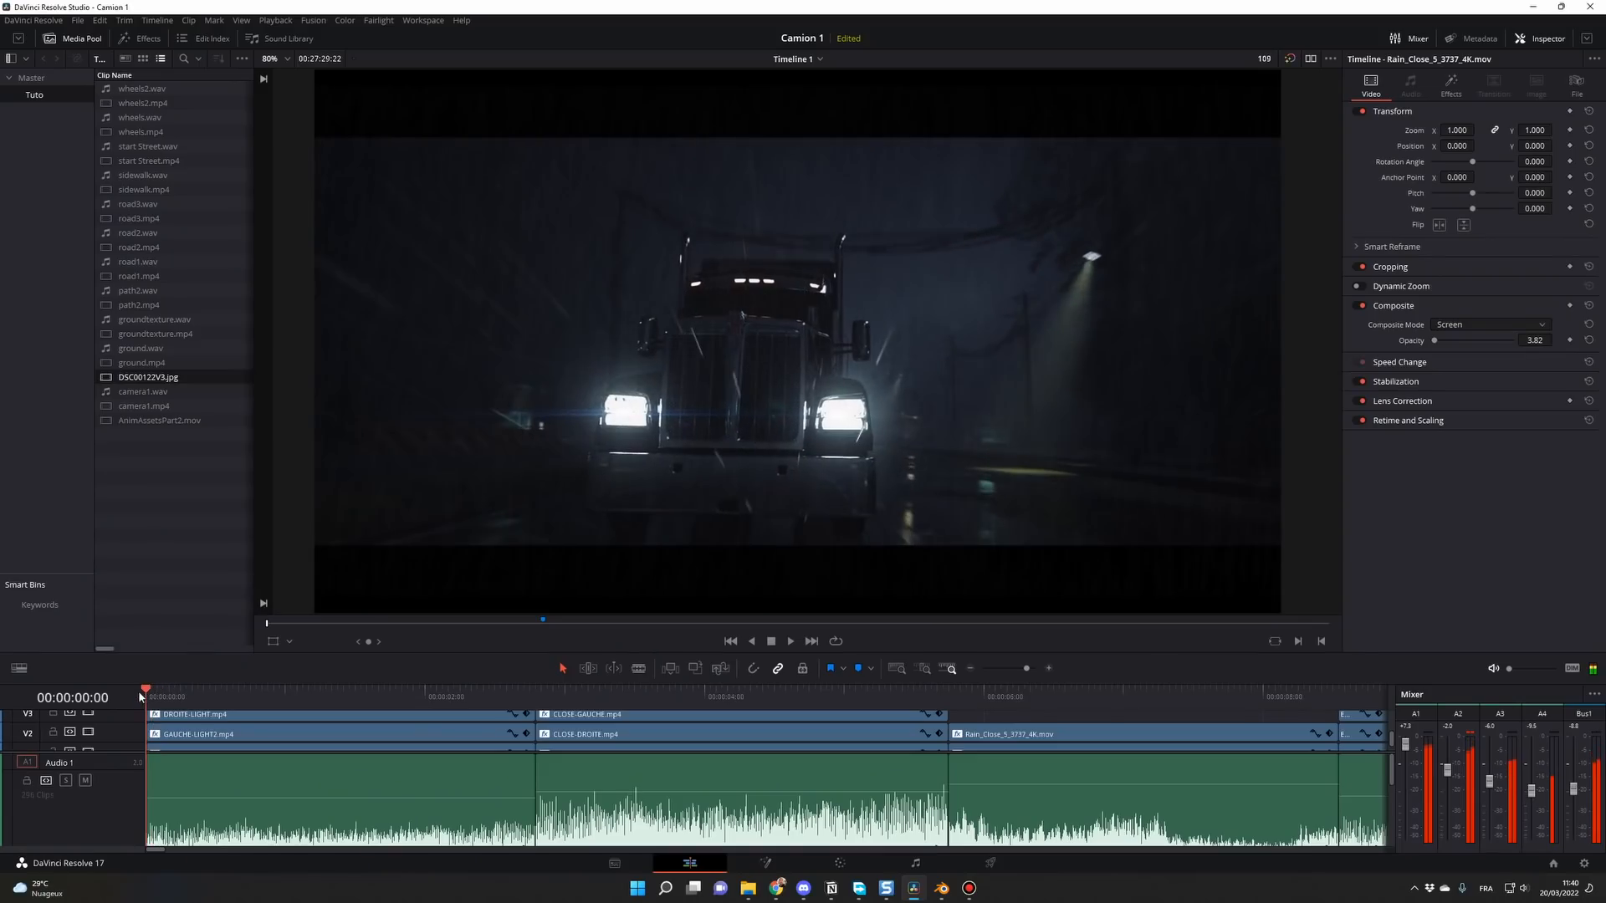
# Review the truck shot on the DaVinci Resolve timeline and read through the feature page of the tree asset add-on.
pyautogui.moveTo(138, 691); pyautogui.dragTo(288, 698)
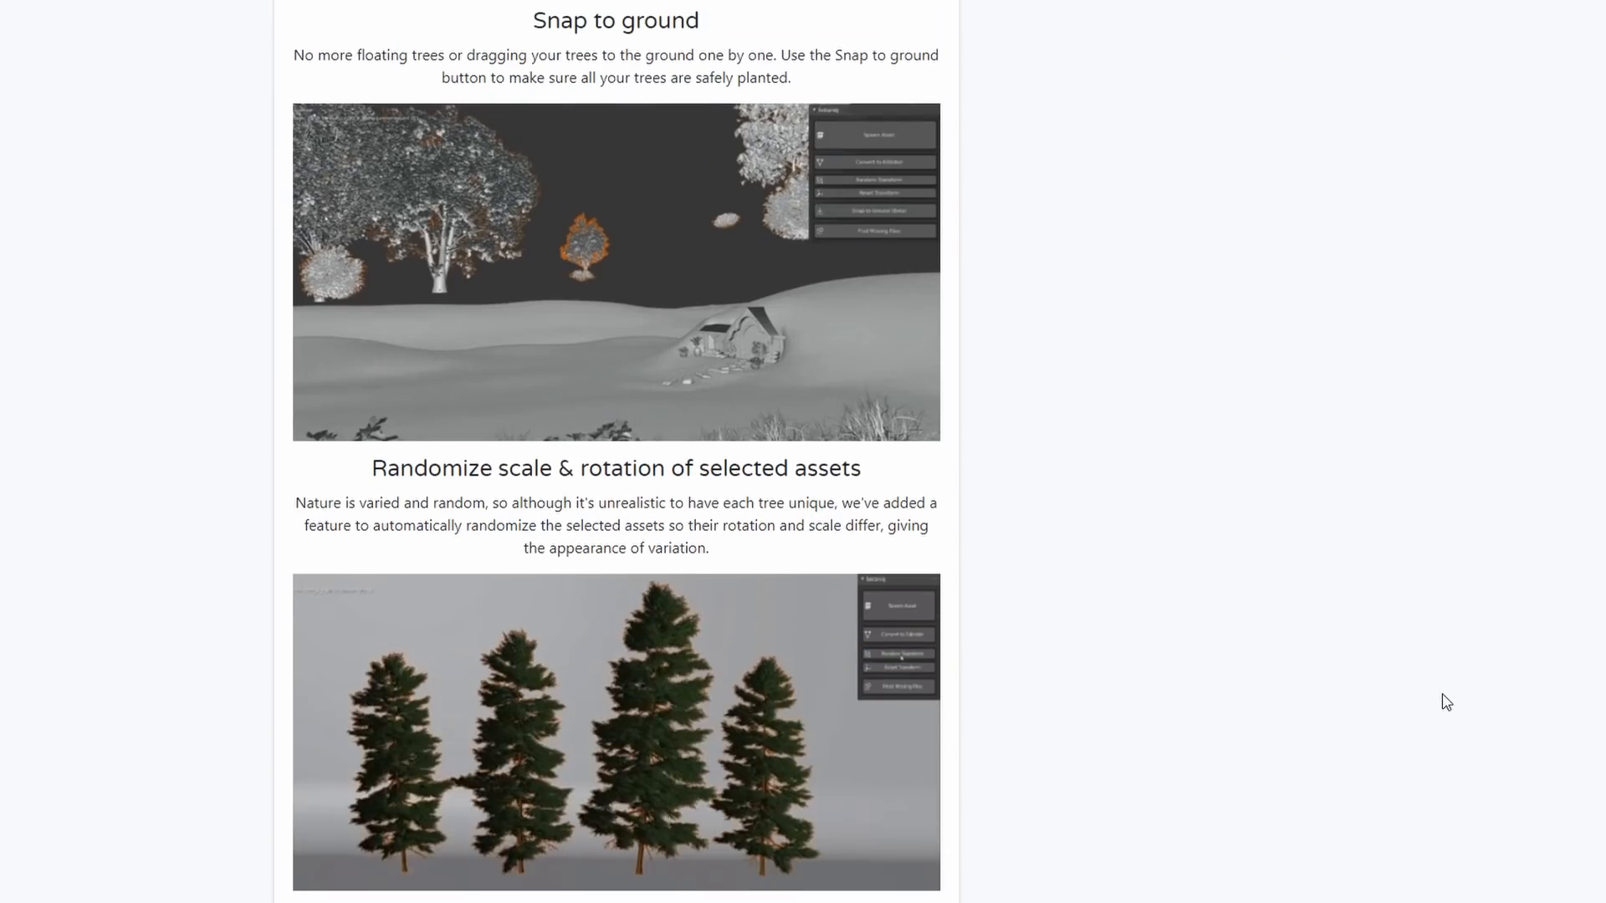
pyautogui.scroll(-12, 1439, 701)
pyautogui.scroll(-15, 1435, 707)
pyautogui.scroll(-15, 1433, 708)
pyautogui.scroll(-15, 1425, 711)
pyautogui.scroll(-15, 1420, 715)
pyautogui.scroll(-15, 1419, 715)
pyautogui.scroll(-12, 1418, 716)
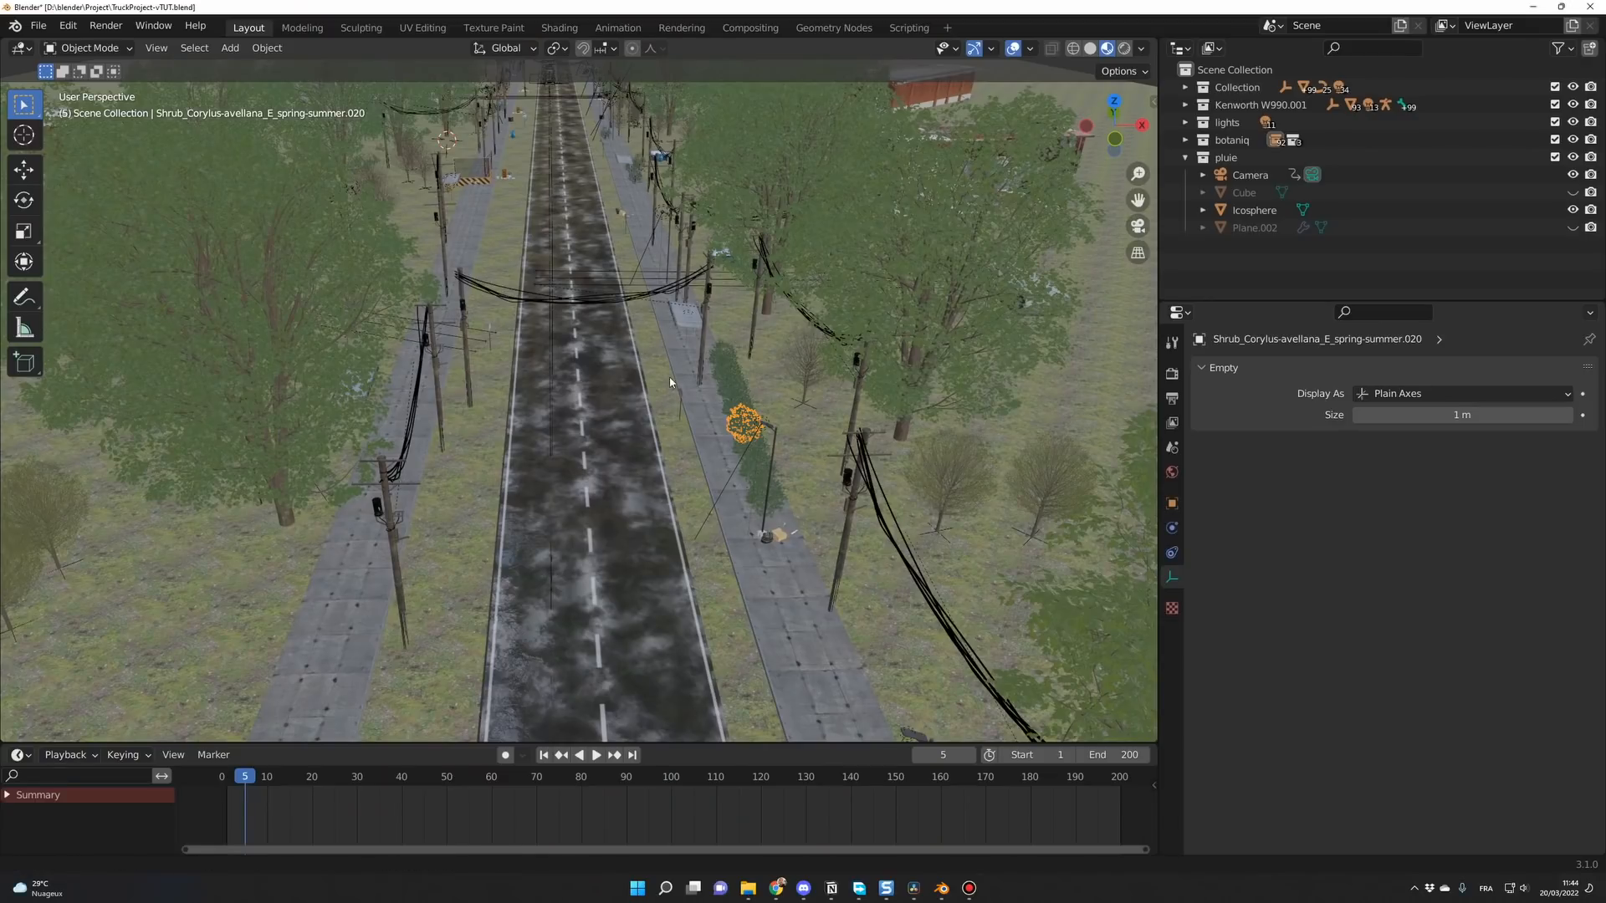
# Examine the shrubs, bare bushes and large trees placed along both sides of the road.
pyautogui.moveTo(671, 378); pyautogui.dragTo(710, 360, button='middle')
pyautogui.click(735, 355)
pyautogui.click(884, 226)
pyautogui.click(792, 309)
pyautogui.moveTo(791, 309); pyautogui.dragTo(542, 316, button='middle')
pyautogui.scroll(4, 501, 314)
pyautogui.click(560, 266)
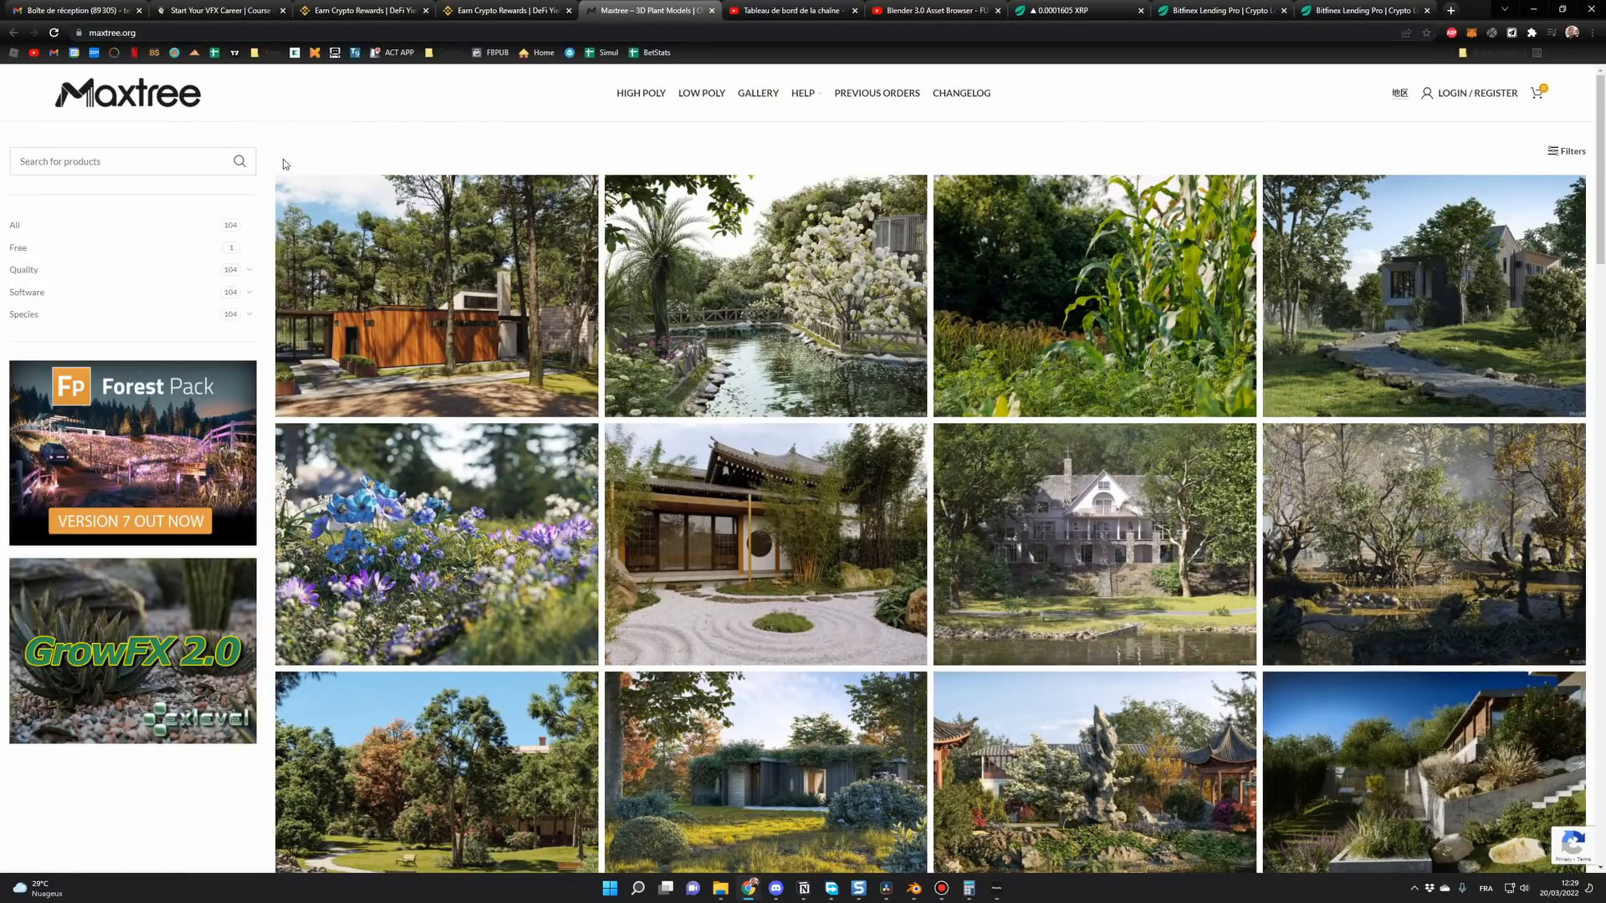
# On the Maxtree website, filter to free products, open Plant Models Vol 60 and choose Blender as the format.
pyautogui.click(20, 248)
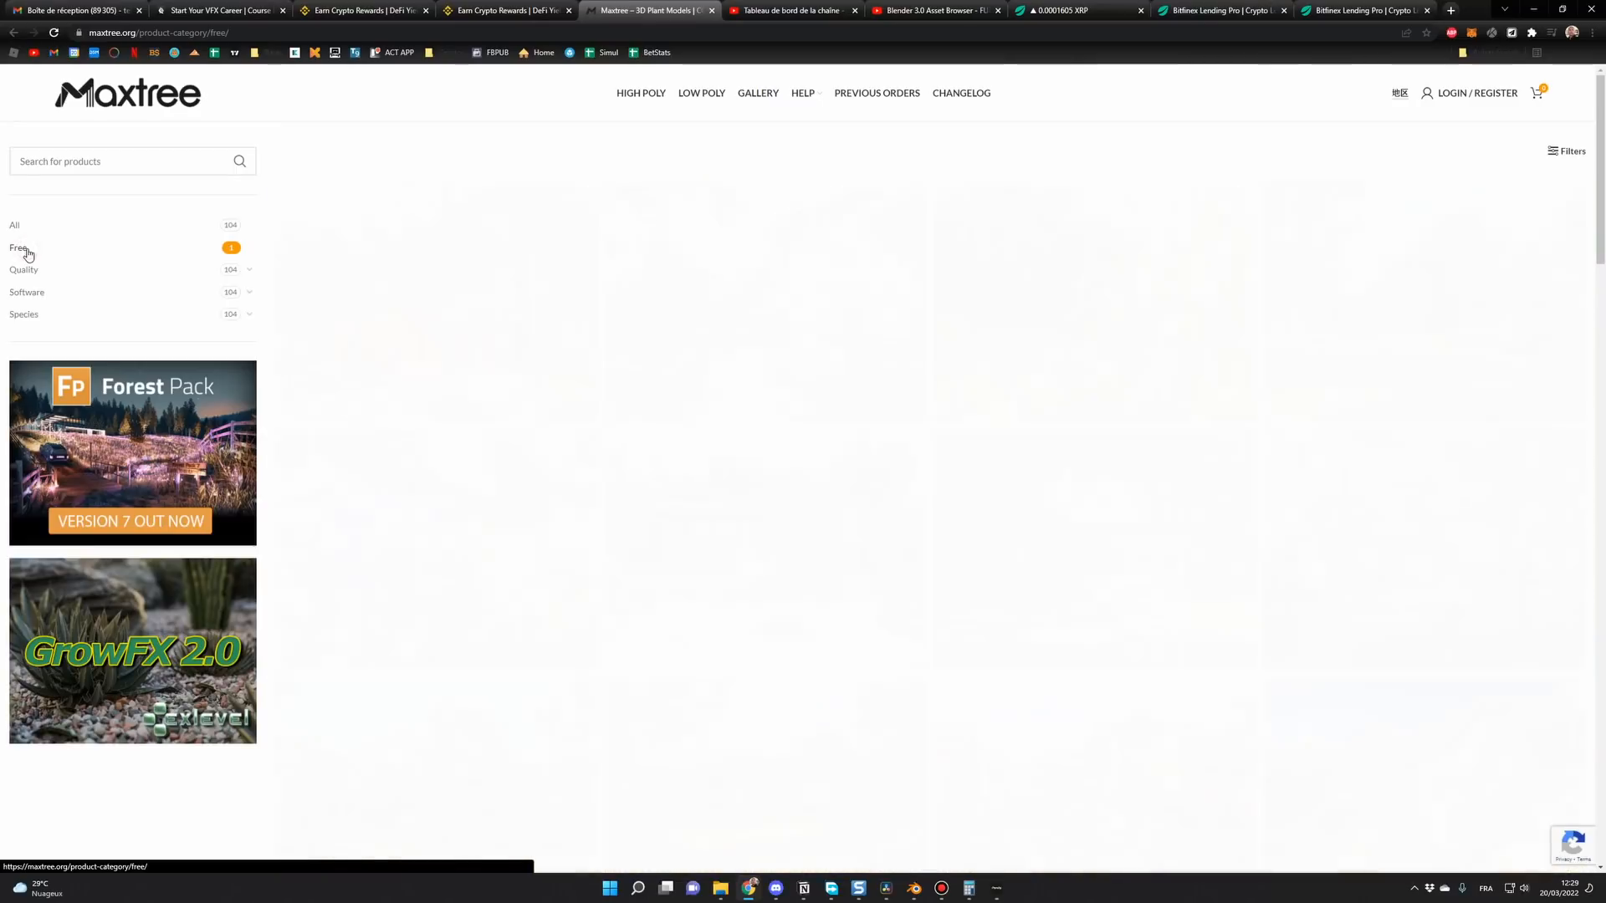
pyautogui.moveTo(528, 320)
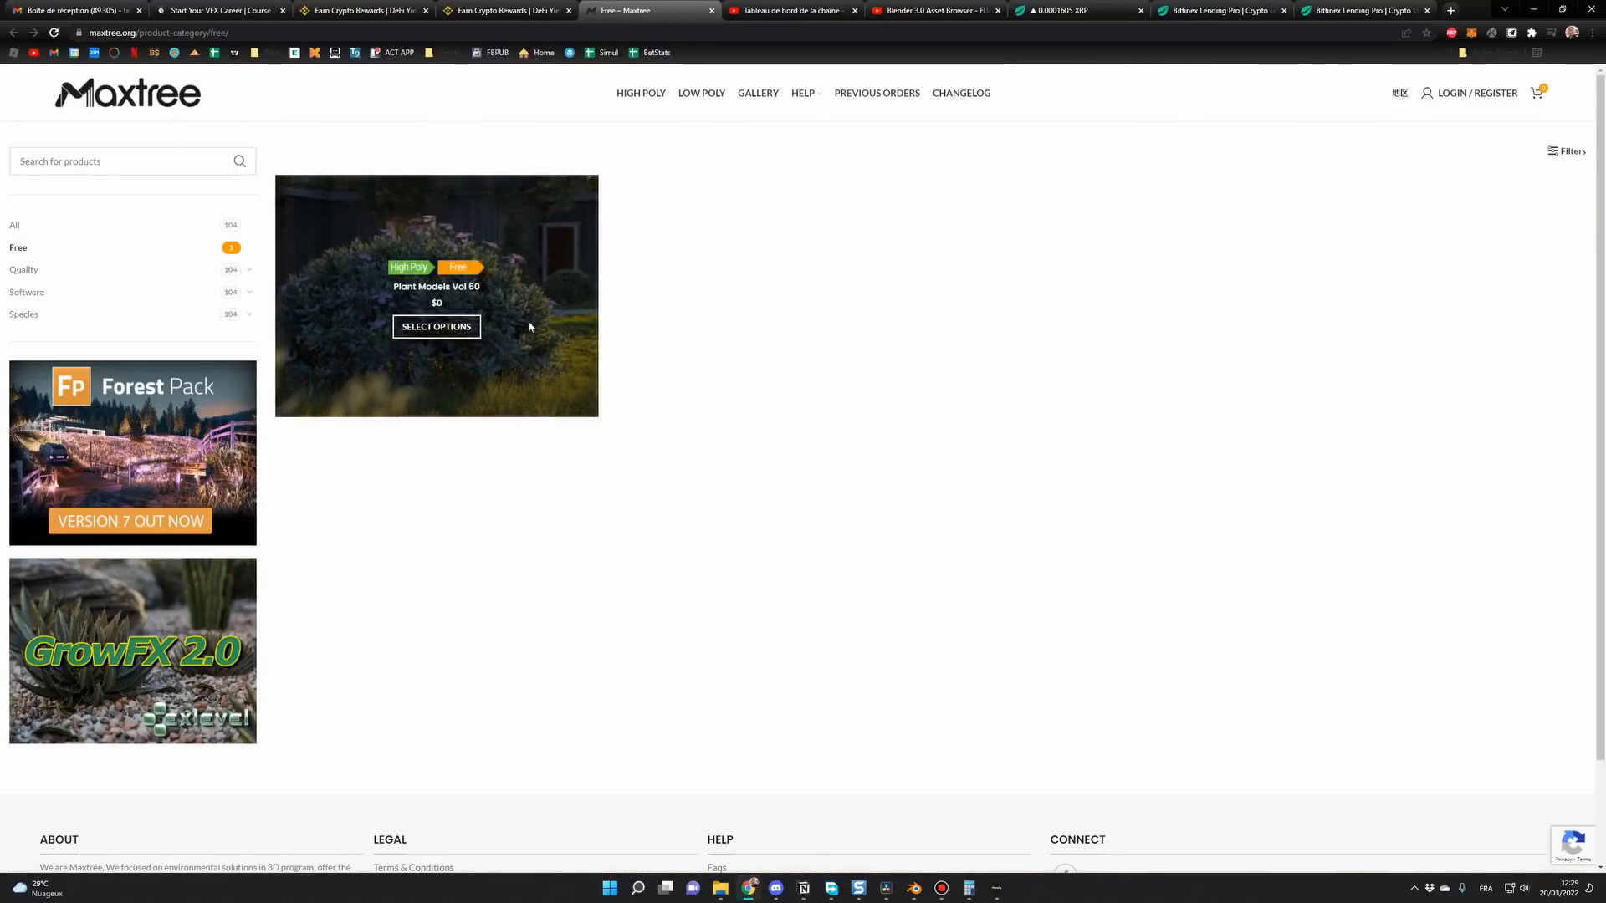
pyautogui.click(407, 294)
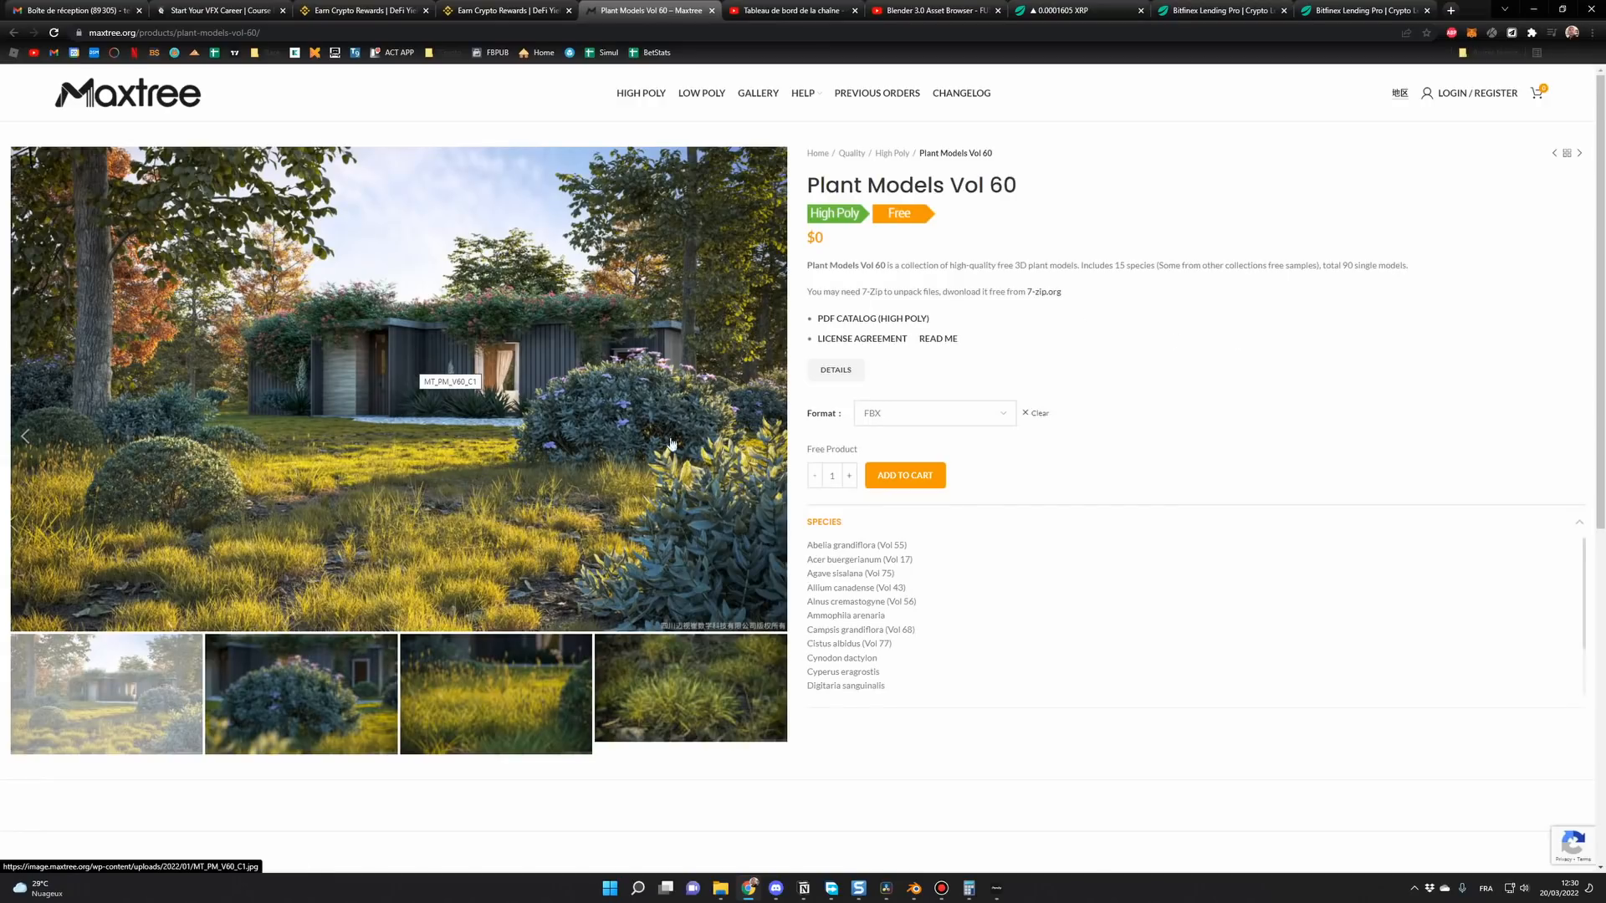
pyautogui.click(916, 417)
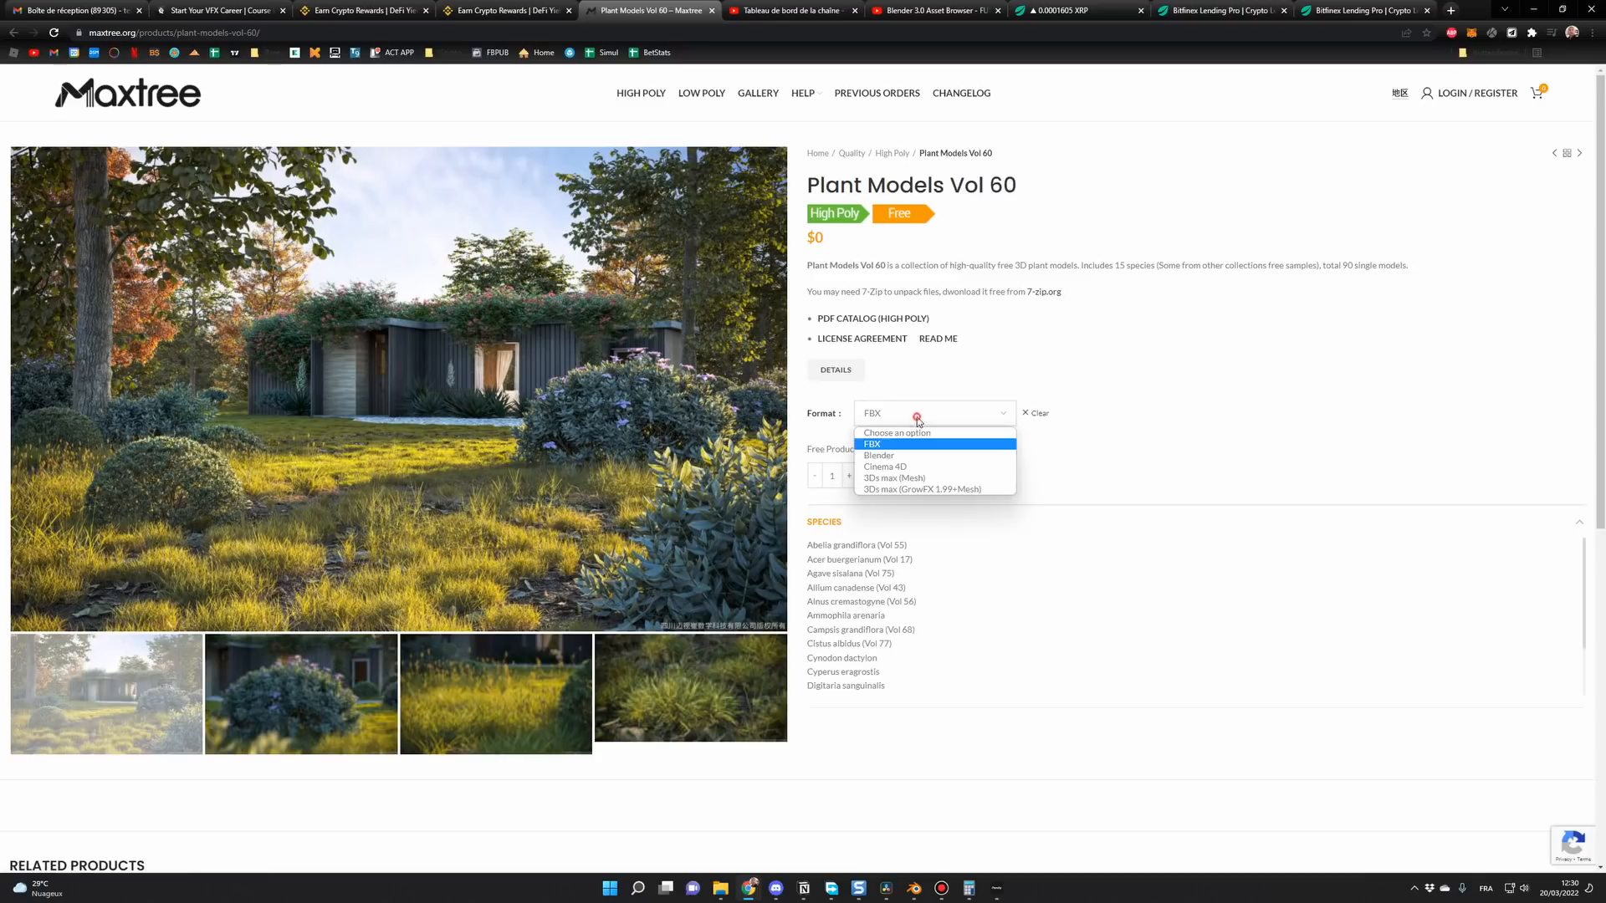
pyautogui.click(891, 456)
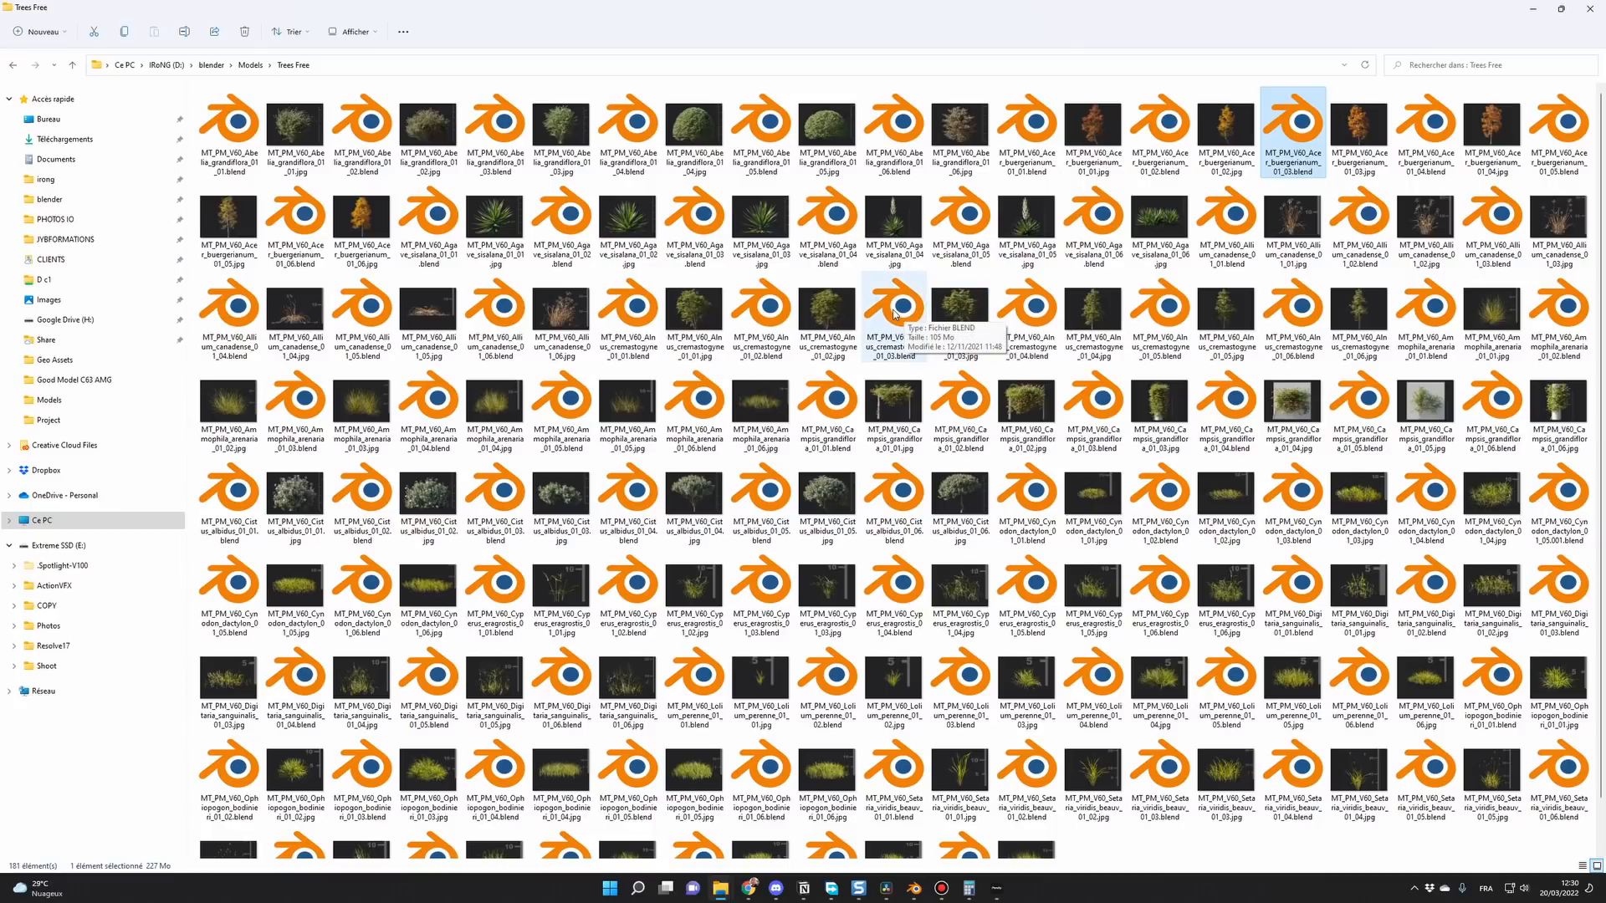
# In the Trees Free folder in File Explorer, preview the MT_PM_V60_Abelia_grandiflora_01_01.jpg image and close it.
pyautogui.click(295, 130)
pyautogui.doubleClick(295, 130)
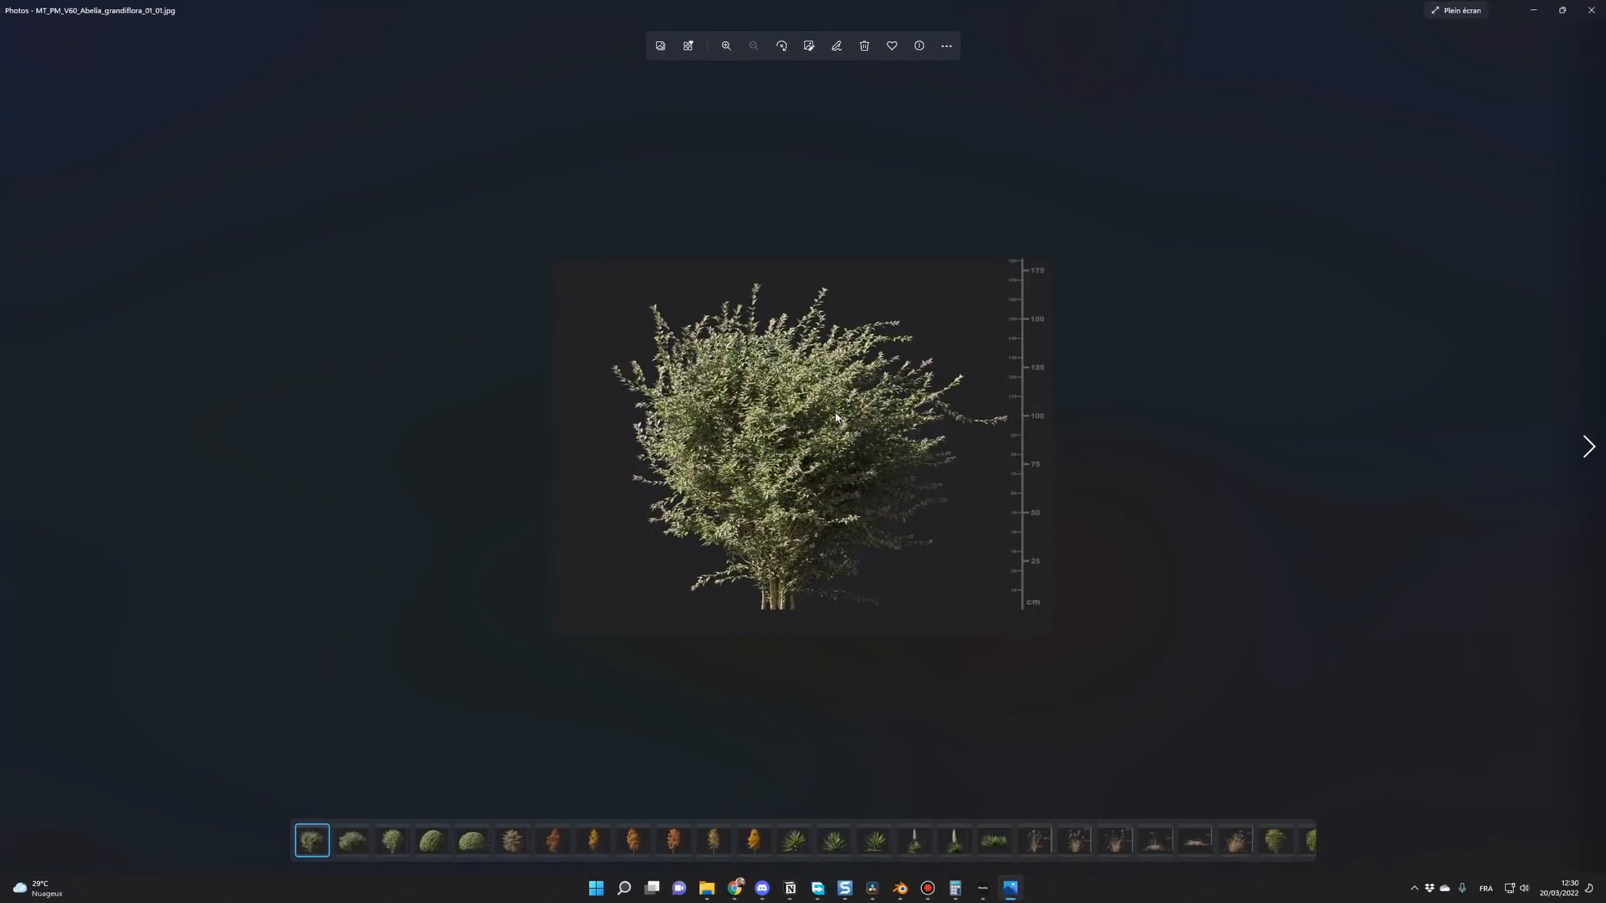
pyautogui.hotkey('alt', 'F4')
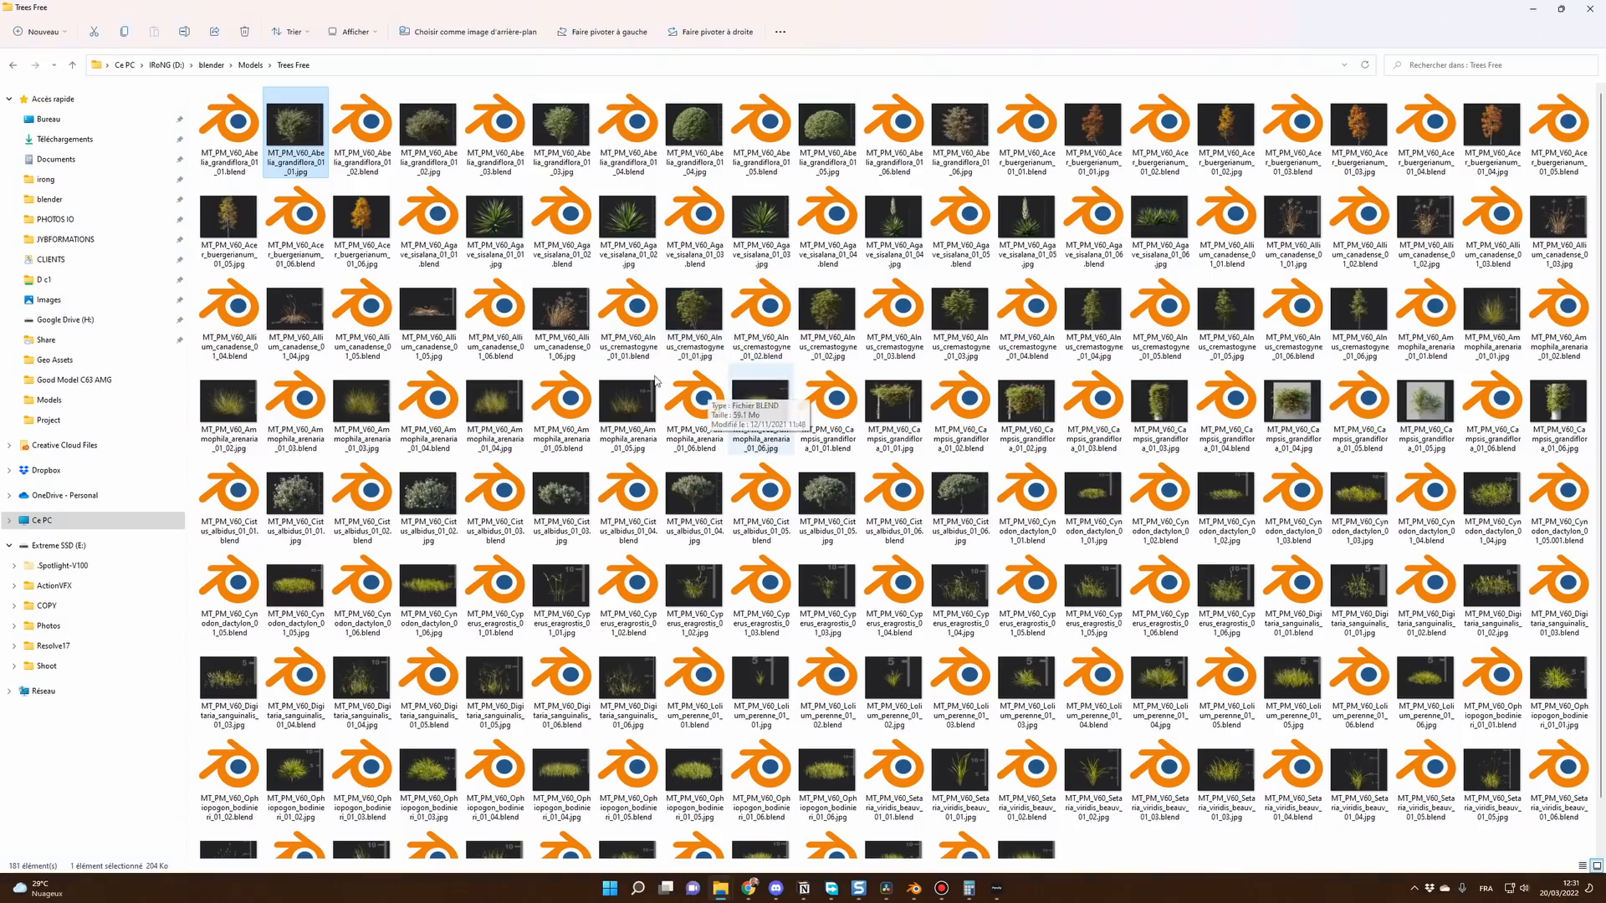
# Place the reduced Trees Free folder window over Blender and preview the MT_PM_V60_Alnus_cremastogyne_01_03.jpg image.
pyautogui.press('super+Down')
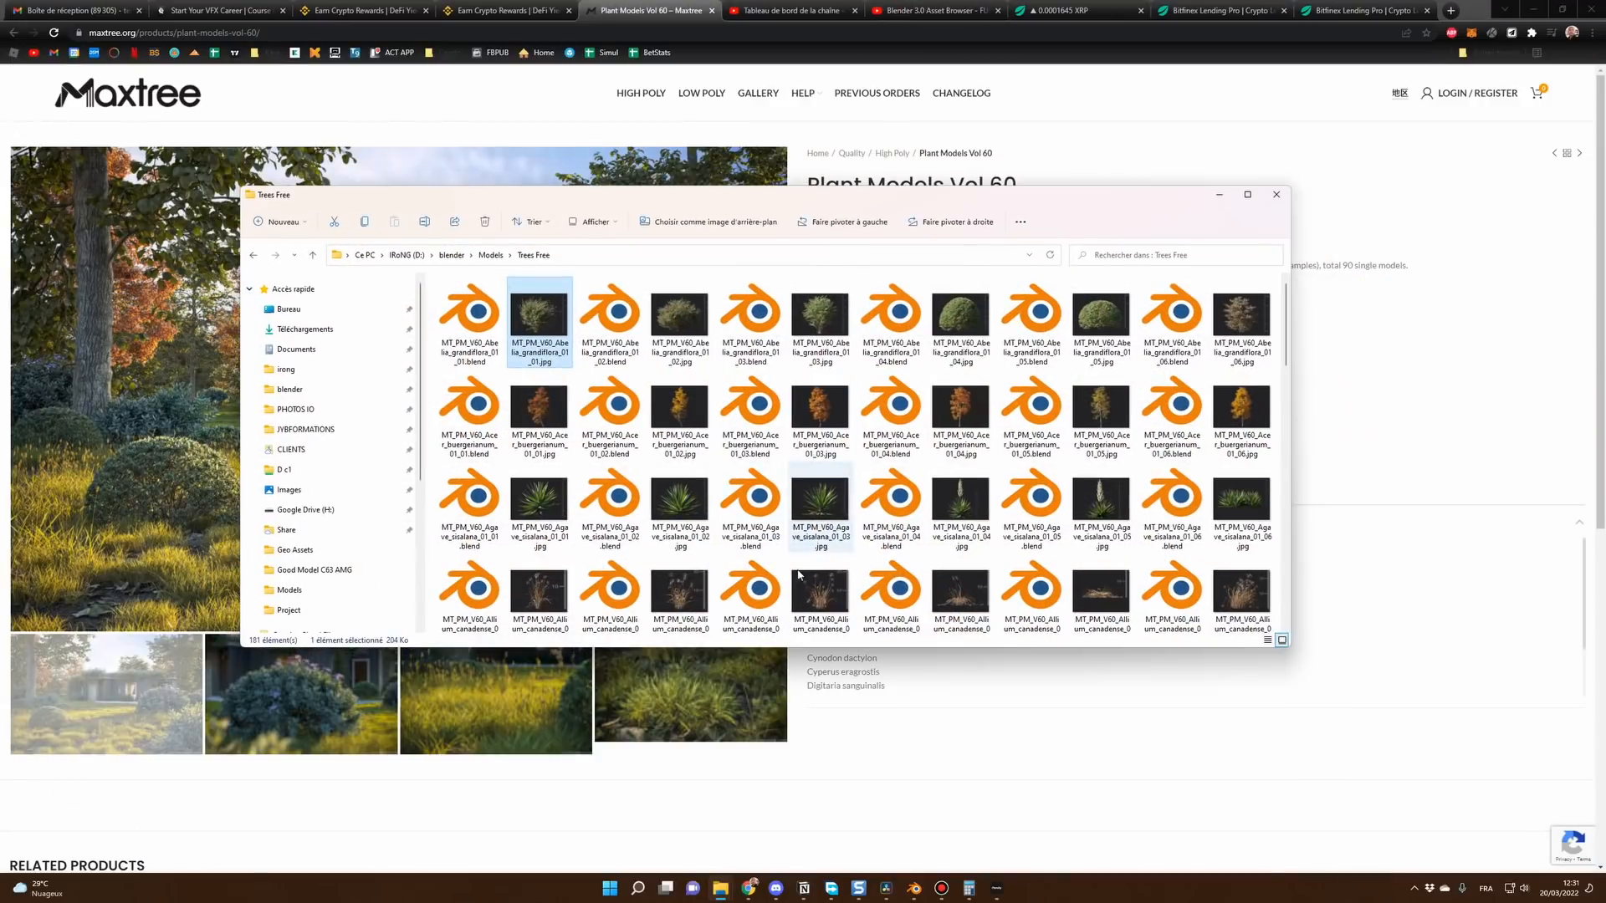
pyautogui.click(916, 890)
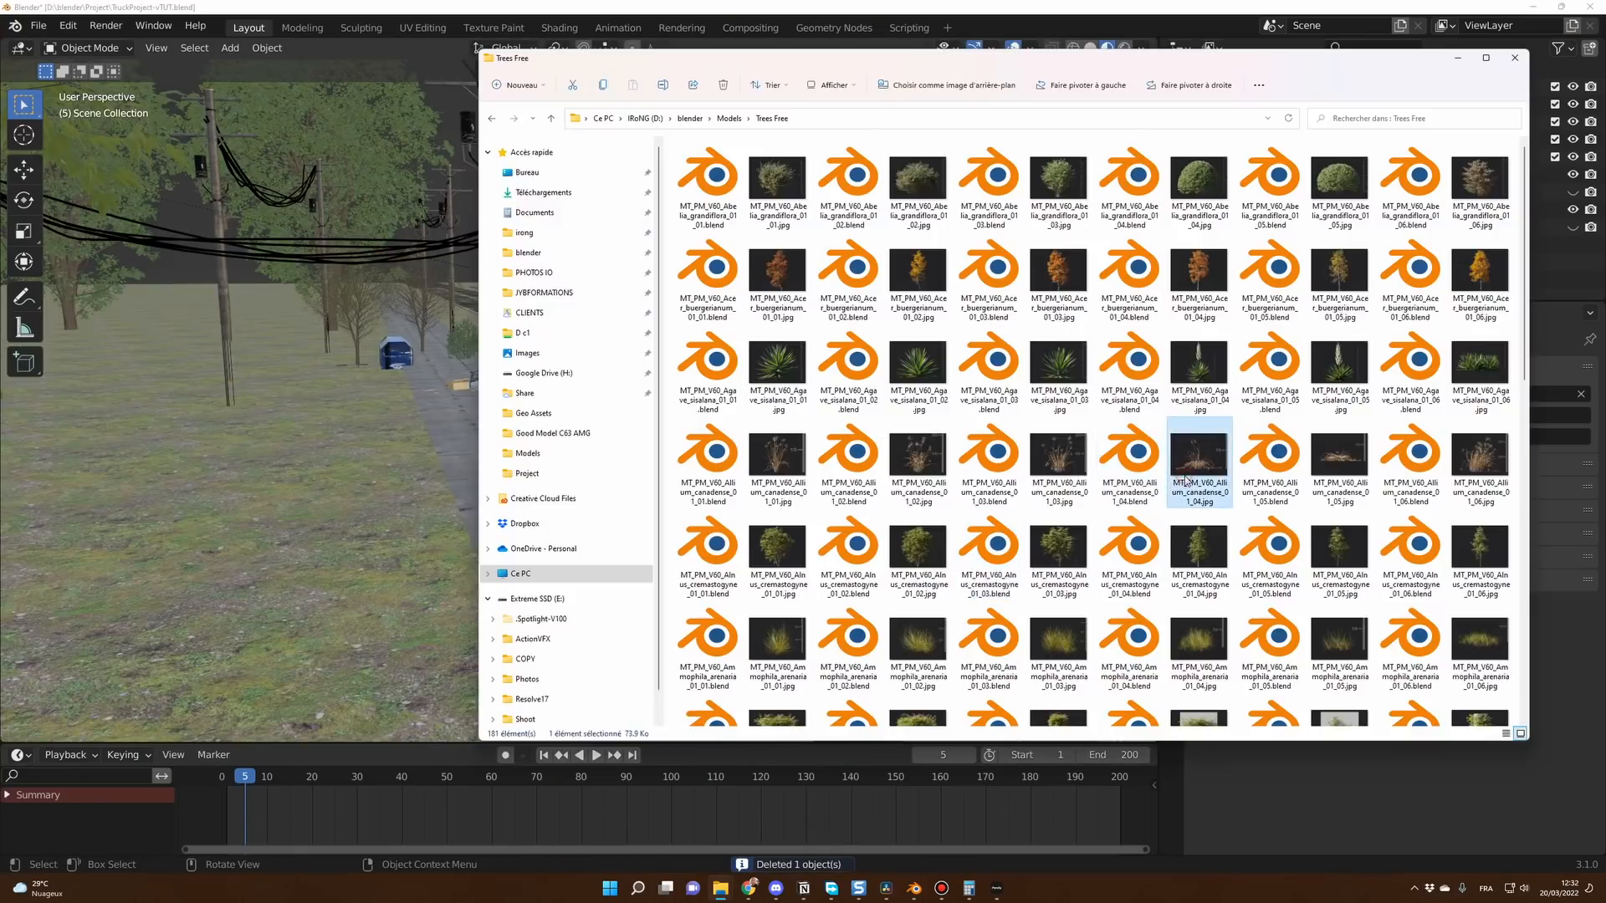
pyautogui.doubleClick(1057, 550)
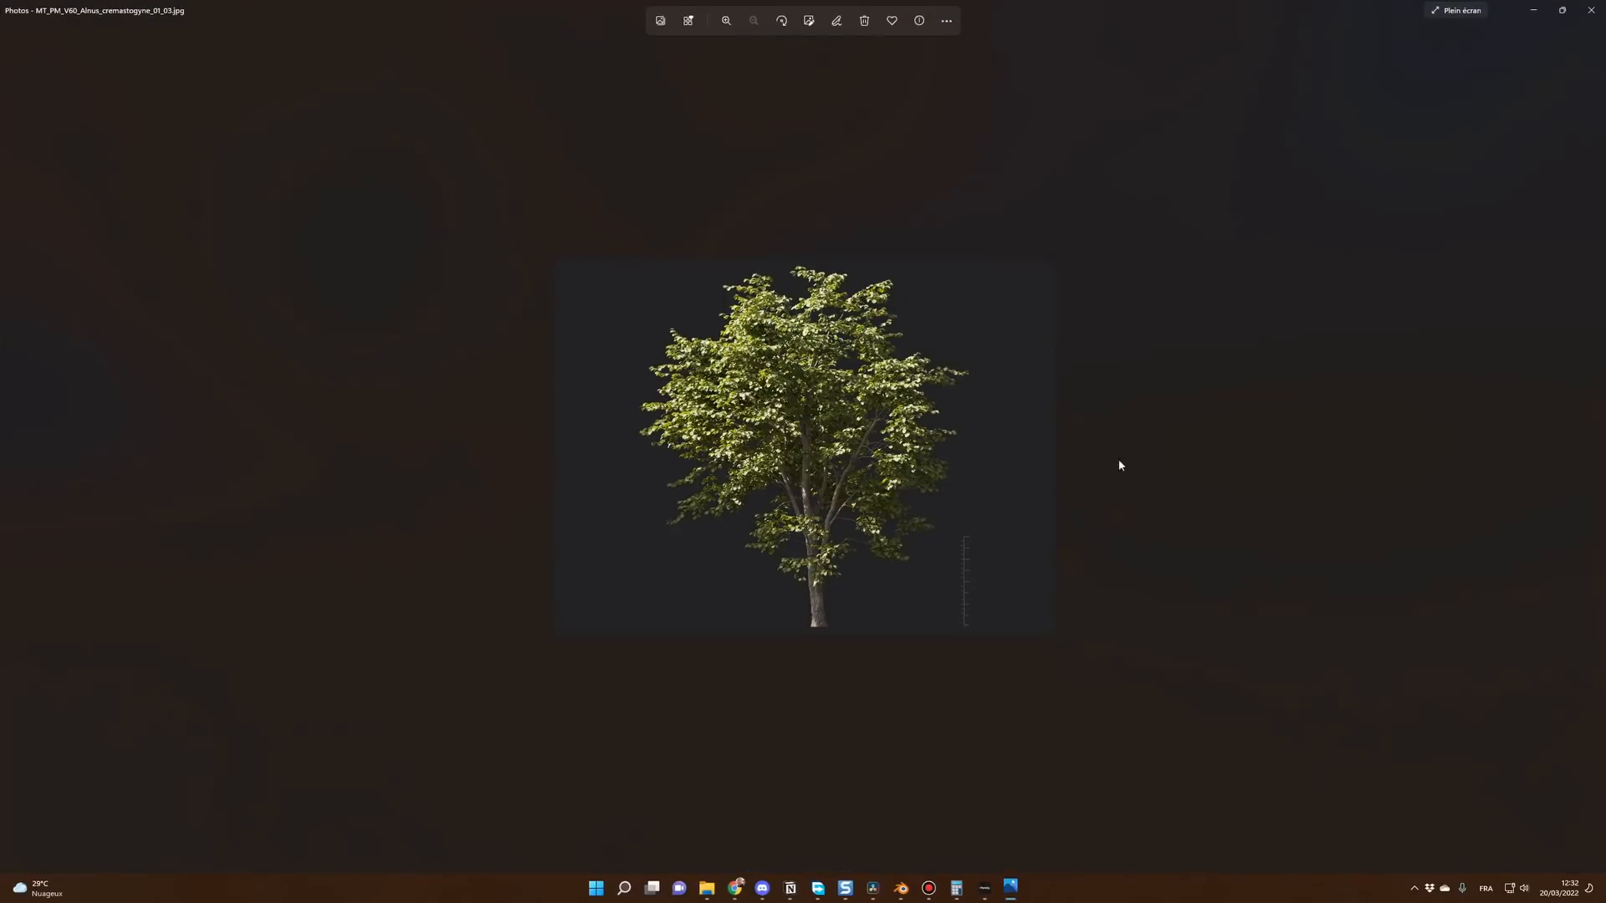
pyautogui.click(1591, 10)
pyautogui.scroll(5, 1058, 573)
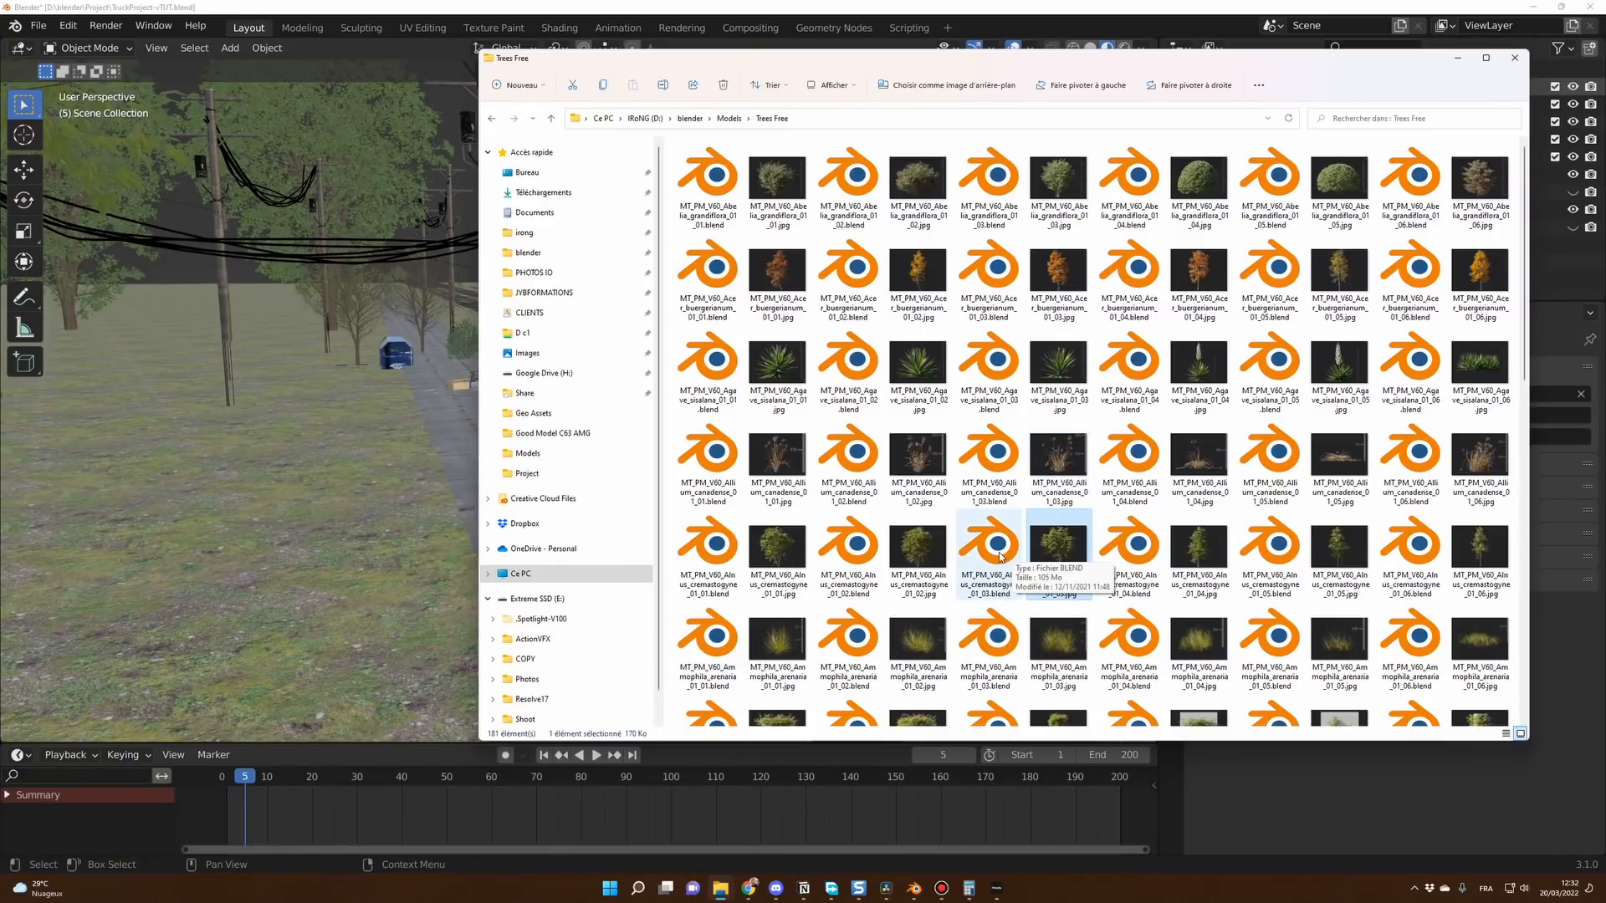
# Append the tree object from MT_PM_V60_Alnus_cremastogyne_01_03.blend into the street scene and try repositioning it.
pyautogui.click(996, 553)
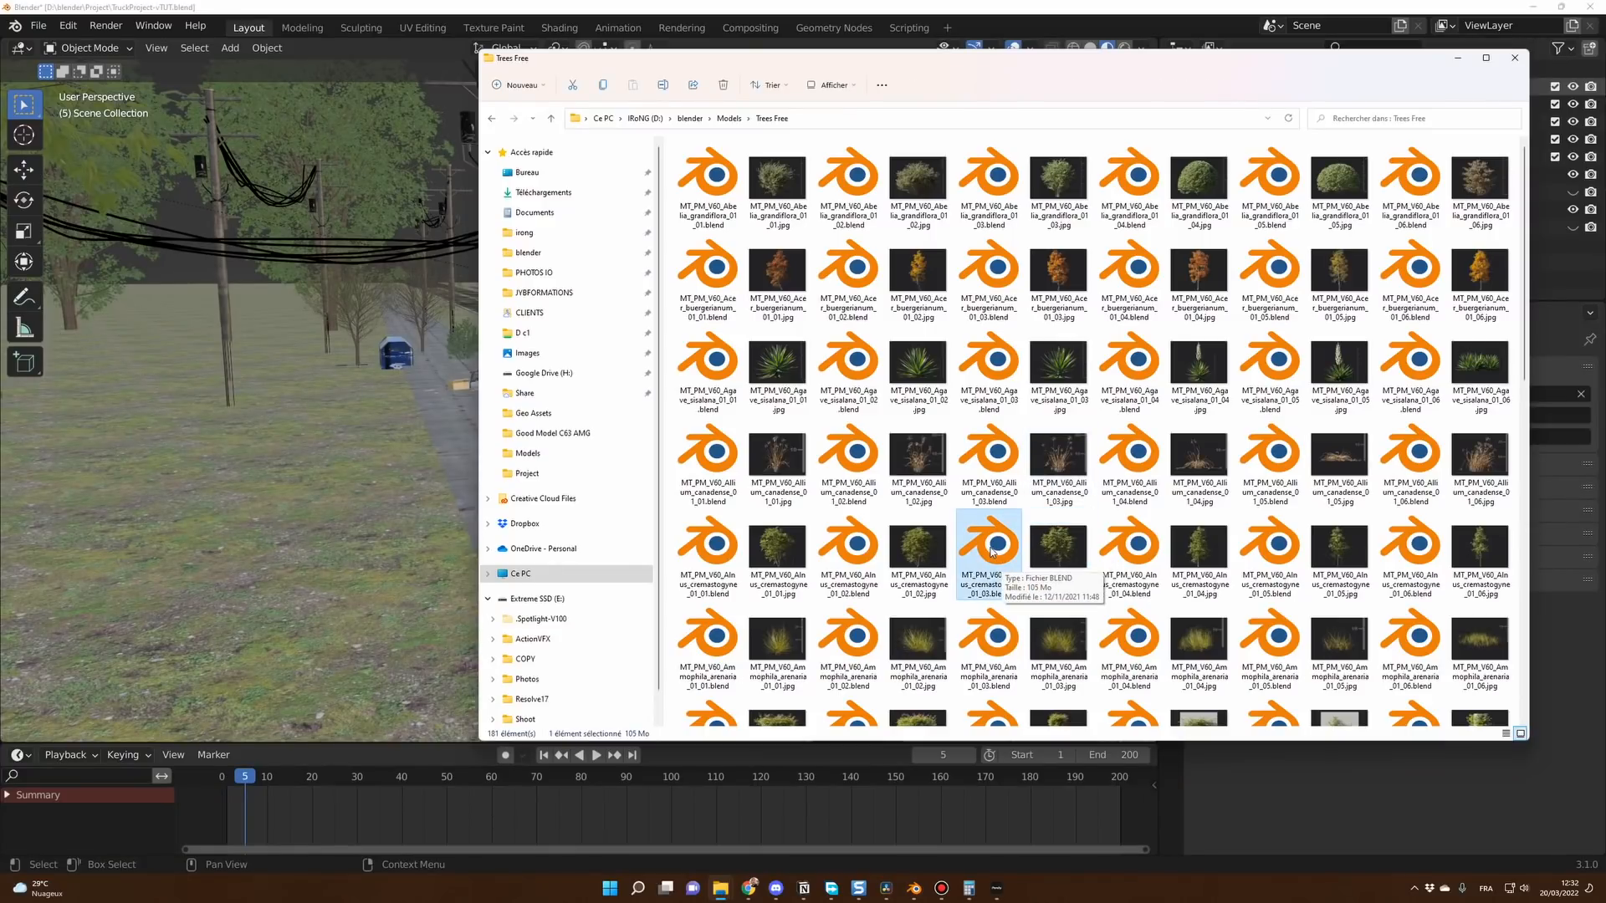
pyautogui.moveTo(992, 552); pyautogui.dragTo(343, 440)
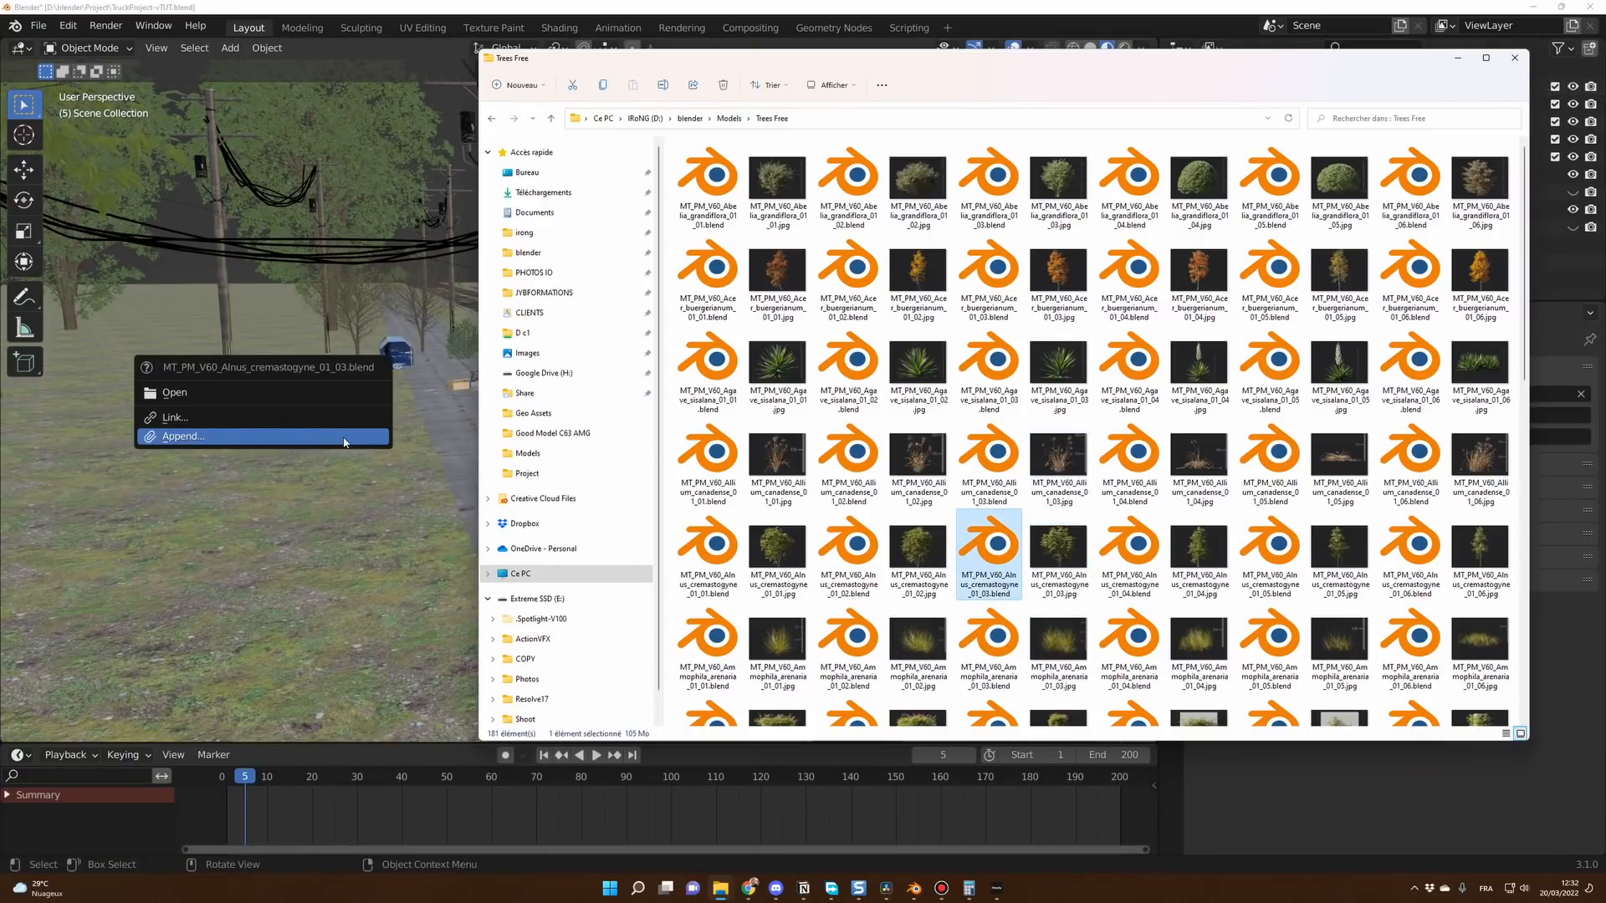
pyautogui.click(234, 437)
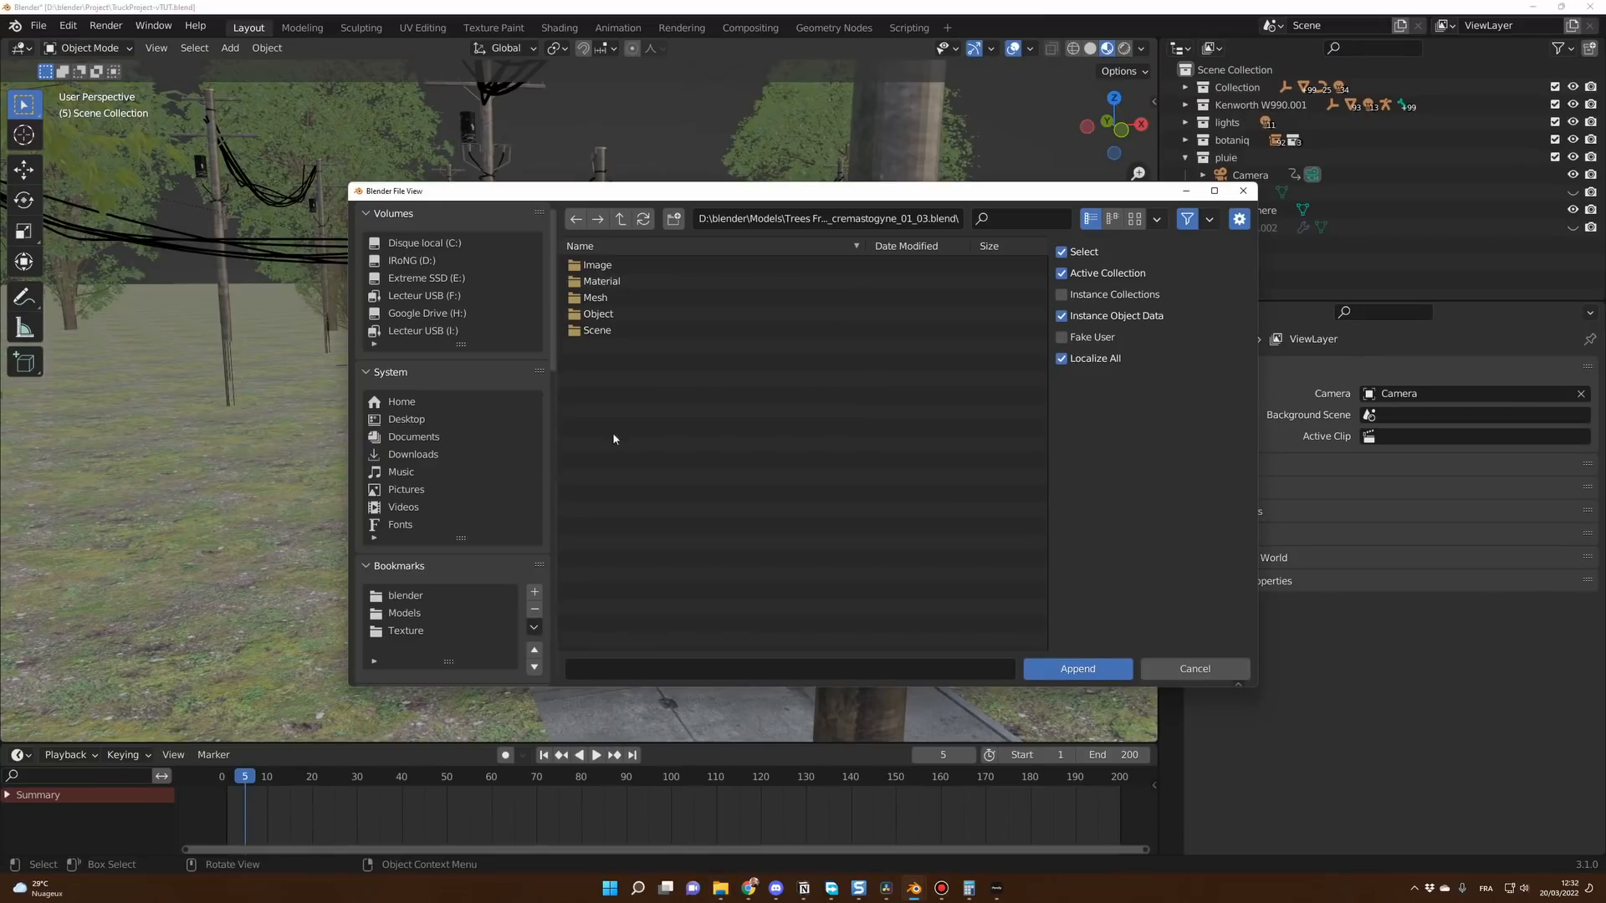
pyautogui.click(611, 315)
pyautogui.click(658, 265)
pyautogui.click(1078, 669)
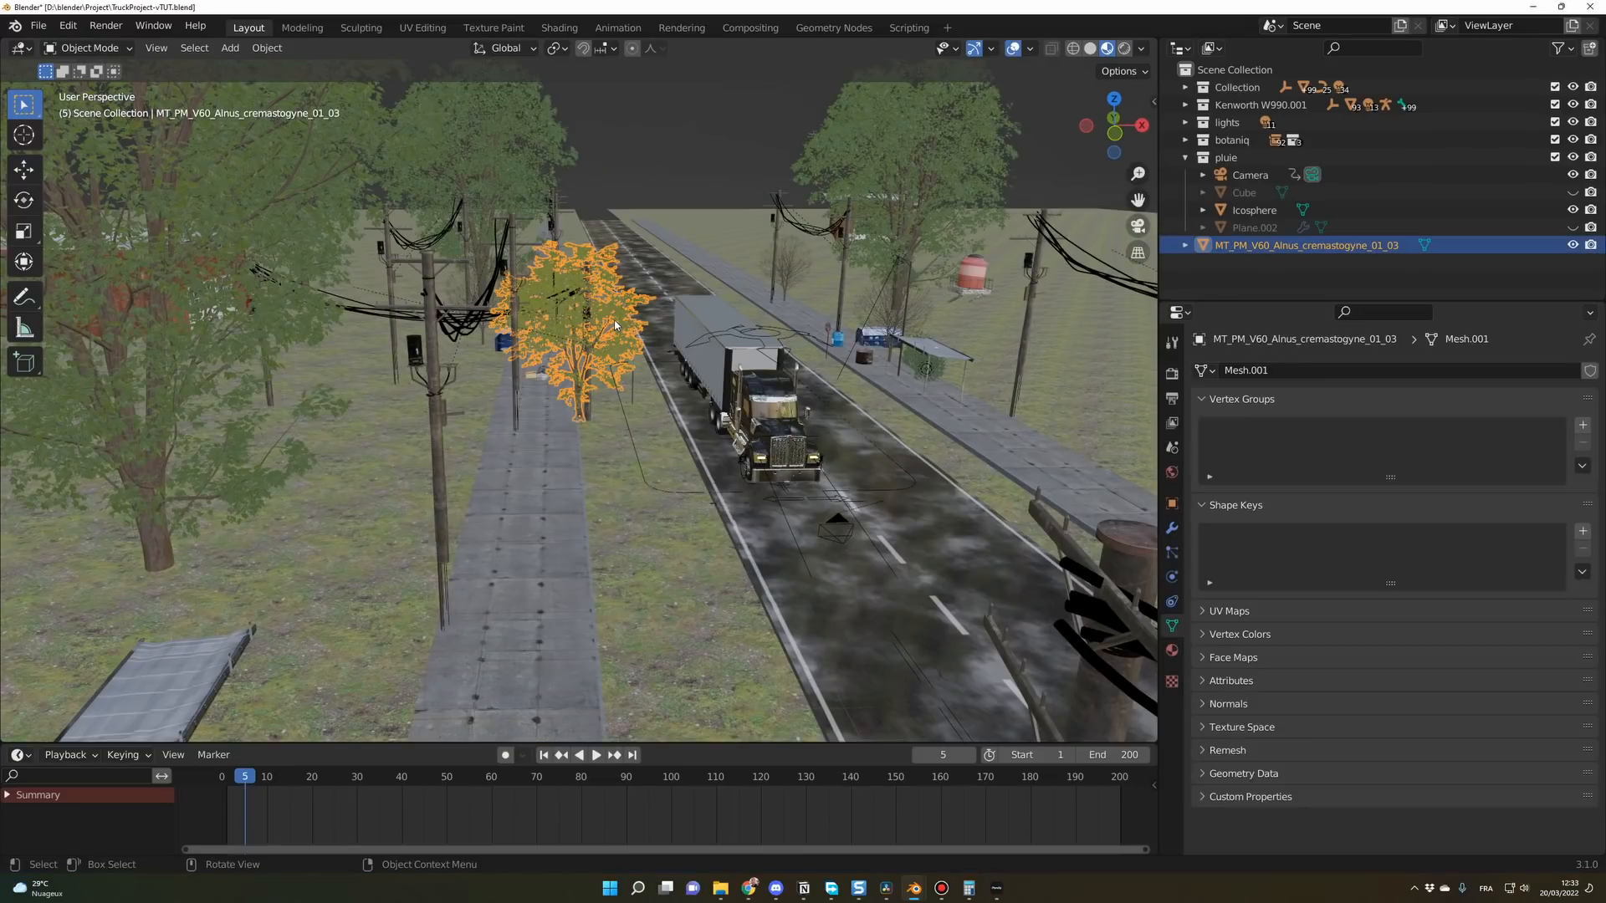
pyautogui.press('g')
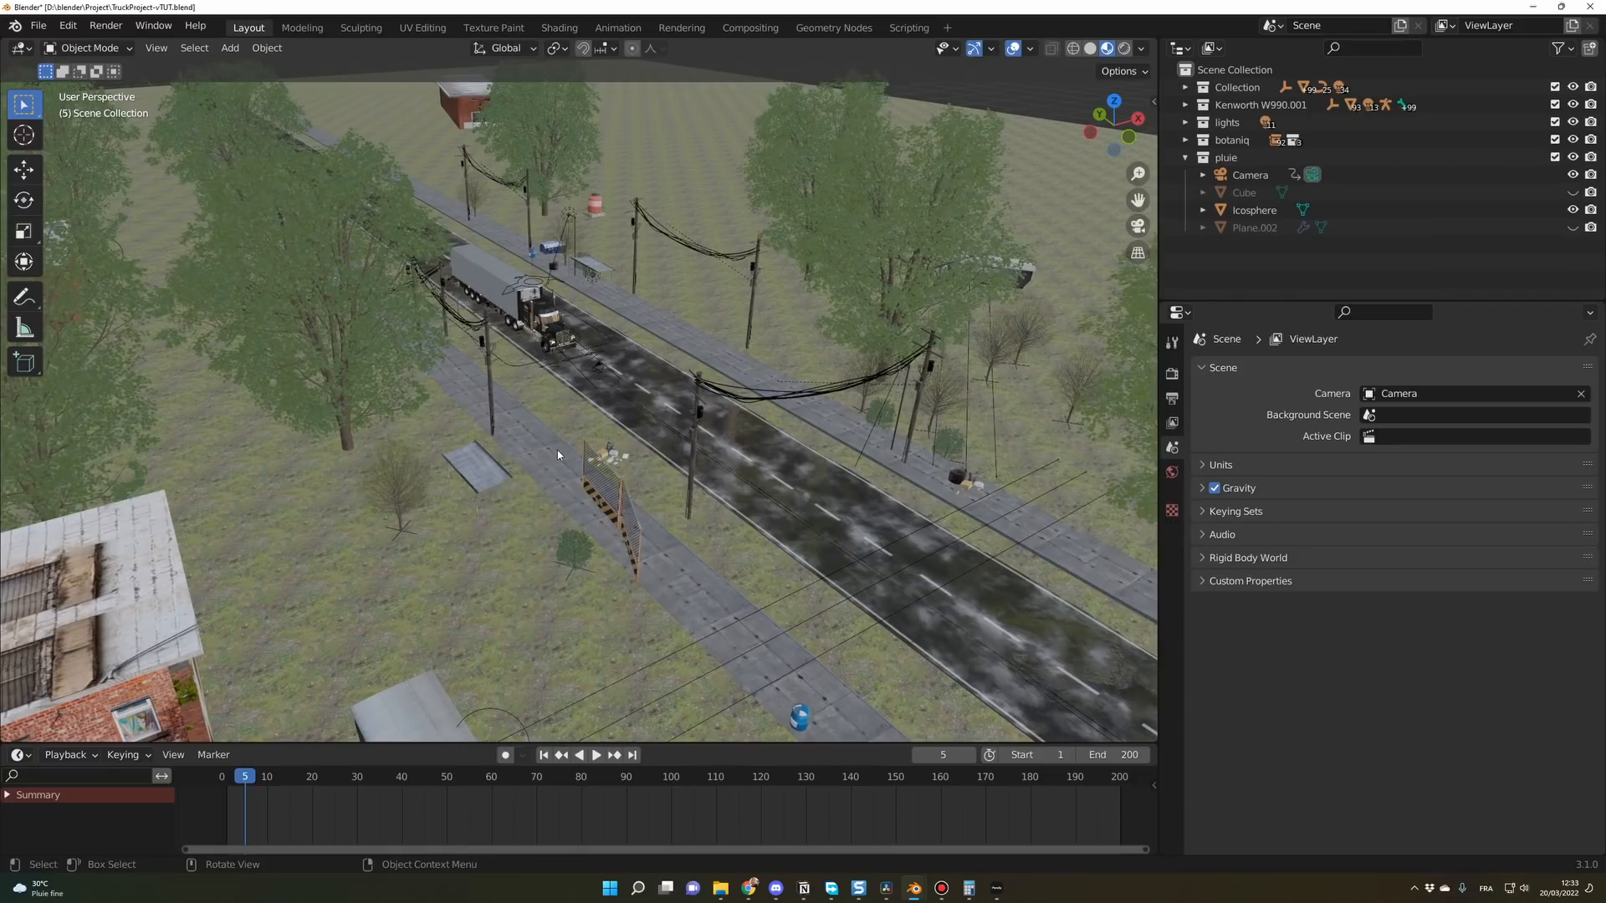
# Examine the overall layout of trees, buildings, power poles and props along the road from several angles and distances.
pyautogui.moveTo(557, 450); pyautogui.dragTo(535, 444, button='middle')
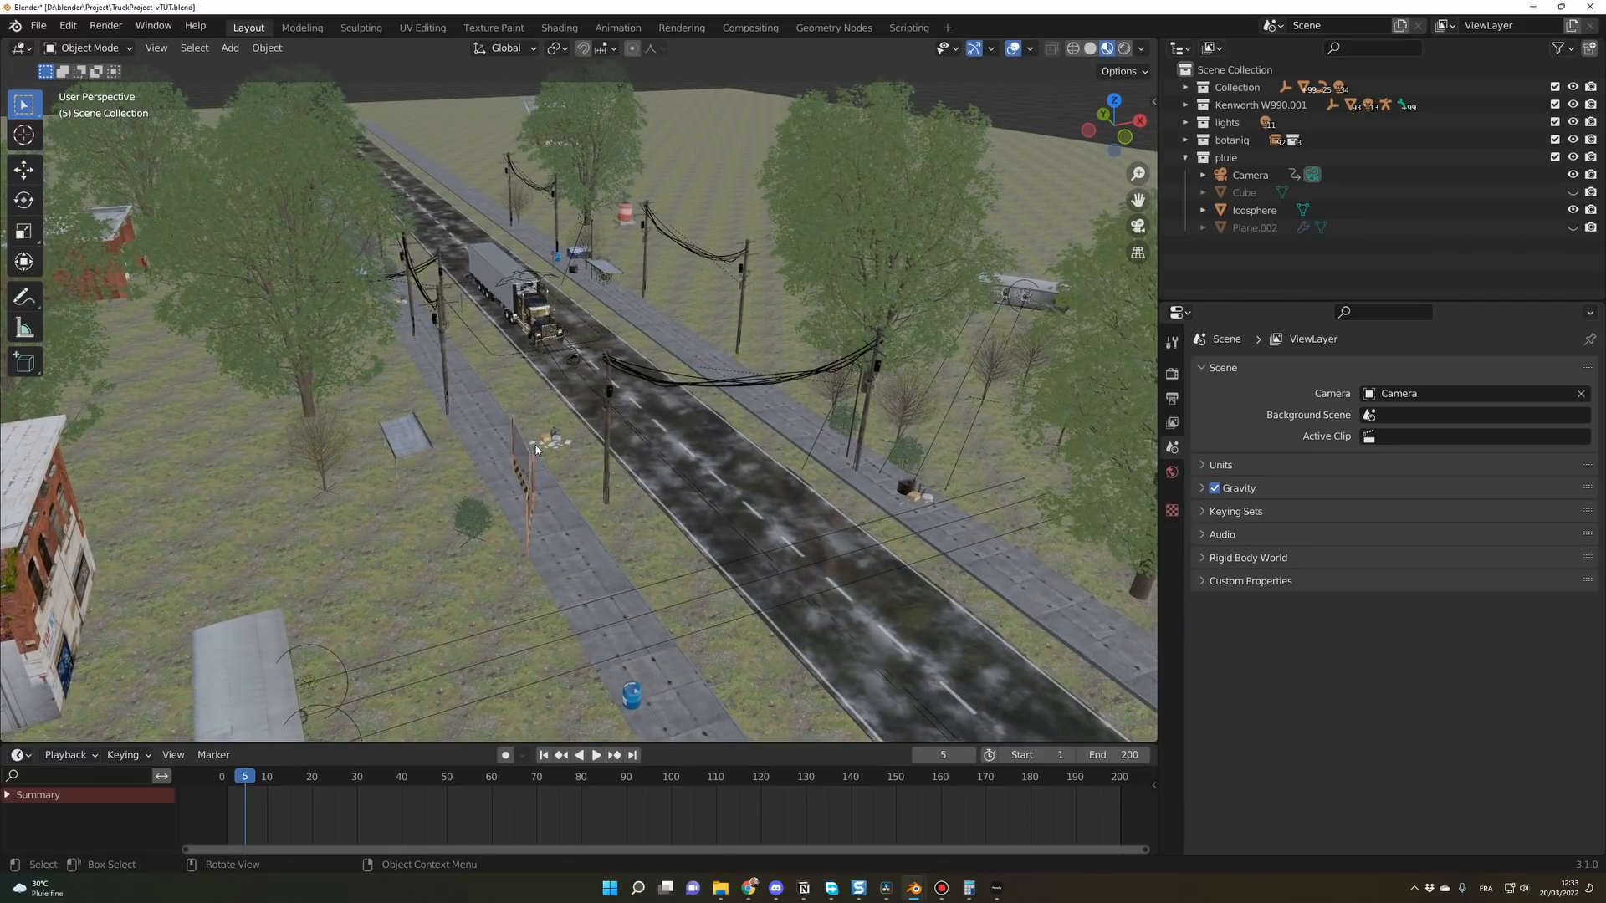
pyautogui.moveTo(536, 445); pyautogui.dragTo(660, 438, button='middle')
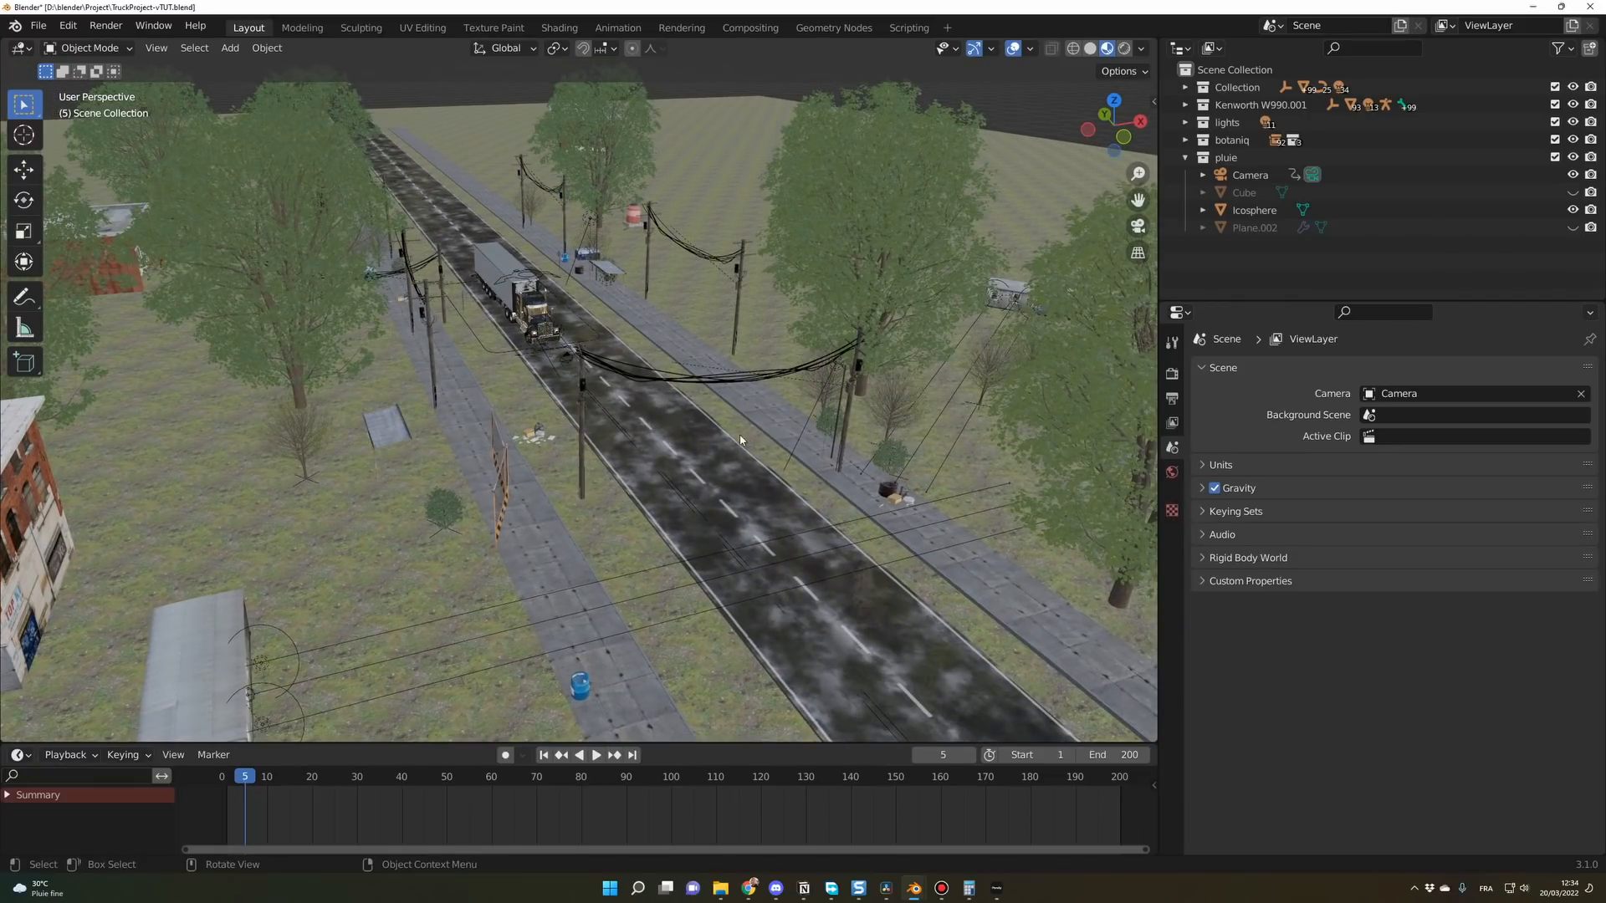
pyautogui.scroll(-6, 703, 448)
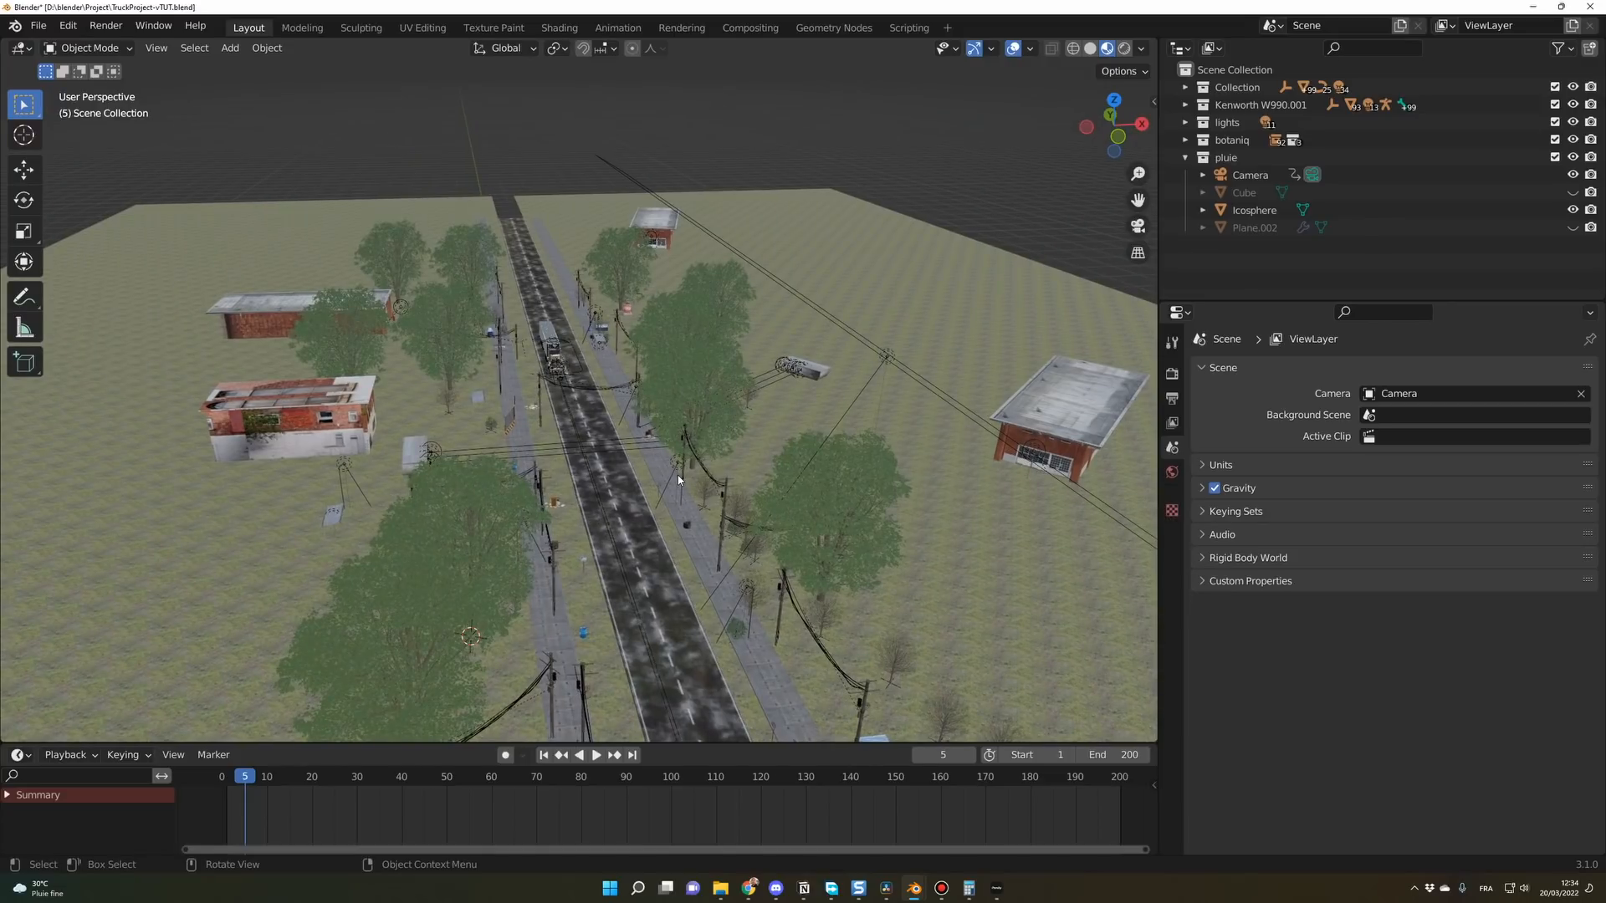
pyautogui.moveTo(680, 479); pyautogui.dragTo(801, 441, button='middle')
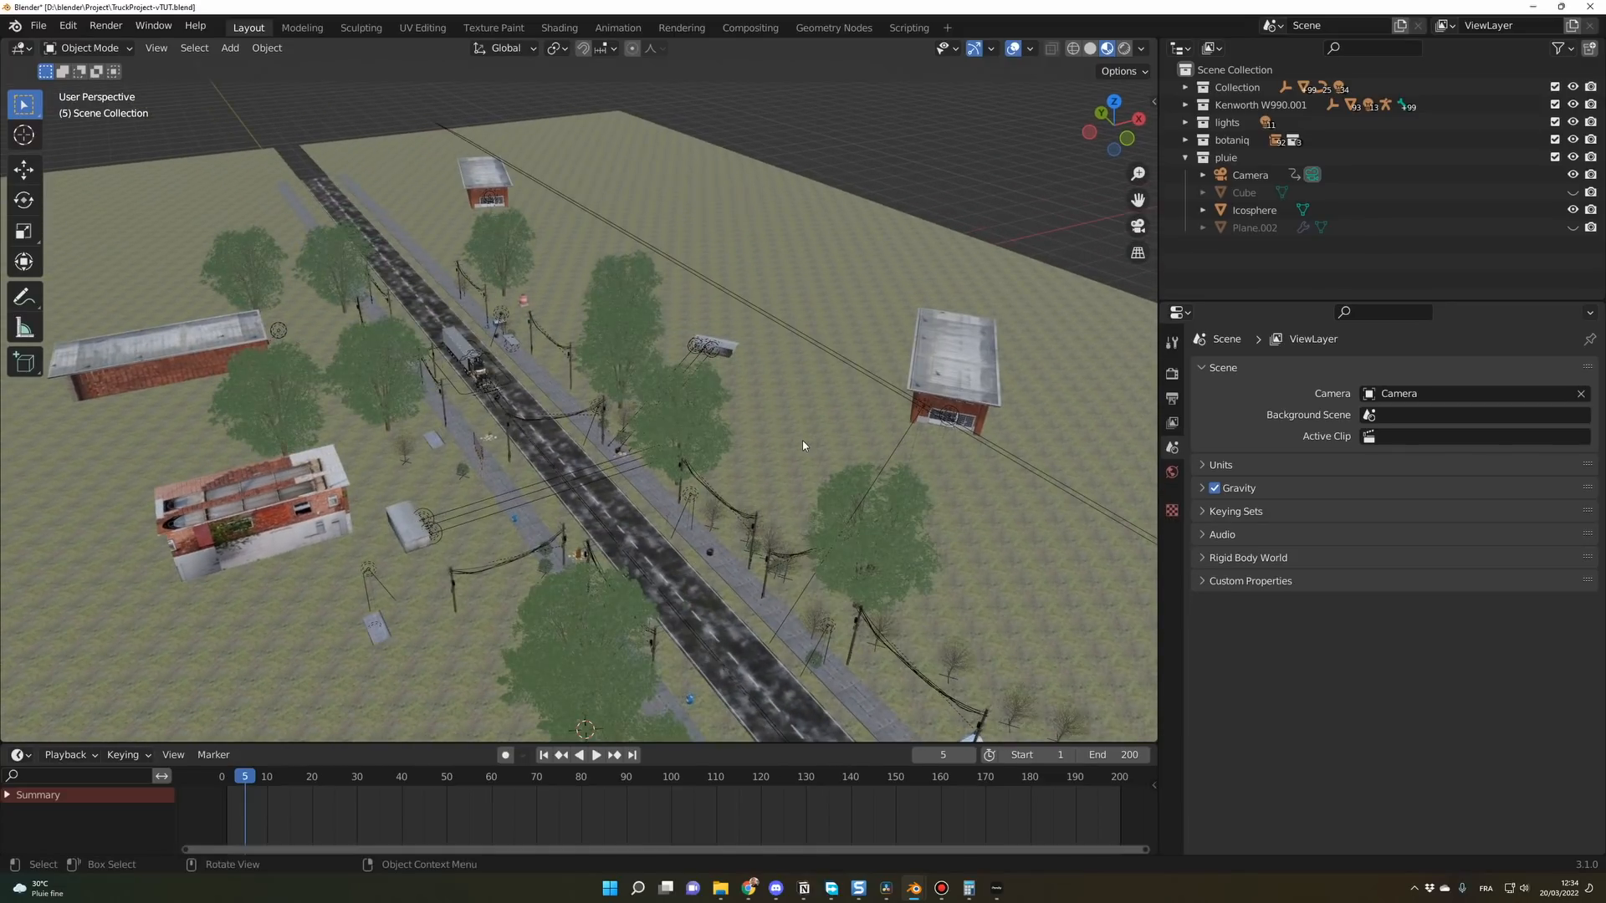
pyautogui.scroll(4, 795, 439)
pyautogui.scroll(-5, 794, 419)
pyautogui.scroll(5, 748, 434)
pyautogui.scroll(-2, 746, 429)
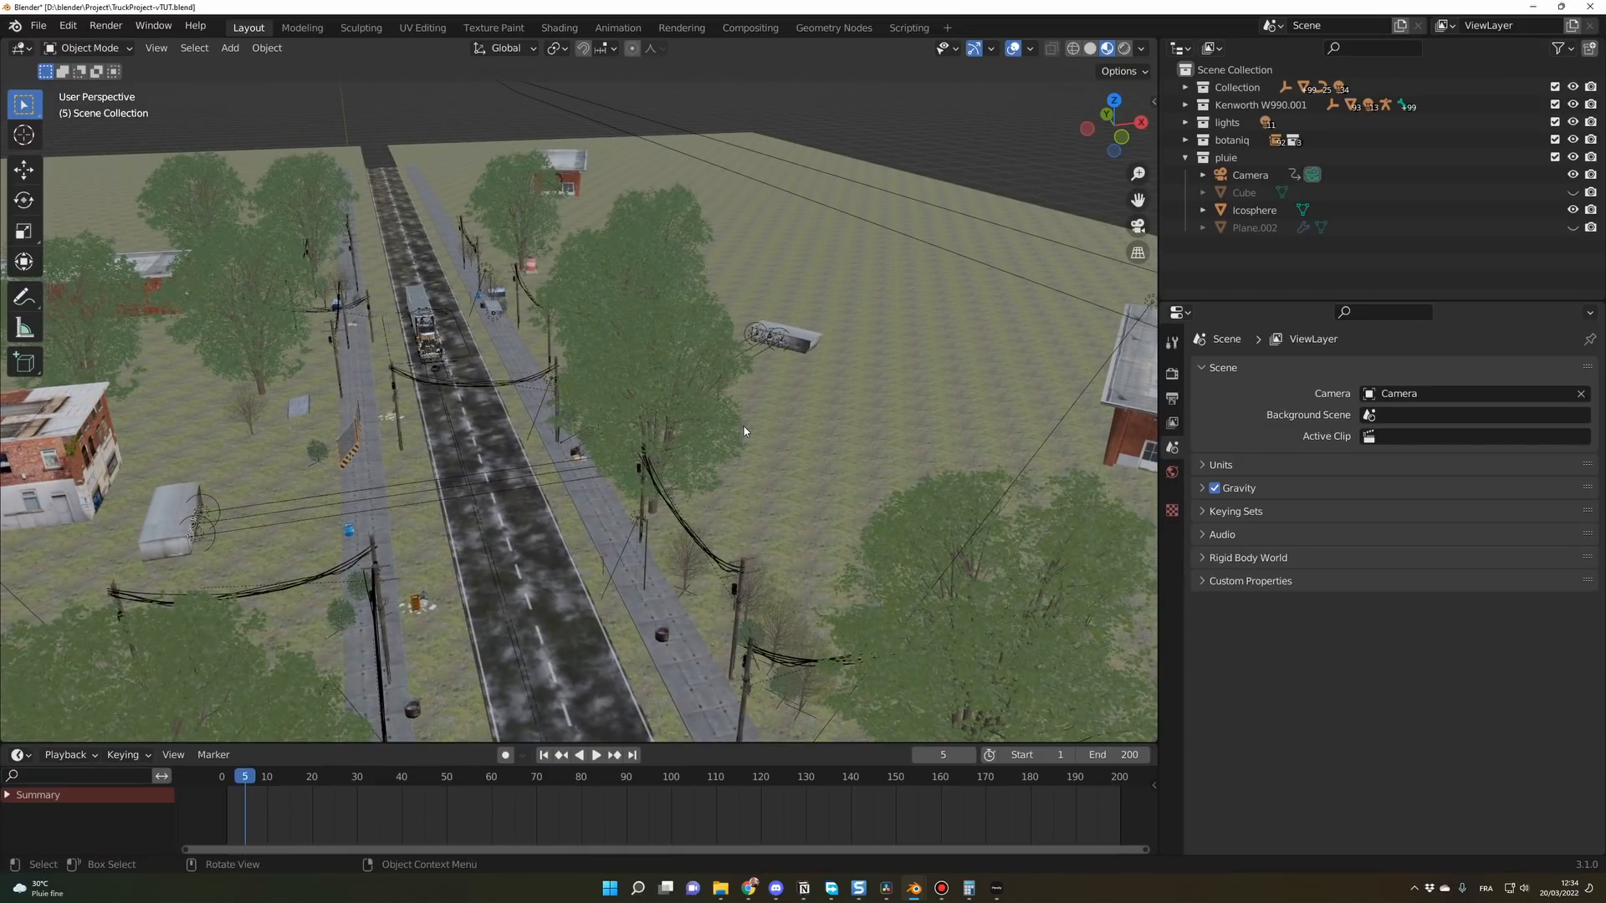
pyautogui.moveTo(745, 431); pyautogui.dragTo(728, 409, button='middle')
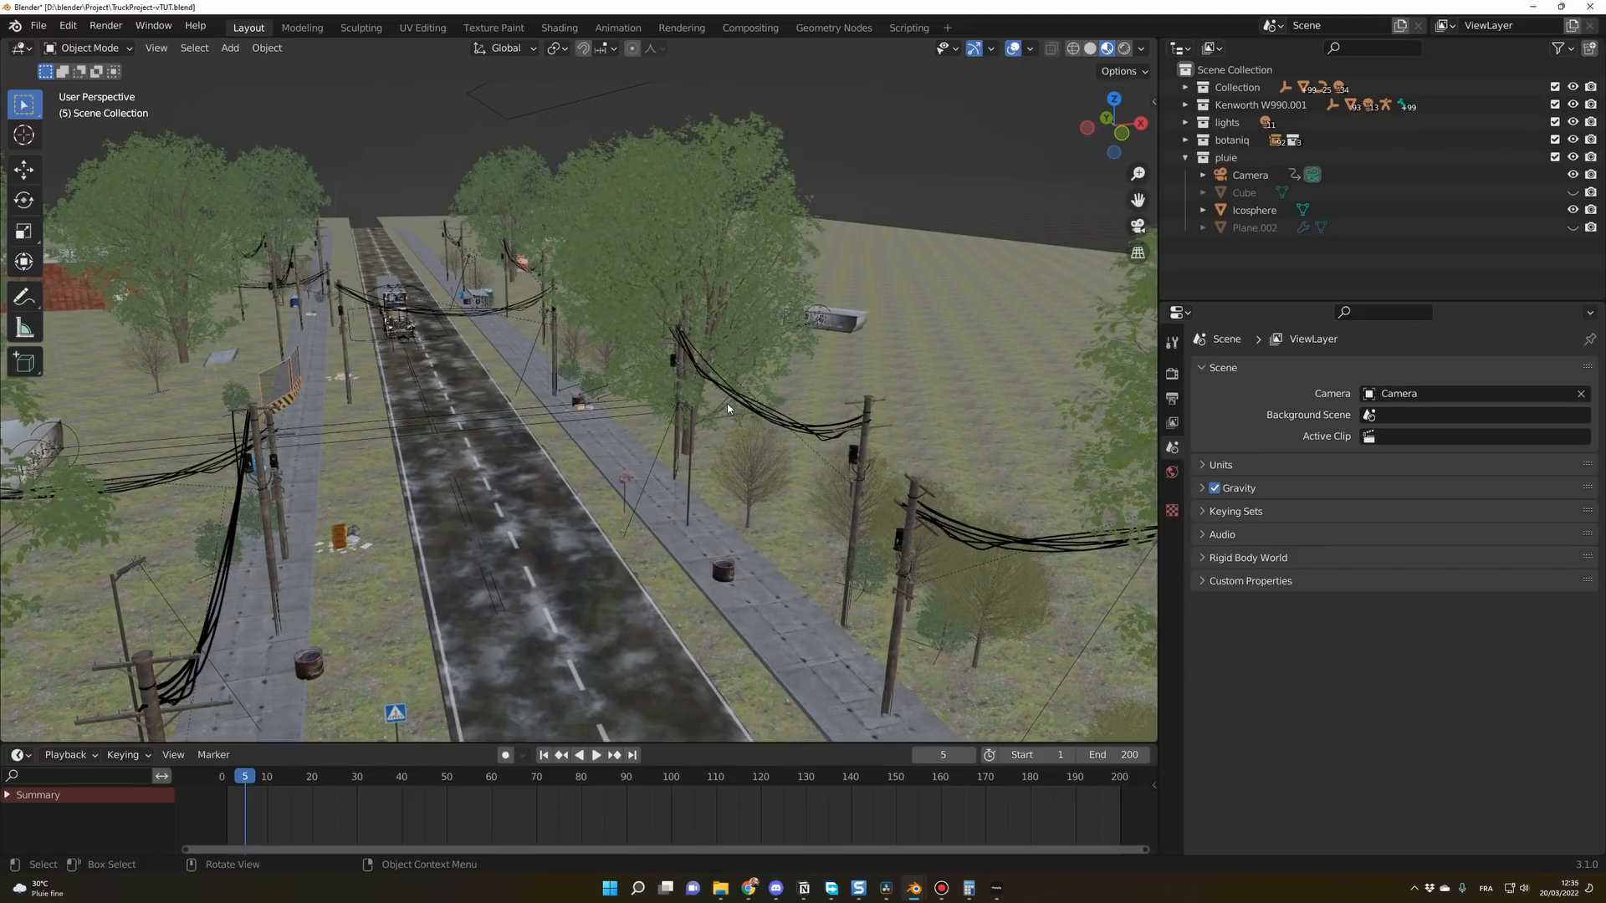
pyautogui.scroll(-2, 728, 409)
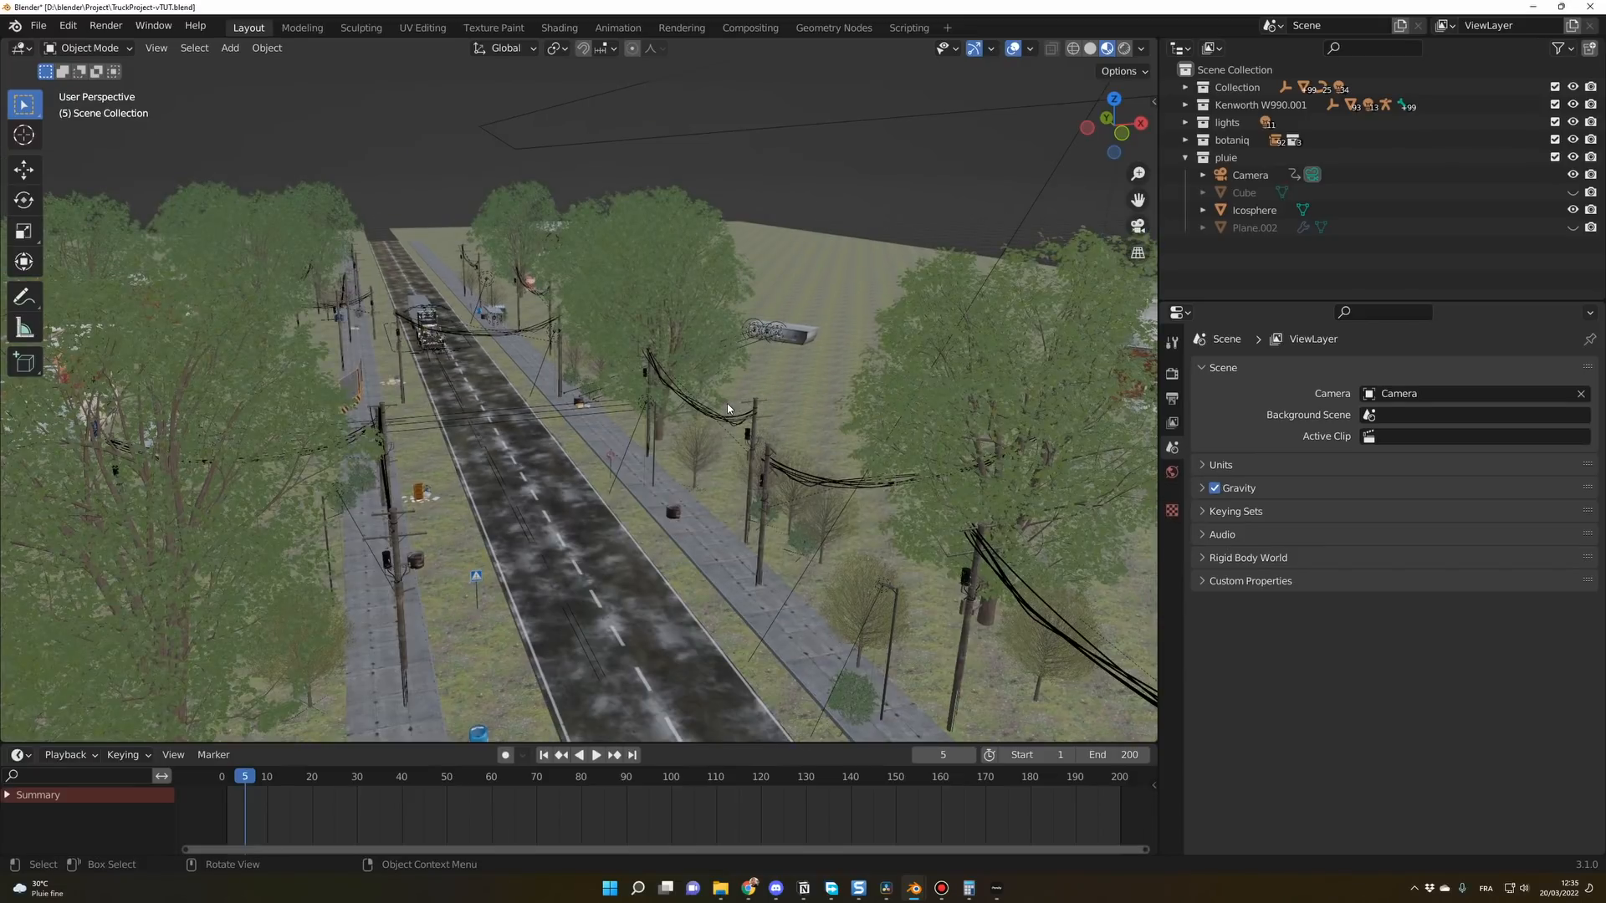